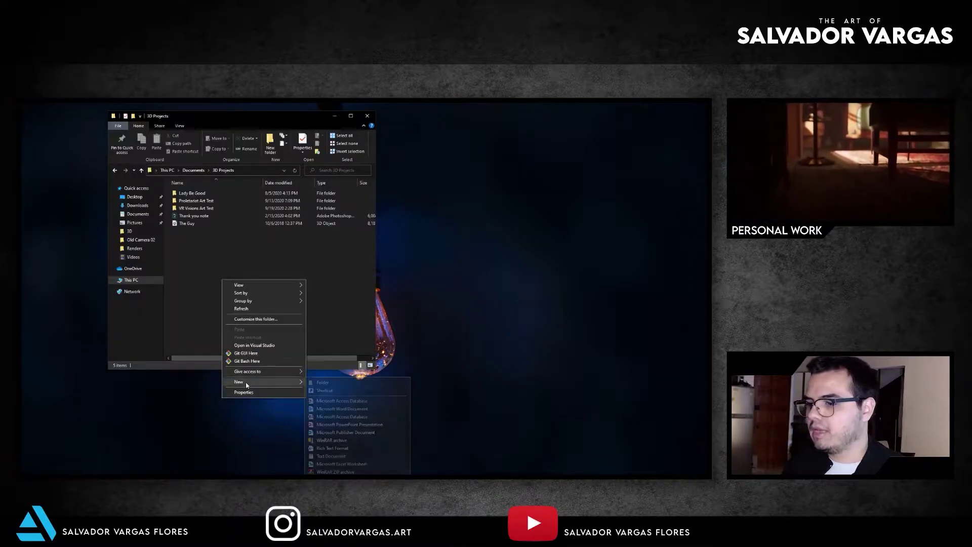
Make a new folder named 'Mask Gun' inside the 3D Projects folder.
{"action": "left_click", "coordinate": [331, 381]}
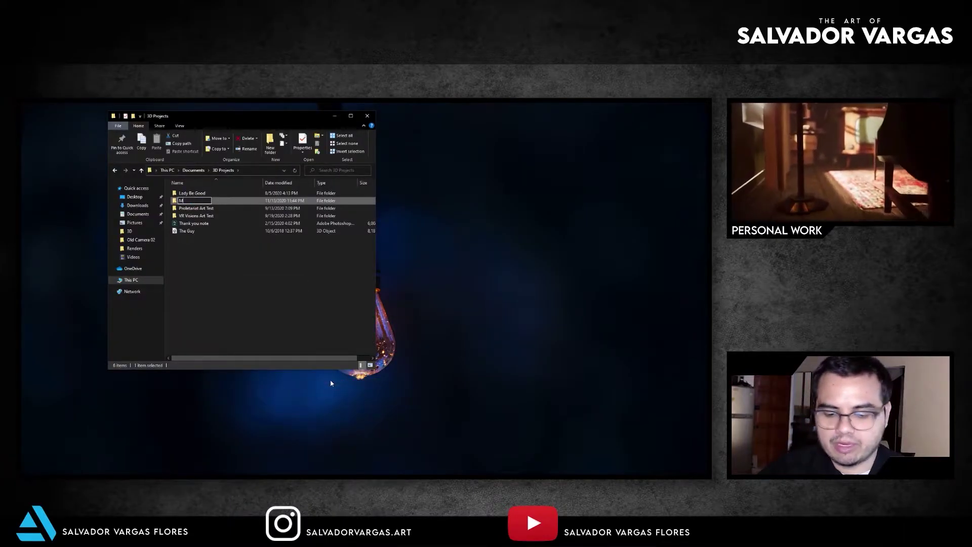
{"action": "type", "text": "Mask Gun"}
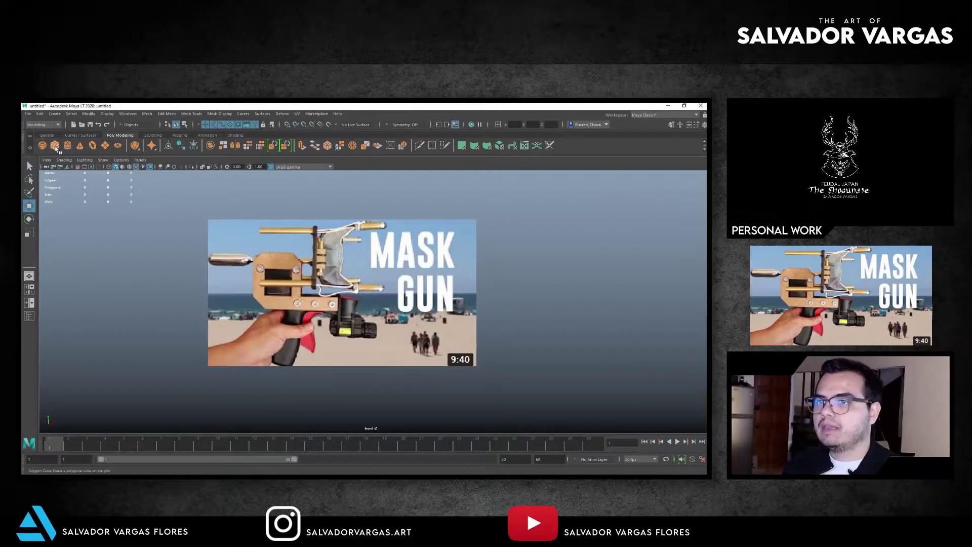
Create a polygon cube, scale it into a narrow box, and slide it right along X.
{"action": "left_click_drag", "start_coordinate": [247, 252], "coordinate": [301, 310]}
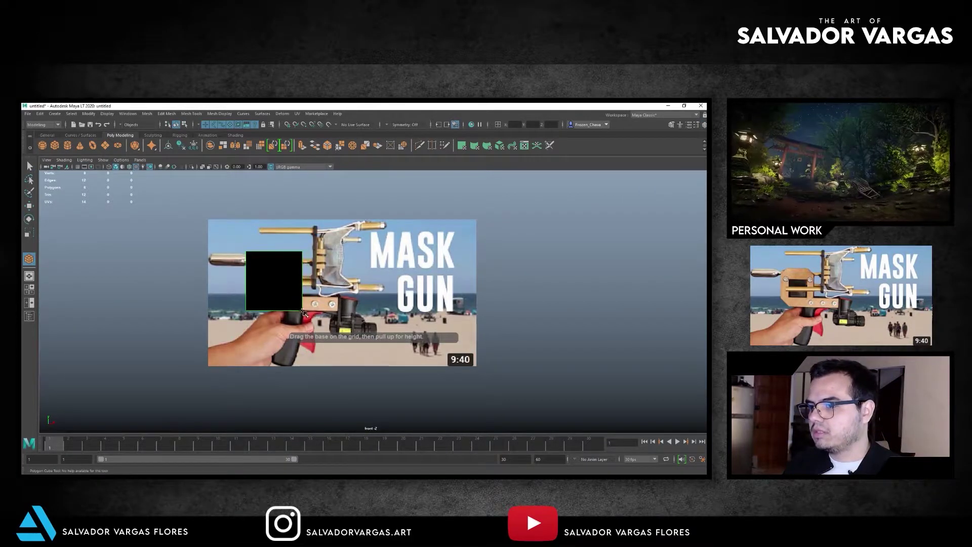
{"action": "key", "text": "space"}
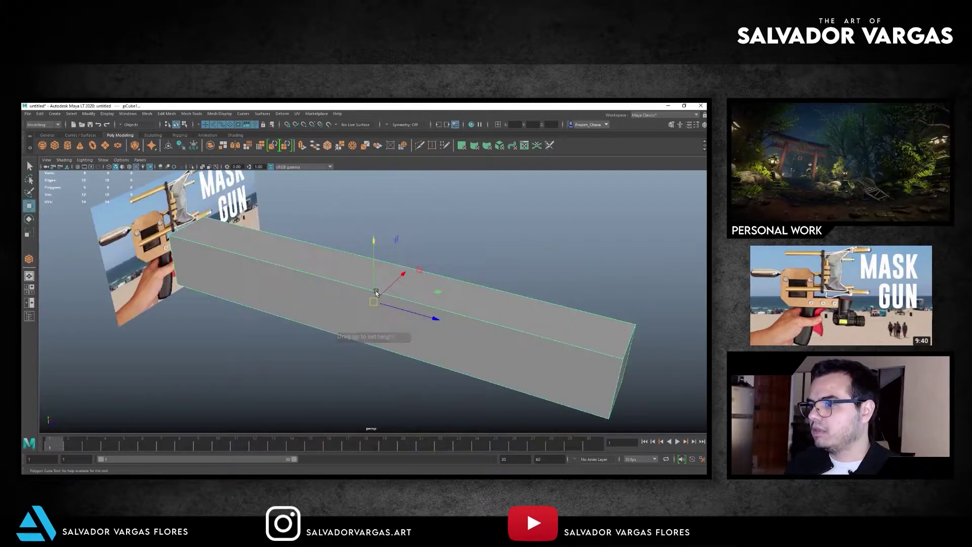
{"action": "left_click_drag", "start_coordinate": [277, 263], "coordinate": [355, 304], "text": "alt"}
{"action": "key", "text": "r"}
{"action": "middle_click_drag", "start_coordinate": [334, 309], "coordinate": [369, 308]}
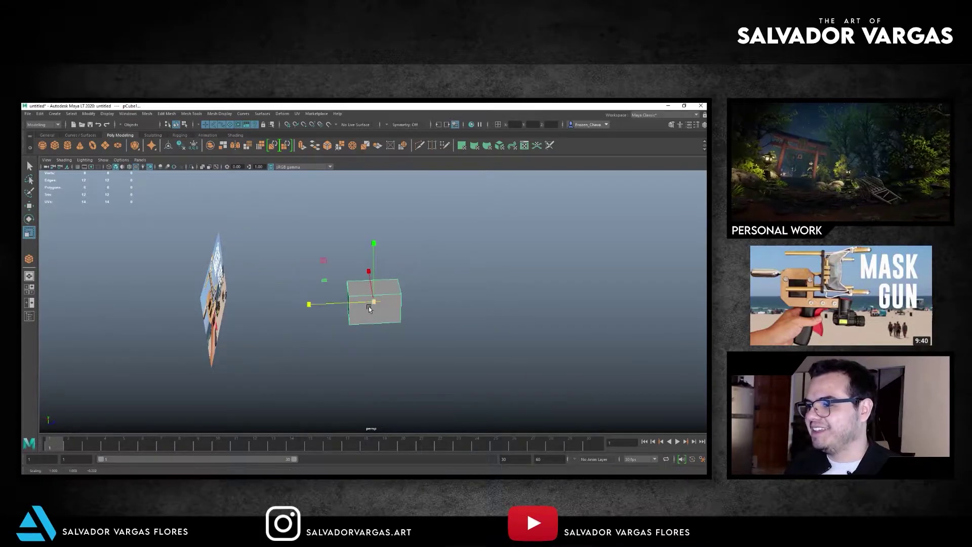
{"action": "left_click_drag", "start_coordinate": [302, 304], "coordinate": [364, 303]}
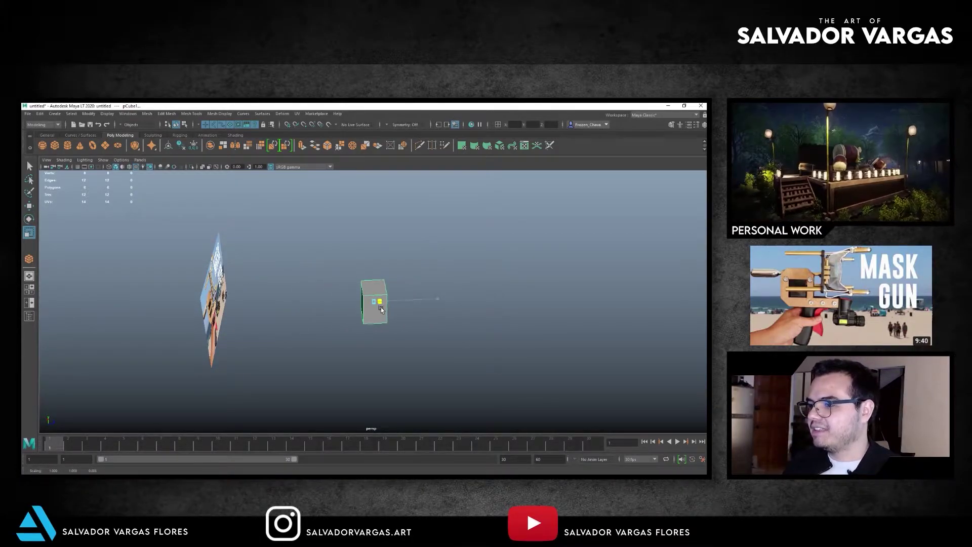
{"action": "key", "text": "w"}
{"action": "left_click_drag", "start_coordinate": [89, 190], "coordinate": [303, 284], "text": "alt"}
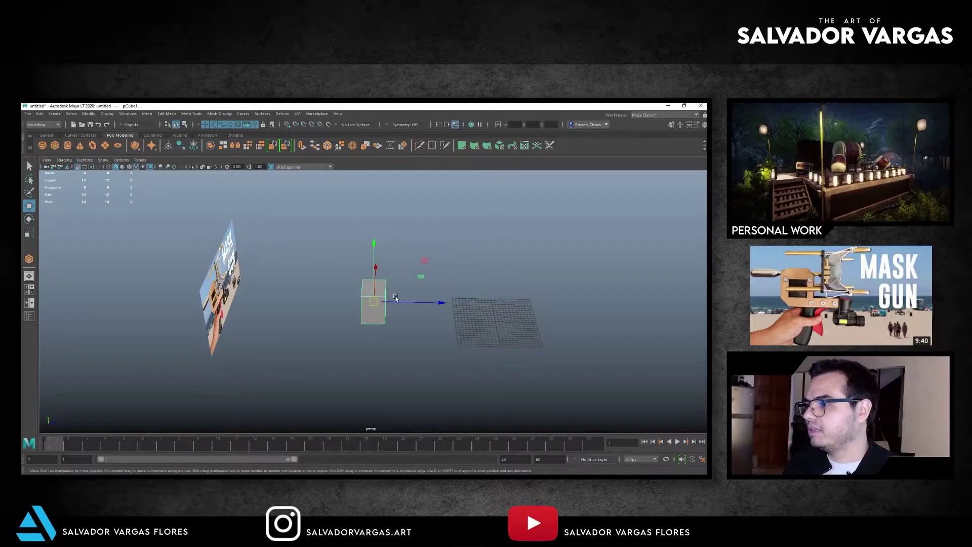
{"action": "left_click_drag", "start_coordinate": [400, 304], "coordinate": [553, 307]}
{"action": "key", "text": "space"}
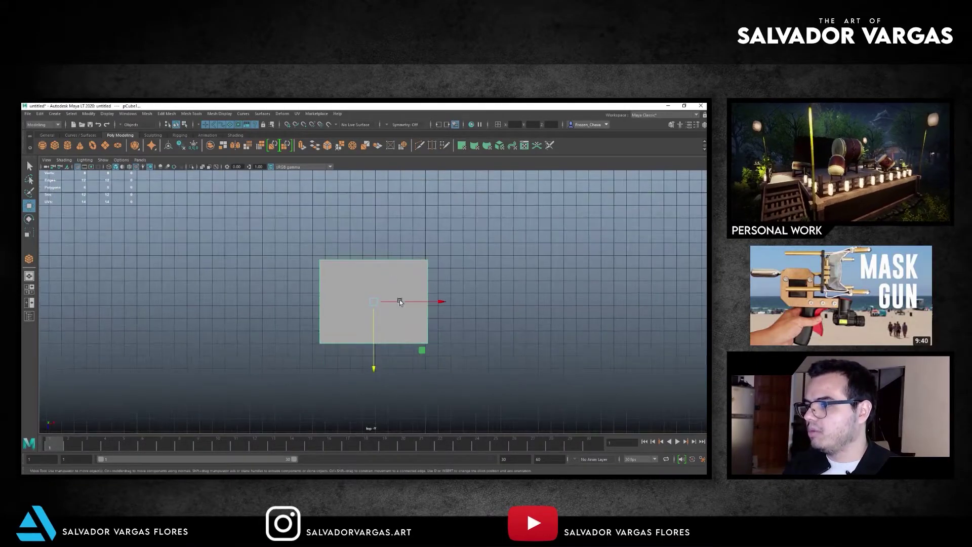
In front view, move the cube's edge vertices to fit the side panel's outline.
{"action": "key", "text": "space"}
{"action": "left_click_drag", "start_coordinate": [238, 202], "coordinate": [496, 238]}
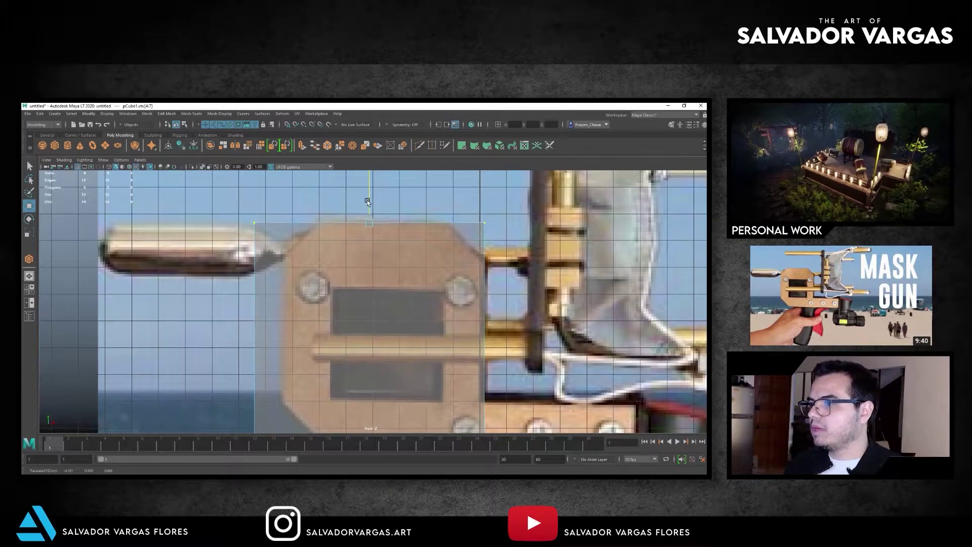
{"action": "middle_click_drag", "start_coordinate": [532, 427], "coordinate": [496, 364], "text": "alt"}
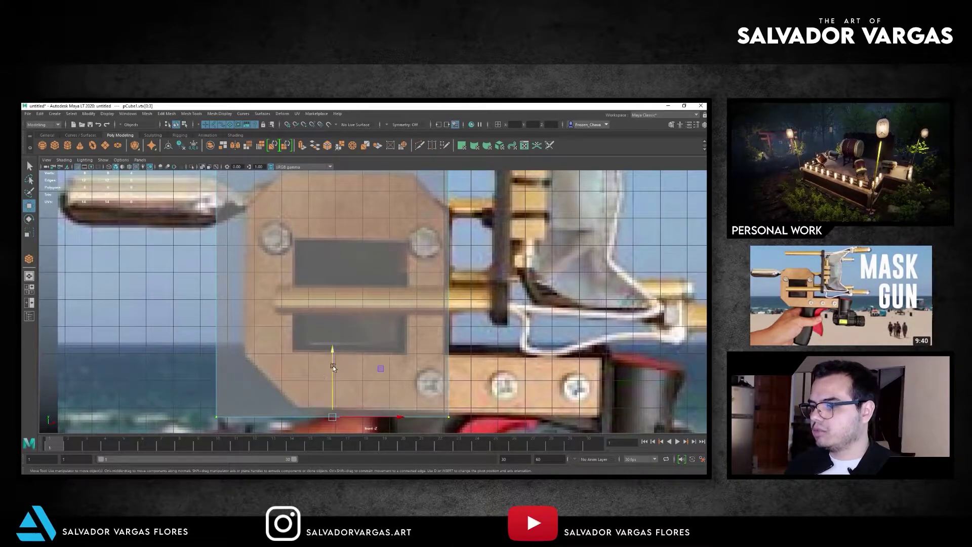
{"action": "left_click_drag", "start_coordinate": [333, 366], "coordinate": [333, 356]}
{"action": "scroll", "coordinate": [275, 276], "scroll_direction": "down", "scroll_amount": 1}
{"action": "middle_click_drag", "start_coordinate": [269, 267], "coordinate": [278, 287], "text": "alt"}
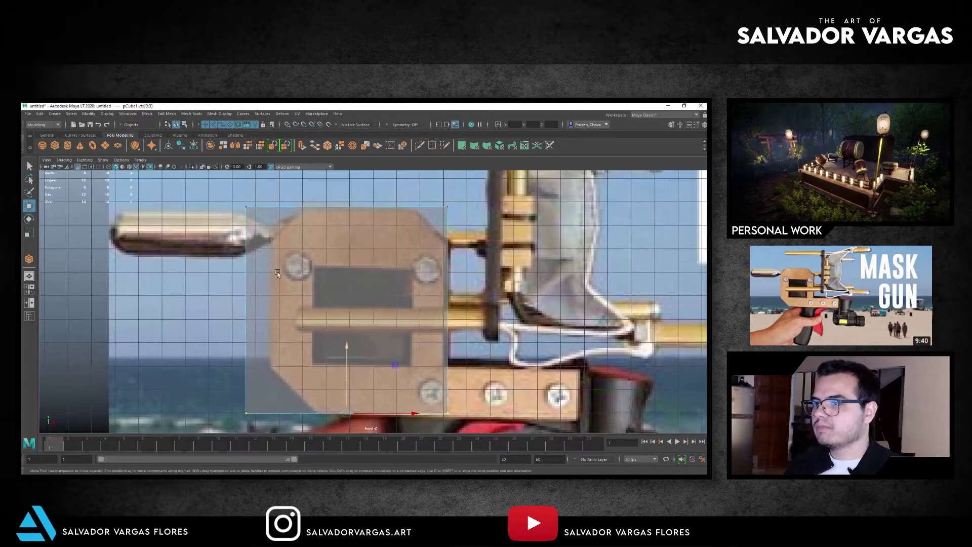
{"action": "left_click_drag", "start_coordinate": [274, 202], "coordinate": [200, 414]}
{"action": "left_click_drag", "start_coordinate": [274, 312], "coordinate": [297, 313]}
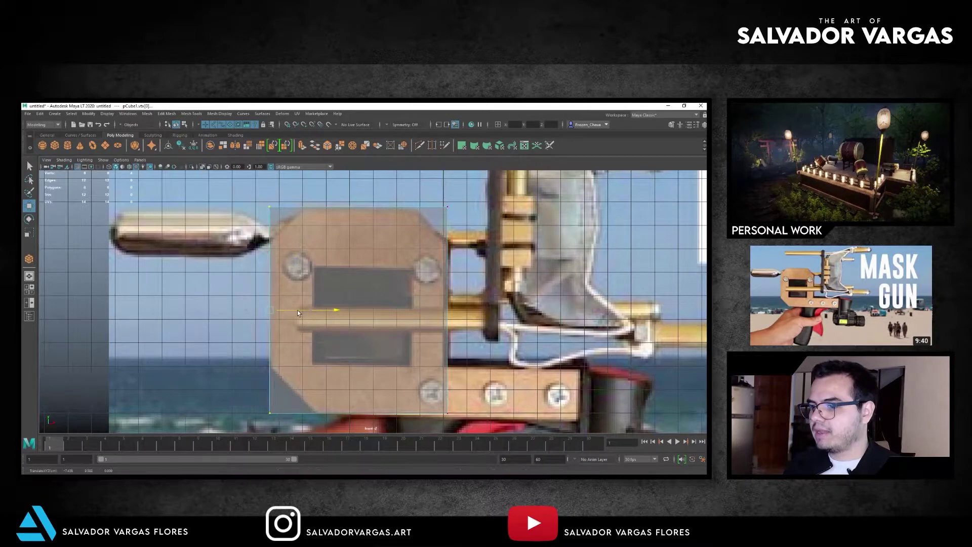
{"action": "left_click_drag", "start_coordinate": [461, 197], "coordinate": [436, 423]}
{"action": "middle_click_drag", "start_coordinate": [483, 313], "coordinate": [425, 294], "text": "alt"}
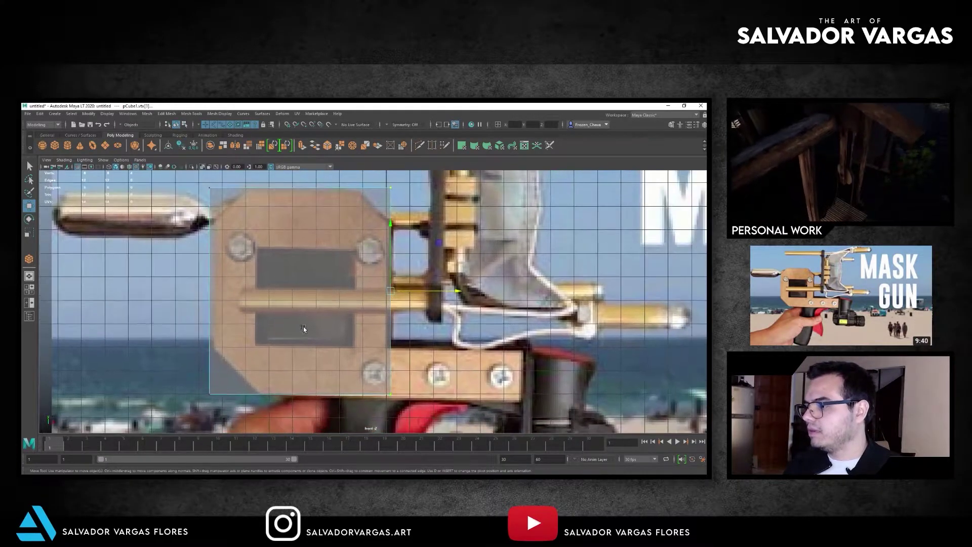
{"action": "left_click_drag", "start_coordinate": [425, 294], "coordinate": [433, 297]}
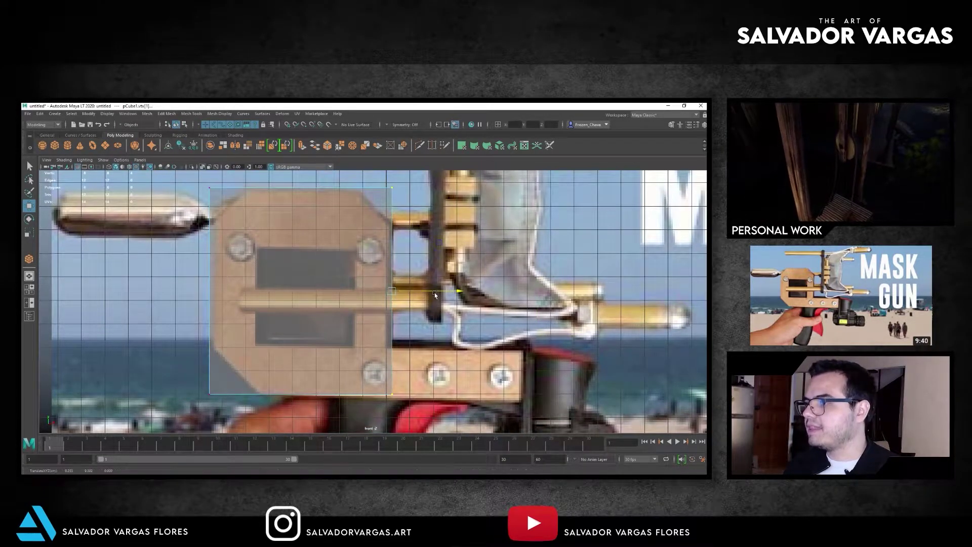
{"action": "middle_click_drag", "start_coordinate": [433, 297], "coordinate": [268, 273], "text": "alt"}
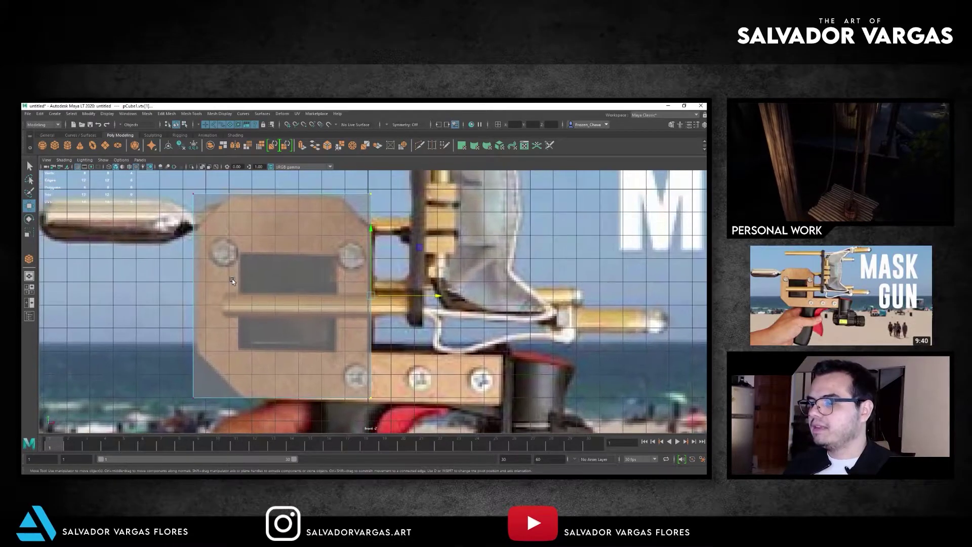
Scale the cube flat into a thin plate in the top view.
{"action": "key", "text": "F8"}
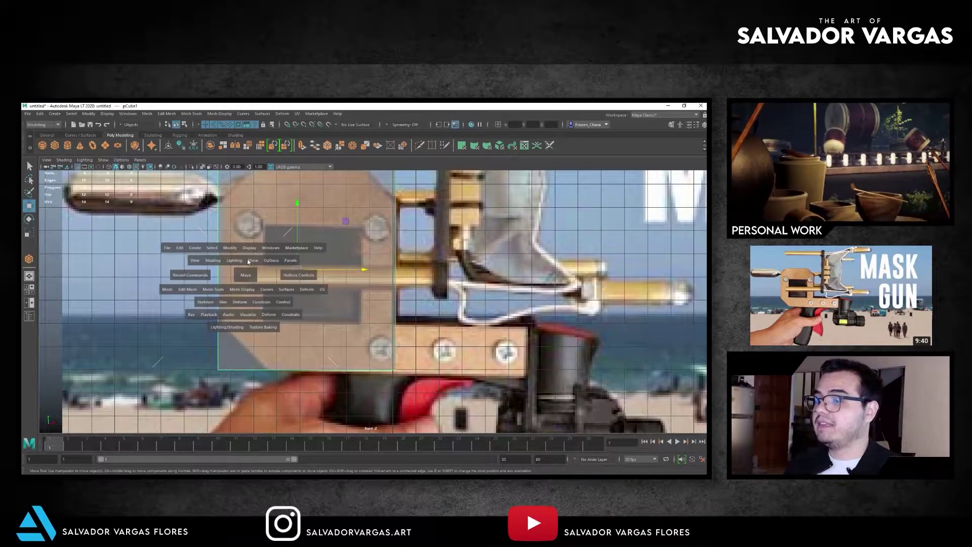
{"action": "right_click_drag", "start_coordinate": [284, 260], "coordinate": [290, 259]}
{"action": "key", "text": "f"}
{"action": "key", "text": "space"}
{"action": "left_click_drag", "start_coordinate": [296, 274], "coordinate": [296, 243]}
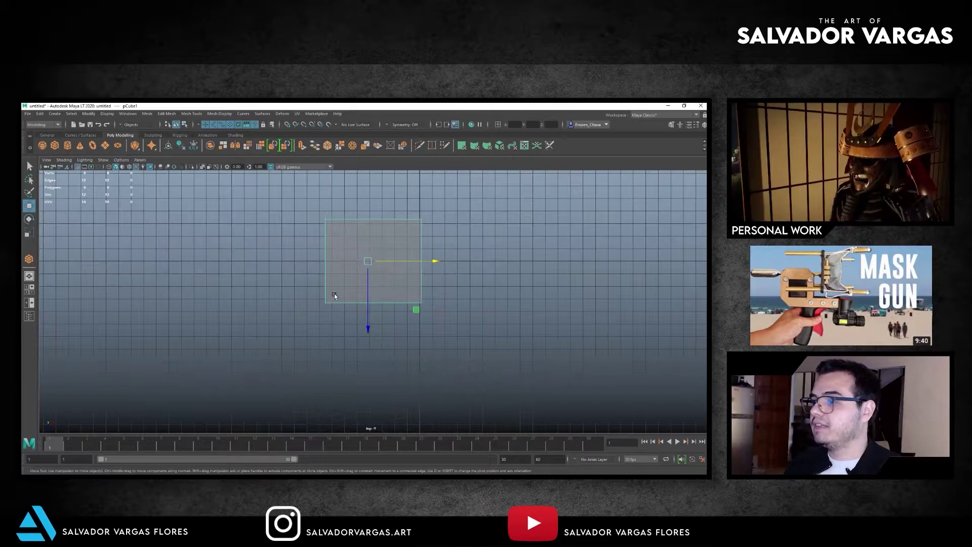
{"action": "key", "text": "r"}
{"action": "left_click_drag", "start_coordinate": [360, 330], "coordinate": [359, 283]}
Start the Insert Edge Loop tool from Mesh Tools.
{"action": "key", "text": "space"}
{"action": "left_click", "coordinate": [357, 280]}
{"action": "left_click", "coordinate": [191, 114]}
{"action": "left_click", "coordinate": [217, 160]}
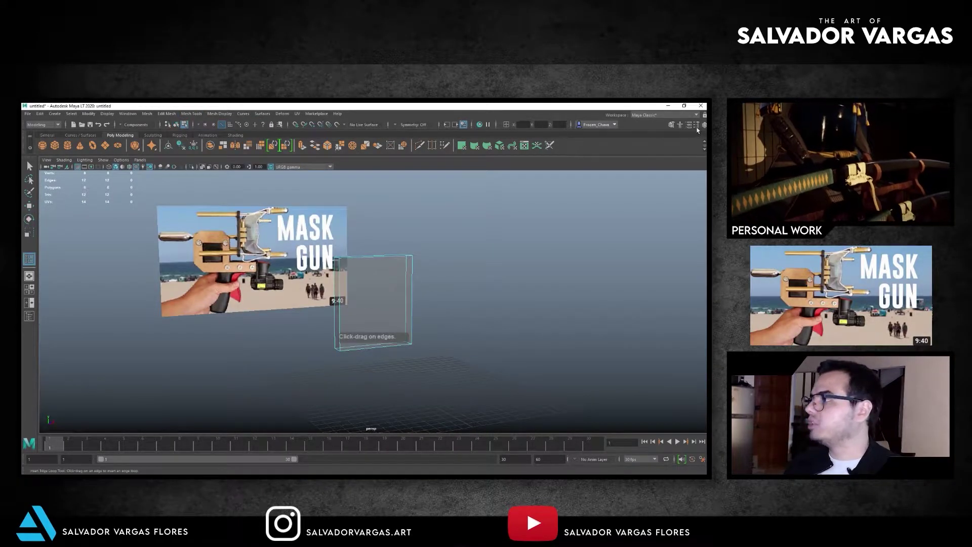
Insert an edge loop across the plate.
{"action": "left_click", "coordinate": [697, 125]}
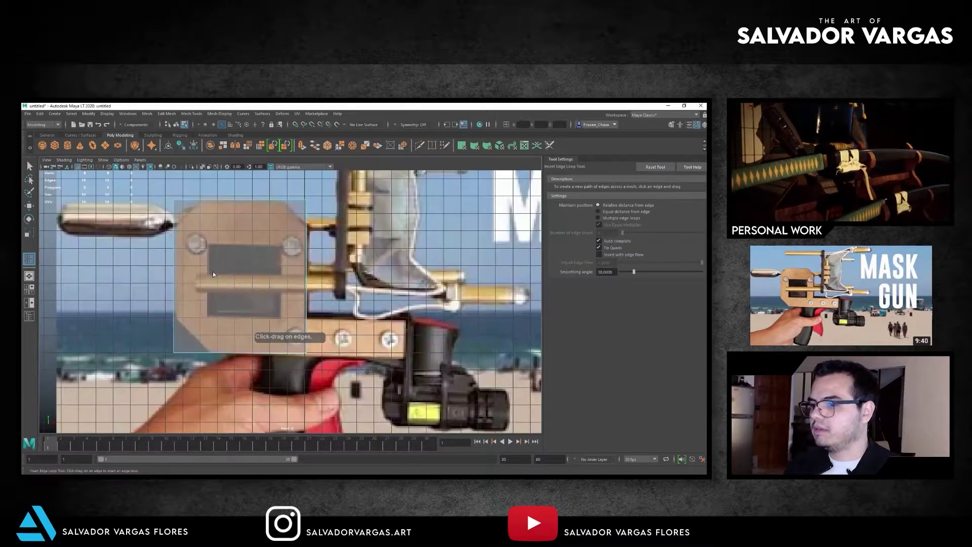
{"action": "left_click", "coordinate": [177, 319]}
{"action": "scroll", "coordinate": [193, 282], "scroll_direction": "up", "scroll_amount": 2}
{"action": "scroll", "coordinate": [192, 282], "scroll_direction": "up", "scroll_amount": 2}
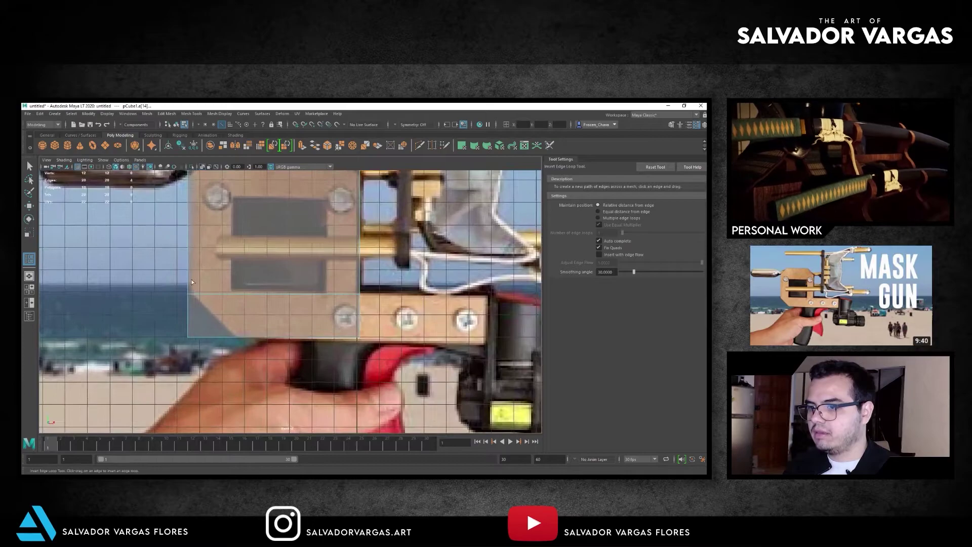
{"action": "scroll", "coordinate": [193, 282], "scroll_direction": "up", "scroll_amount": 1}
Chamfer the plate's bottom-left corner by sliding its corner vertex right.
{"action": "key", "text": "w"}
{"action": "left_click", "coordinate": [198, 319]}
{"action": "key", "text": "F9"}
{"action": "left_click_drag", "start_coordinate": [236, 323], "coordinate": [289, 322]}
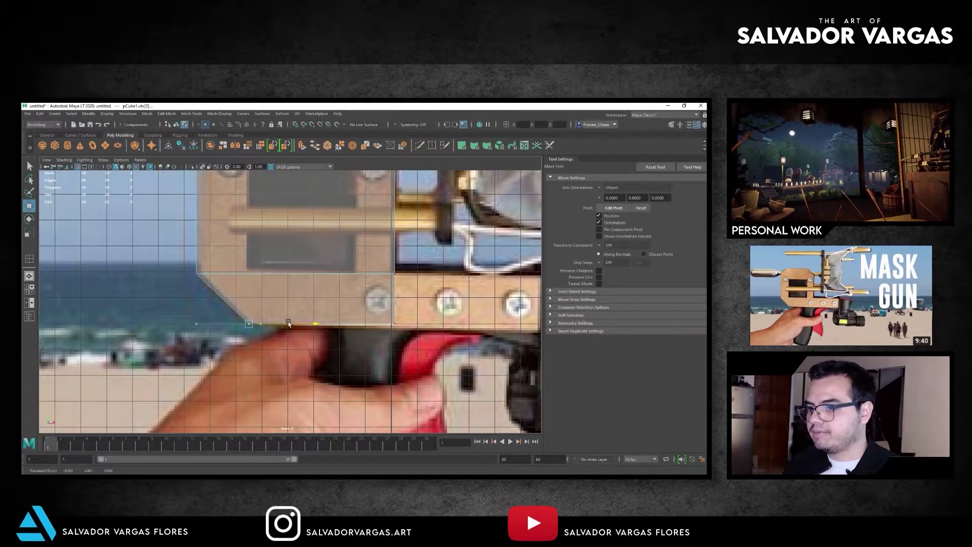
{"action": "scroll", "coordinate": [289, 324], "scroll_direction": "down", "scroll_amount": 2}
{"action": "middle_click_drag", "start_coordinate": [172, 182], "coordinate": [172, 279], "text": "alt"}
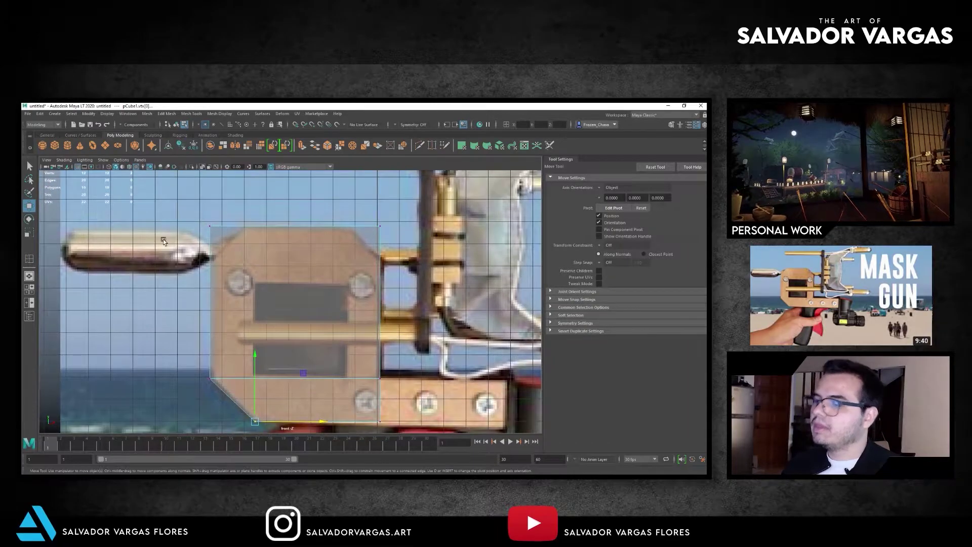
{"action": "scroll", "coordinate": [237, 245], "scroll_direction": "up", "scroll_amount": 1}
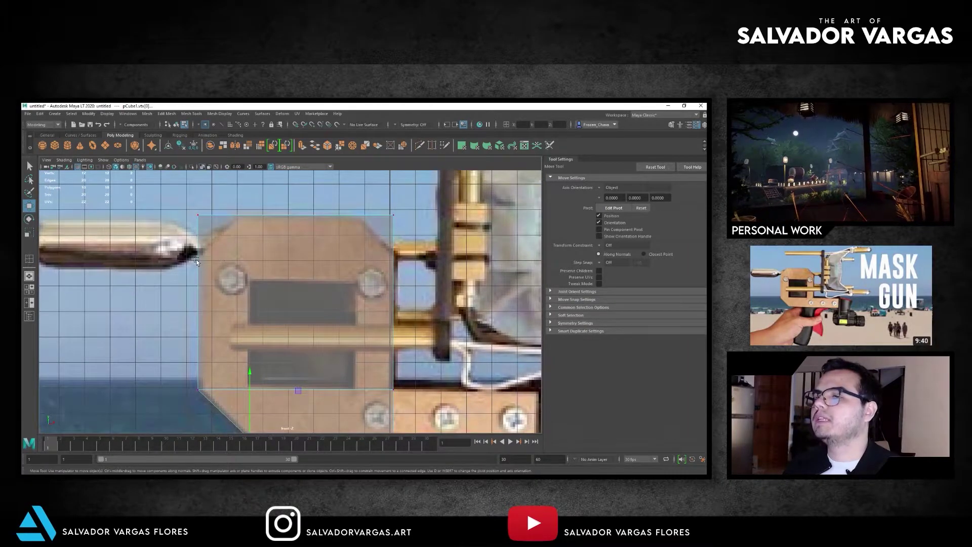
{"action": "left_click", "coordinate": [191, 114]}
{"action": "left_click", "coordinate": [205, 169]}
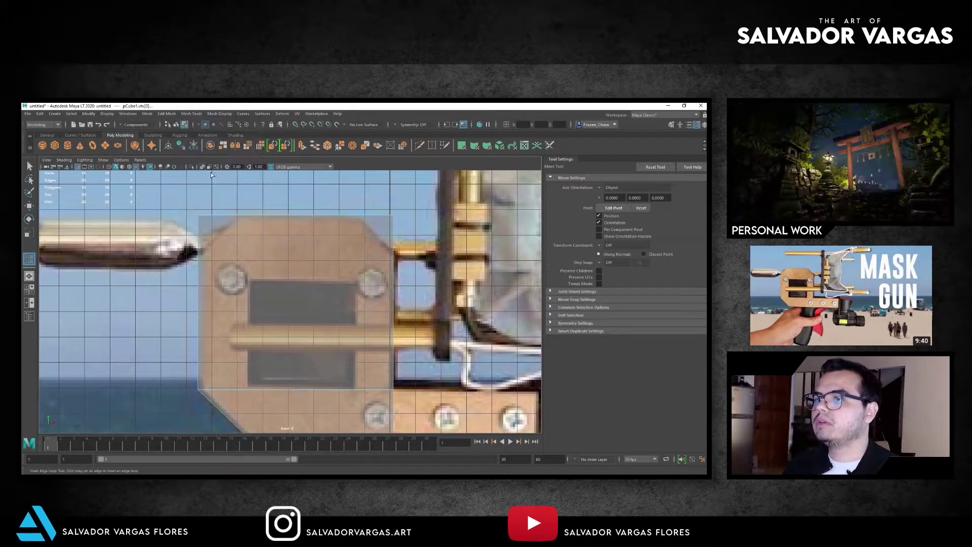
Add another edge loop and try chamfering the top corners, then undo it.
{"action": "left_click", "coordinate": [198, 257]}
{"action": "scroll", "coordinate": [199, 257], "scroll_direction": "down", "scroll_amount": 1}
{"action": "key", "text": "w"}
{"action": "left_click_drag", "start_coordinate": [200, 212], "coordinate": [215, 342]}
{"action": "mouse_move", "coordinate": [215, 342]}
{"action": "middle_mouse_down", "text": "alt"}
{"action": "mouse_move", "coordinate": [229, 288]}
{"action": "mouse_move", "coordinate": [230, 307]}
{"action": "middle_mouse_up", "text": "alt"}
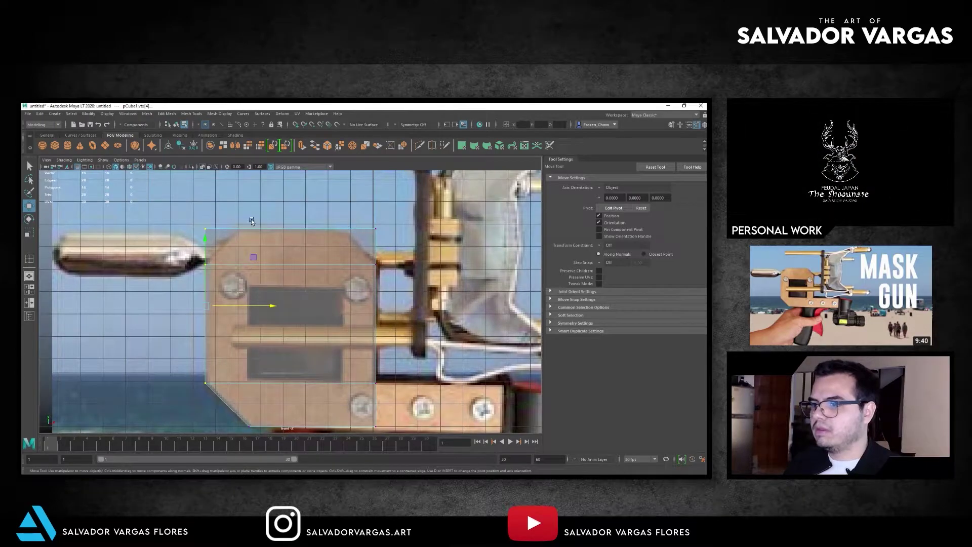
{"action": "left_click_drag", "start_coordinate": [245, 227], "coordinate": [269, 231]}
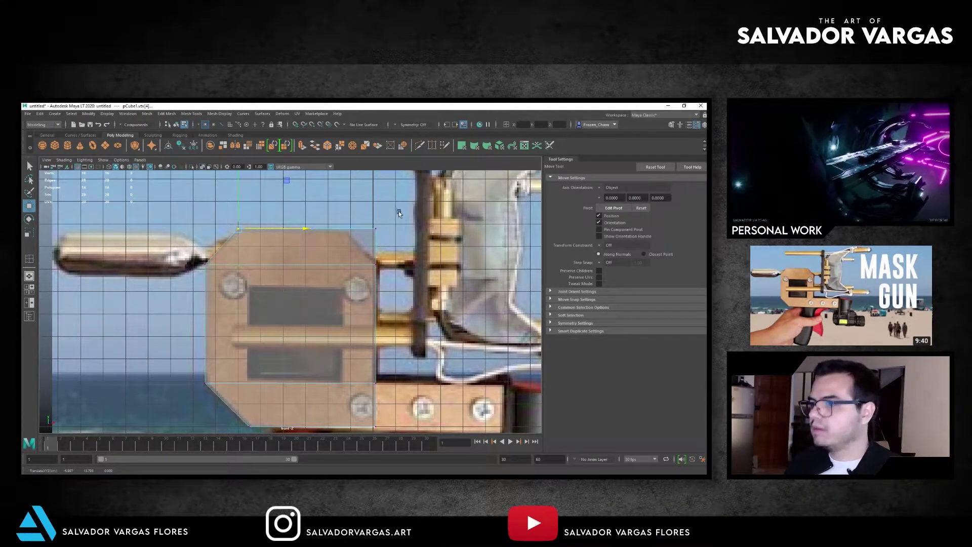
{"action": "left_click", "coordinate": [375, 229]}
{"action": "left_click_drag", "start_coordinate": [387, 233], "coordinate": [363, 237]}
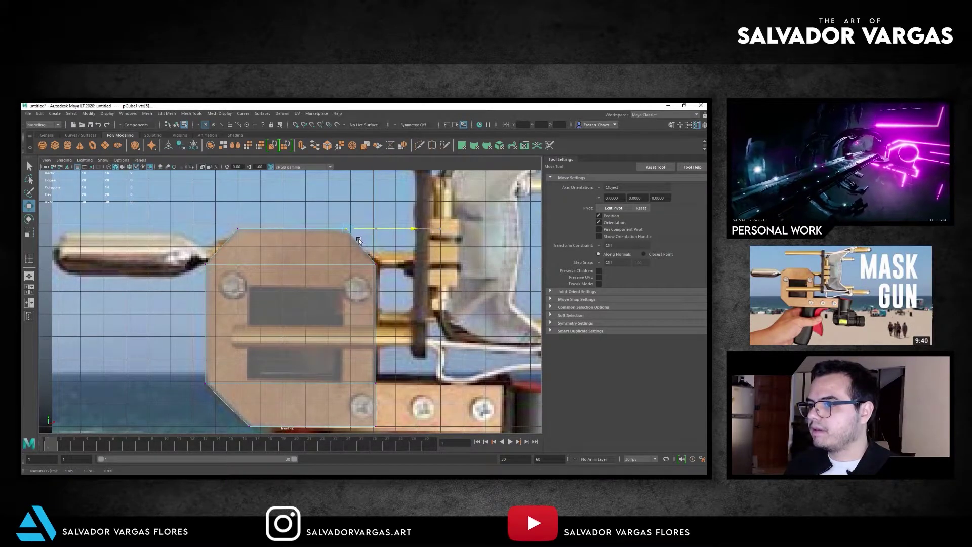
{"action": "key", "text": "ctrl+z"}
{"action": "key", "text": "ctrl+z"}
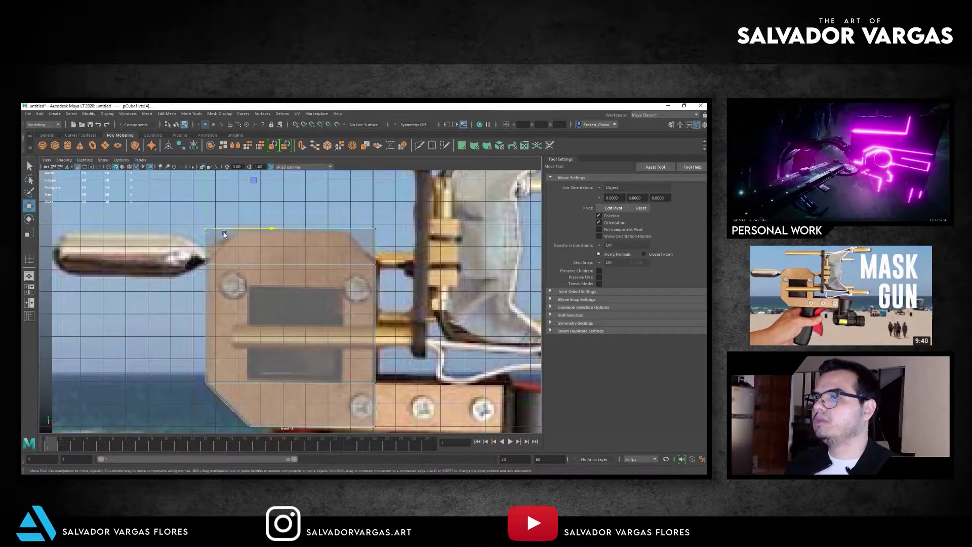
Scale the plate's top edge inward to angle the upper corners.
{"action": "key", "text": "r"}
{"action": "left_click_drag", "start_coordinate": [357, 229], "coordinate": [334, 235]}
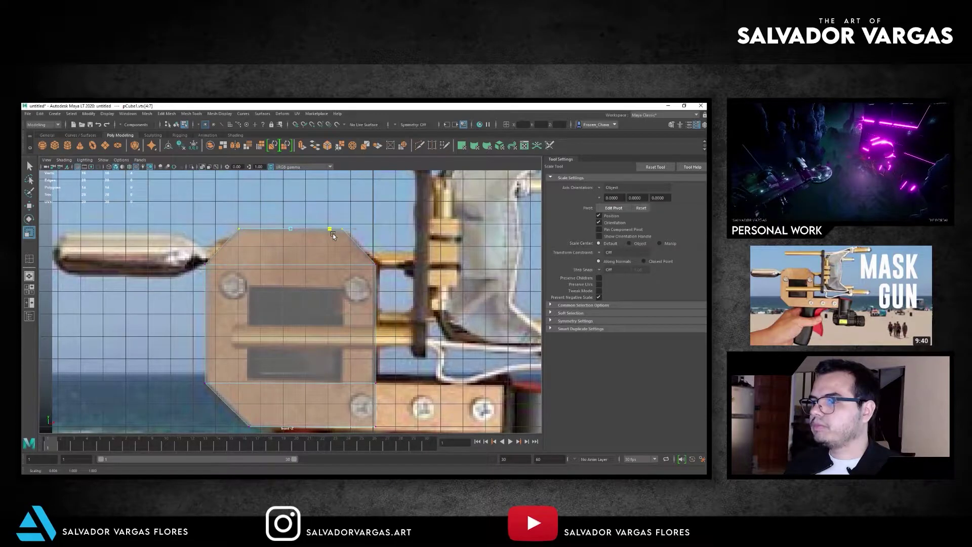
{"action": "middle_click_drag", "start_coordinate": [264, 233], "coordinate": [267, 213], "text": "alt"}
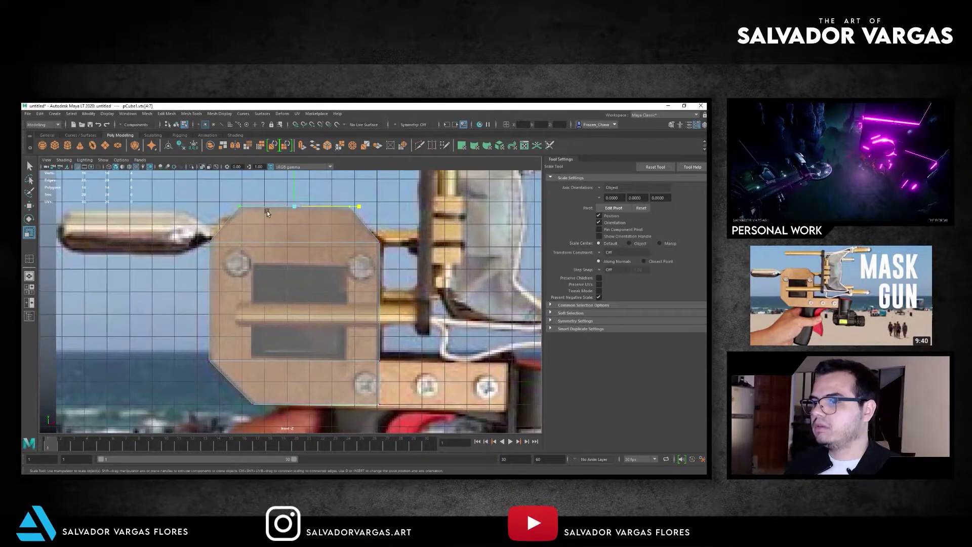
{"action": "mouse_move", "coordinate": [280, 229]}
{"action": "middle_mouse_down", "text": "alt"}
{"action": "mouse_move", "coordinate": [280, 198]}
{"action": "mouse_move", "coordinate": [227, 157]}
{"action": "middle_mouse_up", "text": "alt"}
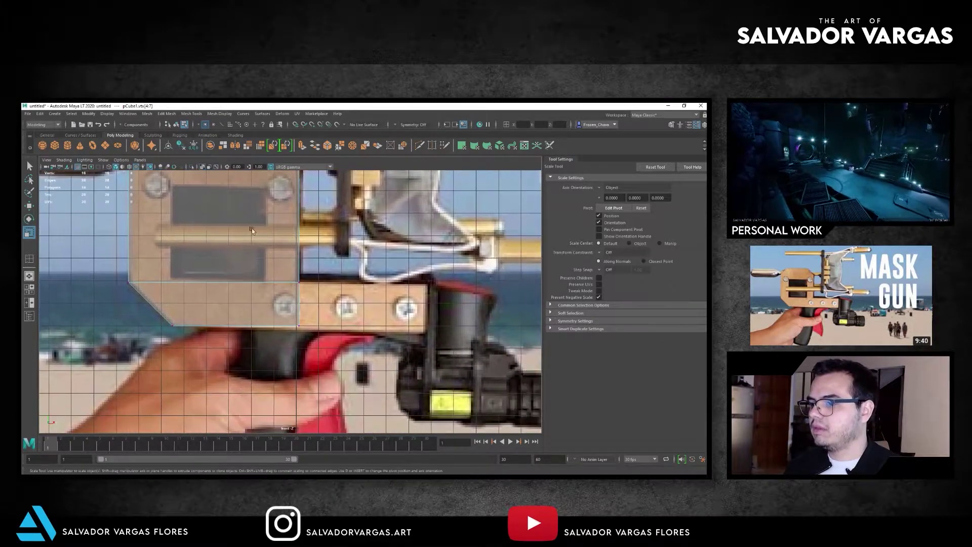
Extrude the lower-right face and stretch it right along the bolted bar.
{"action": "left_click", "coordinate": [167, 113]}
{"action": "left_click", "coordinate": [177, 181]}
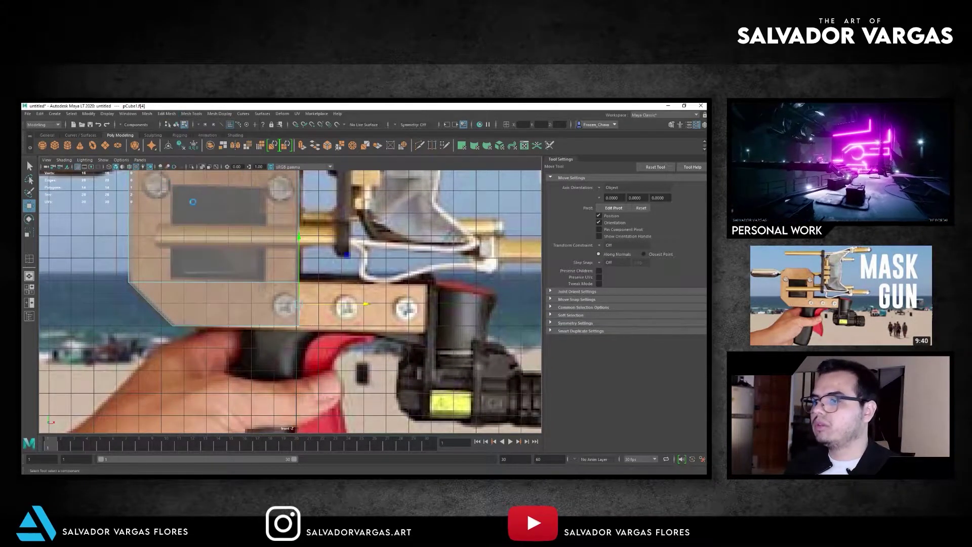
{"action": "left_click_drag", "start_coordinate": [362, 304], "coordinate": [463, 312]}
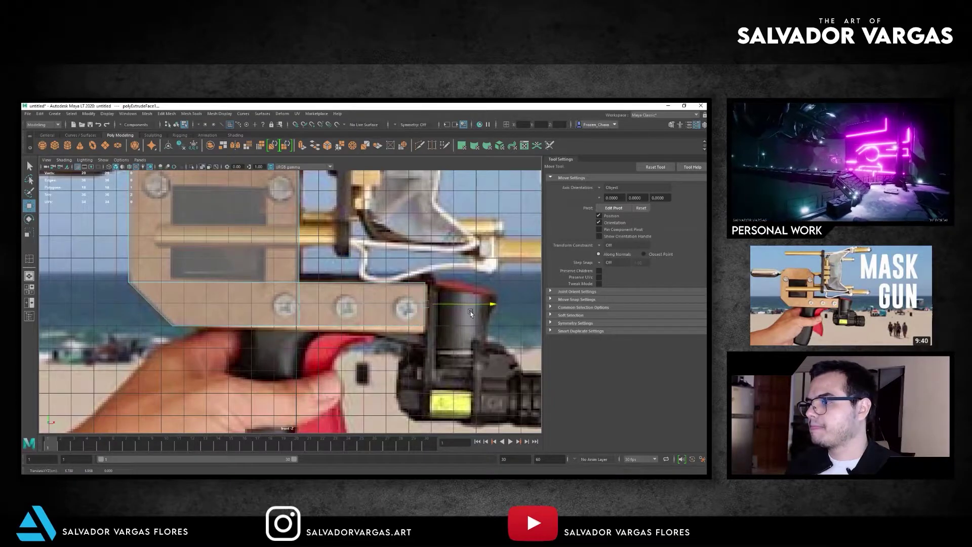
{"action": "mouse_move", "coordinate": [462, 311]}
{"action": "right_mouse_down", "text": "alt"}
{"action": "mouse_move", "coordinate": [364, 278]}
{"action": "mouse_move", "coordinate": [292, 281]}
{"action": "right_mouse_up", "text": "alt"}
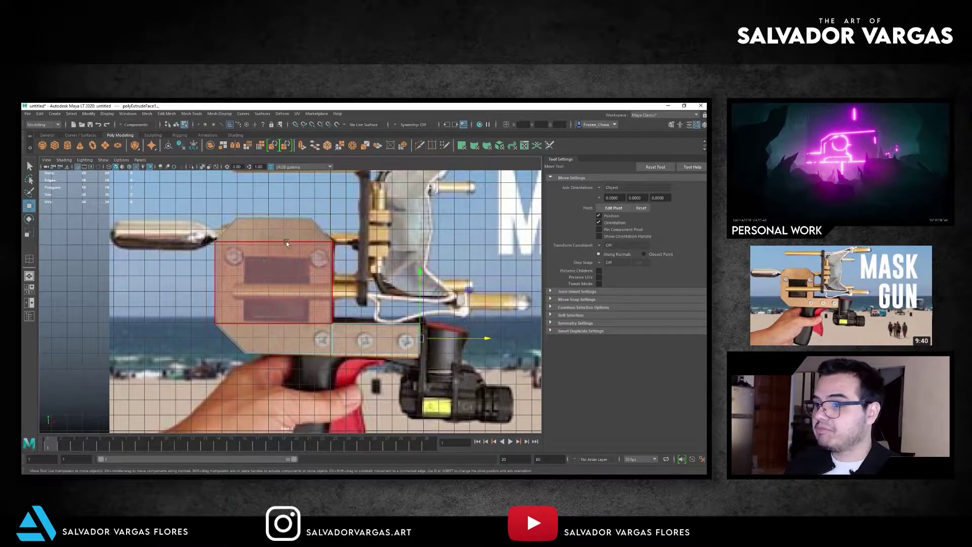
{"action": "key", "text": "F8"}
{"action": "right_click_drag", "start_coordinate": [292, 281], "coordinate": [236, 232], "text": "alt"}
{"action": "middle_click_drag", "start_coordinate": [237, 232], "coordinate": [233, 254], "text": "alt"}
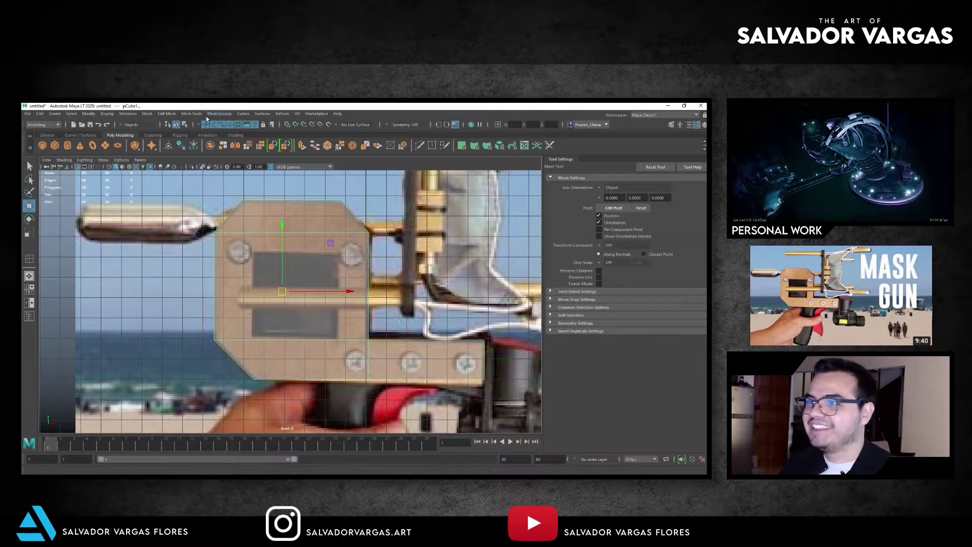
Add vertical edge loops at the window's left and right edges and delete the centre face.
{"action": "left_click", "coordinate": [191, 113]}
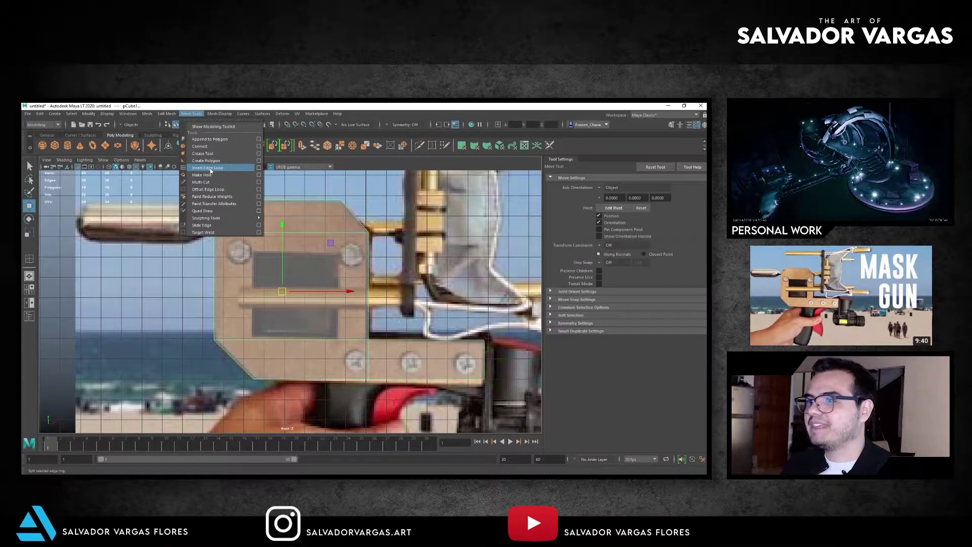
{"action": "left_click", "coordinate": [210, 171]}
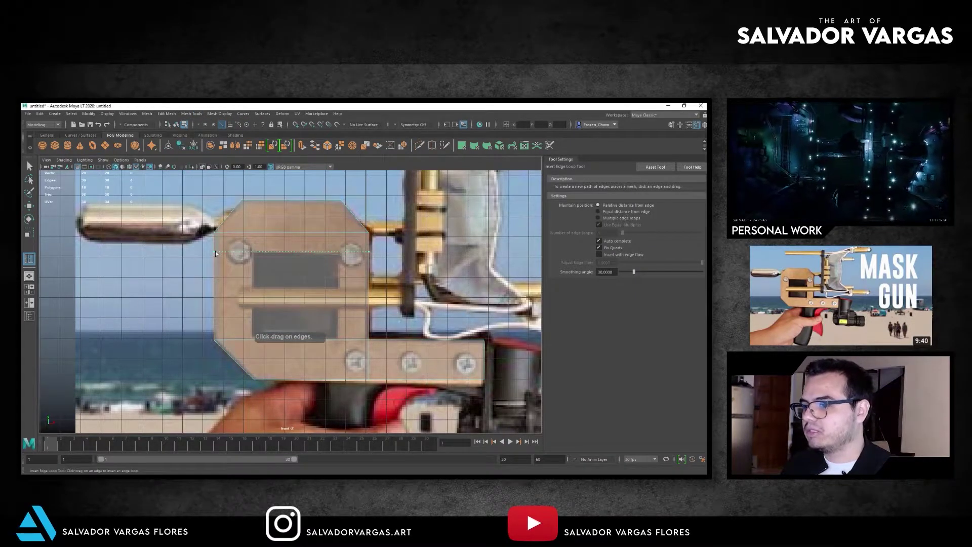
{"action": "left_click", "coordinate": [252, 253]}
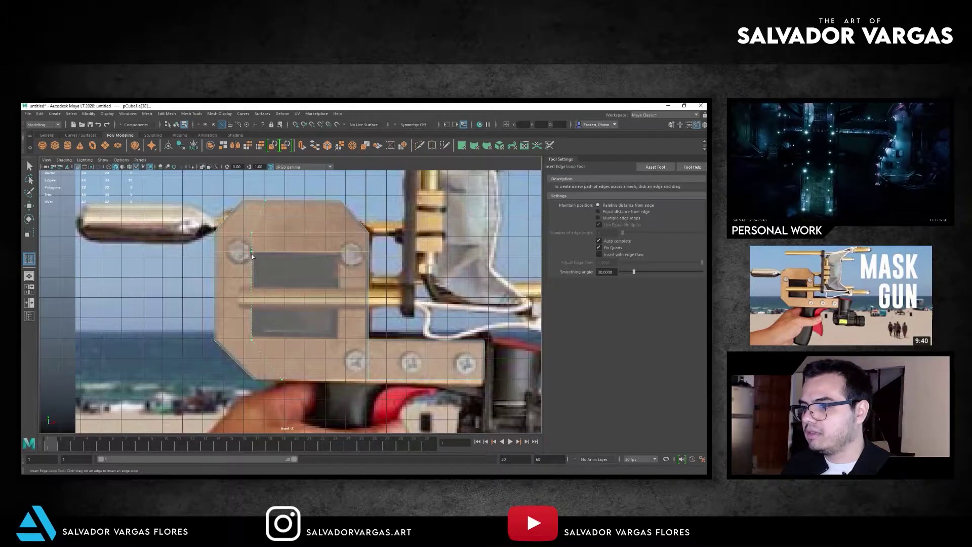
{"action": "left_click", "coordinate": [340, 255]}
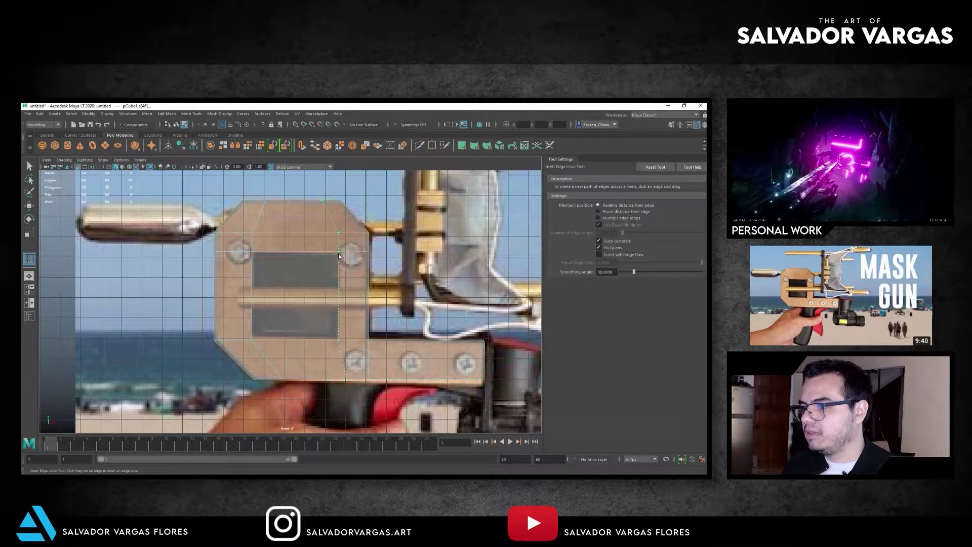
{"action": "key", "text": "w"}
{"action": "key", "text": "F11"}
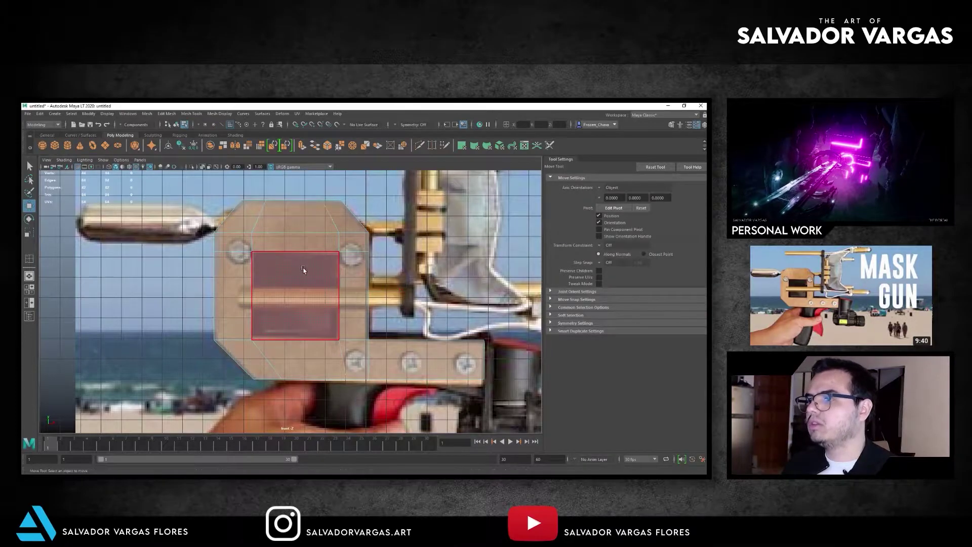
{"action": "left_click", "coordinate": [296, 308]}
{"action": "key", "text": "Delete"}
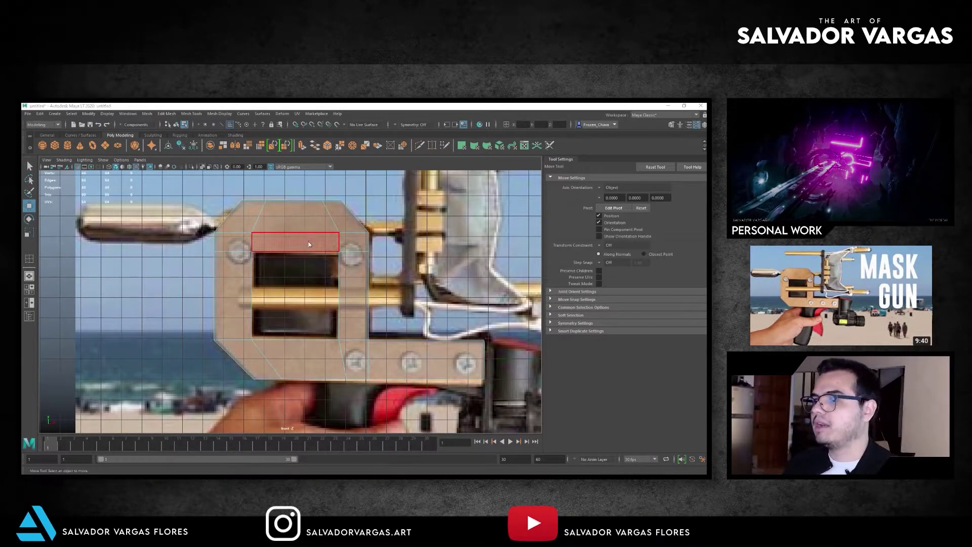
{"action": "key", "text": "space"}
{"action": "key", "text": "space"}
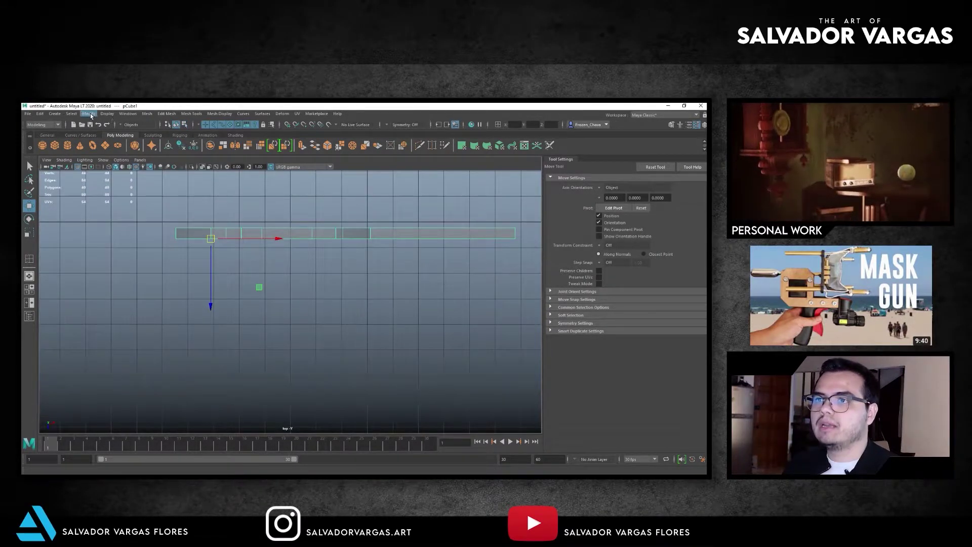
Slide the side plate down along the depth axis in the top view.
{"action": "left_click", "coordinate": [88, 114]}
{"action": "left_click", "coordinate": [101, 167]}
{"action": "mouse_move", "coordinate": [318, 275]}
{"action": "left_mouse_down"}
{"action": "mouse_move", "coordinate": [317, 299]}
{"action": "mouse_move", "coordinate": [317, 284]}
{"action": "left_mouse_up"}
{"action": "key", "text": "space"}
{"action": "mouse_move", "coordinate": [235, 284]}
{"action": "left_mouse_down", "text": "alt"}
{"action": "mouse_move", "coordinate": [295, 271]}
{"action": "mouse_move", "coordinate": [233, 276]}
{"action": "left_mouse_up", "text": "alt"}
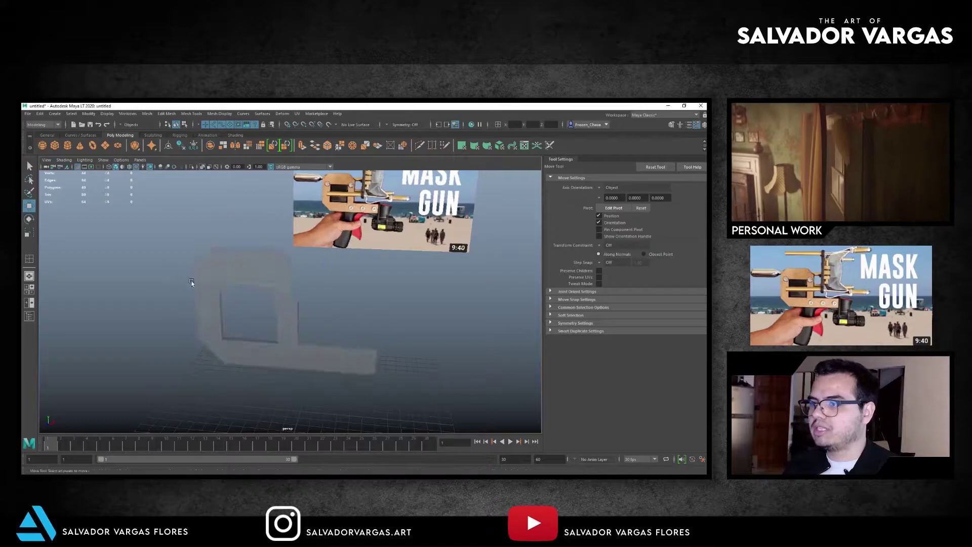
{"action": "mouse_move", "coordinate": [324, 259]}
{"action": "left_mouse_down"}
{"action": "mouse_move", "coordinate": [277, 293]}
{"action": "mouse_move", "coordinate": [327, 270]}
{"action": "left_mouse_up"}
{"action": "key", "text": "space"}
Set the plate's pivot, freeze transforms, delete history, and mirror a copy with Scale Z -1.
{"action": "key", "text": "d"}
{"action": "left_click", "coordinate": [703, 126]}
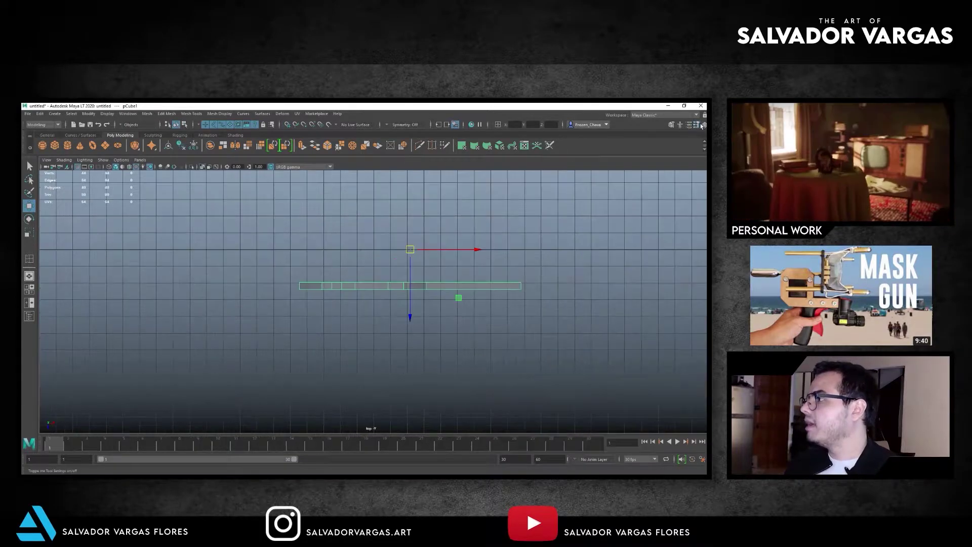
{"action": "left_click", "coordinate": [703, 125]}
{"action": "left_click", "coordinate": [88, 114]}
{"action": "left_click", "coordinate": [89, 145]}
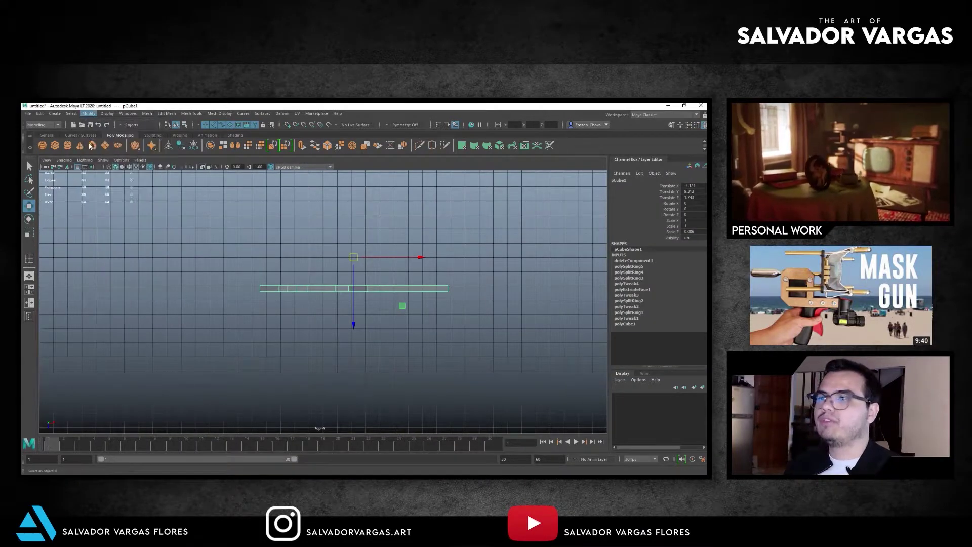
{"action": "left_click", "coordinate": [39, 114]}
{"action": "left_click", "coordinate": [148, 199]}
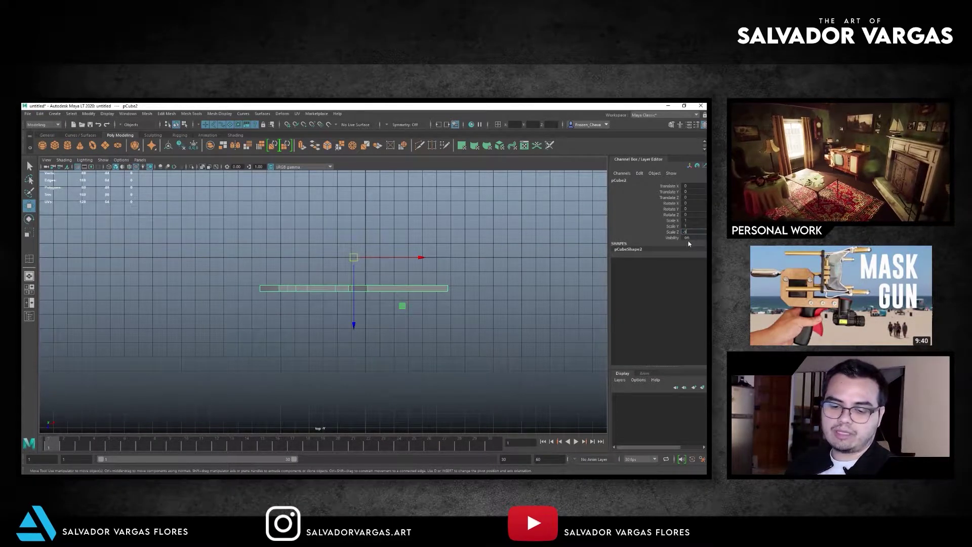
{"action": "key", "text": "Return"}
{"action": "mouse_move", "coordinate": [317, 264]}
{"action": "left_mouse_down", "text": "alt"}
{"action": "mouse_move", "coordinate": [331, 249]}
{"action": "mouse_move", "coordinate": [390, 238]}
{"action": "left_mouse_up", "text": "alt"}
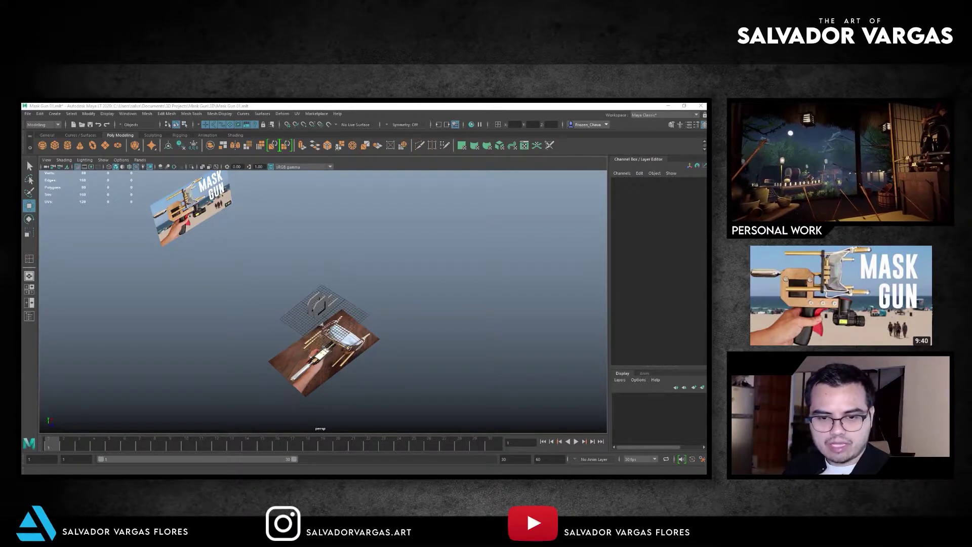
Create a new box and place it over the top reference's centre block.
{"action": "left_click", "coordinate": [83, 169]}
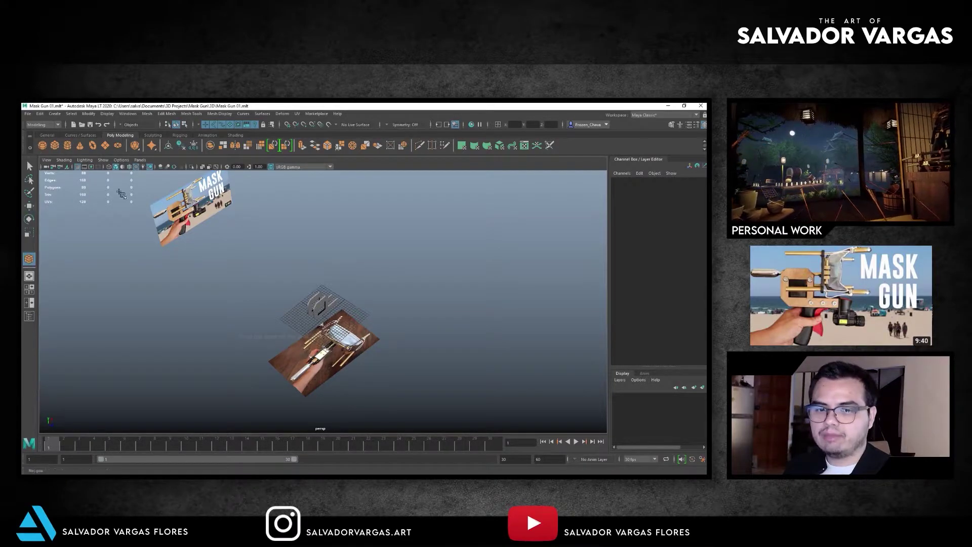
{"action": "mouse_move", "coordinate": [283, 364]}
{"action": "left_mouse_down", "text": "alt"}
{"action": "mouse_move", "coordinate": [336, 372]}
{"action": "mouse_move", "coordinate": [322, 350]}
{"action": "left_mouse_up", "text": "alt"}
{"action": "key", "text": "g"}
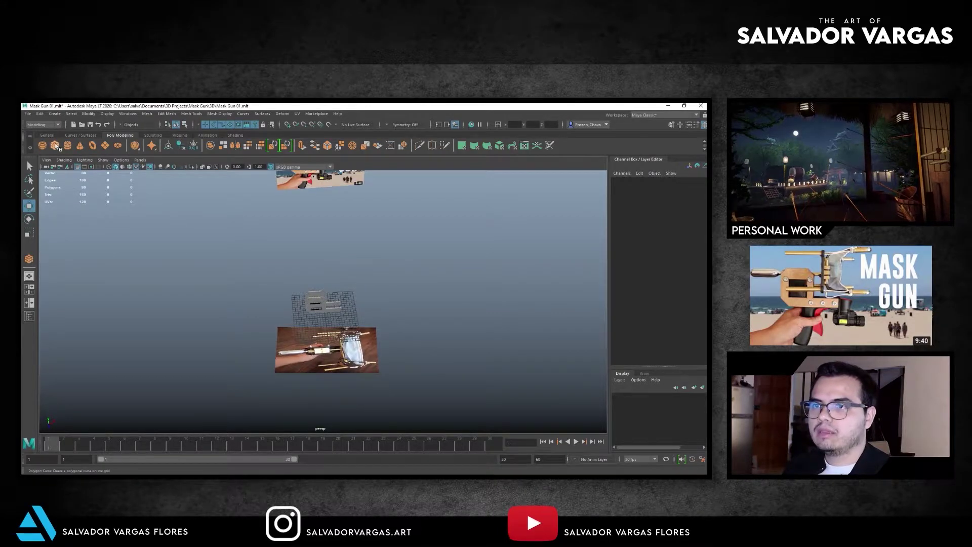
{"action": "mouse_move", "coordinate": [316, 381]}
{"action": "left_mouse_down"}
{"action": "mouse_move", "coordinate": [377, 408]}
{"action": "mouse_move", "coordinate": [366, 375]}
{"action": "mouse_move", "coordinate": [213, 319]}
{"action": "left_mouse_up"}
{"action": "key", "text": "space"}
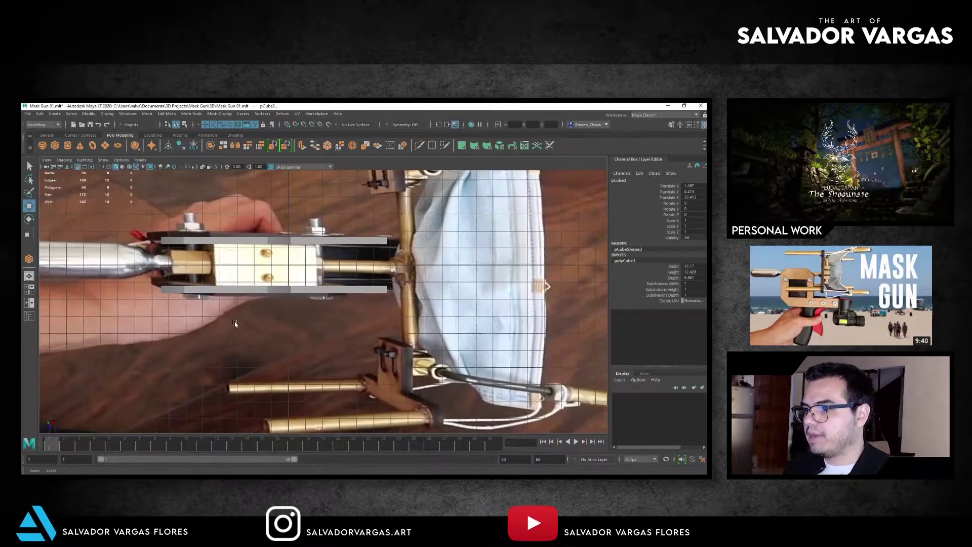
{"action": "scroll", "coordinate": [213, 319], "scroll_direction": "down", "scroll_amount": 3}
{"action": "scroll", "coordinate": [243, 349], "scroll_direction": "down", "scroll_amount": 3}
{"action": "middle_click_drag", "start_coordinate": [318, 385], "coordinate": [280, 309], "text": "alt"}
{"action": "left_click_drag", "start_coordinate": [287, 372], "coordinate": [276, 293]}
{"action": "left_click_drag", "start_coordinate": [274, 334], "coordinate": [270, 262]}
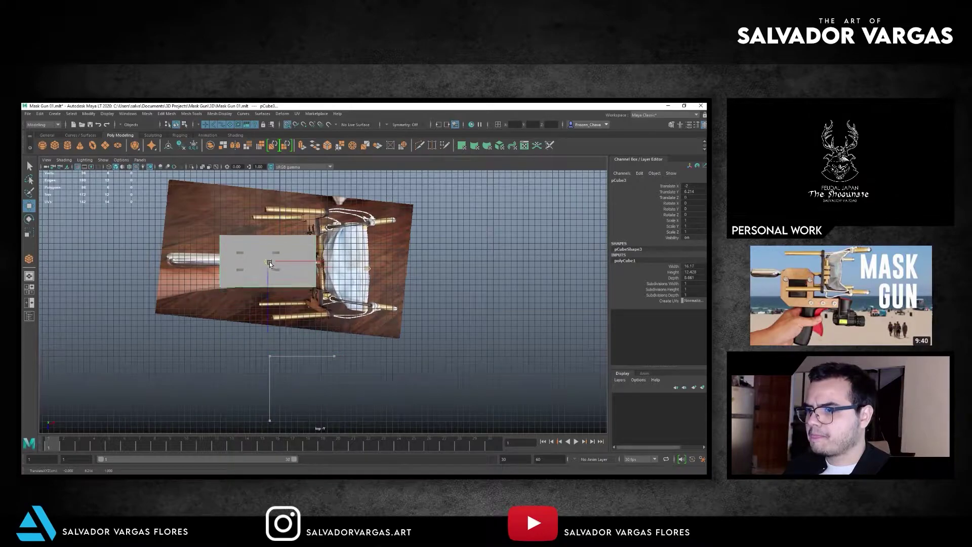
{"action": "key", "text": "f"}
Scale the box down and move its left and right edge vertices to fit the block.
{"action": "key", "text": "r"}
{"action": "left_click_drag", "start_coordinate": [259, 314], "coordinate": [106, 351]}
{"action": "left_click", "coordinate": [109, 349]}
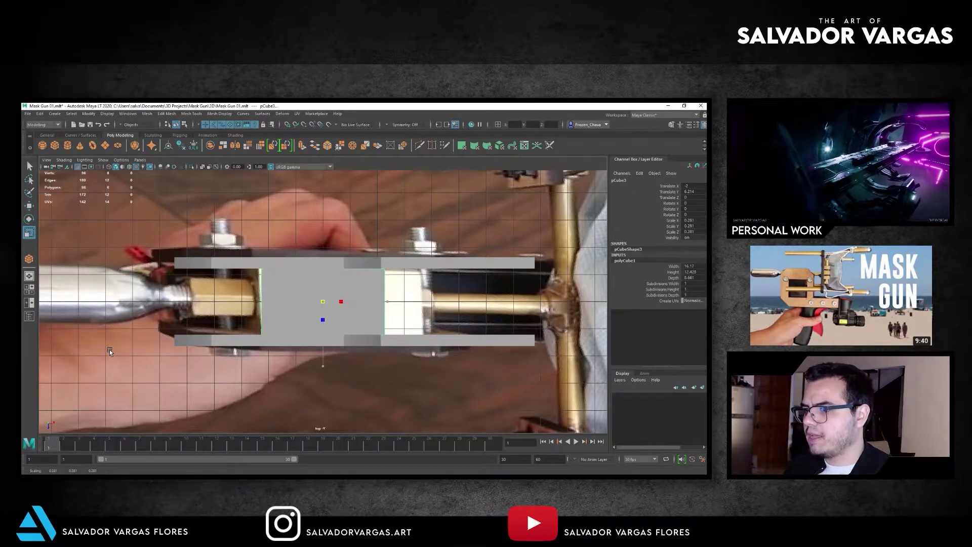
{"action": "key", "text": "w"}
{"action": "left_click_drag", "start_coordinate": [288, 245], "coordinate": [176, 342]}
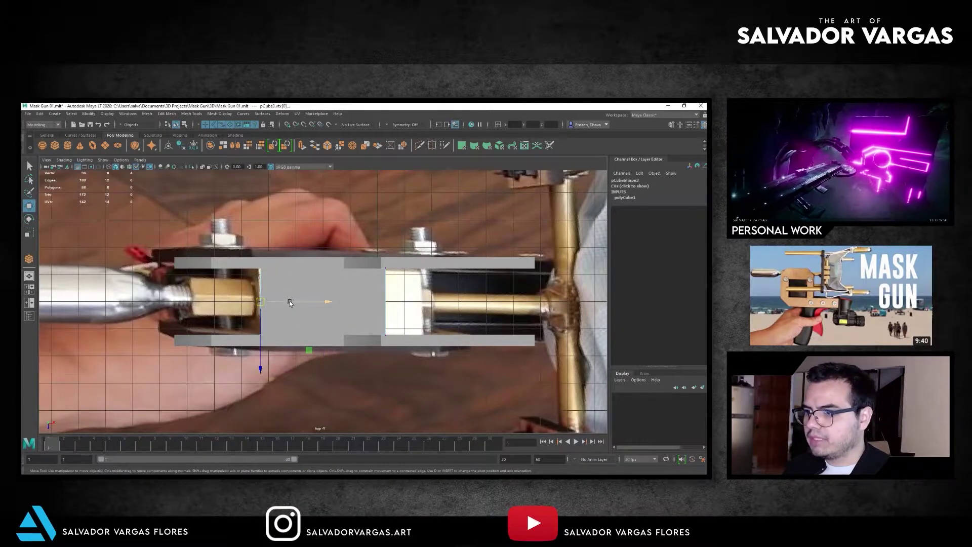
{"action": "left_click_drag", "start_coordinate": [290, 302], "coordinate": [255, 304]}
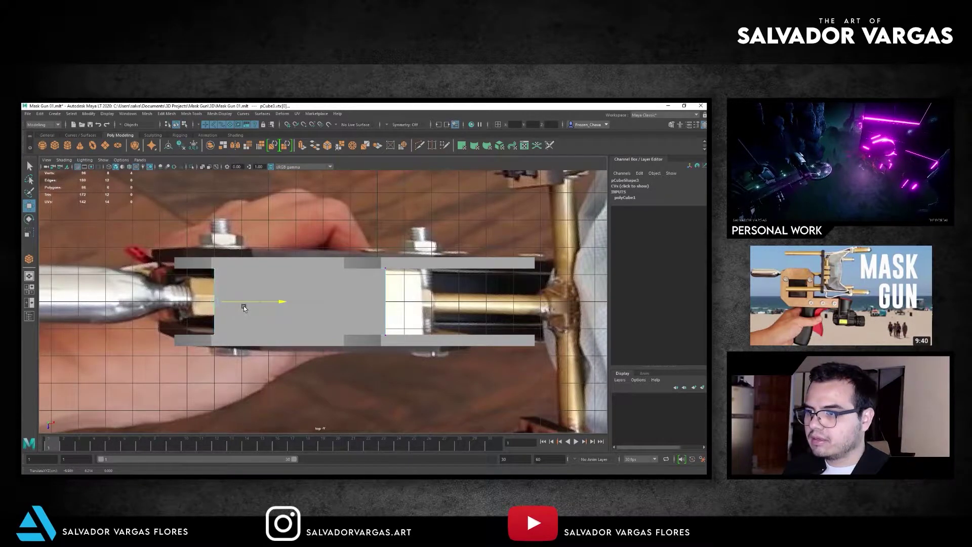
{"action": "left_click", "coordinate": [244, 306]}
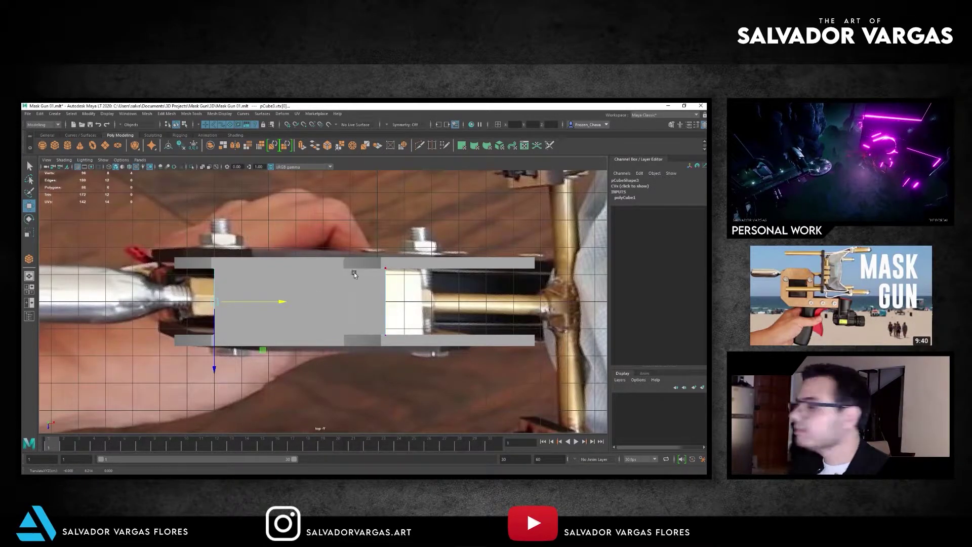
{"action": "left_click_drag", "start_coordinate": [454, 227], "coordinate": [341, 344]}
{"action": "left_click_drag", "start_coordinate": [413, 302], "coordinate": [344, 312]}
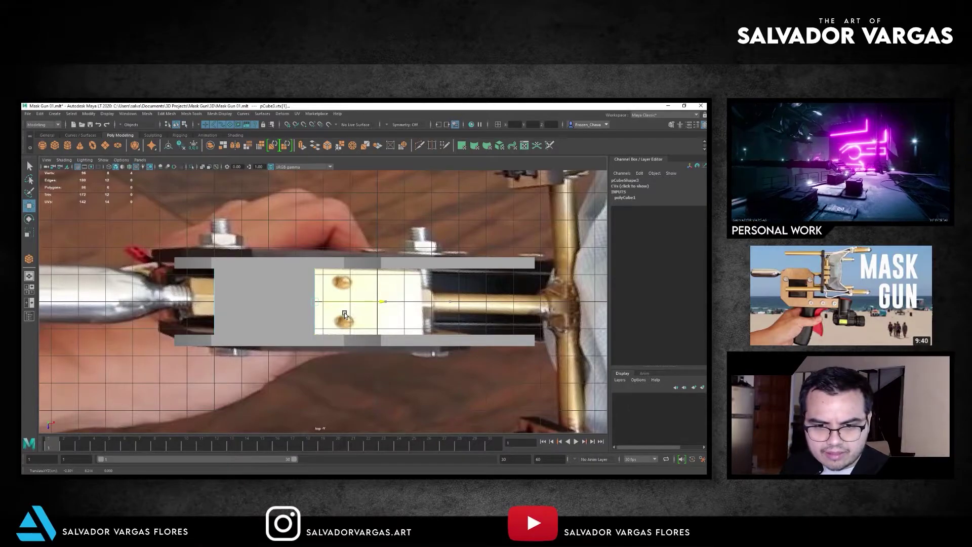
{"action": "left_click_drag", "start_coordinate": [344, 312], "coordinate": [370, 318]}
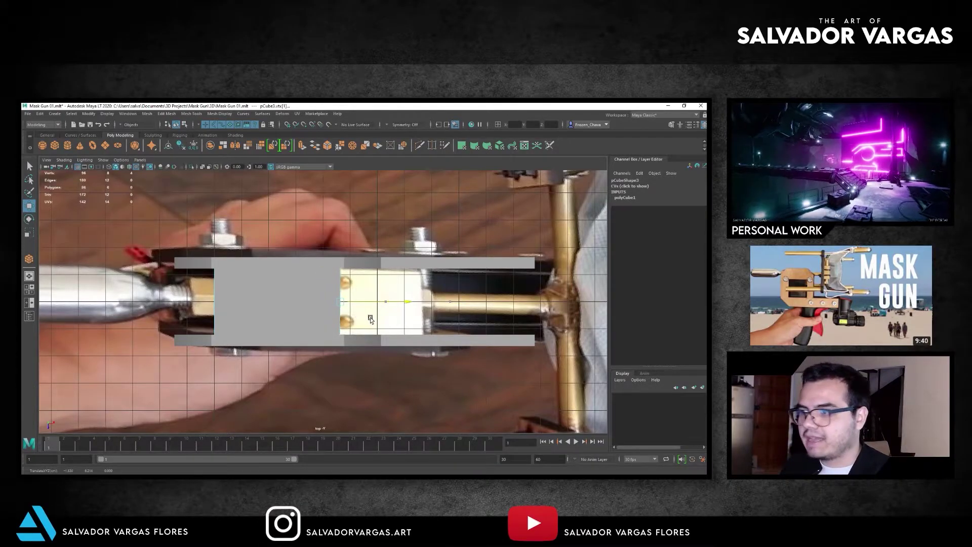
{"action": "key", "text": "space"}
{"action": "key", "text": "space"}
Raise pCube3's bottom-edge vertices along Y to match the tan top block in front view.
{"action": "key", "text": "f"}
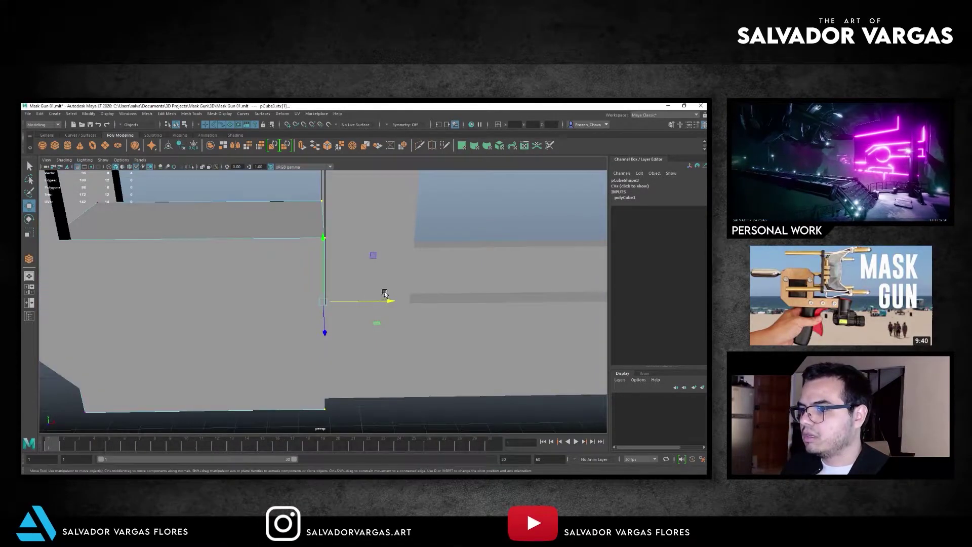
{"action": "right_click_drag", "start_coordinate": [263, 269], "coordinate": [263, 269]}
{"action": "left_click_drag", "start_coordinate": [303, 265], "coordinate": [302, 206]}
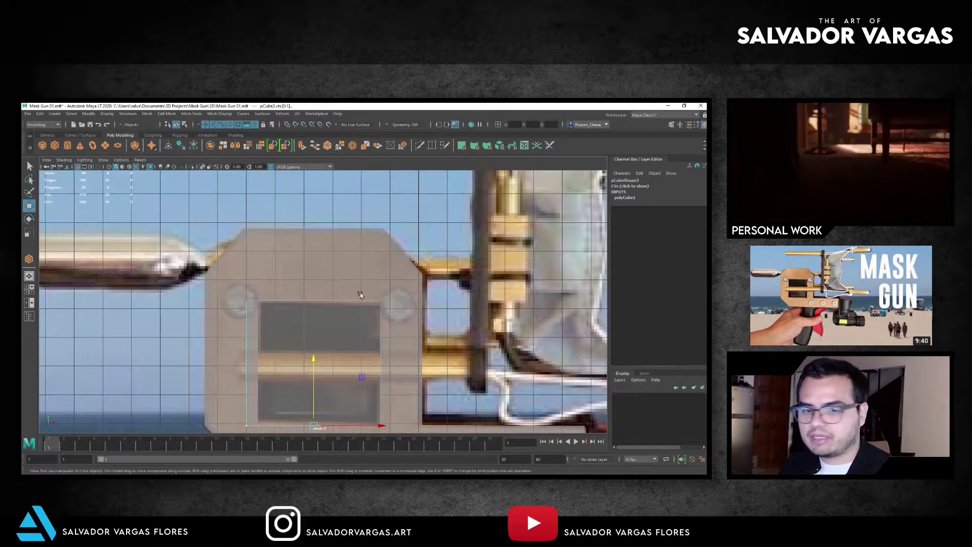
{"action": "middle_click_drag", "start_coordinate": [326, 265], "coordinate": [321, 234]}
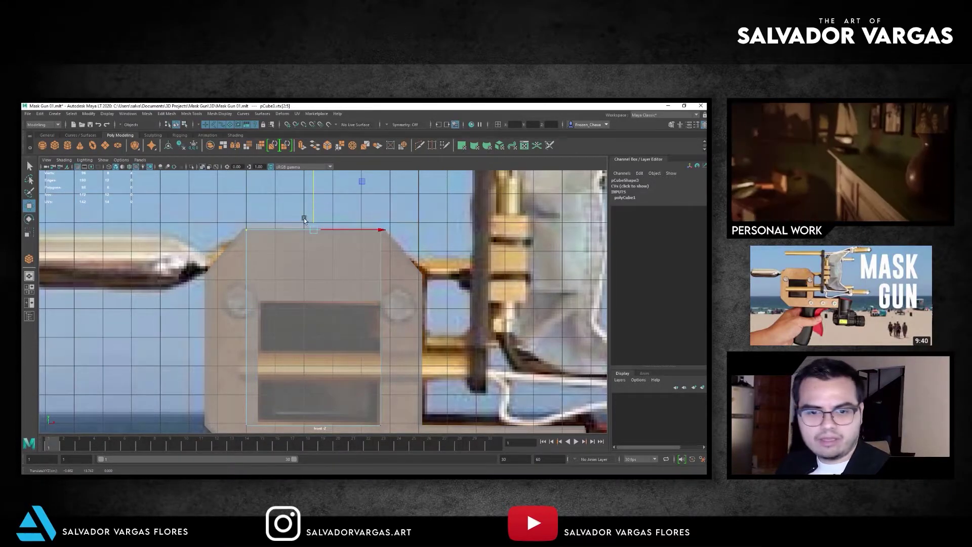
{"action": "middle_click_drag", "start_coordinate": [303, 217], "coordinate": [429, 293], "text": "alt"}
{"action": "left_click_drag", "start_coordinate": [405, 359], "coordinate": [267, 332]}
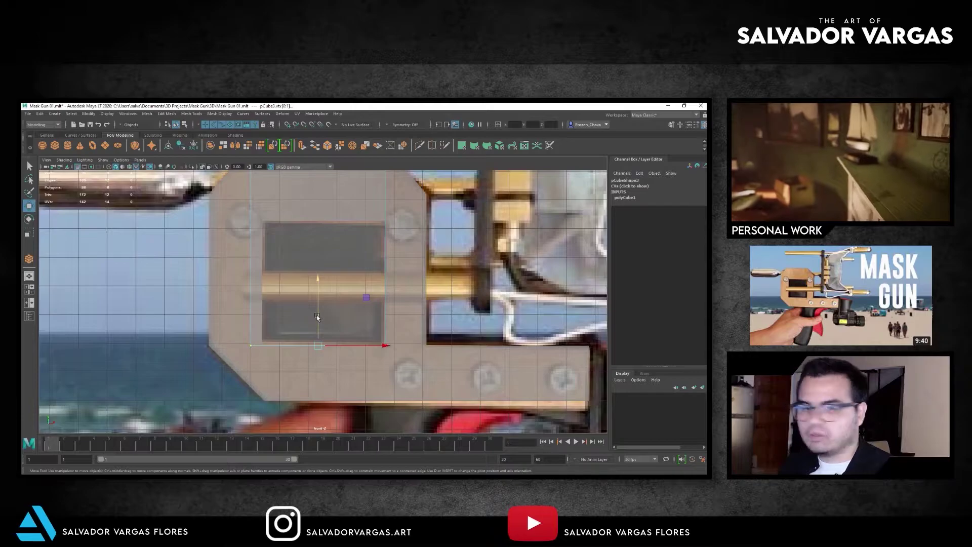
{"action": "middle_click_drag", "start_coordinate": [317, 317], "coordinate": [271, 256]}
{"action": "middle_click_drag", "start_coordinate": [291, 300], "coordinate": [291, 242]}
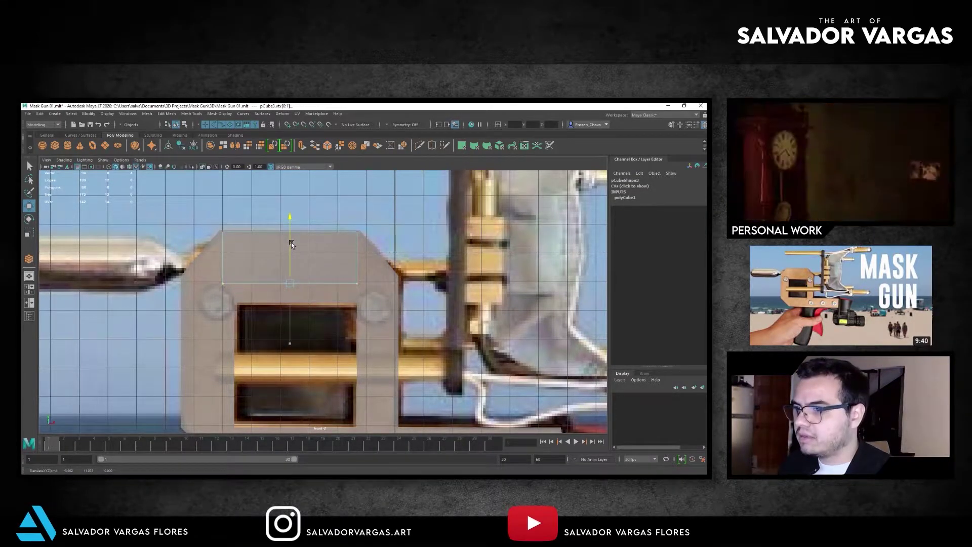
{"action": "mouse_move", "coordinate": [281, 242]}
{"action": "left_mouse_down", "text": "alt"}
{"action": "mouse_move", "coordinate": [308, 260]}
{"action": "mouse_move", "coordinate": [192, 185]}
{"action": "left_mouse_up", "text": "alt"}
{"action": "key", "text": "F8"}
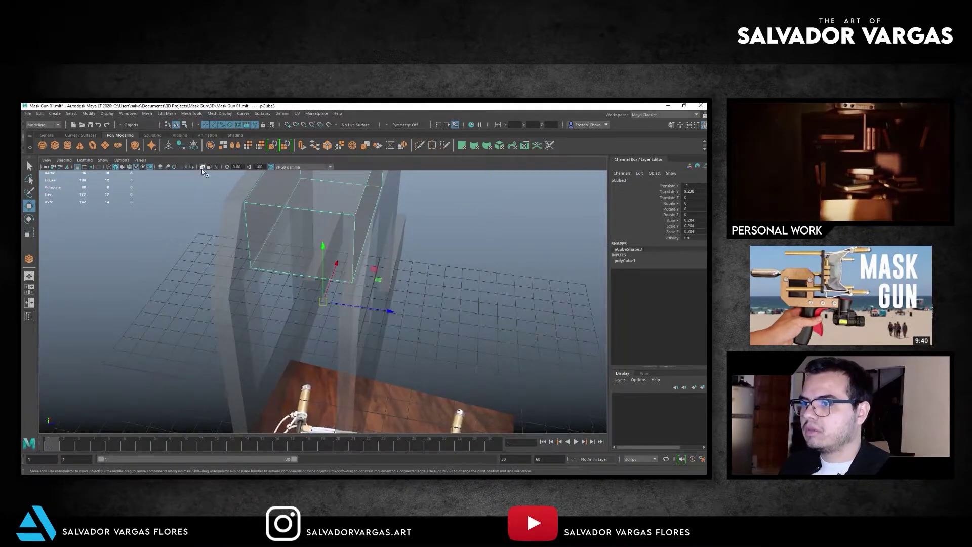
Turn off X-Ray, centre the block's pivot, thin it in Z, and lower pCube4 into the window.
{"action": "left_click", "coordinate": [202, 167]}
{"action": "mouse_move", "coordinate": [314, 271]}
{"action": "left_mouse_down", "text": "alt"}
{"action": "mouse_move", "coordinate": [335, 268]}
{"action": "mouse_move", "coordinate": [328, 275]}
{"action": "mouse_move", "coordinate": [149, 162]}
{"action": "left_mouse_up", "text": "alt"}
{"action": "left_click", "coordinate": [90, 116]}
{"action": "left_click", "coordinate": [106, 169]}
{"action": "key", "text": "r"}
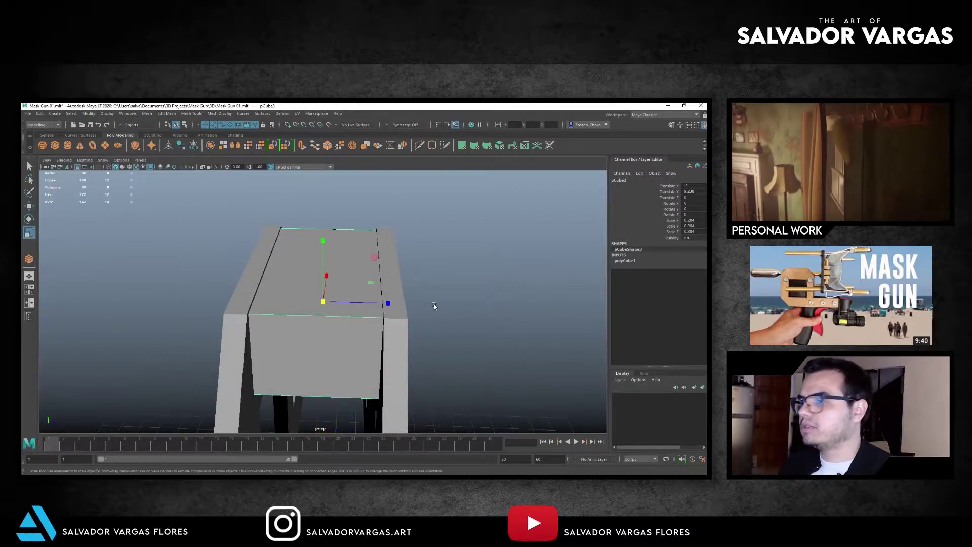
{"action": "left_click_drag", "start_coordinate": [385, 303], "coordinate": [384, 303]}
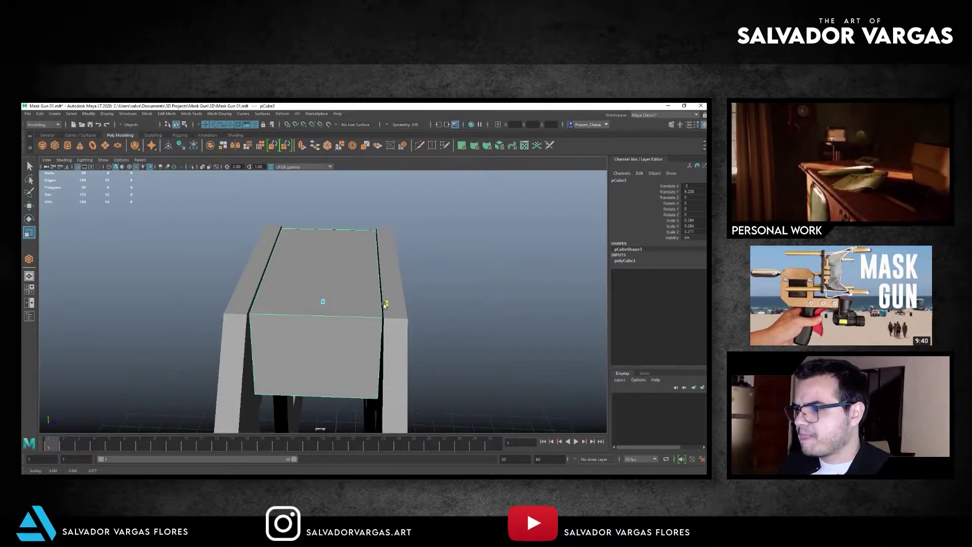
{"action": "left_click", "coordinate": [454, 289]}
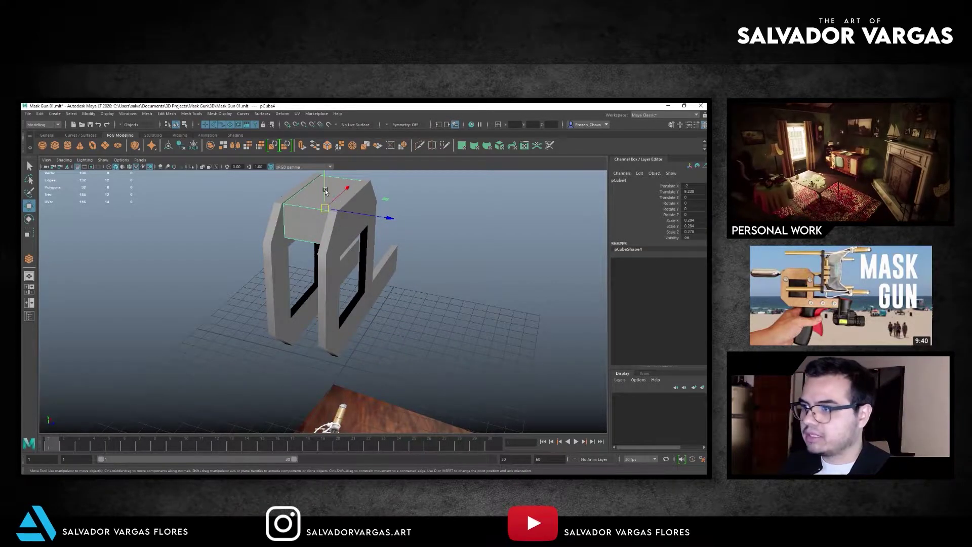
{"action": "mouse_move", "coordinate": [326, 192]}
{"action": "left_mouse_down"}
{"action": "mouse_move", "coordinate": [333, 261]}
{"action": "mouse_move", "coordinate": [397, 286]}
{"action": "mouse_move", "coordinate": [389, 293]}
{"action": "mouse_move", "coordinate": [321, 265]}
{"action": "mouse_move", "coordinate": [324, 320]}
{"action": "mouse_move", "coordinate": [181, 269]}
{"action": "left_mouse_up"}
{"action": "key", "text": "F9"}
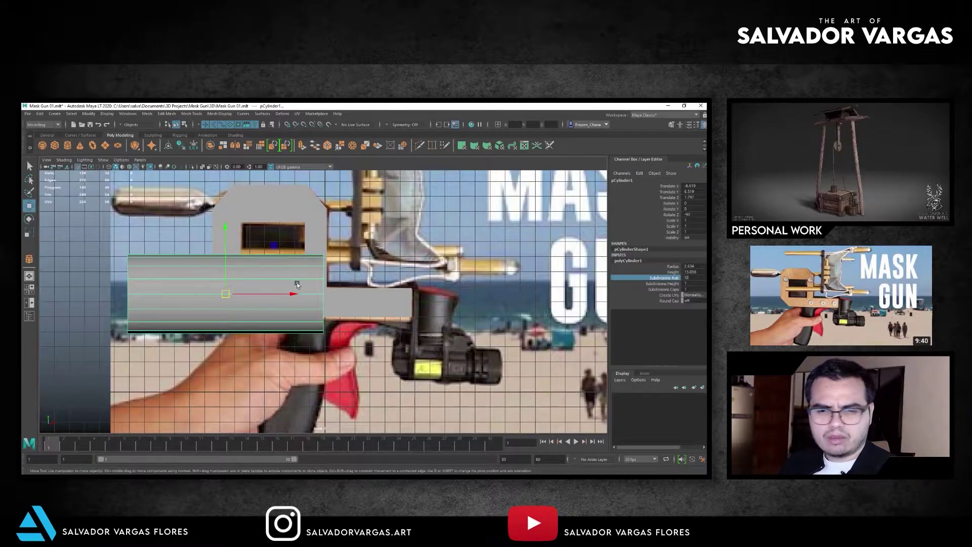
Move the cylinder up to the top rod and scale it down to a thin rod.
{"action": "left_click_drag", "start_coordinate": [227, 293], "coordinate": [338, 202]}
{"action": "scroll", "coordinate": [290, 215], "scroll_direction": "up", "scroll_amount": 3}
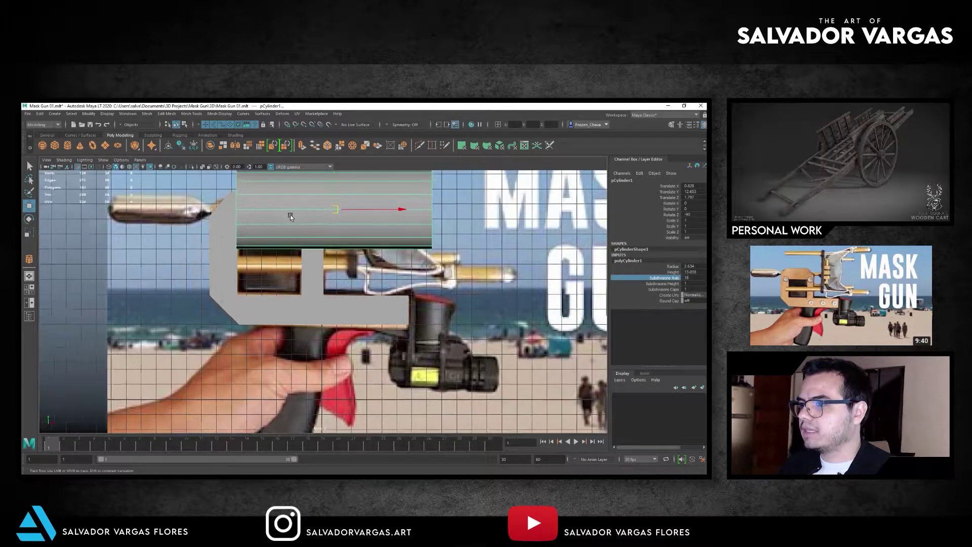
{"action": "key", "text": "r"}
{"action": "mouse_move", "coordinate": [300, 266]}
{"action": "left_mouse_down"}
{"action": "mouse_move", "coordinate": [208, 289]}
{"action": "mouse_move", "coordinate": [271, 270]}
{"action": "left_mouse_up"}
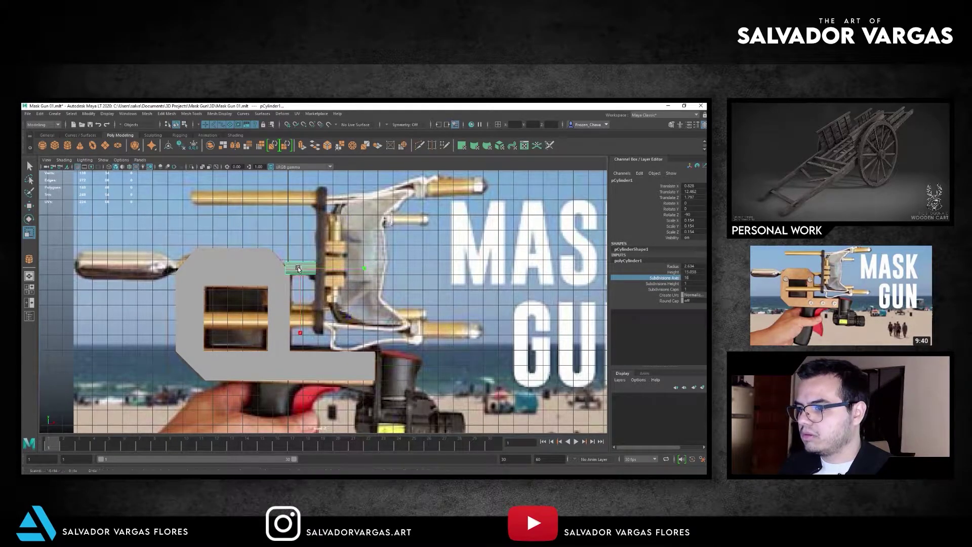
{"action": "left_click_drag", "start_coordinate": [299, 268], "coordinate": [290, 265]}
{"action": "key", "text": "f"}
{"action": "key", "text": "w"}
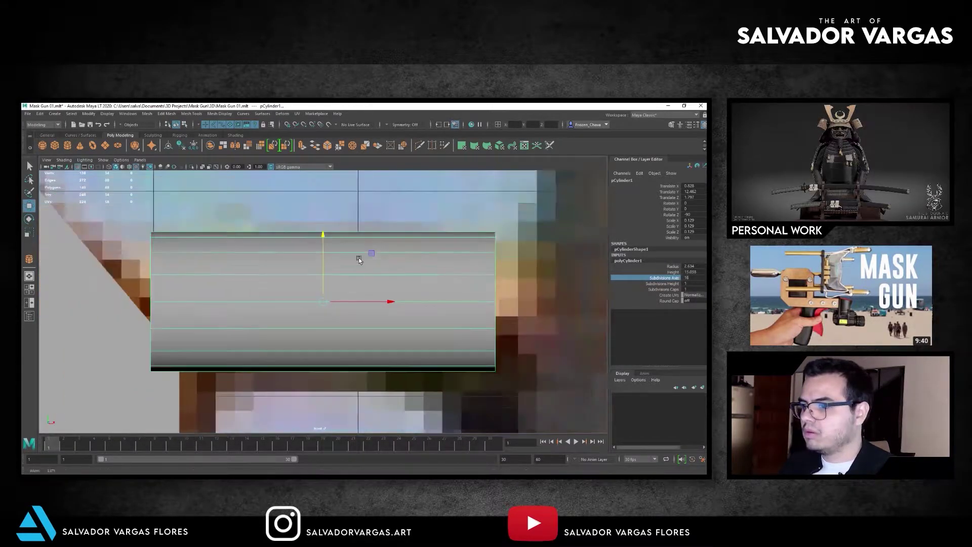
{"action": "scroll", "coordinate": [304, 273], "scroll_direction": "down", "scroll_amount": 3}
{"action": "scroll", "coordinate": [325, 268], "scroll_direction": "down", "scroll_amount": 2}
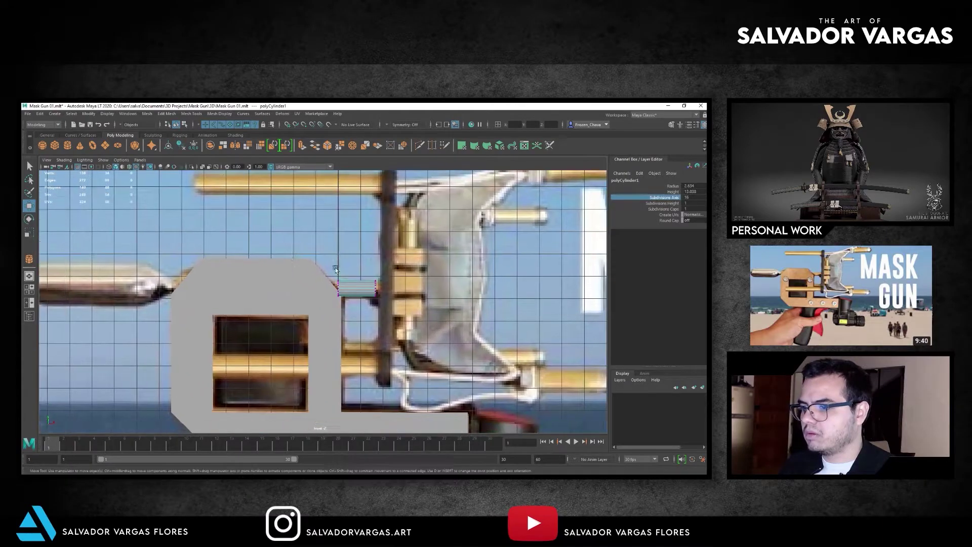
Move the rod's end vertices to match the reference, using see-through shading, then view in perspective.
{"action": "left_click_drag", "start_coordinate": [299, 330], "coordinate": [299, 330]}
{"action": "left_click_drag", "start_coordinate": [384, 291], "coordinate": [371, 290]}
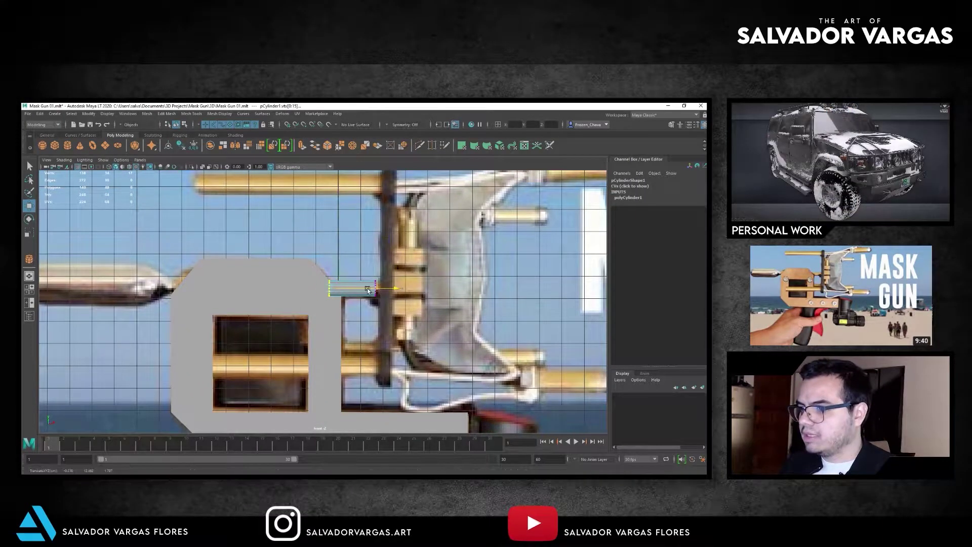
{"action": "left_click", "coordinate": [202, 167]}
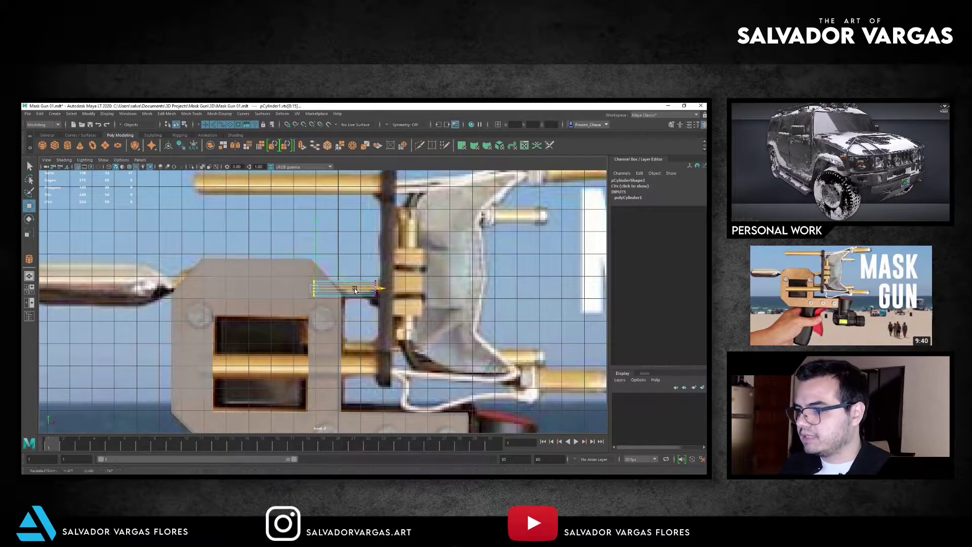
{"action": "mouse_move", "coordinate": [392, 273]}
{"action": "left_mouse_down"}
{"action": "mouse_move", "coordinate": [369, 304]}
{"action": "mouse_move", "coordinate": [399, 289]}
{"action": "left_mouse_up"}
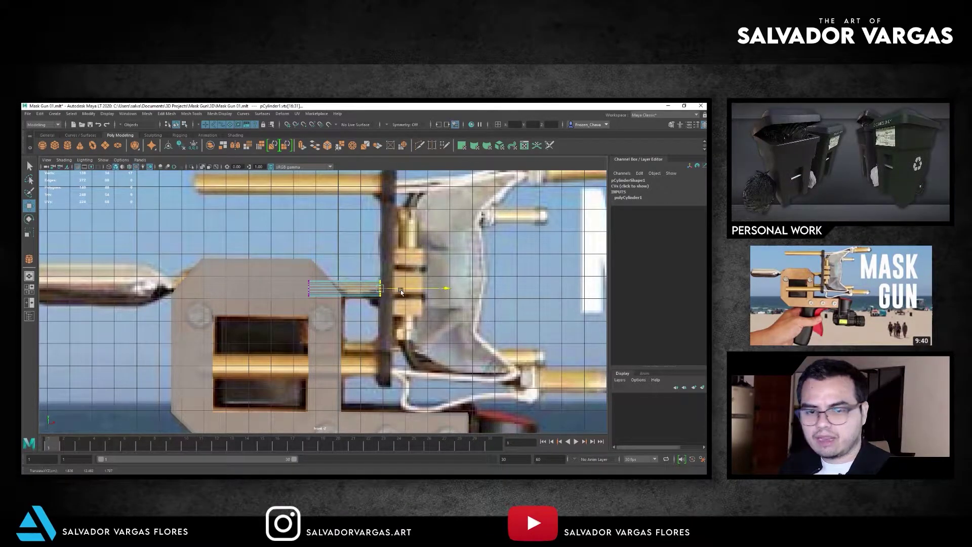
{"action": "left_click_drag", "start_coordinate": [401, 290], "coordinate": [395, 290]}
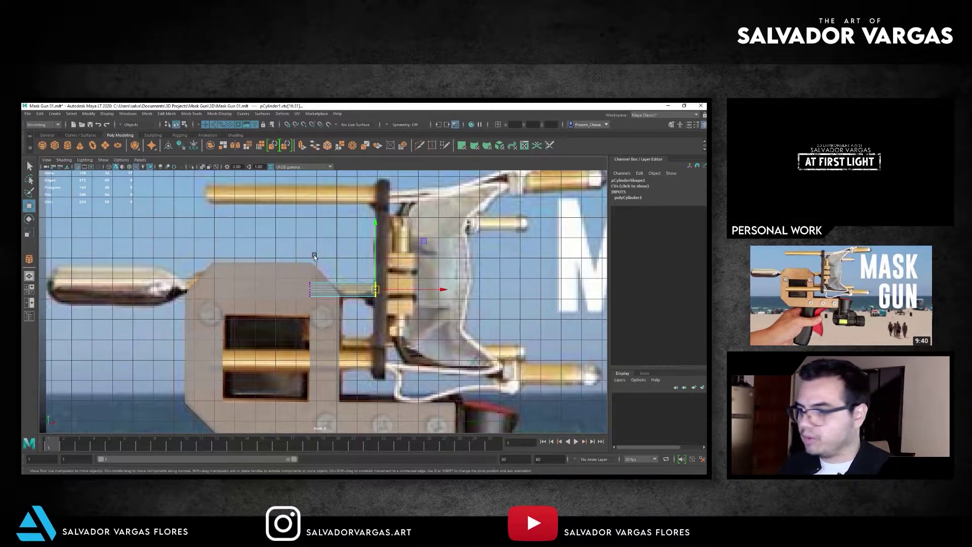
{"action": "right_click_drag", "start_coordinate": [346, 292], "coordinate": [374, 283]}
{"action": "left_click_drag", "start_coordinate": [324, 283], "coordinate": [241, 265], "text": "alt"}
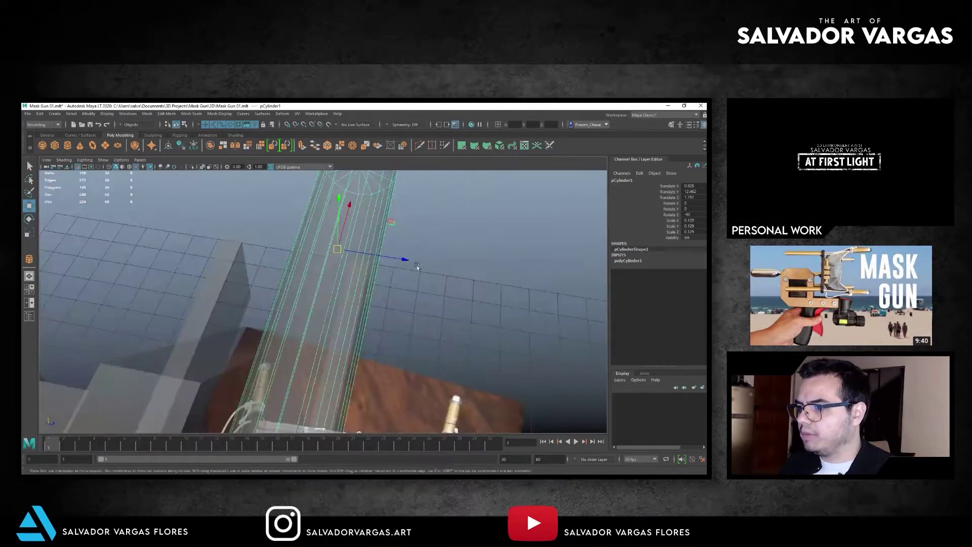
{"action": "mouse_move", "coordinate": [206, 196]}
{"action": "left_mouse_down", "text": "alt"}
{"action": "mouse_move", "coordinate": [266, 215]}
{"action": "mouse_move", "coordinate": [321, 306]}
{"action": "mouse_move", "coordinate": [321, 283]}
{"action": "left_mouse_up", "text": "alt"}
In top view, move the rod along Z to line up with the reference.
{"action": "left_click", "coordinate": [266, 214]}
{"action": "left_click", "coordinate": [321, 305]}
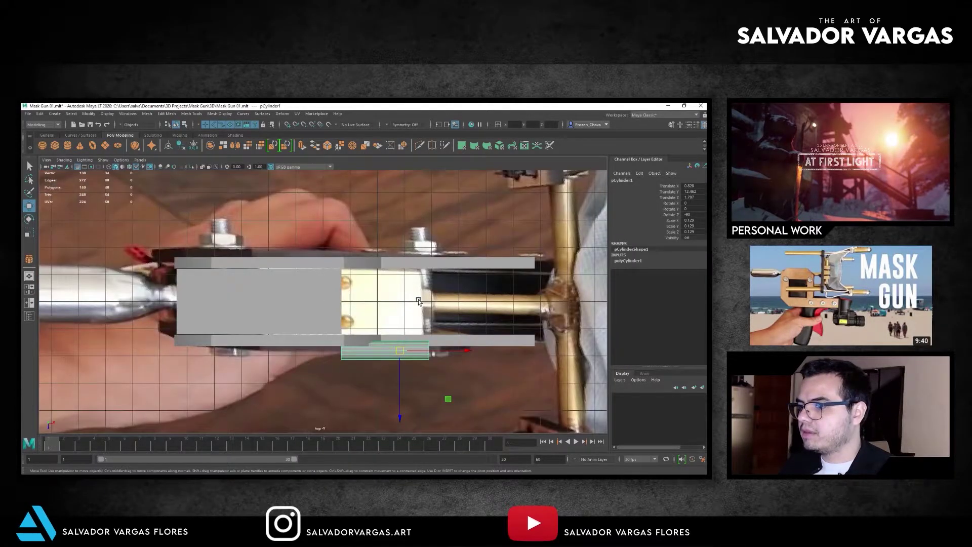
{"action": "scroll", "coordinate": [329, 304], "scroll_direction": "down", "scroll_amount": 2}
{"action": "middle_click_drag", "start_coordinate": [381, 353], "coordinate": [353, 334], "text": "alt"}
{"action": "left_click_drag", "start_coordinate": [354, 334], "coordinate": [353, 300]}
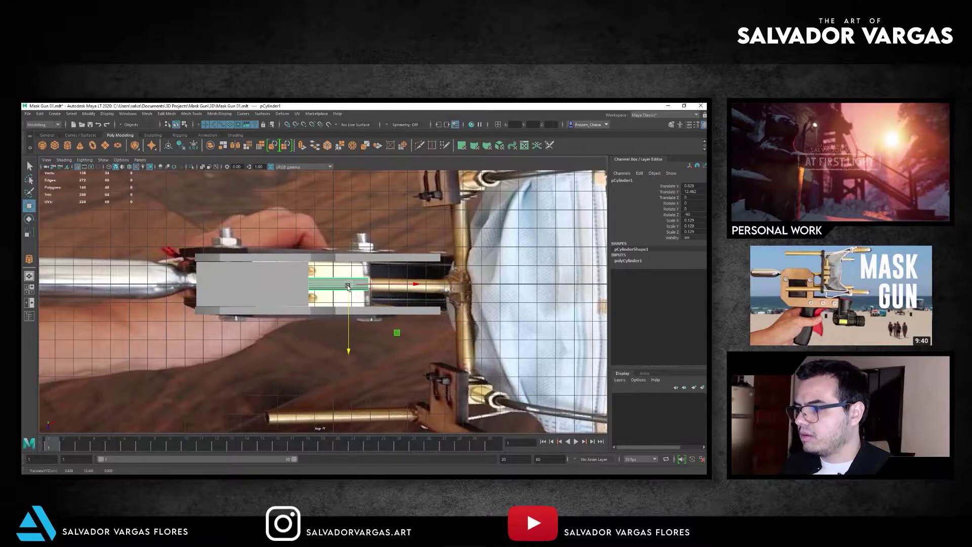
{"action": "mouse_move", "coordinate": [355, 264]}
{"action": "left_mouse_down", "text": "alt"}
{"action": "mouse_move", "coordinate": [389, 259]}
{"action": "mouse_move", "coordinate": [449, 214]}
{"action": "mouse_move", "coordinate": [260, 274]}
{"action": "left_mouse_up", "text": "alt"}
{"action": "left_click", "coordinate": [449, 214]}
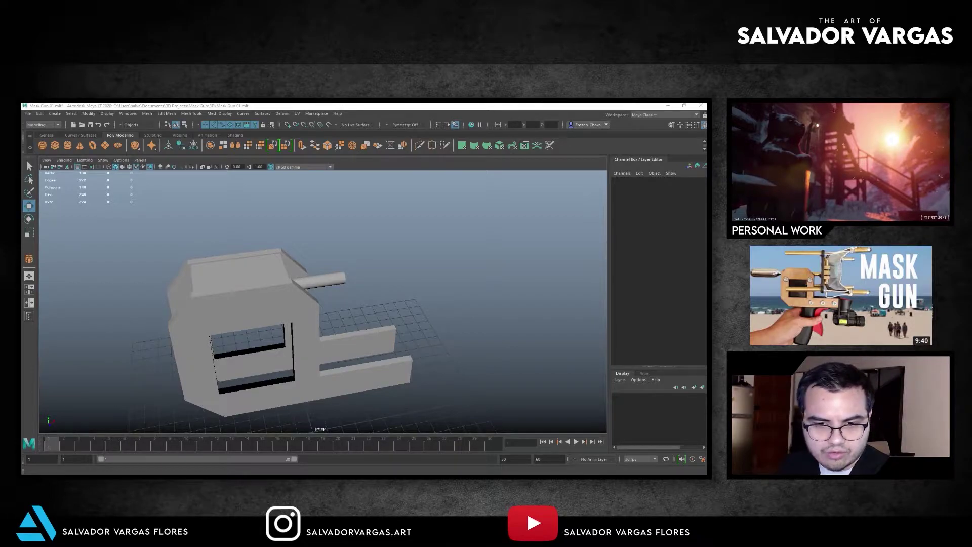
Extend the rod's end vertices along its length, then select the second cylinder for rotating.
{"action": "left_click", "coordinate": [319, 290]}
{"action": "key", "text": "F9"}
{"action": "mouse_move", "coordinate": [375, 248]}
{"action": "left_mouse_down", "text": "alt"}
{"action": "mouse_move", "coordinate": [355, 281]}
{"action": "mouse_move", "coordinate": [371, 283]}
{"action": "left_mouse_up", "text": "alt"}
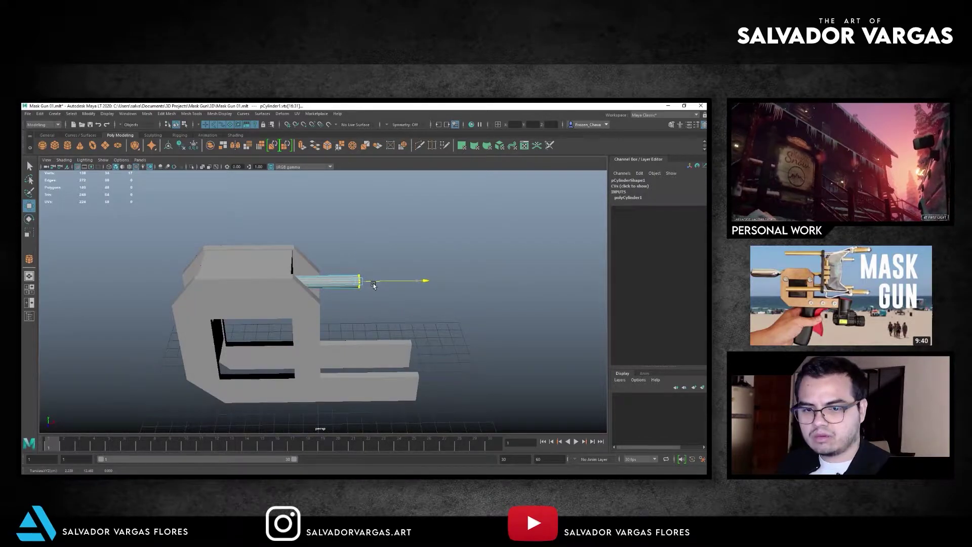
{"action": "key", "text": "F8"}
{"action": "mouse_move", "coordinate": [353, 257]}
{"action": "left_mouse_down"}
{"action": "mouse_move", "coordinate": [359, 310]}
{"action": "mouse_move", "coordinate": [392, 285]}
{"action": "mouse_move", "coordinate": [355, 253]}
{"action": "left_mouse_up"}
{"action": "left_click", "coordinate": [346, 279]}
{"action": "key", "text": "e"}
In top view, move pCylinder2 over the brass crossbar in the reference.
{"action": "key", "text": "w"}
{"action": "left_click", "coordinate": [88, 113]}
{"action": "key", "text": "f"}
{"action": "key", "text": "space"}
{"action": "left_click_drag", "start_coordinate": [311, 231], "coordinate": [311, 202]}
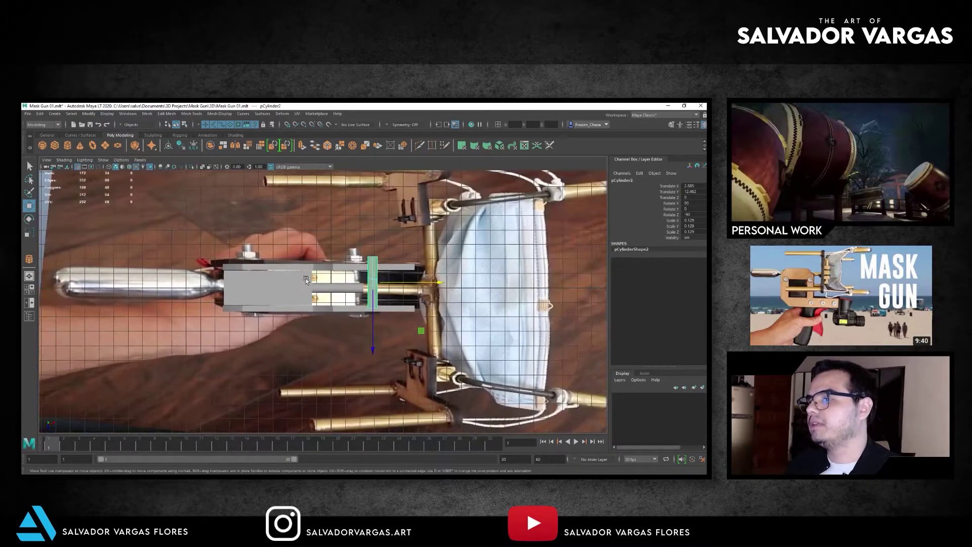
{"action": "scroll", "coordinate": [321, 310], "scroll_direction": "up", "scroll_amount": 5}
{"action": "left_click_drag", "start_coordinate": [321, 310], "coordinate": [432, 294]}
{"action": "scroll", "coordinate": [293, 276], "scroll_direction": "down", "scroll_amount": 2}
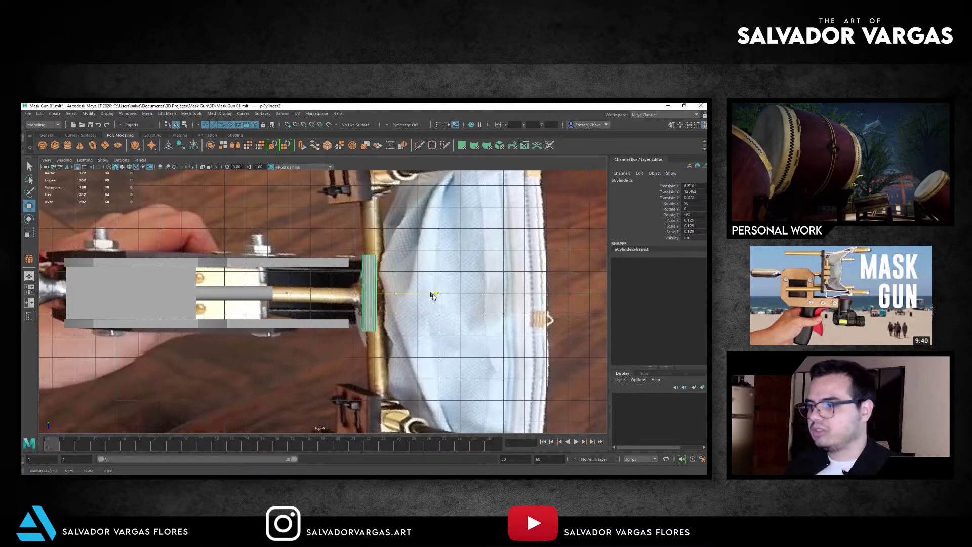
{"action": "middle_click_drag", "start_coordinate": [432, 294], "coordinate": [294, 248], "text": "alt"}
{"action": "scroll", "coordinate": [294, 248], "scroll_direction": "down", "scroll_amount": 2}
Stretch pCylinder2 to the crossbar's length and position it at the rod's end.
{"action": "key", "text": "r"}
{"action": "left_click_drag", "start_coordinate": [320, 330], "coordinate": [319, 368]}
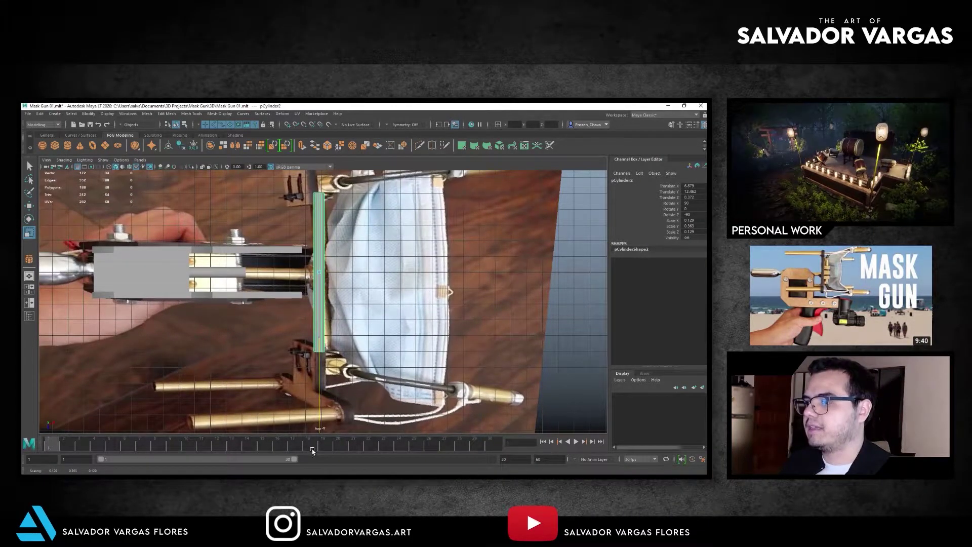
{"action": "scroll", "coordinate": [264, 272], "scroll_direction": "down", "scroll_amount": 1}
{"action": "key", "text": "w"}
{"action": "left_click_drag", "start_coordinate": [349, 277], "coordinate": [293, 283]}
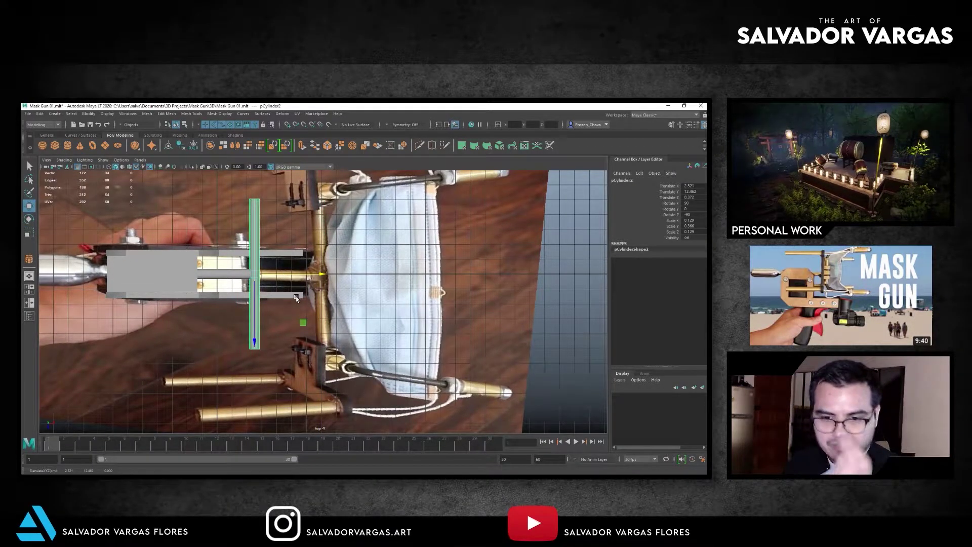
{"action": "mouse_move", "coordinate": [309, 280]}
{"action": "left_mouse_down"}
{"action": "mouse_move", "coordinate": [100, 289]}
{"action": "mouse_move", "coordinate": [384, 295]}
{"action": "mouse_move", "coordinate": [263, 299]}
{"action": "mouse_move", "coordinate": [353, 315]}
{"action": "mouse_move", "coordinate": [286, 296]}
{"action": "mouse_move", "coordinate": [339, 302]}
{"action": "left_mouse_up"}
Scale the original rod pCylinder1 longer.
{"action": "left_click", "coordinate": [263, 298]}
{"action": "key", "text": "f"}
{"action": "key", "text": "r"}
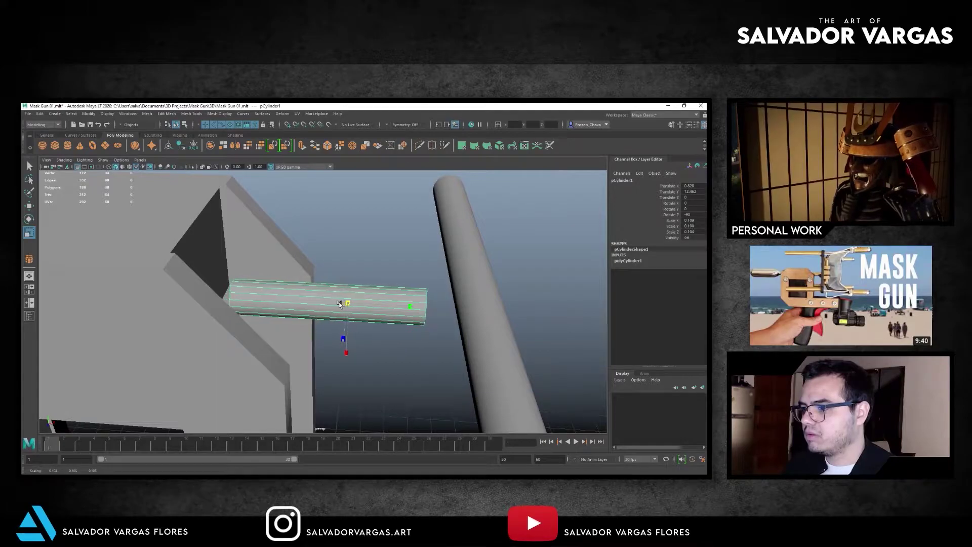
{"action": "mouse_move", "coordinate": [404, 307]}
{"action": "left_mouse_down"}
{"action": "mouse_move", "coordinate": [438, 315]}
{"action": "mouse_move", "coordinate": [171, 272]}
{"action": "mouse_move", "coordinate": [142, 257]}
{"action": "mouse_move", "coordinate": [199, 256]}
{"action": "mouse_move", "coordinate": [119, 217]}
{"action": "mouse_move", "coordinate": [150, 251]}
{"action": "left_mouse_up"}
{"action": "left_click", "coordinate": [200, 257]}
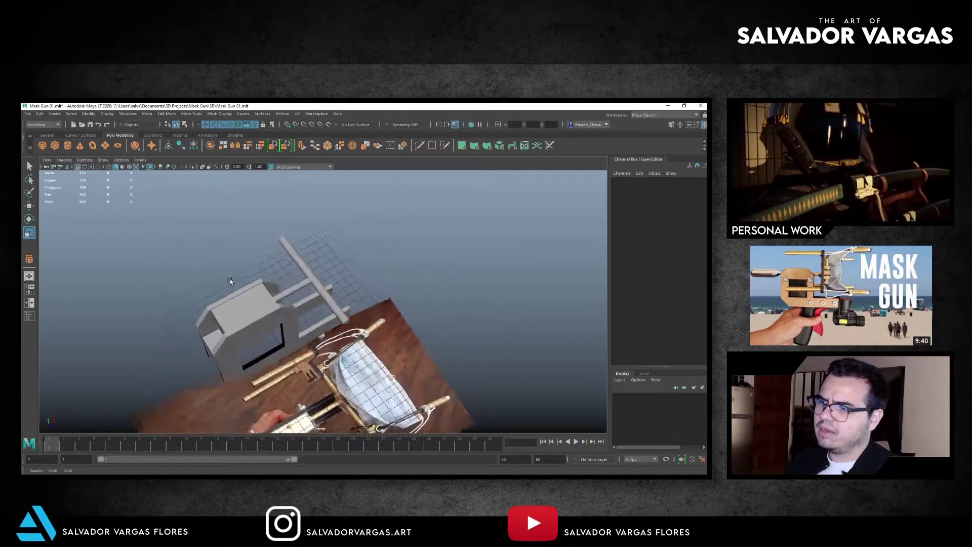
Slim the crossbar, slide it to meet the rod, and lengthen it slightly.
{"action": "left_click", "coordinate": [339, 266]}
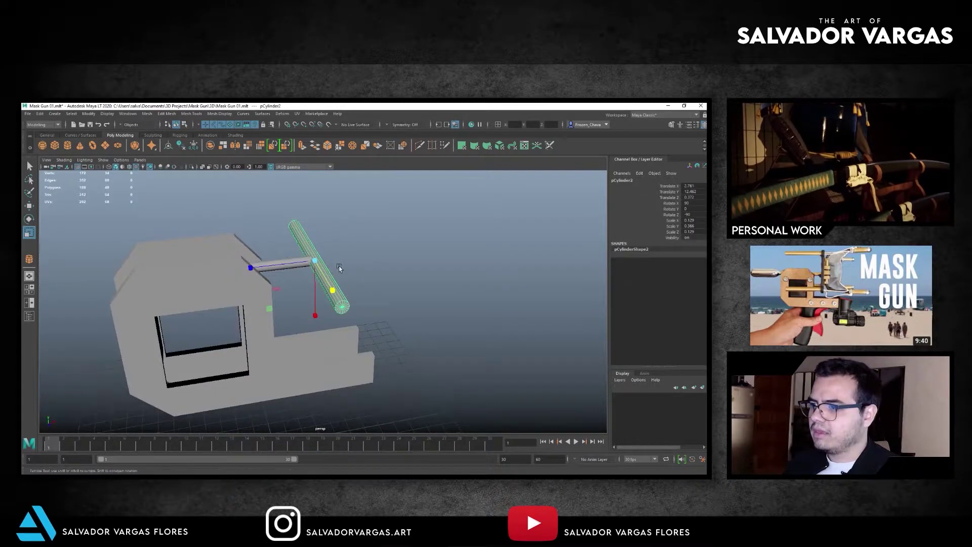
{"action": "key", "text": "f"}
{"action": "scroll", "coordinate": [330, 271], "scroll_direction": "down", "scroll_amount": 2}
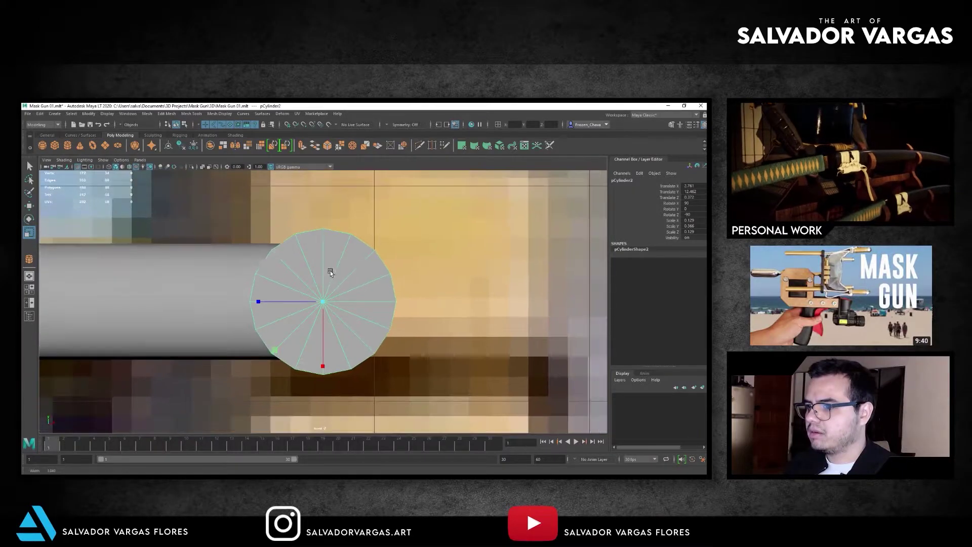
{"action": "middle_click_drag", "start_coordinate": [273, 307], "coordinate": [132, 313]}
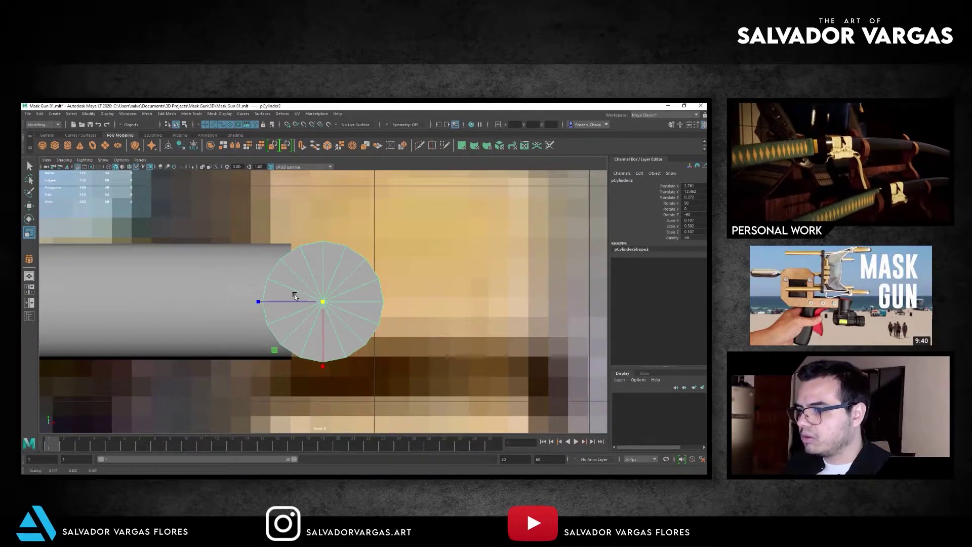
{"action": "key", "text": "w"}
{"action": "mouse_move", "coordinate": [344, 302]}
{"action": "left_mouse_down"}
{"action": "mouse_move", "coordinate": [311, 302]}
{"action": "mouse_move", "coordinate": [300, 271]}
{"action": "mouse_move", "coordinate": [366, 278]}
{"action": "left_mouse_up"}
{"action": "key", "text": "r"}
{"action": "key", "text": "w"}
{"action": "key", "text": "r"}
{"action": "left_click_drag", "start_coordinate": [320, 340], "coordinate": [323, 348]}
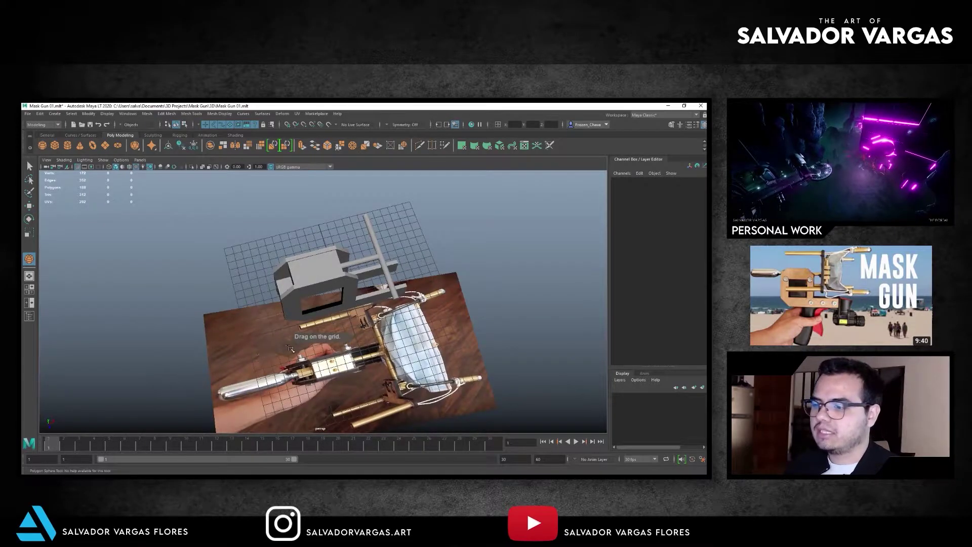
Create a poly sphere with 16 subdivisions.
{"action": "mouse_move", "coordinate": [285, 379]}
{"action": "left_mouse_down", "text": "alt"}
{"action": "mouse_move", "coordinate": [258, 387]}
{"action": "mouse_move", "coordinate": [266, 371]}
{"action": "left_mouse_up", "text": "alt"}
{"action": "key", "text": "w"}
{"action": "left_click_drag", "start_coordinate": [663, 272], "coordinate": [664, 278]}
{"action": "key", "text": "f"}
{"action": "middle_click_drag", "start_coordinate": [392, 268], "coordinate": [372, 268]}
{"action": "left_click_drag", "start_coordinate": [372, 268], "coordinate": [377, 273], "text": "alt"}
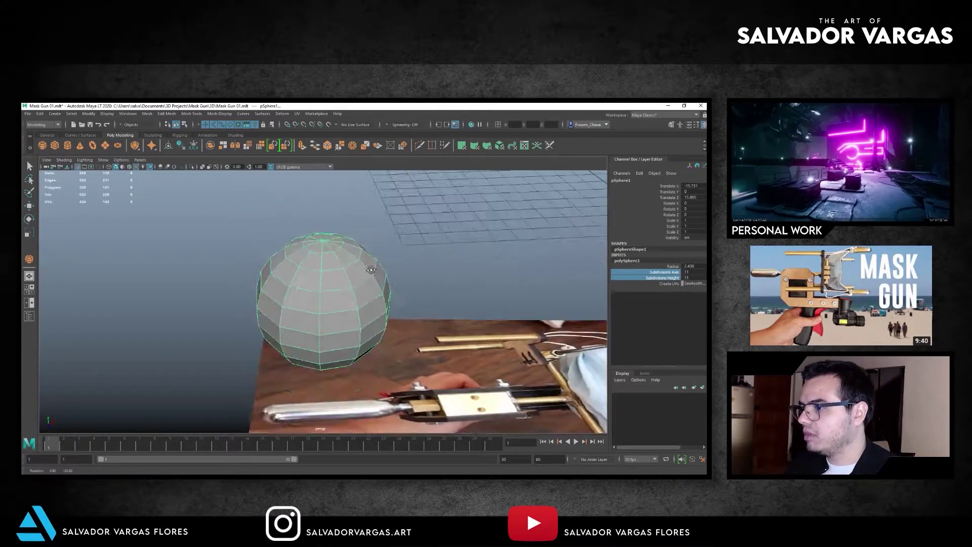
{"action": "middle_click_drag", "start_coordinate": [377, 273], "coordinate": [385, 283]}
{"action": "mouse_move", "coordinate": [385, 283]}
{"action": "left_mouse_down", "text": "alt"}
{"action": "mouse_move", "coordinate": [387, 297]}
{"action": "mouse_move", "coordinate": [388, 275]}
{"action": "mouse_move", "coordinate": [312, 272]}
{"action": "mouse_move", "coordinate": [321, 233]}
{"action": "left_mouse_up", "text": "alt"}
Rotate the sphere 90° on Z and switch to the top view.
{"action": "key", "text": "e"}
{"action": "key", "text": "w"}
{"action": "key", "text": "space"}
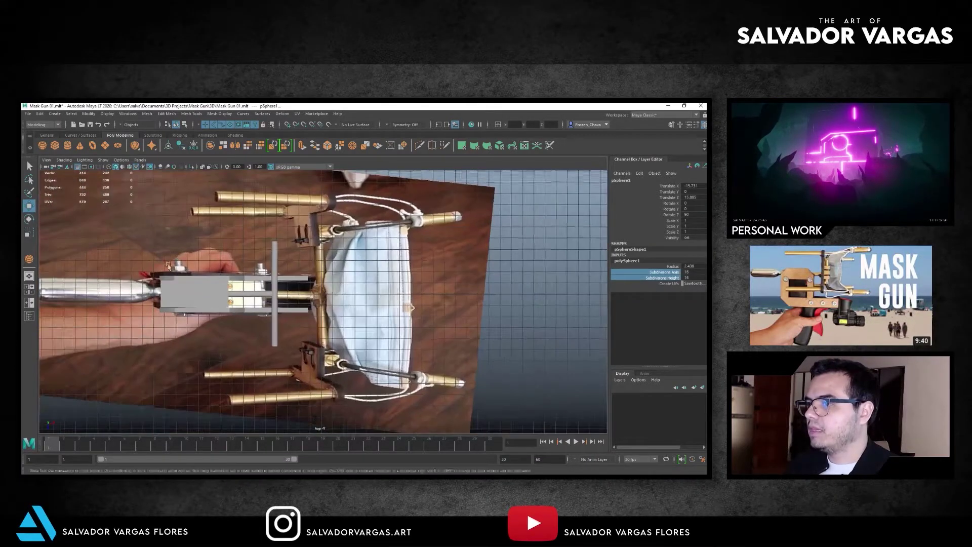
{"action": "mouse_move", "coordinate": [229, 365]}
{"action": "left_mouse_down"}
{"action": "mouse_move", "coordinate": [229, 220]}
{"action": "mouse_move", "coordinate": [223, 240]}
{"action": "left_mouse_up"}
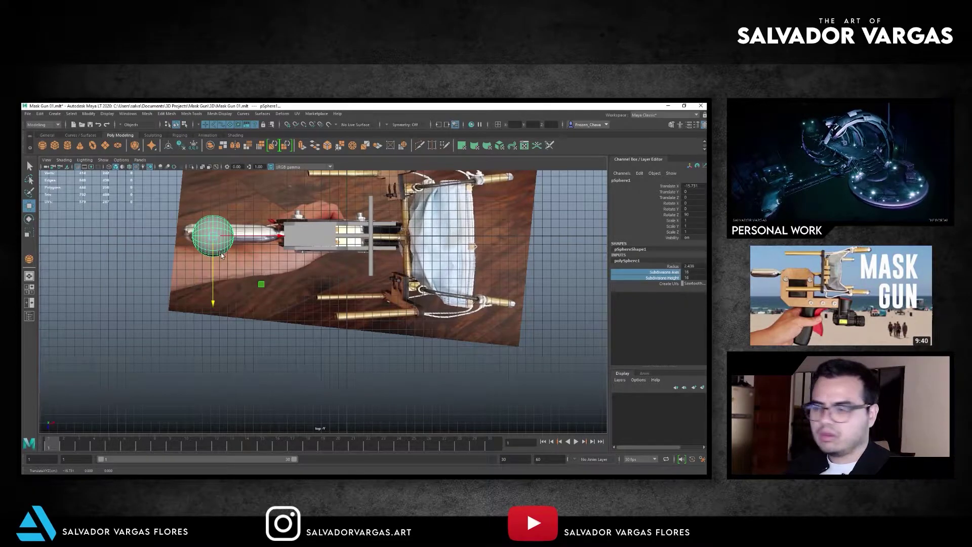
{"action": "key", "text": "f"}
{"action": "key", "text": "r"}
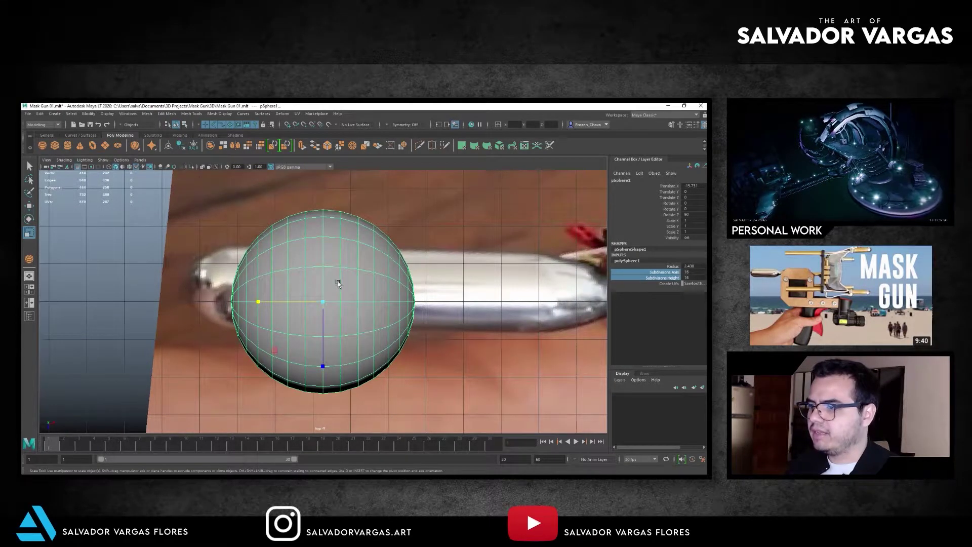
In front view, raise the sphere to gun height and shrink it to about 0.41 scale.
{"action": "left_click_drag", "start_coordinate": [319, 286], "coordinate": [303, 280]}
{"action": "scroll", "coordinate": [202, 299], "scroll_direction": "down", "scroll_amount": 3}
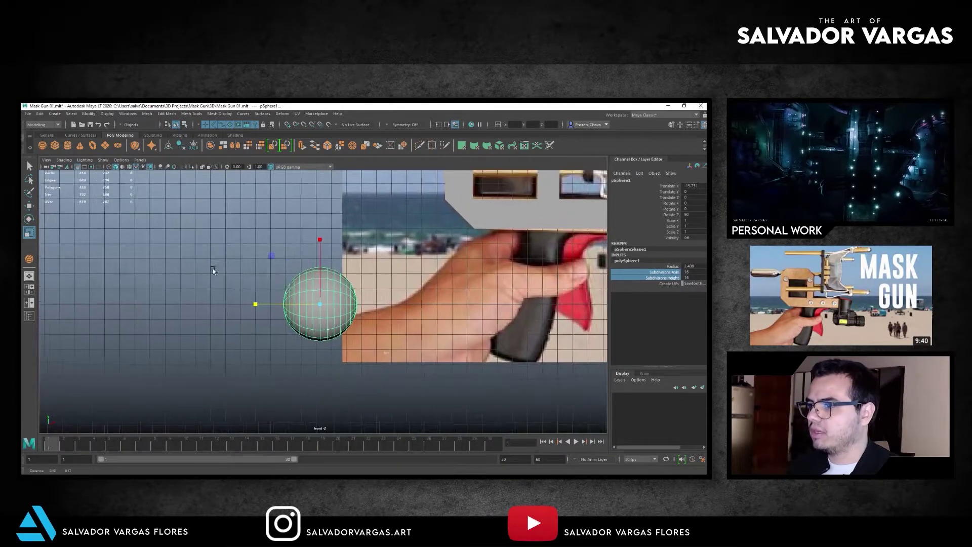
{"action": "scroll", "coordinate": [202, 298], "scroll_direction": "down", "scroll_amount": 3}
{"action": "mouse_move", "coordinate": [279, 343]}
{"action": "left_mouse_down"}
{"action": "mouse_move", "coordinate": [279, 185]}
{"action": "mouse_move", "coordinate": [332, 208]}
{"action": "left_mouse_up"}
{"action": "key", "text": "f"}
{"action": "mouse_move", "coordinate": [323, 299]}
{"action": "left_mouse_down"}
{"action": "mouse_move", "coordinate": [283, 301]}
{"action": "mouse_move", "coordinate": [322, 288]}
{"action": "mouse_move", "coordinate": [288, 314]}
{"action": "mouse_move", "coordinate": [252, 317]}
{"action": "mouse_move", "coordinate": [330, 318]}
{"action": "mouse_move", "coordinate": [287, 318]}
{"action": "left_mouse_up"}
Shift the sphere onto the canister end and select its right-half faces.
{"action": "key", "text": "w"}
{"action": "key", "text": "r"}
{"action": "key", "text": "w"}
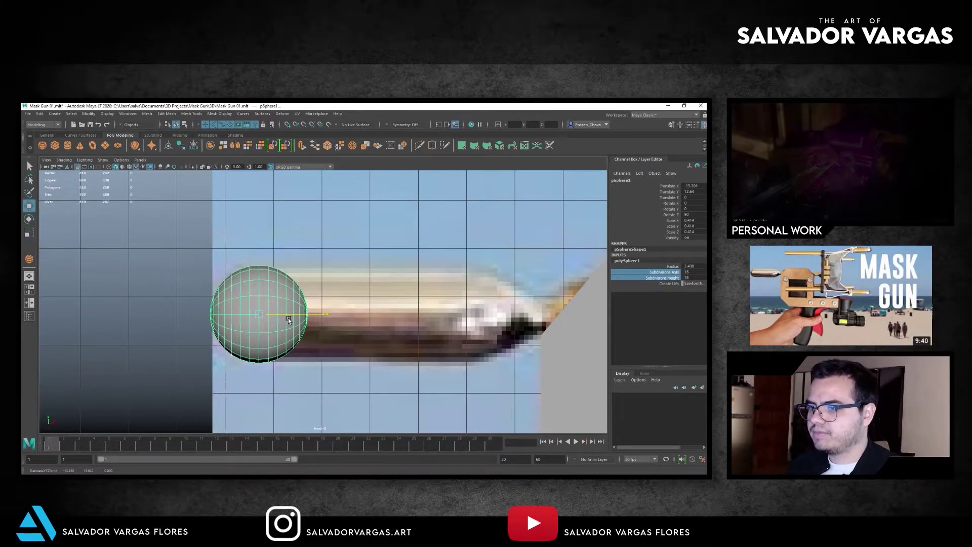
{"action": "middle_click_drag", "start_coordinate": [274, 289], "coordinate": [246, 245], "text": "alt"}
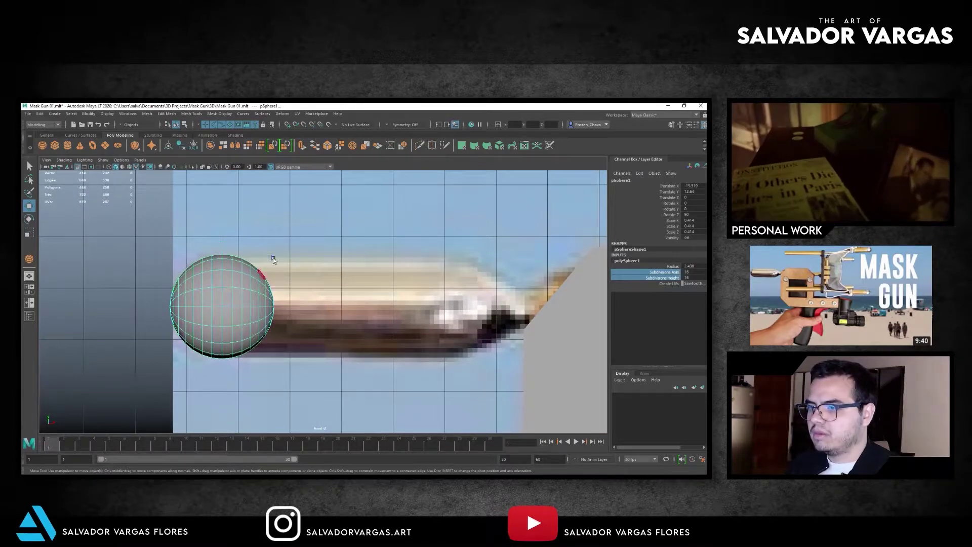
{"action": "key", "text": "F11"}
{"action": "mouse_move", "coordinate": [276, 248]}
{"action": "left_mouse_down"}
{"action": "mouse_move", "coordinate": [247, 332]}
{"action": "mouse_move", "coordinate": [249, 292]}
{"action": "left_mouse_up"}
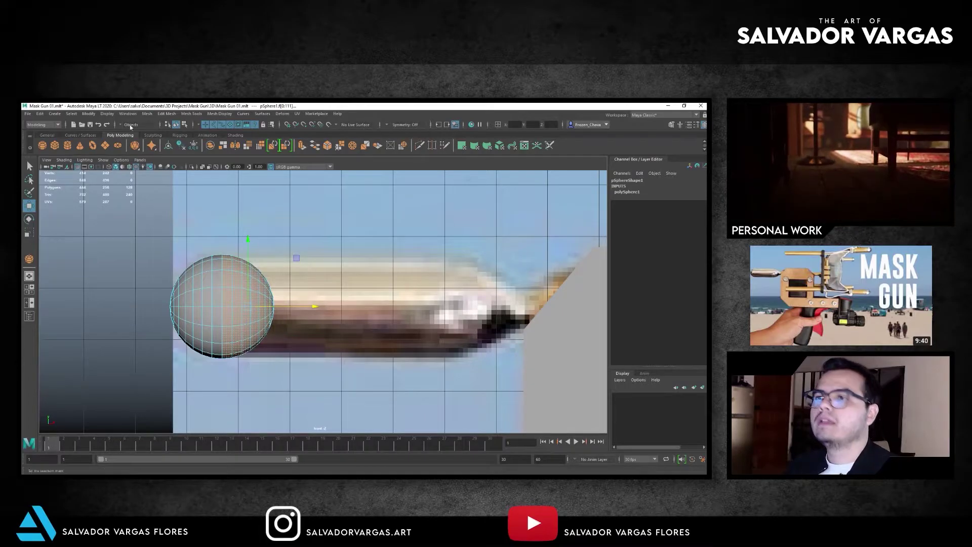
Extrude the selected half of the sphere into a long capsule.
{"action": "left_click", "coordinate": [167, 113]}
{"action": "left_click", "coordinate": [192, 182]}
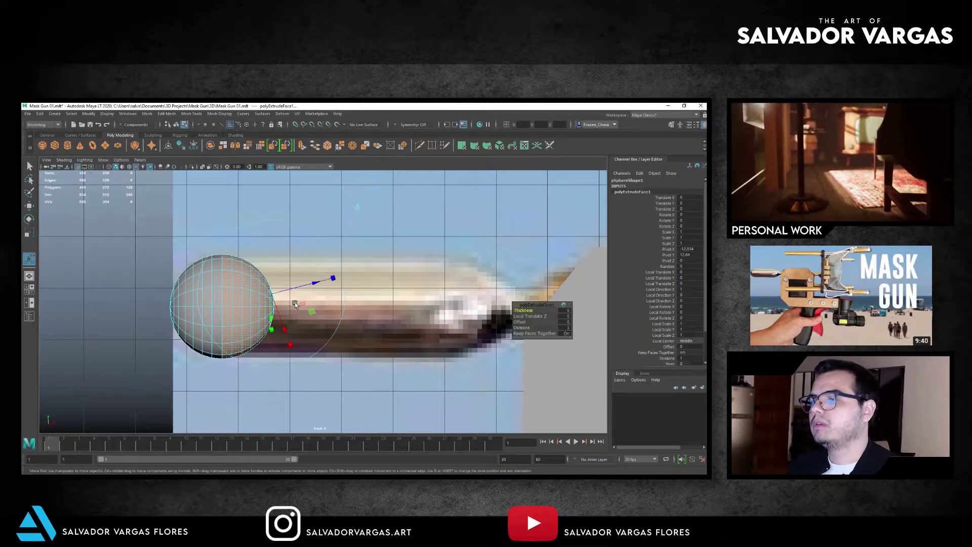
{"action": "left_click_drag", "start_coordinate": [295, 302], "coordinate": [527, 346]}
{"action": "key", "text": "space"}
{"action": "mouse_move", "coordinate": [375, 263]}
{"action": "left_mouse_down", "text": "alt"}
{"action": "mouse_move", "coordinate": [288, 243]}
{"action": "mouse_move", "coordinate": [181, 265]}
{"action": "left_mouse_up", "text": "alt"}
Soften the capsule's edges and draw a new cylinder over the reference.
{"action": "left_click", "coordinate": [225, 267]}
{"action": "left_click", "coordinate": [228, 301]}
{"action": "left_click", "coordinate": [219, 113]}
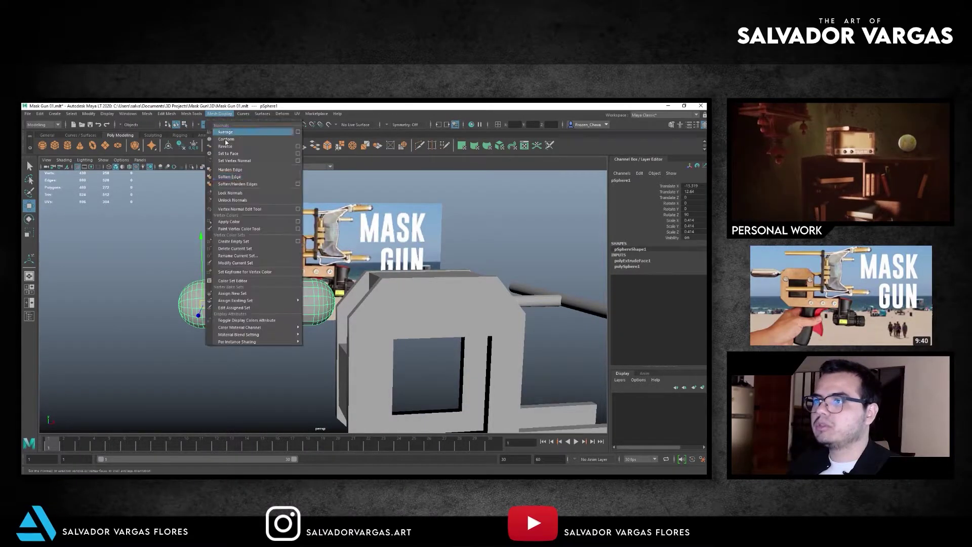
{"action": "left_click", "coordinate": [229, 177]}
{"action": "left_click", "coordinate": [69, 148]}
{"action": "scroll", "coordinate": [405, 341], "scroll_direction": "down", "scroll_amount": 5}
{"action": "mouse_move", "coordinate": [405, 340]}
{"action": "left_mouse_down", "text": "alt"}
{"action": "mouse_move", "coordinate": [317, 314]}
{"action": "mouse_move", "coordinate": [324, 331]}
{"action": "mouse_move", "coordinate": [319, 324]}
{"action": "mouse_move", "coordinate": [459, 296]}
{"action": "left_mouse_up", "text": "alt"}
Lower the cylinder's Subdivisions Axis to make a low-sided faceted prism.
{"action": "key", "text": "w"}
{"action": "left_click", "coordinate": [645, 281]}
{"action": "middle_click_drag", "start_coordinate": [455, 277], "coordinate": [357, 277]}
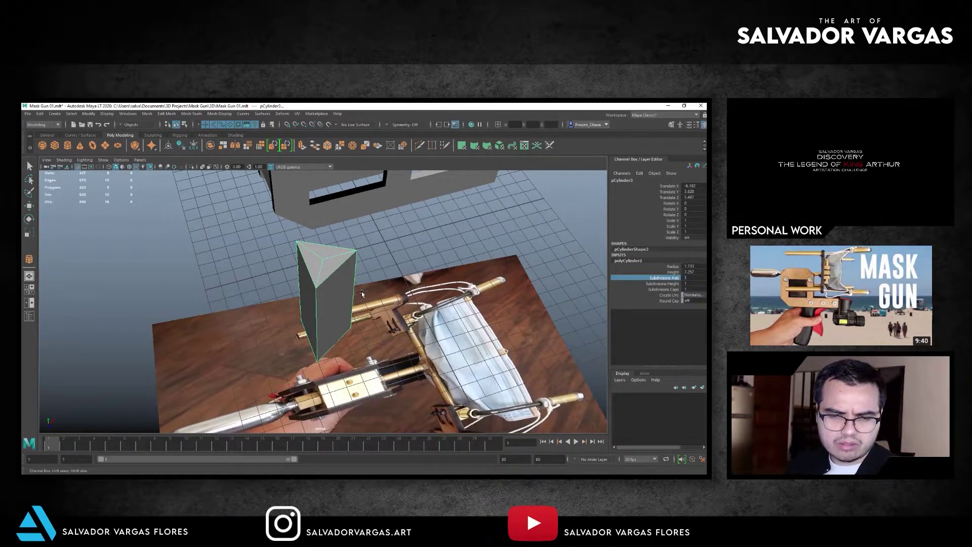
{"action": "middle_click_drag", "start_coordinate": [363, 291], "coordinate": [382, 281]}
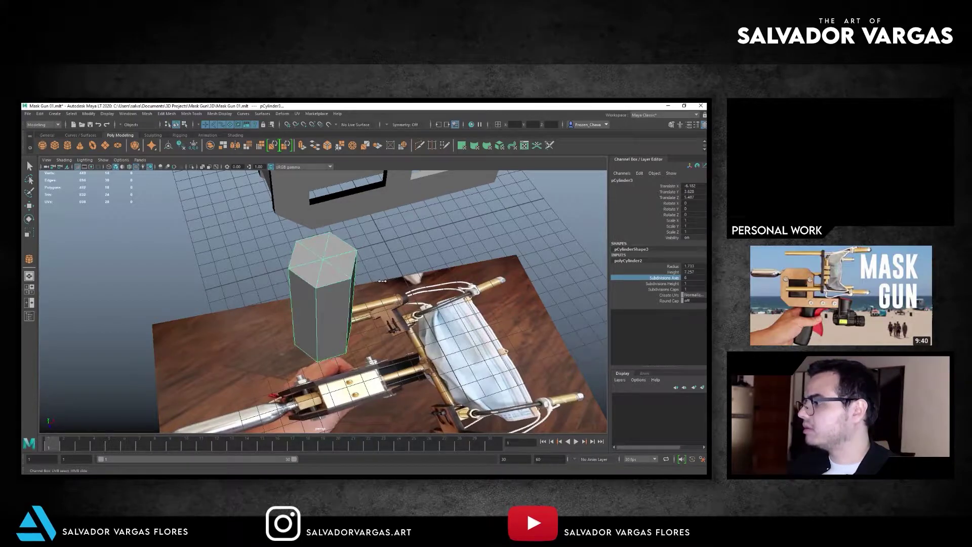
{"action": "left_click_drag", "start_coordinate": [382, 284], "coordinate": [378, 291], "text": "alt"}
Rotate the prism 15° on Z and begin drawing a new box.
{"action": "key", "text": "e"}
{"action": "left_click_drag", "start_coordinate": [297, 265], "coordinate": [254, 315]}
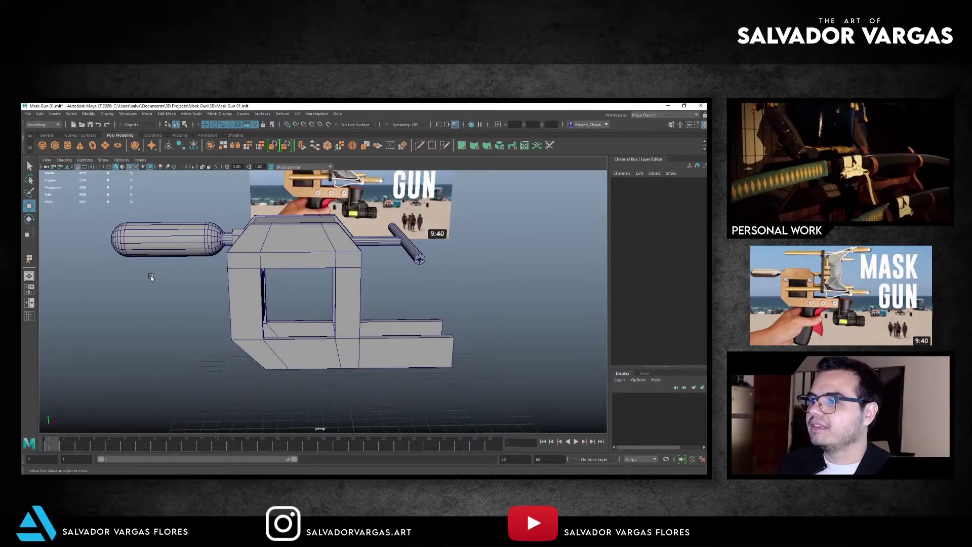
{"action": "left_click_drag", "start_coordinate": [151, 277], "coordinate": [179, 276], "text": "alt"}
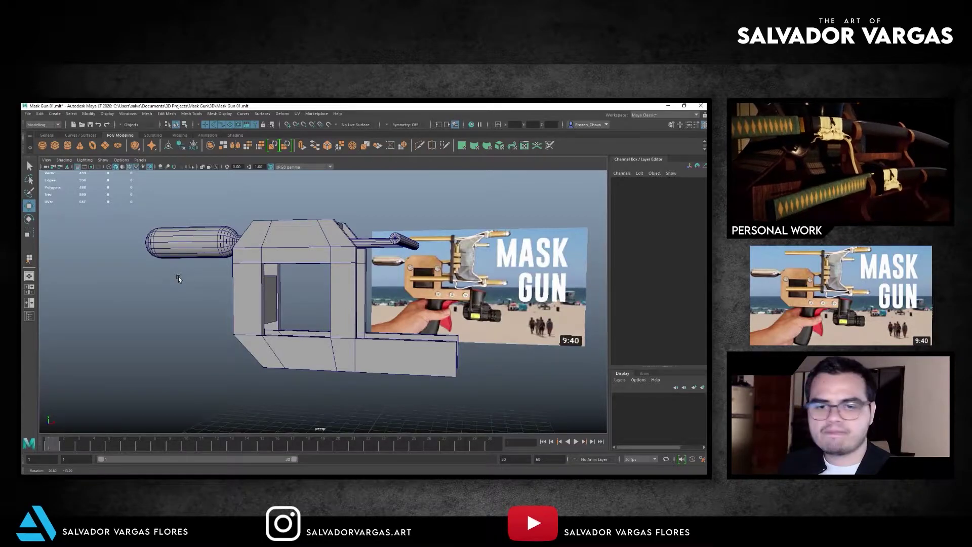
{"action": "left_click", "coordinate": [59, 148]}
{"action": "mouse_move", "coordinate": [238, 294]}
{"action": "left_mouse_down", "text": "alt"}
{"action": "mouse_move", "coordinate": [277, 312]}
{"action": "mouse_move", "coordinate": [289, 302]}
{"action": "left_mouse_up", "text": "alt"}
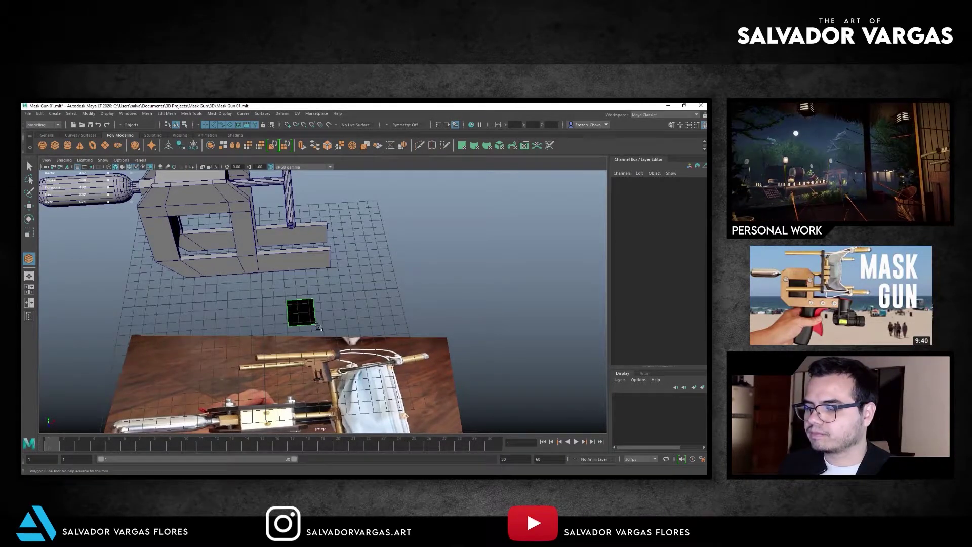
Draw a narrow box and, in front view, raise it to the vise top.
{"action": "left_click_drag", "start_coordinate": [316, 328], "coordinate": [300, 329]}
{"action": "mouse_move", "coordinate": [299, 293]}
{"action": "left_mouse_down"}
{"action": "mouse_move", "coordinate": [302, 284]}
{"action": "mouse_move", "coordinate": [275, 260]}
{"action": "left_mouse_up"}
{"action": "key", "text": "w"}
{"action": "scroll", "coordinate": [349, 260], "scroll_direction": "down", "scroll_amount": 2}
{"action": "scroll", "coordinate": [316, 349], "scroll_direction": "down", "scroll_amount": 2}
{"action": "left_click_drag", "start_coordinate": [329, 358], "coordinate": [335, 215]}
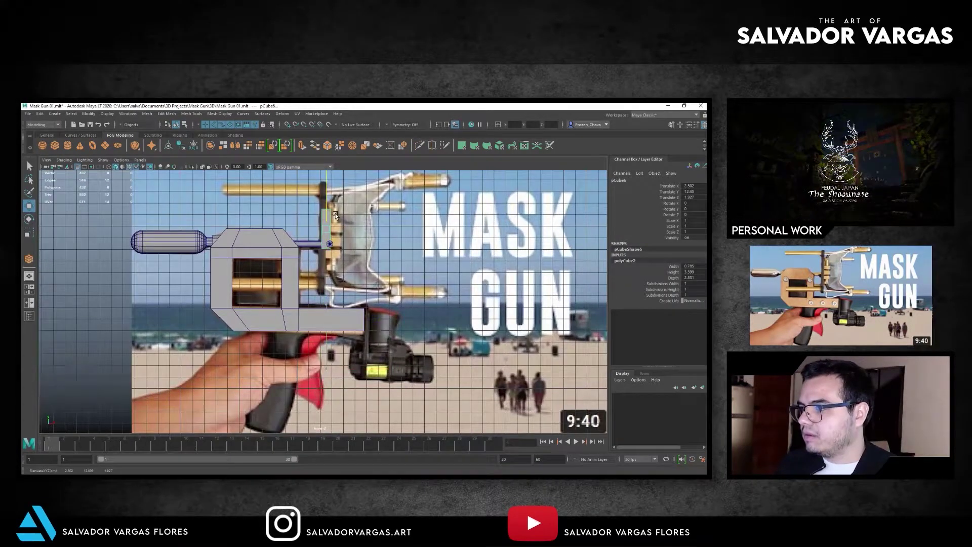
{"action": "scroll", "coordinate": [334, 223], "scroll_direction": "up", "scroll_amount": 2}
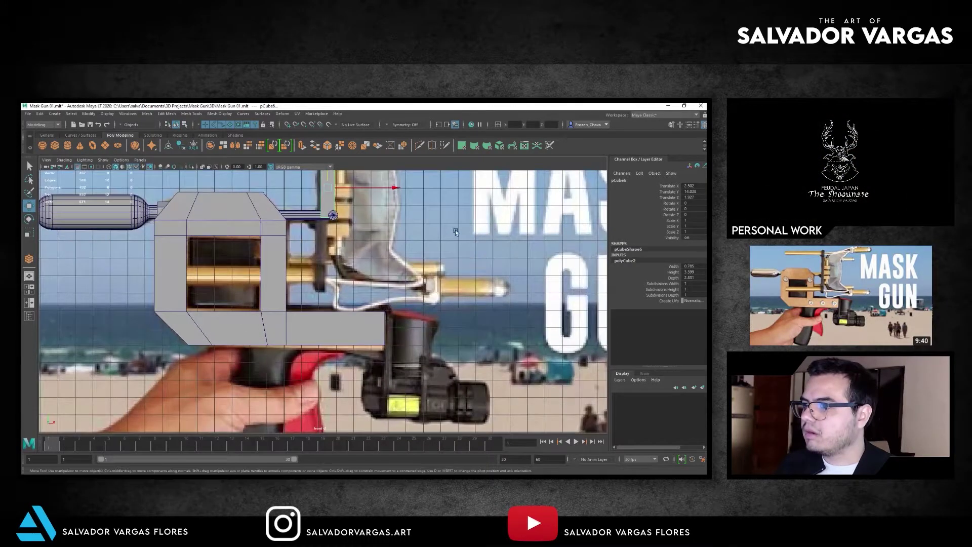
{"action": "scroll", "coordinate": [334, 222], "scroll_direction": "up", "scroll_amount": 1}
{"action": "left_click_drag", "start_coordinate": [346, 231], "coordinate": [342, 233]}
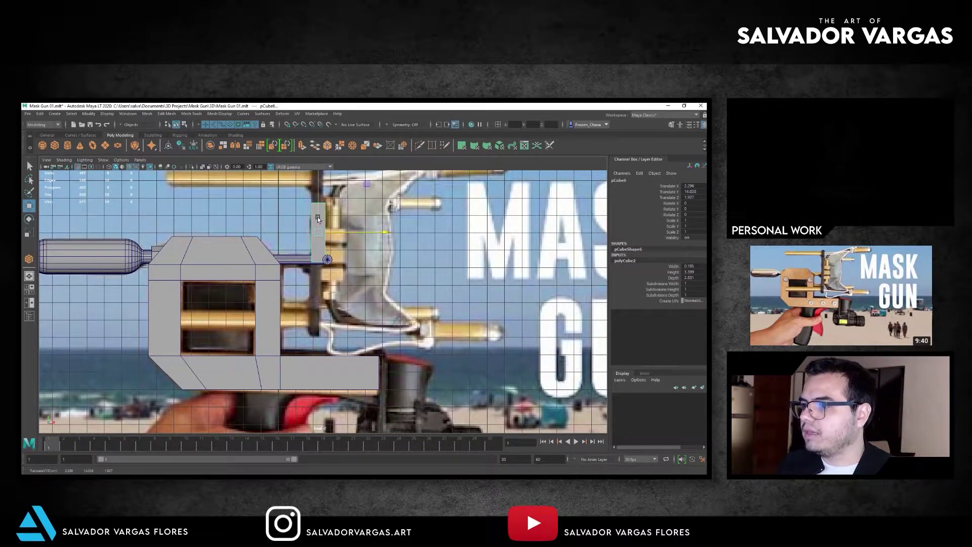
Adjust the box's vertices into a thin plate matching the mask bracket.
{"action": "left_click", "coordinate": [340, 196]}
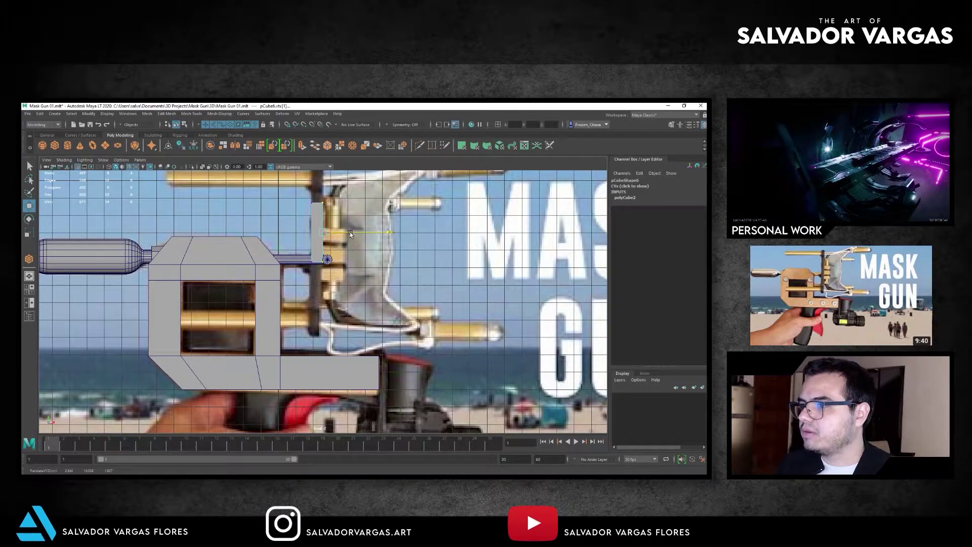
{"action": "left_click_drag", "start_coordinate": [351, 232], "coordinate": [342, 233]}
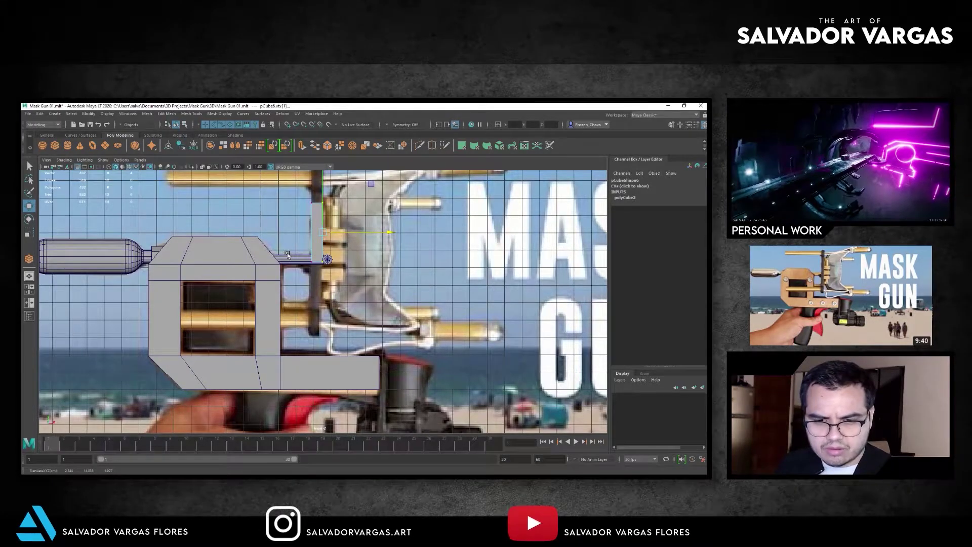
{"action": "key", "text": "F8"}
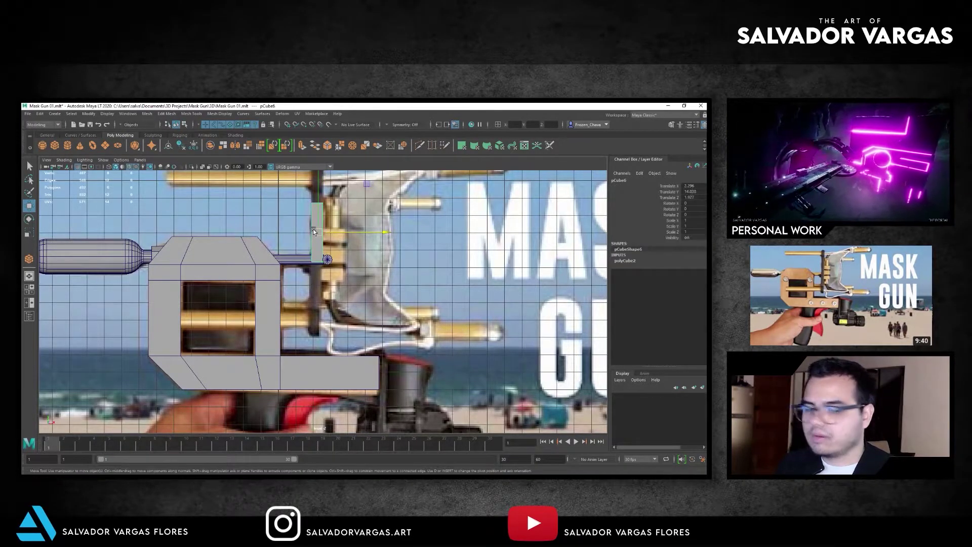
{"action": "middle_click_drag", "start_coordinate": [313, 229], "coordinate": [296, 282], "text": "alt"}
{"action": "key", "text": "F8"}
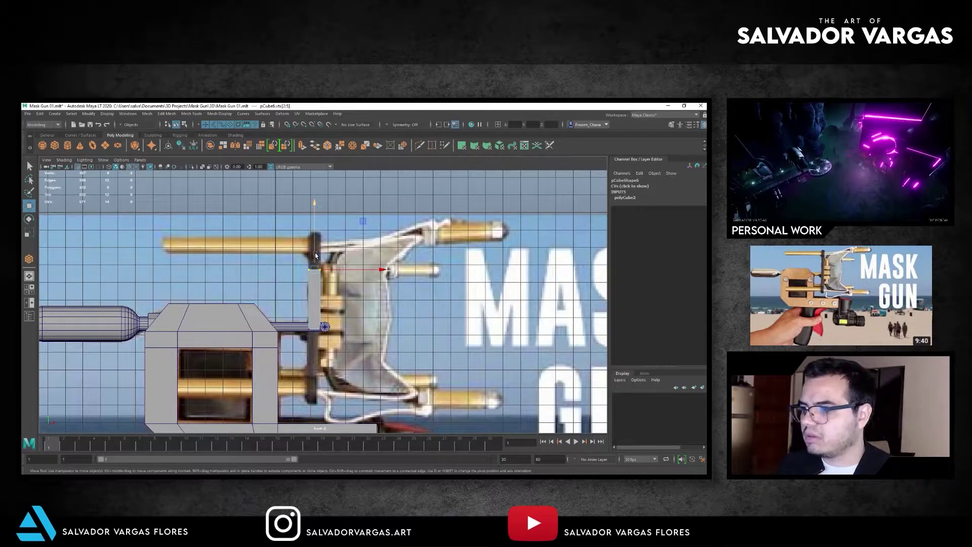
{"action": "left_click_drag", "start_coordinate": [315, 256], "coordinate": [315, 260]}
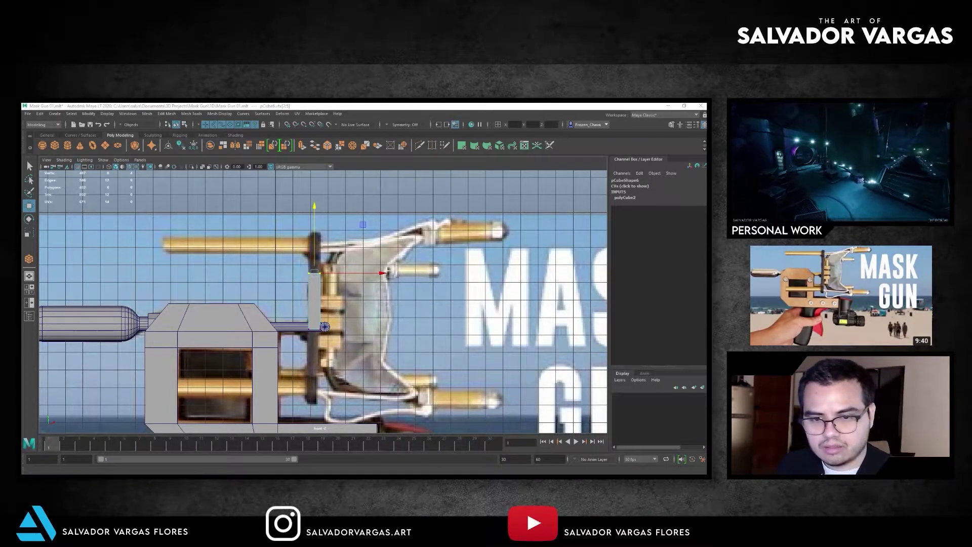
{"action": "middle_click_drag", "start_coordinate": [311, 290], "coordinate": [310, 312]}
{"action": "left_click_drag", "start_coordinate": [321, 282], "coordinate": [259, 232]}
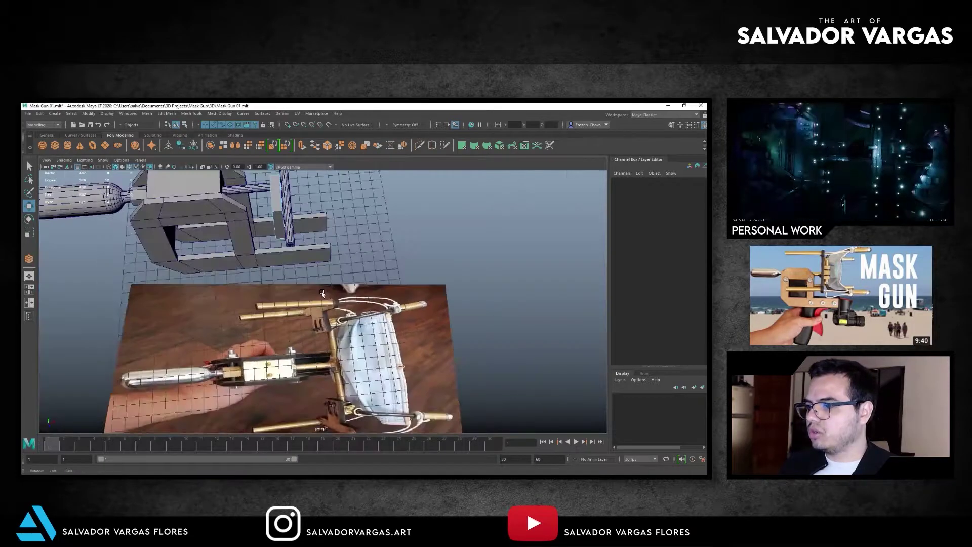
{"action": "left_click", "coordinate": [277, 210]}
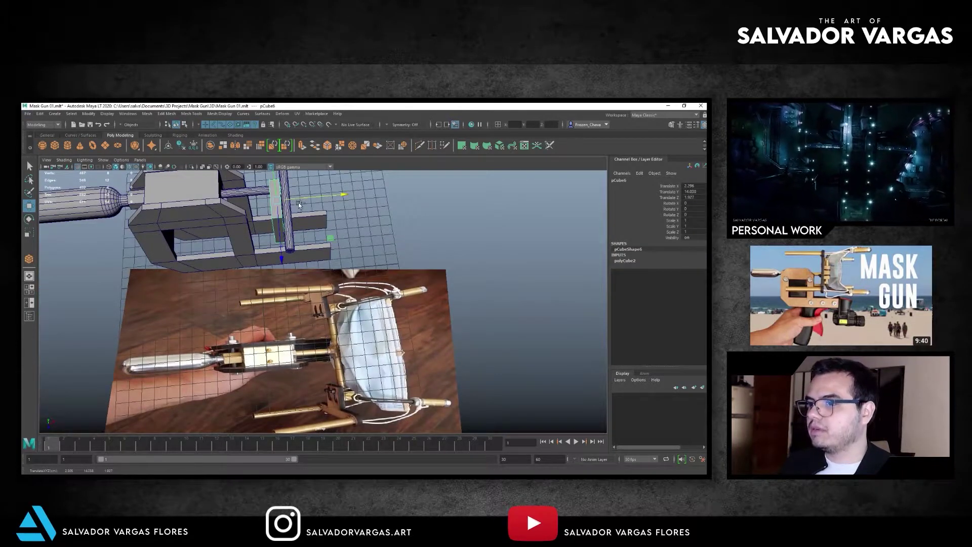
Duplicate the thin plate, shift the copy along X and widen it by moving its vertices.
{"action": "key", "text": "f"}
{"action": "key", "text": "ctrl+d"}
{"action": "mouse_move", "coordinate": [351, 263]}
{"action": "left_mouse_down"}
{"action": "mouse_move", "coordinate": [396, 261]}
{"action": "mouse_move", "coordinate": [392, 269]}
{"action": "left_mouse_up"}
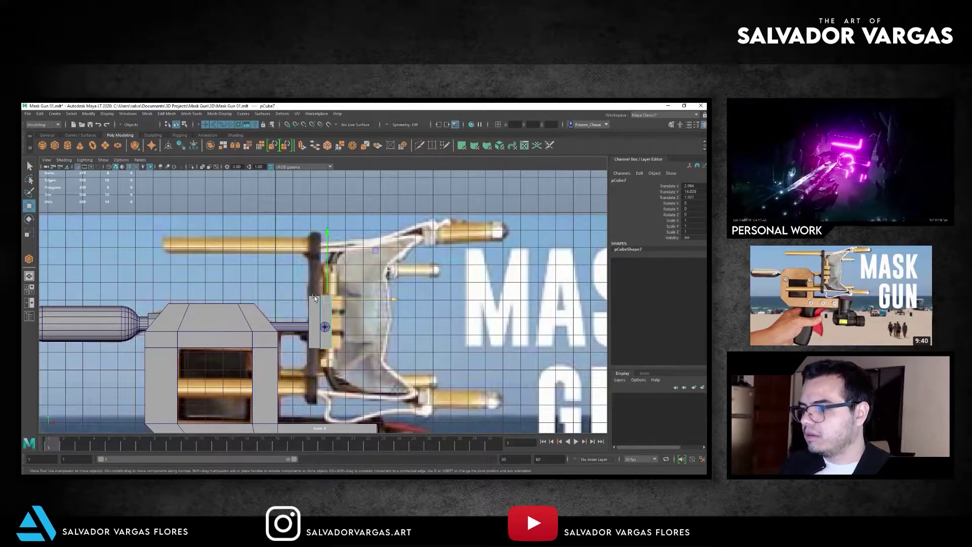
{"action": "scroll", "coordinate": [303, 284], "scroll_direction": "up", "scroll_amount": 2}
{"action": "scroll", "coordinate": [253, 291], "scroll_direction": "up", "scroll_amount": 3}
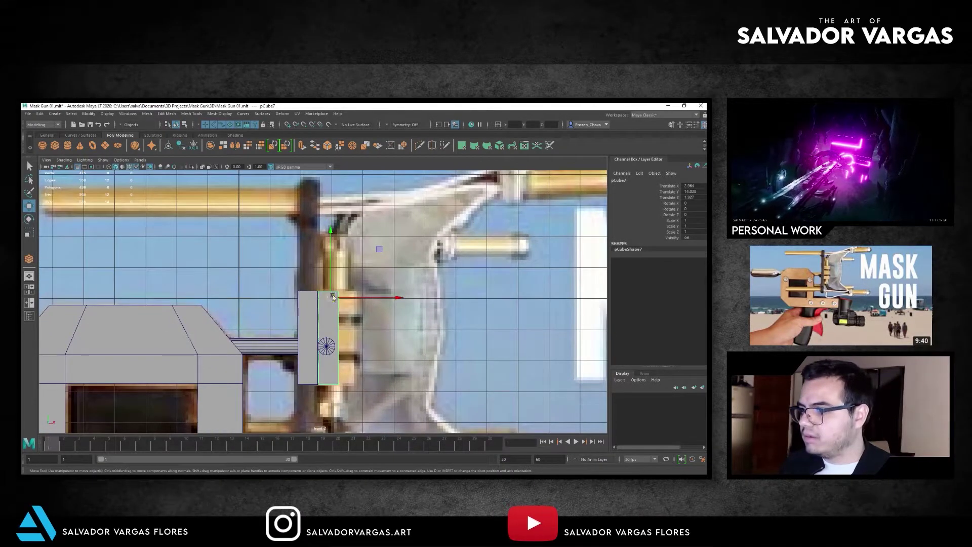
{"action": "key", "text": "F9"}
{"action": "left_click_drag", "start_coordinate": [339, 285], "coordinate": [277, 306]}
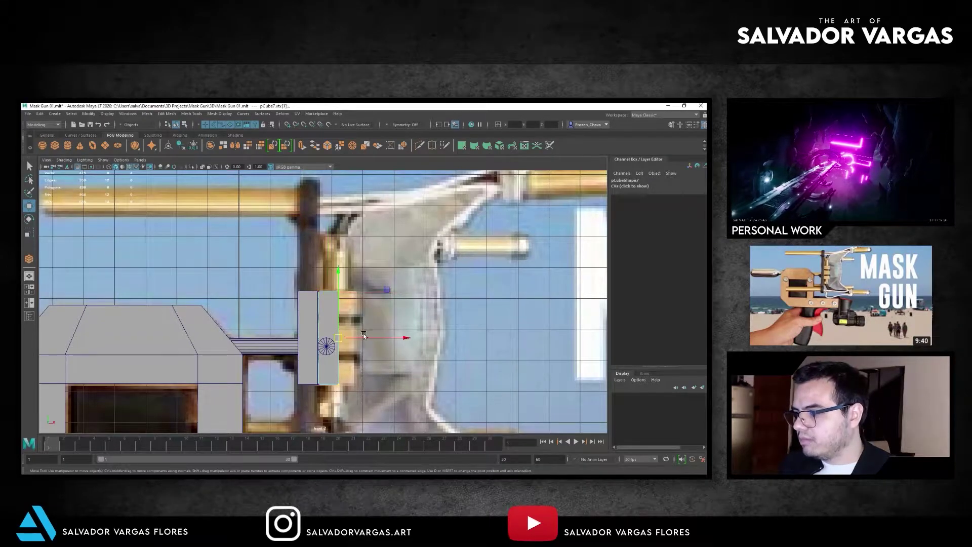
{"action": "left_click_drag", "start_coordinate": [363, 335], "coordinate": [381, 338]}
{"action": "scroll", "coordinate": [326, 306], "scroll_direction": "up", "scroll_amount": 1}
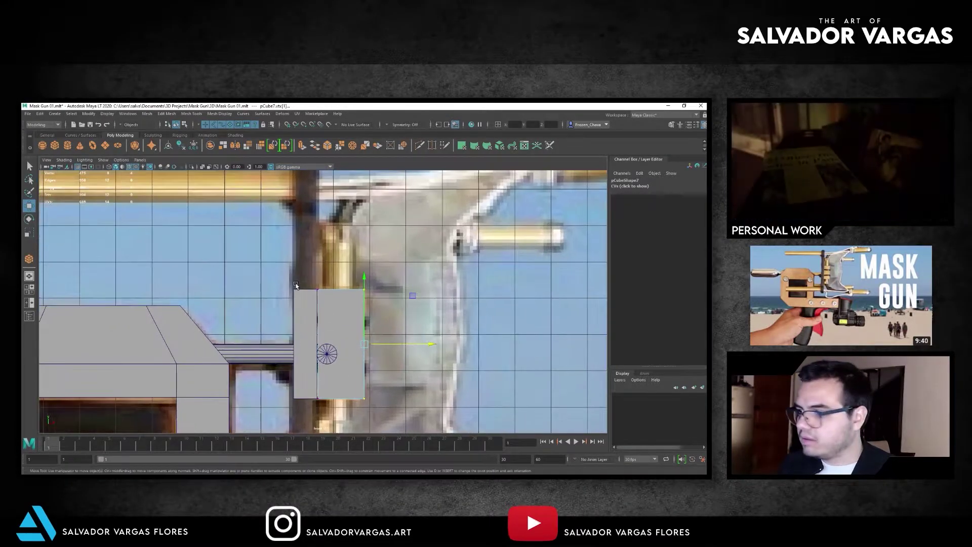
{"action": "scroll", "coordinate": [319, 304], "scroll_direction": "up", "scroll_amount": 2}
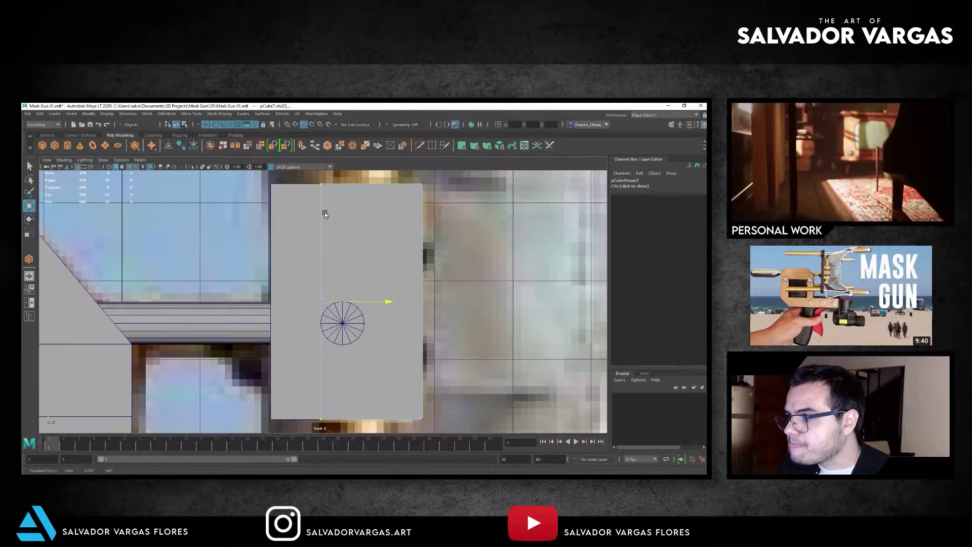
Centre pCube6's pivot, scale it to 1.028 in Y and slide it along Z to 4.53.
{"action": "left_click", "coordinate": [302, 298]}
{"action": "scroll", "coordinate": [284, 287], "scroll_direction": "down", "scroll_amount": 2}
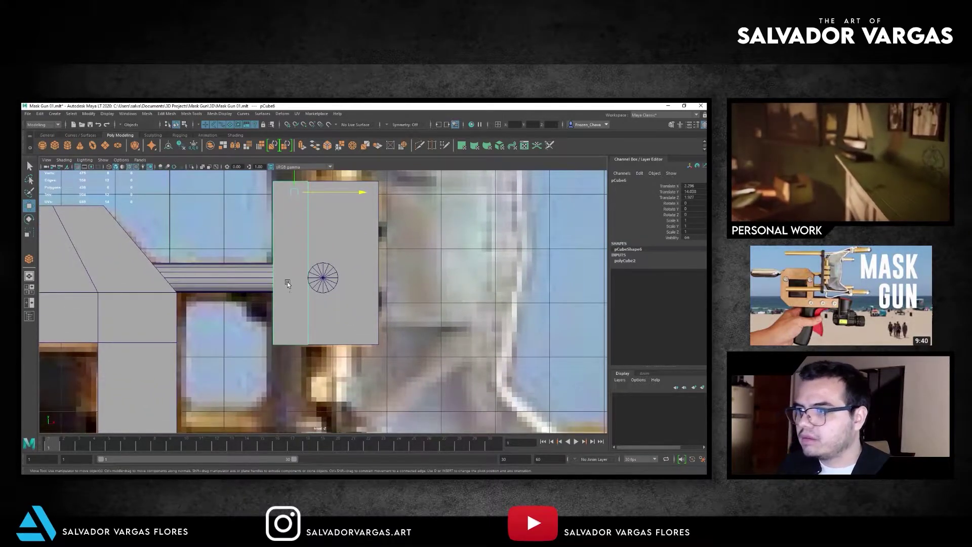
{"action": "left_click", "coordinate": [89, 114]}
{"action": "left_click", "coordinate": [112, 162]}
{"action": "key", "text": "r"}
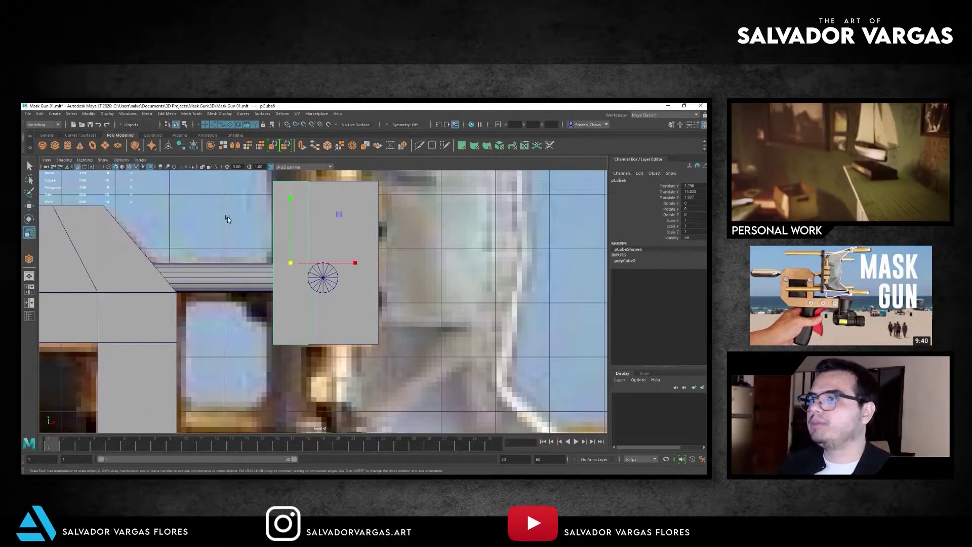
{"action": "left_click_drag", "start_coordinate": [292, 198], "coordinate": [290, 195]}
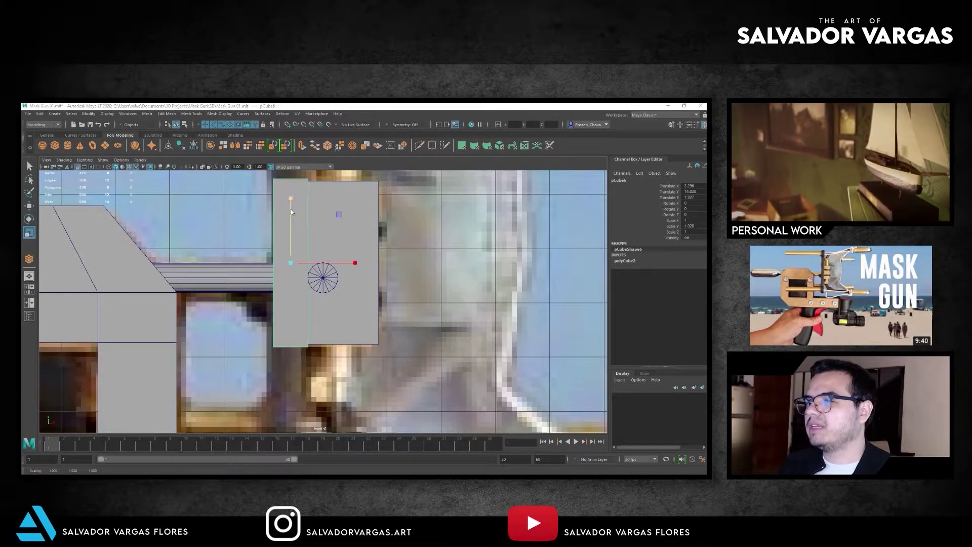
{"action": "mouse_move", "coordinate": [318, 248]}
{"action": "left_mouse_down", "text": "alt"}
{"action": "mouse_move", "coordinate": [278, 260]}
{"action": "mouse_move", "coordinate": [289, 259]}
{"action": "left_mouse_up", "text": "alt"}
{"action": "key", "text": "w"}
{"action": "mouse_move", "coordinate": [310, 298]}
{"action": "left_mouse_down"}
{"action": "mouse_move", "coordinate": [238, 299]}
{"action": "mouse_move", "coordinate": [298, 287]}
{"action": "mouse_move", "coordinate": [351, 293]}
{"action": "mouse_move", "coordinate": [323, 277]}
{"action": "mouse_move", "coordinate": [359, 291]}
{"action": "mouse_move", "coordinate": [294, 281]}
{"action": "mouse_move", "coordinate": [344, 262]}
{"action": "mouse_move", "coordinate": [332, 263]}
{"action": "mouse_move", "coordinate": [323, 293]}
{"action": "left_mouse_up"}
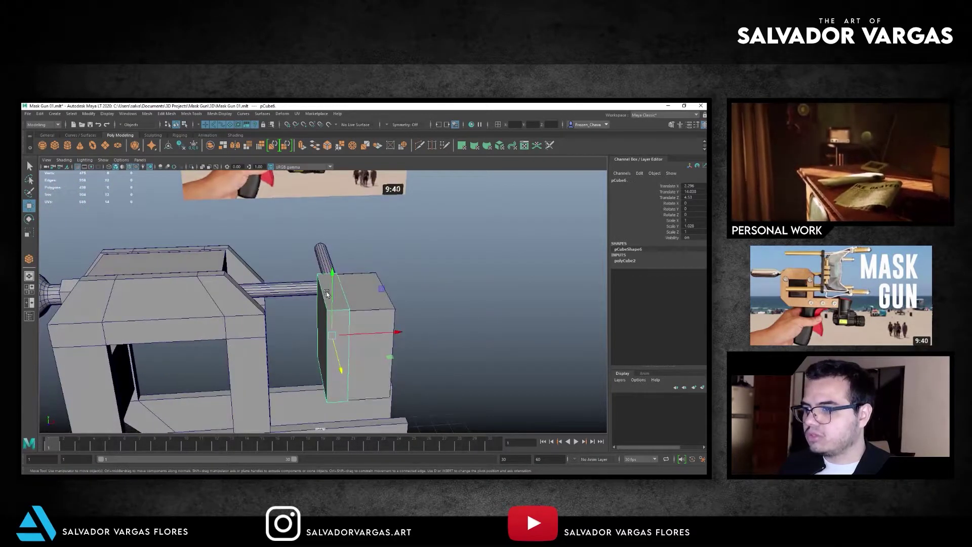
Narrow pCube6 along X to about 0.6 of its width.
{"action": "left_click", "coordinate": [89, 113]}
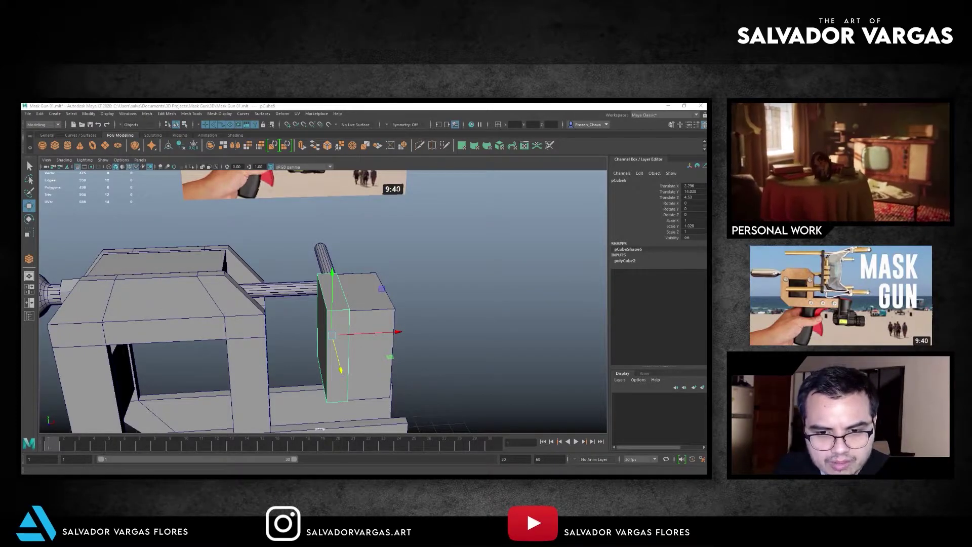
{"action": "left_click_drag", "start_coordinate": [397, 332], "coordinate": [398, 334]}
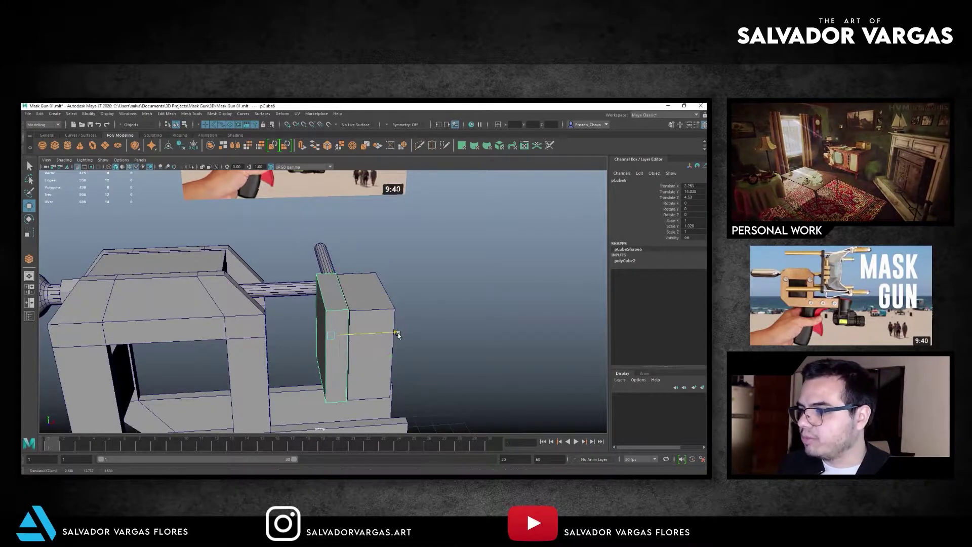
{"action": "key", "text": "ctrl+z"}
{"action": "key", "text": "r"}
{"action": "left_click_drag", "start_coordinate": [411, 306], "coordinate": [408, 309]}
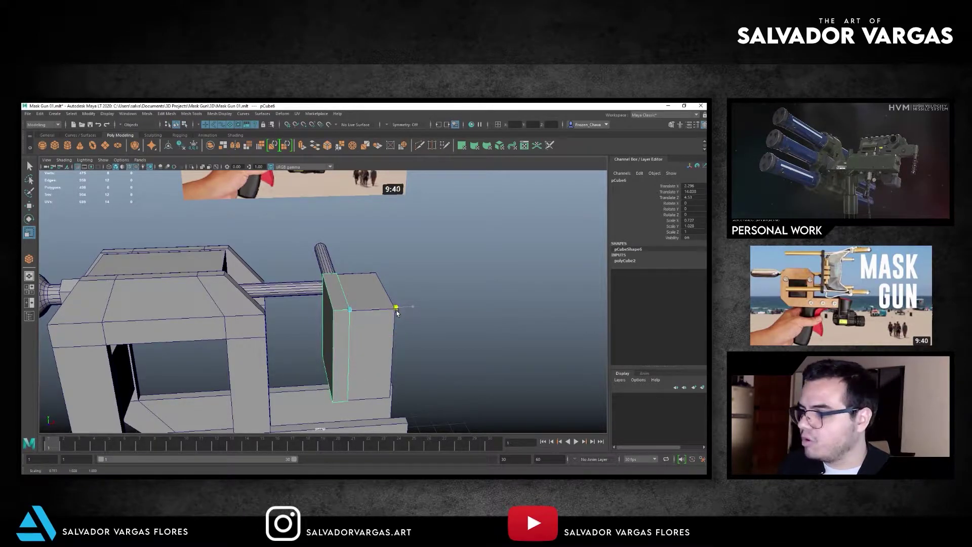
{"action": "left_click_drag", "start_coordinate": [392, 310], "coordinate": [389, 314]}
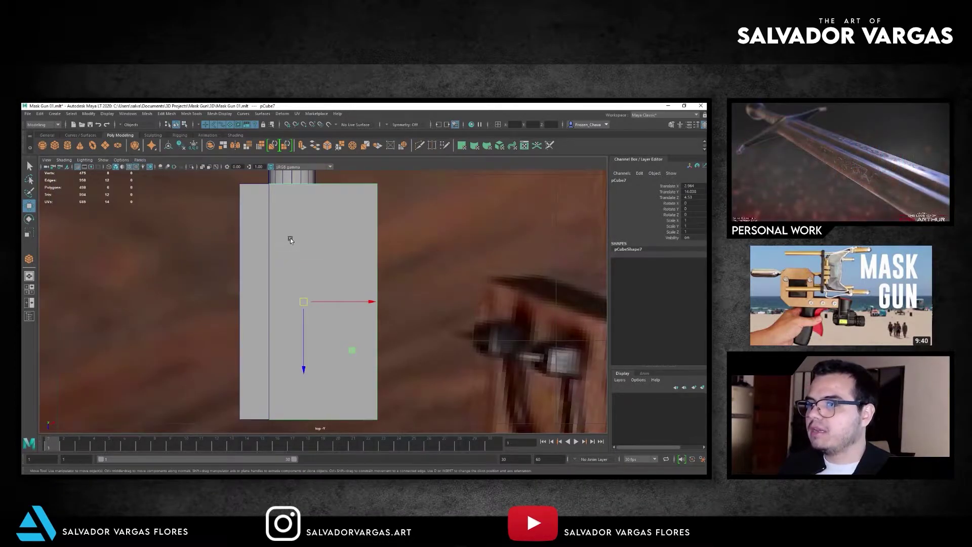
Flatten pCube7 to half its depth with a 0.5 Z scale.
{"action": "key", "text": "r"}
{"action": "scroll", "coordinate": [329, 282], "scroll_direction": "down", "scroll_amount": 3}
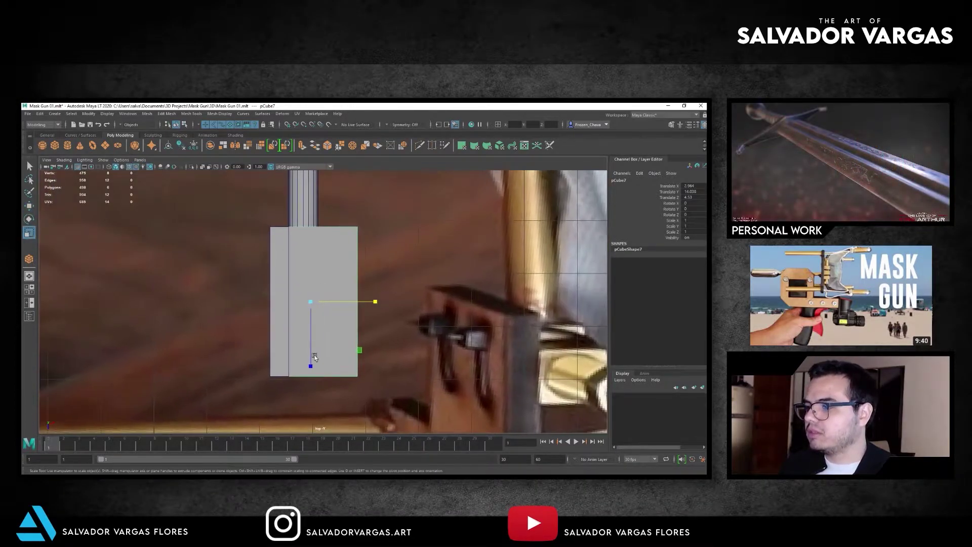
{"action": "left_click_drag", "start_coordinate": [312, 357], "coordinate": [312, 332]}
{"action": "scroll", "coordinate": [344, 309], "scroll_direction": "down", "scroll_amount": 3}
{"action": "scroll", "coordinate": [379, 291], "scroll_direction": "down", "scroll_amount": 2}
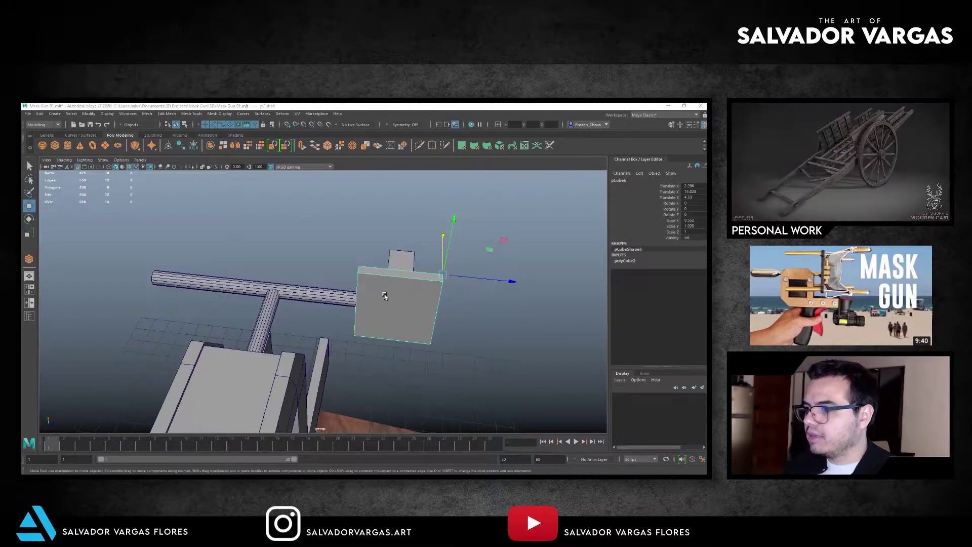
In vertex mode, select the block's side vertices and then its top edge vertices.
{"action": "key", "text": "F9"}
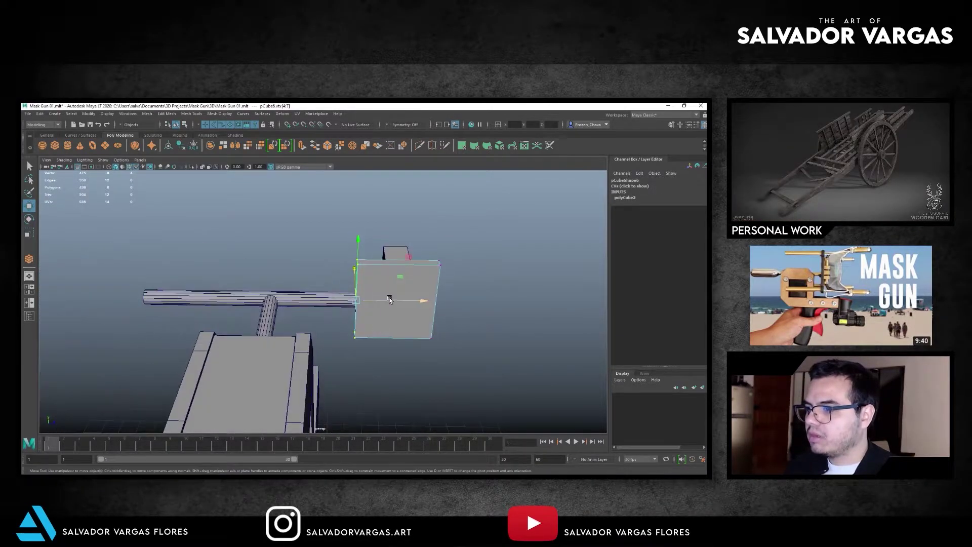
{"action": "left_click_drag", "start_coordinate": [334, 238], "coordinate": [456, 354]}
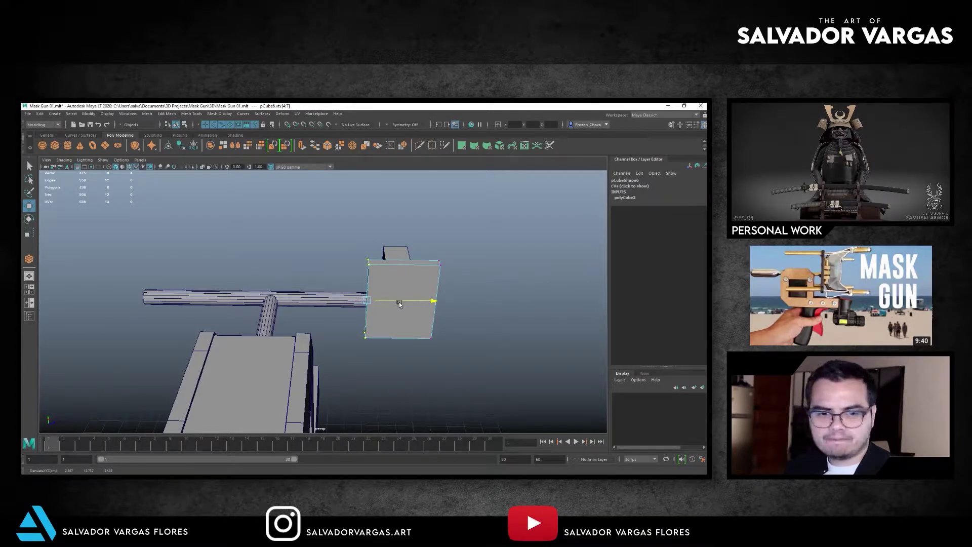
{"action": "left_click_drag", "start_coordinate": [398, 303], "coordinate": [253, 295], "text": "alt"}
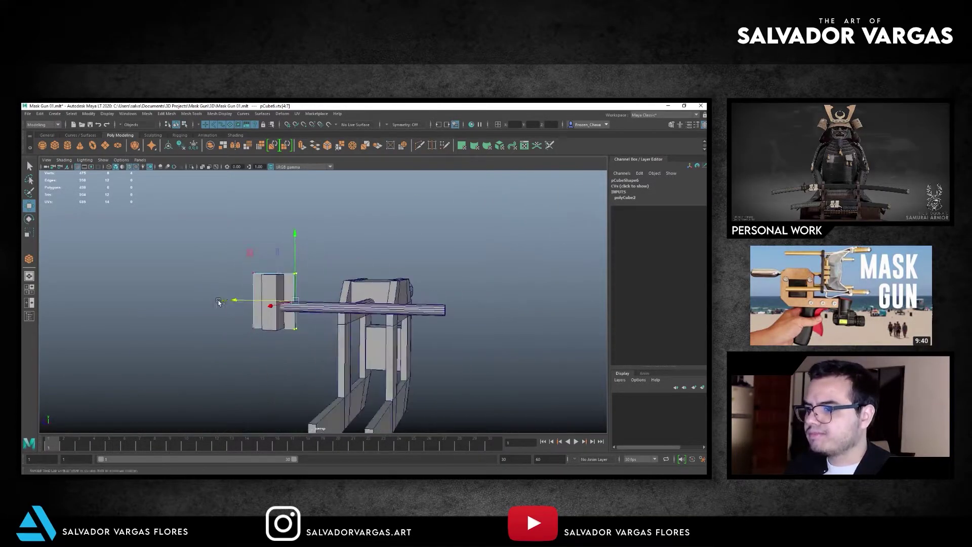
{"action": "left_click_drag", "start_coordinate": [253, 295], "coordinate": [265, 272], "text": "alt"}
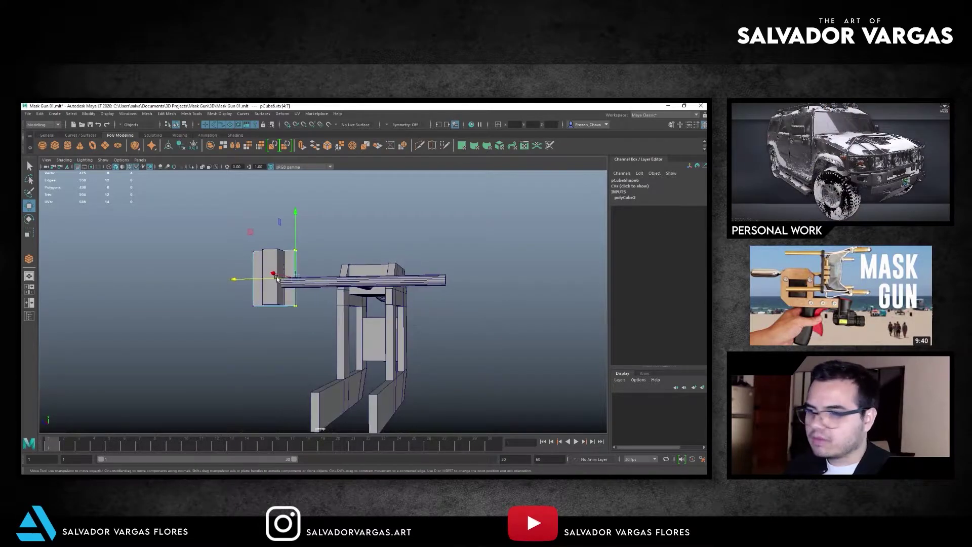
{"action": "scroll", "coordinate": [267, 263], "scroll_direction": "up", "scroll_amount": 2}
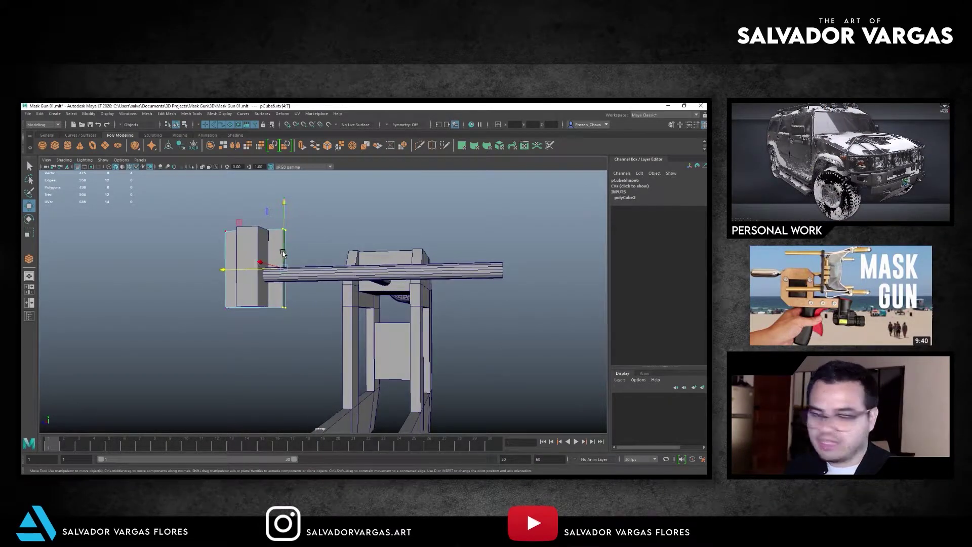
{"action": "left_click_drag", "start_coordinate": [282, 253], "coordinate": [281, 252], "text": "alt"}
{"action": "mouse_move", "coordinate": [312, 211]}
{"action": "left_mouse_down"}
{"action": "mouse_move", "coordinate": [207, 243]}
{"action": "mouse_move", "coordinate": [261, 243]}
{"action": "mouse_move", "coordinate": [270, 222]}
{"action": "mouse_move", "coordinate": [255, 207]}
{"action": "left_mouse_up"}
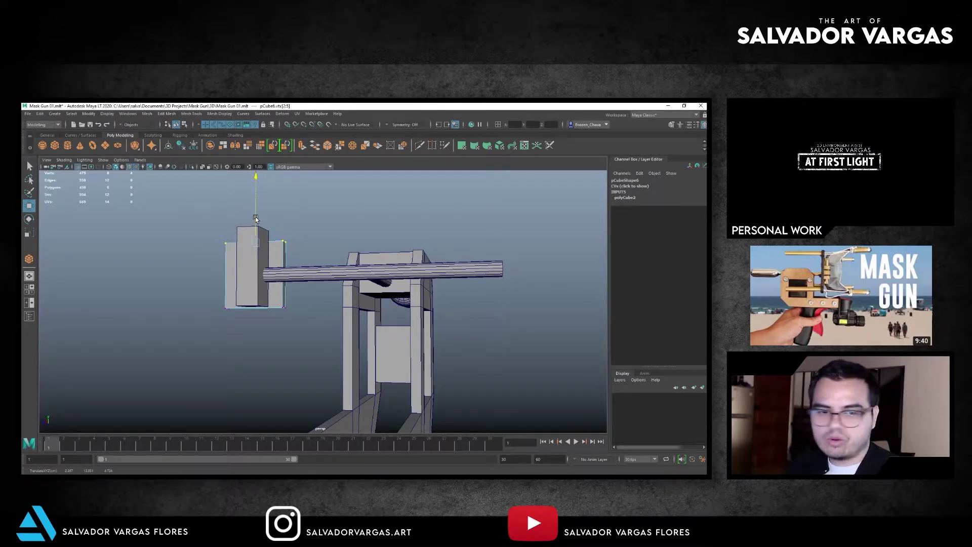
Lower the block's selected top vertices slightly and return to object mode.
{"action": "left_click_drag", "start_coordinate": [255, 216], "coordinate": [255, 218]}
{"action": "left_click_drag", "start_coordinate": [311, 284], "coordinate": [269, 278], "text": "alt"}
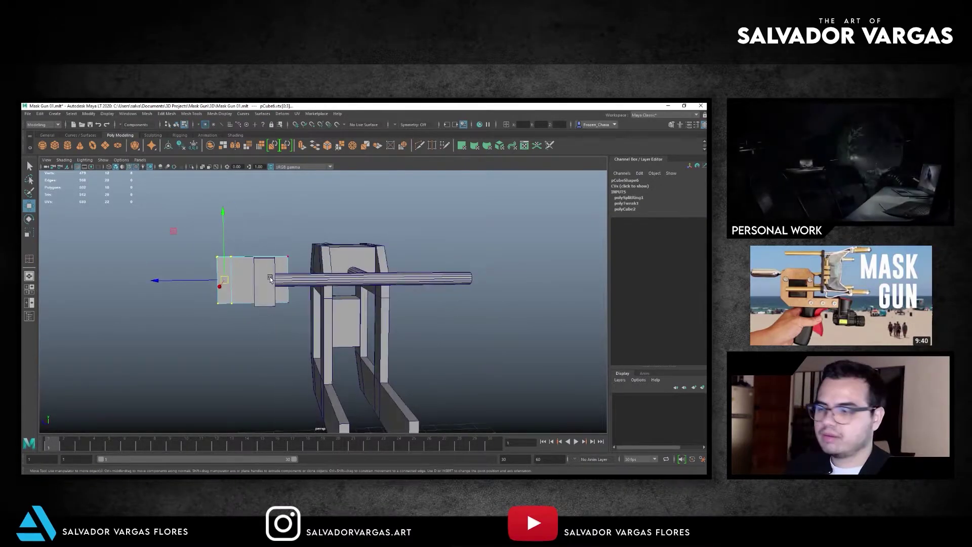
{"action": "key", "text": "F8"}
{"action": "left_click", "coordinate": [304, 279]}
{"action": "left_click", "coordinate": [186, 318]}
Duplicate the neck cylinder pCylinder3 and move the copy forward onto the rod.
{"action": "left_click_drag", "start_coordinate": [187, 318], "coordinate": [206, 320], "text": "alt"}
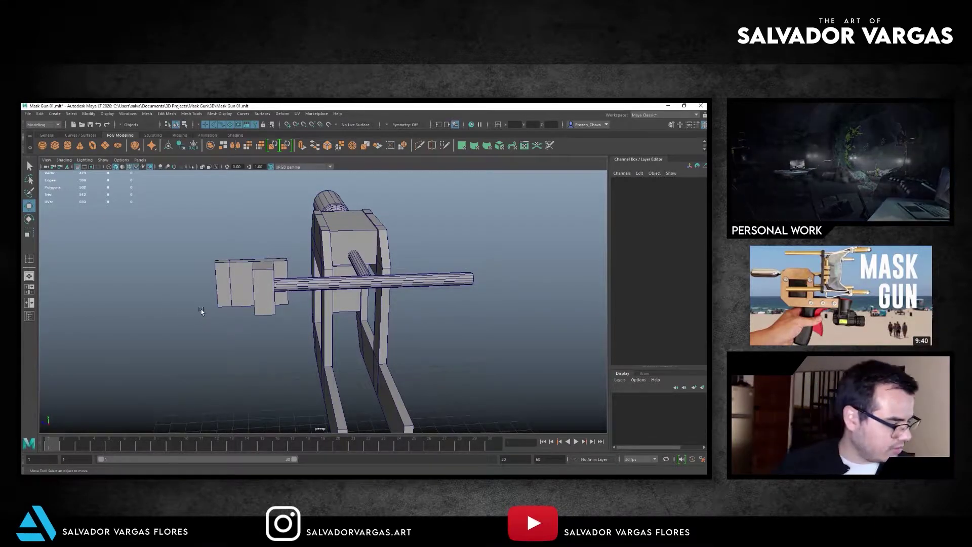
{"action": "left_click_drag", "start_coordinate": [198, 314], "coordinate": [153, 263], "text": "alt"}
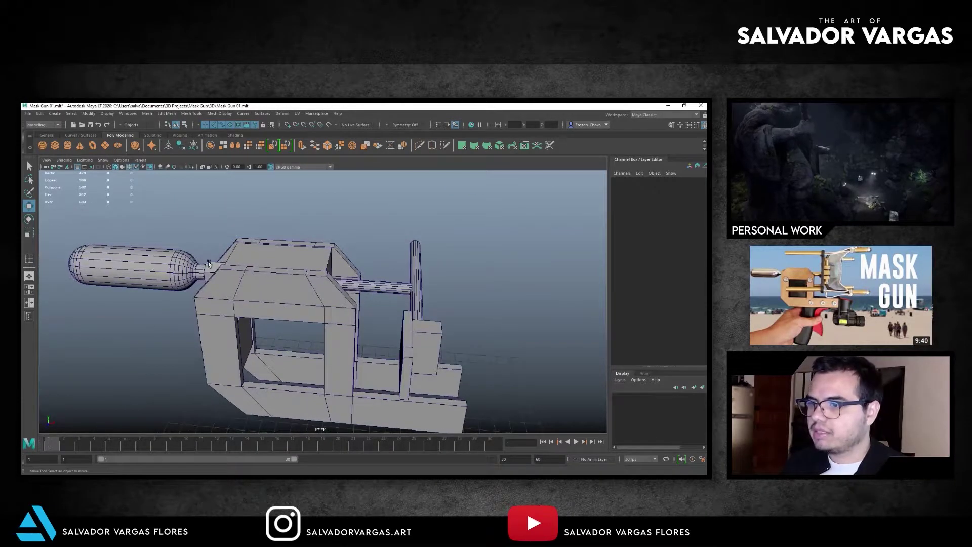
{"action": "left_click", "coordinate": [208, 264]}
{"action": "key", "text": "f"}
{"action": "left_click", "coordinate": [99, 114]}
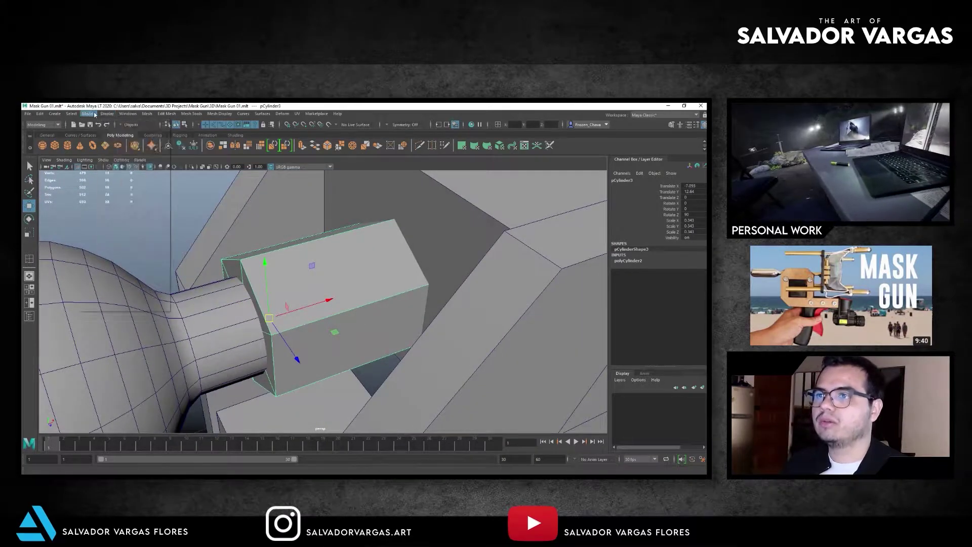
{"action": "left_click", "coordinate": [89, 113]}
{"action": "key", "text": "ctrl+d"}
{"action": "mouse_move", "coordinate": [213, 314]}
{"action": "left_mouse_down", "text": "alt"}
{"action": "mouse_move", "coordinate": [486, 256]}
{"action": "mouse_move", "coordinate": [458, 365]}
{"action": "mouse_move", "coordinate": [469, 372]}
{"action": "left_mouse_up", "text": "alt"}
Select the copy's end vertices in vertex mode, then orbit to a near-front view.
{"action": "scroll", "coordinate": [494, 237], "scroll_direction": "down", "scroll_amount": 5}
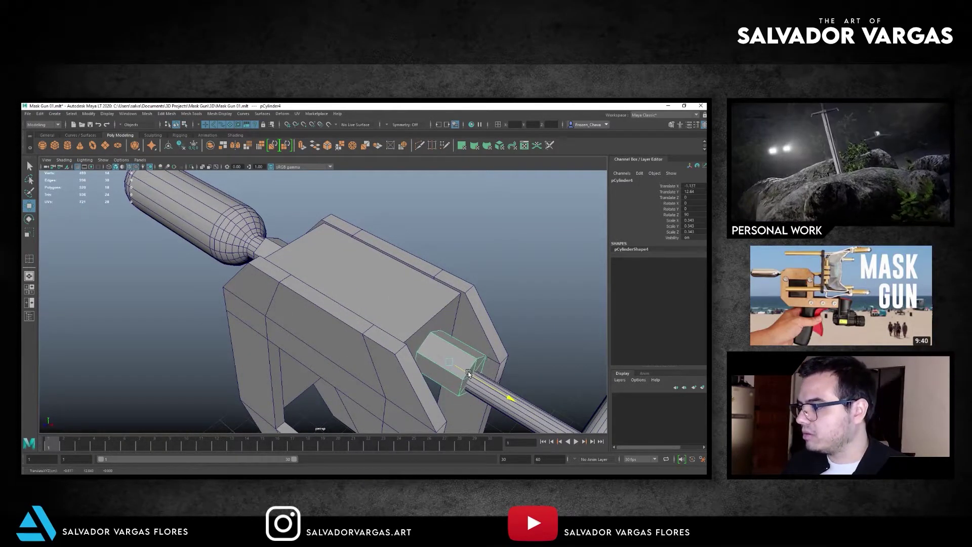
{"action": "left_click_drag", "start_coordinate": [466, 370], "coordinate": [485, 351], "text": "alt"}
{"action": "key", "text": "F9"}
{"action": "mouse_move", "coordinate": [450, 294]}
{"action": "left_mouse_down"}
{"action": "mouse_move", "coordinate": [485, 351]}
{"action": "mouse_move", "coordinate": [464, 324]}
{"action": "left_mouse_up"}
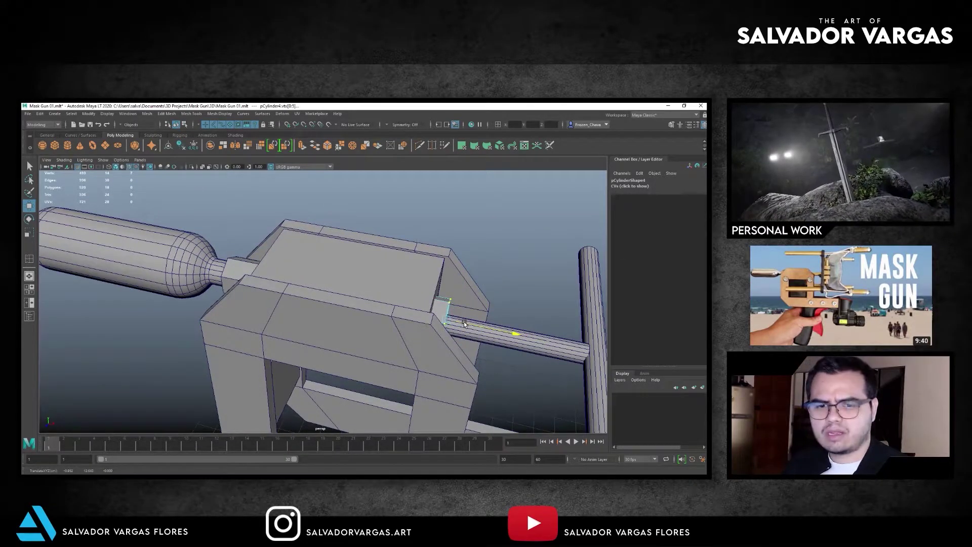
{"action": "mouse_move", "coordinate": [464, 324]}
{"action": "left_mouse_down", "text": "alt"}
{"action": "mouse_move", "coordinate": [445, 325]}
{"action": "mouse_move", "coordinate": [488, 276]}
{"action": "mouse_move", "coordinate": [363, 308]}
{"action": "mouse_move", "coordinate": [381, 311]}
{"action": "mouse_move", "coordinate": [269, 284]}
{"action": "left_mouse_up", "text": "alt"}
{"action": "left_click", "coordinate": [382, 311]}
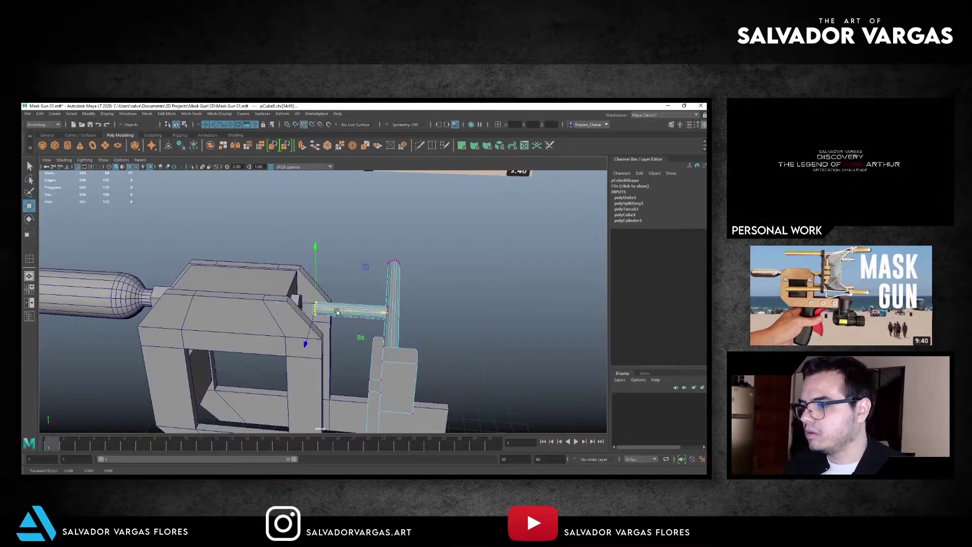
{"action": "left_click", "coordinate": [366, 256]}
{"action": "mouse_move", "coordinate": [366, 256]}
{"action": "left_mouse_down", "text": "alt"}
{"action": "mouse_move", "coordinate": [431, 233]}
{"action": "mouse_move", "coordinate": [214, 215]}
{"action": "left_mouse_up", "text": "alt"}
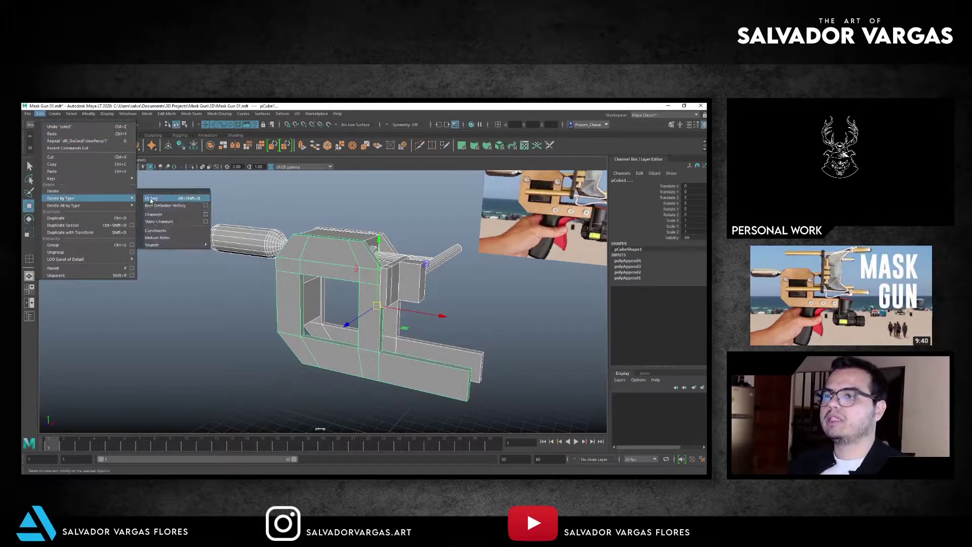
Delete the model's construction history and save the scene.
{"action": "left_click", "coordinate": [151, 198]}
{"action": "left_click", "coordinate": [88, 113]}
{"action": "left_click", "coordinate": [88, 113]}
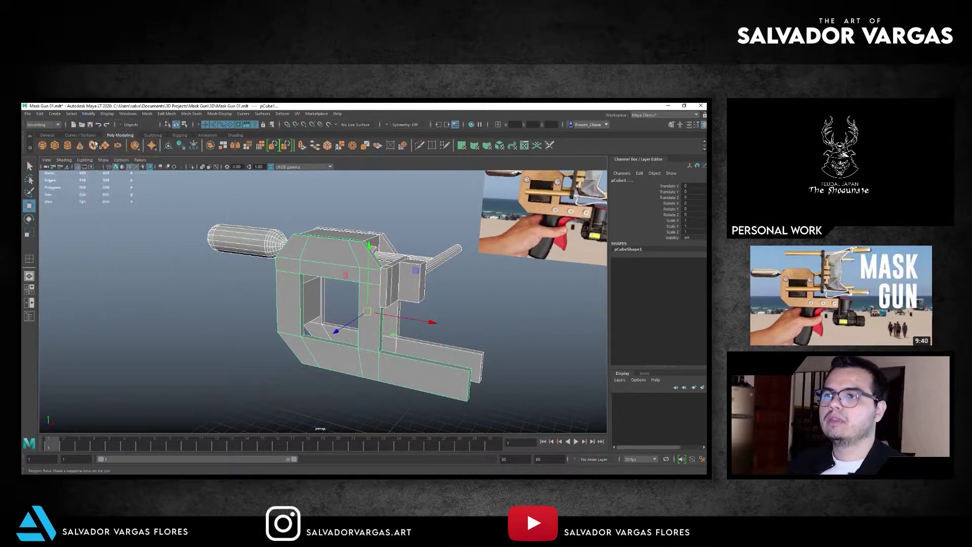
{"action": "left_click", "coordinate": [24, 114]}
{"action": "left_click", "coordinate": [51, 143]}
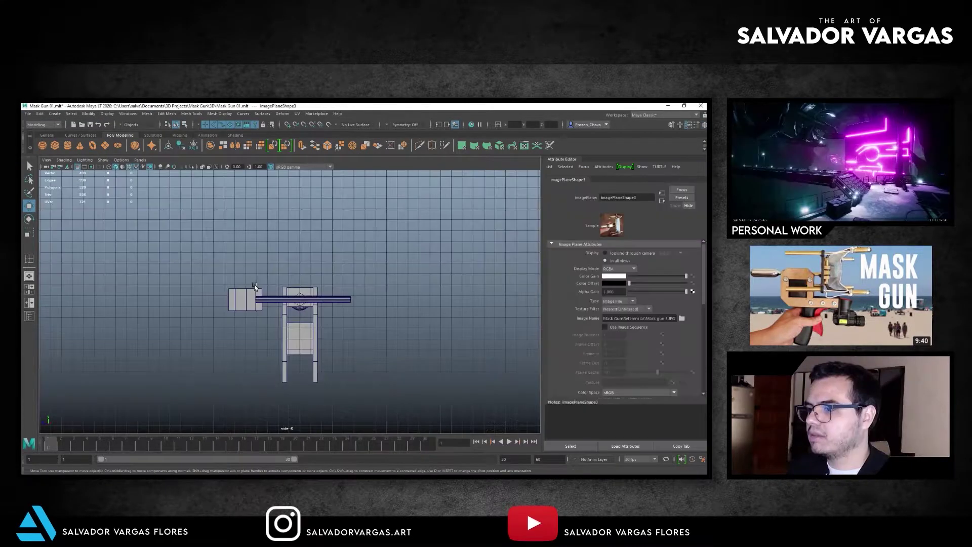
Reposition and rescale the reference image plane to line up behind the model.
{"action": "left_click_drag", "start_coordinate": [287, 359], "coordinate": [286, 212]}
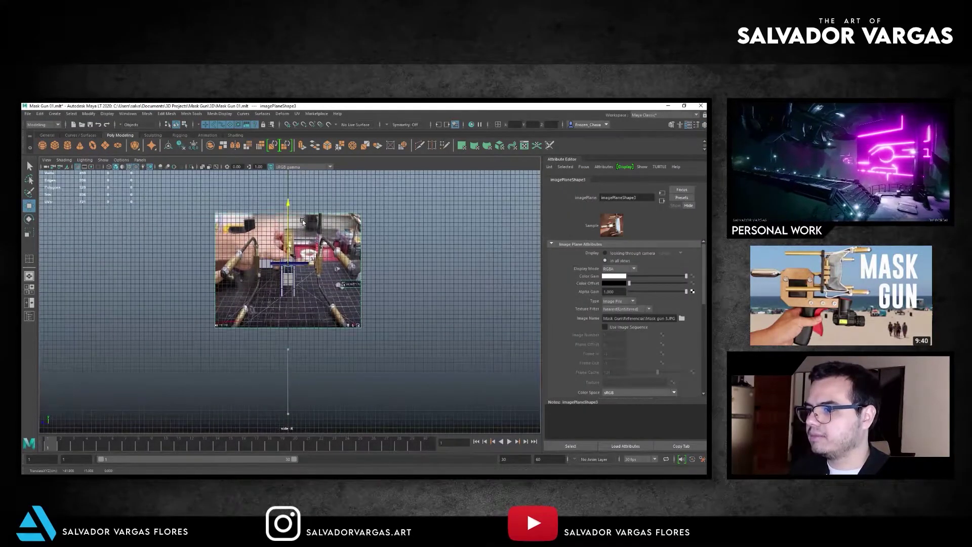
{"action": "key", "text": "r"}
{"action": "scroll", "coordinate": [523, 229], "scroll_direction": "up", "scroll_amount": 3}
{"action": "scroll", "coordinate": [523, 229], "scroll_direction": "up", "scroll_amount": 2}
{"action": "scroll", "coordinate": [288, 301], "scroll_direction": "up", "scroll_amount": 2}
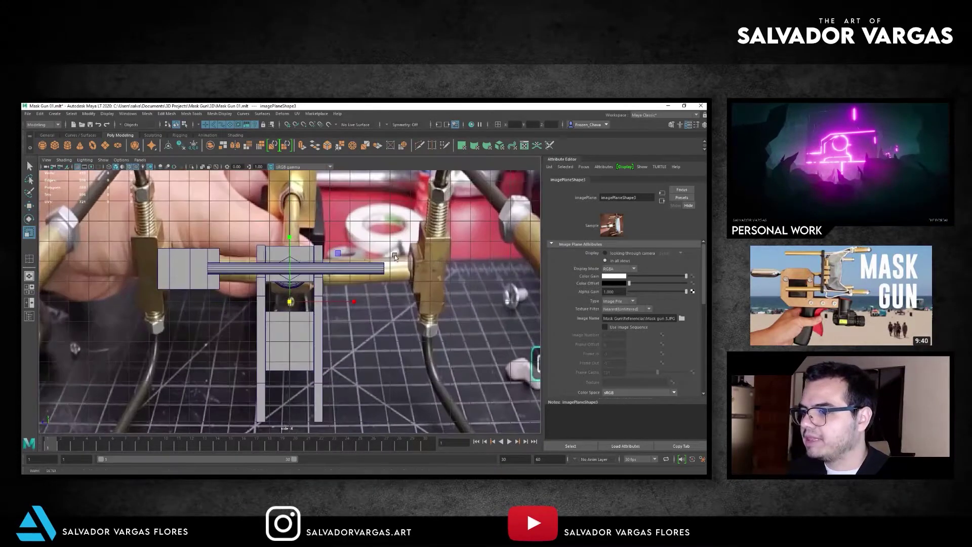
{"action": "left_click_drag", "start_coordinate": [283, 302], "coordinate": [125, 302]}
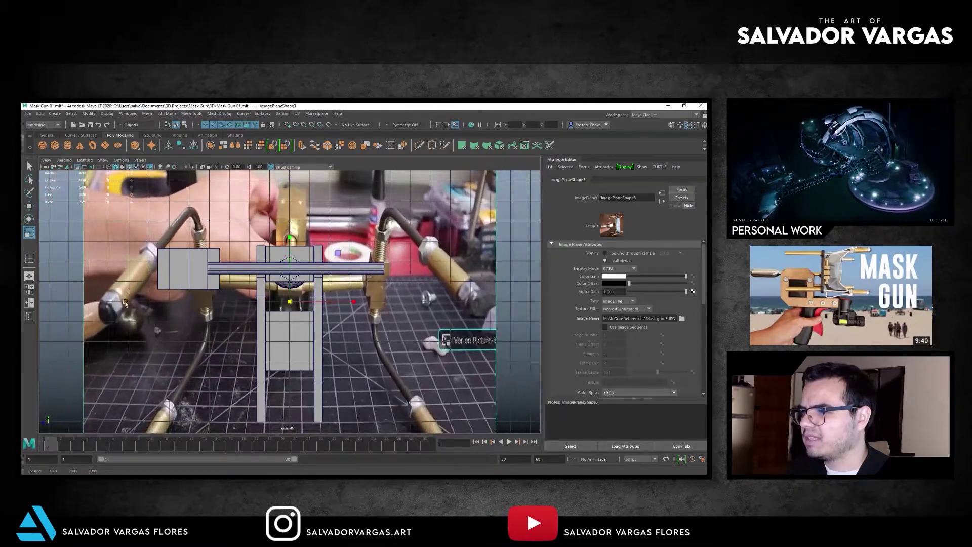
{"action": "key", "text": "ctrl+z"}
{"action": "key", "text": "w"}
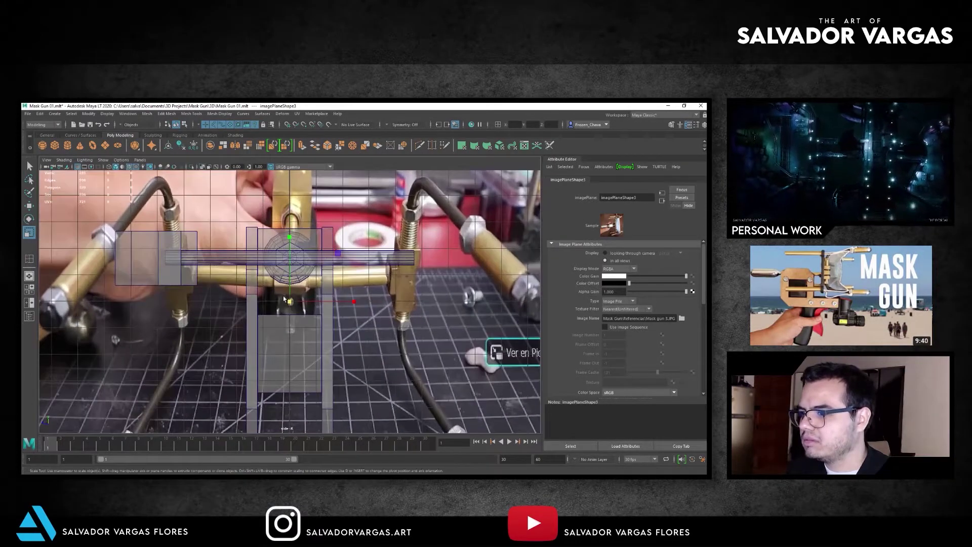
{"action": "mouse_move", "coordinate": [291, 283]}
{"action": "left_mouse_down"}
{"action": "mouse_move", "coordinate": [291, 258]}
{"action": "mouse_move", "coordinate": [289, 269]}
{"action": "left_mouse_up"}
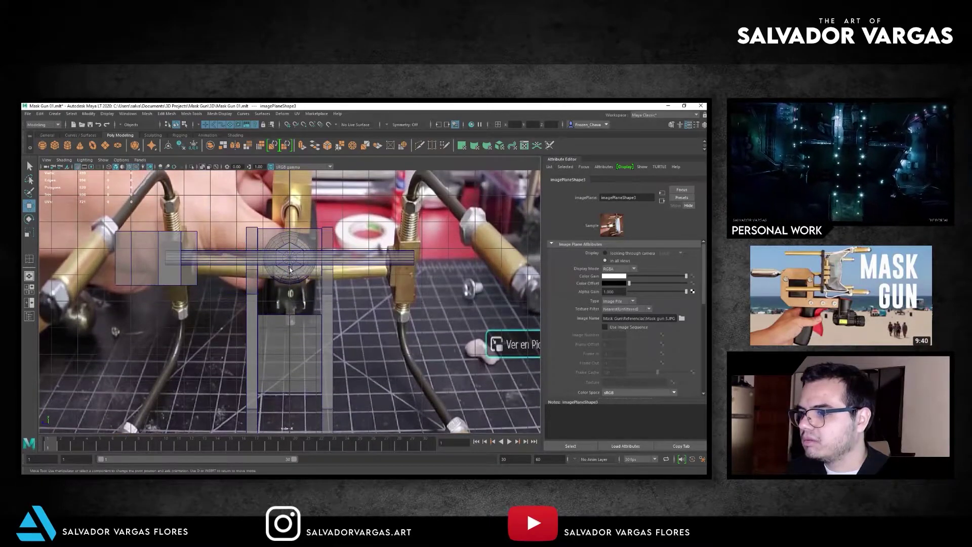
{"action": "left_click", "coordinate": [295, 274]}
{"action": "mouse_move", "coordinate": [293, 282]}
{"action": "left_mouse_down"}
{"action": "mouse_move", "coordinate": [292, 274]}
{"action": "mouse_move", "coordinate": [273, 289]}
{"action": "left_mouse_up"}
{"action": "key", "text": "r"}
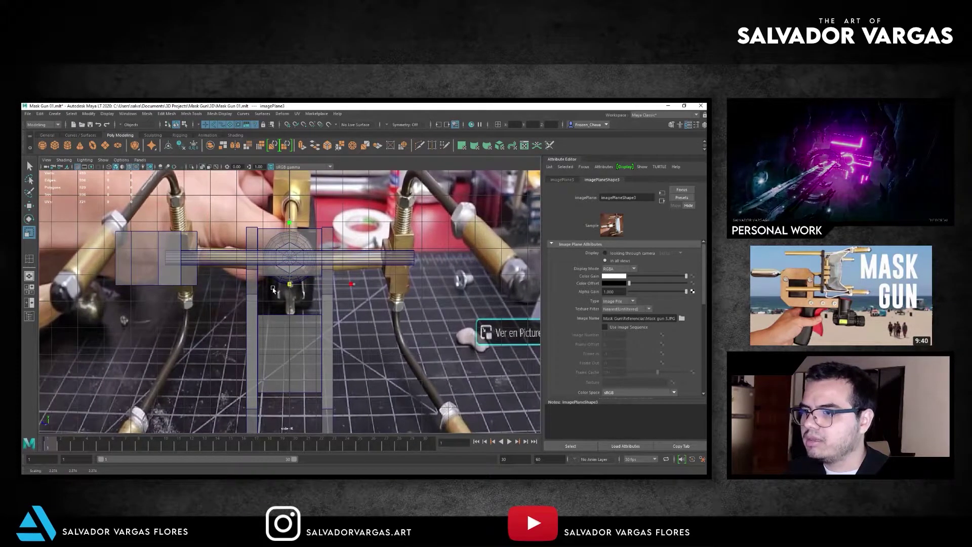
Pull the horizontal rod's left-end vertices inward along X.
{"action": "left_click", "coordinate": [149, 255]}
{"action": "key", "text": "w"}
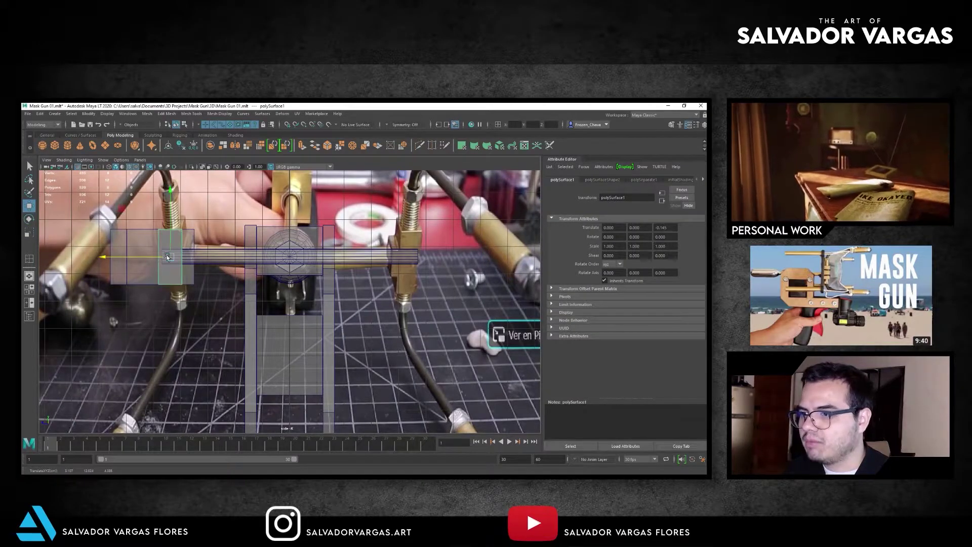
{"action": "left_click", "coordinate": [221, 254]}
{"action": "key", "text": "F9"}
{"action": "mouse_move", "coordinate": [152, 243]}
{"action": "left_mouse_down"}
{"action": "mouse_move", "coordinate": [172, 268]}
{"action": "mouse_move", "coordinate": [183, 257]}
{"action": "left_mouse_up"}
{"action": "scroll", "coordinate": [161, 223], "scroll_direction": "up", "scroll_amount": 2}
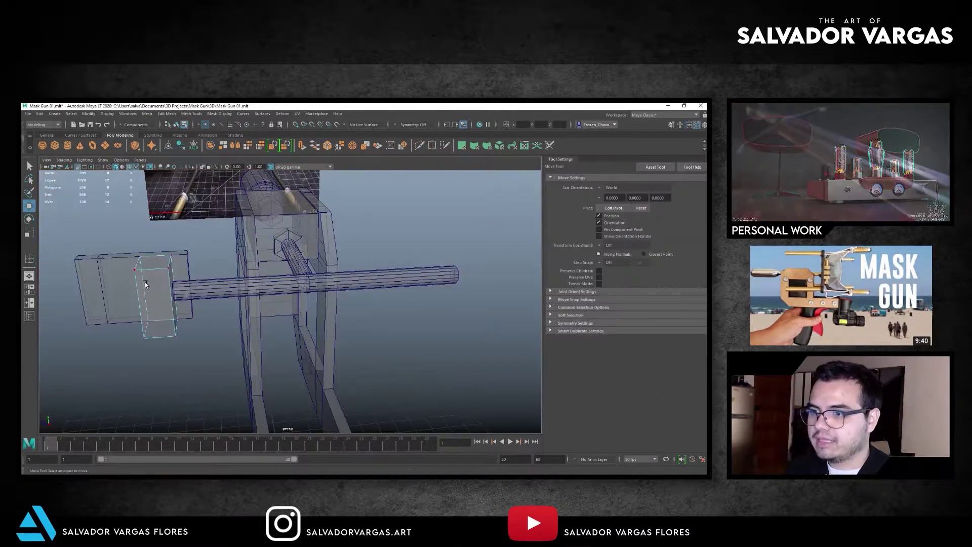
Insert an edge loop across the side block and slide it into place.
{"action": "key", "text": "F8"}
{"action": "key", "text": "f"}
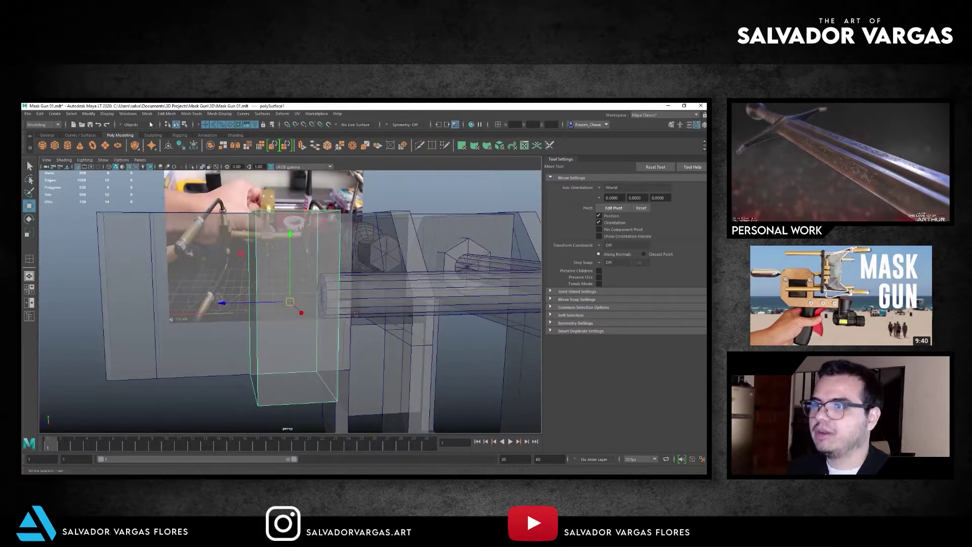
{"action": "left_click", "coordinate": [165, 114]}
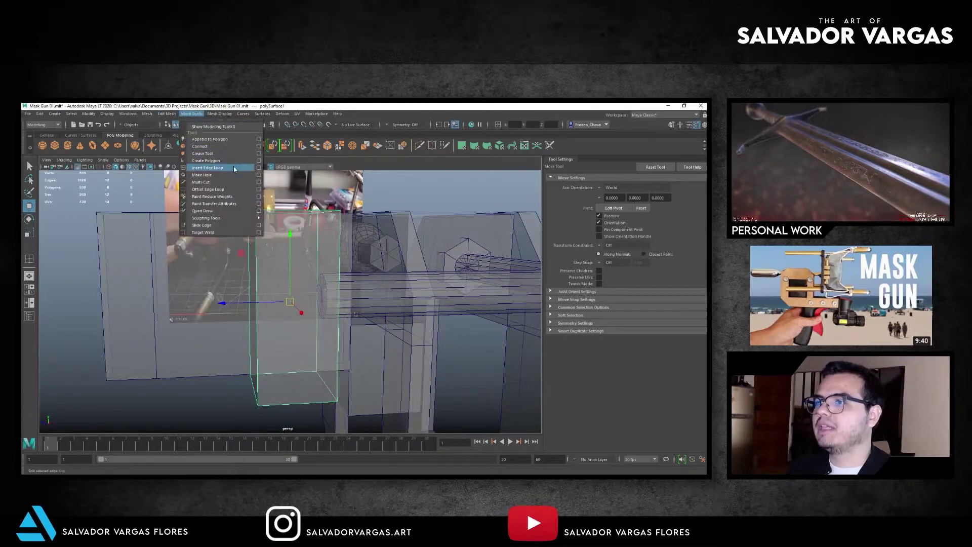
{"action": "left_click", "coordinate": [259, 168]}
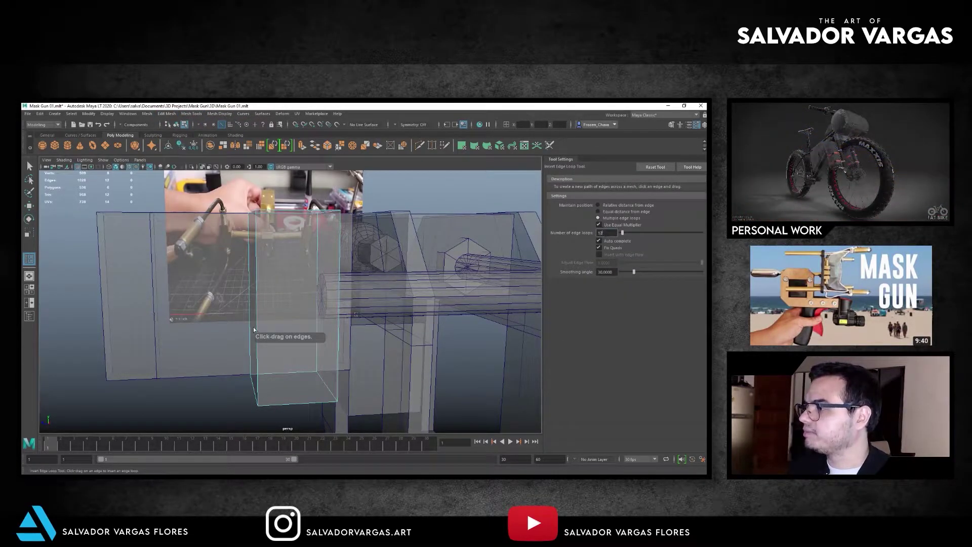
{"action": "left_click", "coordinate": [338, 282]}
{"action": "left_click_drag", "start_coordinate": [339, 283], "coordinate": [333, 270], "text": "alt"}
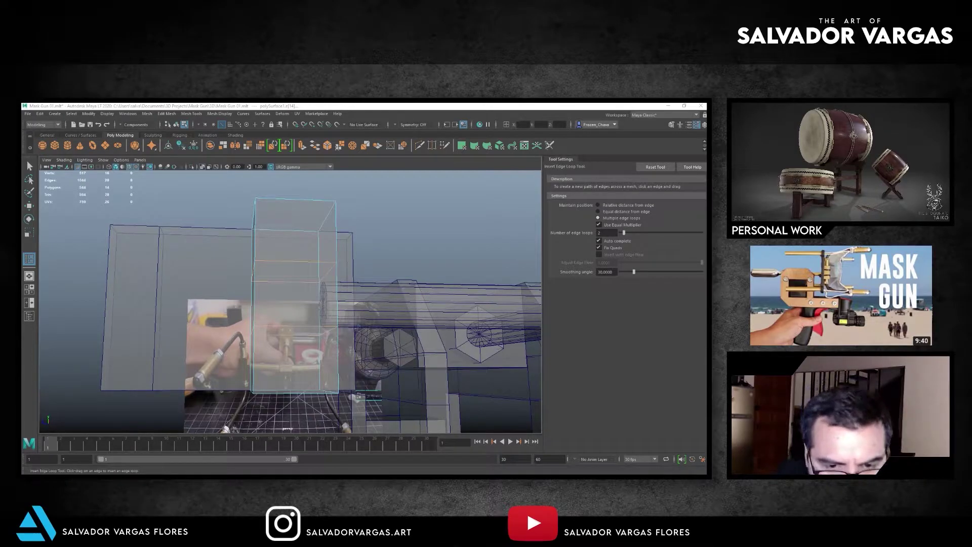
Extrude the block's end face and pull it out to the left along X.
{"action": "key", "text": "w"}
{"action": "mouse_move", "coordinate": [284, 355]}
{"action": "left_mouse_down", "text": "alt"}
{"action": "mouse_move", "coordinate": [256, 359]}
{"action": "mouse_move", "coordinate": [312, 272]}
{"action": "mouse_move", "coordinate": [348, 276]}
{"action": "mouse_move", "coordinate": [324, 253]}
{"action": "left_mouse_up", "text": "alt"}
{"action": "left_click", "coordinate": [255, 359]}
{"action": "left_click", "coordinate": [166, 114]}
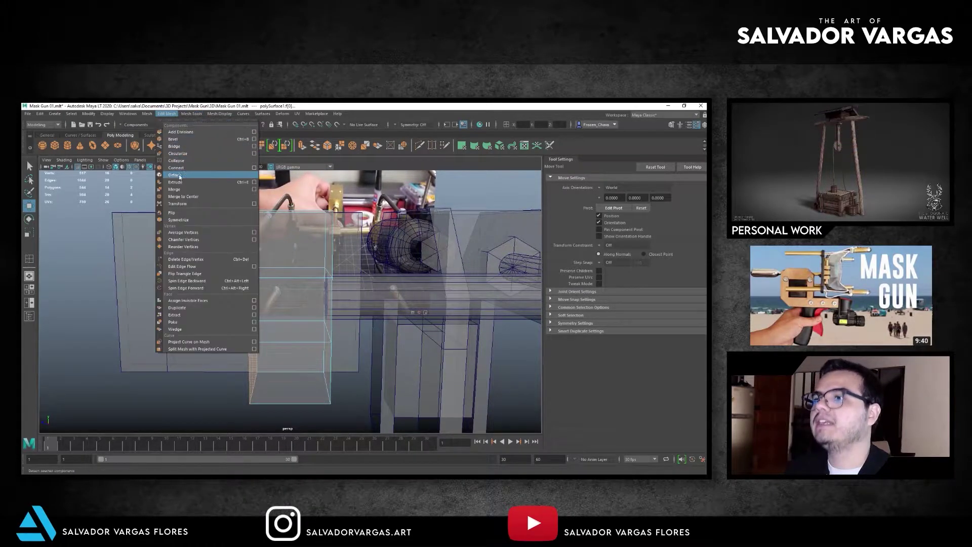
{"action": "left_click", "coordinate": [170, 172]}
{"action": "key", "text": "ctrl+e"}
{"action": "left_click", "coordinate": [227, 302]}
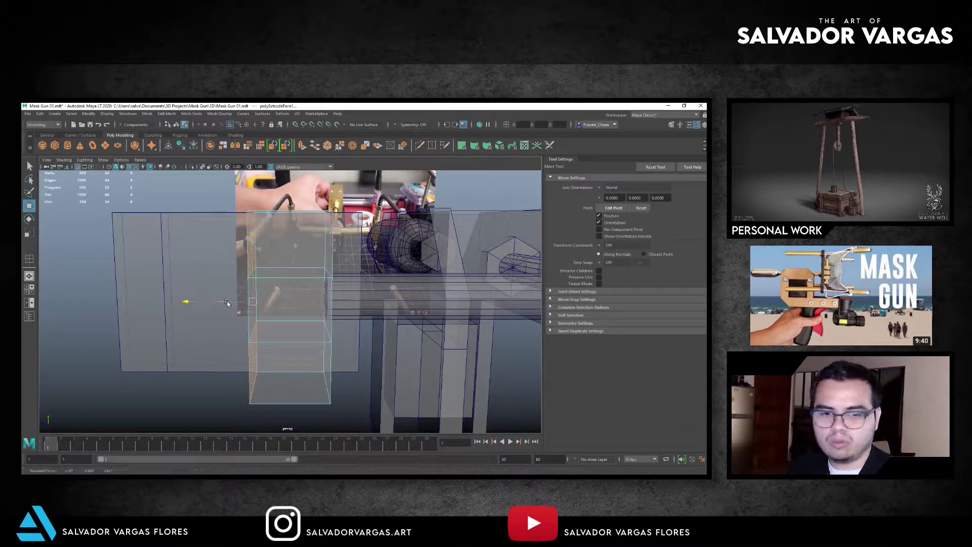
{"action": "left_click_drag", "start_coordinate": [223, 302], "coordinate": [217, 304]}
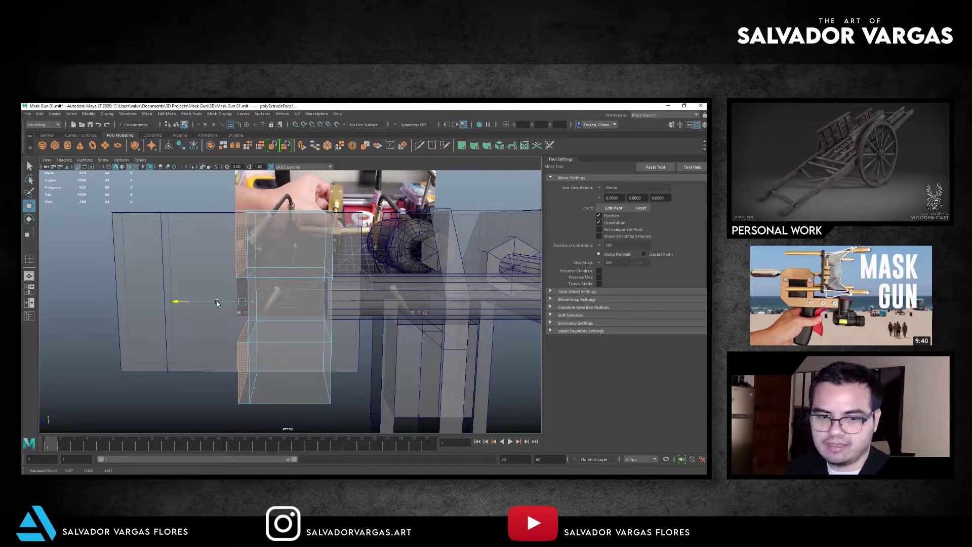
Extrude a side face of the block outward along X.
{"action": "left_click_drag", "start_coordinate": [302, 275], "coordinate": [313, 292], "text": "alt"}
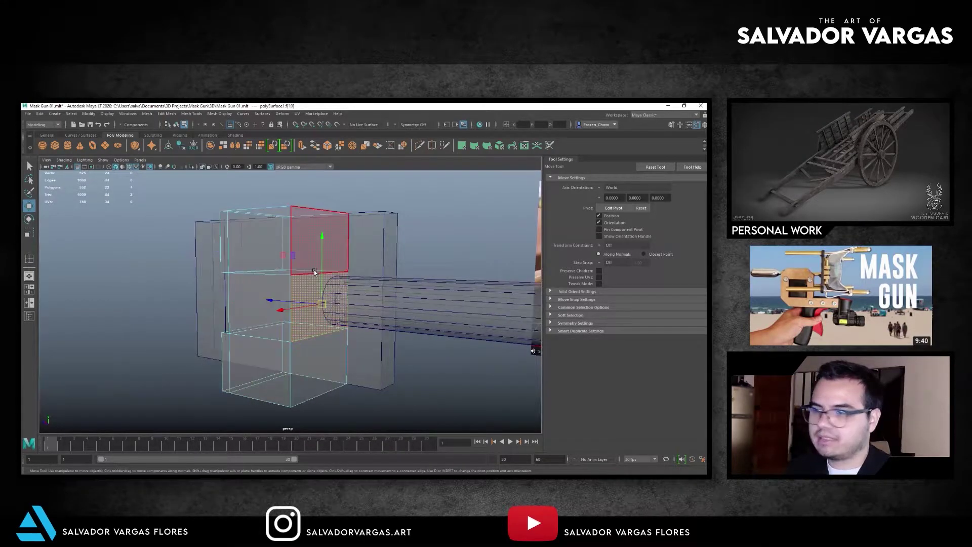
{"action": "left_click", "coordinate": [332, 286]}
{"action": "key", "text": "ctrl+e"}
{"action": "left_click_drag", "start_coordinate": [324, 304], "coordinate": [313, 302], "text": "alt"}
{"action": "left_click", "coordinate": [313, 303]}
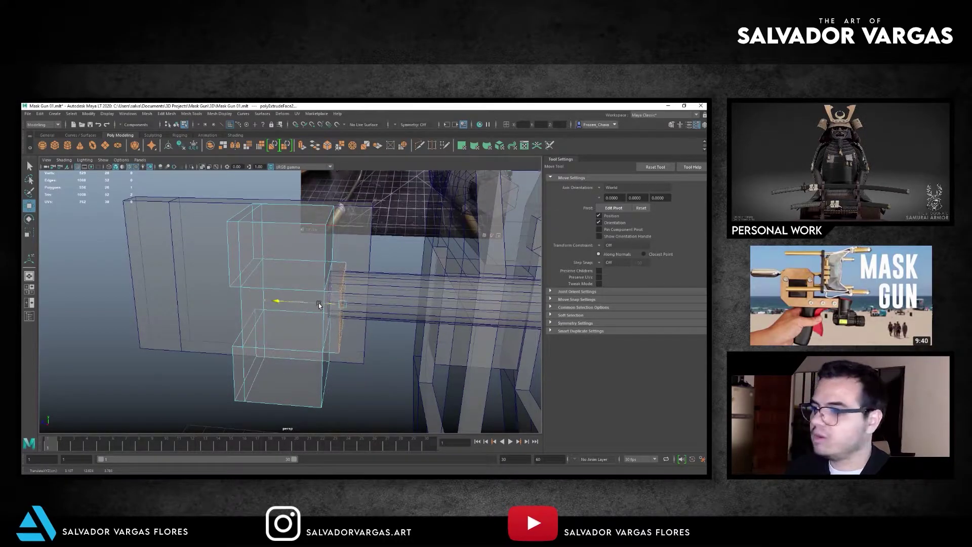
{"action": "left_click_drag", "start_coordinate": [323, 304], "coordinate": [306, 293], "text": "alt"}
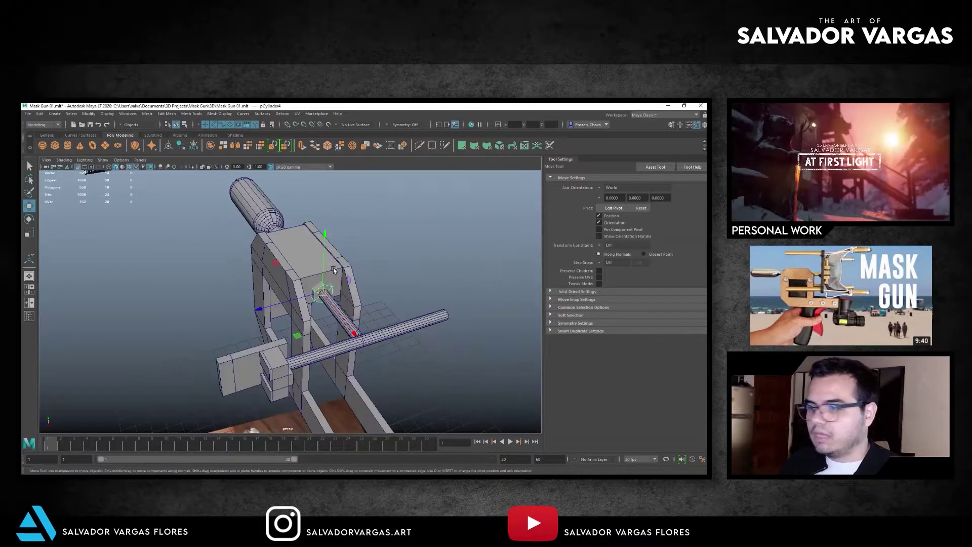
Duplicate the cylinder, slide the copy along the rod and rotate it 90°.
{"action": "key", "text": "ctrl+d"}
{"action": "left_click_drag", "start_coordinate": [327, 297], "coordinate": [360, 305]}
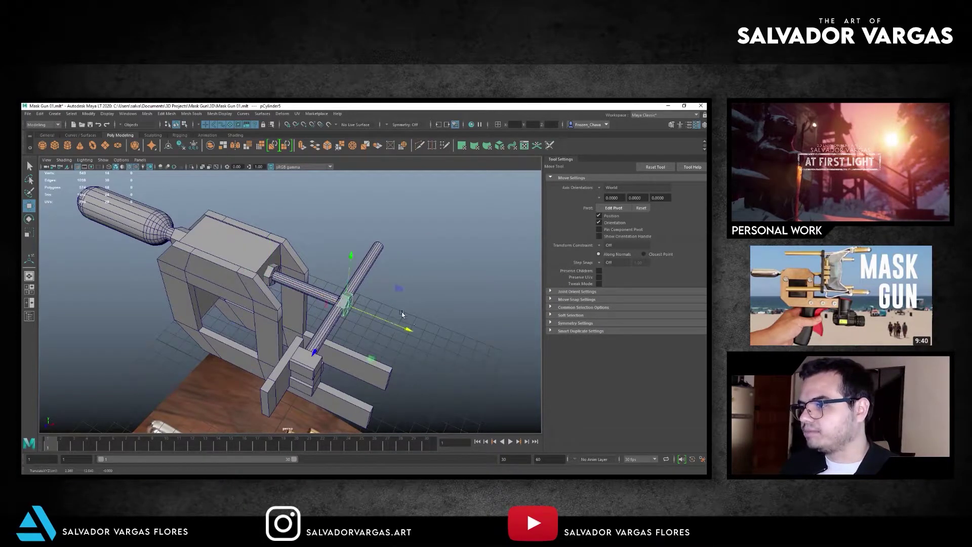
{"action": "key", "text": "e"}
{"action": "left_click_drag", "start_coordinate": [387, 347], "coordinate": [345, 357]}
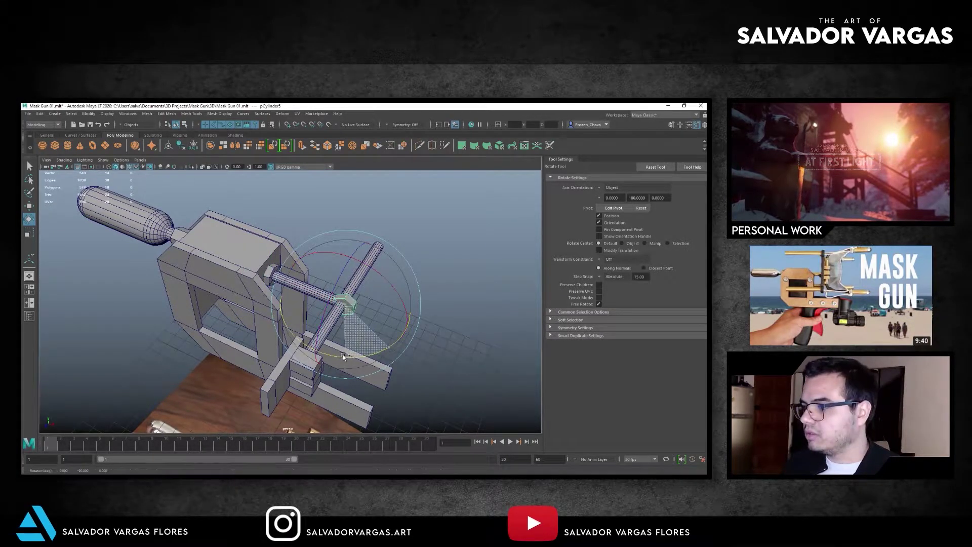
{"action": "key", "text": "f"}
{"action": "key", "text": "w"}
{"action": "mouse_move", "coordinate": [388, 284]}
{"action": "left_mouse_down", "text": "alt"}
{"action": "mouse_move", "coordinate": [339, 302]}
{"action": "mouse_move", "coordinate": [283, 293]}
{"action": "left_mouse_up", "text": "alt"}
{"action": "key", "text": "e"}
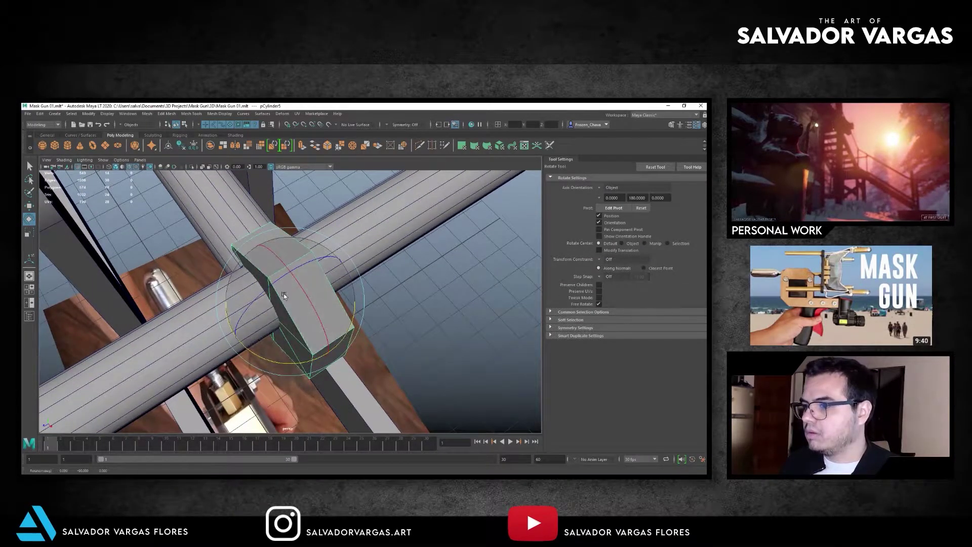
{"action": "key", "text": "w"}
{"action": "left_click_drag", "start_coordinate": [284, 293], "coordinate": [311, 292]}
{"action": "key", "text": "f"}
{"action": "scroll", "coordinate": [311, 292], "scroll_direction": "down", "scroll_amount": 5}
{"action": "left_click_drag", "start_coordinate": [287, 324], "coordinate": [252, 278]}
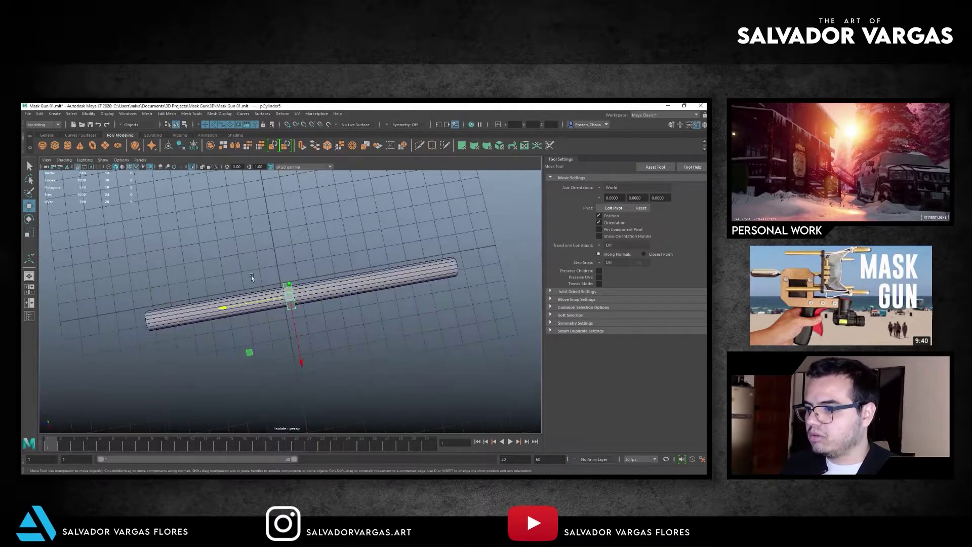
Scale the rotated cylinder down into a short sleeve on the rod.
{"action": "key", "text": "r"}
{"action": "left_click_drag", "start_coordinate": [224, 307], "coordinate": [218, 310]}
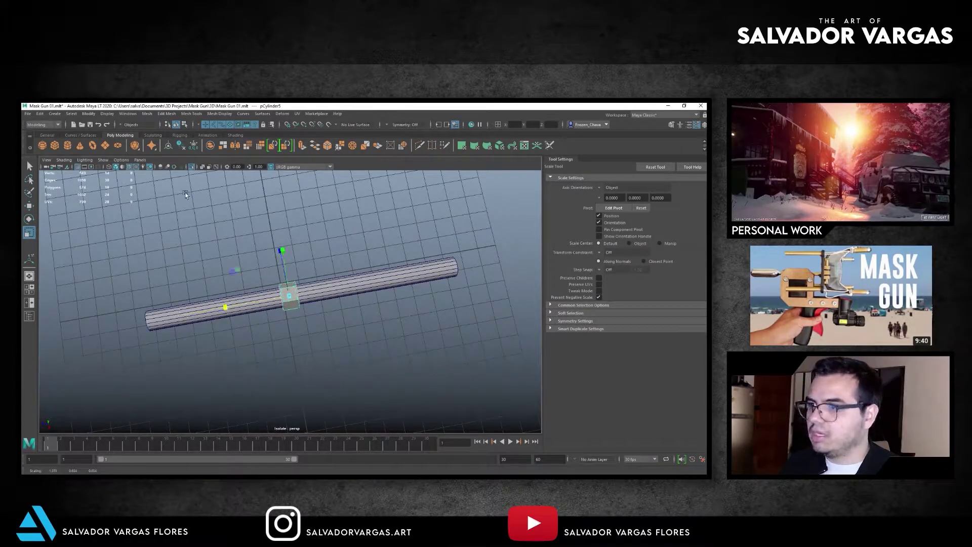
{"action": "left_click", "coordinate": [192, 168]}
{"action": "key", "text": "f"}
{"action": "mouse_move", "coordinate": [303, 278]}
{"action": "left_mouse_down", "text": "alt"}
{"action": "mouse_move", "coordinate": [358, 301]}
{"action": "mouse_move", "coordinate": [425, 295]}
{"action": "left_mouse_up", "text": "alt"}
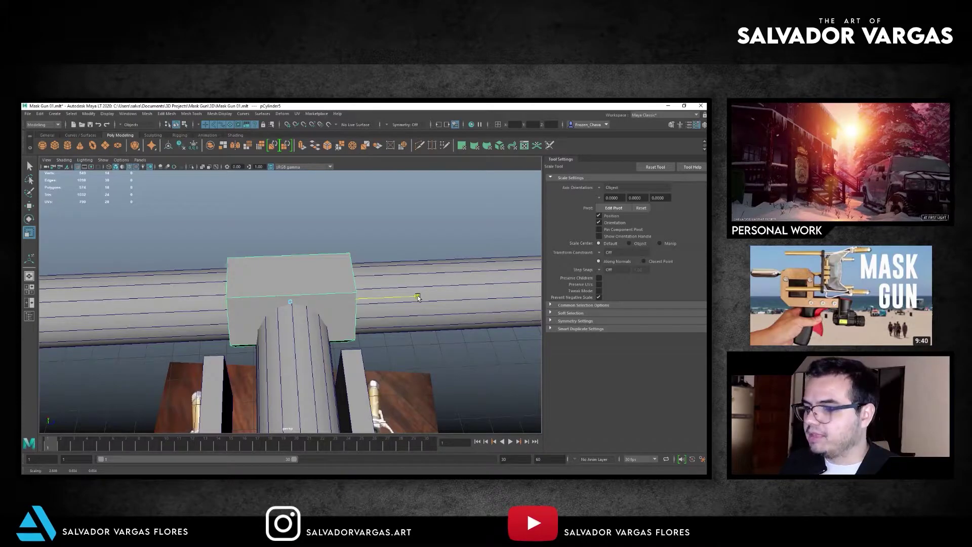
{"action": "mouse_move", "coordinate": [417, 297]}
{"action": "left_mouse_down", "text": "alt"}
{"action": "mouse_move", "coordinate": [206, 273]}
{"action": "mouse_move", "coordinate": [158, 255]}
{"action": "left_mouse_up", "text": "alt"}
Select the horizontal rod and scale it.
{"action": "key", "text": "w"}
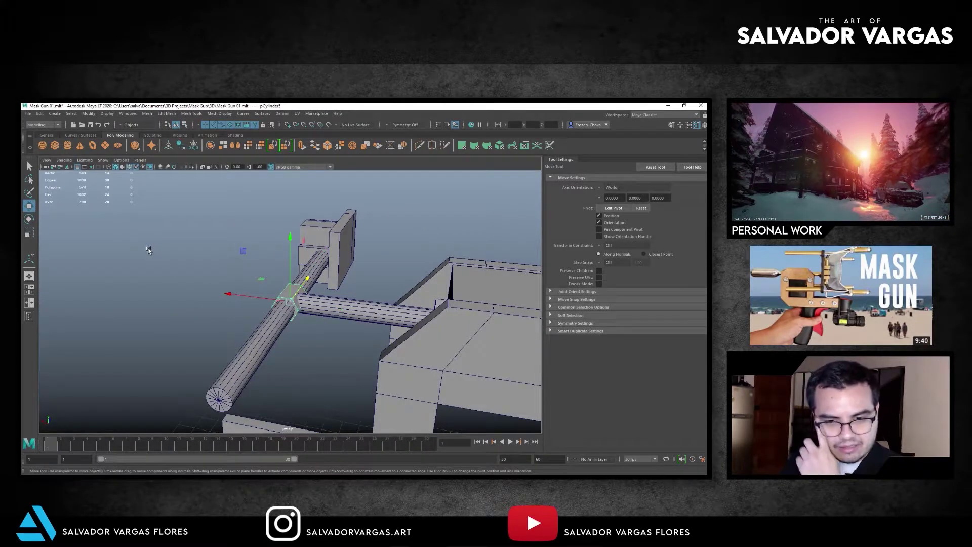
{"action": "mouse_move", "coordinate": [296, 310]}
{"action": "left_mouse_down", "text": "alt"}
{"action": "mouse_move", "coordinate": [324, 304]}
{"action": "mouse_move", "coordinate": [342, 317]}
{"action": "mouse_move", "coordinate": [245, 292]}
{"action": "mouse_move", "coordinate": [243, 309]}
{"action": "mouse_move", "coordinate": [267, 303]}
{"action": "mouse_move", "coordinate": [211, 309]}
{"action": "left_mouse_up", "text": "alt"}
{"action": "left_click", "coordinate": [355, 303]}
{"action": "key", "text": "r"}
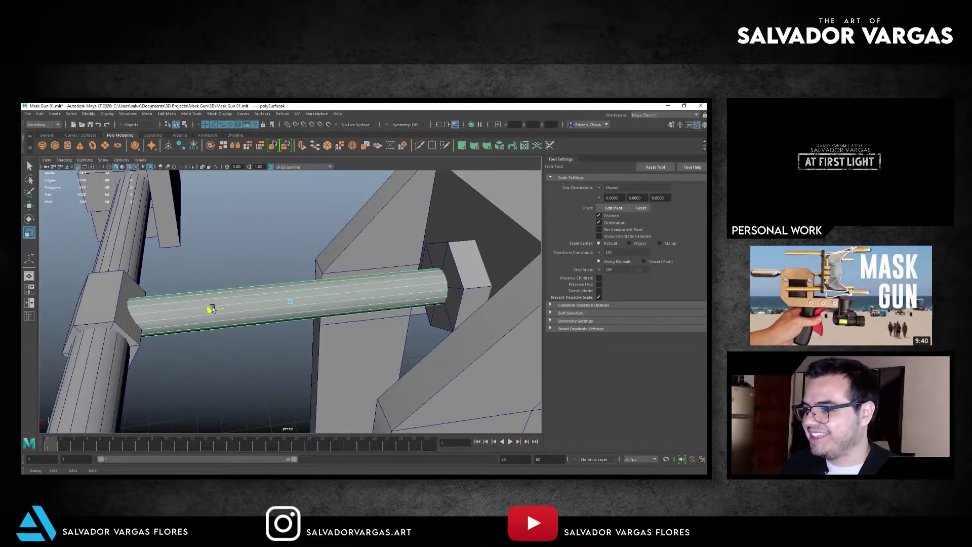
{"action": "key", "text": "w"}
{"action": "left_click_drag", "start_coordinate": [211, 311], "coordinate": [207, 237], "text": "alt"}
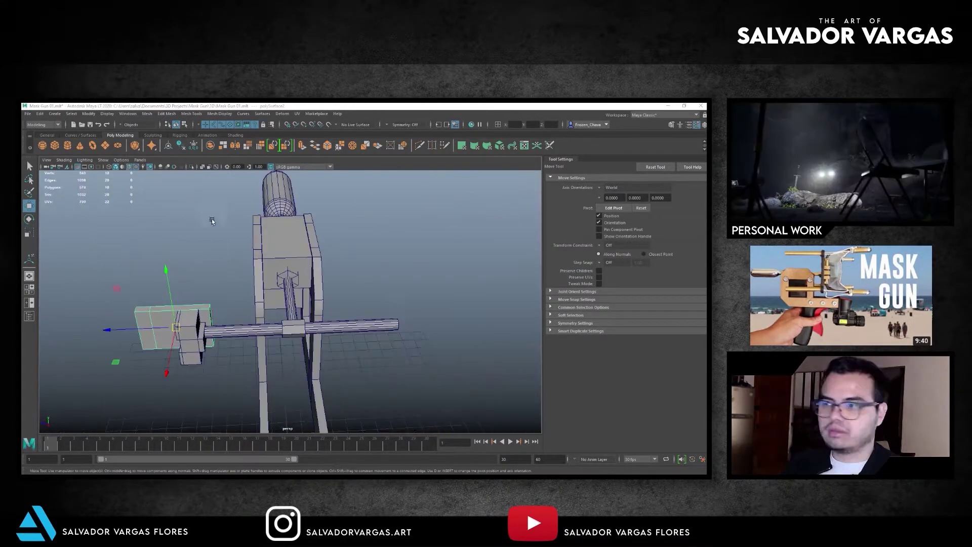
Select the gun body pCube3 and pick its upper corner vertices.
{"action": "left_click", "coordinate": [292, 243]}
{"action": "key", "text": "f"}
{"action": "mouse_move", "coordinate": [343, 247]}
{"action": "left_mouse_down", "text": "alt"}
{"action": "mouse_move", "coordinate": [361, 272]}
{"action": "mouse_move", "coordinate": [266, 278]}
{"action": "mouse_move", "coordinate": [291, 296]}
{"action": "left_mouse_up", "text": "alt"}
{"action": "mouse_move", "coordinate": [133, 377]}
{"action": "left_mouse_down", "text": "alt"}
{"action": "mouse_move", "coordinate": [264, 303]}
{"action": "mouse_move", "coordinate": [334, 346]}
{"action": "left_mouse_up", "text": "alt"}
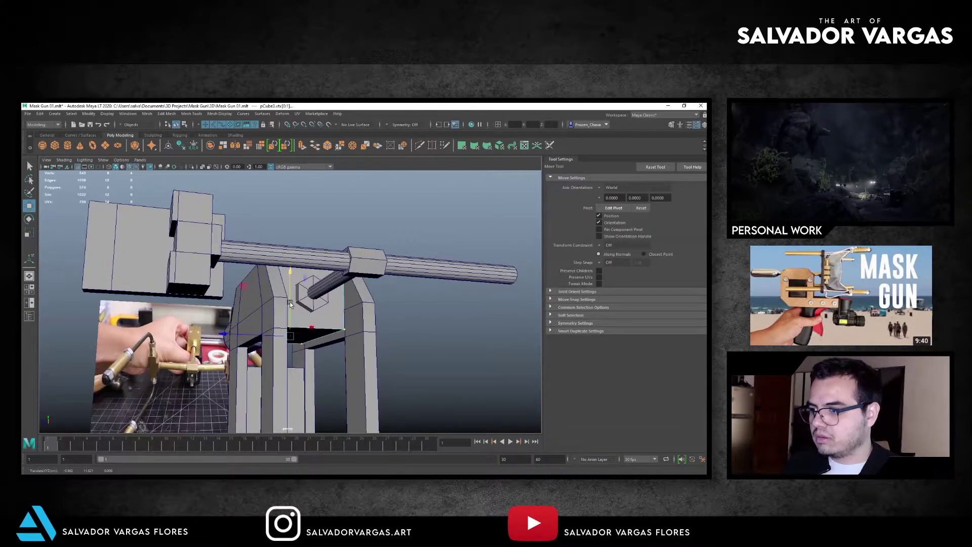
{"action": "mouse_move", "coordinate": [334, 346]}
{"action": "left_mouse_down", "text": "alt"}
{"action": "mouse_move", "coordinate": [331, 330]}
{"action": "mouse_move", "coordinate": [310, 327]}
{"action": "left_mouse_up", "text": "alt"}
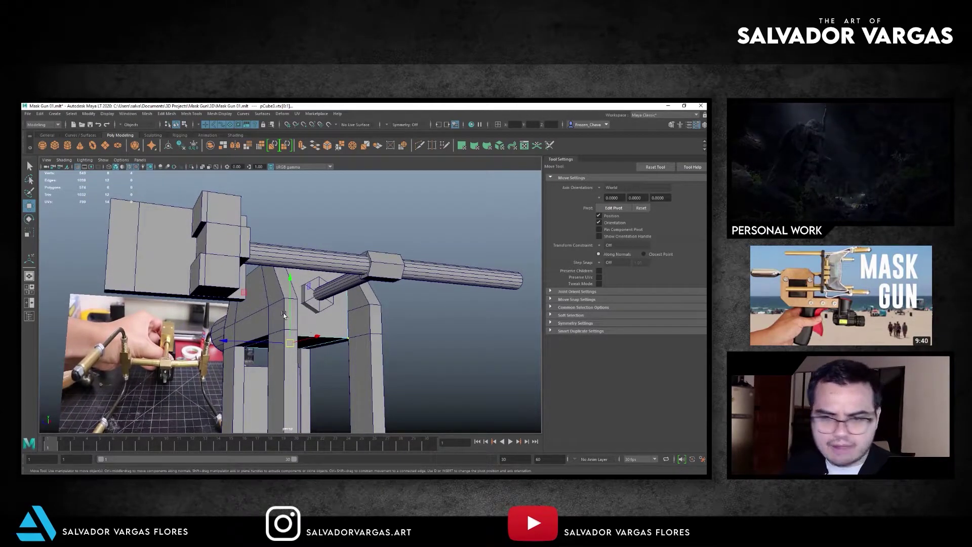
Select the body's front face and scale it down into a smaller panel.
{"action": "left_click", "coordinate": [414, 315]}
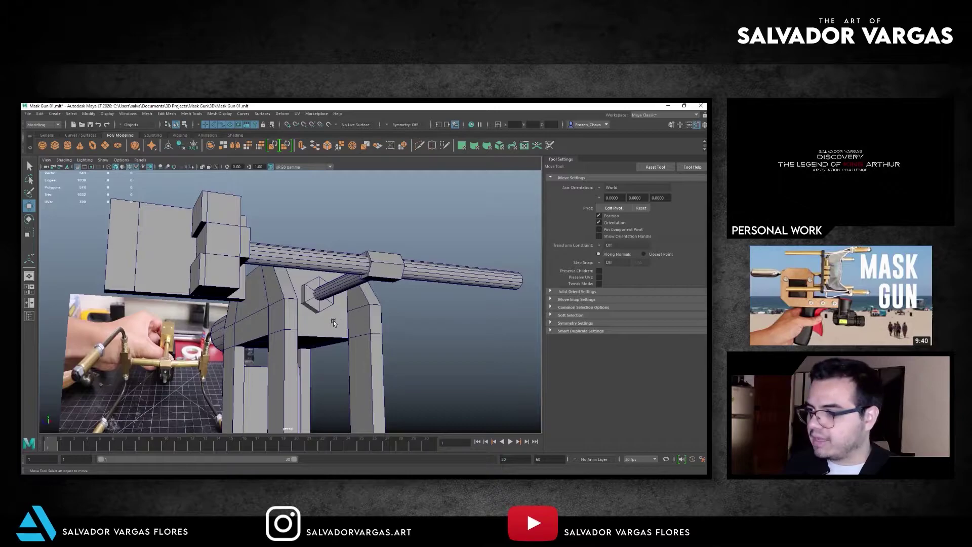
{"action": "left_click", "coordinate": [334, 322]}
{"action": "left_click_drag", "start_coordinate": [334, 322], "coordinate": [305, 259], "text": "alt"}
{"action": "left_click", "coordinate": [291, 296]}
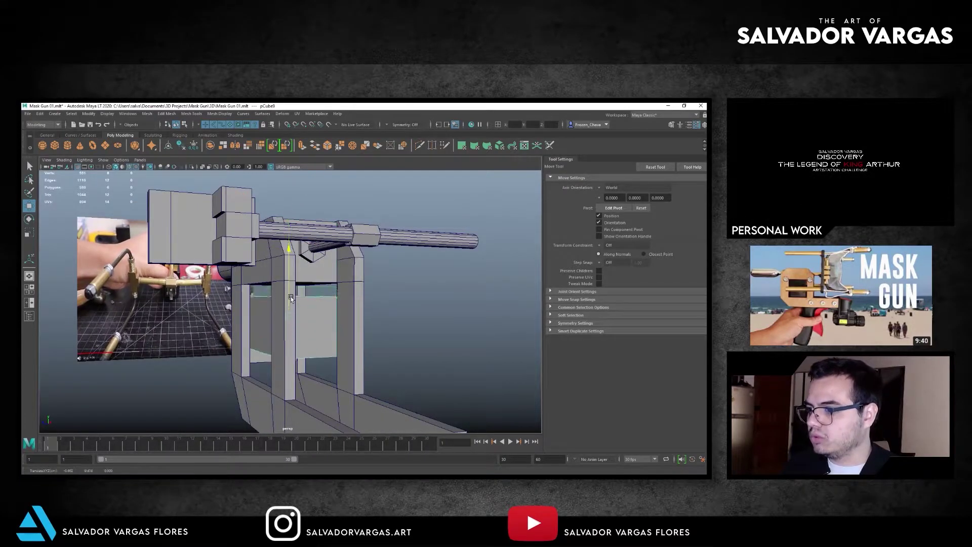
{"action": "mouse_move", "coordinate": [309, 298]}
{"action": "left_mouse_down", "text": "alt"}
{"action": "mouse_move", "coordinate": [301, 312]}
{"action": "mouse_move", "coordinate": [312, 311]}
{"action": "mouse_move", "coordinate": [225, 317]}
{"action": "left_mouse_up", "text": "alt"}
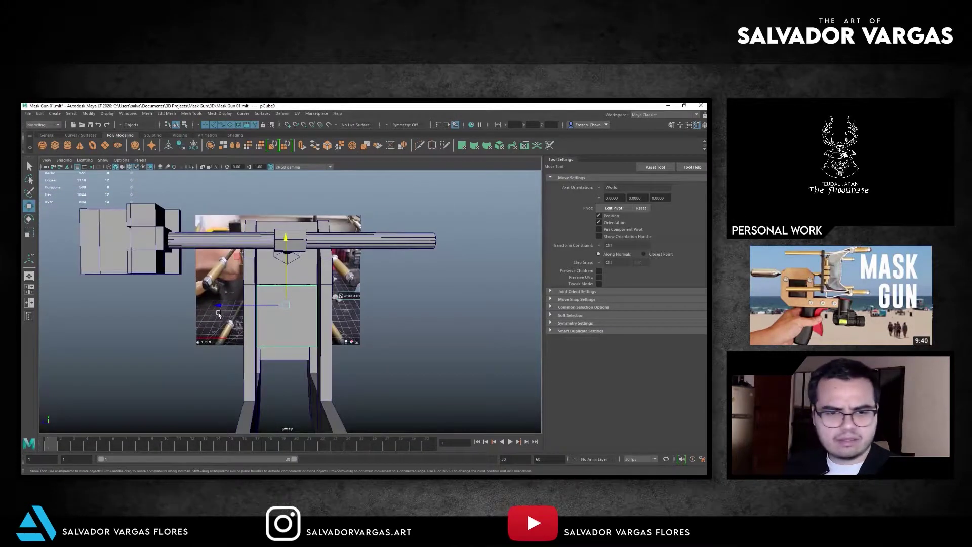
{"action": "mouse_move", "coordinate": [233, 323]}
{"action": "left_mouse_down", "text": "alt"}
{"action": "mouse_move", "coordinate": [269, 305]}
{"action": "mouse_move", "coordinate": [234, 279]}
{"action": "mouse_move", "coordinate": [280, 320]}
{"action": "left_mouse_up", "text": "alt"}
{"action": "key", "text": "r"}
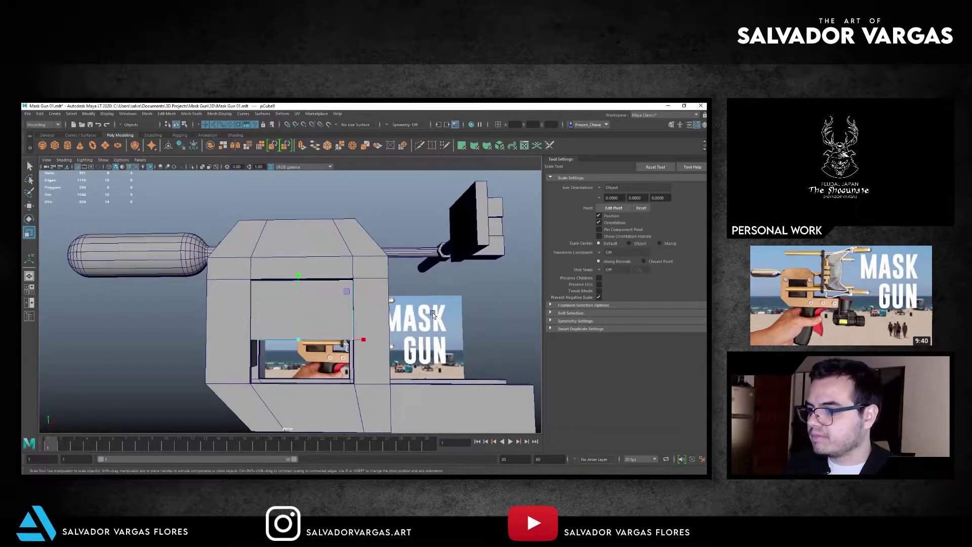
Move the window opening's bottom edge vertices down to enlarge the opening.
{"action": "key", "text": "w"}
{"action": "left_click_drag", "start_coordinate": [298, 310], "coordinate": [296, 353]}
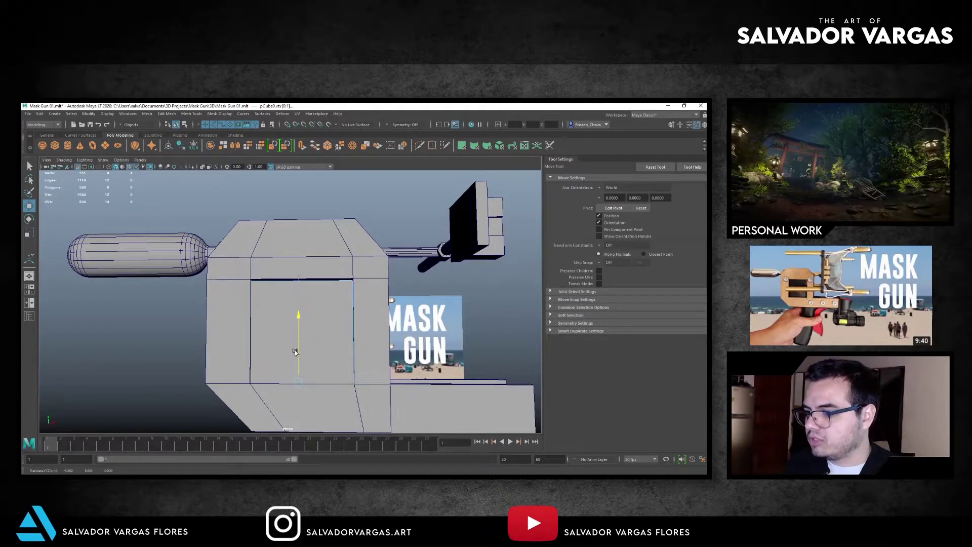
{"action": "left_click_drag", "start_coordinate": [305, 340], "coordinate": [332, 309], "text": "alt"}
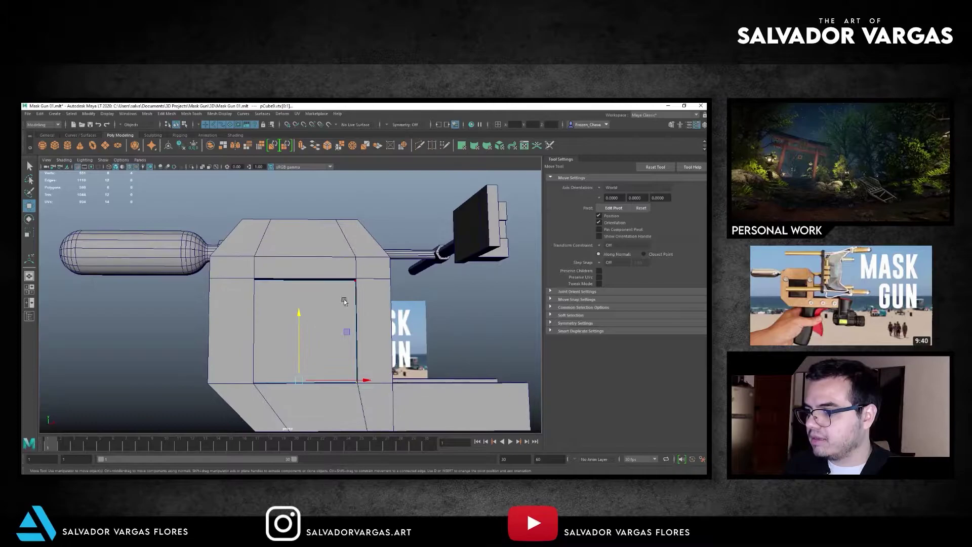
{"action": "key", "text": "f"}
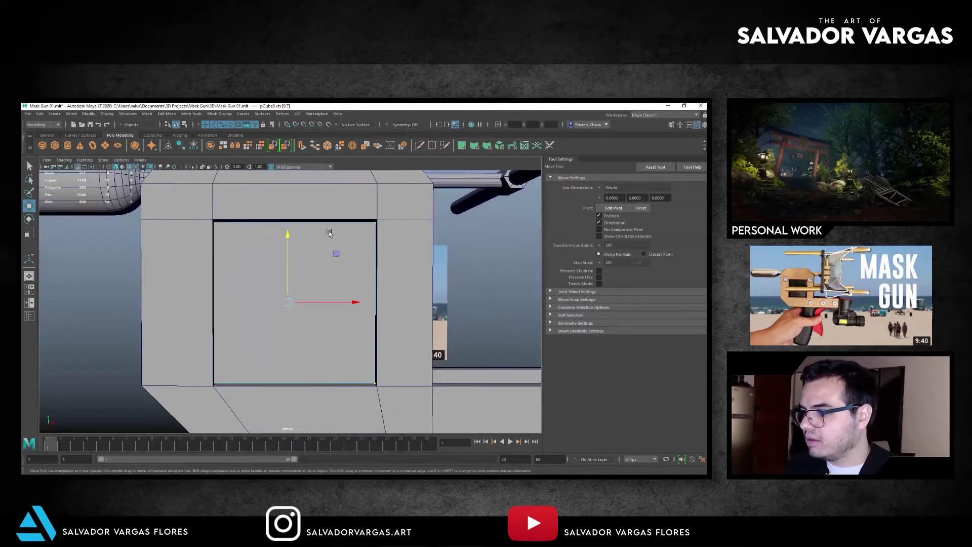
In side ortho view, nudge the opening's vertices along X, then zoom into the Mask gun 2.JPG reference.
{"action": "key", "text": "space"}
{"action": "left_click", "coordinate": [309, 260]}
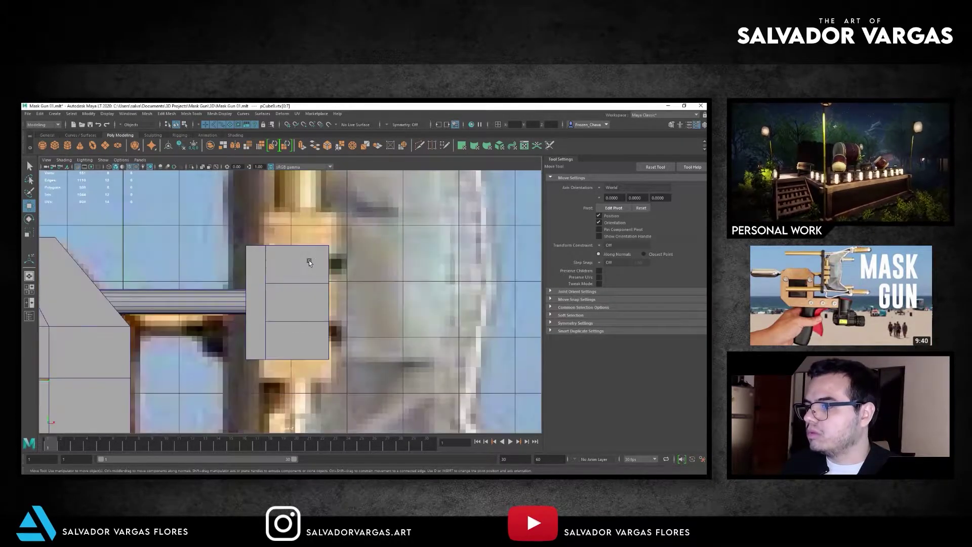
{"action": "key", "text": "f"}
{"action": "scroll", "coordinate": [259, 273], "scroll_direction": "down", "scroll_amount": 2}
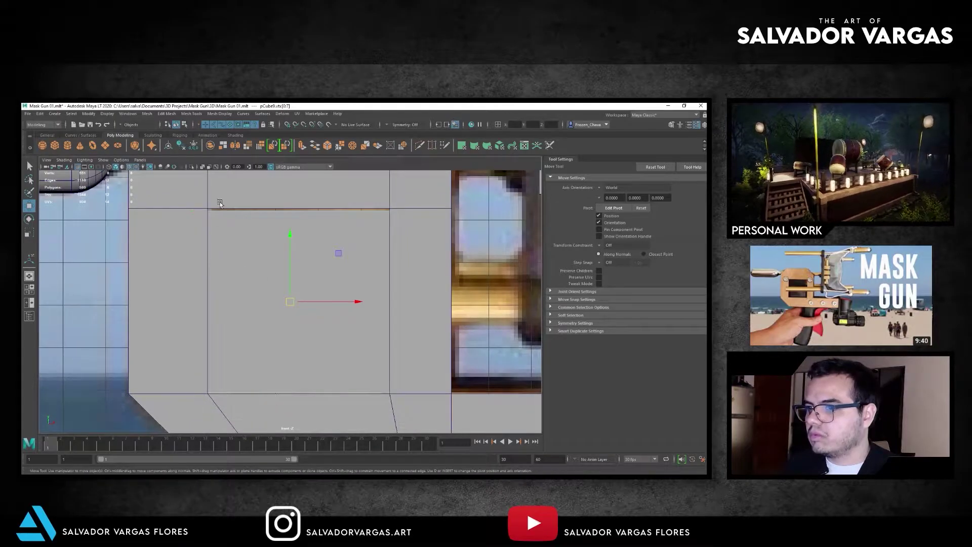
{"action": "left_click_drag", "start_coordinate": [252, 302], "coordinate": [267, 302]}
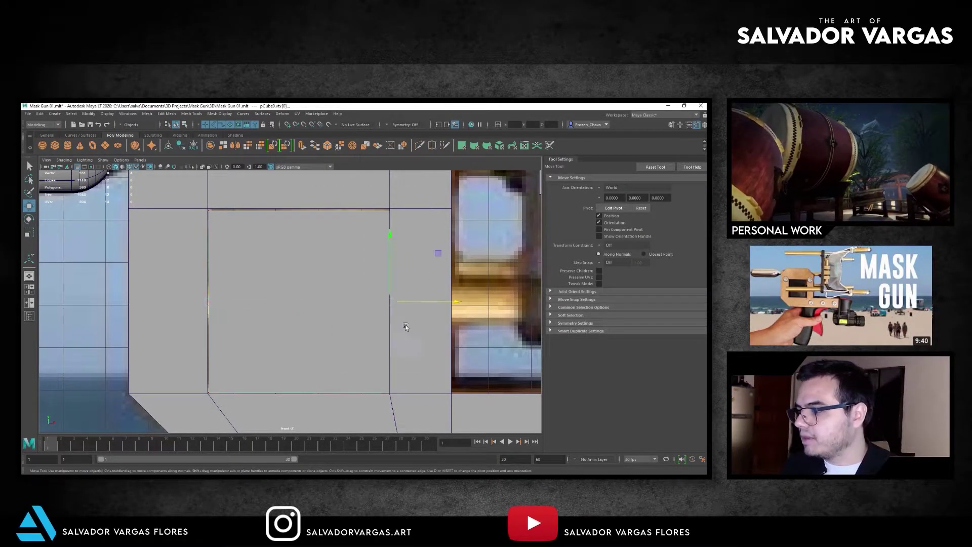
{"action": "left_click", "coordinate": [412, 303]}
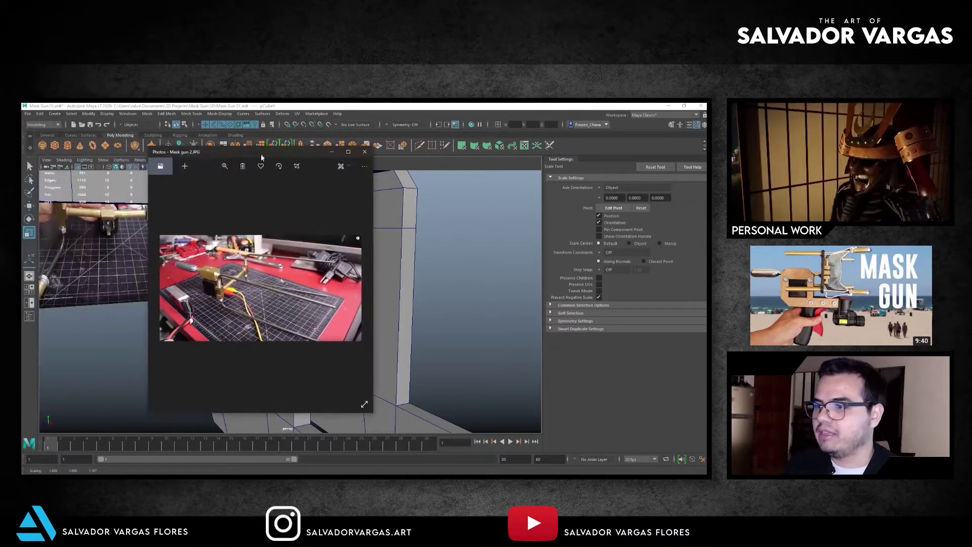
{"action": "left_click", "coordinate": [222, 171]}
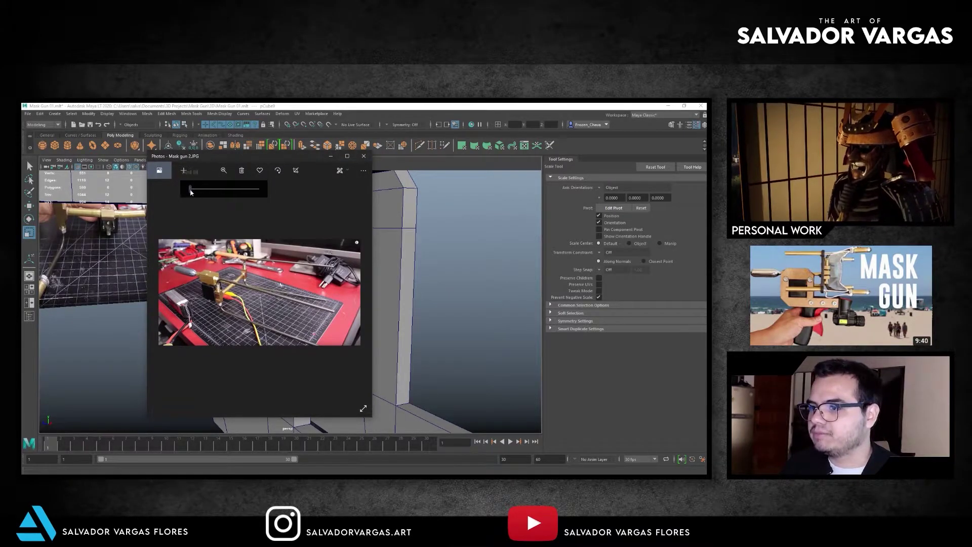
{"action": "left_click_drag", "start_coordinate": [191, 192], "coordinate": [228, 190]}
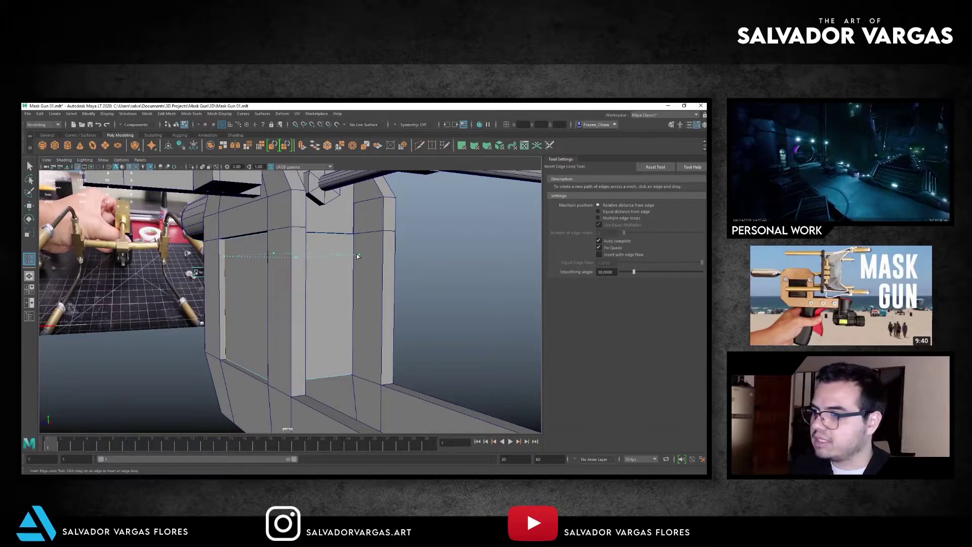
Insert two edge loops on the side panel block and scale them apart in Y.
{"action": "left_click", "coordinate": [598, 218]}
{"action": "left_click", "coordinate": [355, 275]}
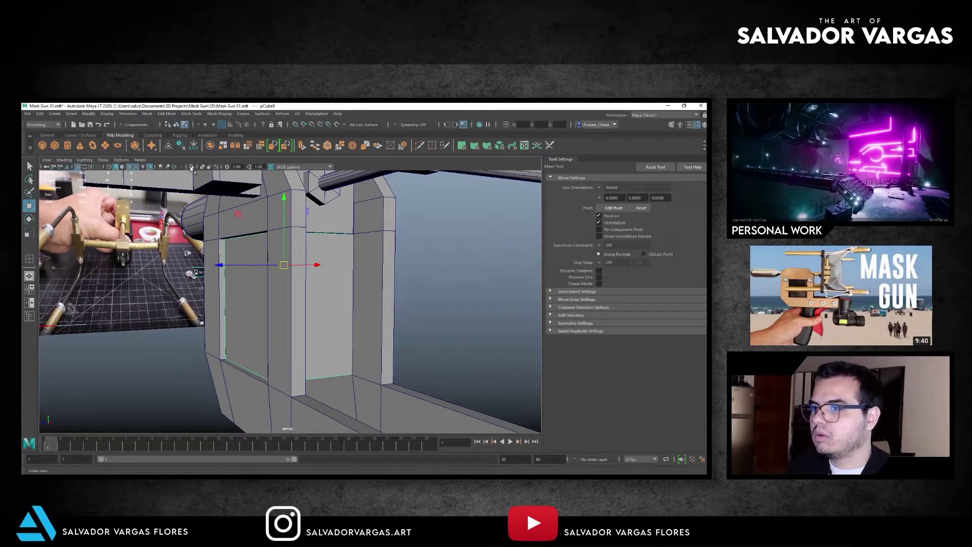
{"action": "key", "text": "ctrl+1"}
{"action": "left_click", "coordinate": [273, 285]}
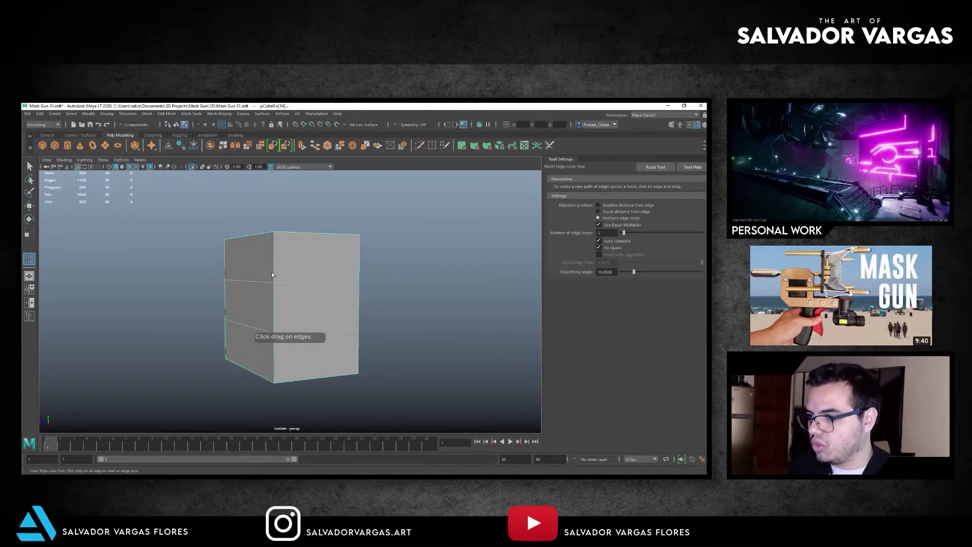
{"action": "key", "text": "r"}
{"action": "key", "text": "ctrl+1"}
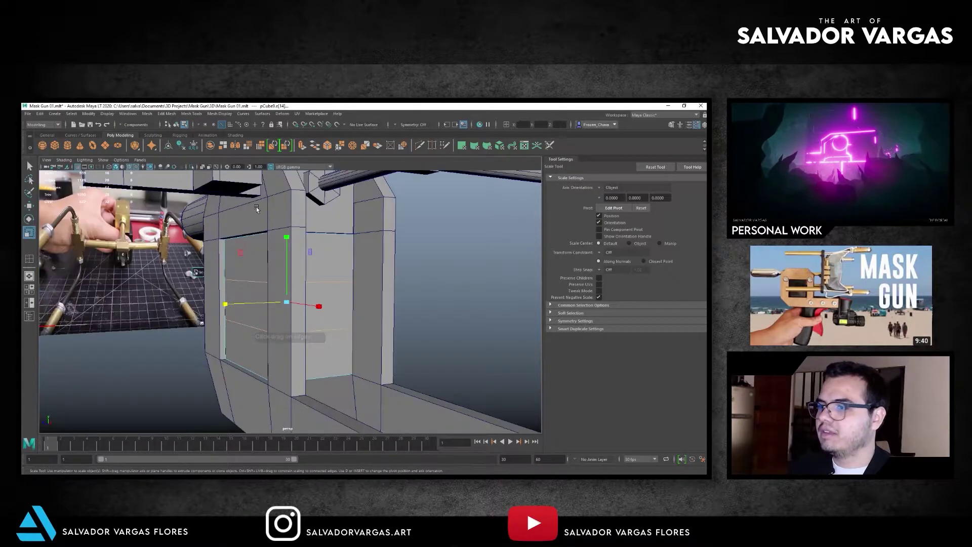
{"action": "left_click_drag", "start_coordinate": [287, 241], "coordinate": [288, 231]}
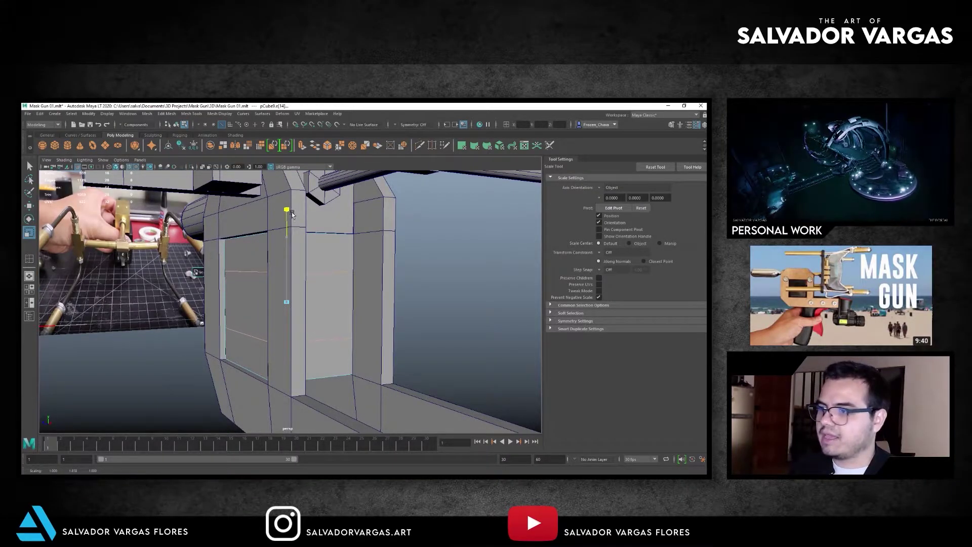
{"action": "key", "text": "w"}
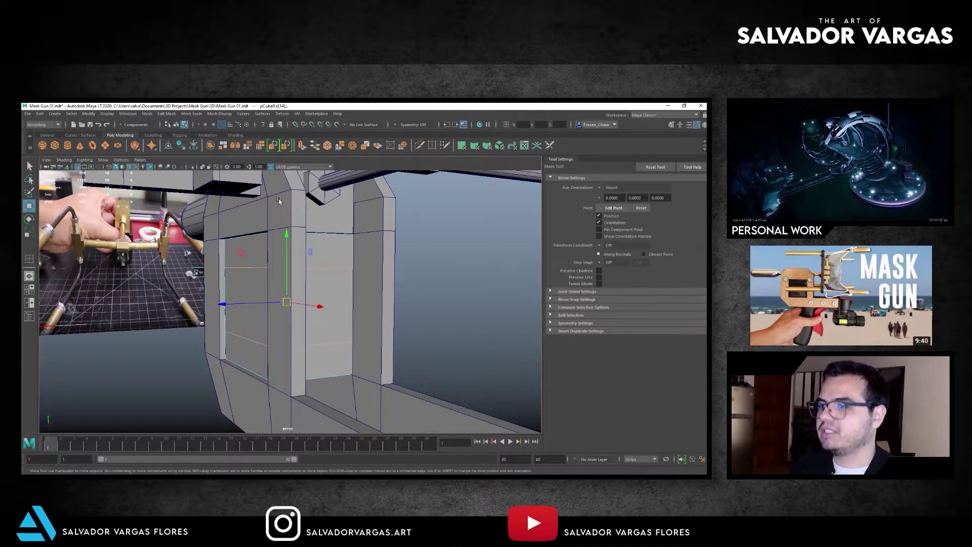
Extrude a face inside the window opening inward to recess the panel.
{"action": "left_click_drag", "start_coordinate": [340, 273], "coordinate": [356, 290], "text": "alt"}
{"action": "left_click", "coordinate": [167, 113]}
{"action": "left_click", "coordinate": [183, 175]}
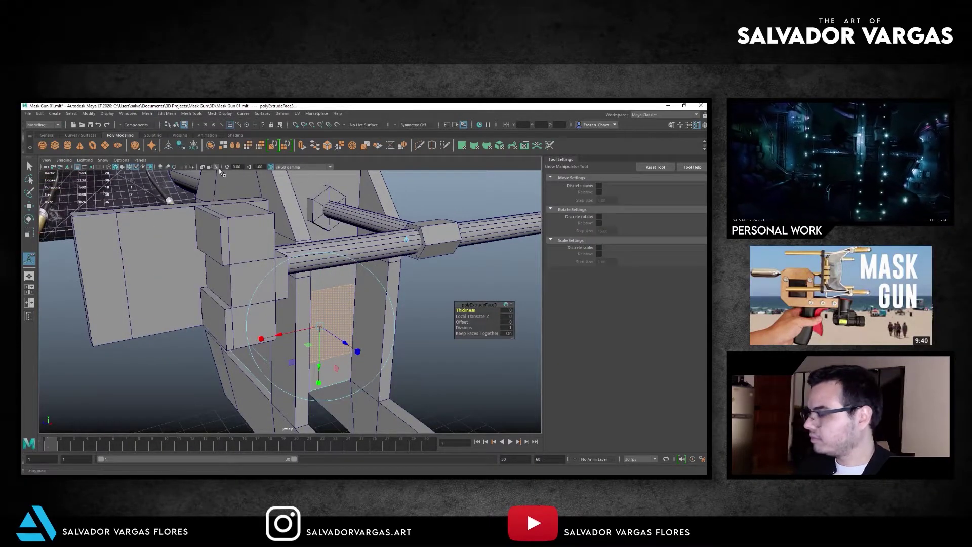
{"action": "left_click_drag", "start_coordinate": [319, 326], "coordinate": [353, 351]}
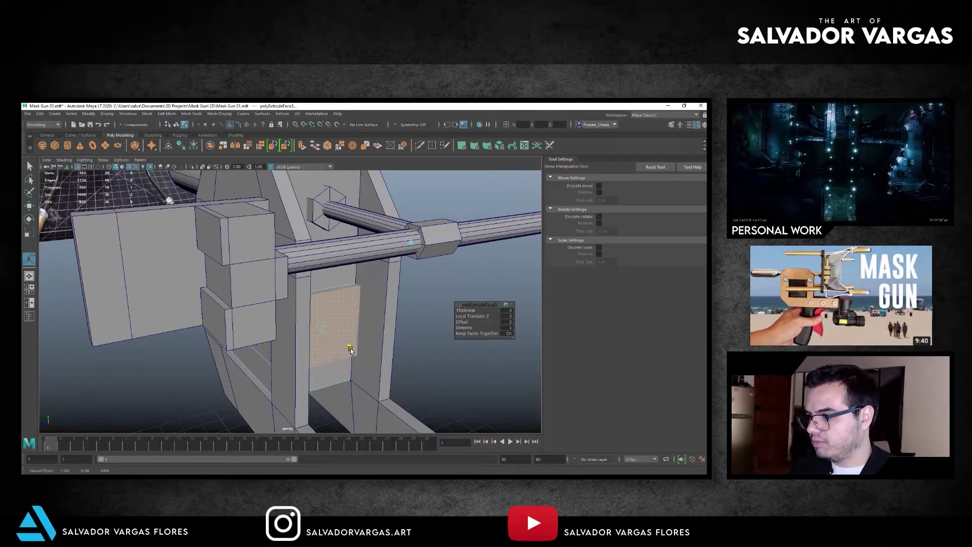
{"action": "key", "text": "w"}
{"action": "left_click_drag", "start_coordinate": [353, 351], "coordinate": [385, 324], "text": "alt"}
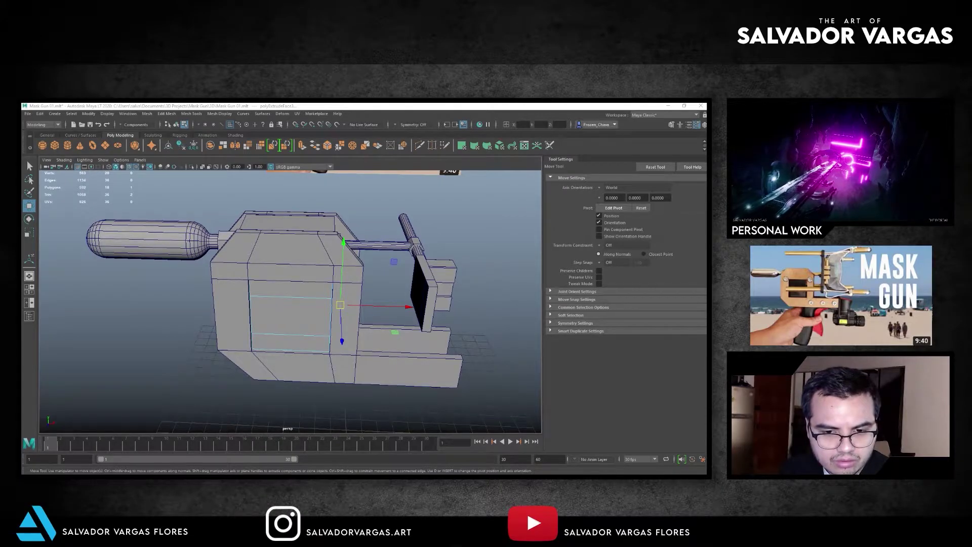
Extrude the opposite side's large face, scale it, and bevel its edges.
{"action": "left_click_drag", "start_coordinate": [354, 304], "coordinate": [267, 316], "text": "alt"}
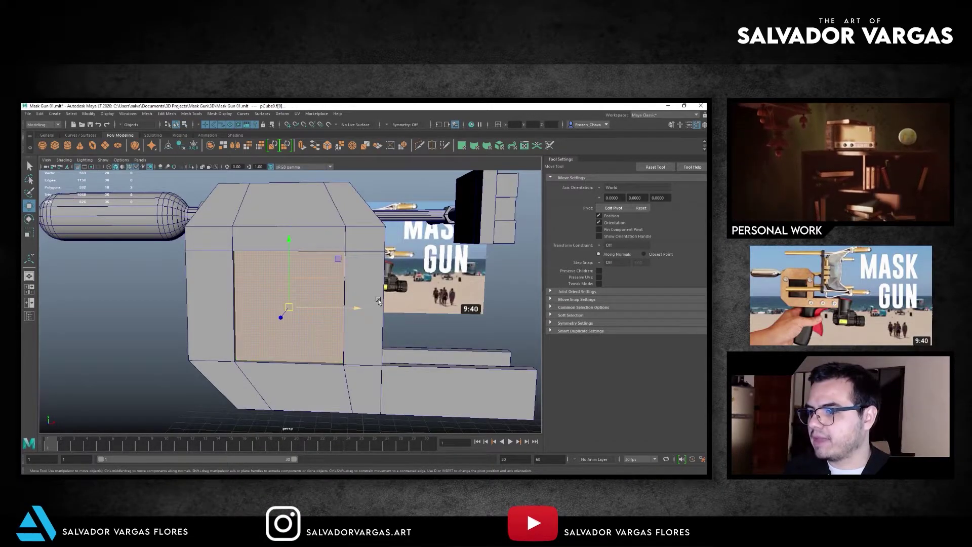
{"action": "left_click", "coordinate": [318, 303]}
{"action": "left_click_drag", "start_coordinate": [317, 303], "coordinate": [228, 284], "text": "alt"}
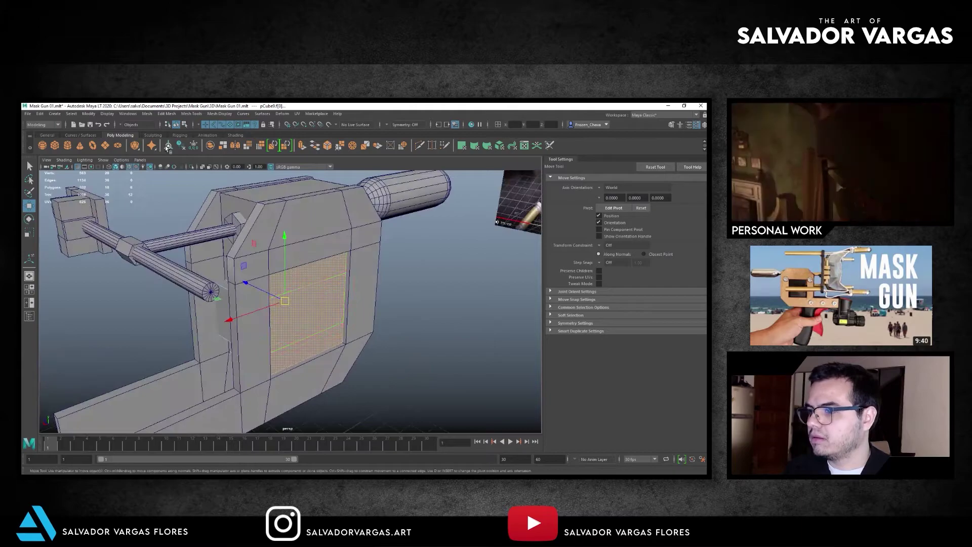
{"action": "left_click", "coordinate": [166, 113]}
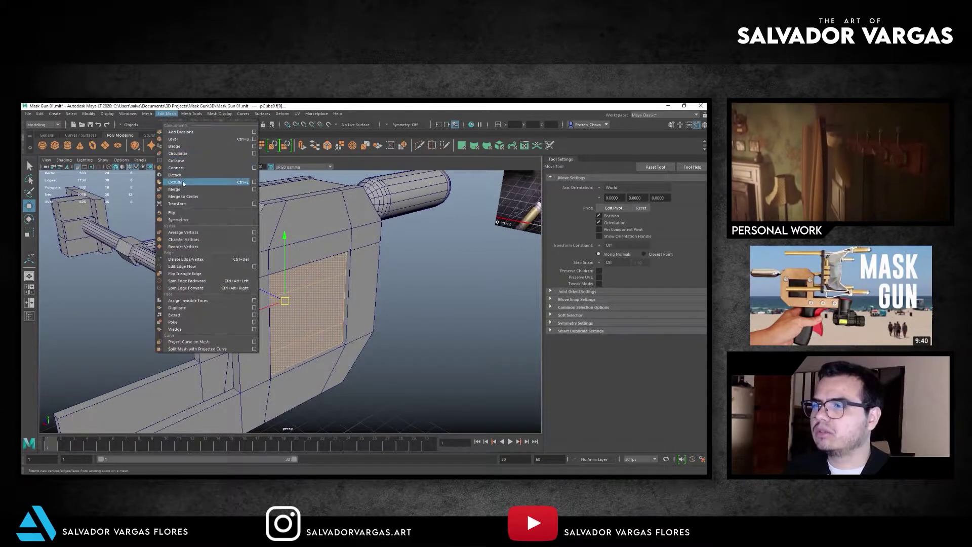
{"action": "left_click", "coordinate": [178, 184]}
{"action": "key", "text": "r"}
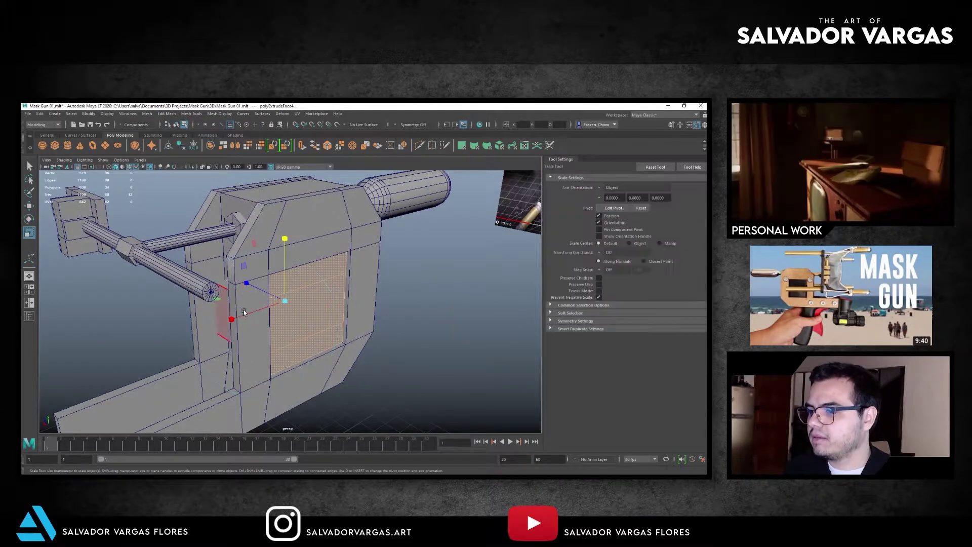
{"action": "mouse_move", "coordinate": [235, 310]}
{"action": "left_mouse_down"}
{"action": "mouse_move", "coordinate": [244, 278]}
{"action": "mouse_move", "coordinate": [362, 235]}
{"action": "left_mouse_up"}
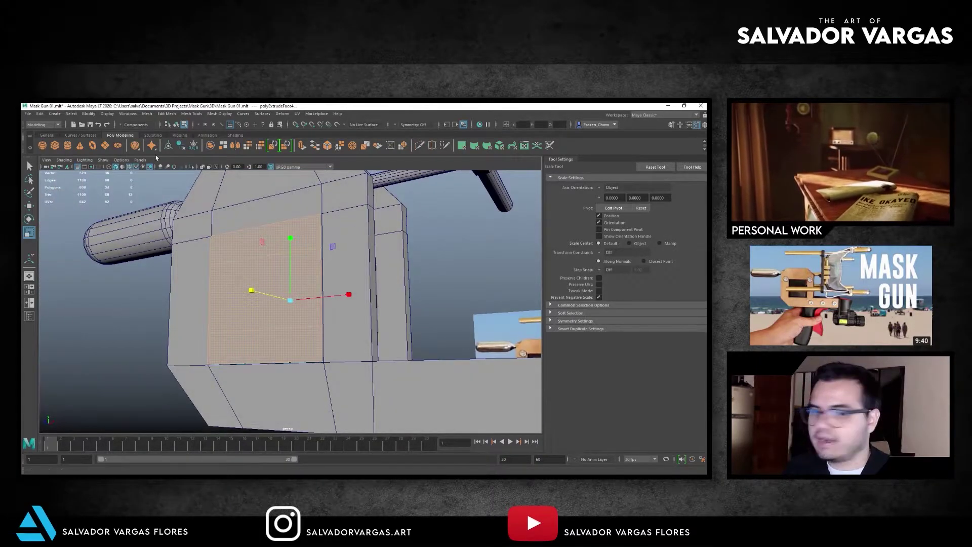
{"action": "key", "text": "w"}
{"action": "left_click", "coordinate": [167, 113]}
{"action": "left_click", "coordinate": [175, 139]}
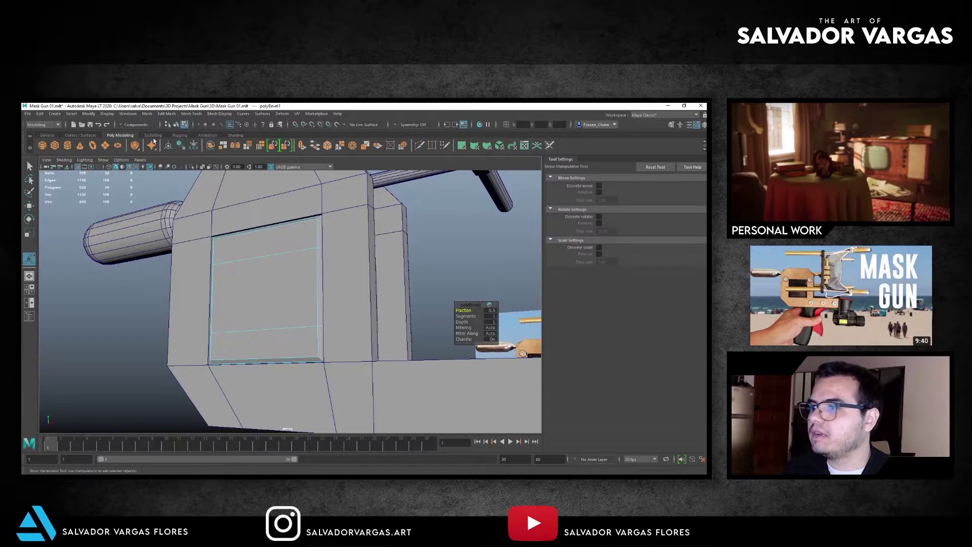
{"action": "mouse_move", "coordinate": [470, 316]}
{"action": "left_mouse_down", "text": "alt"}
{"action": "mouse_move", "coordinate": [402, 303]}
{"action": "mouse_move", "coordinate": [375, 287]}
{"action": "mouse_move", "coordinate": [453, 312]}
{"action": "left_mouse_up", "text": "alt"}
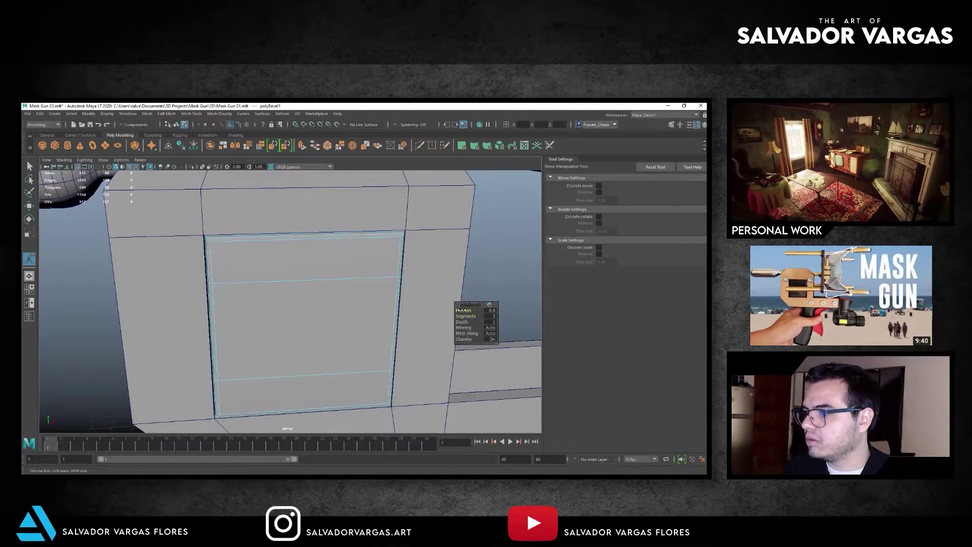
Select the combined gun body mesh and delete its construction history.
{"action": "left_click", "coordinate": [196, 168]}
{"action": "left_click", "coordinate": [118, 229]}
{"action": "mouse_move", "coordinate": [118, 228]}
{"action": "left_mouse_down", "text": "alt"}
{"action": "mouse_move", "coordinate": [382, 256]}
{"action": "mouse_move", "coordinate": [308, 277]}
{"action": "mouse_move", "coordinate": [281, 247]}
{"action": "left_mouse_up", "text": "alt"}
{"action": "left_click", "coordinate": [280, 247]}
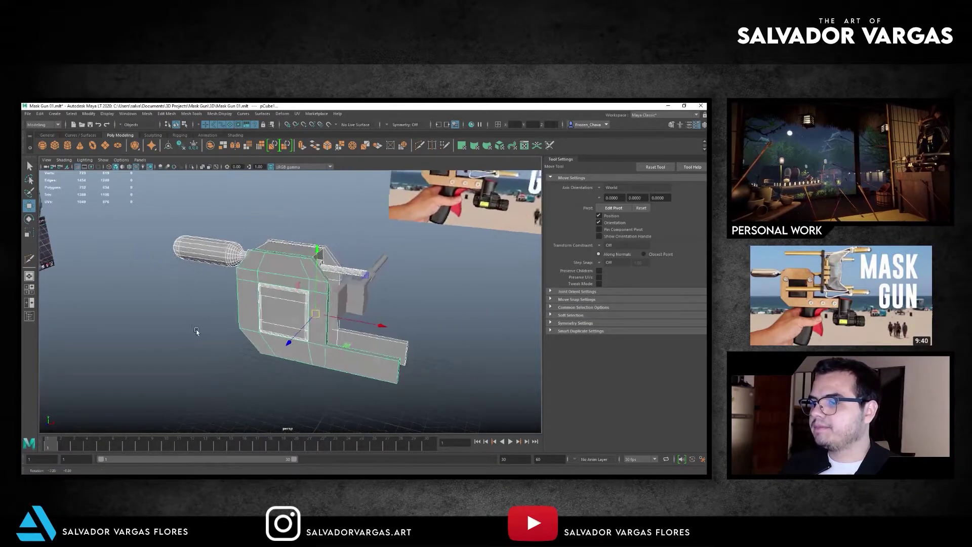
{"action": "left_click_drag", "start_coordinate": [199, 331], "coordinate": [167, 354], "text": "alt"}
{"action": "left_click", "coordinate": [304, 304]}
{"action": "left_click", "coordinate": [40, 113]}
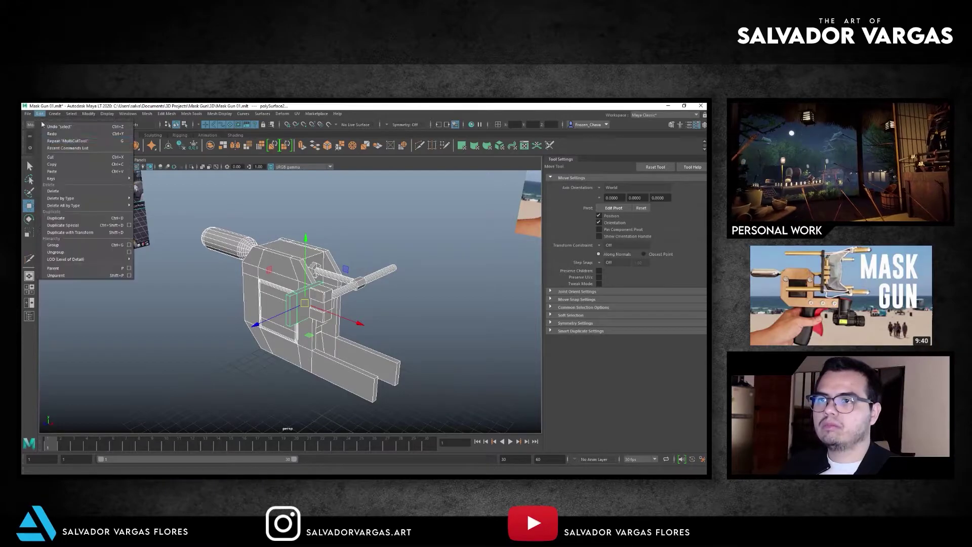
{"action": "left_click", "coordinate": [157, 204]}
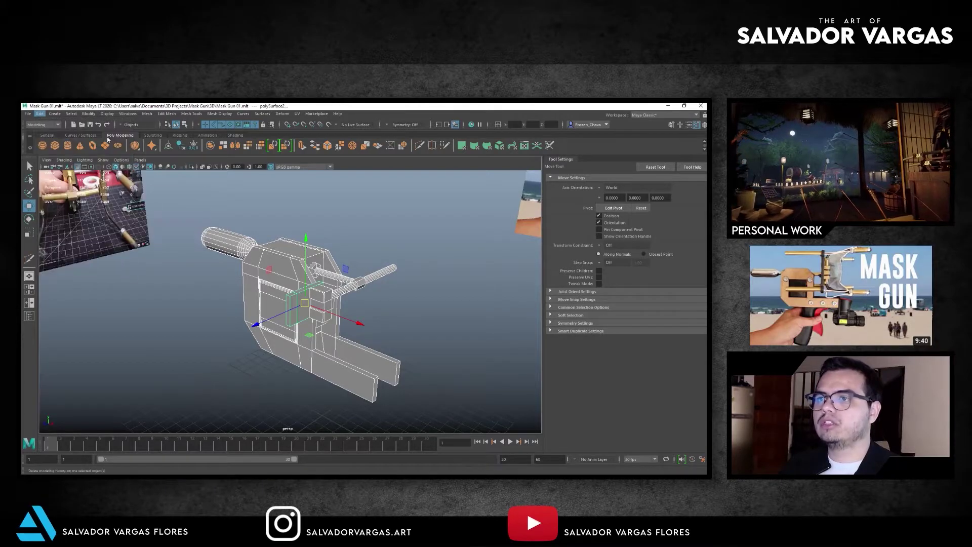
{"action": "left_click", "coordinate": [40, 114]}
{"action": "mouse_move", "coordinate": [68, 198]}
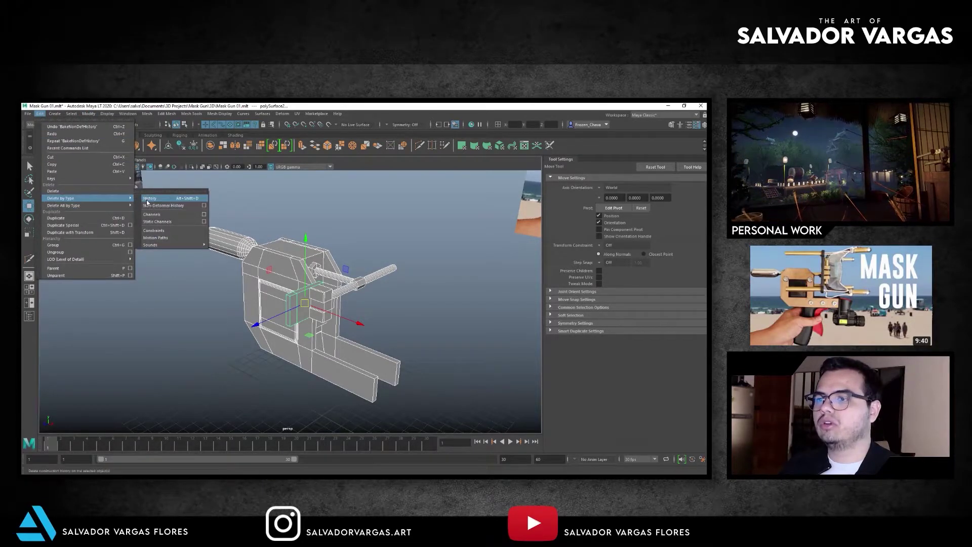
{"action": "left_click", "coordinate": [147, 198]}
Reset the body's transformations and save the scene.
{"action": "left_click", "coordinate": [89, 113]}
{"action": "left_click", "coordinate": [89, 114]}
{"action": "left_click", "coordinate": [97, 140]}
{"action": "left_click", "coordinate": [27, 114]}
{"action": "left_click", "coordinate": [38, 145]}
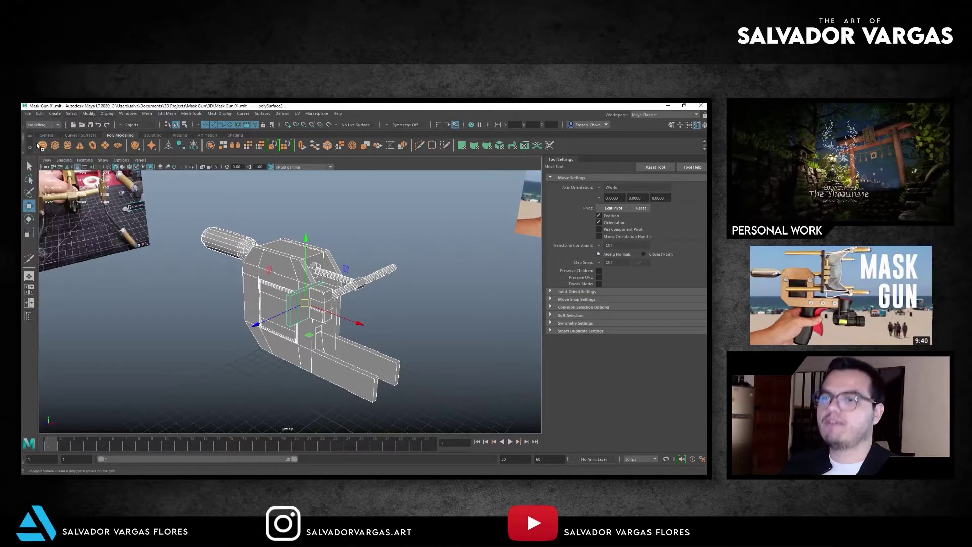
Slide the small box's side vertices along X to make it thinner.
{"action": "key", "text": "f"}
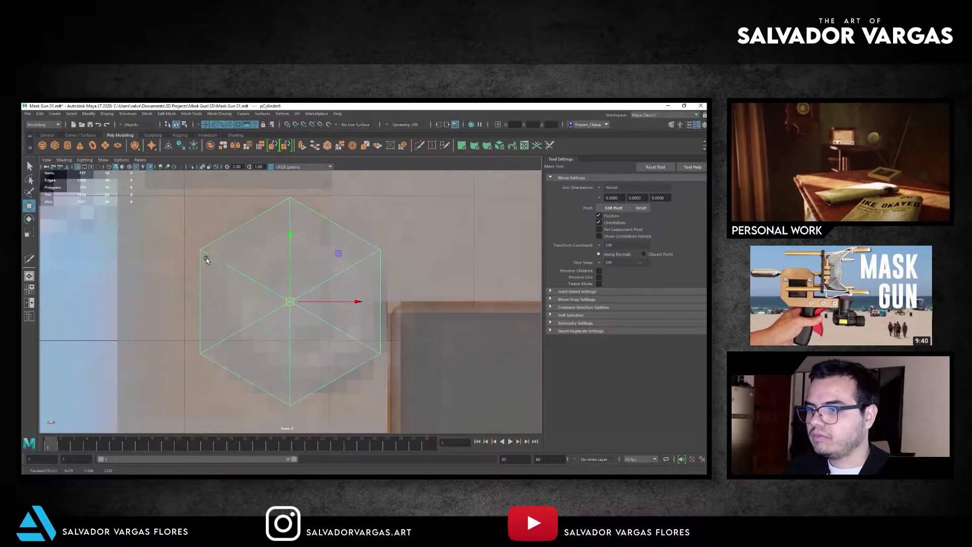
{"action": "scroll", "coordinate": [253, 268], "scroll_direction": "down", "scroll_amount": 3}
{"action": "key", "text": "r"}
{"action": "scroll", "coordinate": [200, 222], "scroll_direction": "down", "scroll_amount": 3}
{"action": "key", "text": "w"}
{"action": "key", "text": "space"}
{"action": "mouse_move", "coordinate": [260, 260]}
{"action": "left_mouse_down", "text": "alt"}
{"action": "mouse_move", "coordinate": [209, 176]}
{"action": "mouse_move", "coordinate": [141, 198]}
{"action": "left_mouse_up", "text": "alt"}
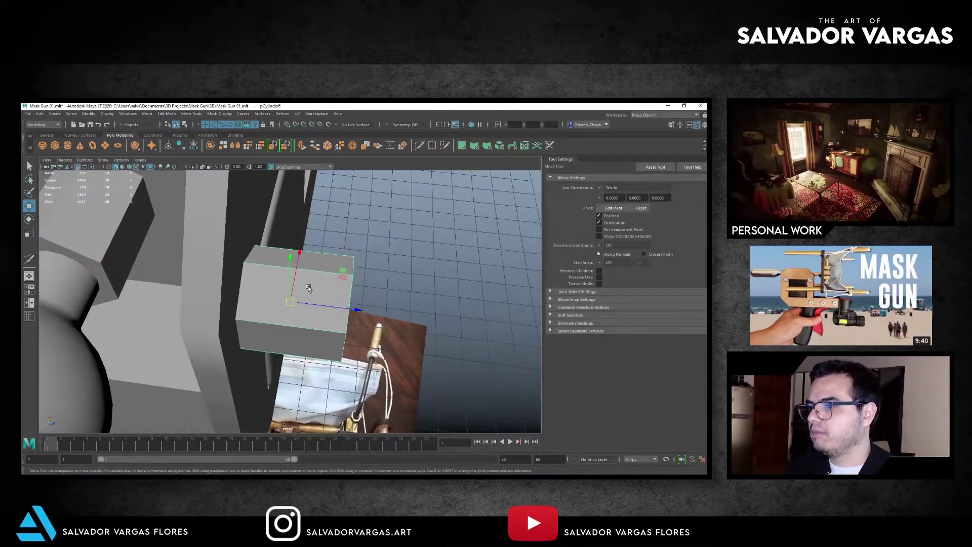
{"action": "left_click_drag", "start_coordinate": [295, 219], "coordinate": [146, 407]}
{"action": "left_click_drag", "start_coordinate": [295, 310], "coordinate": [300, 304]}
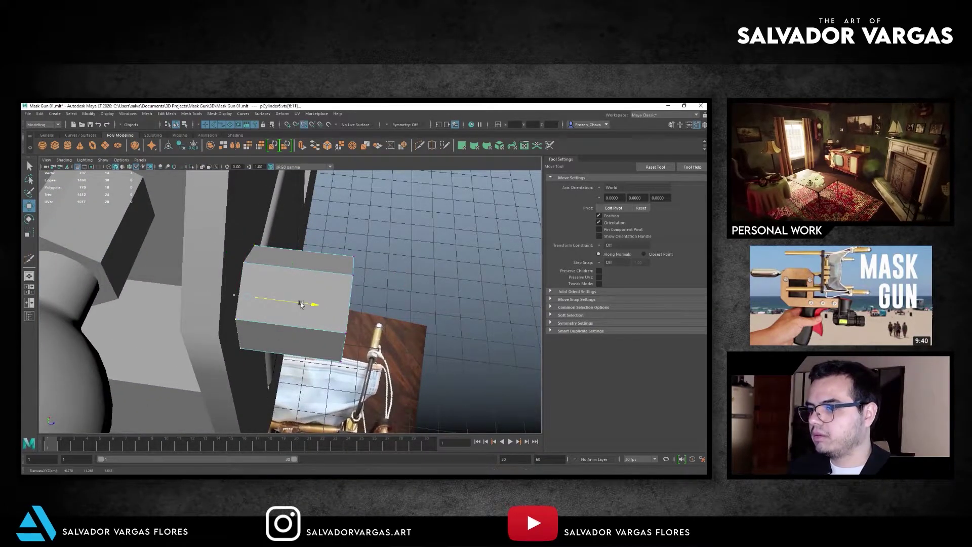
{"action": "left_click_drag", "start_coordinate": [215, 329], "coordinate": [215, 329]}
{"action": "left_click_drag", "start_coordinate": [368, 310], "coordinate": [298, 313]}
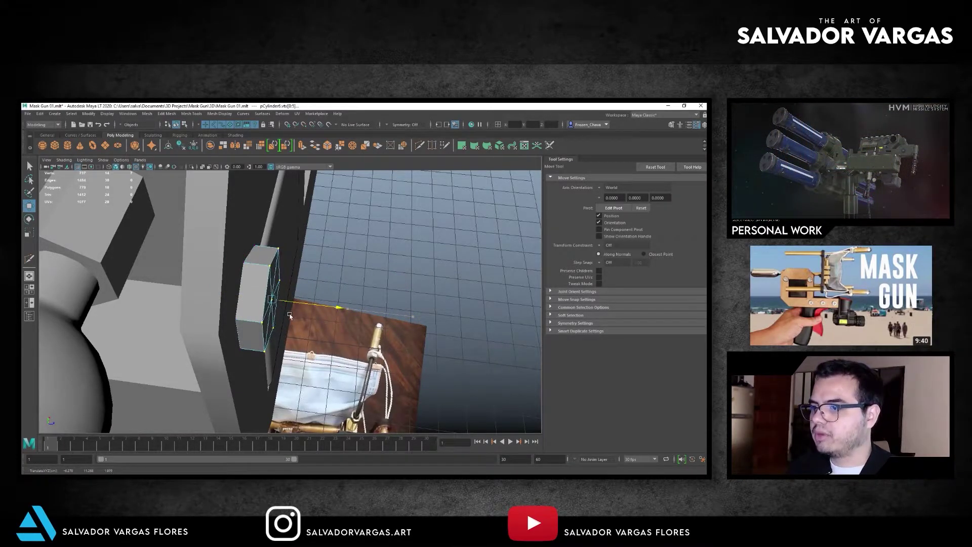
Duplicate the hex bolt and move the copy right along the side panel in front view.
{"action": "mouse_move", "coordinate": [390, 267]}
{"action": "left_mouse_down", "text": "alt"}
{"action": "mouse_move", "coordinate": [367, 254]}
{"action": "mouse_move", "coordinate": [290, 273]}
{"action": "left_mouse_up", "text": "alt"}
{"action": "left_click", "coordinate": [393, 271]}
{"action": "left_click_drag", "start_coordinate": [393, 271], "coordinate": [136, 288], "text": "alt"}
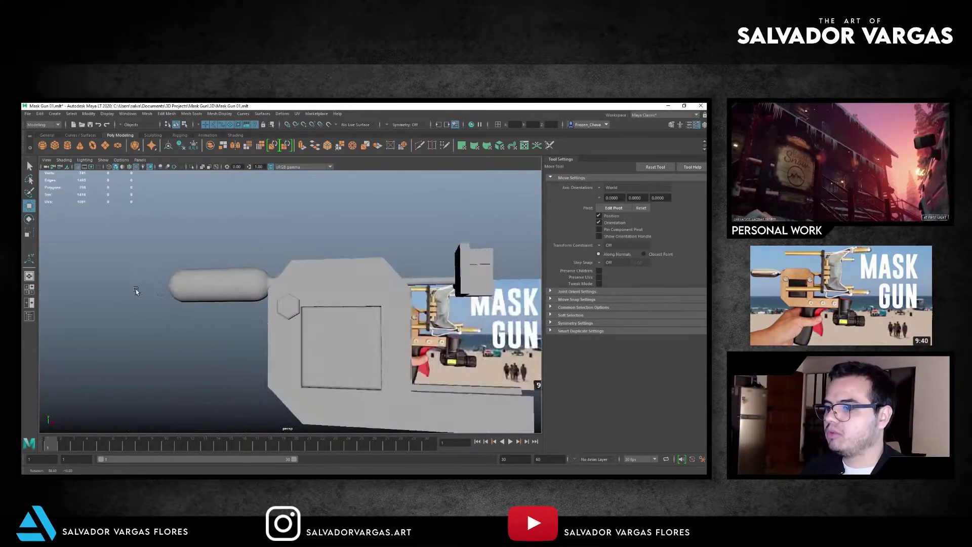
{"action": "key", "text": "space"}
{"action": "left_click_drag", "start_coordinate": [272, 298], "coordinate": [272, 334]}
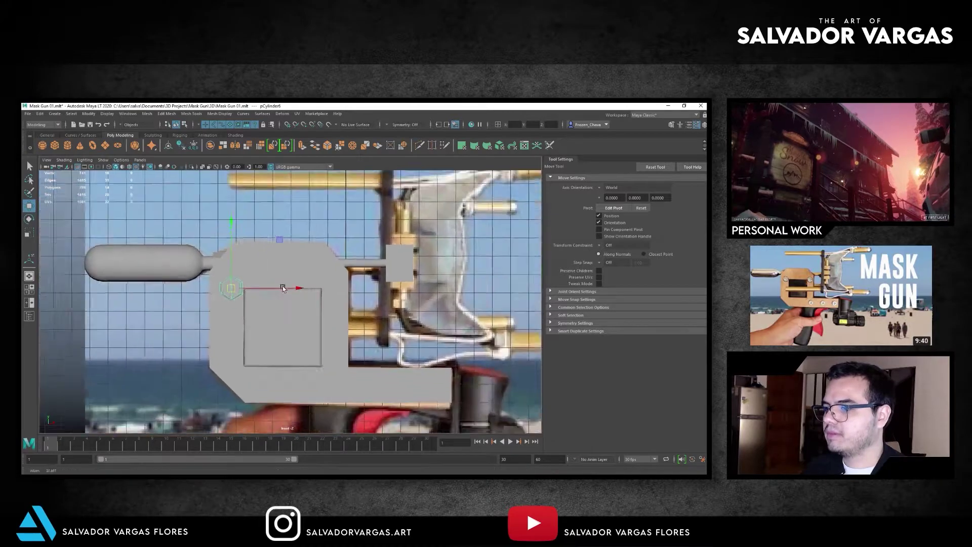
{"action": "scroll", "coordinate": [238, 288], "scroll_direction": "up", "scroll_amount": 3}
{"action": "key", "text": "ctrl+d"}
{"action": "left_click_drag", "start_coordinate": [256, 273], "coordinate": [373, 295]}
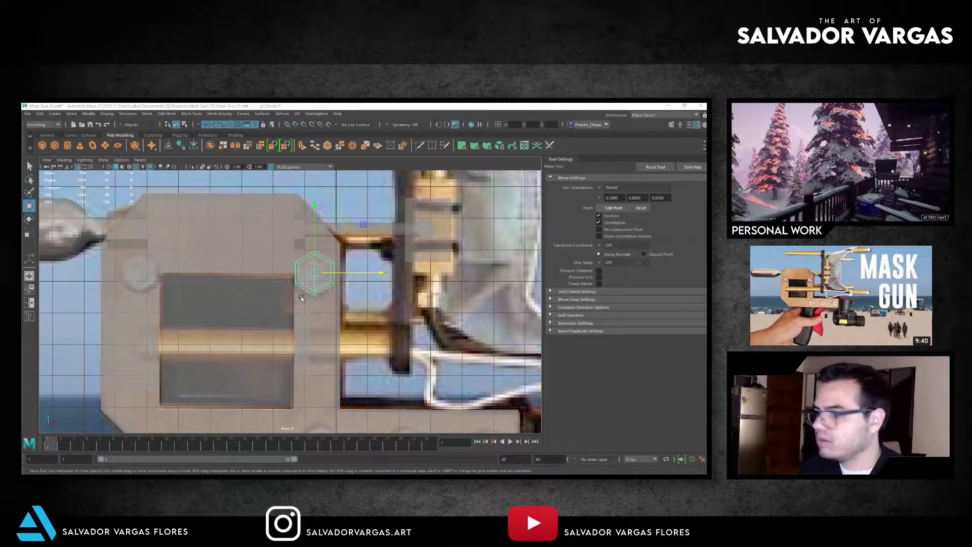
{"action": "left_click_drag", "start_coordinate": [313, 243], "coordinate": [314, 245]}
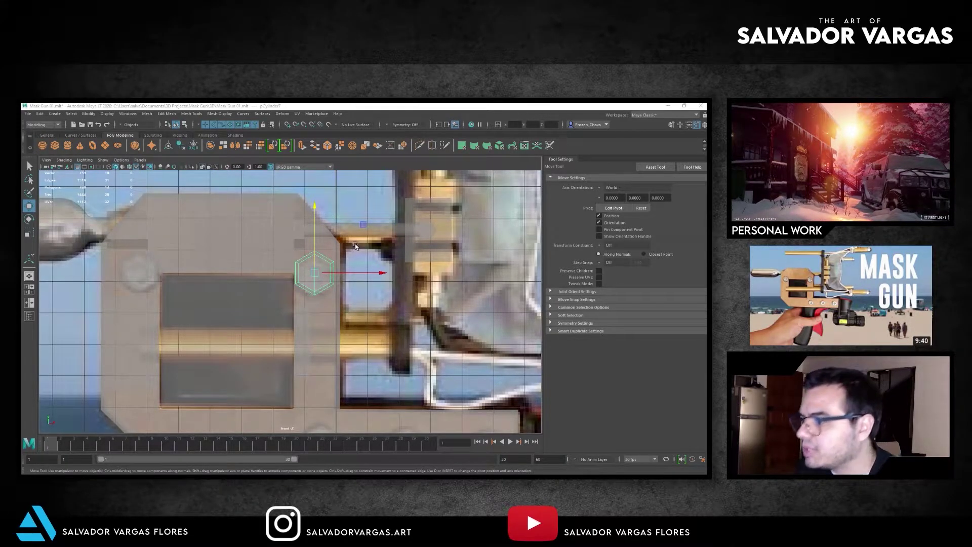
Tilt the duplicated hex bolt by about five degrees.
{"action": "middle_click_drag", "start_coordinate": [356, 247], "coordinate": [366, 258], "text": "alt"}
{"action": "key", "text": "e"}
{"action": "left_click_drag", "start_coordinate": [369, 253], "coordinate": [373, 248]}
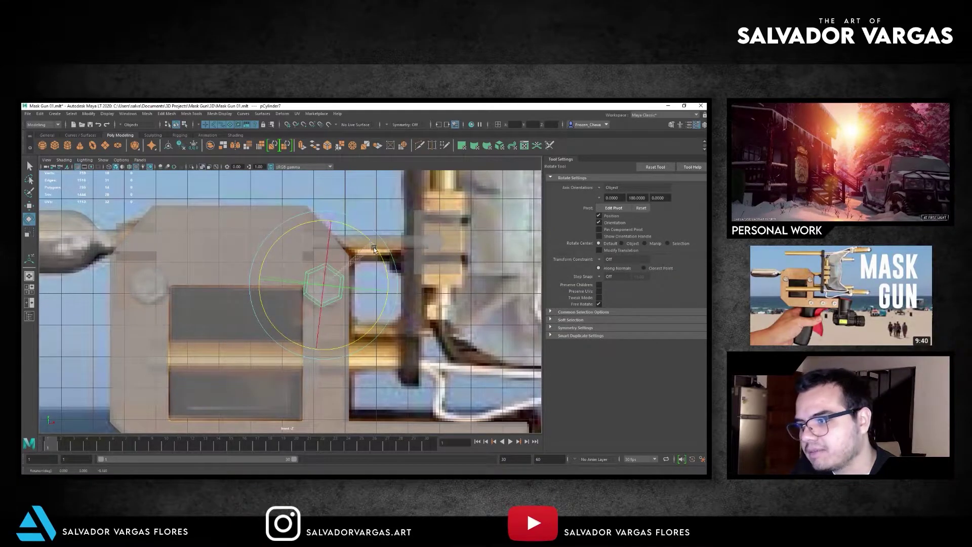
{"action": "key", "text": "w"}
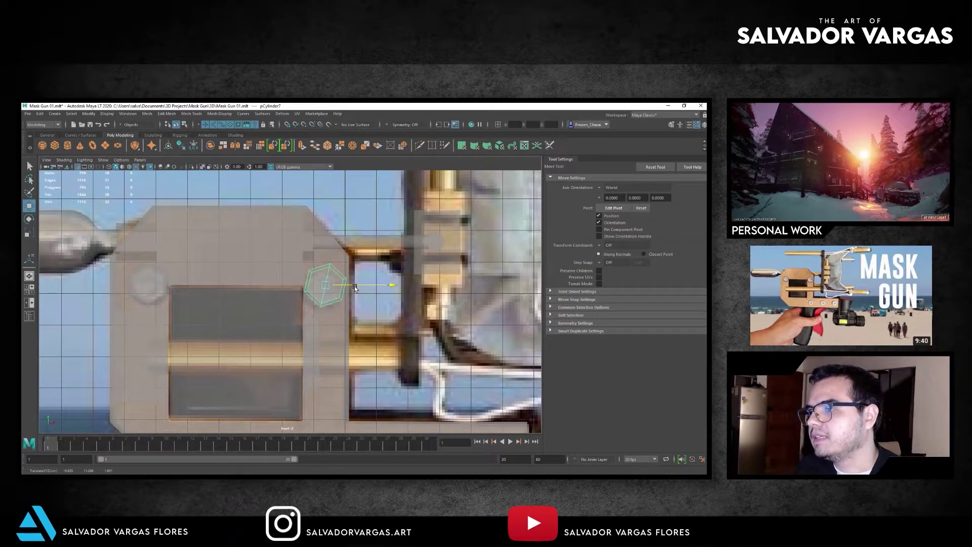
{"action": "key", "text": "space"}
{"action": "key", "text": "f"}
{"action": "mouse_move", "coordinate": [329, 304]}
{"action": "left_mouse_down", "text": "alt"}
{"action": "mouse_move", "coordinate": [360, 323]}
{"action": "mouse_move", "coordinate": [290, 340]}
{"action": "mouse_move", "coordinate": [362, 324]}
{"action": "mouse_move", "coordinate": [334, 301]}
{"action": "mouse_move", "coordinate": [324, 354]}
{"action": "mouse_move", "coordinate": [334, 377]}
{"action": "left_mouse_up", "text": "alt"}
{"action": "left_click", "coordinate": [55, 145]}
Create a shallow polygon cylinder disc and place it over the first reference rivet.
{"action": "scroll", "coordinate": [354, 365], "scroll_direction": "down", "scroll_amount": 5}
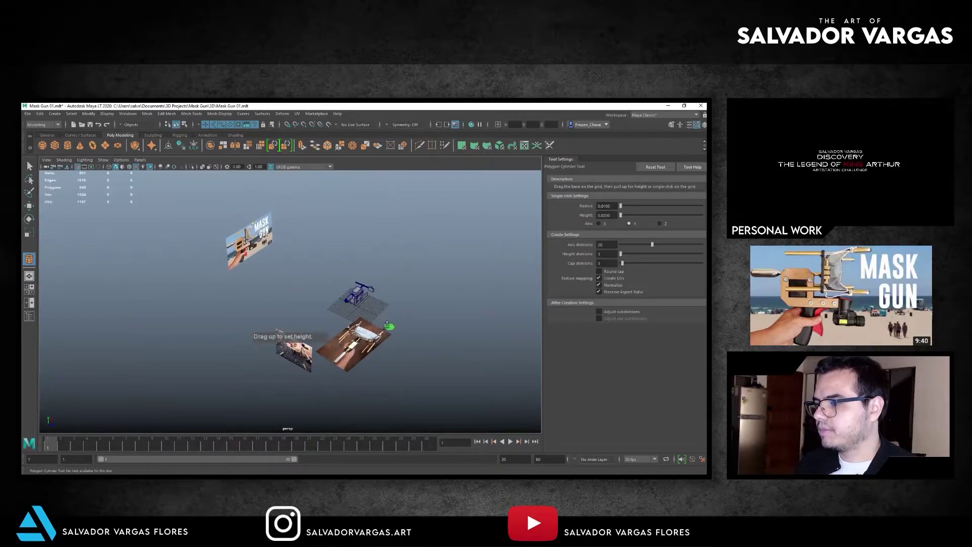
{"action": "left_click_drag", "start_coordinate": [391, 323], "coordinate": [390, 284]}
{"action": "key", "text": "f"}
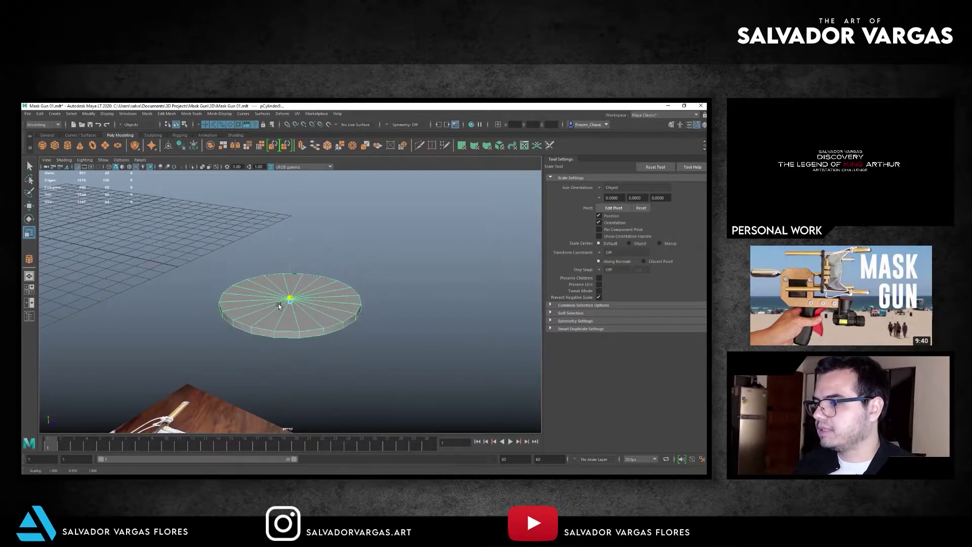
{"action": "key", "text": "w"}
{"action": "left_click", "coordinate": [697, 125]}
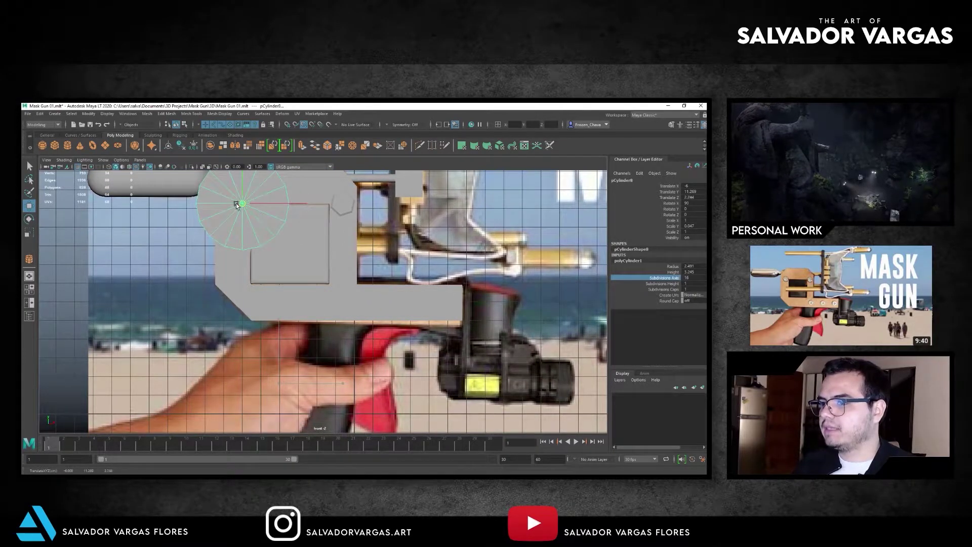
{"action": "left_click_drag", "start_coordinate": [237, 204], "coordinate": [237, 204]}
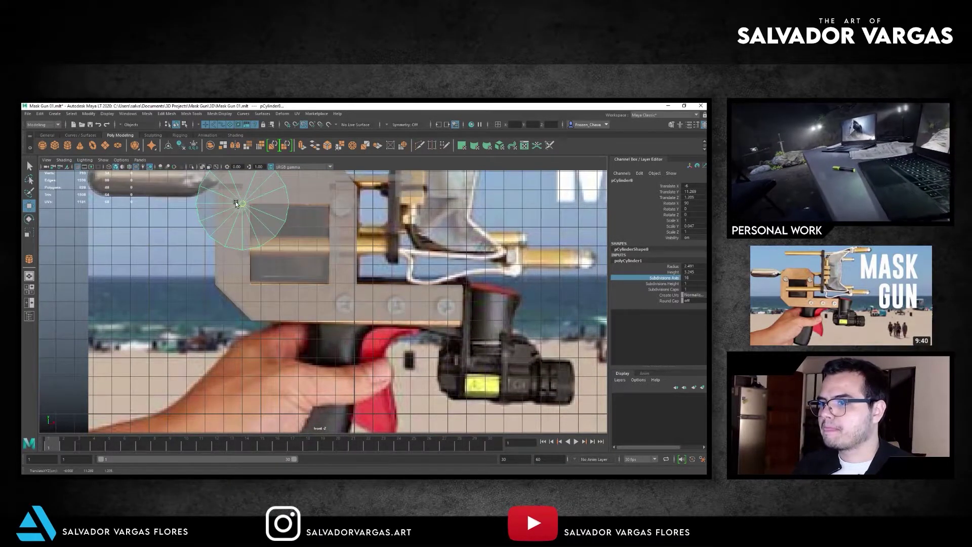
{"action": "left_click_drag", "start_coordinate": [319, 303], "coordinate": [313, 306]}
{"action": "scroll", "coordinate": [314, 303], "scroll_direction": "down", "scroll_amount": 2}
{"action": "scroll", "coordinate": [298, 294], "scroll_direction": "down", "scroll_amount": 2}
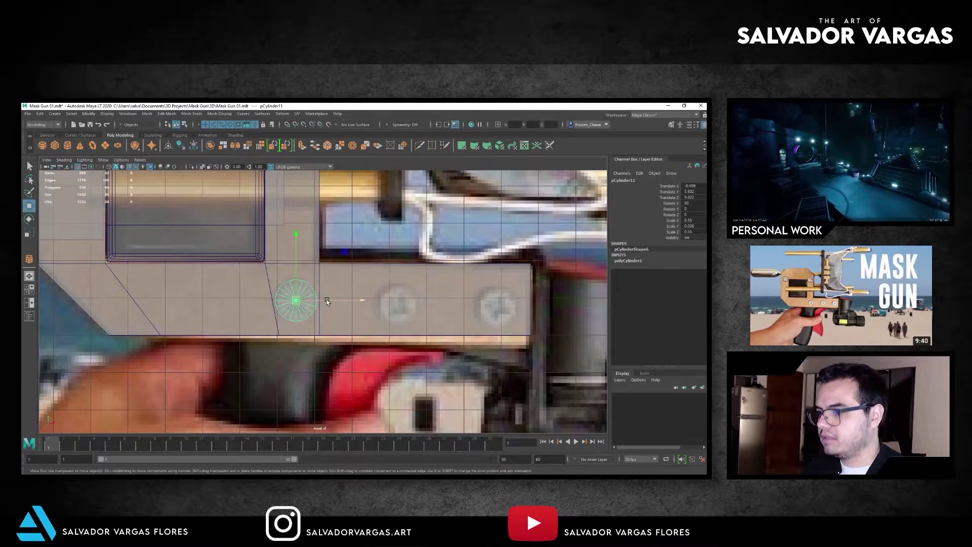
Duplicate the rivet disc twice, spacing the copies right along the rivet row.
{"action": "key", "text": "ctrl+d"}
{"action": "left_click_drag", "start_coordinate": [326, 299], "coordinate": [428, 309]}
{"action": "mouse_move", "coordinate": [421, 306]}
{"action": "middle_mouse_down", "text": "alt"}
{"action": "mouse_move", "coordinate": [347, 286]}
{"action": "mouse_move", "coordinate": [440, 311]}
{"action": "middle_mouse_up", "text": "alt"}
{"action": "key", "text": "ctrl+d"}
{"action": "left_click_drag", "start_coordinate": [444, 312], "coordinate": [444, 278]}
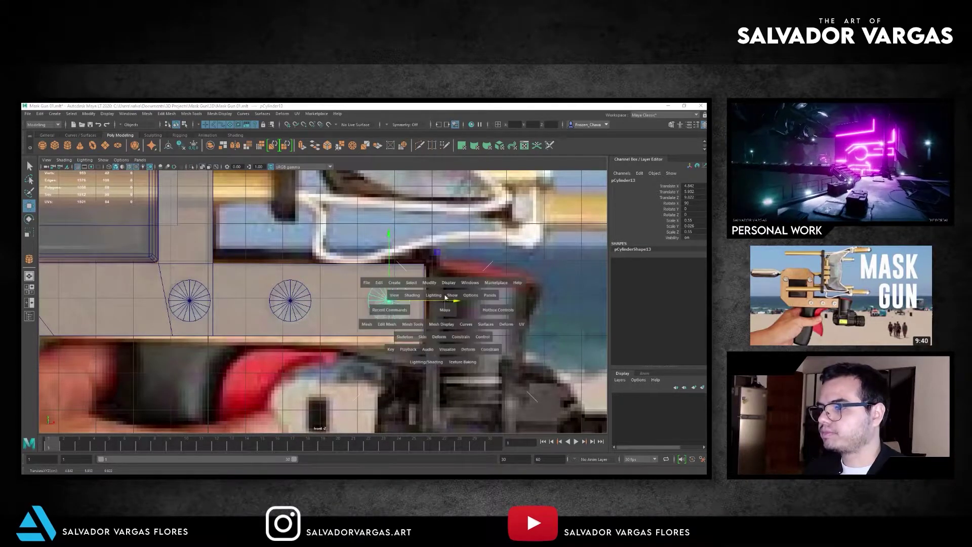
{"action": "key", "text": "f"}
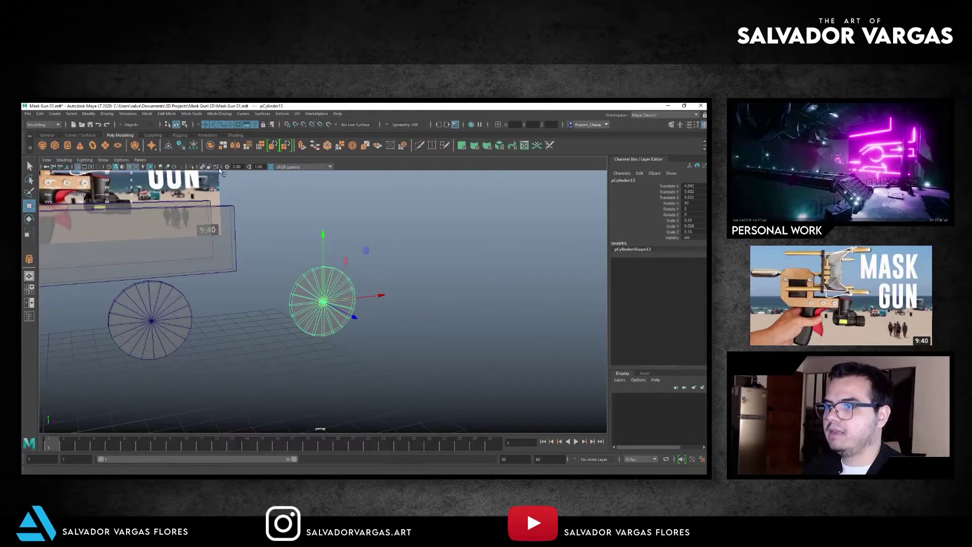
{"action": "left_click_drag", "start_coordinate": [213, 192], "coordinate": [287, 253], "text": "alt"}
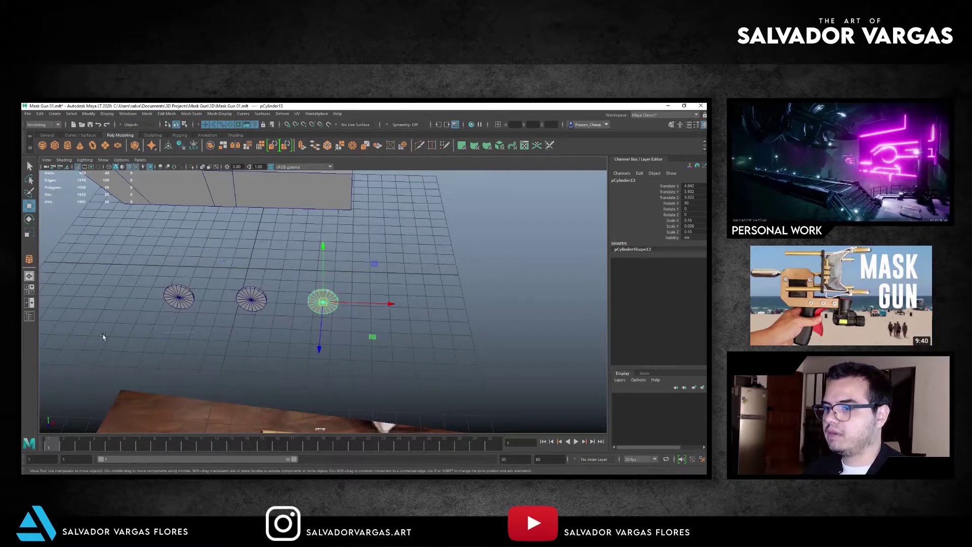
Select all three rivet discs and push them onto the body block.
{"action": "left_click_drag", "start_coordinate": [103, 337], "coordinate": [349, 279]}
{"action": "key", "text": "r"}
{"action": "mouse_move", "coordinate": [195, 330]}
{"action": "left_mouse_down", "text": "alt"}
{"action": "mouse_move", "coordinate": [368, 398]}
{"action": "mouse_move", "coordinate": [92, 362]}
{"action": "mouse_move", "coordinate": [331, 356]}
{"action": "left_mouse_up", "text": "alt"}
{"action": "key", "text": "w"}
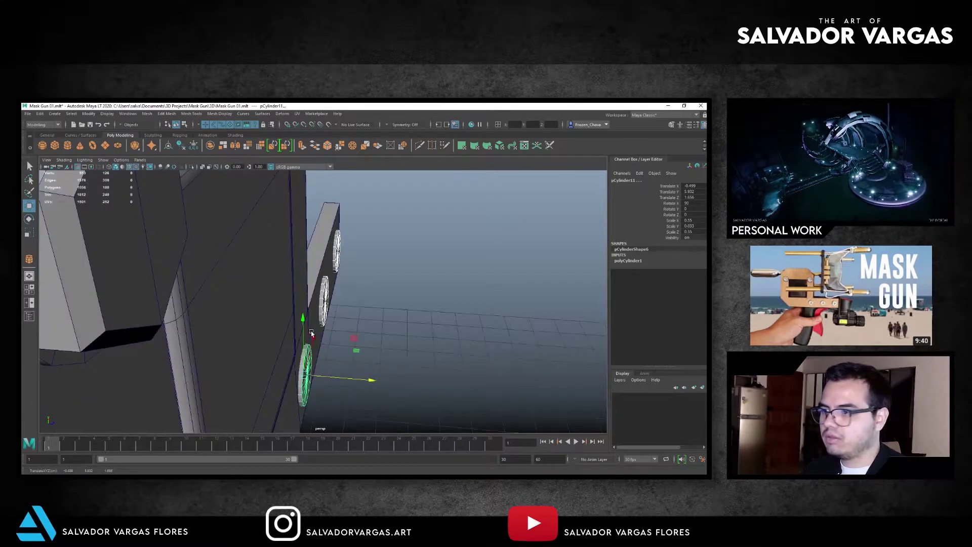
{"action": "left_click", "coordinate": [319, 405]}
Extrude the front plate's end face and pull it up along Z into a tall strip.
{"action": "key", "text": "a"}
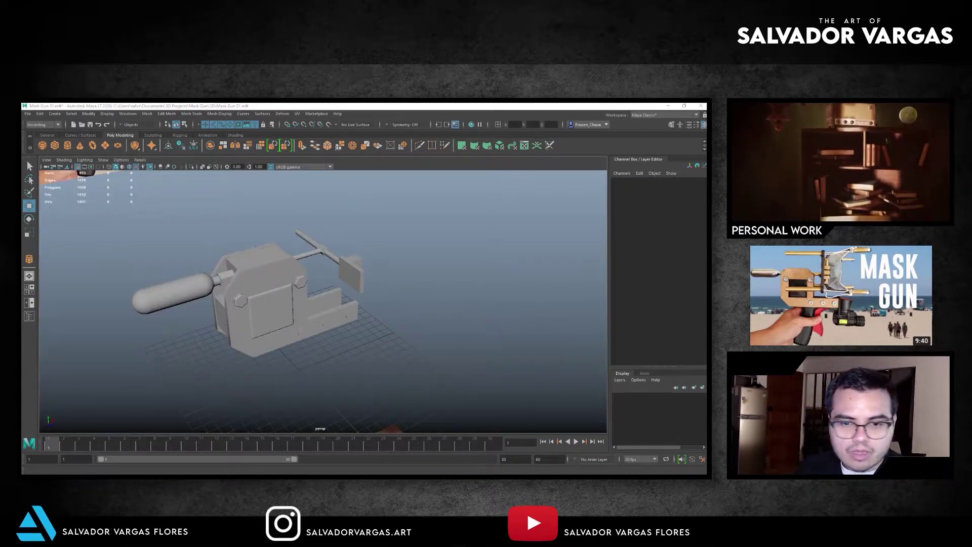
{"action": "left_click", "coordinate": [340, 274]}
{"action": "key", "text": "f"}
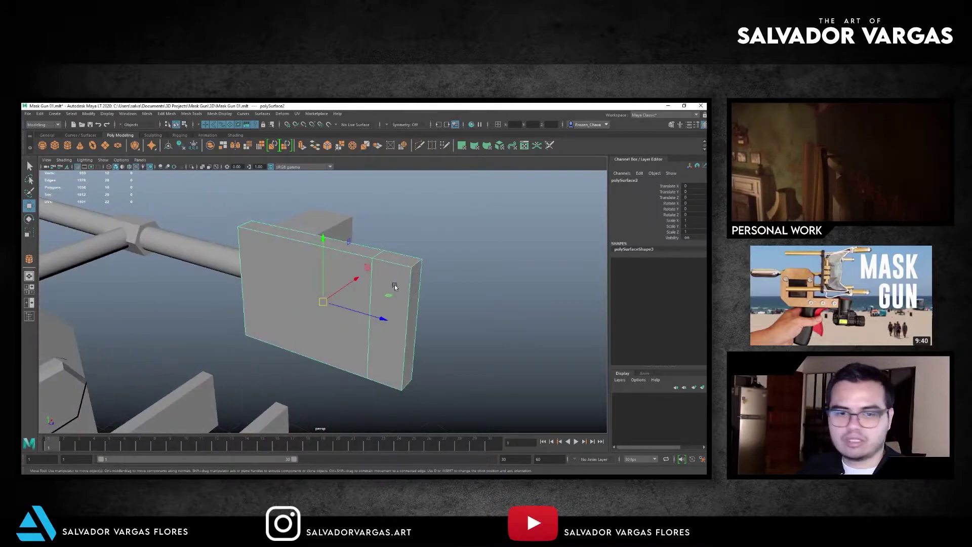
{"action": "right_click_drag", "start_coordinate": [348, 283], "coordinate": [349, 299]}
{"action": "left_click", "coordinate": [395, 256]}
{"action": "mouse_move", "coordinate": [394, 256]}
{"action": "left_mouse_down", "text": "alt"}
{"action": "mouse_move", "coordinate": [401, 304]}
{"action": "mouse_move", "coordinate": [266, 245]}
{"action": "left_mouse_up", "text": "alt"}
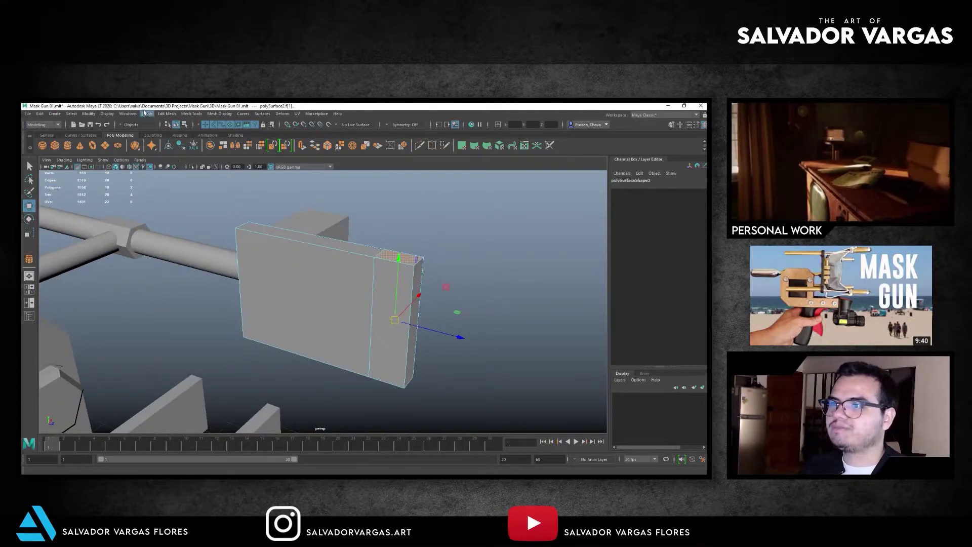
{"action": "left_click", "coordinate": [128, 113]}
{"action": "left_click", "coordinate": [172, 182]}
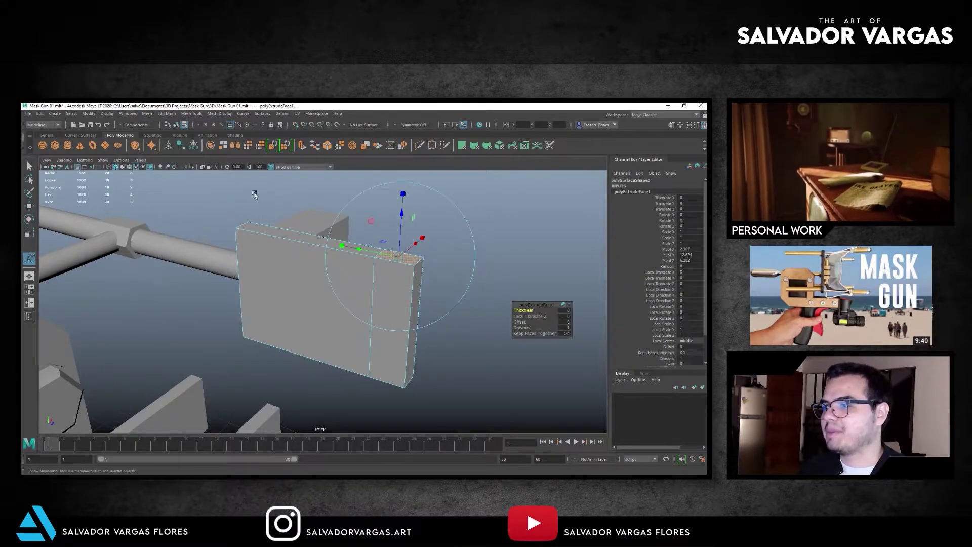
{"action": "left_click_drag", "start_coordinate": [237, 196], "coordinate": [404, 253], "text": "alt"}
{"action": "mouse_move", "coordinate": [350, 240]}
{"action": "left_mouse_down"}
{"action": "mouse_move", "coordinate": [350, 223]}
{"action": "mouse_move", "coordinate": [304, 238]}
{"action": "mouse_move", "coordinate": [317, 243]}
{"action": "left_mouse_up"}
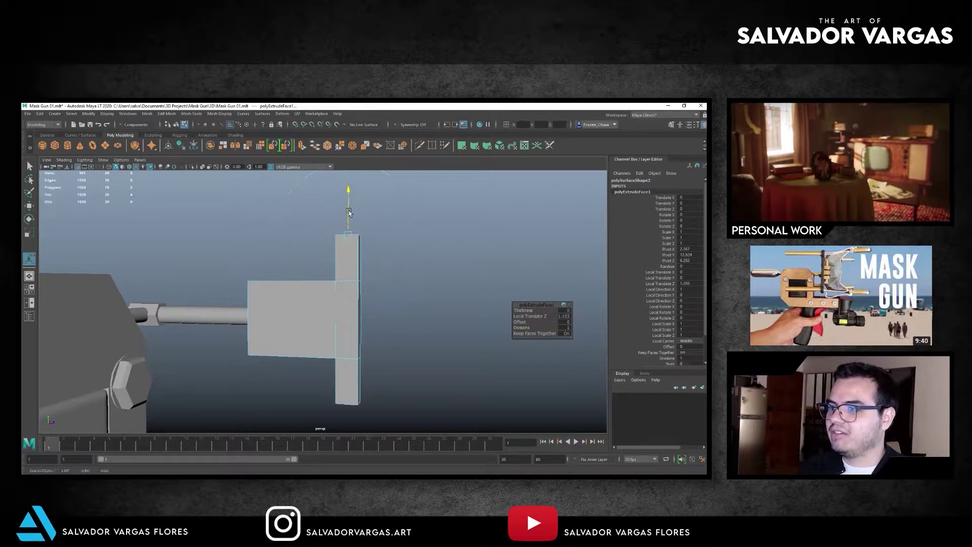
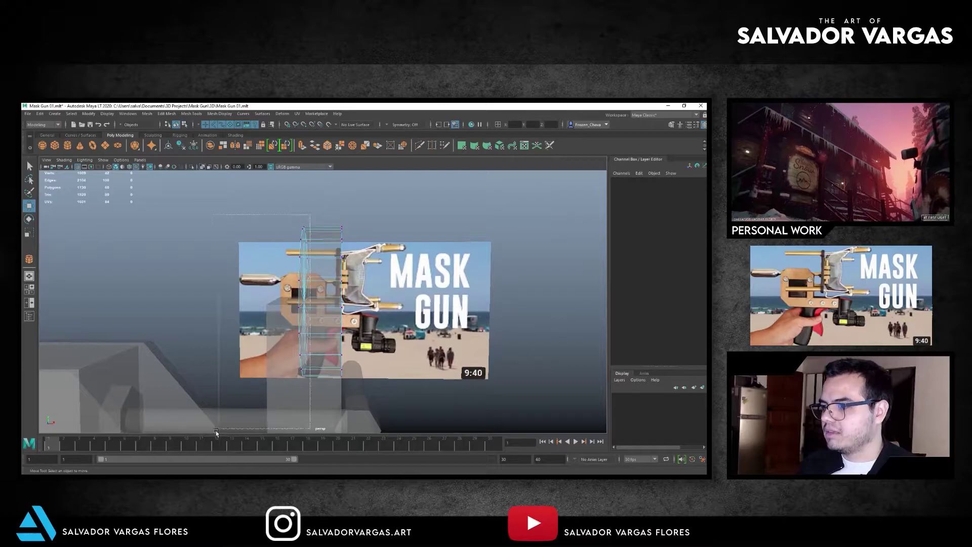
Select the cylinder disc's vertices, then orbit around the bracket arm to inspect it.
{"action": "left_click_drag", "start_coordinate": [216, 432], "coordinate": [216, 430]}
{"action": "left_click_drag", "start_coordinate": [216, 430], "coordinate": [306, 285], "text": "alt"}
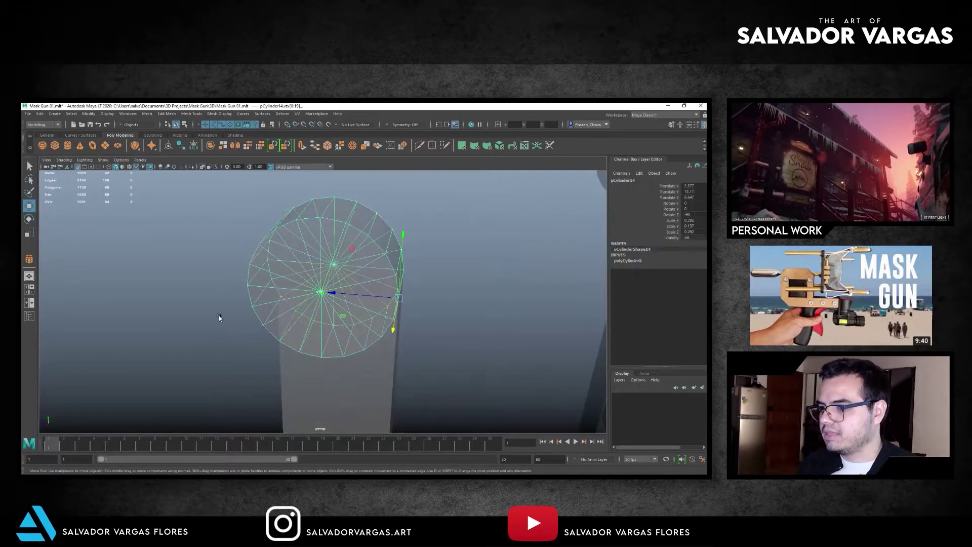
{"action": "left_click", "coordinate": [218, 315]}
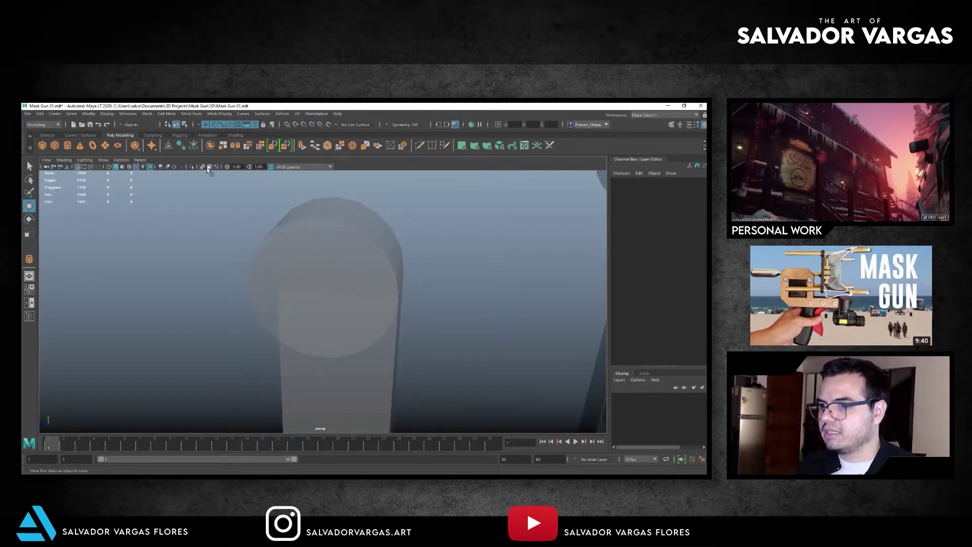
{"action": "left_click_drag", "start_coordinate": [206, 167], "coordinate": [280, 241], "text": "alt"}
{"action": "mouse_move", "coordinate": [217, 300]}
{"action": "left_mouse_down", "text": "alt"}
{"action": "mouse_move", "coordinate": [249, 302]}
{"action": "mouse_move", "coordinate": [253, 278]}
{"action": "mouse_move", "coordinate": [243, 284]}
{"action": "left_mouse_up", "text": "alt"}
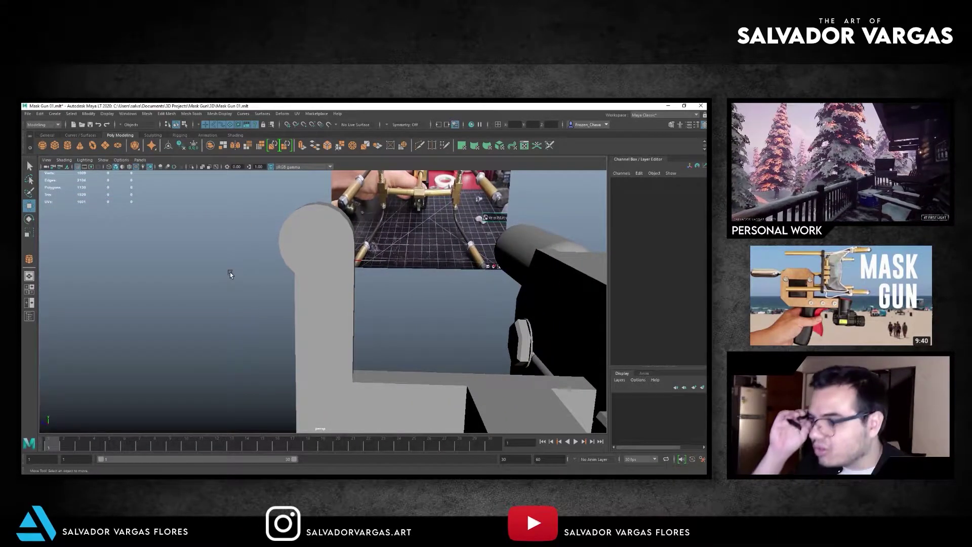
{"action": "mouse_move", "coordinate": [230, 272]}
{"action": "left_mouse_down", "text": "alt"}
{"action": "mouse_move", "coordinate": [287, 303]}
{"action": "mouse_move", "coordinate": [339, 309]}
{"action": "mouse_move", "coordinate": [268, 267]}
{"action": "left_mouse_up", "text": "alt"}
{"action": "scroll", "coordinate": [268, 267], "scroll_direction": "up", "scroll_amount": 5}
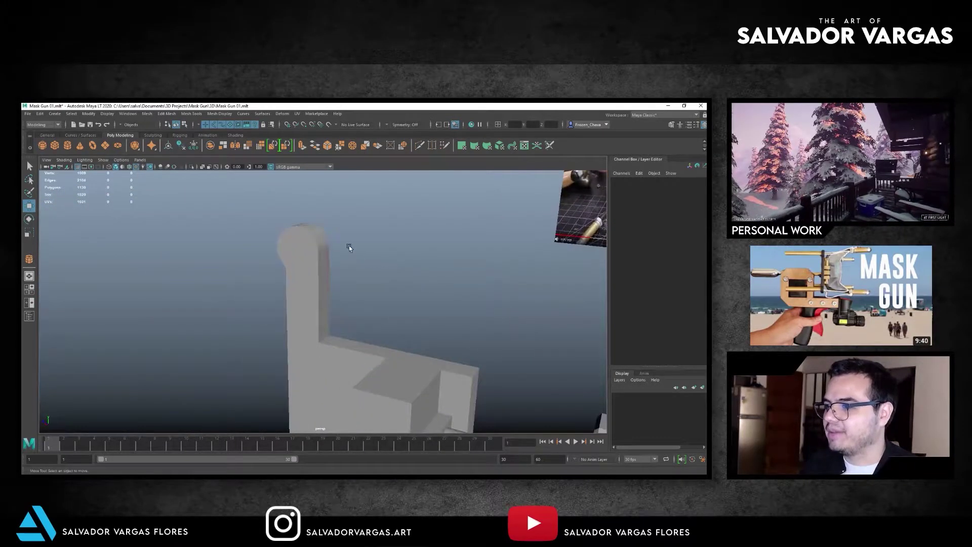
Select the round disc, the pair of vertices at the arm's top, and its top face.
{"action": "left_click", "coordinate": [326, 243]}
{"action": "mouse_move", "coordinate": [326, 243]}
{"action": "left_mouse_down", "text": "alt"}
{"action": "mouse_move", "coordinate": [304, 238]}
{"action": "mouse_move", "coordinate": [315, 217]}
{"action": "mouse_move", "coordinate": [296, 317]}
{"action": "left_mouse_up", "text": "alt"}
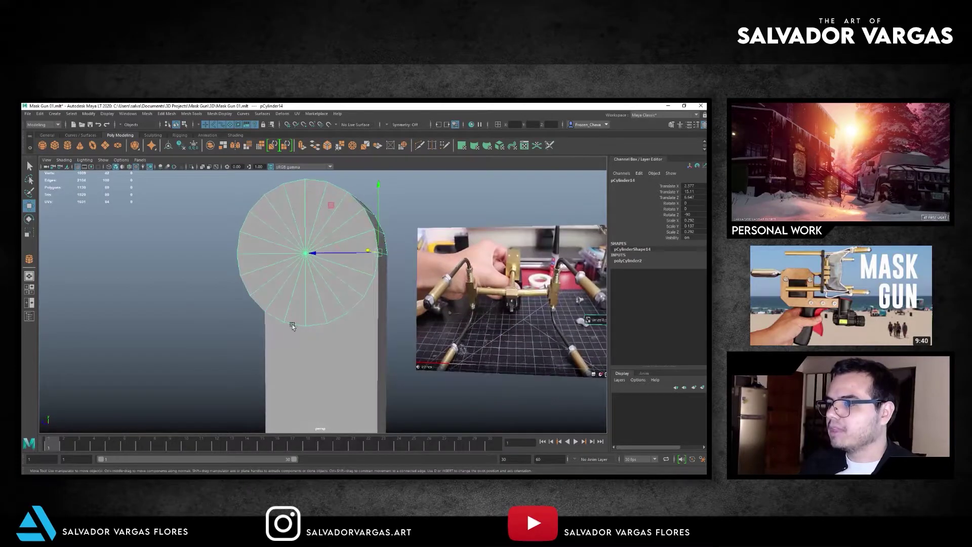
{"action": "mouse_move", "coordinate": [293, 336]}
{"action": "left_mouse_down", "text": "alt"}
{"action": "mouse_move", "coordinate": [248, 254]}
{"action": "mouse_move", "coordinate": [265, 299]}
{"action": "left_mouse_up", "text": "alt"}
{"action": "left_click", "coordinate": [305, 238]}
{"action": "mouse_move", "coordinate": [305, 238]}
{"action": "left_mouse_down", "text": "alt"}
{"action": "mouse_move", "coordinate": [237, 301]}
{"action": "mouse_move", "coordinate": [277, 323]}
{"action": "mouse_move", "coordinate": [284, 311]}
{"action": "mouse_move", "coordinate": [268, 320]}
{"action": "left_mouse_up", "text": "alt"}
{"action": "left_click", "coordinate": [250, 248]}
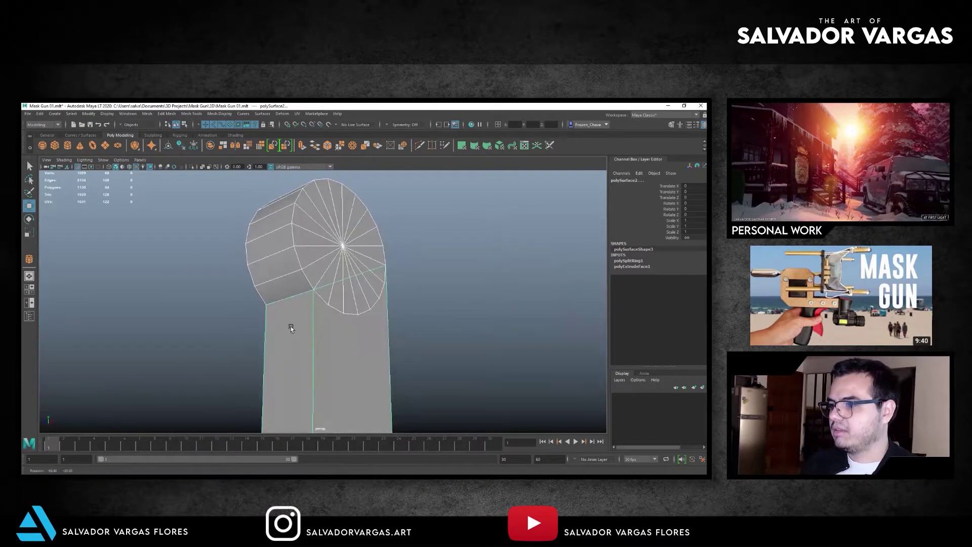
Isolate the bracket arm and delete its selected top face.
{"action": "key", "text": "ctrl+1"}
{"action": "key", "text": "Delete"}
{"action": "left_click", "coordinate": [39, 113]}
{"action": "left_click", "coordinate": [99, 215]}
{"action": "mouse_move", "coordinate": [100, 216]}
{"action": "left_mouse_down", "text": "alt"}
{"action": "mouse_move", "coordinate": [208, 296]}
{"action": "mouse_move", "coordinate": [223, 266]}
{"action": "left_mouse_up", "text": "alt"}
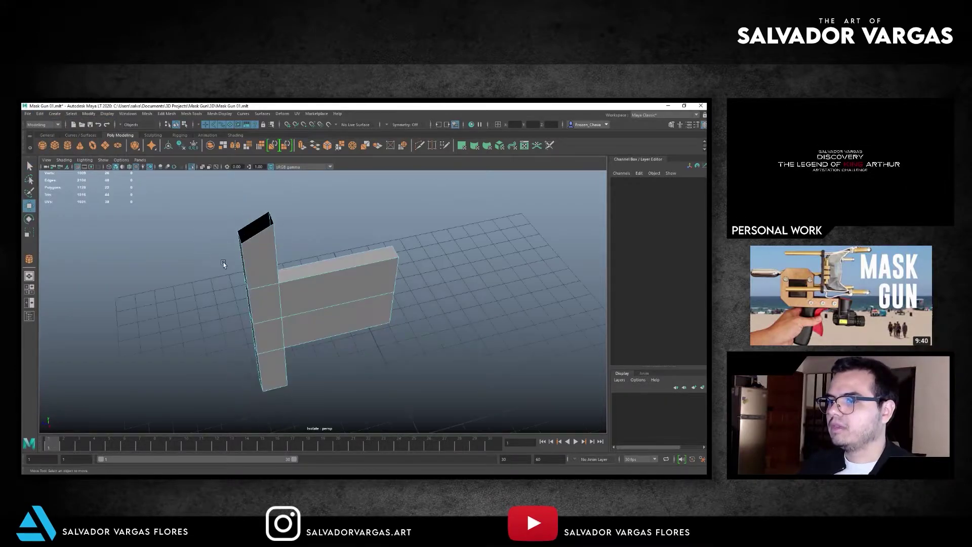
Insert two edge loops on the bracket arm with Insert Edge Loop.
{"action": "left_click", "coordinate": [253, 276]}
{"action": "left_click", "coordinate": [192, 114]}
{"action": "left_click", "coordinate": [202, 168]}
{"action": "left_click", "coordinate": [258, 238]}
{"action": "mouse_move", "coordinate": [255, 227]}
{"action": "left_mouse_down", "text": "alt"}
{"action": "mouse_move", "coordinate": [336, 191]}
{"action": "mouse_move", "coordinate": [280, 246]}
{"action": "left_mouse_up", "text": "alt"}
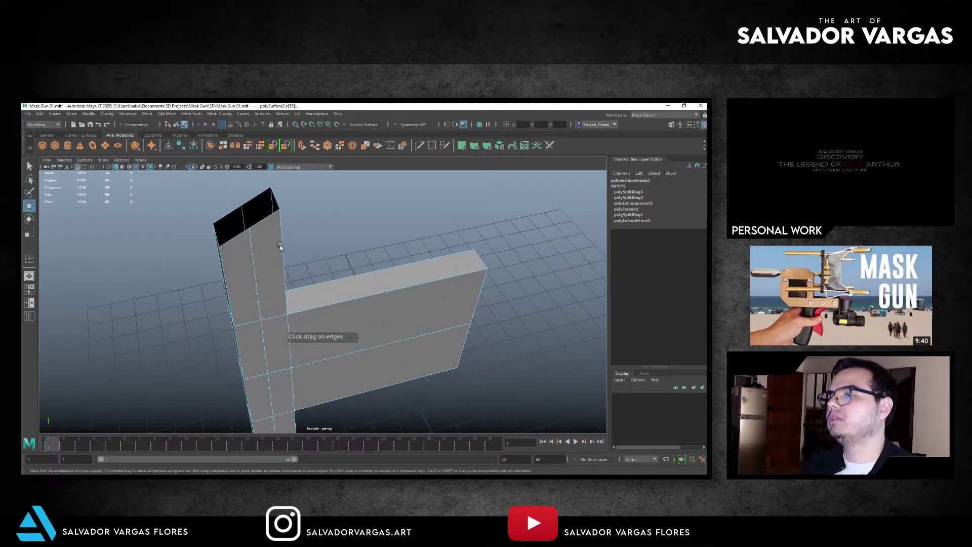
{"action": "right_click_drag", "start_coordinate": [306, 206], "coordinate": [305, 206]}
{"action": "mouse_move", "coordinate": [193, 181]}
{"action": "left_mouse_down", "text": "alt"}
{"action": "mouse_move", "coordinate": [223, 198]}
{"action": "mouse_move", "coordinate": [185, 244]}
{"action": "left_mouse_up", "text": "alt"}
{"action": "scroll", "coordinate": [185, 244], "scroll_direction": "down", "scroll_amount": 3}
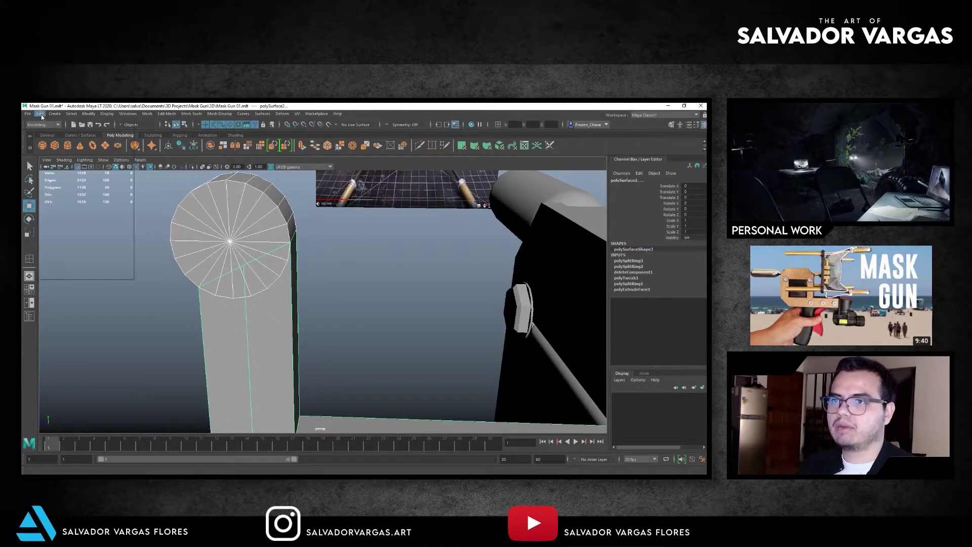
Delete the arm's history and boolean-union the disc with the arm.
{"action": "left_click", "coordinate": [39, 113]}
{"action": "left_click", "coordinate": [152, 205]}
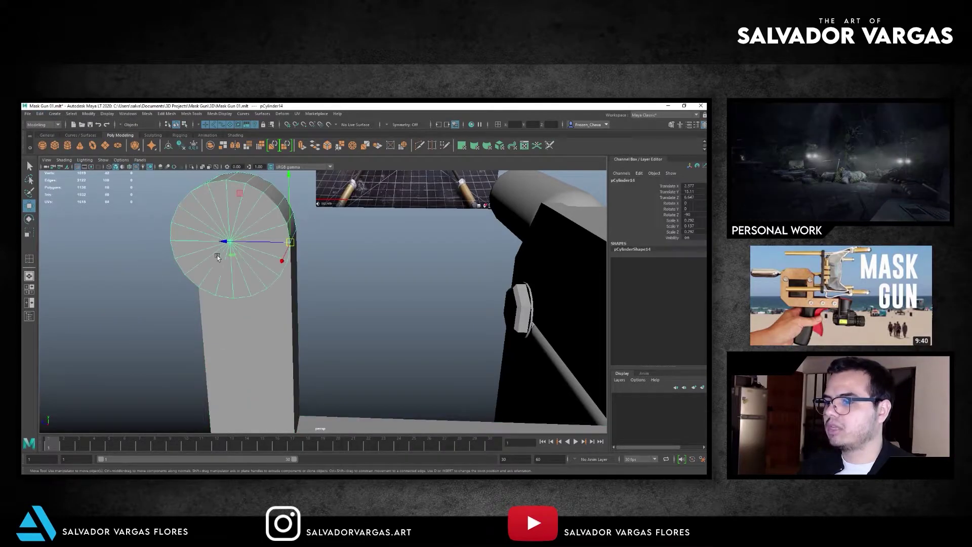
{"action": "left_click", "coordinate": [146, 113]}
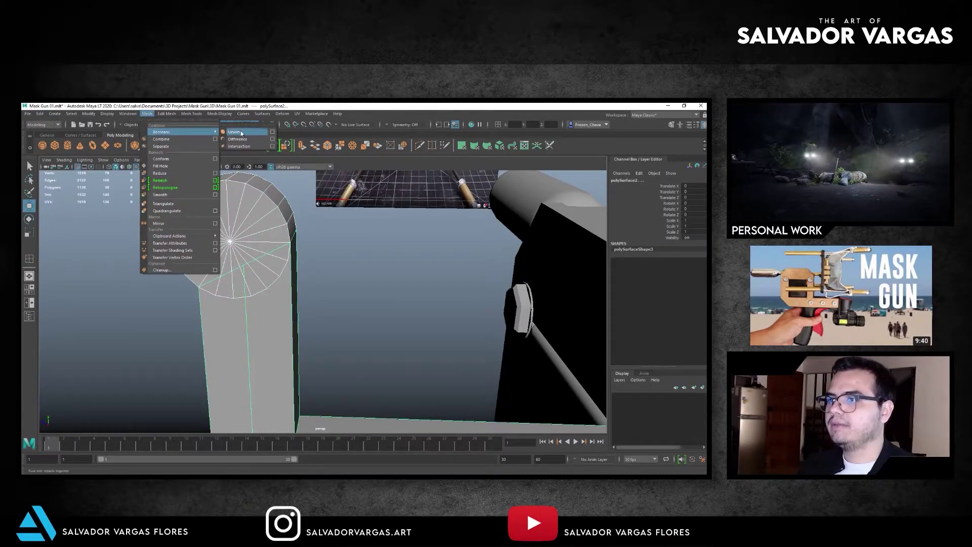
{"action": "left_click", "coordinate": [248, 132]}
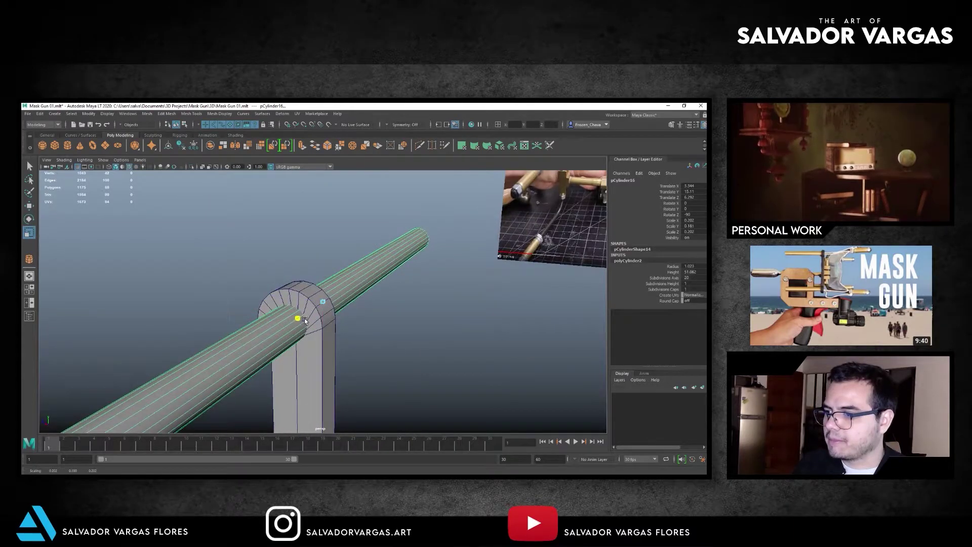
Shorten the horizontal rod and orbit to a side view of it.
{"action": "mouse_move", "coordinate": [313, 312]}
{"action": "left_mouse_down"}
{"action": "mouse_move", "coordinate": [258, 338]}
{"action": "mouse_move", "coordinate": [325, 316]}
{"action": "mouse_move", "coordinate": [302, 273]}
{"action": "left_mouse_up"}
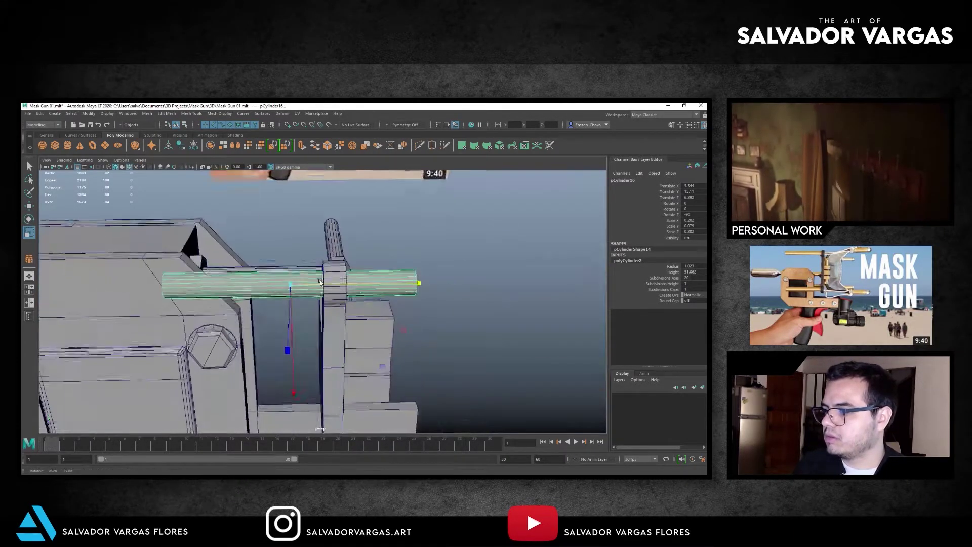
{"action": "mouse_move", "coordinate": [324, 290]}
{"action": "left_mouse_down", "text": "alt"}
{"action": "mouse_move", "coordinate": [296, 295]}
{"action": "mouse_move", "coordinate": [303, 277]}
{"action": "left_mouse_up", "text": "alt"}
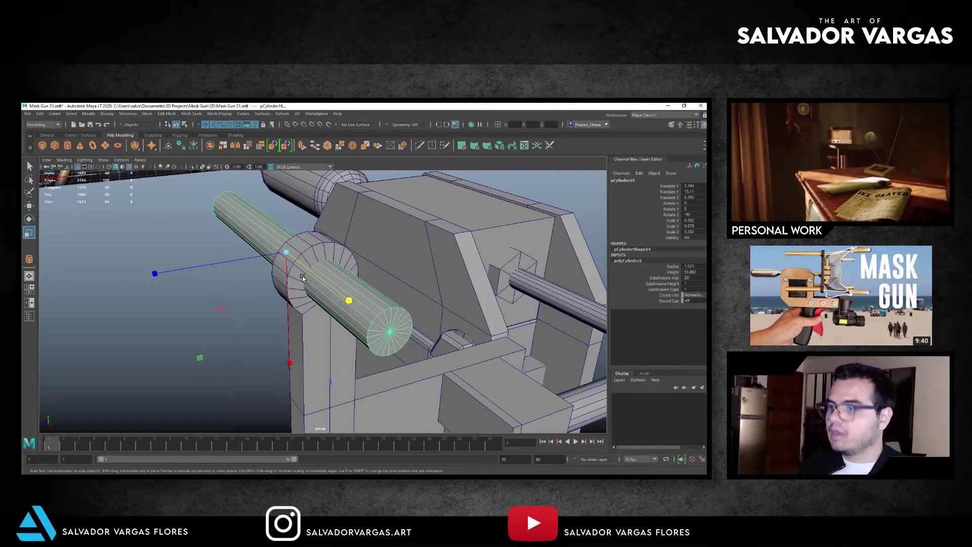
{"action": "left_click_drag", "start_coordinate": [303, 278], "coordinate": [317, 238], "text": "alt"}
{"action": "key", "text": "w"}
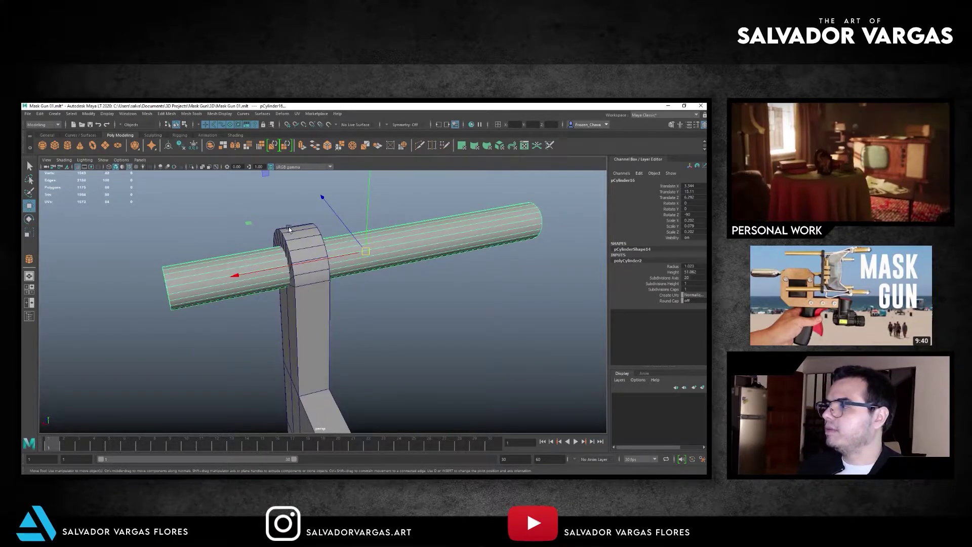
Delete the bracket arm's construction history.
{"action": "left_click", "coordinate": [289, 229]}
{"action": "left_click", "coordinate": [39, 113]}
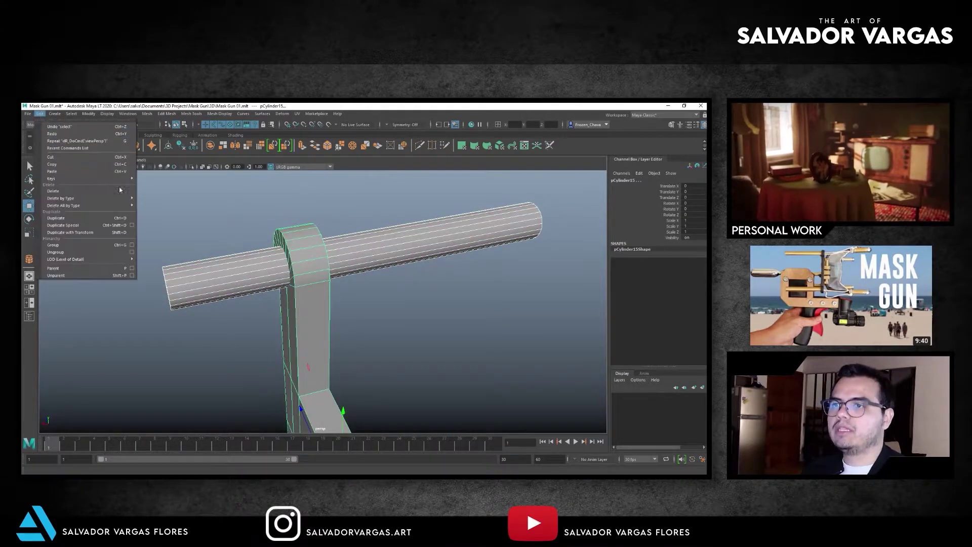
{"action": "left_click", "coordinate": [157, 198]}
{"action": "left_click", "coordinate": [206, 228]}
Boolean-union the rod with the bracket and delete the rod section left of it.
{"action": "left_click", "coordinate": [273, 250]}
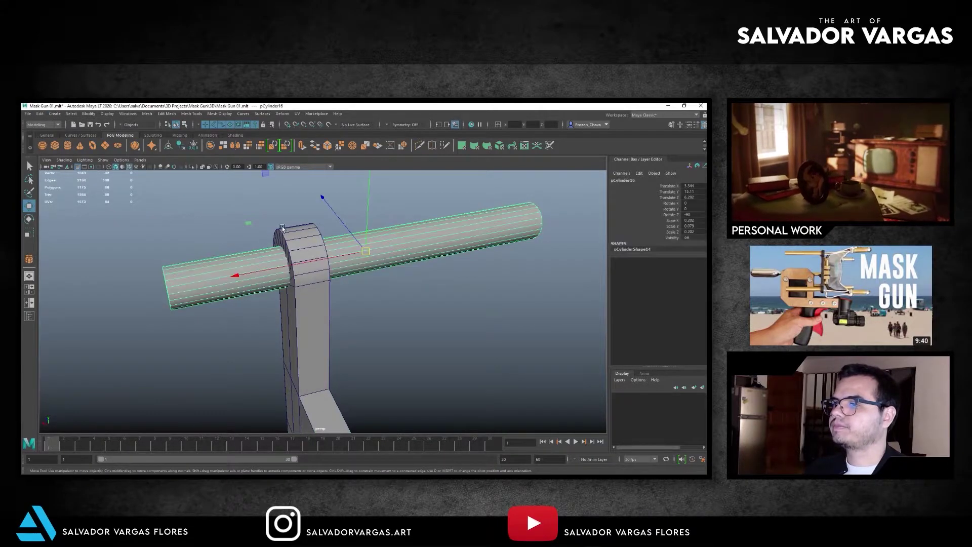
{"action": "left_click", "coordinate": [282, 227]}
{"action": "left_click", "coordinate": [128, 114]}
{"action": "left_click", "coordinate": [217, 132]}
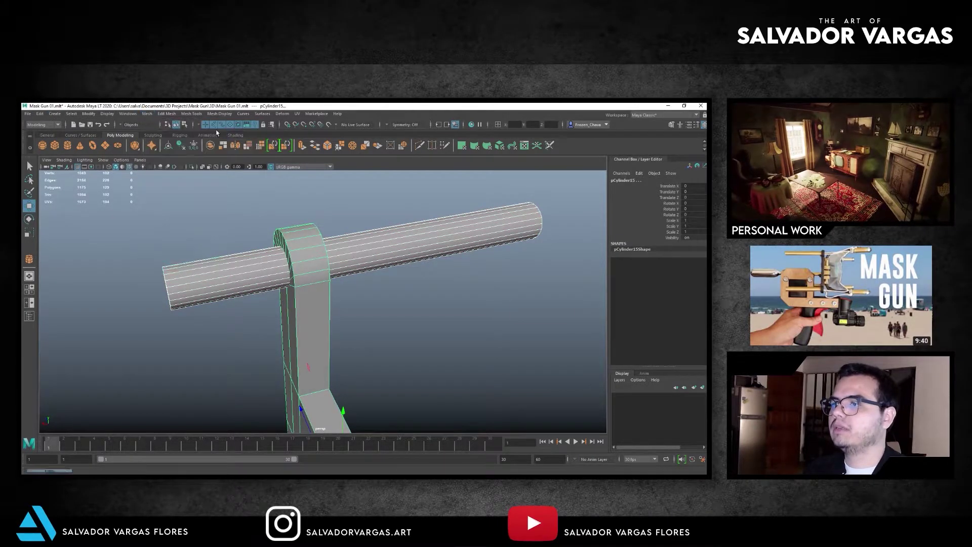
{"action": "left_click_drag", "start_coordinate": [216, 221], "coordinate": [111, 333]}
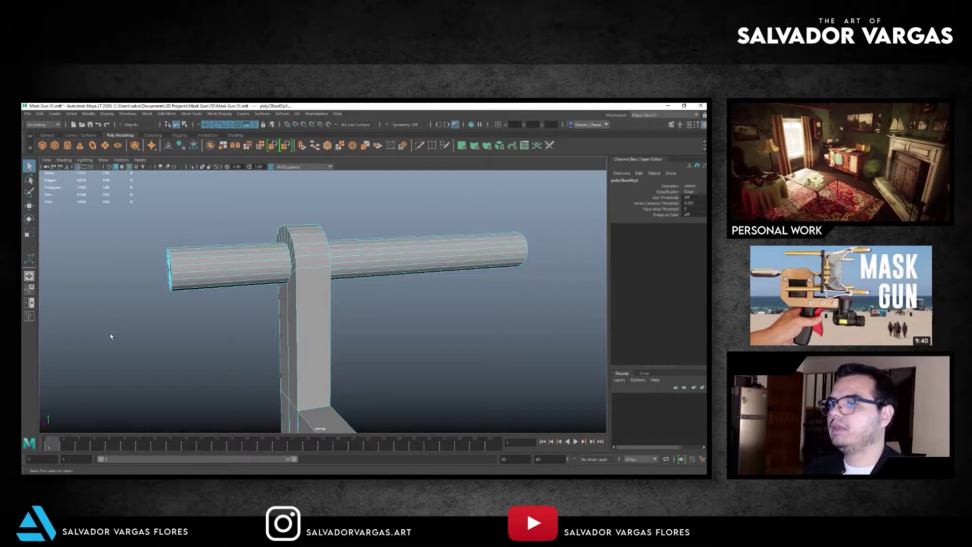
{"action": "key", "text": "Delete"}
Extract the remaining rod faces into a separate piece with Edit Mesh > Extract.
{"action": "left_click", "coordinate": [367, 261]}
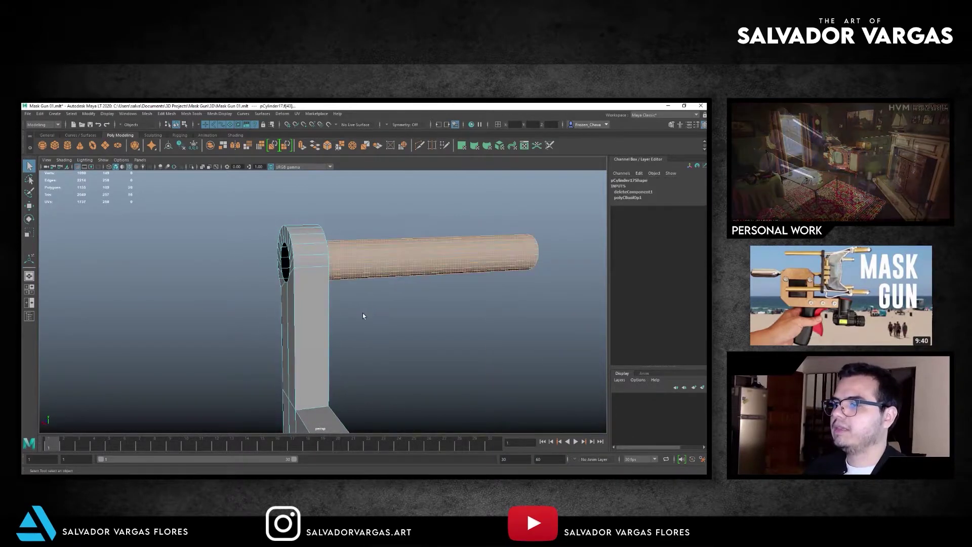
{"action": "key", "text": "w"}
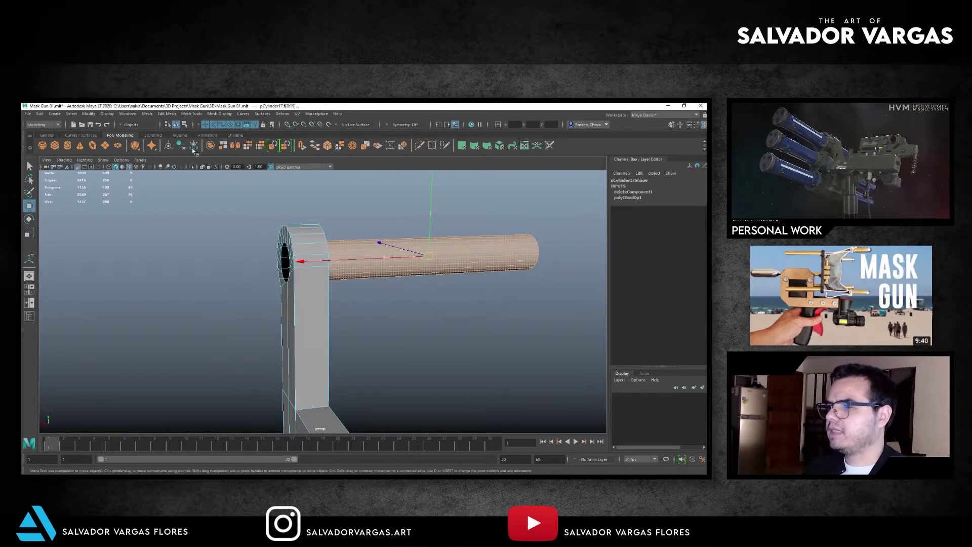
{"action": "left_click", "coordinate": [180, 115]}
{"action": "mouse_move", "coordinate": [166, 112]}
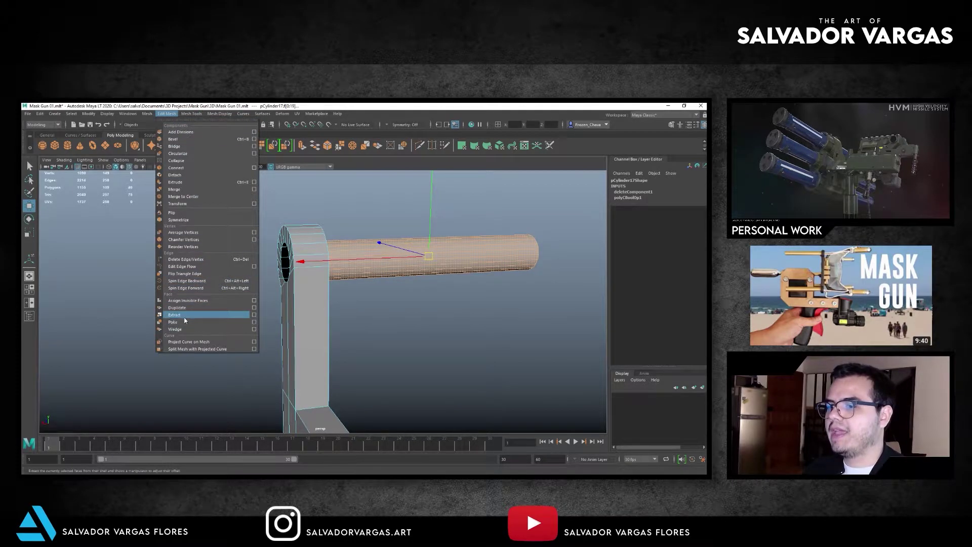
{"action": "left_click", "coordinate": [178, 315]}
{"action": "left_click", "coordinate": [396, 214]}
Center the extracted rod's pivot and slide it out along X.
{"action": "left_click", "coordinate": [405, 253]}
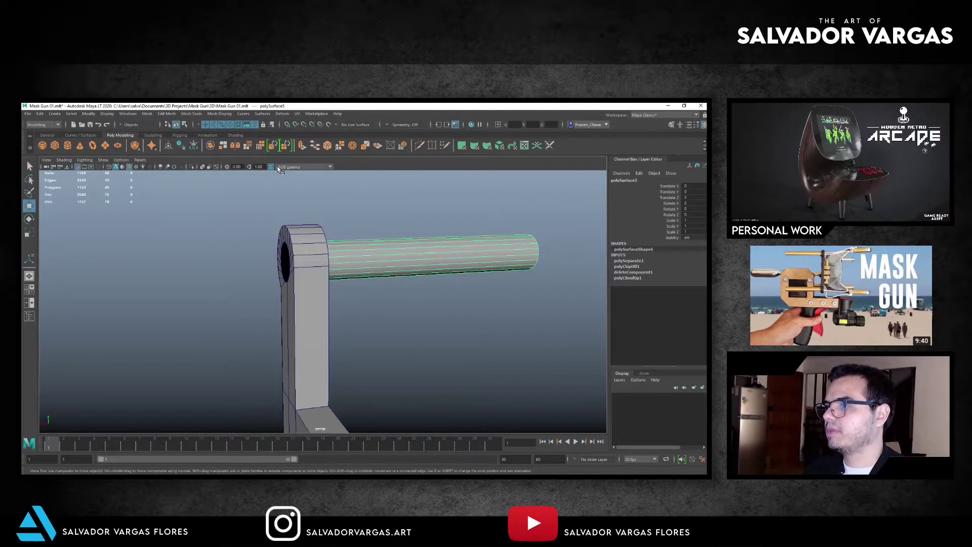
{"action": "left_click", "coordinate": [89, 113]}
{"action": "left_click", "coordinate": [106, 174]}
{"action": "mouse_move", "coordinate": [344, 259]}
{"action": "left_mouse_down"}
{"action": "mouse_move", "coordinate": [434, 254]}
{"action": "mouse_move", "coordinate": [251, 242]}
{"action": "mouse_move", "coordinate": [317, 268]}
{"action": "mouse_move", "coordinate": [239, 248]}
{"action": "left_mouse_up"}
{"action": "left_click", "coordinate": [418, 228]}
{"action": "scroll", "coordinate": [396, 296], "scroll_direction": "up", "scroll_amount": 5}
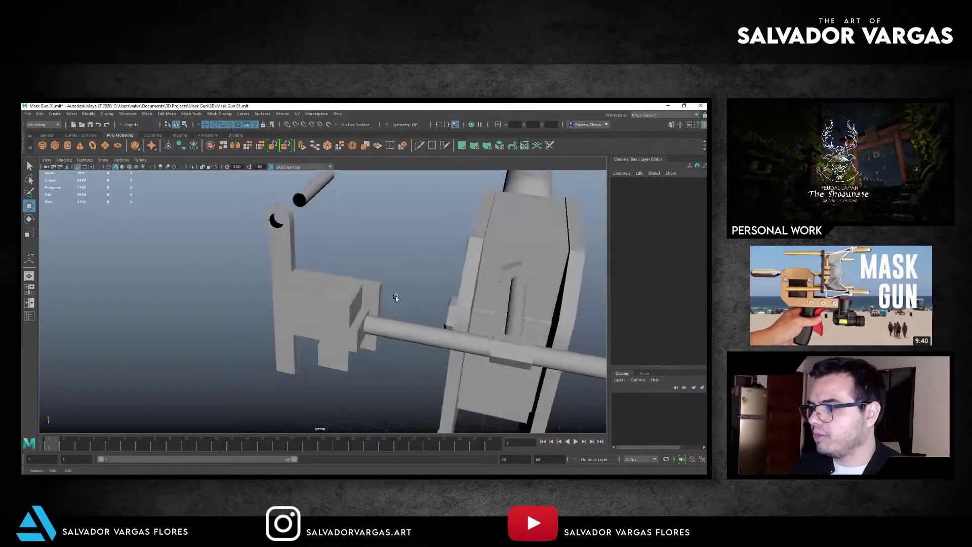
Select the bracket piece and extrude the edge of the tube opening.
{"action": "left_click", "coordinate": [284, 243]}
{"action": "scroll", "coordinate": [285, 244], "scroll_direction": "down", "scroll_amount": 2}
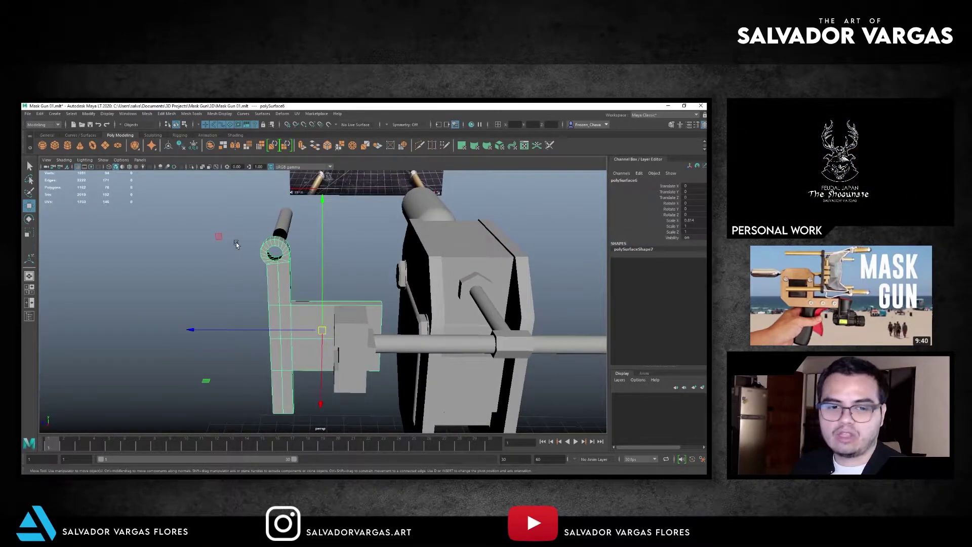
{"action": "scroll", "coordinate": [236, 245], "scroll_direction": "up", "scroll_amount": 3}
{"action": "left_click_drag", "start_coordinate": [236, 245], "coordinate": [313, 259], "text": "alt"}
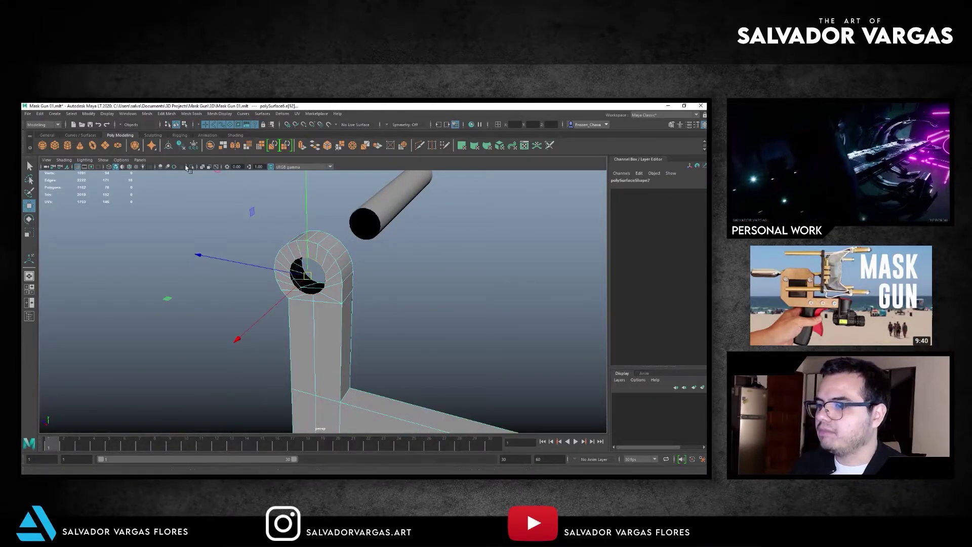
{"action": "left_click", "coordinate": [167, 113]}
{"action": "left_click", "coordinate": [172, 164]}
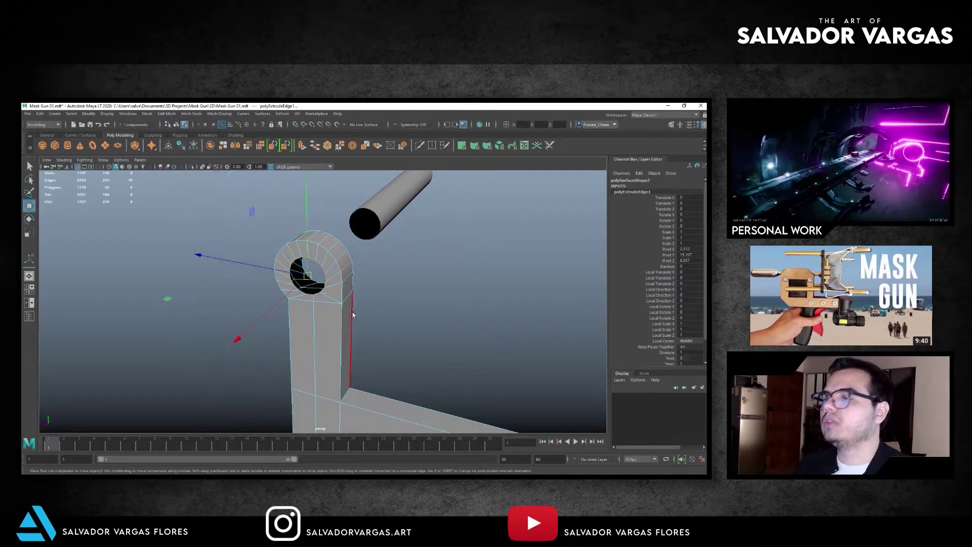
{"action": "left_click_drag", "start_coordinate": [353, 315], "coordinate": [259, 274], "text": "alt"}
{"action": "scroll", "coordinate": [259, 274], "scroll_direction": "up", "scroll_amount": 5}
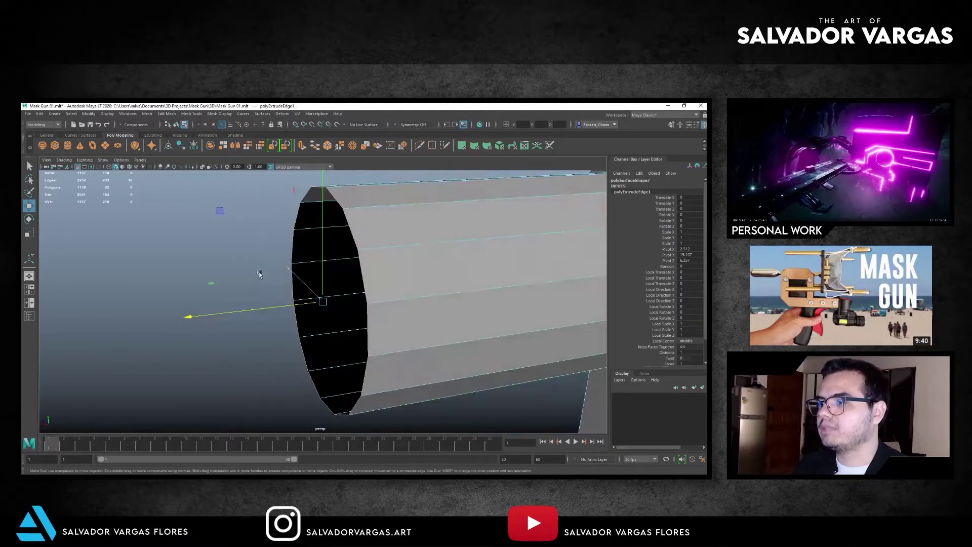
{"action": "scroll", "coordinate": [259, 274], "scroll_direction": "down", "scroll_amount": 5}
Extract the tube's faces as a separate piece and orbit to check it.
{"action": "key", "text": "ctrl+F11"}
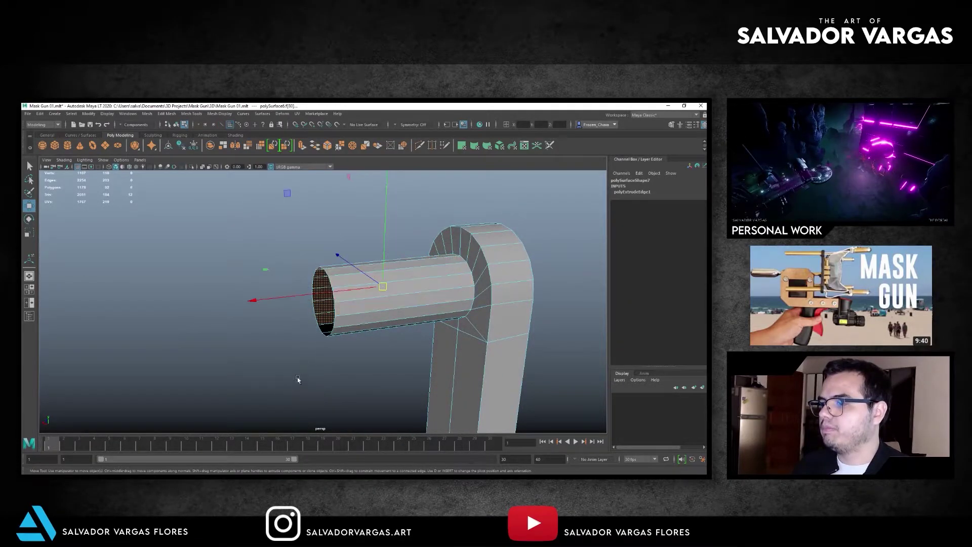
{"action": "left_click", "coordinate": [168, 113]}
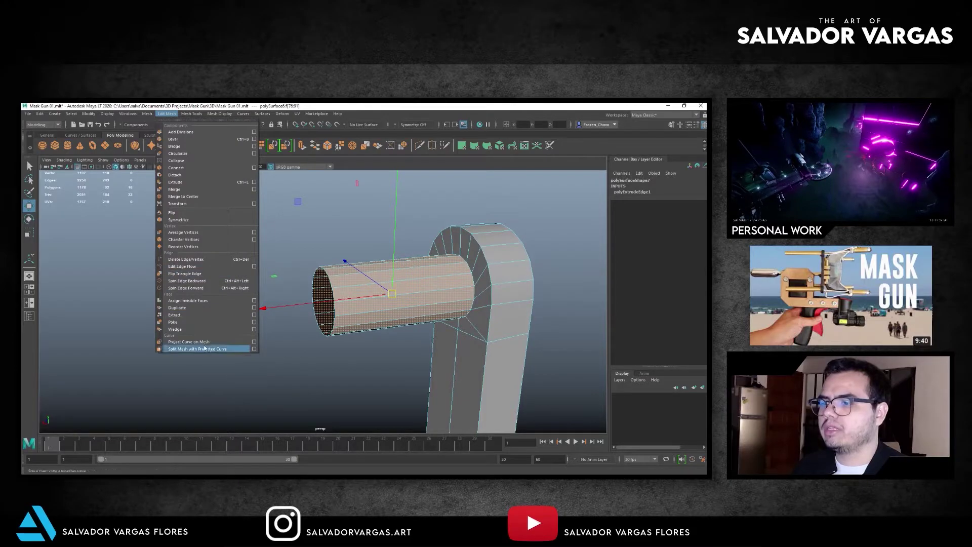
{"action": "left_click", "coordinate": [184, 315]}
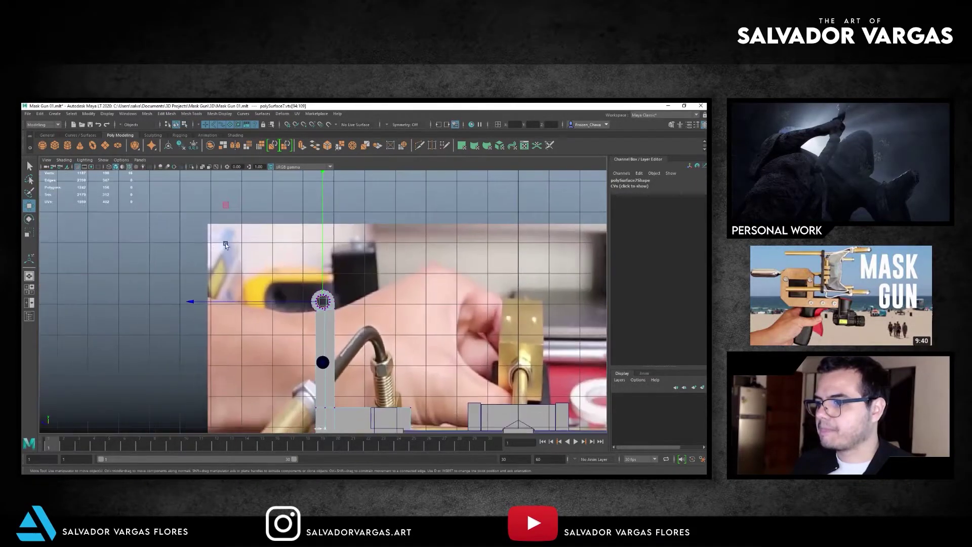
{"action": "scroll", "coordinate": [226, 243], "scroll_direction": "up", "scroll_amount": 1}
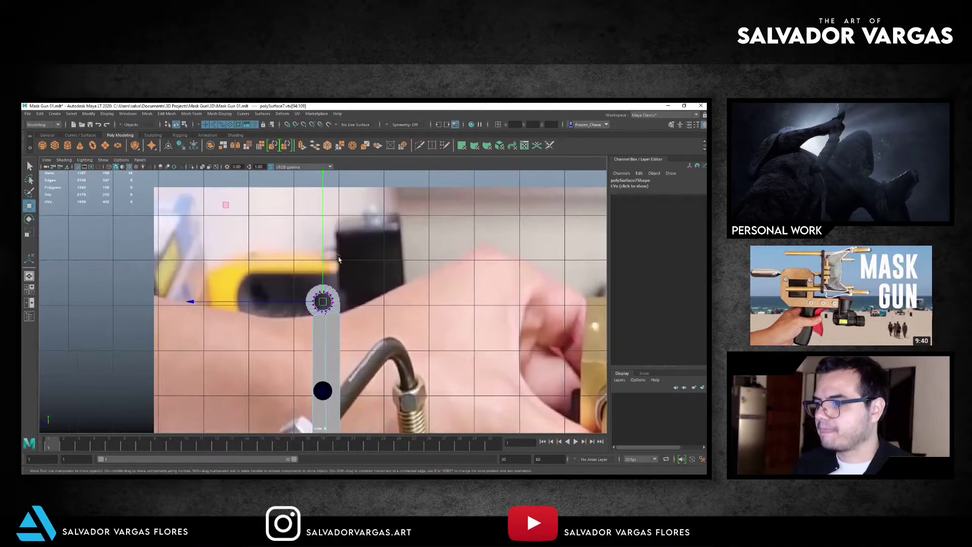
{"action": "scroll", "coordinate": [252, 252], "scroll_direction": "up", "scroll_amount": 1}
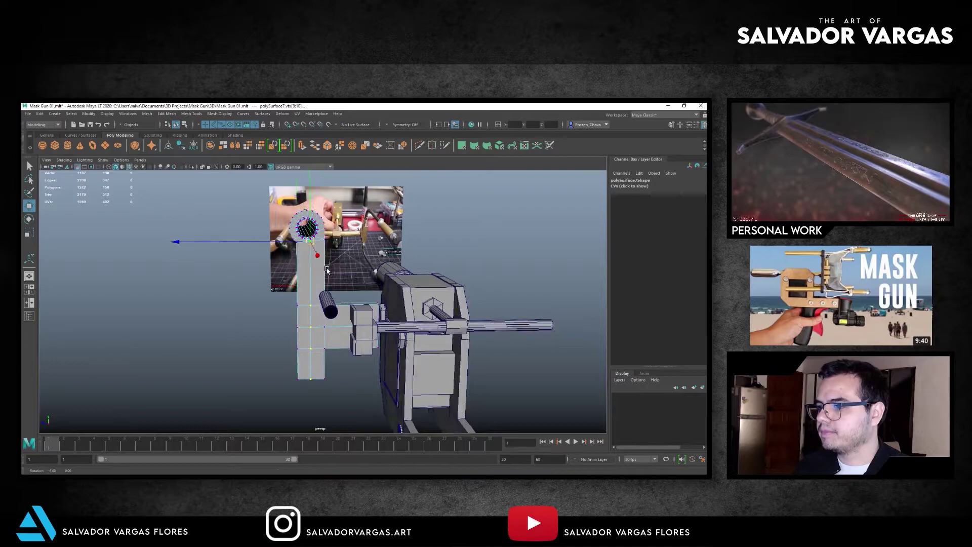
{"action": "mouse_move", "coordinate": [423, 212]}
{"action": "left_mouse_down", "text": "alt"}
{"action": "mouse_move", "coordinate": [253, 238]}
{"action": "mouse_move", "coordinate": [255, 251]}
{"action": "left_mouse_up", "text": "alt"}
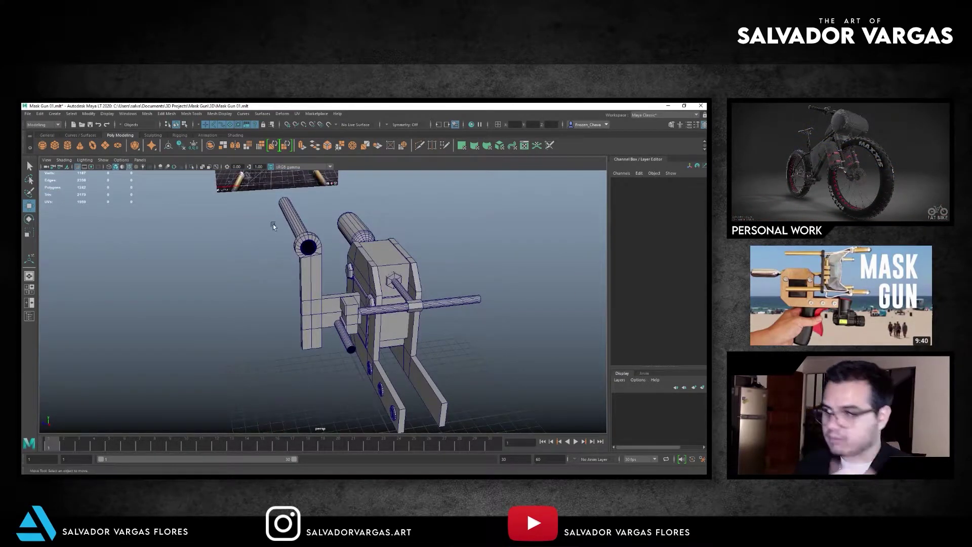
{"action": "mouse_move", "coordinate": [273, 224]}
{"action": "left_mouse_down", "text": "alt"}
{"action": "mouse_move", "coordinate": [255, 245]}
{"action": "mouse_move", "coordinate": [286, 239]}
{"action": "mouse_move", "coordinate": [324, 248]}
{"action": "left_mouse_up", "text": "alt"}
Select the barrel ring piece and turn the view to see the gun from the side.
{"action": "right_click_drag", "start_coordinate": [324, 248], "coordinate": [351, 252], "text": "alt"}
{"action": "left_click_drag", "start_coordinate": [351, 252], "coordinate": [278, 233], "text": "alt"}
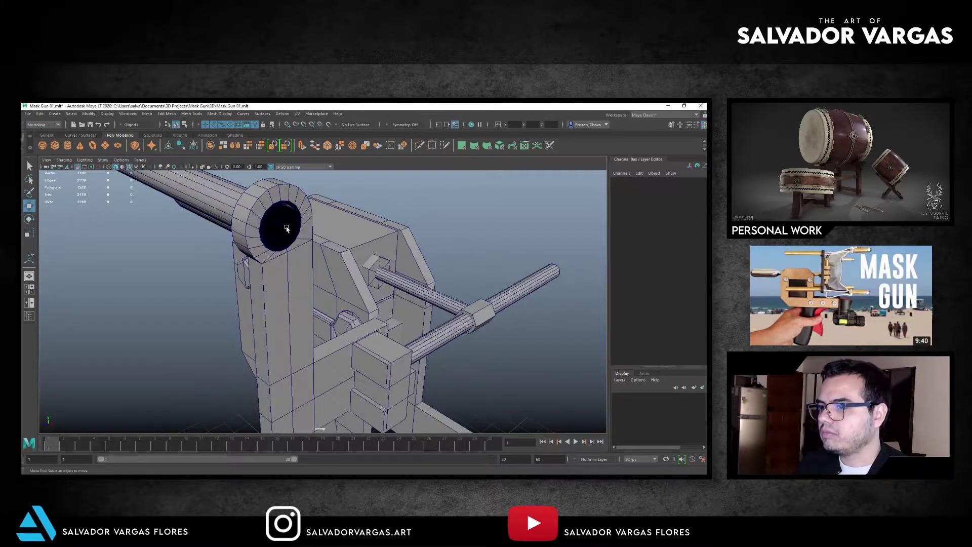
{"action": "left_click", "coordinate": [278, 233]}
{"action": "mouse_move", "coordinate": [206, 205]}
{"action": "left_mouse_down", "text": "alt"}
{"action": "mouse_move", "coordinate": [226, 230]}
{"action": "mouse_move", "coordinate": [164, 271]}
{"action": "left_mouse_up", "text": "alt"}
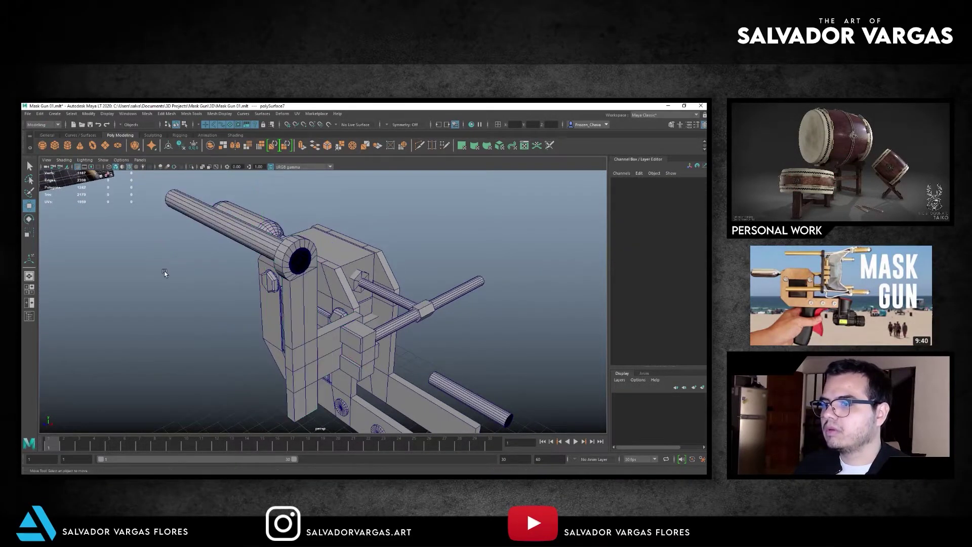
{"action": "mouse_move", "coordinate": [294, 232]}
{"action": "left_mouse_down", "text": "alt"}
{"action": "mouse_move", "coordinate": [192, 254]}
{"action": "mouse_move", "coordinate": [393, 264]}
{"action": "mouse_move", "coordinate": [345, 281]}
{"action": "mouse_move", "coordinate": [242, 273]}
{"action": "mouse_move", "coordinate": [221, 327]}
{"action": "left_mouse_up", "text": "alt"}
Frame and isolate the small vise cylinders, then duplicate them with Scale Z -1.
{"action": "left_click", "coordinate": [221, 327]}
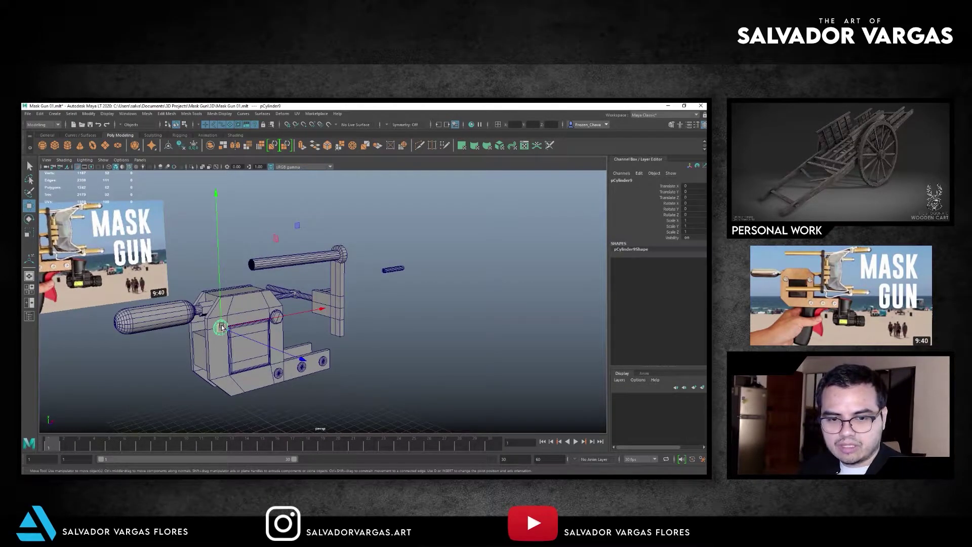
{"action": "key", "text": "f"}
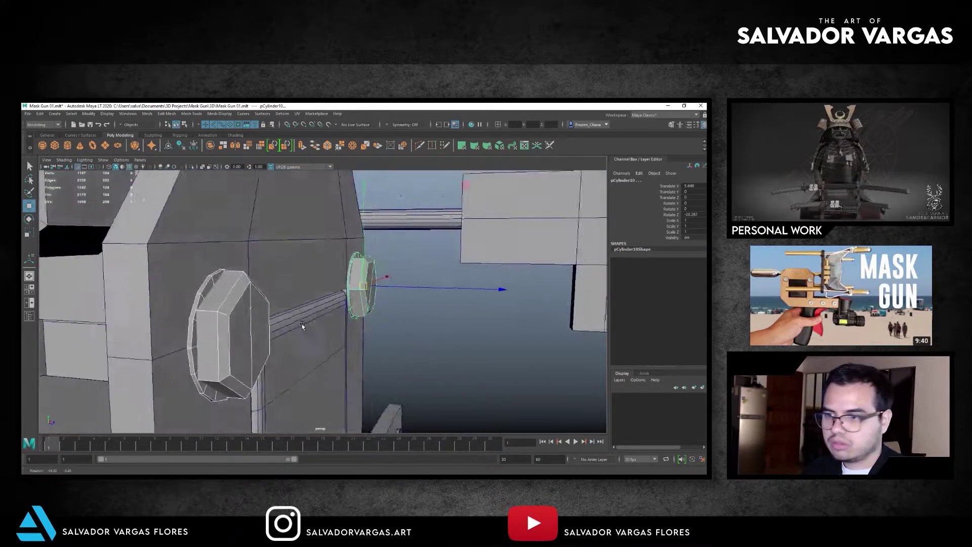
{"action": "key", "text": "ctrl+1"}
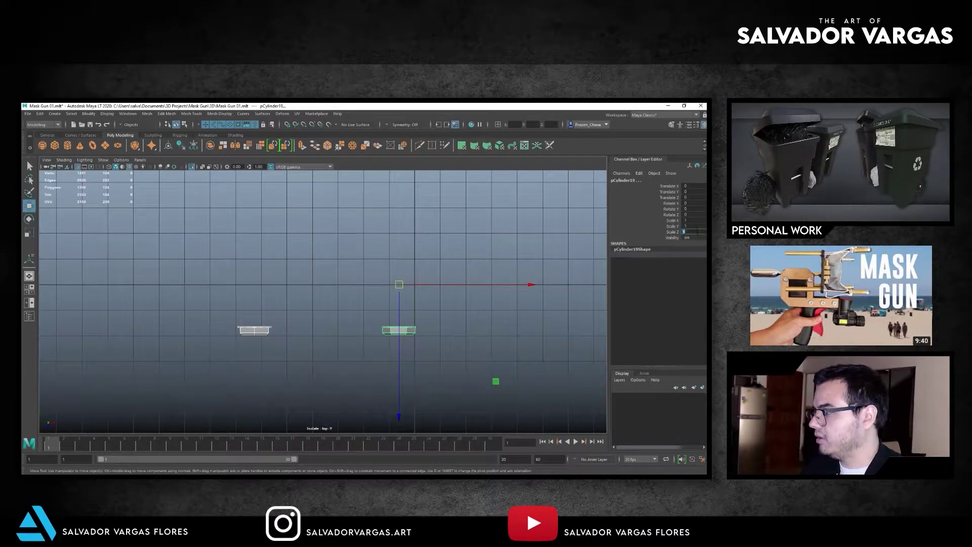
{"action": "type", "text": "-1"}
{"action": "key", "text": "Return"}
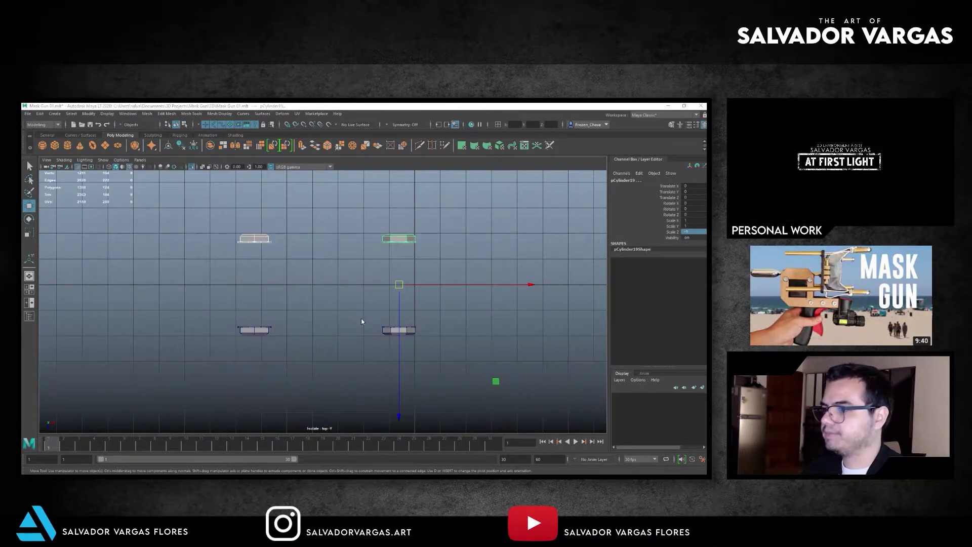
{"action": "key", "text": "ctrl+1"}
{"action": "left_click_drag", "start_coordinate": [362, 321], "coordinate": [262, 264], "text": "alt"}
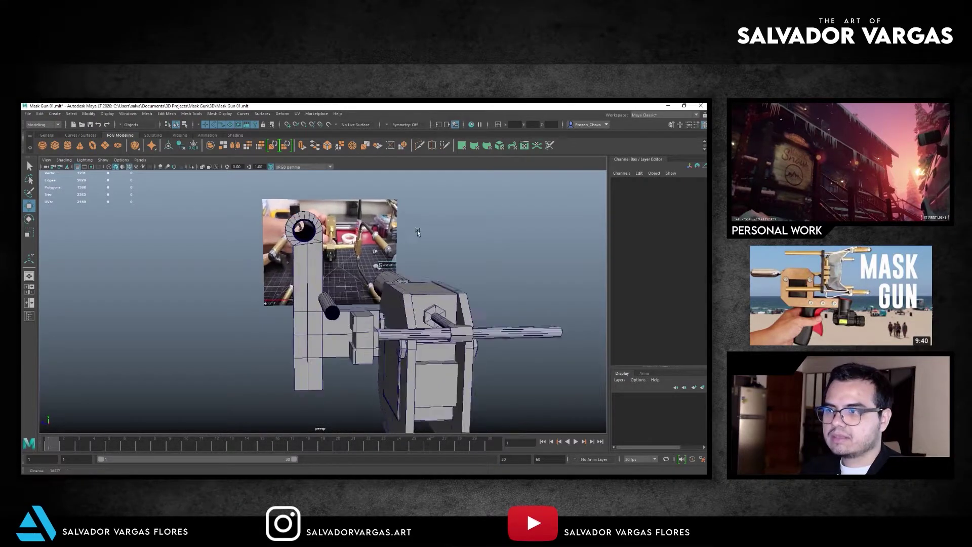
Select the ring's inner face loop and scale it down to about 0.93.
{"action": "scroll", "coordinate": [265, 242], "scroll_direction": "up", "scroll_amount": 5}
{"action": "left_click_drag", "start_coordinate": [265, 242], "coordinate": [390, 217], "text": "alt"}
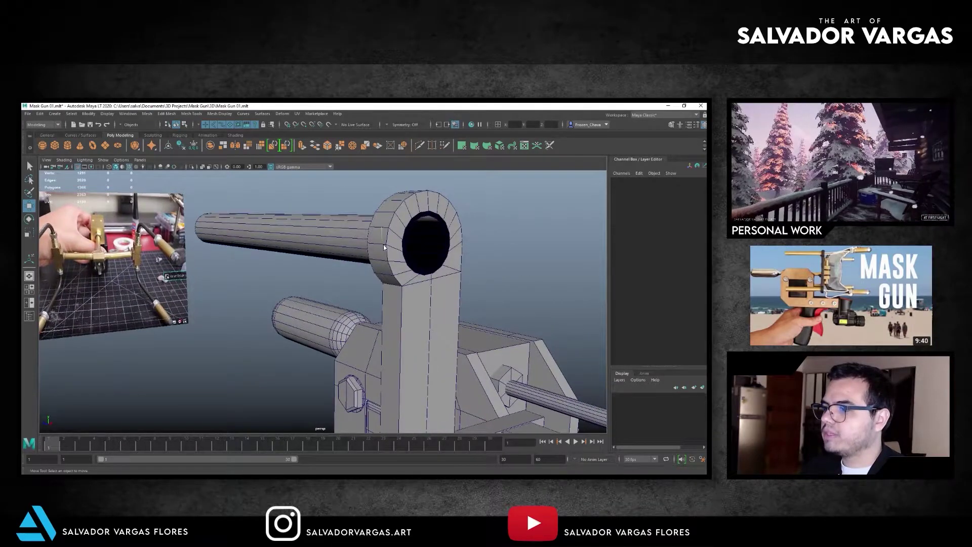
{"action": "left_click", "coordinate": [390, 217]}
{"action": "key", "text": "f"}
{"action": "scroll", "coordinate": [400, 256], "scroll_direction": "down", "scroll_amount": 5}
{"action": "mouse_move", "coordinate": [400, 256]}
{"action": "left_mouse_down", "text": "alt"}
{"action": "mouse_move", "coordinate": [383, 310]}
{"action": "mouse_move", "coordinate": [394, 274]}
{"action": "left_mouse_up", "text": "alt"}
{"action": "scroll", "coordinate": [353, 313], "scroll_direction": "up", "scroll_amount": 4}
{"action": "double_click", "coordinate": [304, 316], "text": "shift"}
{"action": "key", "text": "r"}
{"action": "left_click_drag", "start_coordinate": [324, 304], "coordinate": [313, 305]}
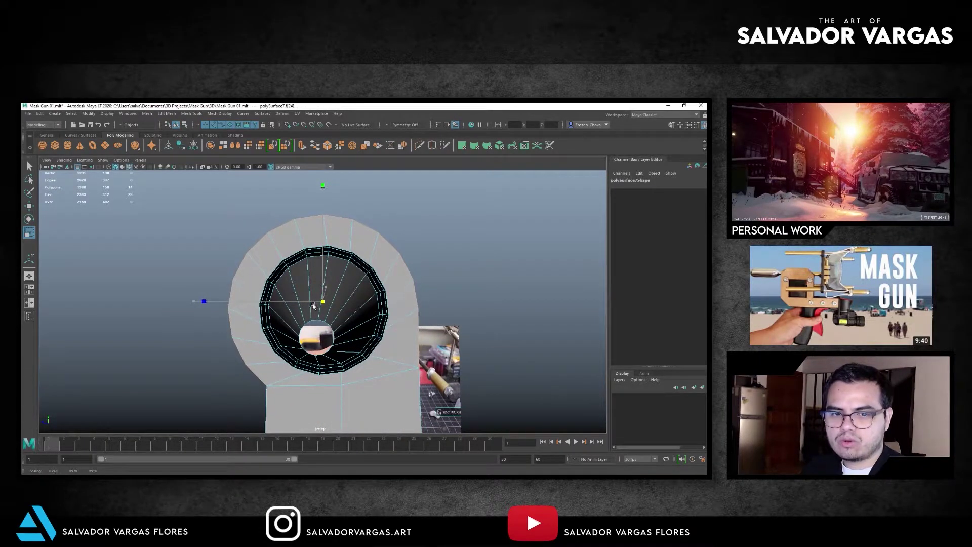
Select a face on the upright post, adjust its pivot, and view the barrel block at an angle.
{"action": "mouse_move", "coordinate": [309, 305]}
{"action": "left_mouse_down", "text": "alt"}
{"action": "mouse_move", "coordinate": [208, 312]}
{"action": "mouse_move", "coordinate": [336, 282]}
{"action": "mouse_move", "coordinate": [321, 282]}
{"action": "left_mouse_up", "text": "alt"}
{"action": "left_click", "coordinate": [366, 259]}
{"action": "key", "text": "d"}
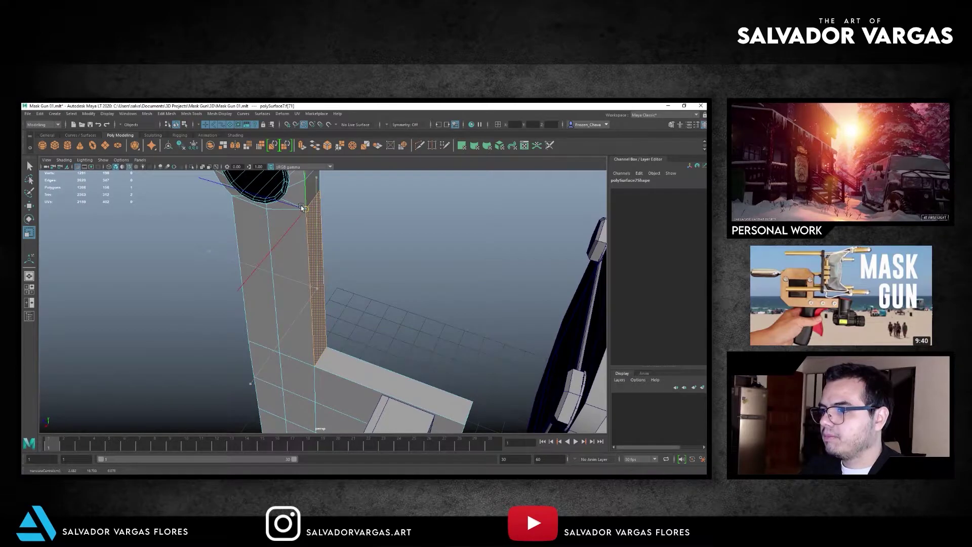
{"action": "mouse_move", "coordinate": [357, 354]}
{"action": "left_mouse_down", "text": "alt"}
{"action": "mouse_move", "coordinate": [358, 274]}
{"action": "mouse_move", "coordinate": [330, 317]}
{"action": "left_mouse_up", "text": "alt"}
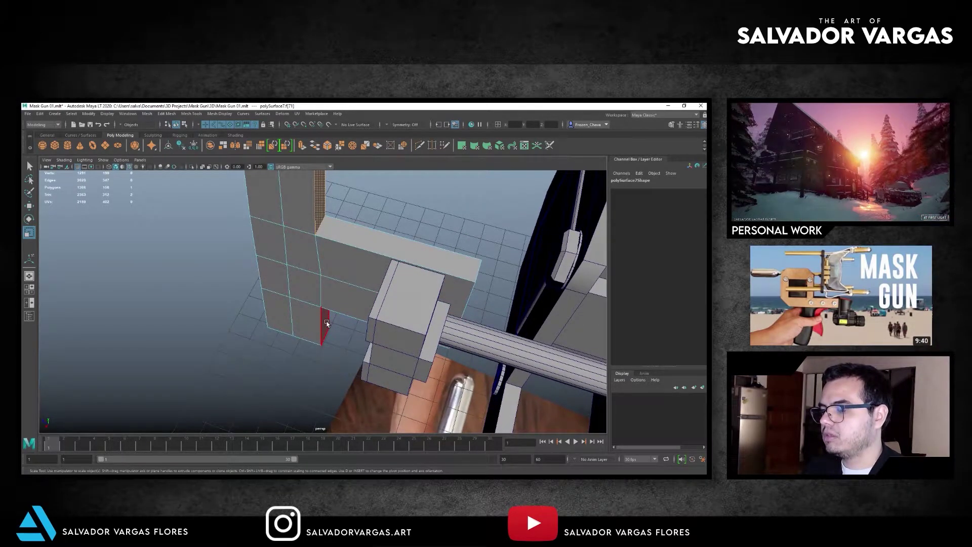
{"action": "left_click_drag", "start_coordinate": [326, 322], "coordinate": [286, 306], "text": "alt"}
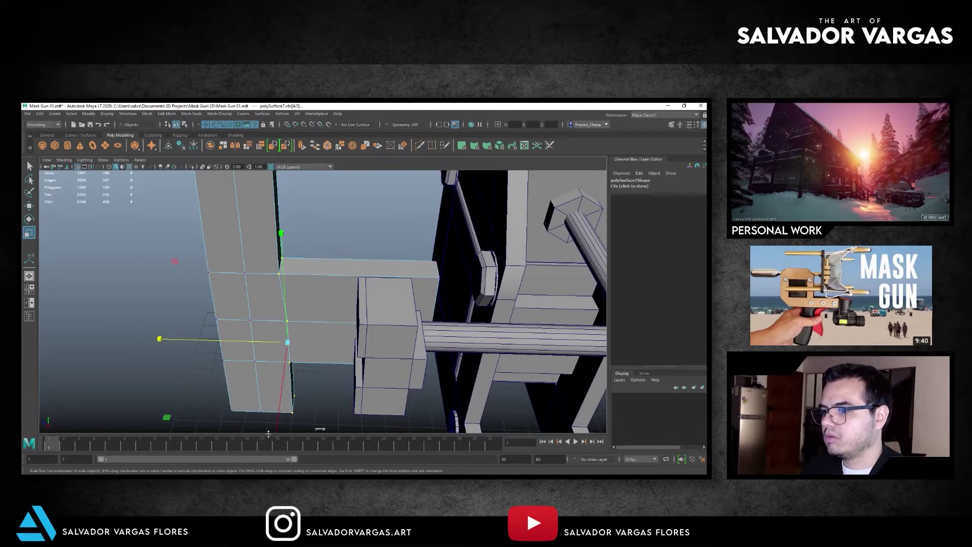
{"action": "mouse_move", "coordinate": [151, 271]}
{"action": "left_mouse_down", "text": "alt"}
{"action": "mouse_move", "coordinate": [348, 256]}
{"action": "mouse_move", "coordinate": [314, 275]}
{"action": "left_mouse_up", "text": "alt"}
{"action": "middle_click_drag", "start_coordinate": [210, 232], "coordinate": [357, 302], "text": "alt"}
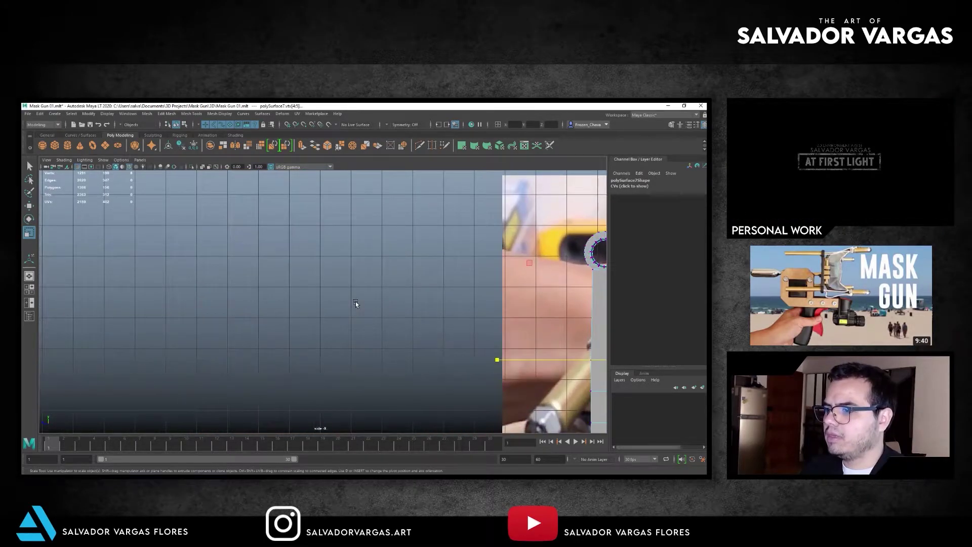
{"action": "scroll", "coordinate": [293, 291], "scroll_direction": "up", "scroll_amount": 3}
Check the ring at the bar's top against the side reference photo.
{"action": "key", "text": "w"}
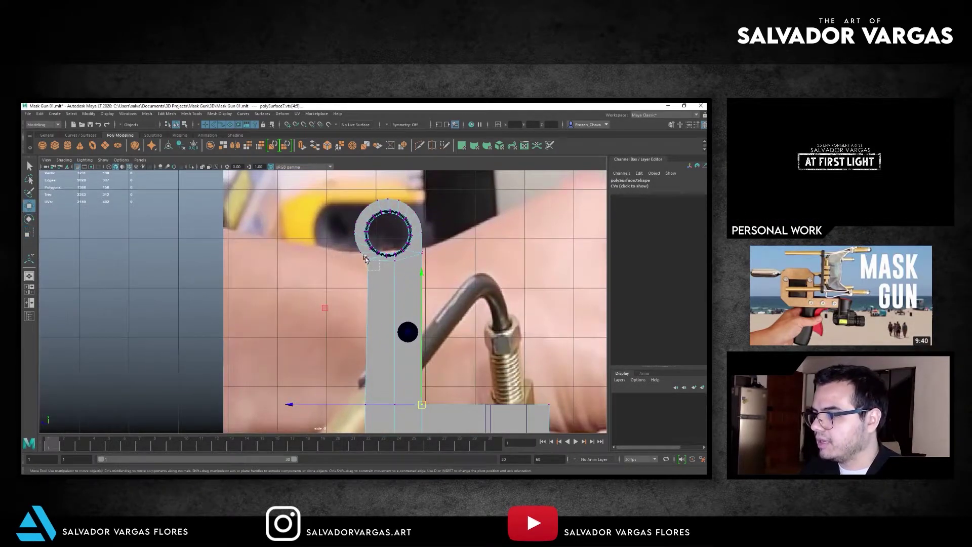
{"action": "scroll", "coordinate": [404, 278], "scroll_direction": "down", "scroll_amount": 4}
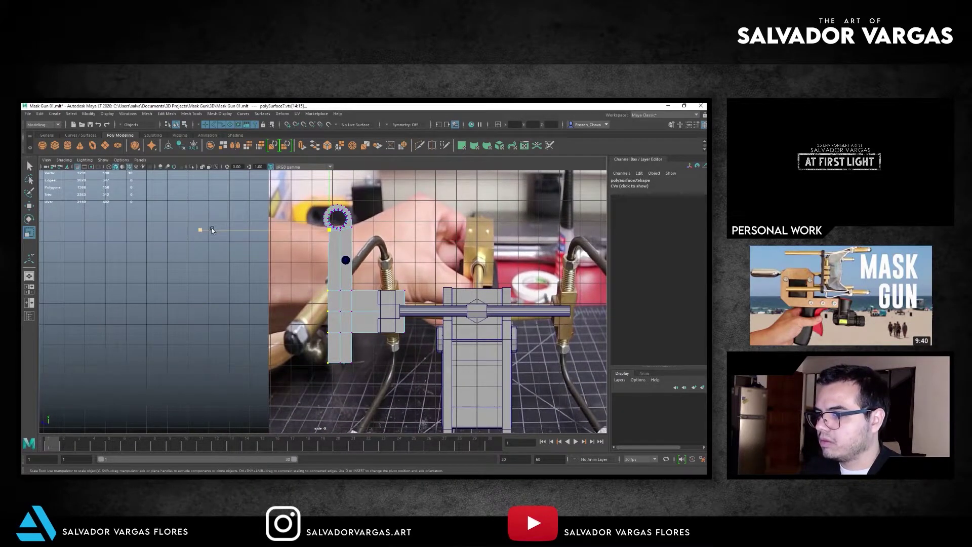
{"action": "scroll", "coordinate": [299, 252], "scroll_direction": "up", "scroll_amount": 3}
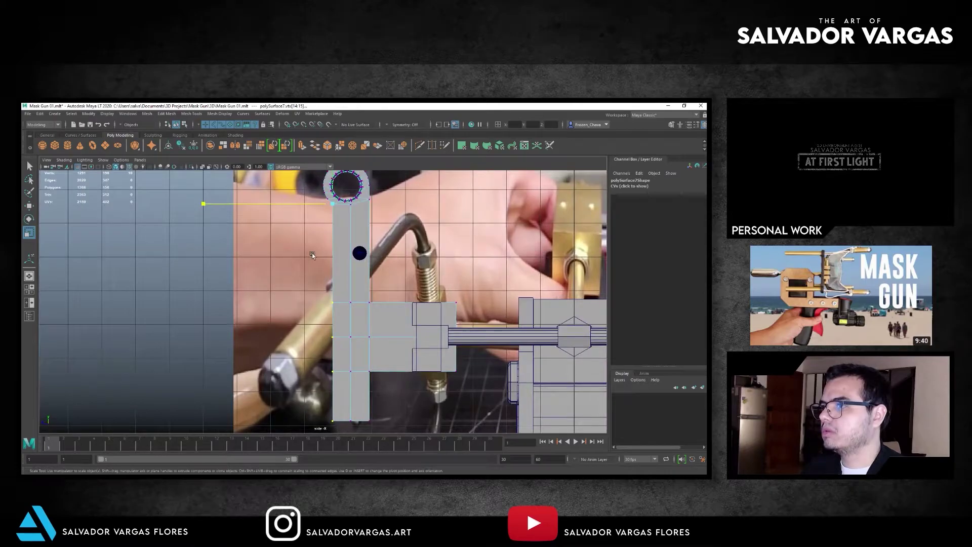
{"action": "scroll", "coordinate": [314, 255], "scroll_direction": "up", "scroll_amount": 3}
{"action": "middle_click_drag", "start_coordinate": [383, 183], "coordinate": [264, 296], "text": "alt"}
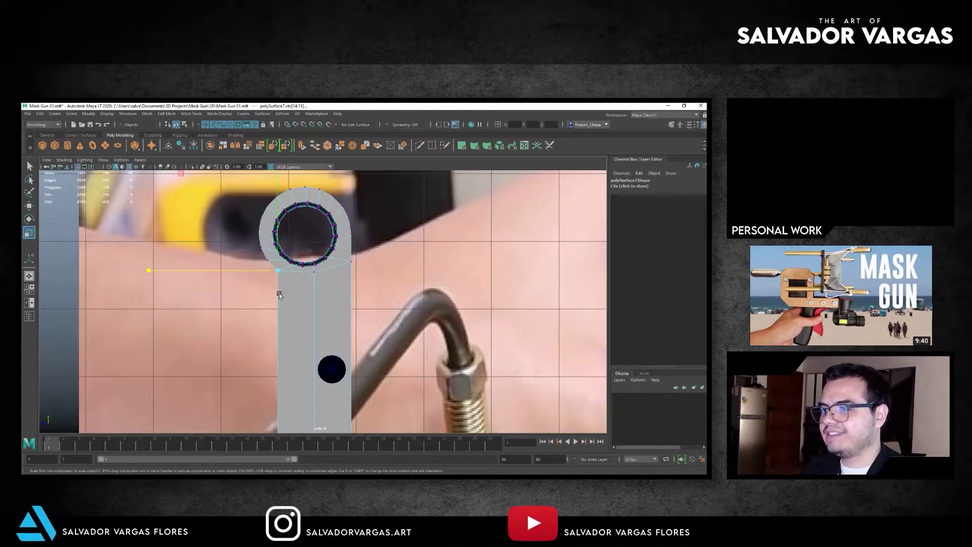
{"action": "scroll", "coordinate": [264, 293], "scroll_direction": "up", "scroll_amount": 2}
Return the viewport to perspective and switch back to object selection.
{"action": "key", "text": "space"}
{"action": "left_click", "coordinate": [283, 250]}
{"action": "key", "text": "w"}
{"action": "mouse_move", "coordinate": [278, 247]}
{"action": "left_mouse_down", "text": "alt"}
{"action": "mouse_move", "coordinate": [418, 230]}
{"action": "mouse_move", "coordinate": [208, 202]}
{"action": "left_mouse_up", "text": "alt"}
{"action": "key", "text": "F8"}
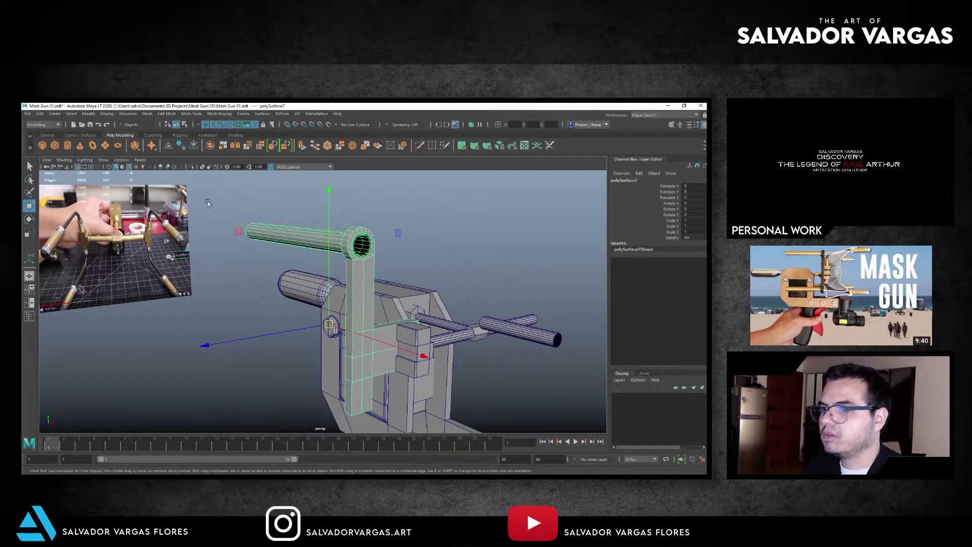
Select the top bar and compare it against the front reference.
{"action": "left_click", "coordinate": [251, 258]}
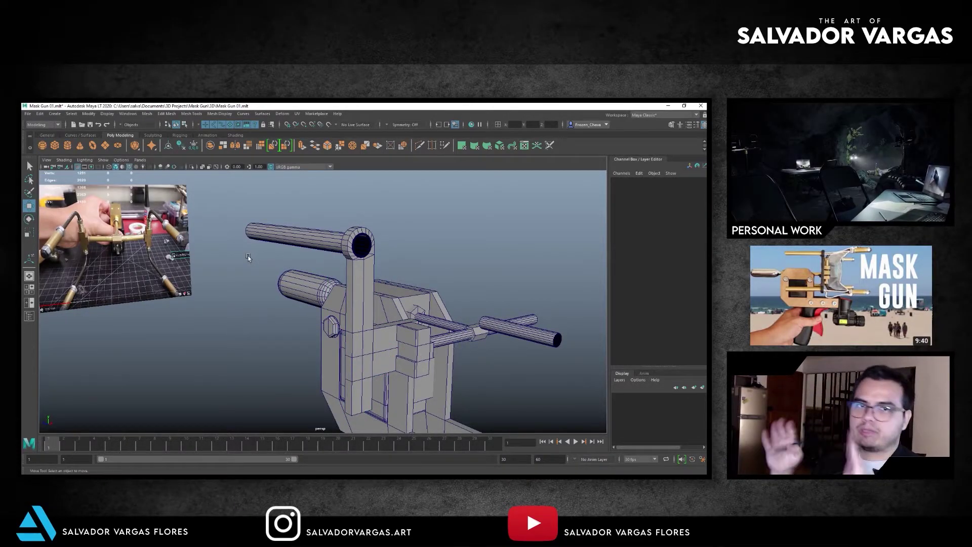
{"action": "left_click_drag", "start_coordinate": [258, 301], "coordinate": [295, 265], "text": "alt"}
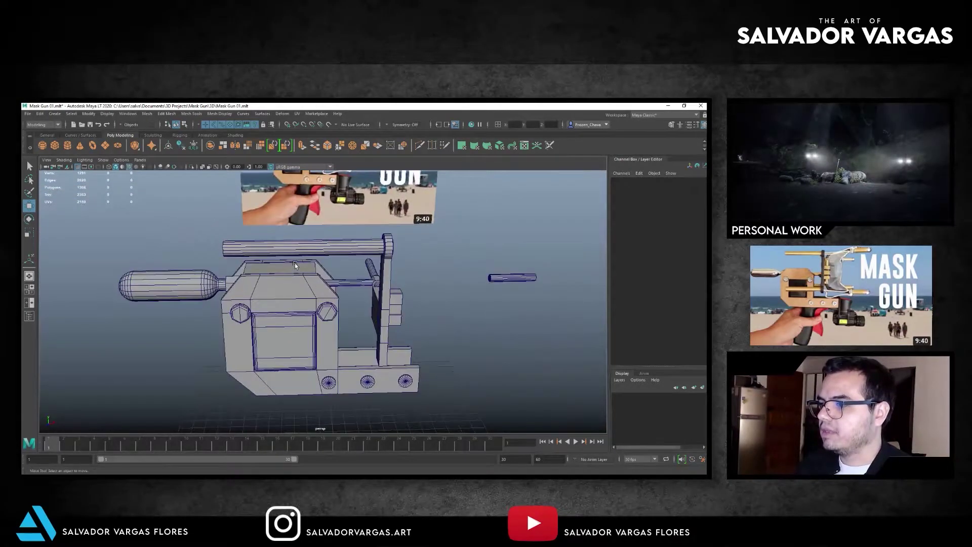
{"action": "left_click", "coordinate": [295, 265]}
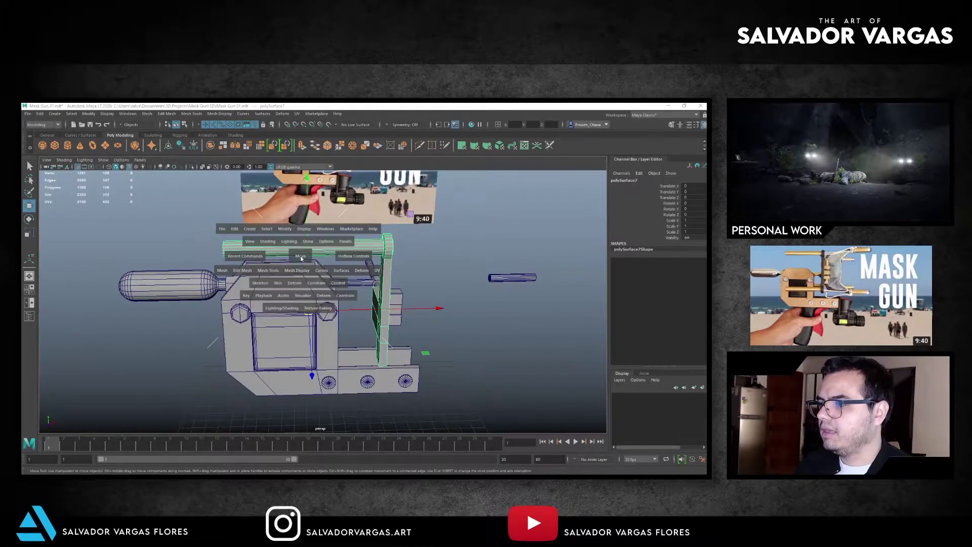
{"action": "right_click_drag", "start_coordinate": [295, 265], "coordinate": [301, 260], "text": "alt"}
{"action": "scroll", "coordinate": [302, 261], "scroll_direction": "down", "scroll_amount": 3}
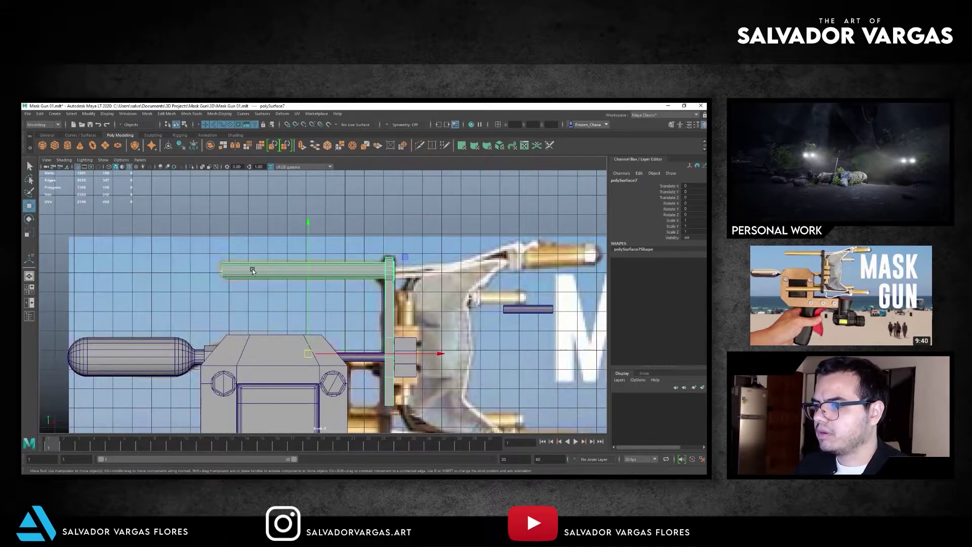
{"action": "mouse_move", "coordinate": [301, 260]}
{"action": "left_mouse_down", "text": "alt"}
{"action": "mouse_move", "coordinate": [310, 330]}
{"action": "mouse_move", "coordinate": [273, 295]}
{"action": "left_mouse_up", "text": "alt"}
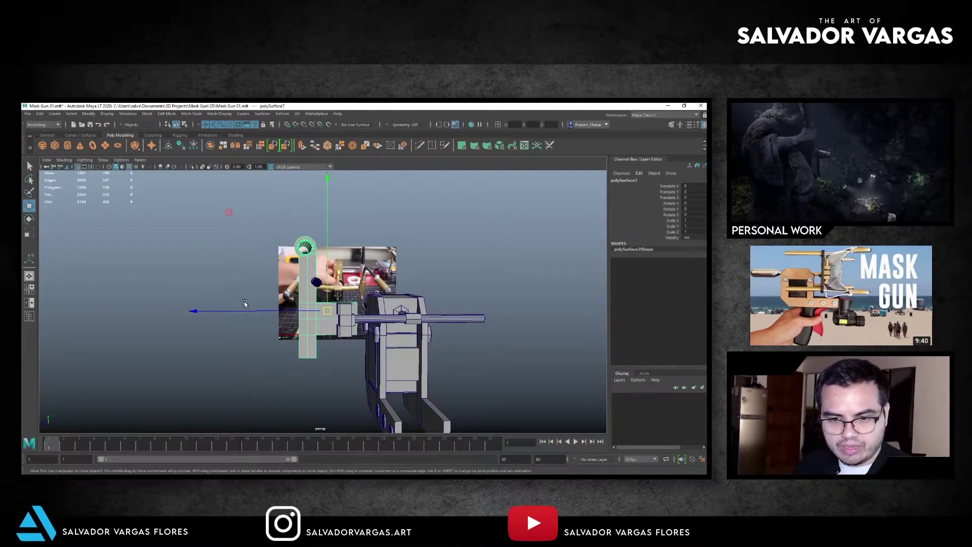
Isolate the L-shaped bracket arm with View Selected and orbit to face it.
{"action": "left_click_drag", "start_coordinate": [239, 301], "coordinate": [203, 201], "text": "alt"}
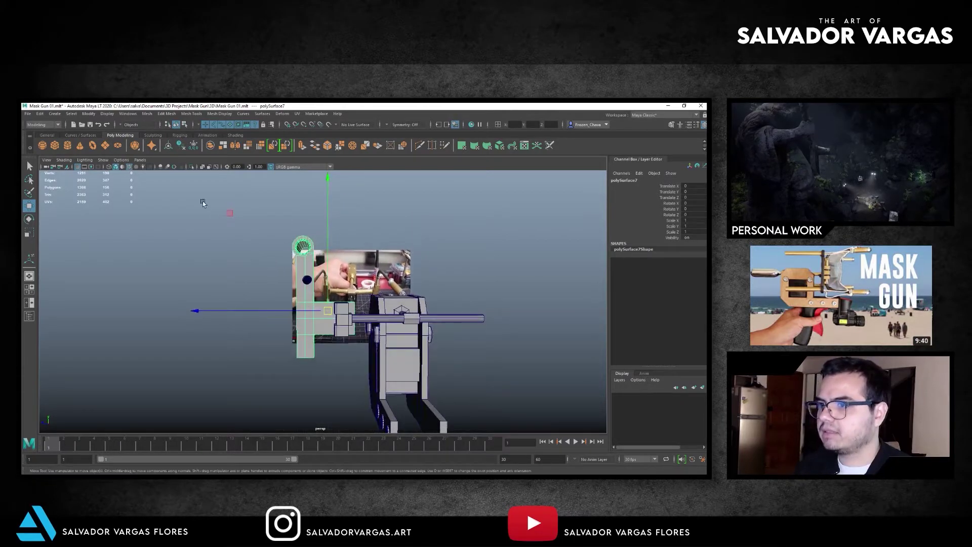
{"action": "left_click", "coordinate": [192, 167]}
{"action": "mouse_move", "coordinate": [242, 335]}
{"action": "left_mouse_down", "text": "alt"}
{"action": "mouse_move", "coordinate": [237, 348]}
{"action": "mouse_move", "coordinate": [195, 343]}
{"action": "mouse_move", "coordinate": [284, 325]}
{"action": "mouse_move", "coordinate": [245, 325]}
{"action": "left_mouse_up", "text": "alt"}
{"action": "left_click", "coordinate": [248, 326]}
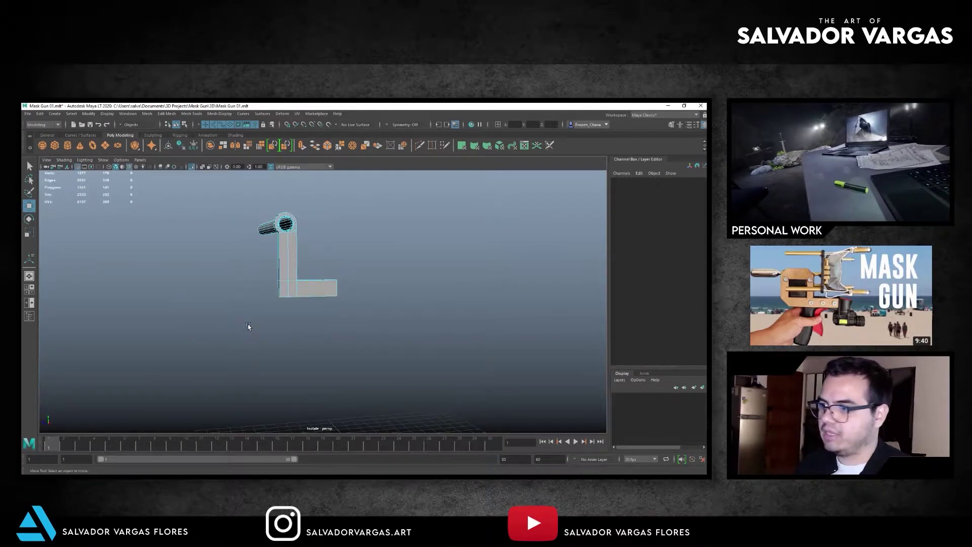
View the bracket part in front view and select a vertex at its joint.
{"action": "left_click", "coordinate": [324, 283]}
{"action": "left_click_drag", "start_coordinate": [323, 281], "coordinate": [320, 301]}
{"action": "key", "text": "f"}
{"action": "key", "text": "space"}
{"action": "middle_click_drag", "start_coordinate": [324, 247], "coordinate": [137, 247], "text": "alt"}
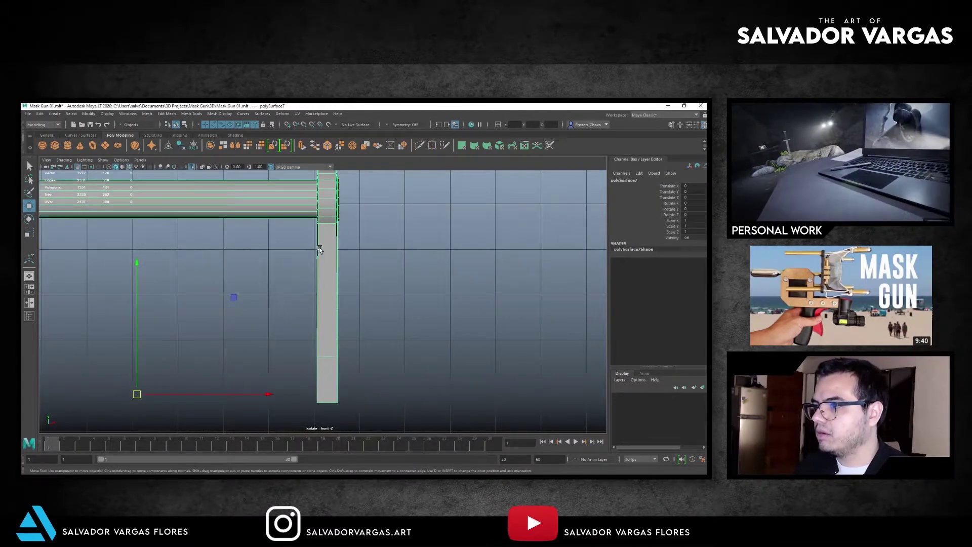
{"action": "key", "text": "F9"}
{"action": "left_click", "coordinate": [331, 202]}
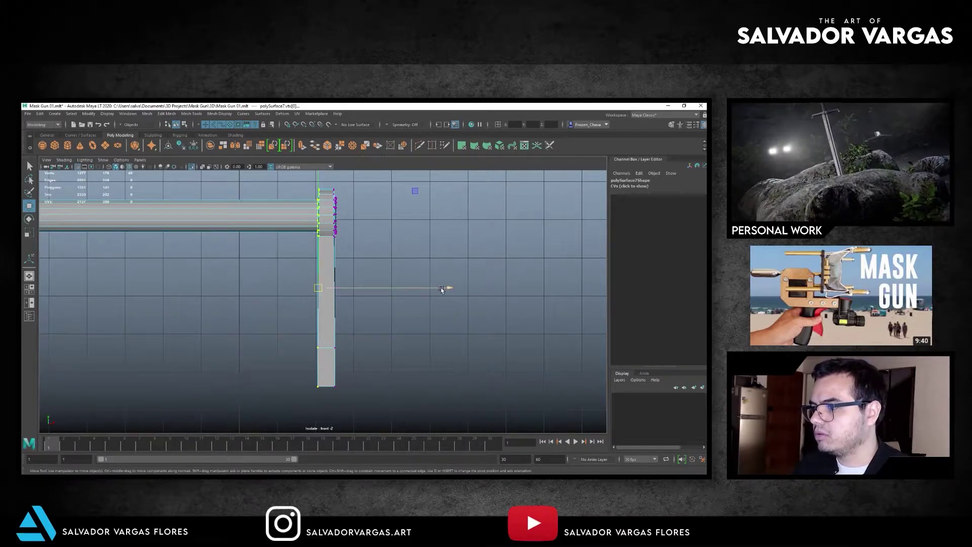
{"action": "key", "text": "r"}
{"action": "right_click_drag", "start_coordinate": [210, 269], "coordinate": [409, 261], "text": "alt"}
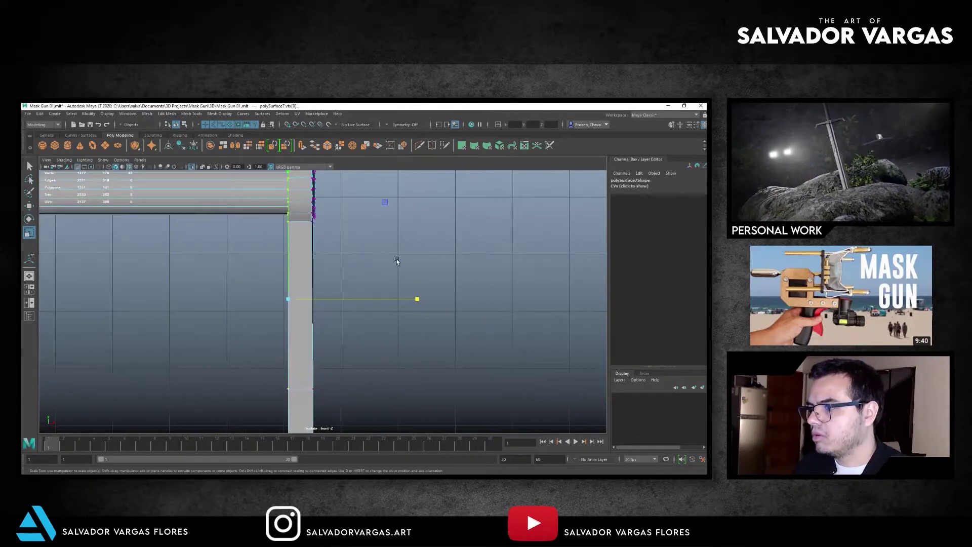
{"action": "middle_click_drag", "start_coordinate": [408, 261], "coordinate": [366, 288], "text": "alt"}
Separate the bracket mesh into pieces and center the piece's pivot.
{"action": "key", "text": "F8"}
{"action": "left_click", "coordinate": [130, 125]}
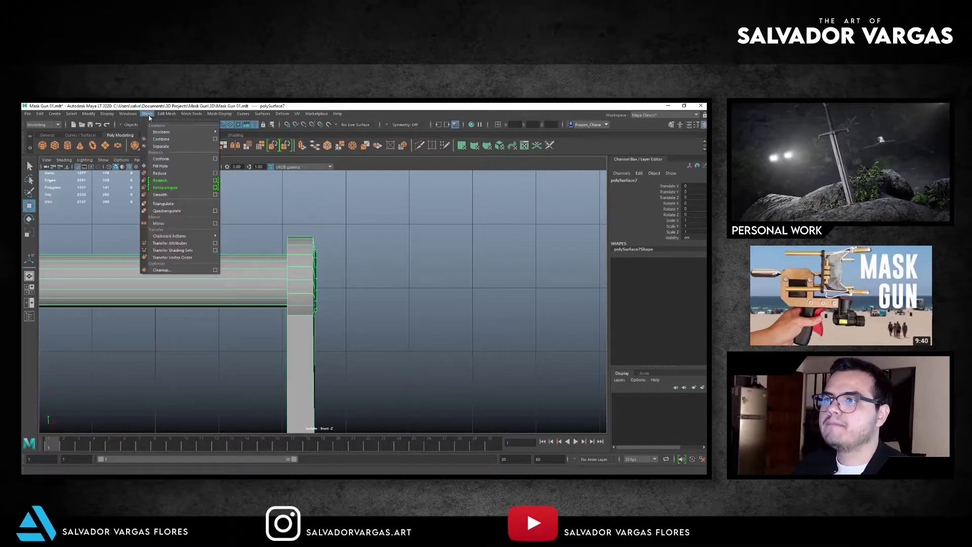
{"action": "left_click", "coordinate": [133, 124]}
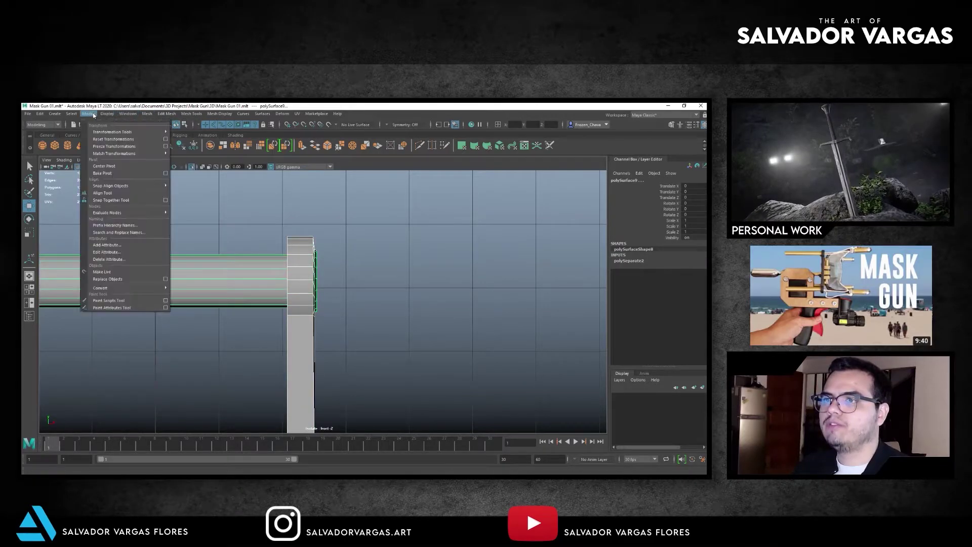
{"action": "left_click", "coordinate": [108, 162]}
{"action": "key", "text": "w"}
{"action": "middle_click_drag", "start_coordinate": [225, 252], "coordinate": [205, 210], "text": "alt"}
Flatten the upright's edge vertices by scaling them to 0 in X.
{"action": "left_click", "coordinate": [273, 206]}
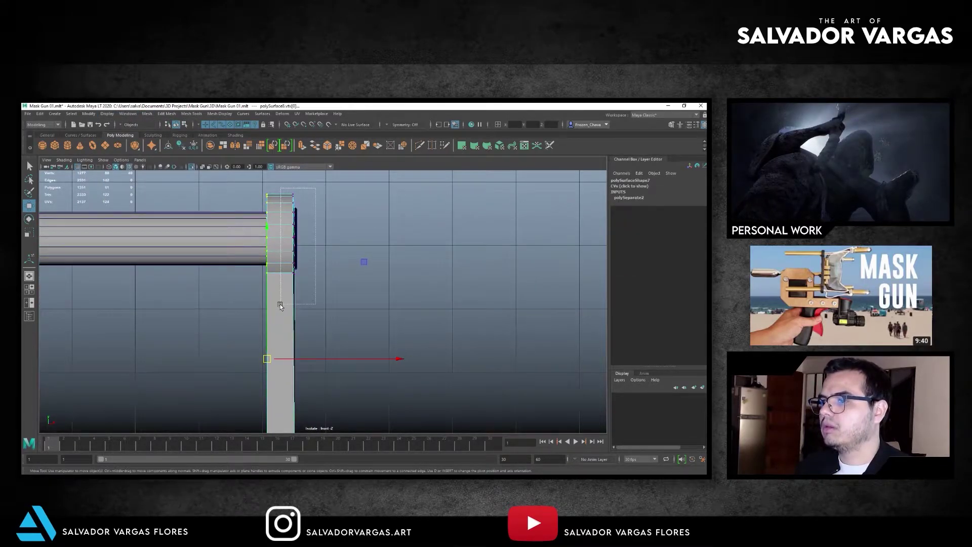
{"action": "left_click_drag", "start_coordinate": [280, 306], "coordinate": [280, 307]}
{"action": "left_click_drag", "start_coordinate": [300, 229], "coordinate": [248, 341]}
{"action": "key", "text": "f"}
{"action": "key", "text": "r"}
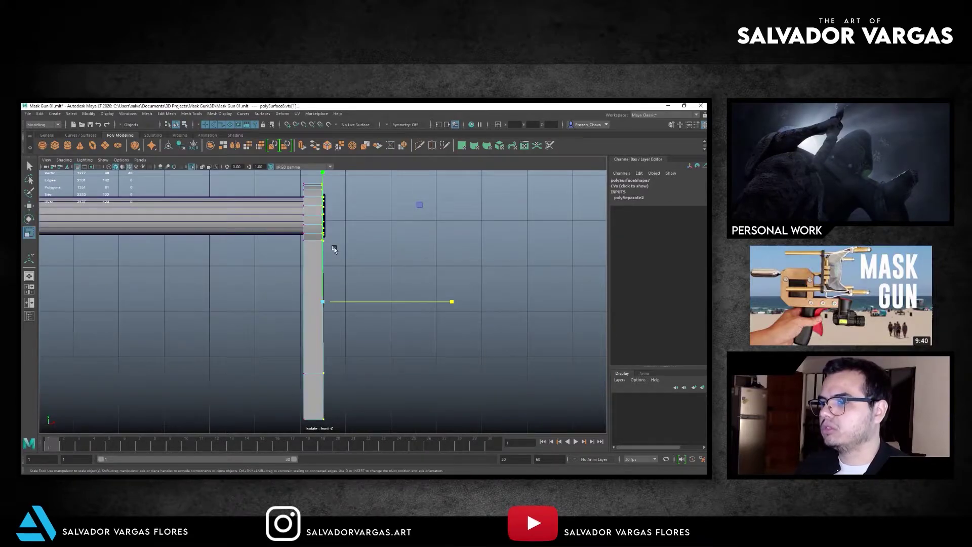
{"action": "middle_click_drag", "start_coordinate": [435, 314], "coordinate": [206, 322]}
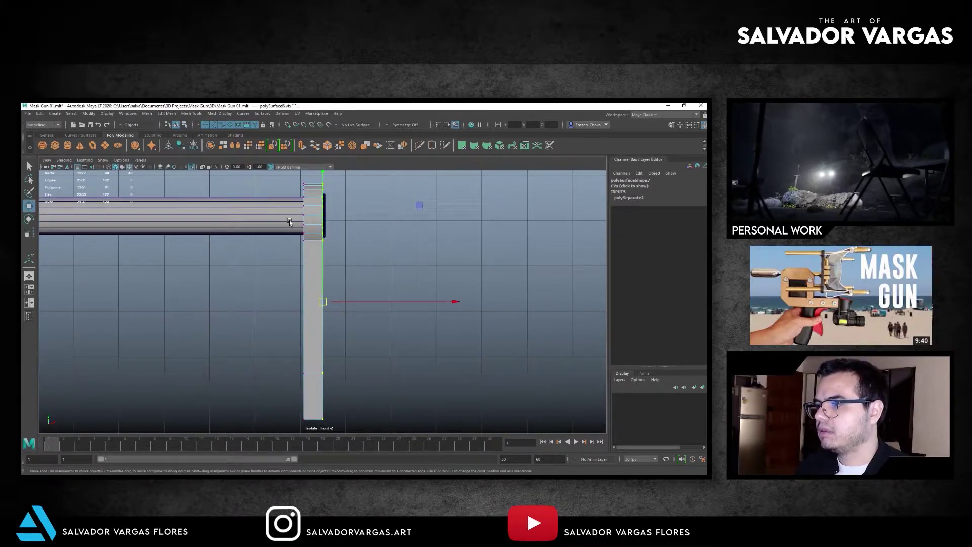
{"action": "key", "text": "F8"}
Combine the bracket pieces, center the pivot, and delete construction history.
{"action": "left_click", "coordinate": [213, 223]}
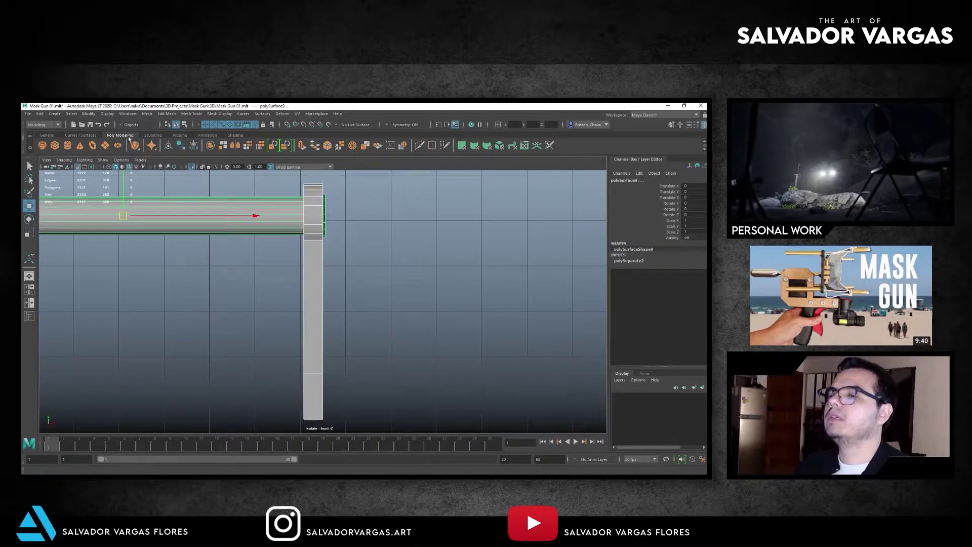
{"action": "left_click", "coordinate": [144, 115]}
{"action": "left_click", "coordinate": [152, 142]}
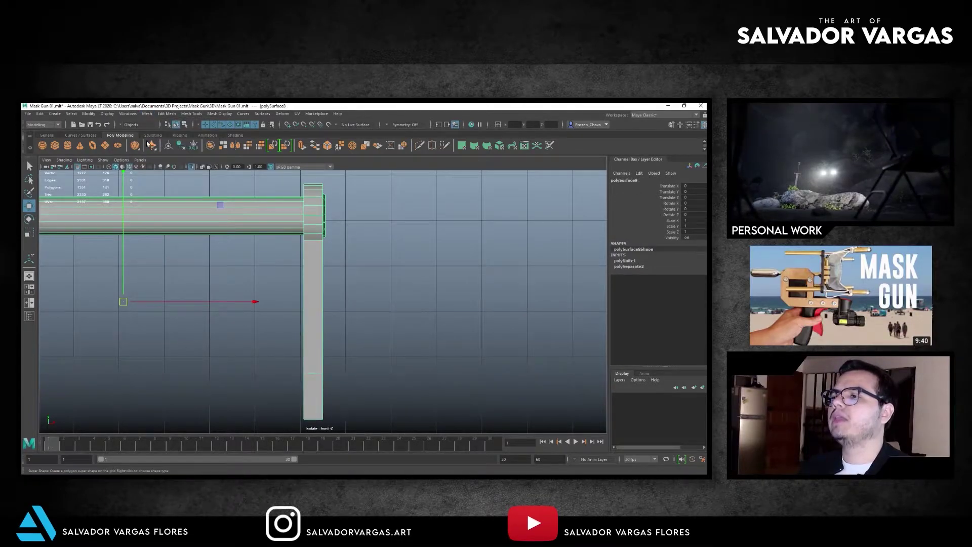
{"action": "left_click", "coordinate": [98, 117]}
{"action": "left_click", "coordinate": [94, 148]}
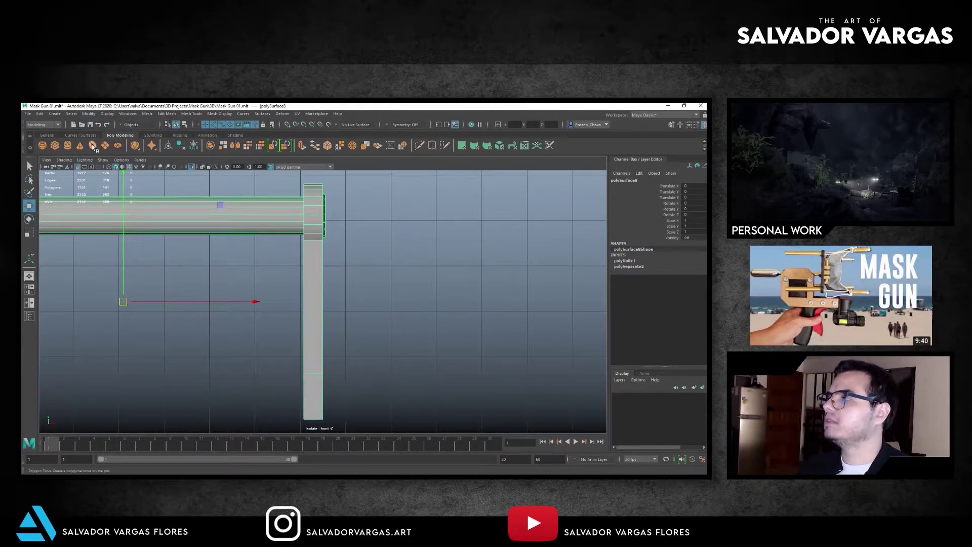
{"action": "left_click", "coordinate": [40, 113]}
{"action": "left_click", "coordinate": [147, 198]}
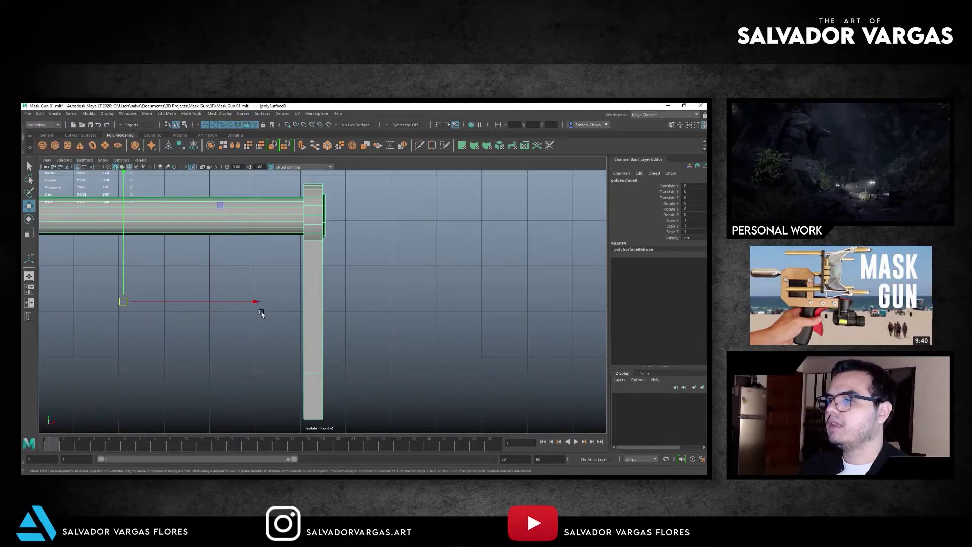
Duplicate the bracket and mirror it downward with Scale Y -1.
{"action": "scroll", "coordinate": [232, 286], "scroll_direction": "down", "scroll_amount": 2}
{"action": "key", "text": "d"}
{"action": "scroll", "coordinate": [317, 309], "scroll_direction": "down", "scroll_amount": 1}
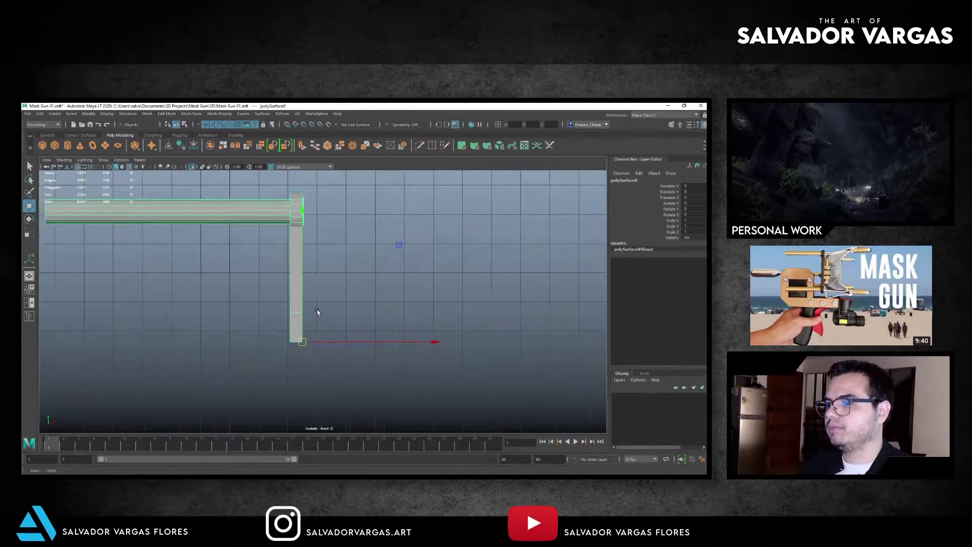
{"action": "scroll", "coordinate": [317, 309], "scroll_direction": "down", "scroll_amount": 1}
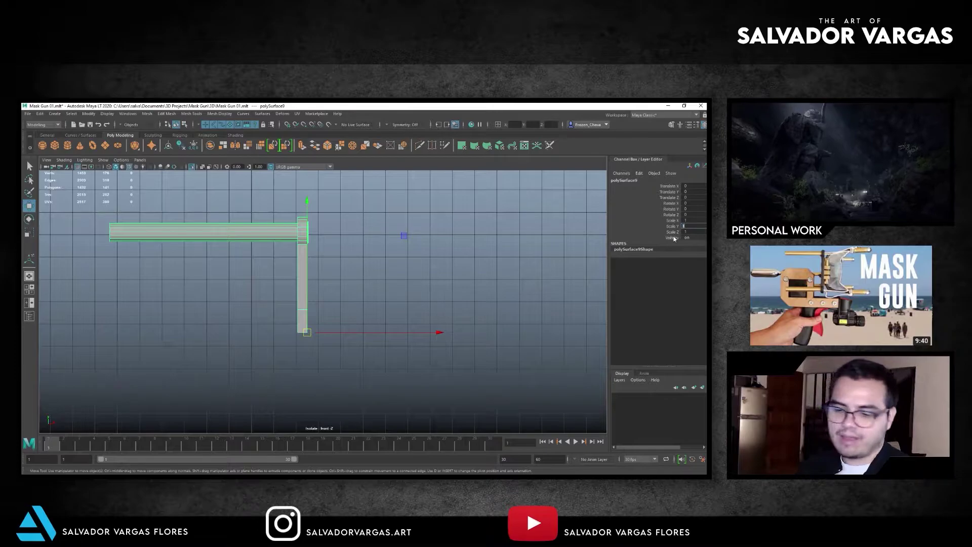
{"action": "key", "text": "Return"}
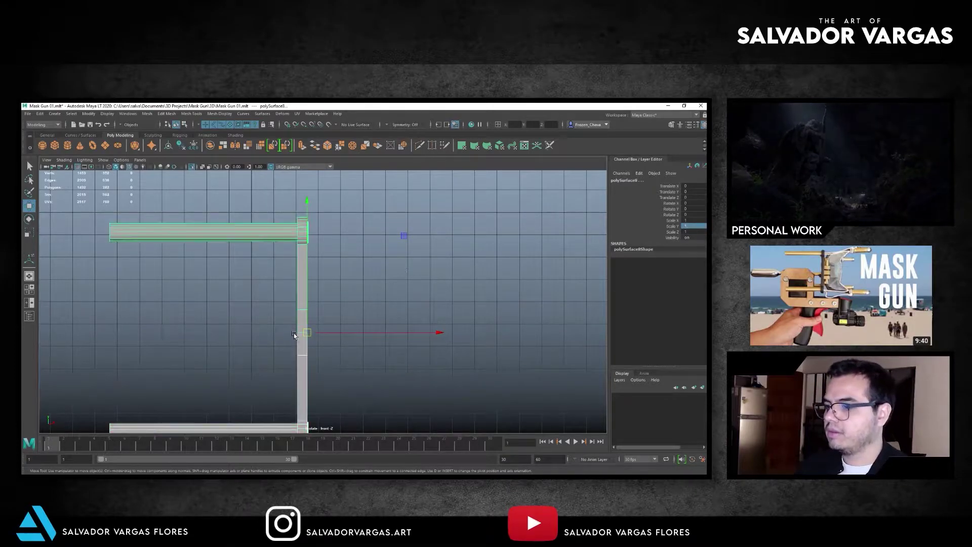
{"action": "left_click_drag", "start_coordinate": [293, 333], "coordinate": [388, 276], "text": "alt"}
{"action": "left_click", "coordinate": [282, 260]}
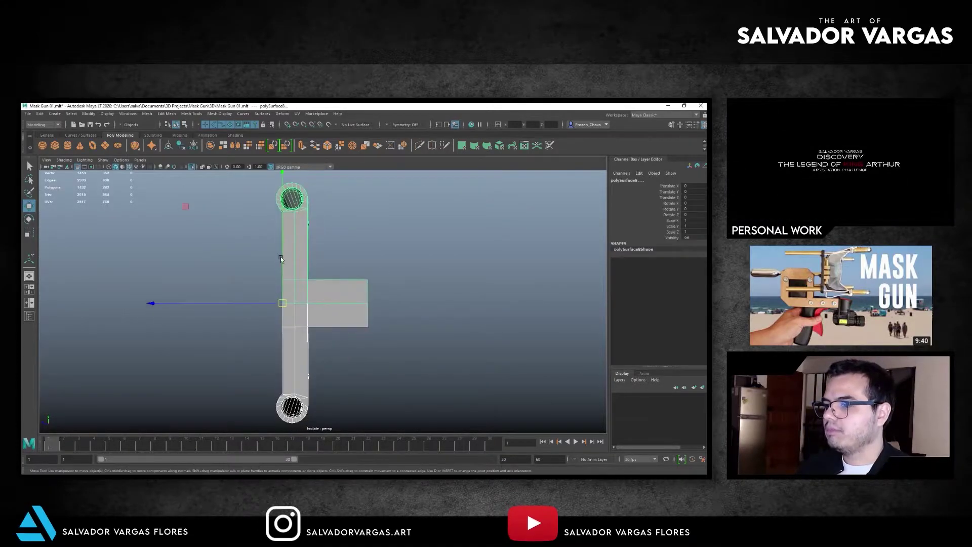
Combine the two bracket halves and merge the overlapping seam vertices.
{"action": "left_click", "coordinate": [147, 113]}
{"action": "left_click", "coordinate": [157, 136]}
{"action": "scroll", "coordinate": [321, 219], "scroll_direction": "up", "scroll_amount": 3}
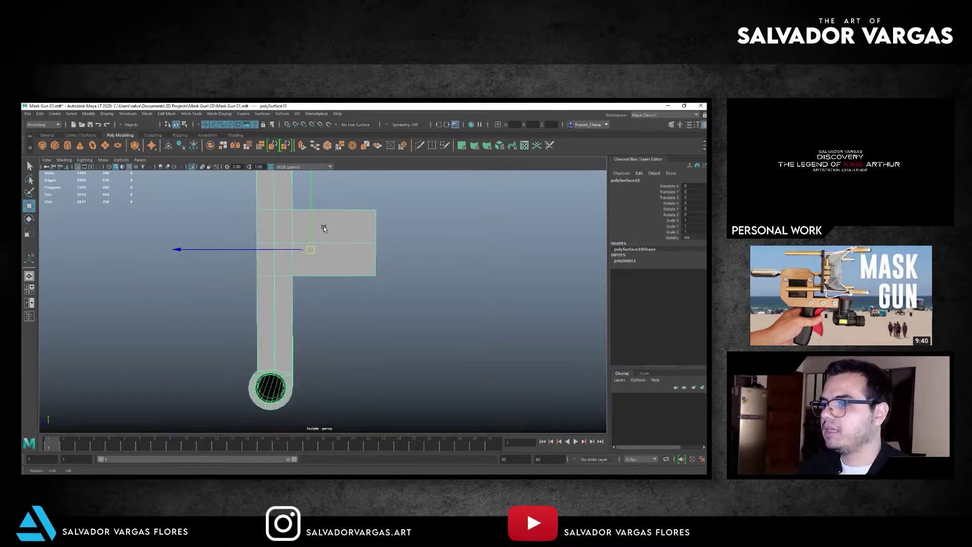
{"action": "key", "text": "F9"}
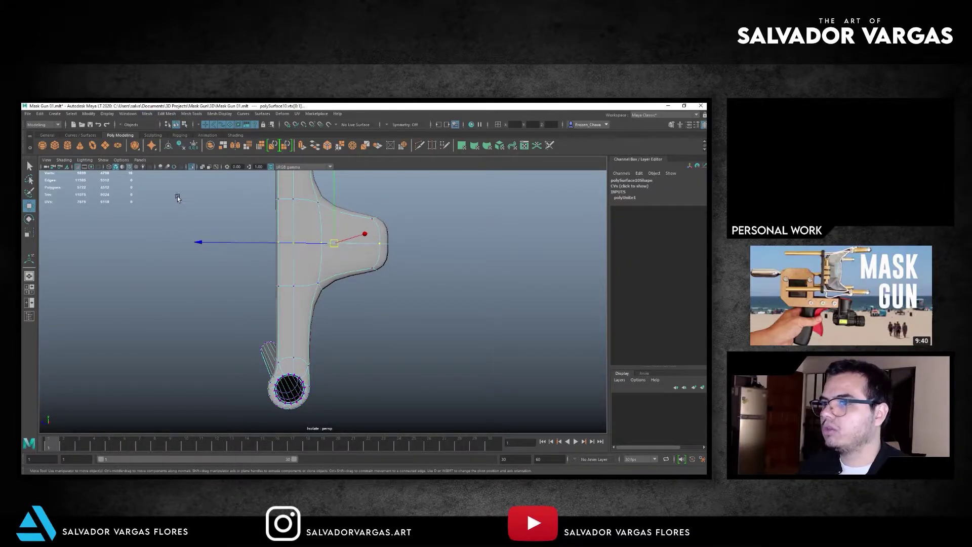
{"action": "left_click", "coordinate": [167, 113]}
{"action": "left_click", "coordinate": [175, 192]}
Inspect the merged bracket joint with smooth preview off and on.
{"action": "key", "text": "1"}
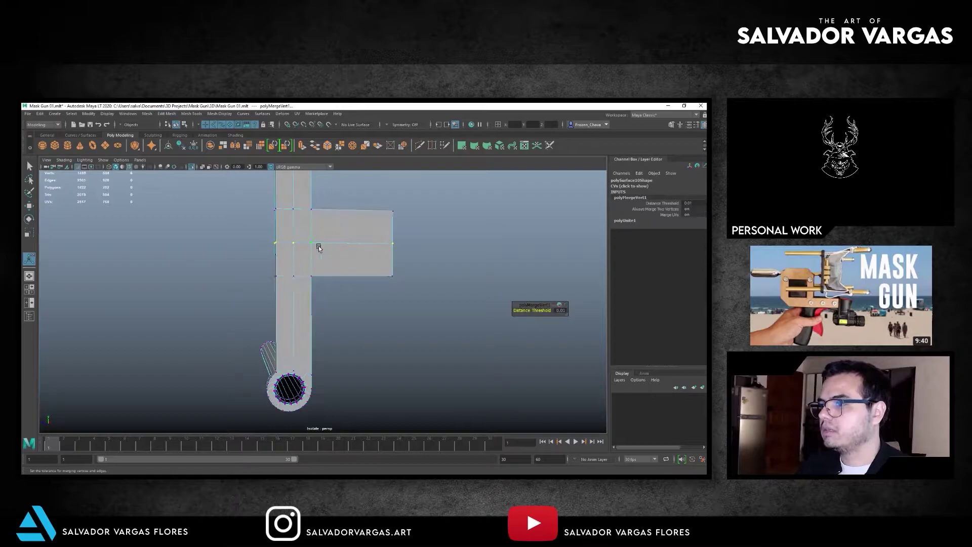
{"action": "left_click_drag", "start_coordinate": [317, 245], "coordinate": [293, 245], "text": "alt"}
{"action": "left_click", "coordinate": [280, 256]}
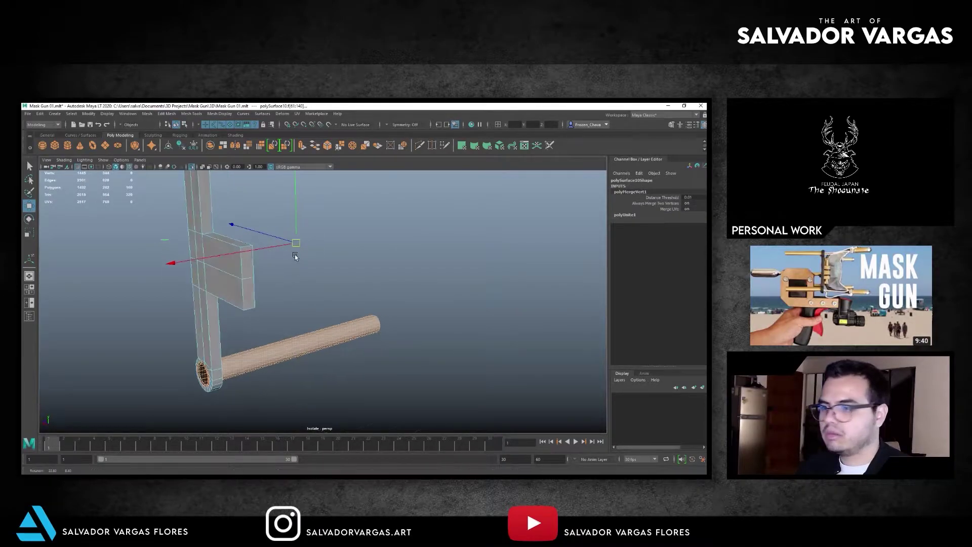
{"action": "key", "text": "F8"}
{"action": "key", "text": "3"}
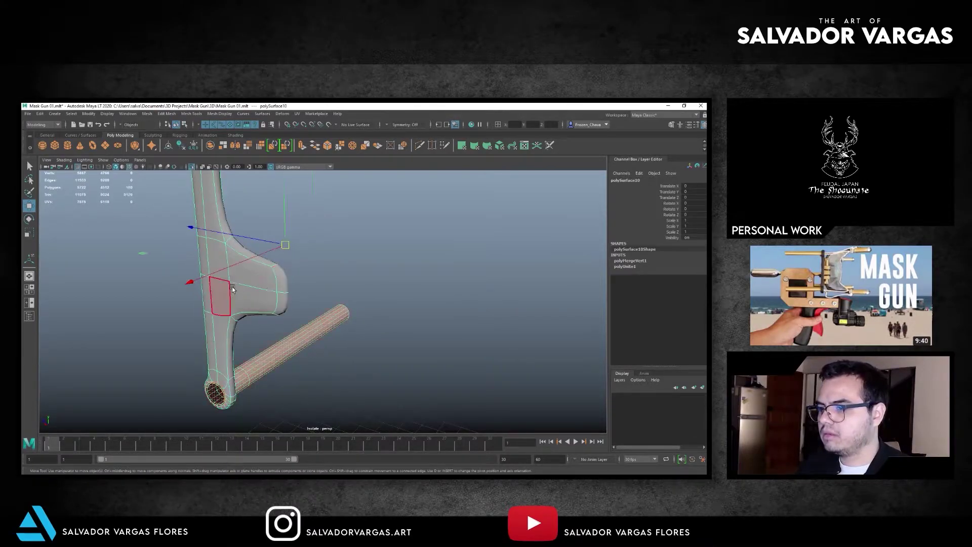
{"action": "left_click", "coordinate": [232, 289]}
{"action": "key", "text": "f"}
{"action": "mouse_move", "coordinate": [233, 288]}
{"action": "left_mouse_down", "text": "alt"}
{"action": "mouse_move", "coordinate": [321, 289]}
{"action": "mouse_move", "coordinate": [365, 269]}
{"action": "mouse_move", "coordinate": [354, 210]}
{"action": "mouse_move", "coordinate": [364, 221]}
{"action": "mouse_move", "coordinate": [263, 225]}
{"action": "left_mouse_up", "text": "alt"}
{"action": "key", "text": "F8"}
In top view, move the bracket's pivot up onto the grid line.
{"action": "scroll", "coordinate": [263, 225], "scroll_direction": "down", "scroll_amount": 3}
{"action": "left_click_drag", "start_coordinate": [148, 276], "coordinate": [283, 233]}
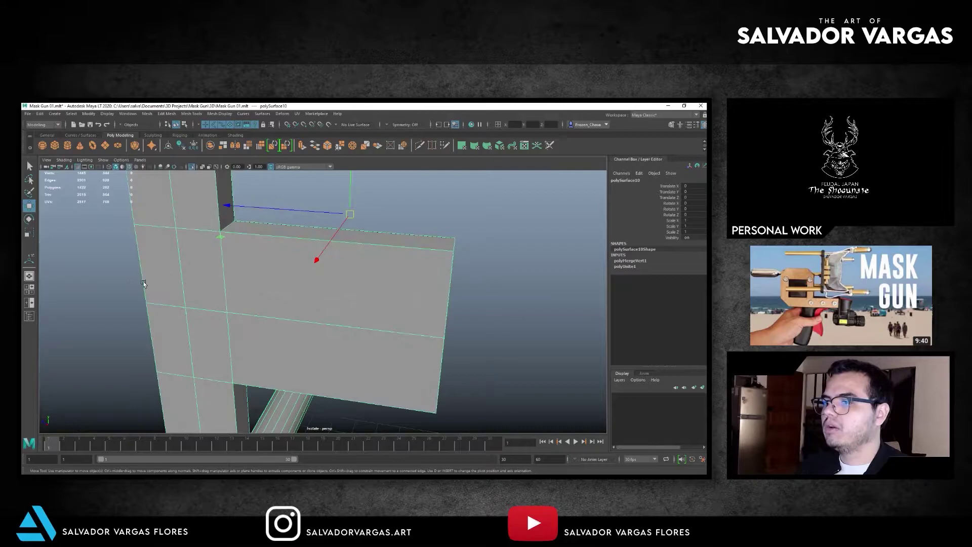
{"action": "left_click_drag", "start_coordinate": [370, 256], "coordinate": [379, 265]}
{"action": "scroll", "coordinate": [354, 267], "scroll_direction": "down", "scroll_amount": 3}
{"action": "scroll", "coordinate": [314, 284], "scroll_direction": "down", "scroll_amount": 2}
{"action": "scroll", "coordinate": [354, 279], "scroll_direction": "down", "scroll_amount": 2}
{"action": "scroll", "coordinate": [344, 314], "scroll_direction": "down", "scroll_amount": 2}
{"action": "key", "text": "d"}
{"action": "left_click_drag", "start_coordinate": [314, 286], "coordinate": [376, 253]}
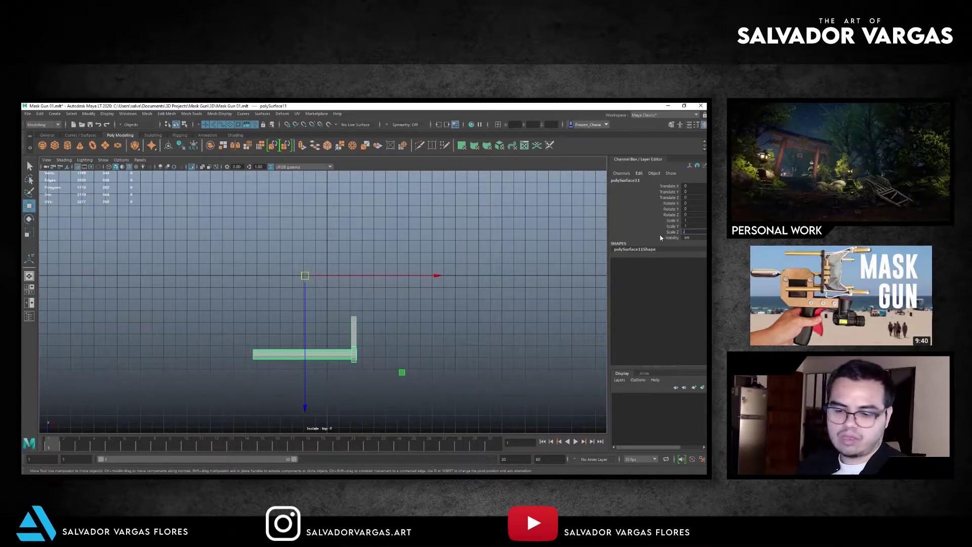
Mirror the duplicate with Scale Z -1 and show the full gun again in perspective.
{"action": "type", "text": "1"}
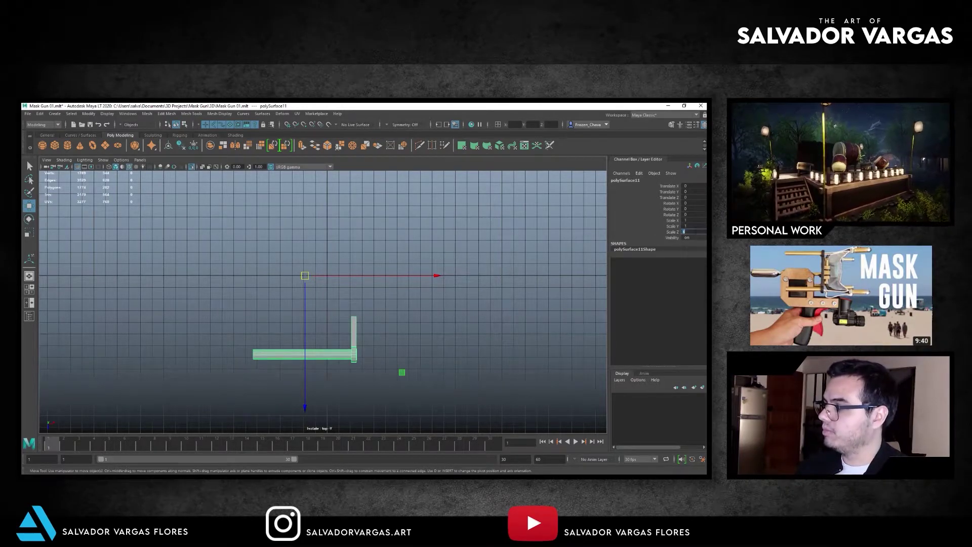
{"action": "key", "text": "Return"}
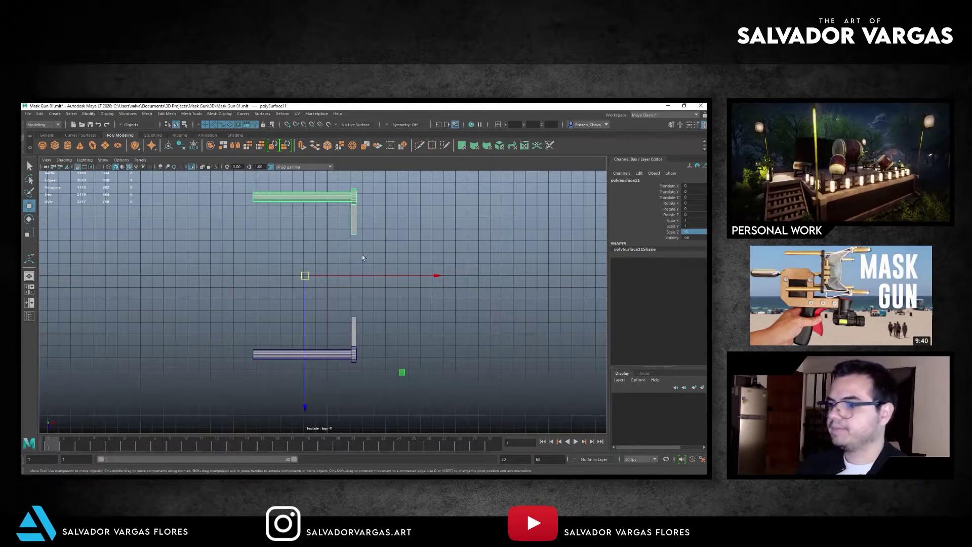
{"action": "key", "text": "space"}
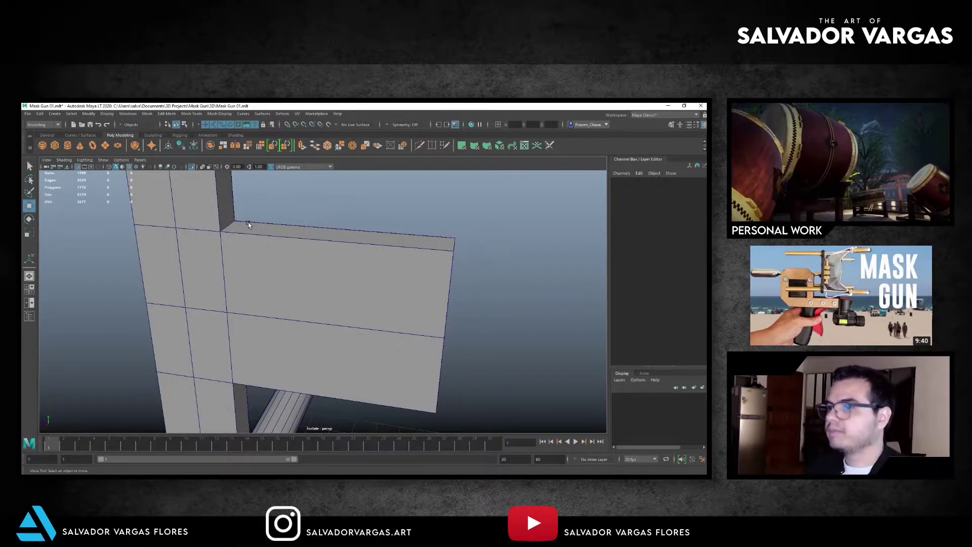
{"action": "scroll", "coordinate": [333, 224], "scroll_direction": "down", "scroll_amount": 5}
{"action": "key", "text": "ctrl+1"}
{"action": "mouse_move", "coordinate": [390, 267]}
{"action": "left_mouse_down", "text": "alt"}
{"action": "mouse_move", "coordinate": [288, 273]}
{"action": "mouse_move", "coordinate": [306, 263]}
{"action": "mouse_move", "coordinate": [261, 259]}
{"action": "left_mouse_up", "text": "alt"}
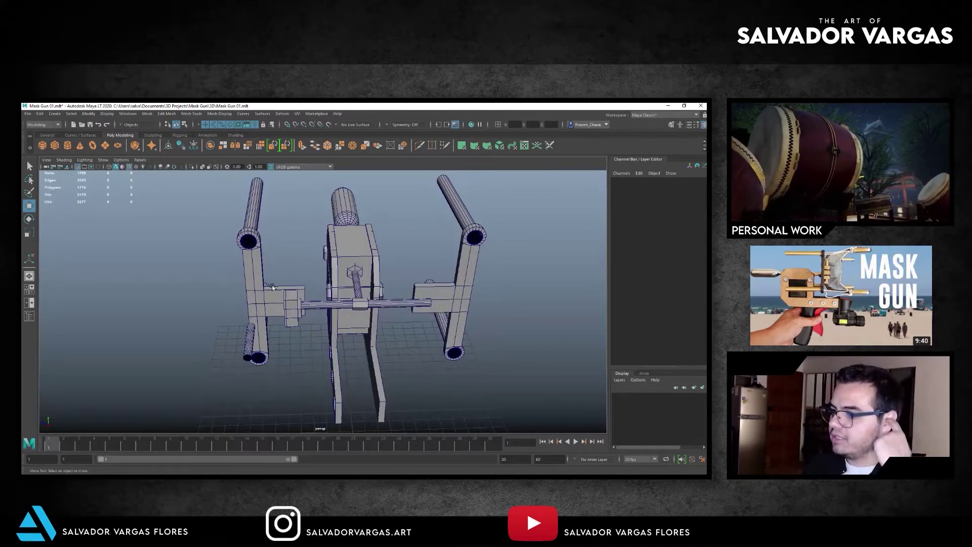
Turn off X-Ray and move the loose rod along X to Translate X 24.355.
{"action": "left_click", "coordinate": [248, 343]}
{"action": "mouse_move", "coordinate": [248, 343]}
{"action": "left_mouse_down", "text": "alt"}
{"action": "mouse_move", "coordinate": [320, 320]}
{"action": "mouse_move", "coordinate": [191, 242]}
{"action": "left_mouse_up", "text": "alt"}
{"action": "scroll", "coordinate": [205, 200], "scroll_direction": "down", "scroll_amount": 2}
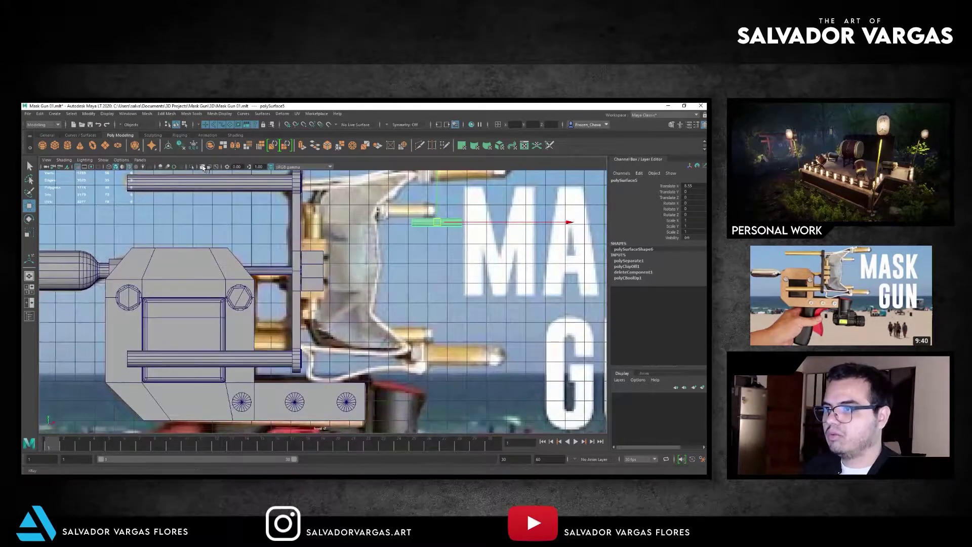
{"action": "scroll", "coordinate": [177, 202], "scroll_direction": "down", "scroll_amount": 3}
{"action": "scroll", "coordinate": [182, 233], "scroll_direction": "down", "scroll_amount": 2}
{"action": "scroll", "coordinate": [154, 261], "scroll_direction": "down", "scroll_amount": 2}
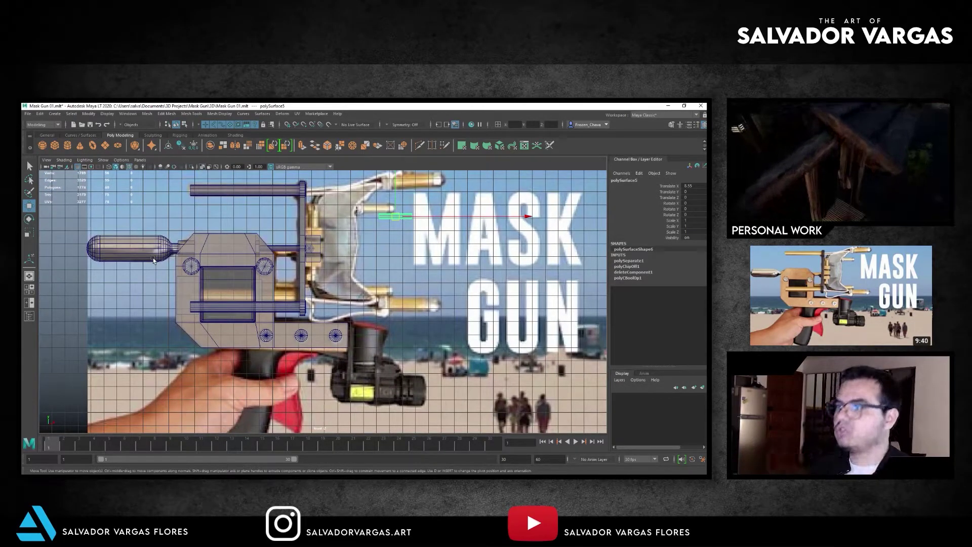
{"action": "scroll", "coordinate": [244, 280], "scroll_direction": "down", "scroll_amount": 2}
{"action": "left_click_drag", "start_coordinate": [278, 289], "coordinate": [149, 177]}
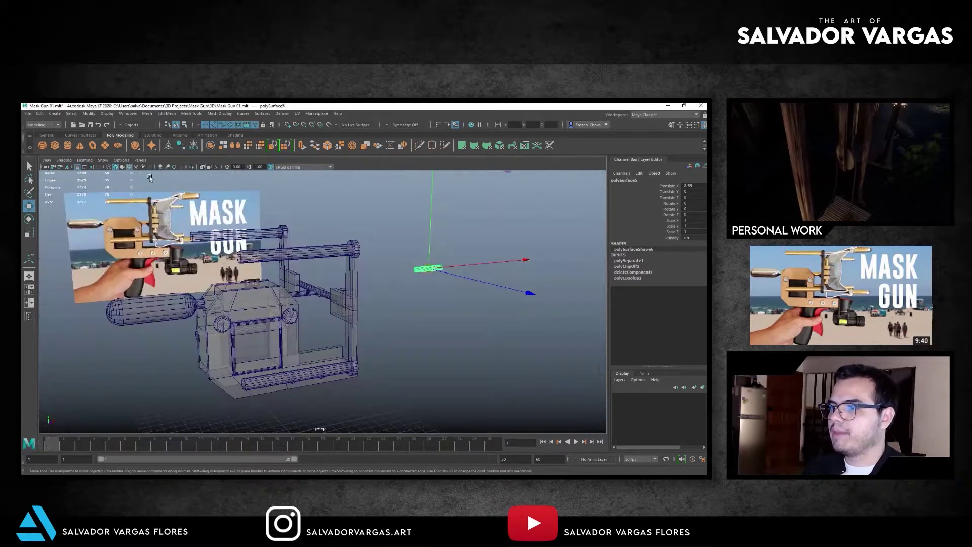
{"action": "left_click", "coordinate": [203, 168]}
{"action": "mouse_move", "coordinate": [279, 213]}
{"action": "left_mouse_down", "text": "alt"}
{"action": "mouse_move", "coordinate": [386, 294]}
{"action": "mouse_move", "coordinate": [325, 277]}
{"action": "left_mouse_up", "text": "alt"}
{"action": "left_click_drag", "start_coordinate": [393, 293], "coordinate": [404, 272], "text": "alt"}
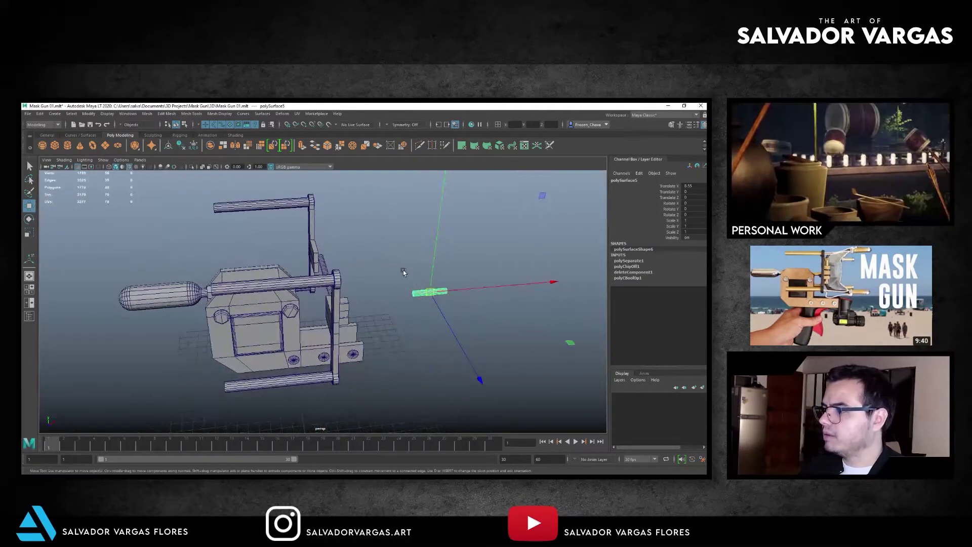
{"action": "mouse_move", "coordinate": [458, 291]}
{"action": "left_mouse_down"}
{"action": "mouse_move", "coordinate": [552, 284]}
{"action": "mouse_move", "coordinate": [336, 271]}
{"action": "left_mouse_up"}
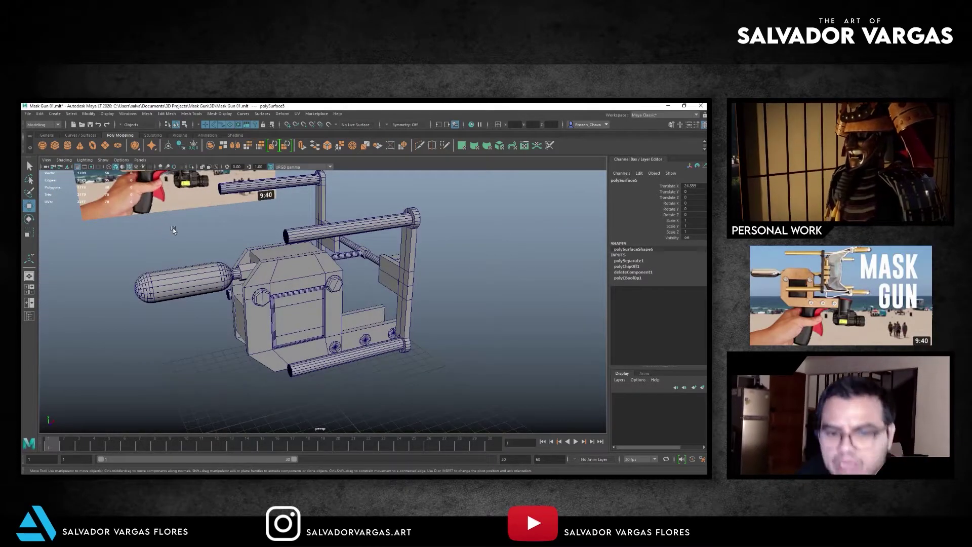
Frame and orbit around the relocated rod cylinder.
{"action": "mouse_move", "coordinate": [172, 229]}
{"action": "left_mouse_down", "text": "alt"}
{"action": "mouse_move", "coordinate": [313, 232]}
{"action": "mouse_move", "coordinate": [202, 227]}
{"action": "left_mouse_up", "text": "alt"}
{"action": "scroll", "coordinate": [228, 230], "scroll_direction": "up", "scroll_amount": 3}
{"action": "scroll", "coordinate": [313, 231], "scroll_direction": "down", "scroll_amount": 3}
{"action": "scroll", "coordinate": [140, 223], "scroll_direction": "down", "scroll_amount": 2}
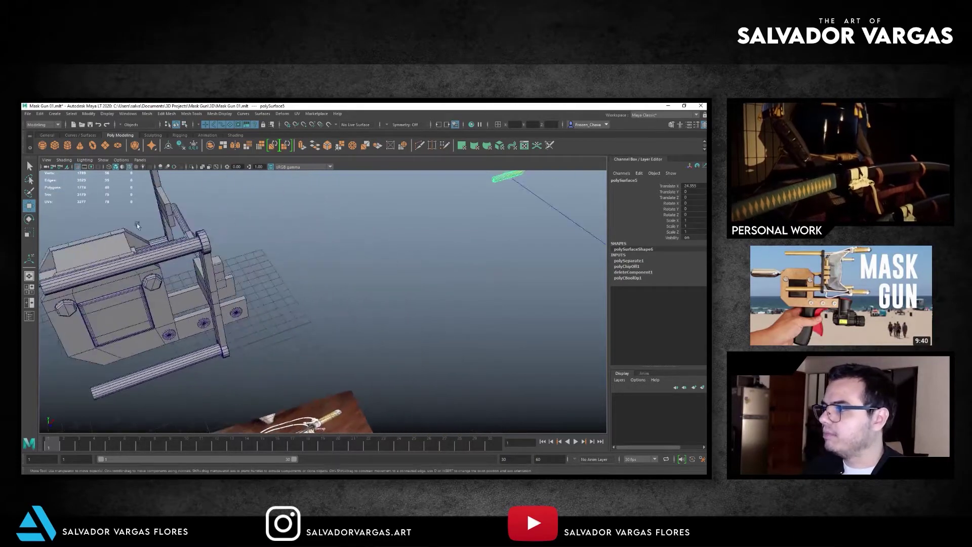
{"action": "key", "text": "f"}
{"action": "mouse_move", "coordinate": [405, 217]}
{"action": "left_mouse_down", "text": "alt"}
{"action": "mouse_move", "coordinate": [351, 219]}
{"action": "mouse_move", "coordinate": [384, 227]}
{"action": "mouse_move", "coordinate": [401, 251]}
{"action": "left_mouse_up", "text": "alt"}
{"action": "scroll", "coordinate": [434, 224], "scroll_direction": "up", "scroll_amount": 3}
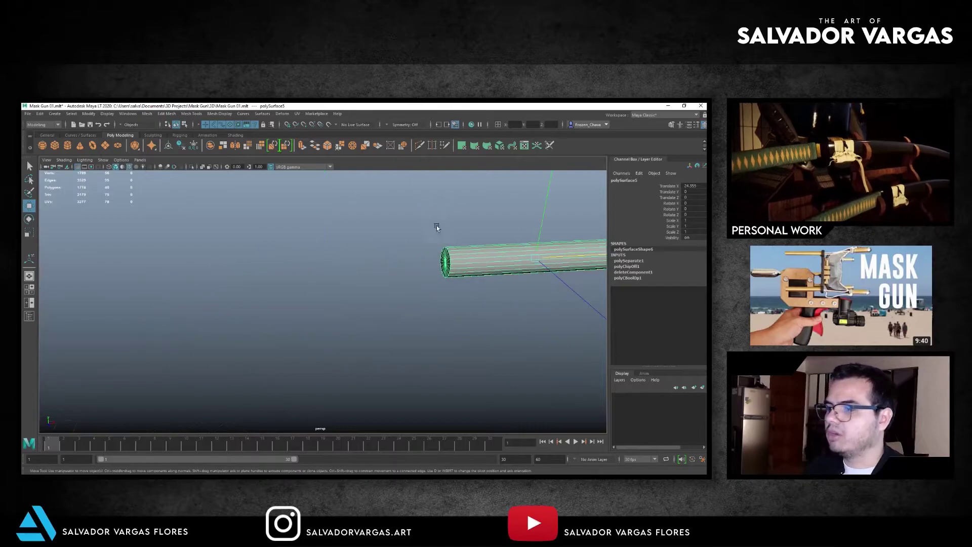
{"action": "scroll", "coordinate": [433, 224], "scroll_direction": "down", "scroll_amount": 5}
{"action": "left_click_drag", "start_coordinate": [434, 224], "coordinate": [341, 242], "text": "alt"}
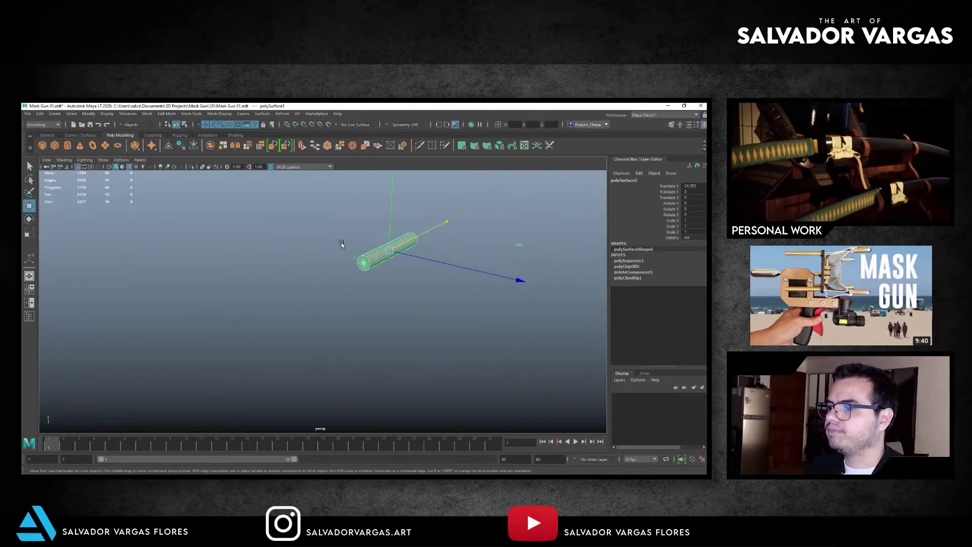
Draw a new polygon cylinder on the grid beside the gun.
{"action": "left_click", "coordinate": [66, 145]}
{"action": "left_click_drag", "start_coordinate": [319, 269], "coordinate": [341, 323], "text": "alt"}
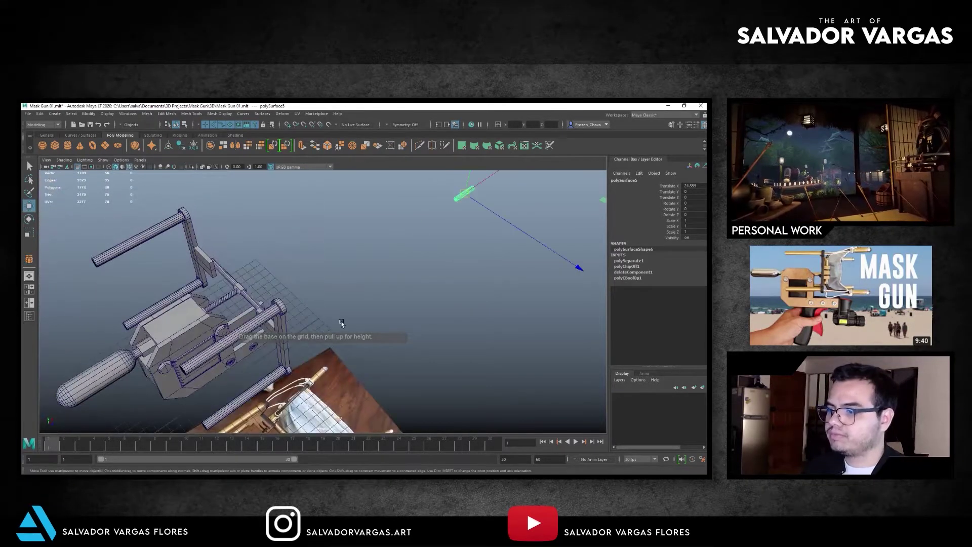
{"action": "left_click", "coordinate": [336, 322]}
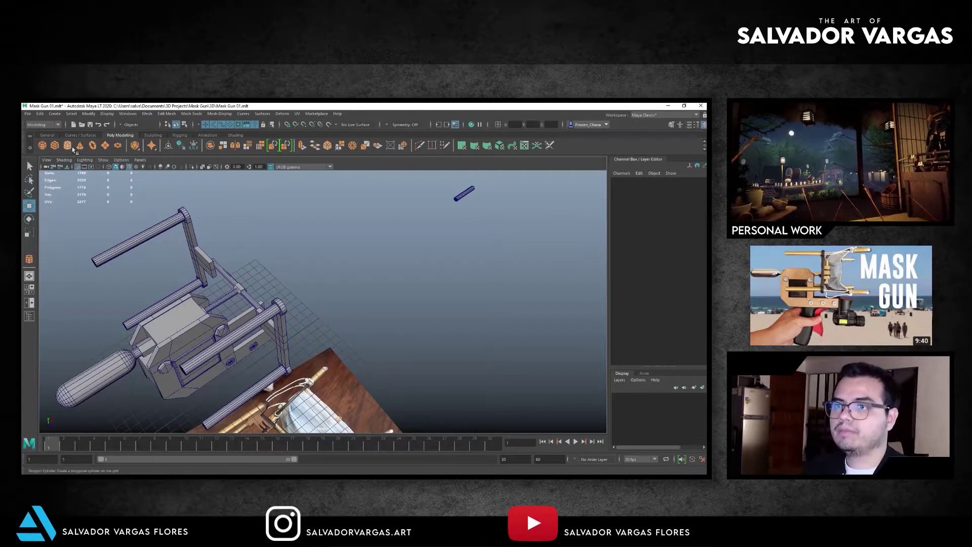
{"action": "mouse_move", "coordinate": [383, 340]}
{"action": "left_mouse_down"}
{"action": "mouse_move", "coordinate": [363, 349]}
{"action": "mouse_move", "coordinate": [387, 276]}
{"action": "left_mouse_up"}
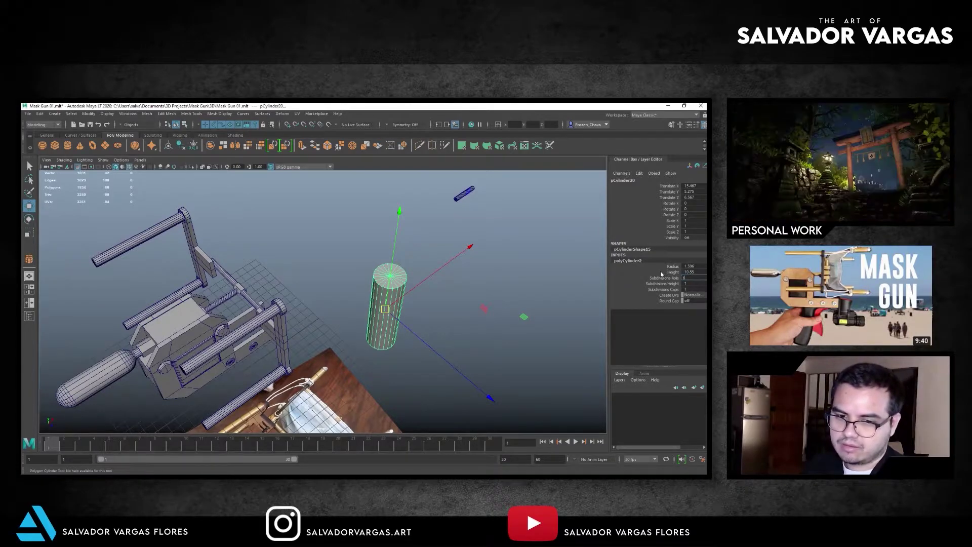
Rotate the new cylinder -90 degrees in X to lay it on its side.
{"action": "key", "text": "w"}
{"action": "left_click", "coordinate": [349, 281]}
{"action": "left_click", "coordinate": [395, 271]}
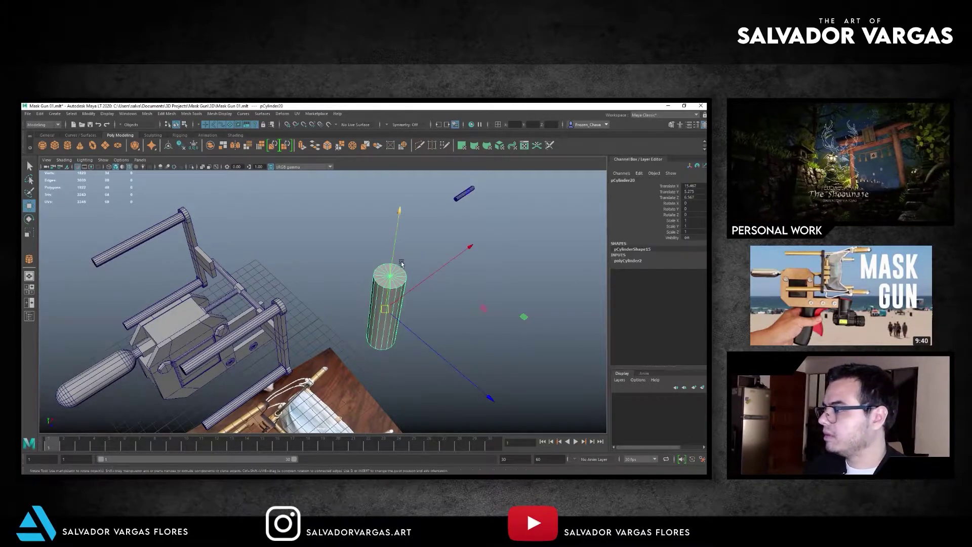
{"action": "key", "text": "e"}
{"action": "left_click_drag", "start_coordinate": [453, 254], "coordinate": [396, 222]}
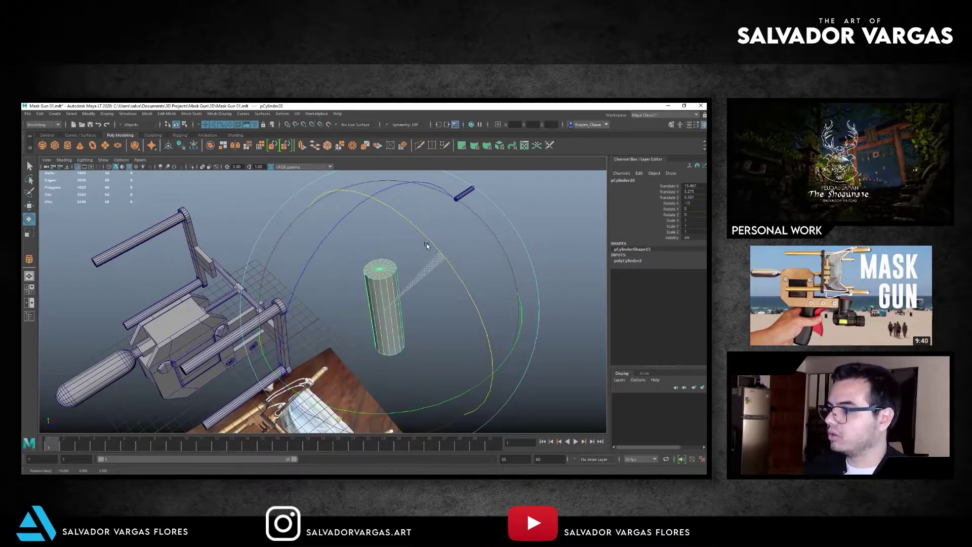
In top view, move the cylinder onto the vise body.
{"action": "key", "text": "space"}
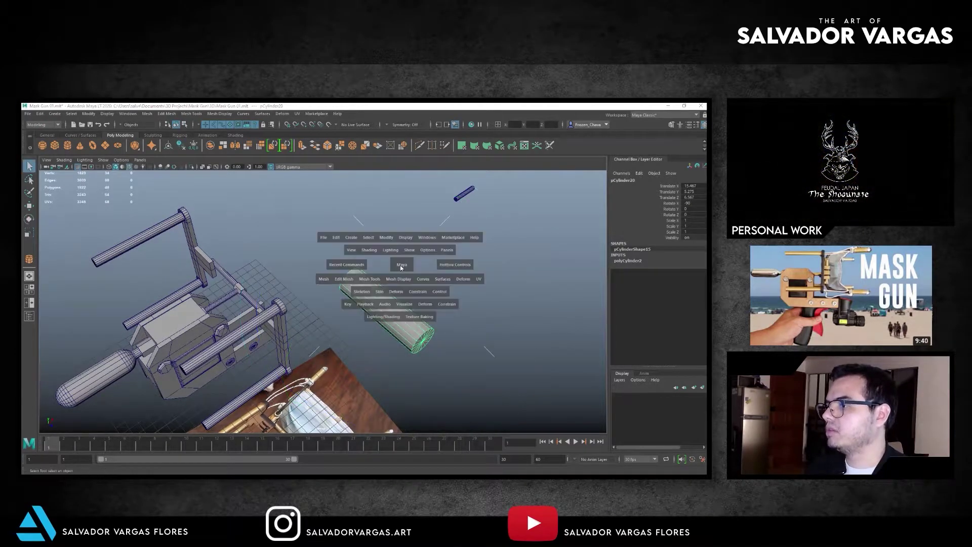
{"action": "left_click_drag", "start_coordinate": [401, 264], "coordinate": [401, 233]}
{"action": "key", "text": "w"}
{"action": "middle_click_drag", "start_coordinate": [469, 329], "coordinate": [278, 284]}
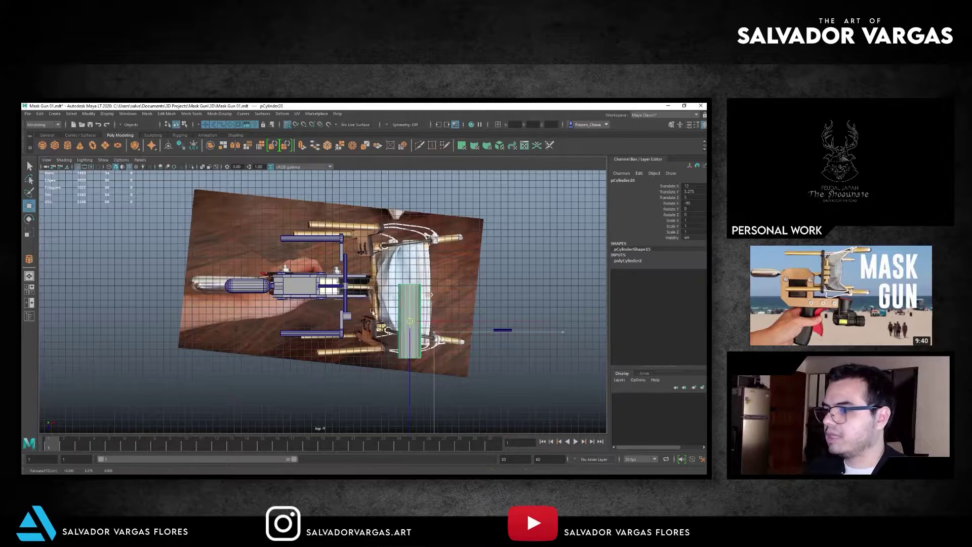
{"action": "scroll", "coordinate": [283, 287], "scroll_direction": "up", "scroll_amount": 5}
Scale the cylinder down to about 0.15 and nudge it right.
{"action": "key", "text": "r"}
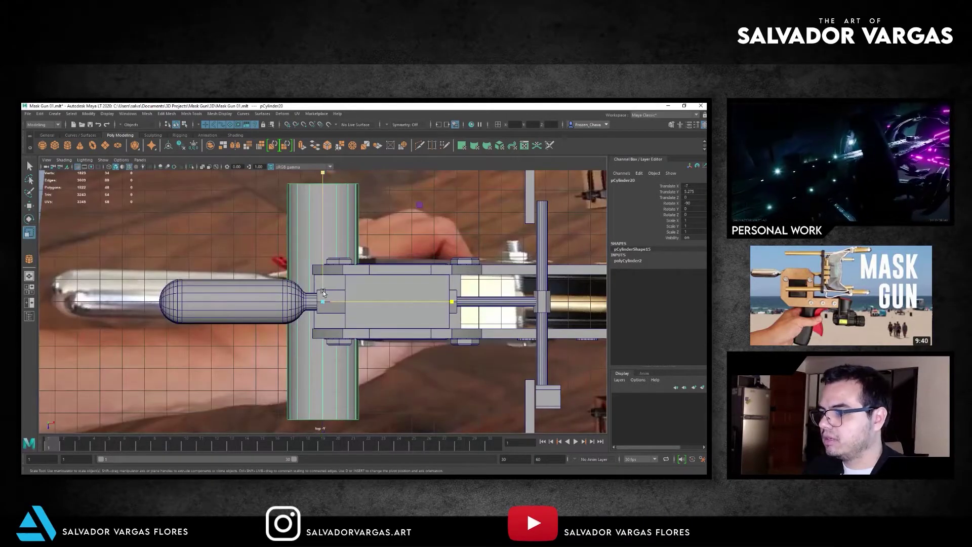
{"action": "left_click_drag", "start_coordinate": [323, 293], "coordinate": [241, 311]}
{"action": "key", "text": "w"}
{"action": "left_click_drag", "start_coordinate": [336, 300], "coordinate": [348, 302]}
{"action": "key", "text": "f"}
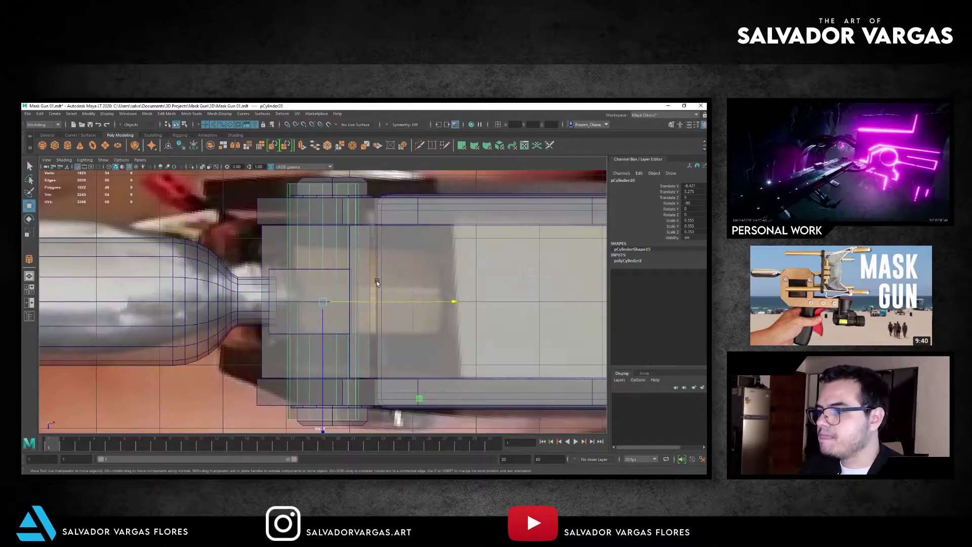
{"action": "mouse_move", "coordinate": [323, 302]}
{"action": "left_mouse_down"}
{"action": "mouse_move", "coordinate": [298, 304]}
{"action": "mouse_move", "coordinate": [348, 301]}
{"action": "mouse_move", "coordinate": [292, 308]}
{"action": "left_mouse_up"}
{"action": "key", "text": "w"}
Lengthen the thin rod across the vise body and raise it over the body.
{"action": "key", "text": "r"}
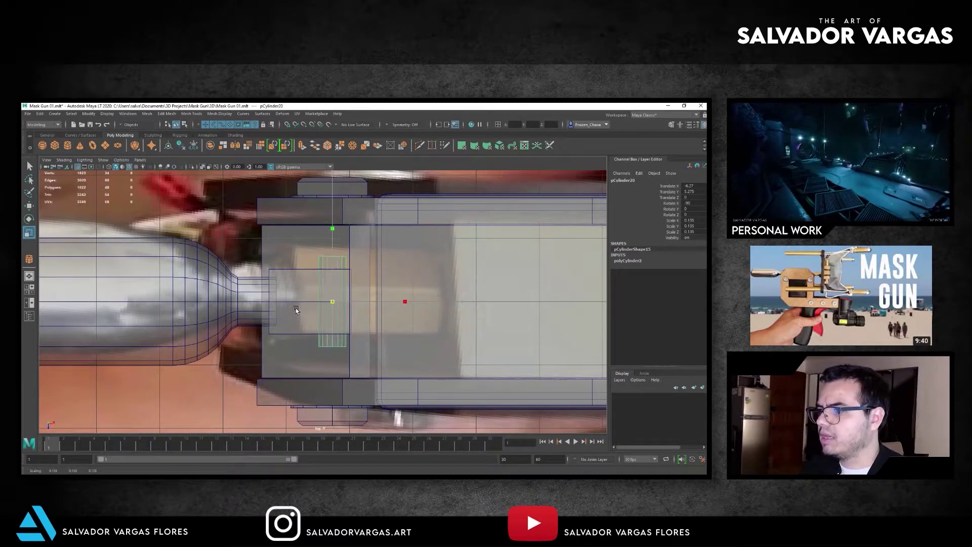
{"action": "scroll", "coordinate": [334, 219], "scroll_direction": "down", "scroll_amount": 3}
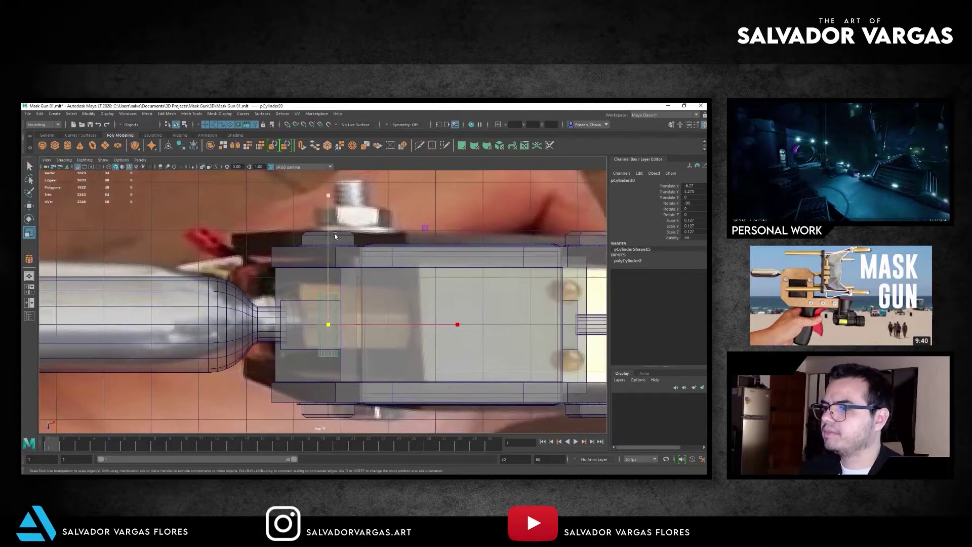
{"action": "left_click_drag", "start_coordinate": [328, 194], "coordinate": [327, 182]}
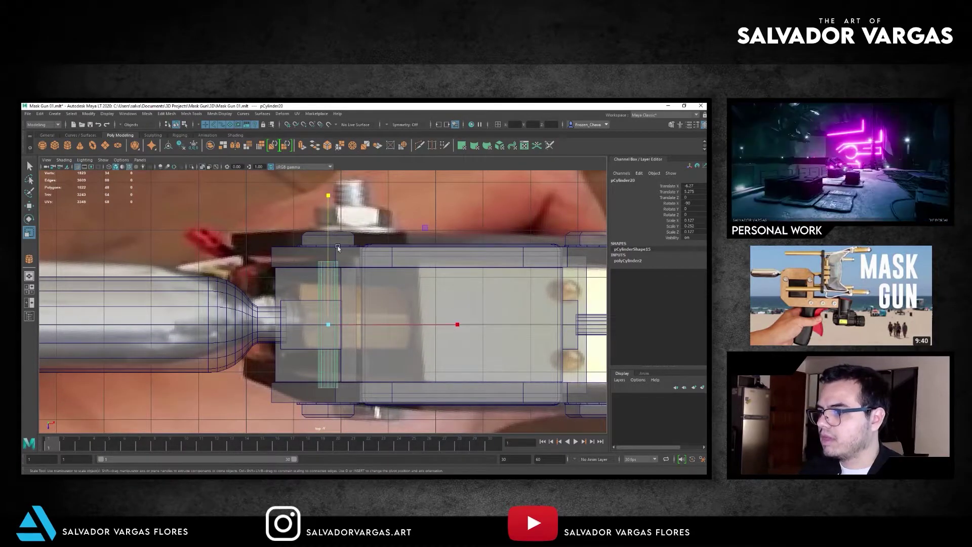
{"action": "key", "text": "w"}
{"action": "mouse_move", "coordinate": [328, 285]}
{"action": "left_mouse_down"}
{"action": "mouse_move", "coordinate": [357, 252]}
{"action": "mouse_move", "coordinate": [348, 243]}
{"action": "mouse_move", "coordinate": [362, 247]}
{"action": "mouse_move", "coordinate": [328, 234]}
{"action": "mouse_move", "coordinate": [332, 316]}
{"action": "mouse_move", "coordinate": [330, 278]}
{"action": "left_mouse_up"}
{"action": "key", "text": "r"}
{"action": "key", "text": "w"}
Center the rod at Translate Z 0 and check it in perspective with X-Ray off.
{"action": "left_click_drag", "start_coordinate": [327, 317], "coordinate": [327, 325]}
{"action": "key", "text": "space"}
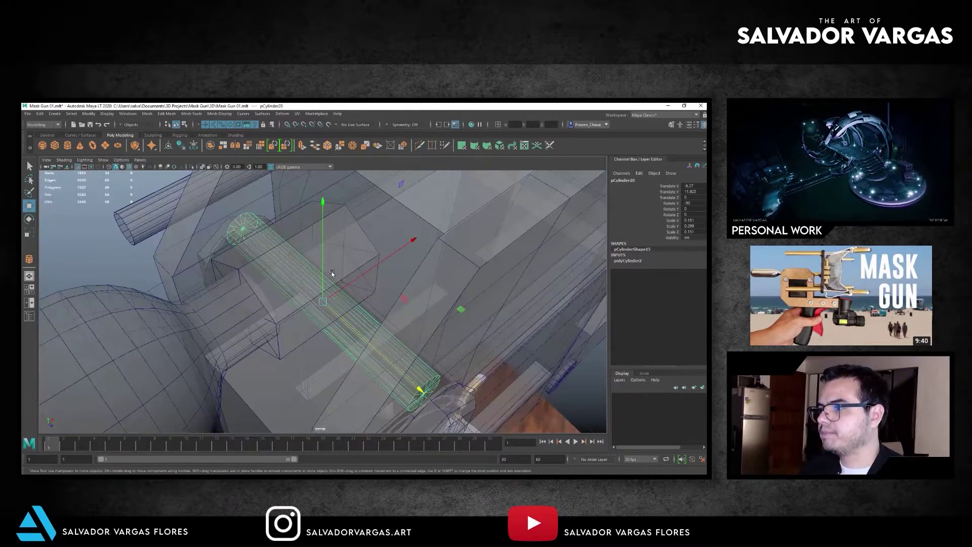
{"action": "left_click_drag", "start_coordinate": [332, 273], "coordinate": [424, 268], "text": "alt"}
{"action": "key", "text": "r"}
{"action": "left_click", "coordinate": [203, 166]}
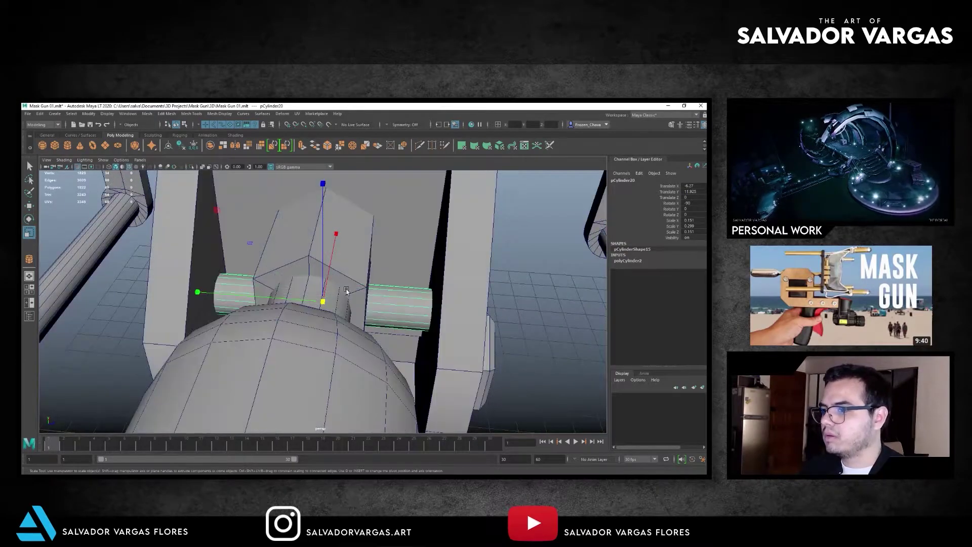
{"action": "left_click_drag", "start_coordinate": [200, 290], "coordinate": [213, 294]}
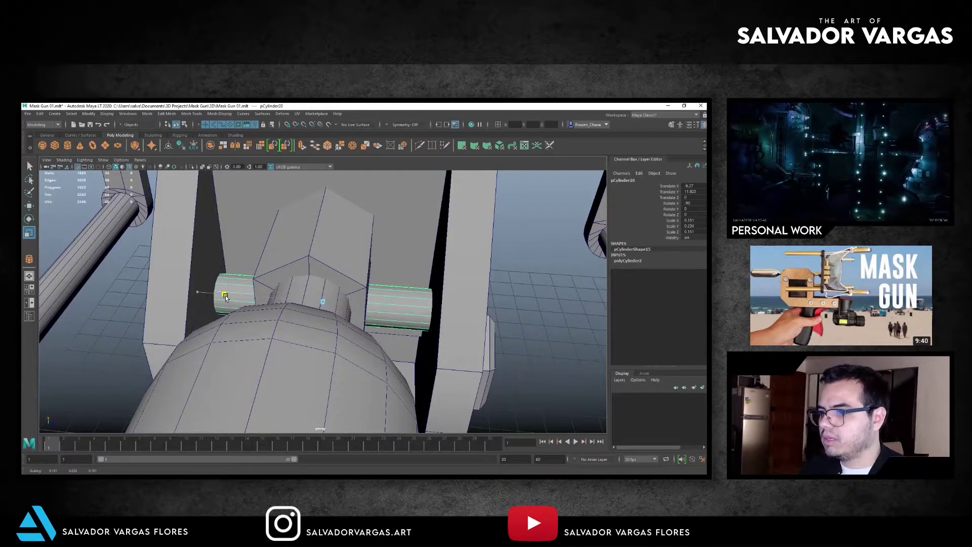
Compare against the front reference and shorten the rod to Scale Y about 0.229.
{"action": "key", "text": "w"}
{"action": "mouse_move", "coordinate": [225, 288]}
{"action": "left_mouse_down", "text": "alt"}
{"action": "mouse_move", "coordinate": [286, 290]}
{"action": "mouse_move", "coordinate": [303, 274]}
{"action": "left_mouse_up", "text": "alt"}
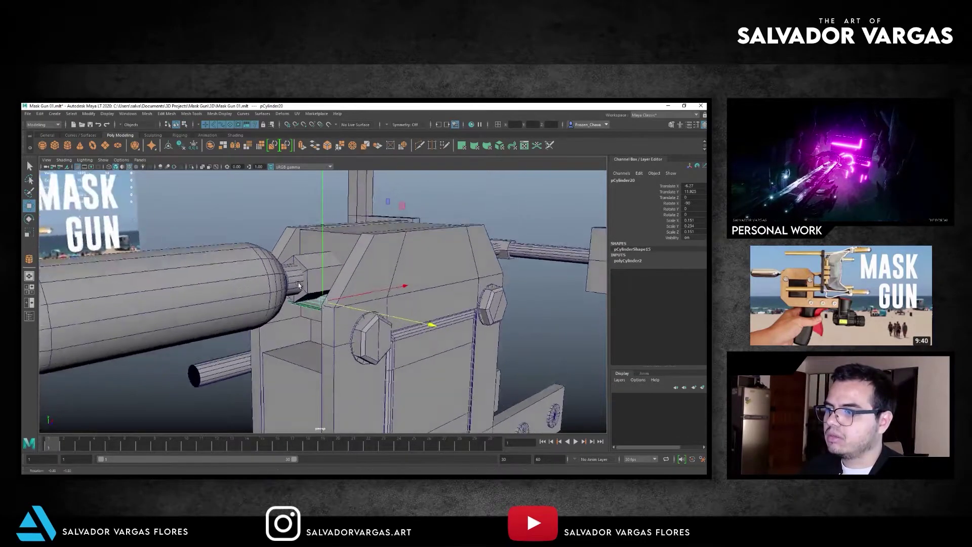
{"action": "mouse_move", "coordinate": [303, 274]}
{"action": "left_mouse_down", "text": "alt"}
{"action": "mouse_move", "coordinate": [308, 255]}
{"action": "mouse_move", "coordinate": [323, 253]}
{"action": "mouse_move", "coordinate": [317, 276]}
{"action": "mouse_move", "coordinate": [211, 189]}
{"action": "left_mouse_up", "text": "alt"}
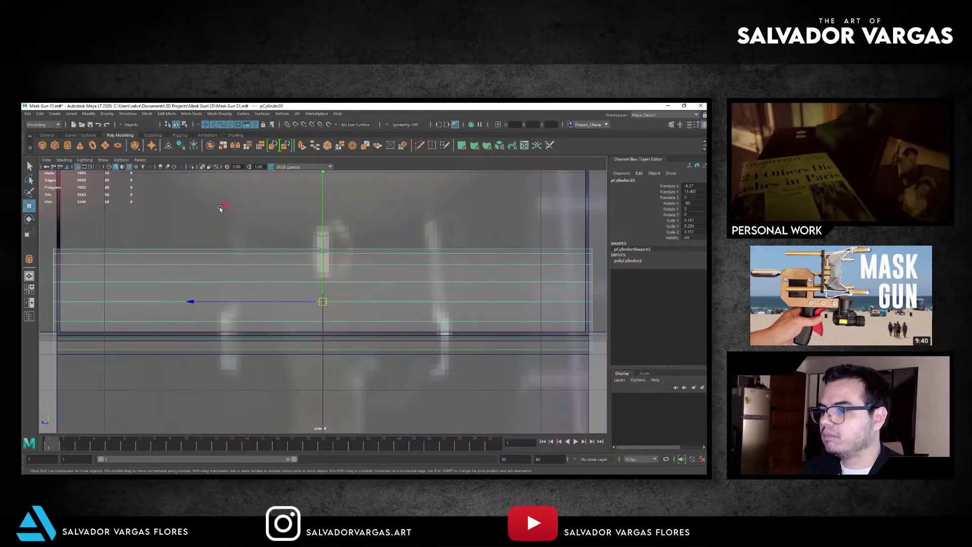
{"action": "mouse_move", "coordinate": [240, 229]}
{"action": "left_mouse_down"}
{"action": "mouse_move", "coordinate": [254, 252]}
{"action": "mouse_move", "coordinate": [455, 311]}
{"action": "left_mouse_up"}
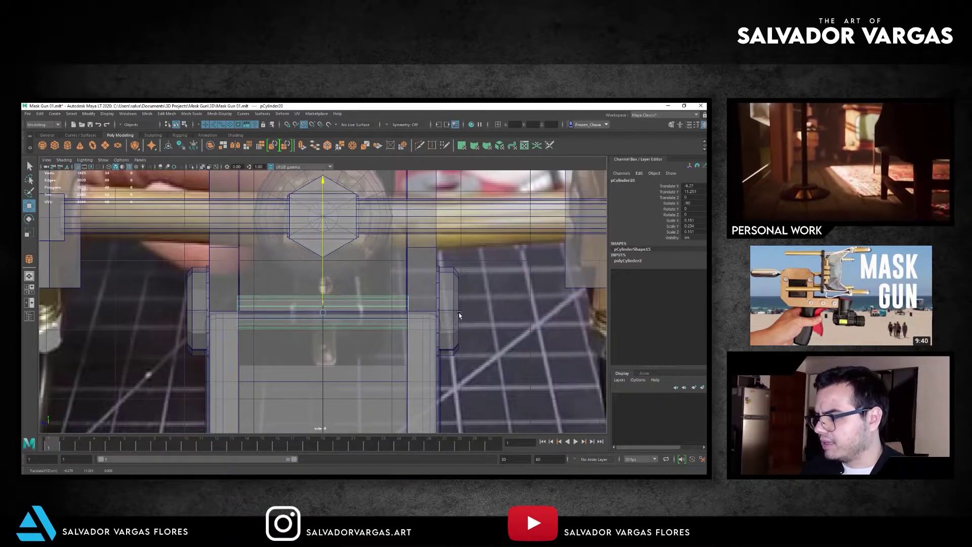
{"action": "left_click_drag", "start_coordinate": [335, 290], "coordinate": [208, 205]}
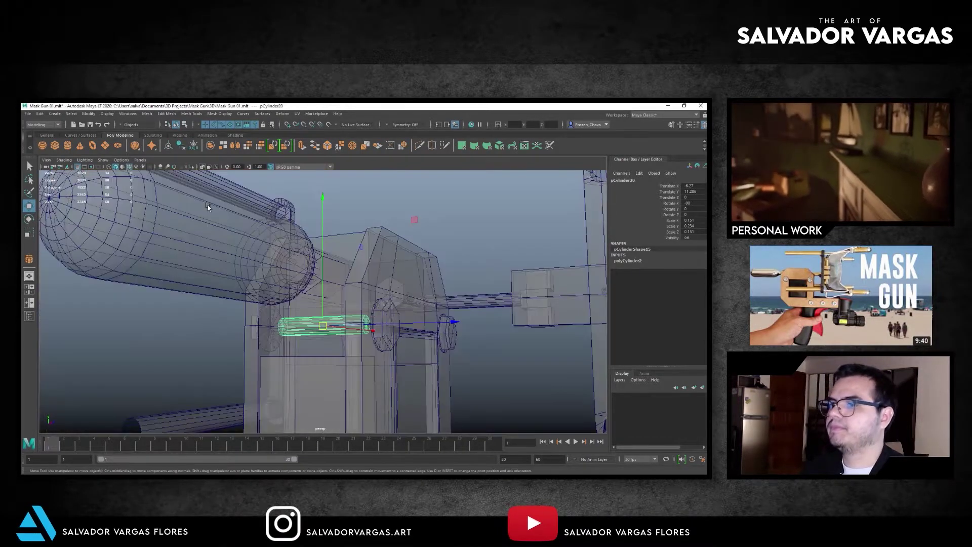
{"action": "left_click", "coordinate": [203, 167]}
{"action": "key", "text": "r"}
{"action": "left_click_drag", "start_coordinate": [250, 299], "coordinate": [204, 303]}
Isolate the small cylinder and delete its end cap faces.
{"action": "key", "text": "w"}
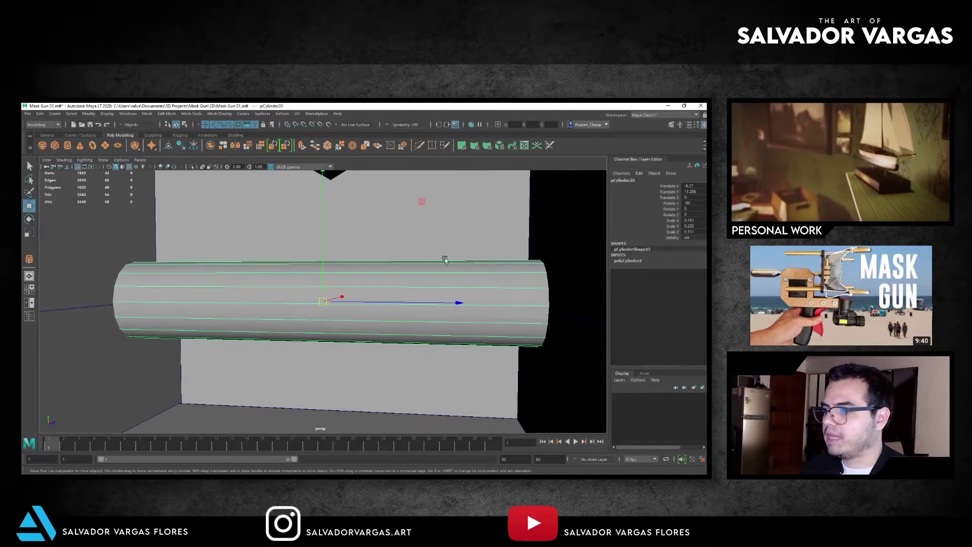
{"action": "left_click", "coordinate": [191, 167]}
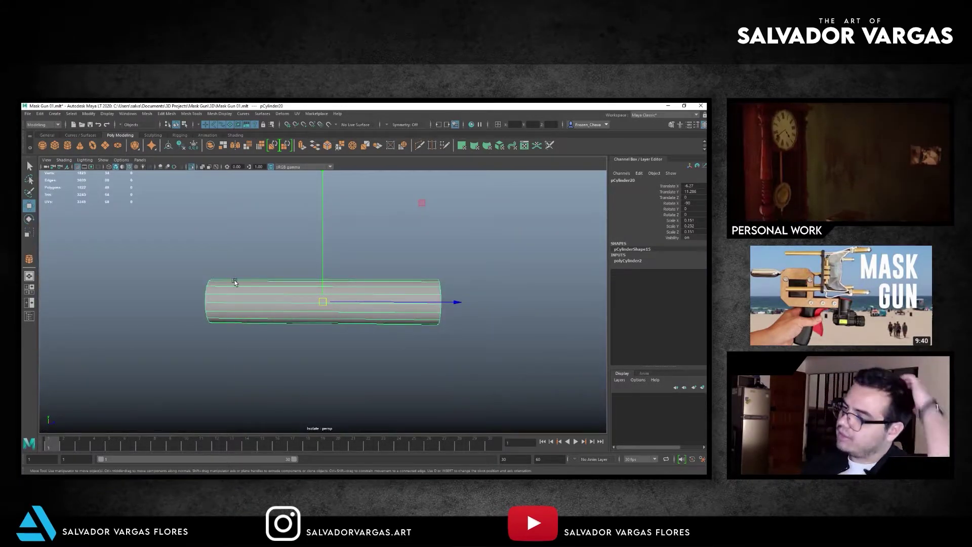
{"action": "left_click_drag", "start_coordinate": [530, 236], "coordinate": [352, 287]}
{"action": "double_click", "coordinate": [323, 299]}
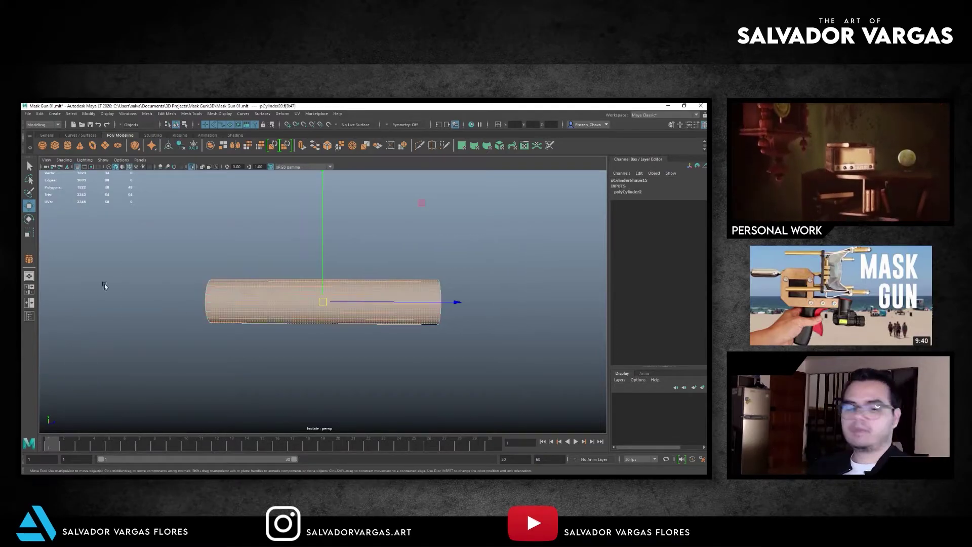
{"action": "mouse_move", "coordinate": [273, 237]}
{"action": "left_mouse_down", "text": "ctrl"}
{"action": "mouse_move", "coordinate": [251, 312]}
{"action": "mouse_move", "coordinate": [242, 307]}
{"action": "left_mouse_up", "text": "ctrl"}
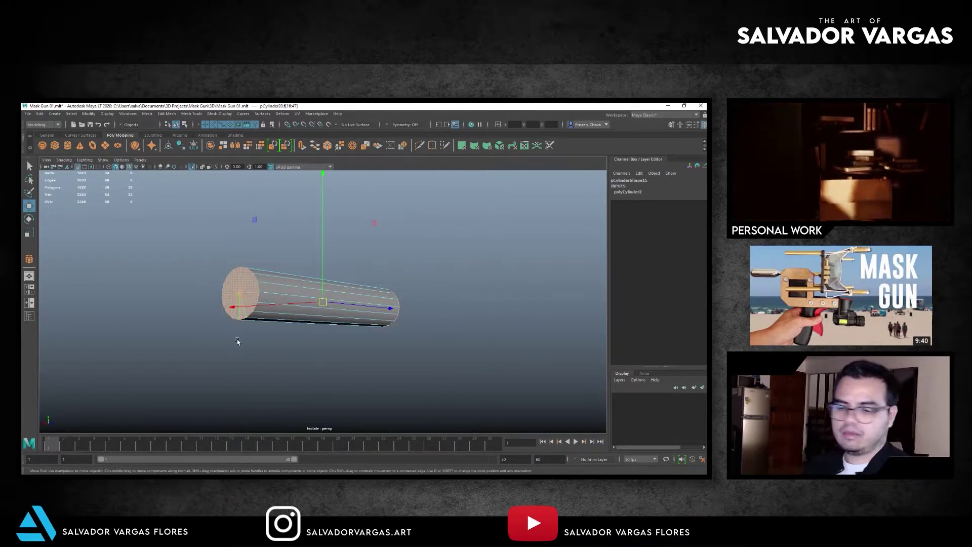
{"action": "key", "text": "Delete"}
Return to Object Mode and view the open tube within the full gun.
{"action": "right_click_drag", "start_coordinate": [329, 264], "coordinate": [329, 264]}
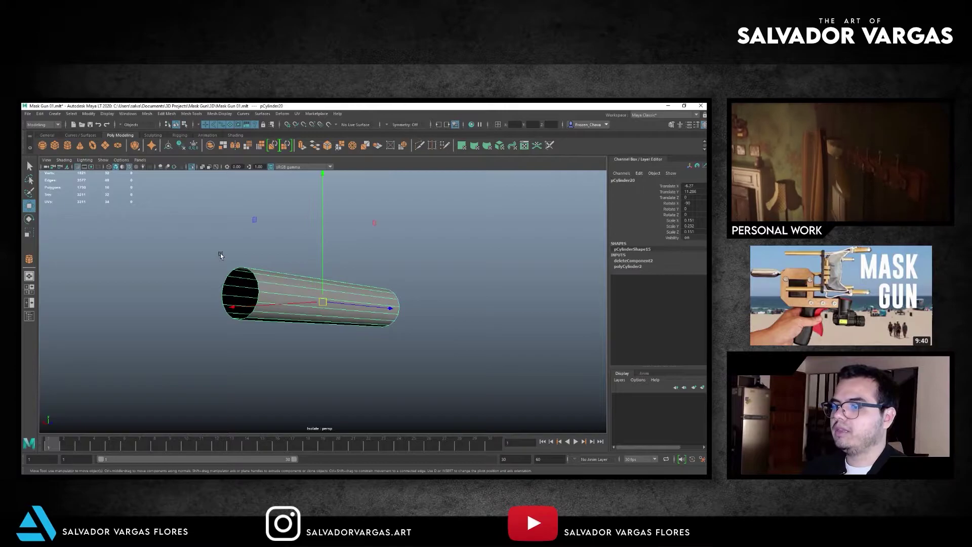
{"action": "left_click", "coordinate": [191, 167]}
{"action": "mouse_move", "coordinate": [238, 213]}
{"action": "left_mouse_down", "text": "alt"}
{"action": "mouse_move", "coordinate": [270, 235]}
{"action": "mouse_move", "coordinate": [206, 246]}
{"action": "left_mouse_up", "text": "alt"}
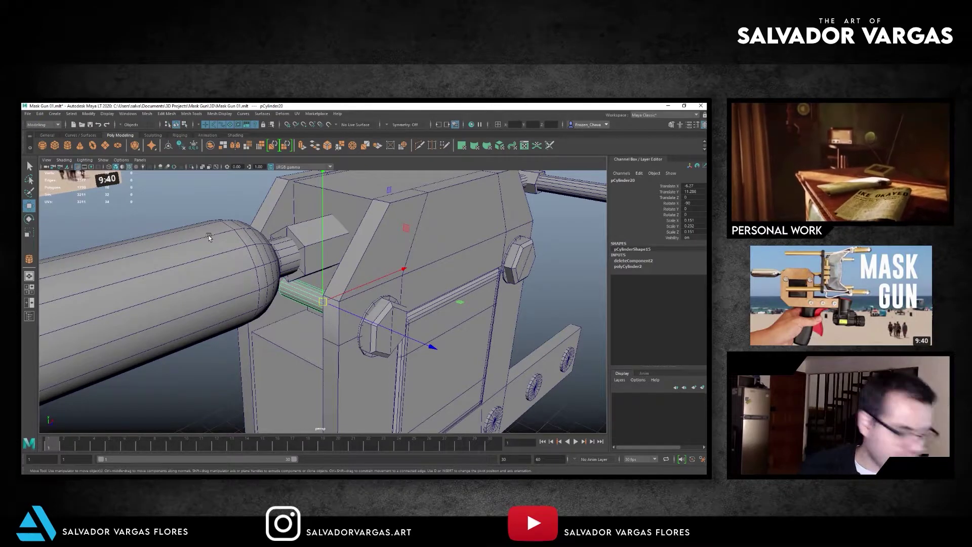
{"action": "left_click", "coordinate": [181, 349]}
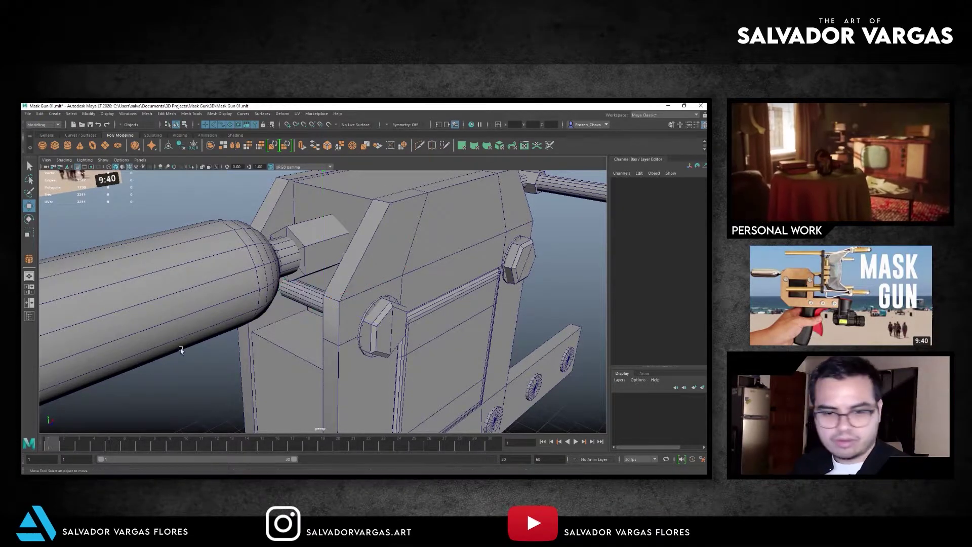
Separate the combined gun part polySurface10 into individual meshes with Mesh > Separate.
{"action": "left_click_drag", "start_coordinate": [137, 321], "coordinate": [205, 309], "text": "alt"}
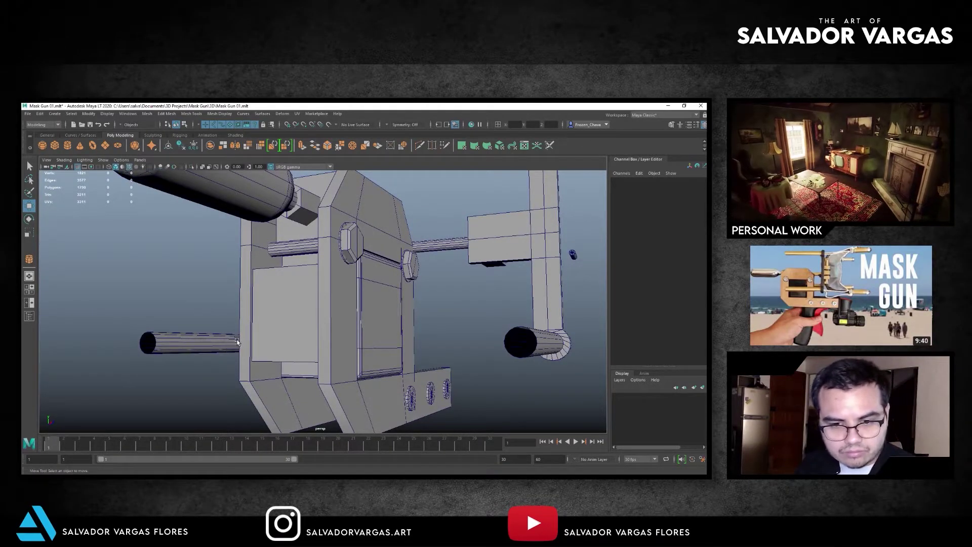
{"action": "mouse_move", "coordinate": [248, 345]}
{"action": "left_mouse_down", "text": "alt"}
{"action": "mouse_move", "coordinate": [183, 269]}
{"action": "mouse_move", "coordinate": [386, 289]}
{"action": "left_mouse_up", "text": "alt"}
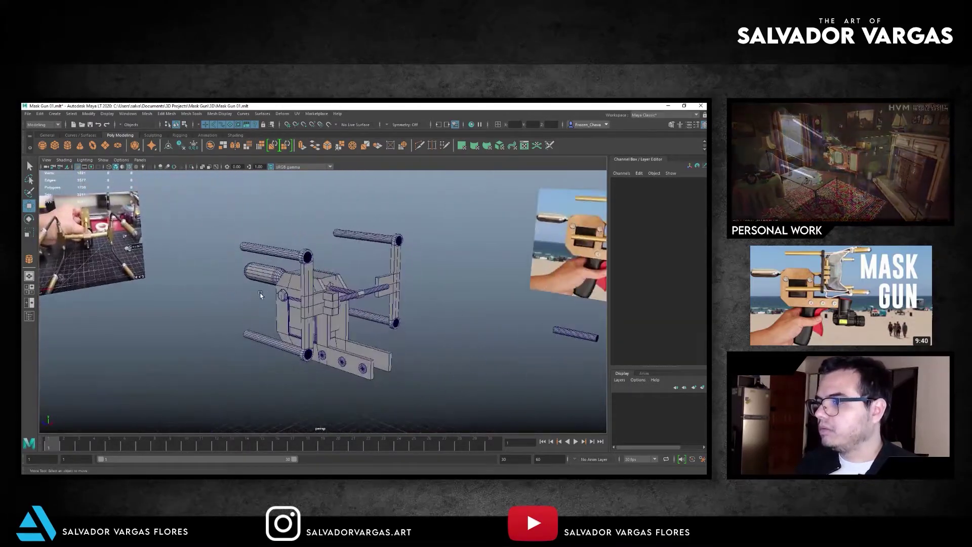
{"action": "left_click", "coordinate": [257, 226]}
{"action": "mouse_move", "coordinate": [257, 226]}
{"action": "left_mouse_down", "text": "alt"}
{"action": "mouse_move", "coordinate": [204, 236]}
{"action": "mouse_move", "coordinate": [124, 195]}
{"action": "left_mouse_up", "text": "alt"}
{"action": "left_click", "coordinate": [146, 113]}
{"action": "left_click", "coordinate": [160, 146]}
Deselect everything and check the Edit, Modify and File menus over the shaded gun.
{"action": "mouse_move", "coordinate": [567, 280]}
{"action": "left_mouse_down", "text": "alt"}
{"action": "mouse_move", "coordinate": [284, 241]}
{"action": "mouse_move", "coordinate": [414, 251]}
{"action": "mouse_move", "coordinate": [400, 234]}
{"action": "mouse_move", "coordinate": [216, 343]}
{"action": "mouse_move", "coordinate": [395, 233]}
{"action": "left_mouse_up", "text": "alt"}
{"action": "left_click", "coordinate": [414, 252]}
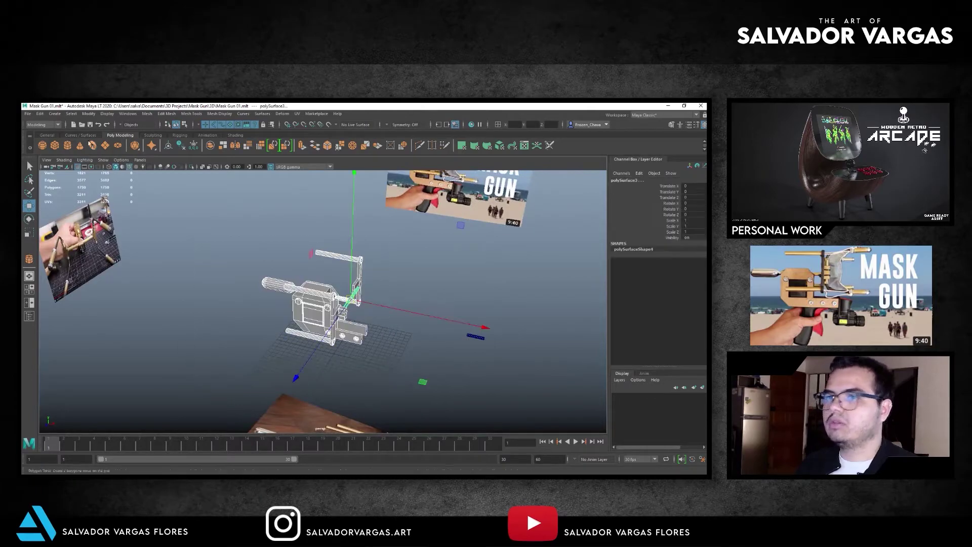
{"action": "left_click", "coordinate": [40, 113]}
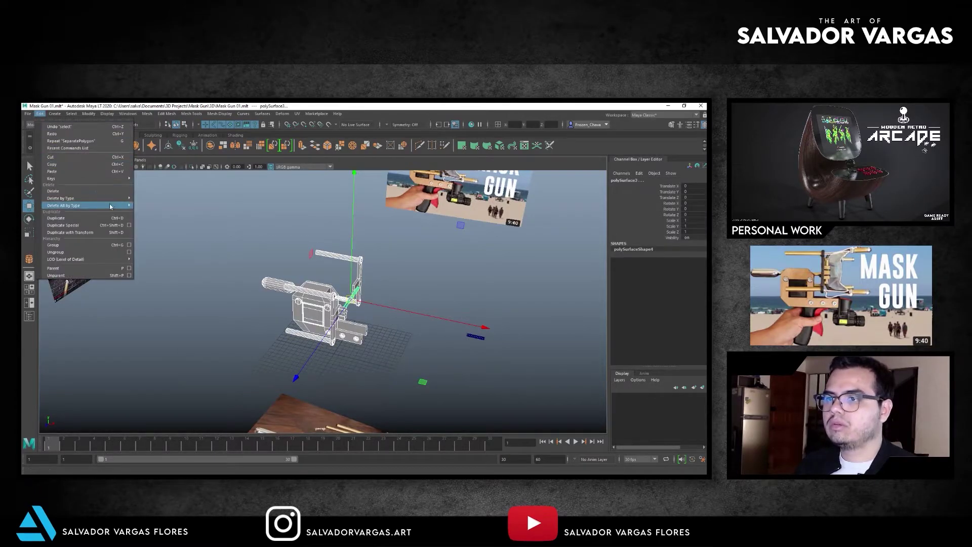
{"action": "left_click", "coordinate": [88, 113]}
{"action": "left_click", "coordinate": [104, 165]}
{"action": "left_click", "coordinate": [89, 114]}
{"action": "left_click", "coordinate": [114, 147]}
{"action": "left_click", "coordinate": [27, 114]}
{"action": "left_click_drag", "start_coordinate": [412, 252], "coordinate": [352, 230], "text": "alt"}
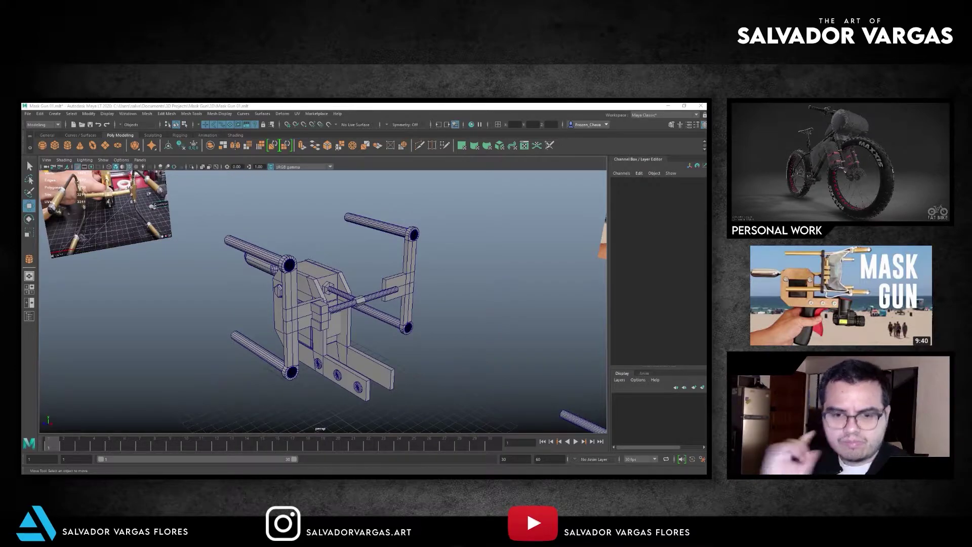
Stretch pCylinder20 by moving one end's vertices upward in top view.
{"action": "mouse_move", "coordinate": [384, 244]}
{"action": "left_mouse_down", "text": "alt"}
{"action": "mouse_move", "coordinate": [260, 247]}
{"action": "mouse_move", "coordinate": [364, 245]}
{"action": "left_mouse_up", "text": "alt"}
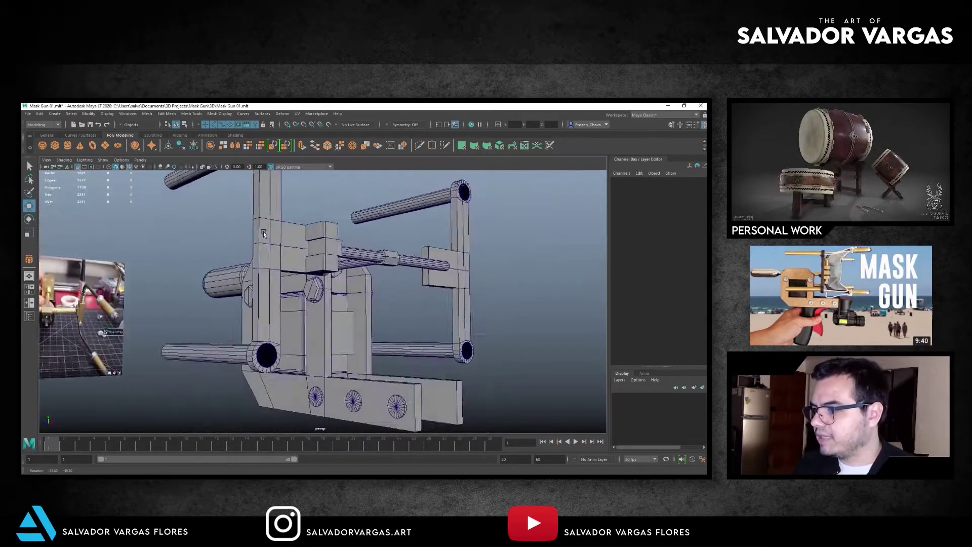
{"action": "left_click", "coordinate": [326, 274]}
{"action": "mouse_move", "coordinate": [325, 274]}
{"action": "left_mouse_down", "text": "alt"}
{"action": "mouse_move", "coordinate": [264, 253]}
{"action": "mouse_move", "coordinate": [334, 284]}
{"action": "mouse_move", "coordinate": [309, 263]}
{"action": "left_mouse_up", "text": "alt"}
{"action": "key", "text": "F9"}
{"action": "key", "text": "space"}
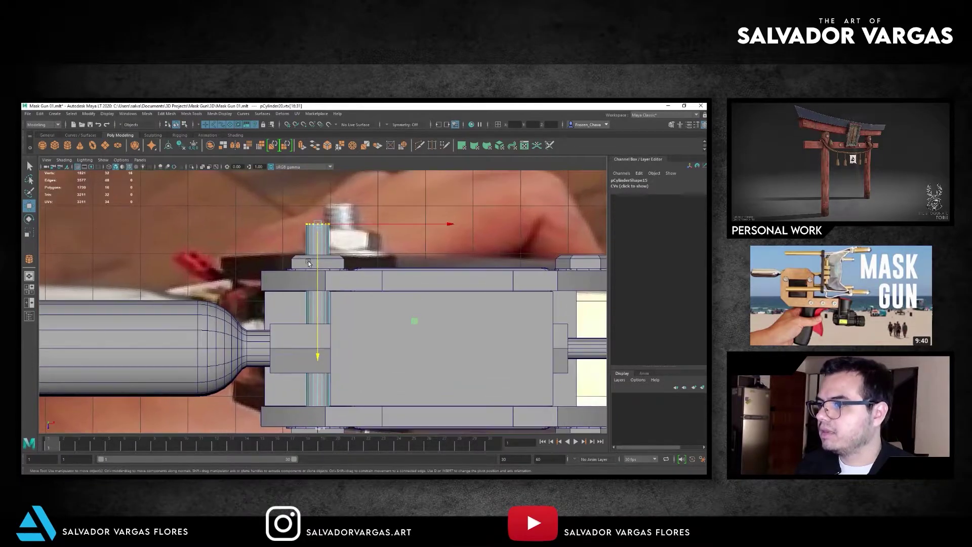
{"action": "mouse_move", "coordinate": [308, 263]}
{"action": "middle_mouse_down"}
{"action": "mouse_move", "coordinate": [318, 254]}
{"action": "mouse_move", "coordinate": [318, 262]}
{"action": "middle_mouse_up"}
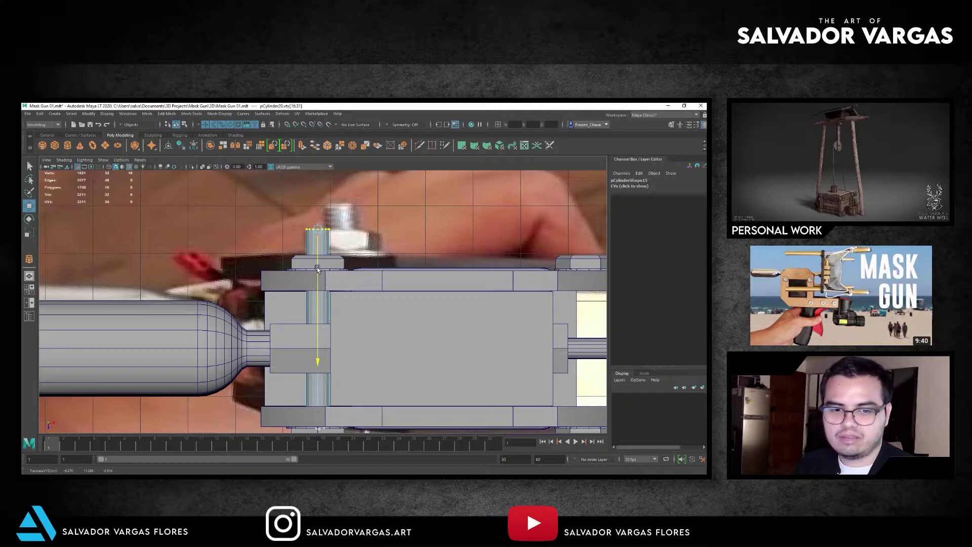
{"action": "mouse_move", "coordinate": [344, 255]}
{"action": "right_mouse_down", "text": "alt"}
{"action": "mouse_move", "coordinate": [286, 274]}
{"action": "mouse_move", "coordinate": [385, 285]}
{"action": "right_mouse_up", "text": "alt"}
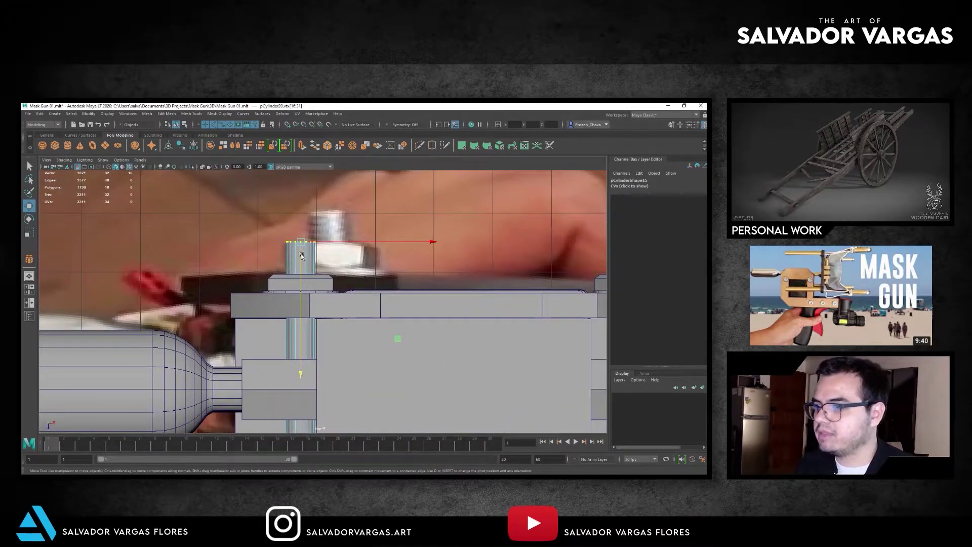
Slide pCylinder21 along X until it passes through the right-hand nut.
{"action": "scroll", "coordinate": [304, 266], "scroll_direction": "down", "scroll_amount": 2}
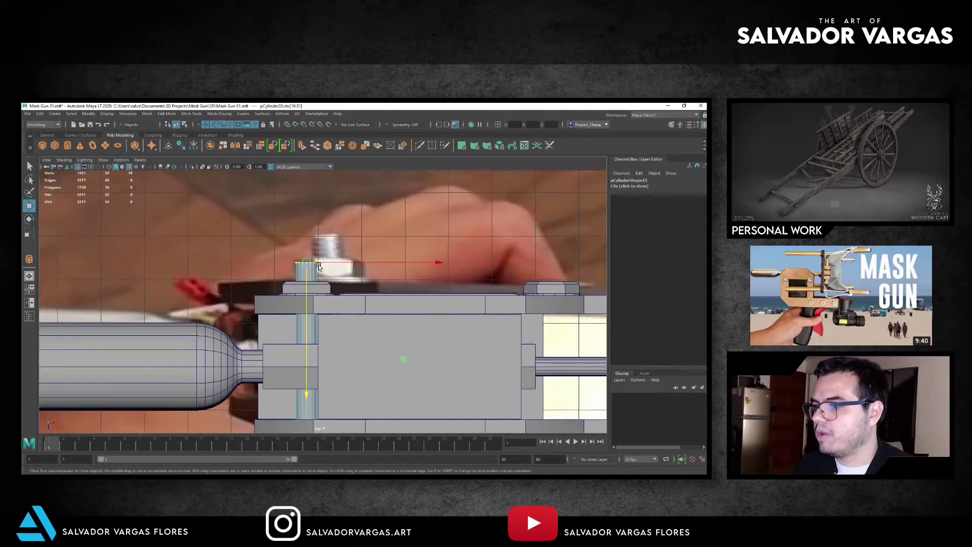
{"action": "right_click", "coordinate": [307, 269]}
{"action": "scroll", "coordinate": [305, 268], "scroll_direction": "up", "scroll_amount": 3}
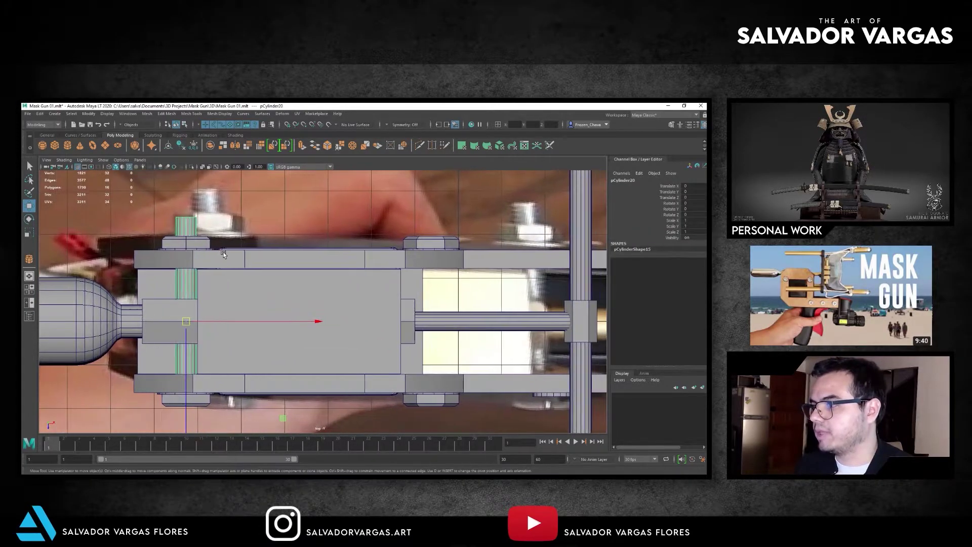
{"action": "left_click_drag", "start_coordinate": [227, 317], "coordinate": [462, 329]}
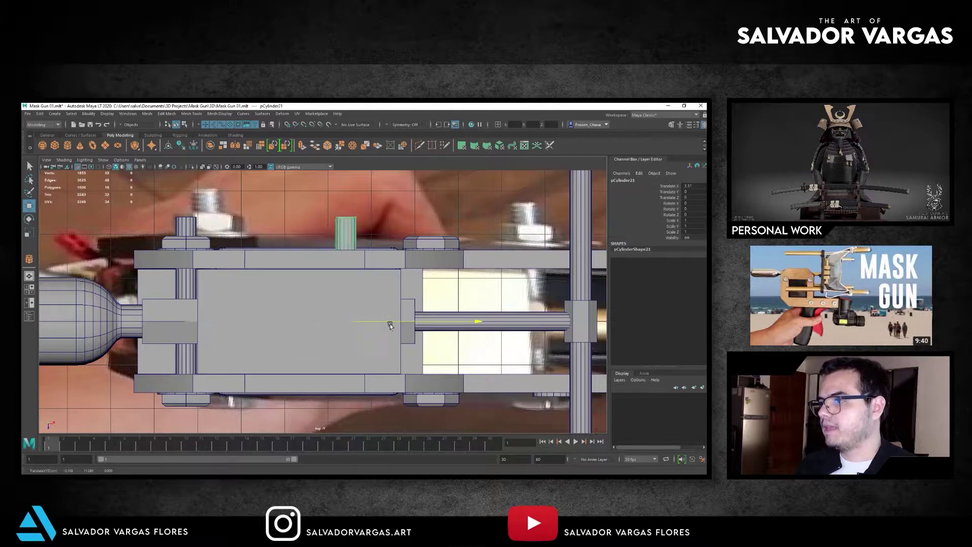
{"action": "left_click_drag", "start_coordinate": [462, 329], "coordinate": [469, 331]}
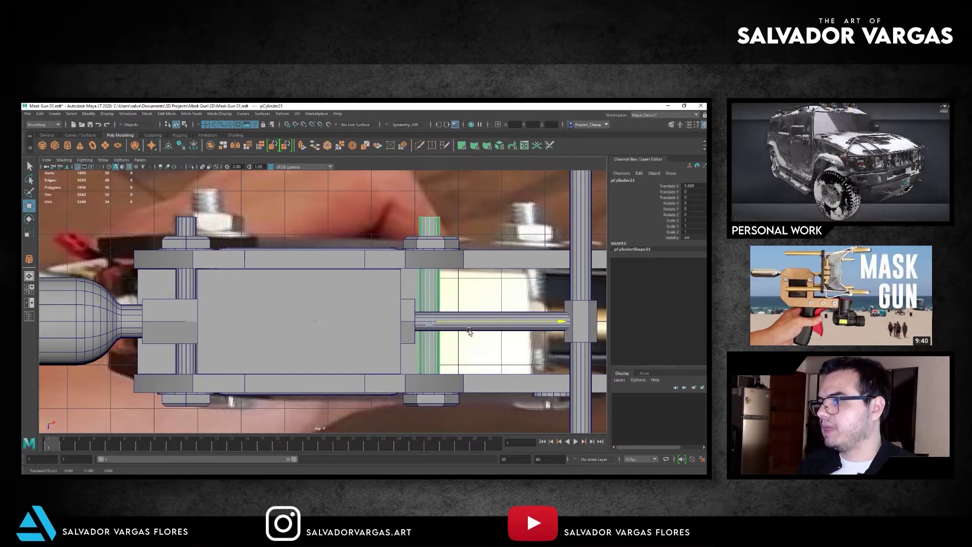
{"action": "mouse_move", "coordinate": [251, 251]}
{"action": "left_mouse_down", "text": "alt"}
{"action": "mouse_move", "coordinate": [308, 302]}
{"action": "mouse_move", "coordinate": [347, 290]}
{"action": "mouse_move", "coordinate": [379, 300]}
{"action": "mouse_move", "coordinate": [281, 303]}
{"action": "mouse_move", "coordinate": [287, 326]}
{"action": "left_mouse_up", "text": "alt"}
Isolate the two cylinders and combine them into one mesh.
{"action": "scroll", "coordinate": [282, 303], "scroll_direction": "down", "scroll_amount": 5}
{"action": "left_click", "coordinate": [287, 327]}
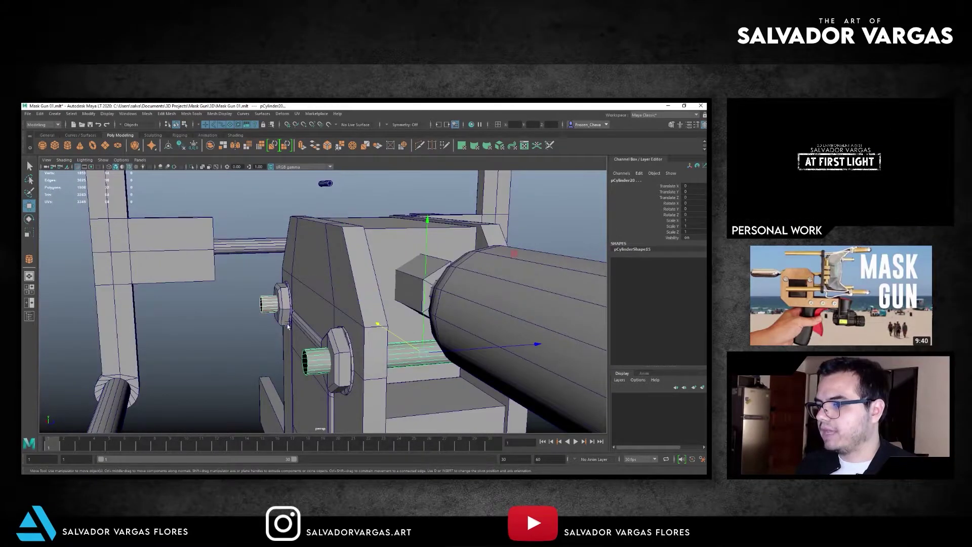
{"action": "key", "text": "ctrl+1"}
{"action": "left_click_drag", "start_coordinate": [284, 243], "coordinate": [263, 292], "text": "alt"}
{"action": "left_click_drag", "start_coordinate": [422, 234], "coordinate": [221, 354]}
{"action": "left_click", "coordinate": [148, 118]}
{"action": "left_click", "coordinate": [154, 142]}
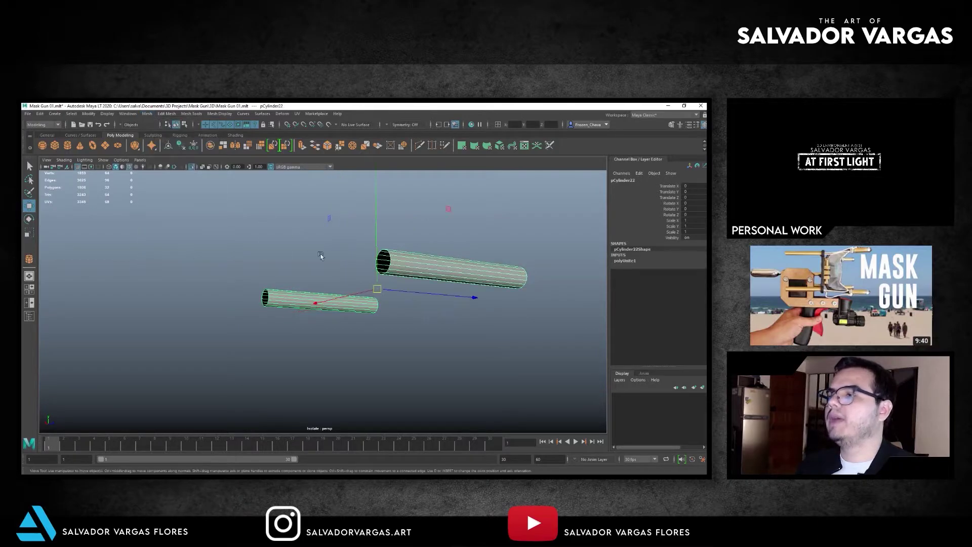
Fill the hole at the tube's open end.
{"action": "double_click", "coordinate": [264, 296]}
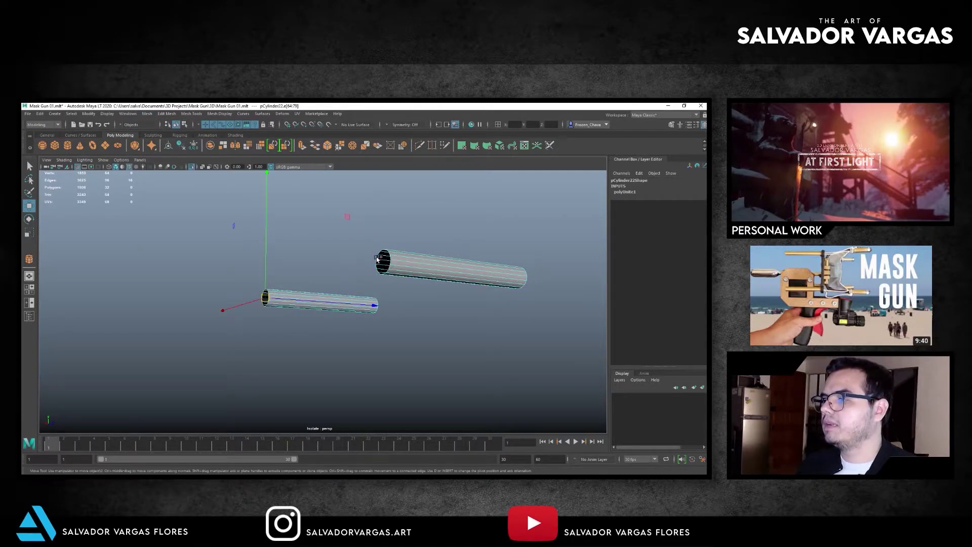
{"action": "left_click", "coordinate": [146, 113]}
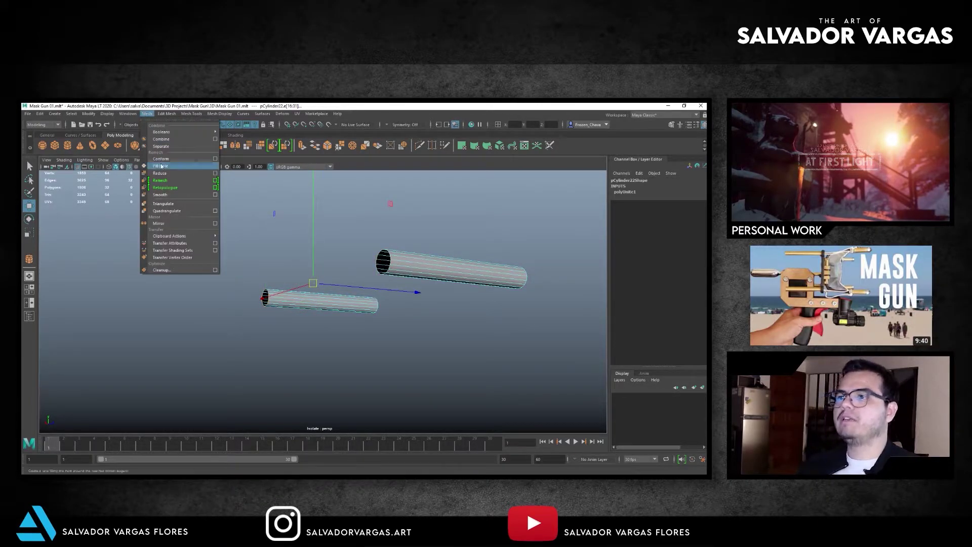
{"action": "left_click", "coordinate": [145, 165]}
{"action": "scroll", "coordinate": [344, 216], "scroll_direction": "up", "scroll_amount": 2}
Extrude the upper cylinder's end face inward and merge its centre vertices into one point.
{"action": "left_click", "coordinate": [413, 232]}
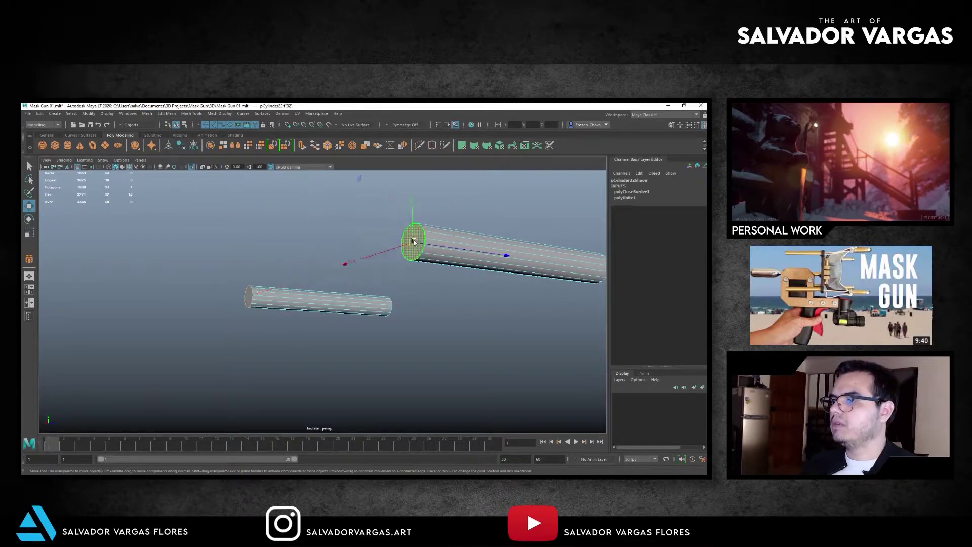
{"action": "key", "text": "f"}
{"action": "left_click", "coordinate": [166, 114]}
{"action": "left_click", "coordinate": [175, 181]}
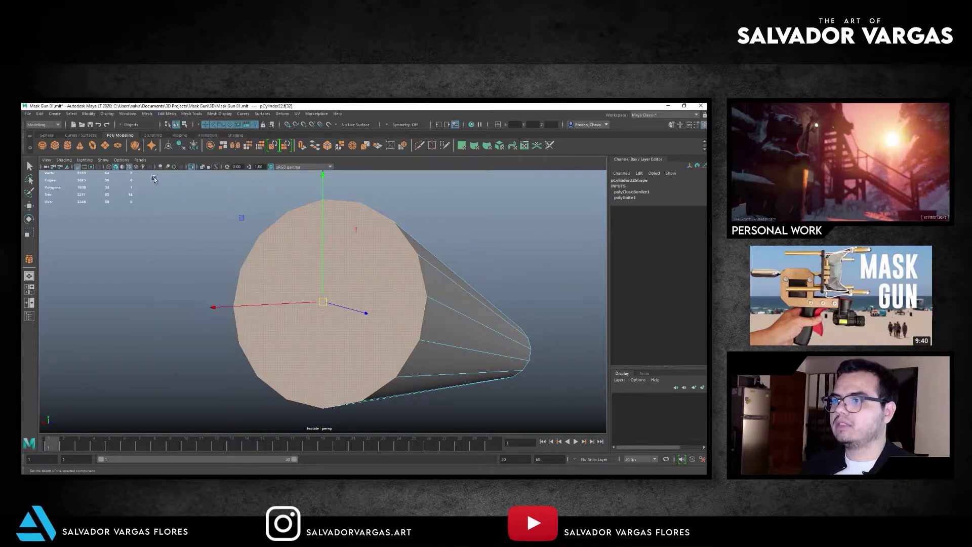
{"action": "mouse_move", "coordinate": [238, 321]}
{"action": "left_mouse_down"}
{"action": "mouse_move", "coordinate": [258, 321]}
{"action": "mouse_move", "coordinate": [217, 319]}
{"action": "left_mouse_up"}
{"action": "left_click_drag", "start_coordinate": [298, 278], "coordinate": [349, 329]}
{"action": "key", "text": "w"}
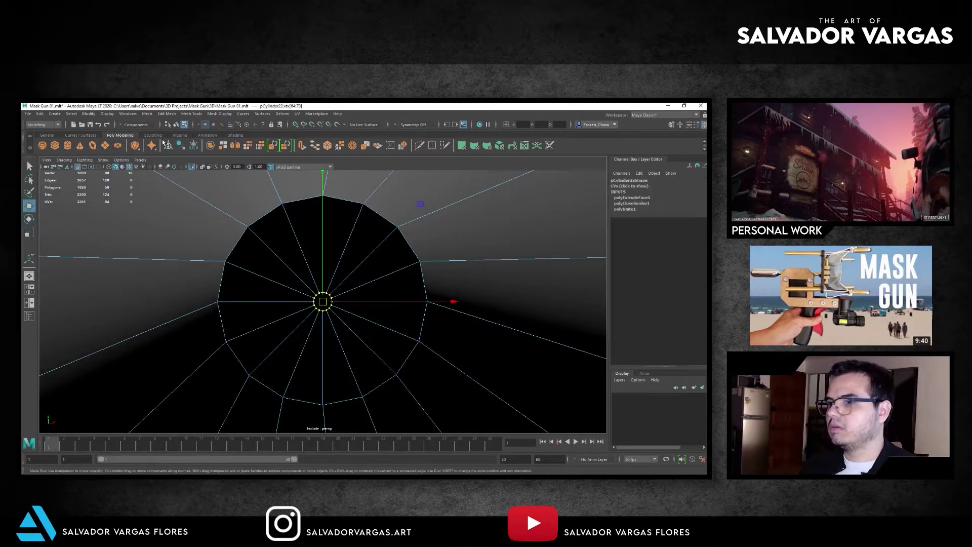
{"action": "left_click", "coordinate": [166, 113]}
{"action": "left_click", "coordinate": [175, 189]}
Select an end-cap edge and an edge loop on the cylinder from a side view.
{"action": "mouse_move", "coordinate": [284, 283]}
{"action": "left_mouse_down", "text": "alt"}
{"action": "mouse_move", "coordinate": [373, 282]}
{"action": "mouse_move", "coordinate": [264, 286]}
{"action": "mouse_move", "coordinate": [328, 266]}
{"action": "left_mouse_up", "text": "alt"}
{"action": "key", "text": "q"}
{"action": "left_click", "coordinate": [328, 266]}
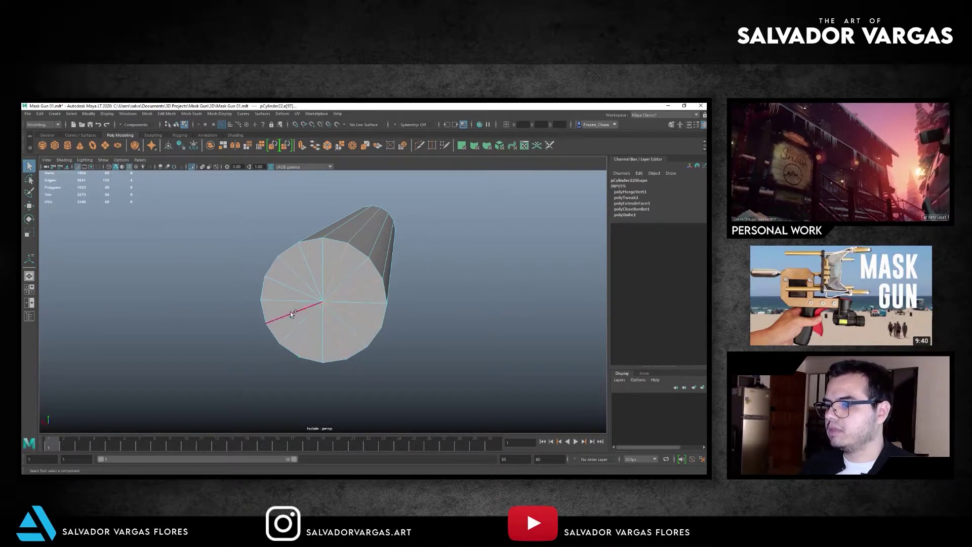
{"action": "mouse_move", "coordinate": [307, 298]}
{"action": "left_mouse_down", "text": "alt"}
{"action": "mouse_move", "coordinate": [152, 279]}
{"action": "mouse_move", "coordinate": [189, 268]}
{"action": "left_mouse_up", "text": "alt"}
{"action": "key", "text": "w"}
{"action": "double_click", "coordinate": [152, 278]}
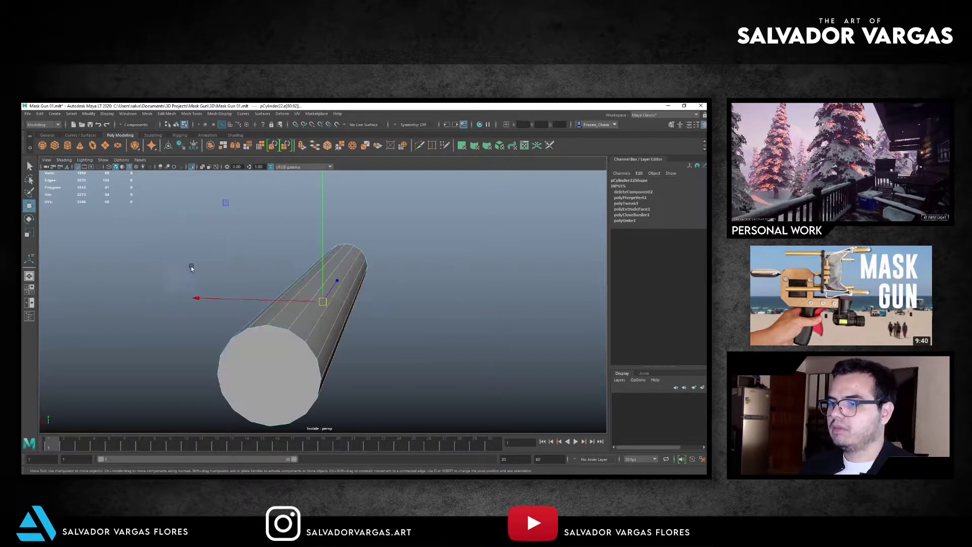
Extrude the other end-cap face and merge its centre vertices into one point.
{"action": "left_click", "coordinate": [282, 341]}
{"action": "key", "text": "f"}
{"action": "left_click", "coordinate": [167, 114]}
{"action": "left_click", "coordinate": [183, 183]}
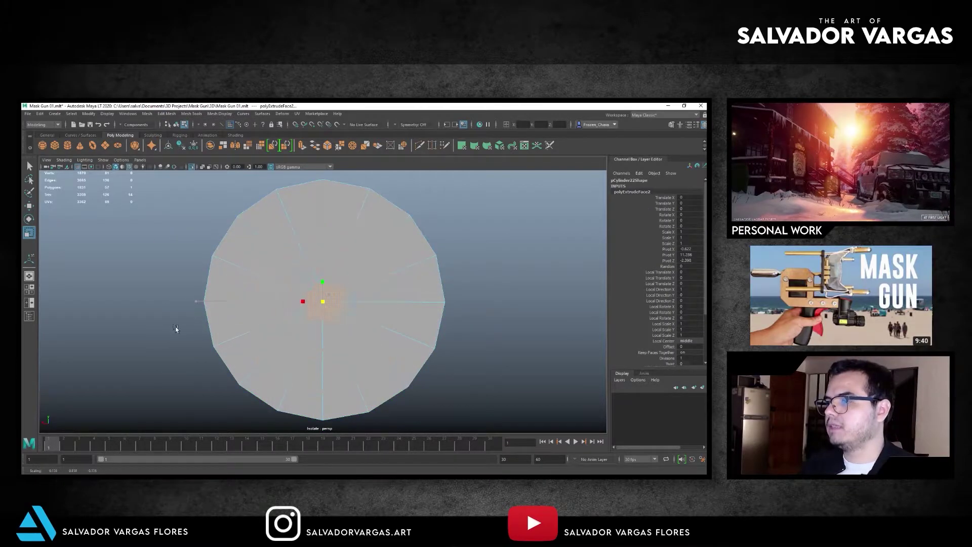
{"action": "mouse_move", "coordinate": [392, 285]}
{"action": "left_mouse_down", "text": "alt"}
{"action": "mouse_move", "coordinate": [260, 281]}
{"action": "mouse_move", "coordinate": [350, 329]}
{"action": "left_mouse_up", "text": "alt"}
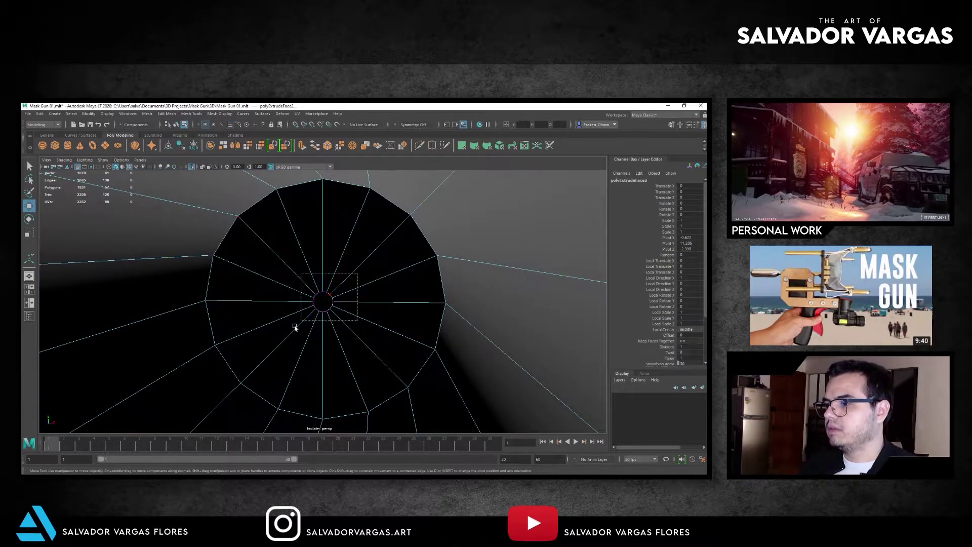
{"action": "left_click", "coordinate": [167, 113]}
{"action": "left_click", "coordinate": [167, 192]}
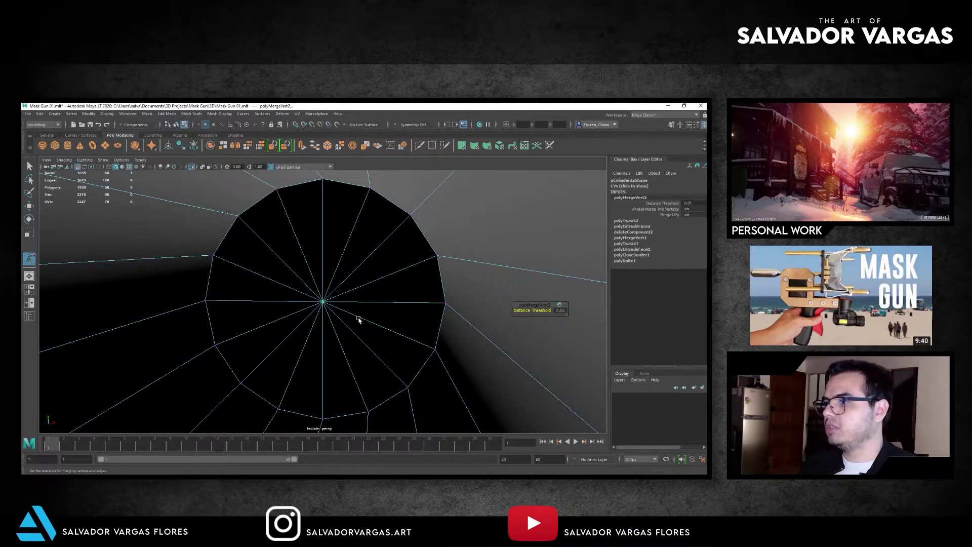
Delete alternate radial cap edges, then return to object mode and show the whole scene.
{"action": "key", "text": "w"}
{"action": "left_click", "coordinate": [349, 222]}
{"action": "left_click", "coordinate": [382, 278]}
{"action": "left_click", "coordinate": [364, 302]}
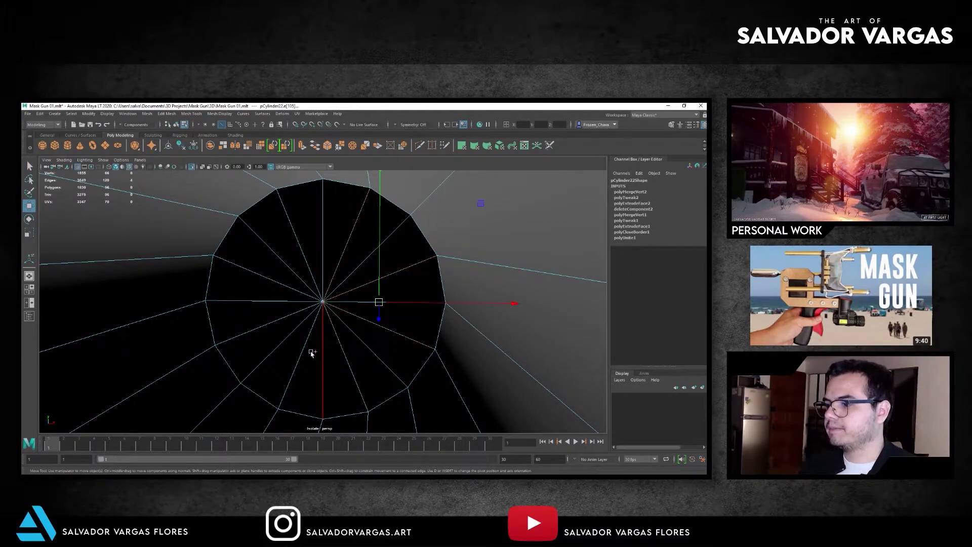
{"action": "left_click", "coordinate": [280, 282]}
{"action": "key", "text": "Delete"}
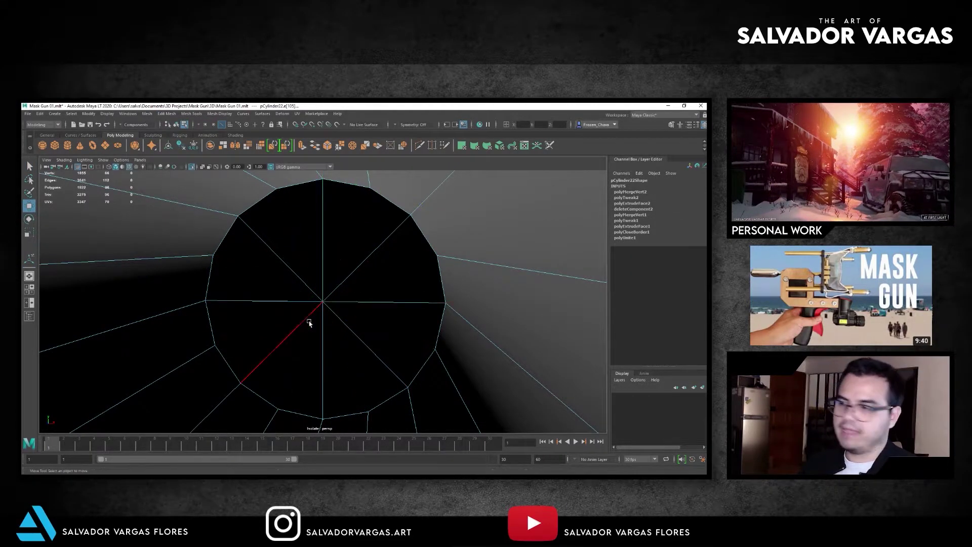
{"action": "key", "text": "F8"}
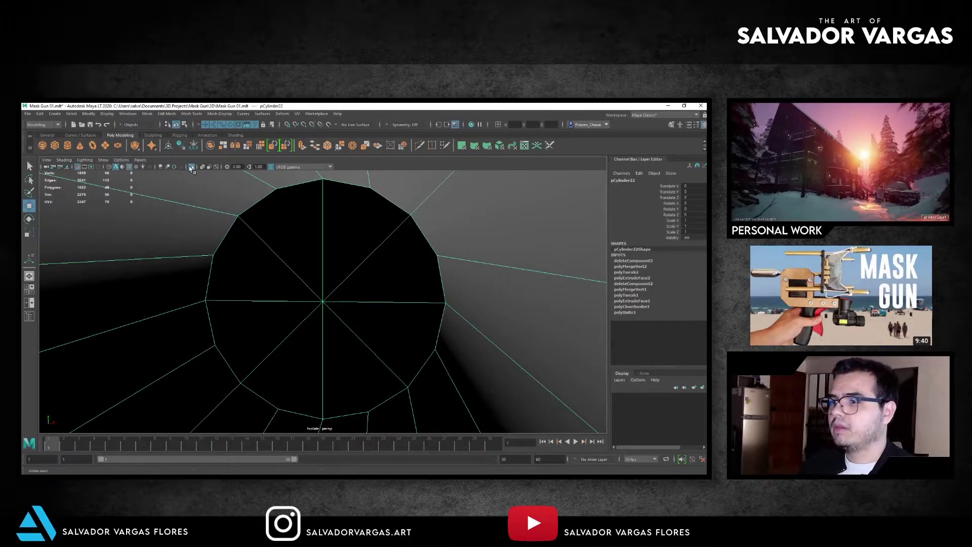
{"action": "key", "text": "ctrl+1"}
{"action": "left_click_drag", "start_coordinate": [113, 227], "coordinate": [225, 238], "text": "alt"}
Deselect the cylinder, zoom out to the whole mask gun and check the Edit menu.
{"action": "left_click", "coordinate": [274, 226]}
{"action": "right_click_drag", "start_coordinate": [275, 226], "coordinate": [93, 221], "text": "alt"}
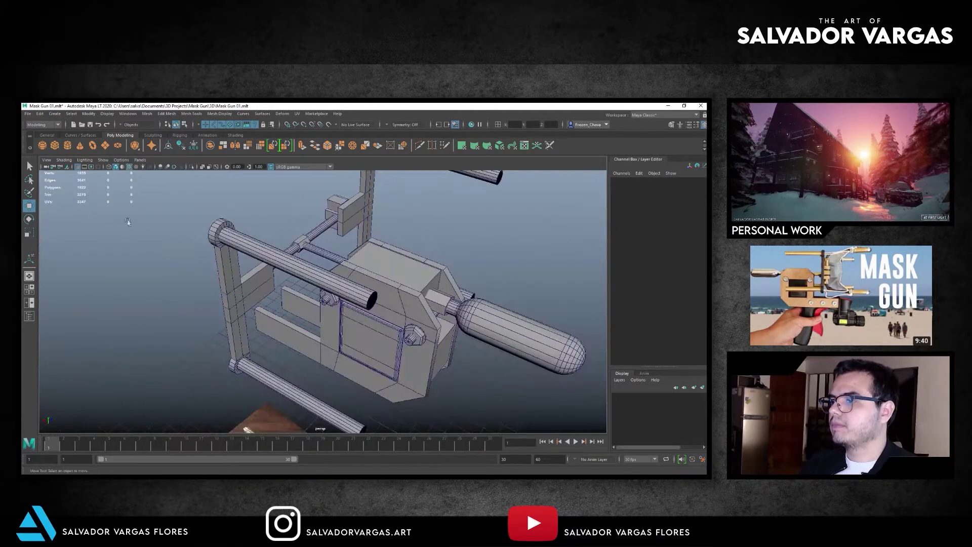
{"action": "left_click_drag", "start_coordinate": [289, 227], "coordinate": [258, 231], "text": "alt"}
{"action": "right_click_drag", "start_coordinate": [258, 232], "coordinate": [406, 239], "text": "alt"}
{"action": "left_click_drag", "start_coordinate": [170, 357], "coordinate": [284, 284]}
{"action": "left_click", "coordinate": [39, 113]}
{"action": "left_click", "coordinate": [93, 126]}
{"action": "left_click", "coordinate": [40, 114]}
{"action": "left_click", "coordinate": [39, 114]}
Save the scene and orbit to bring the reference images into view.
{"action": "left_click", "coordinate": [32, 113]}
{"action": "left_click", "coordinate": [32, 139]}
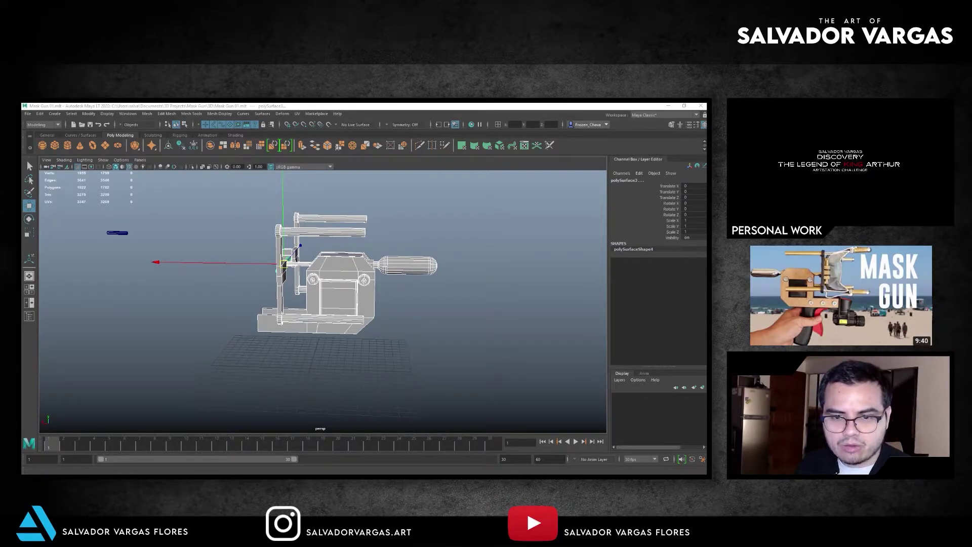
{"action": "left_click_drag", "start_coordinate": [245, 264], "coordinate": [401, 306], "text": "alt"}
{"action": "left_click", "coordinate": [401, 306]}
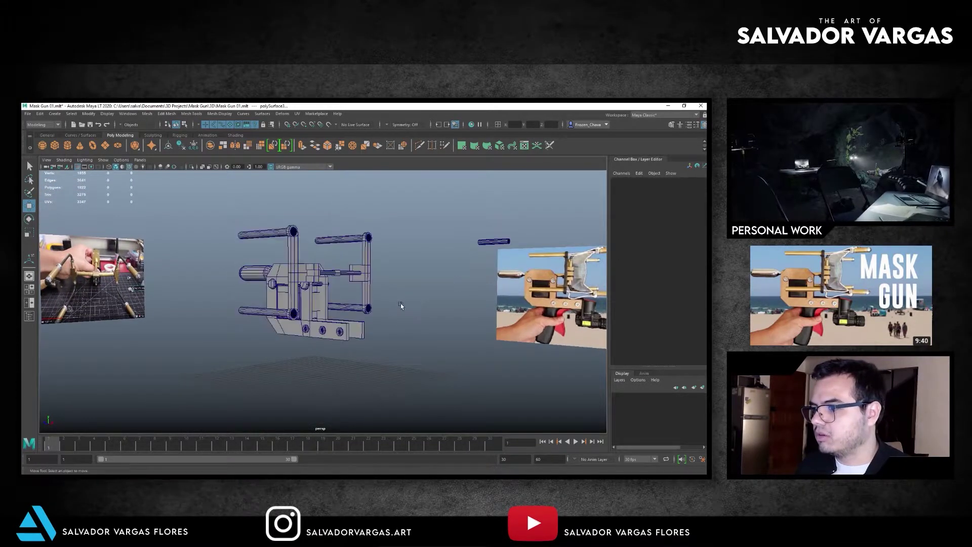
Move the Mask gun 14.JPG photo window to the right over the Maya viewport.
{"action": "mouse_move", "coordinate": [281, 178]}
{"action": "left_mouse_down"}
{"action": "mouse_move", "coordinate": [464, 204]}
{"action": "mouse_move", "coordinate": [504, 189]}
{"action": "left_mouse_up"}
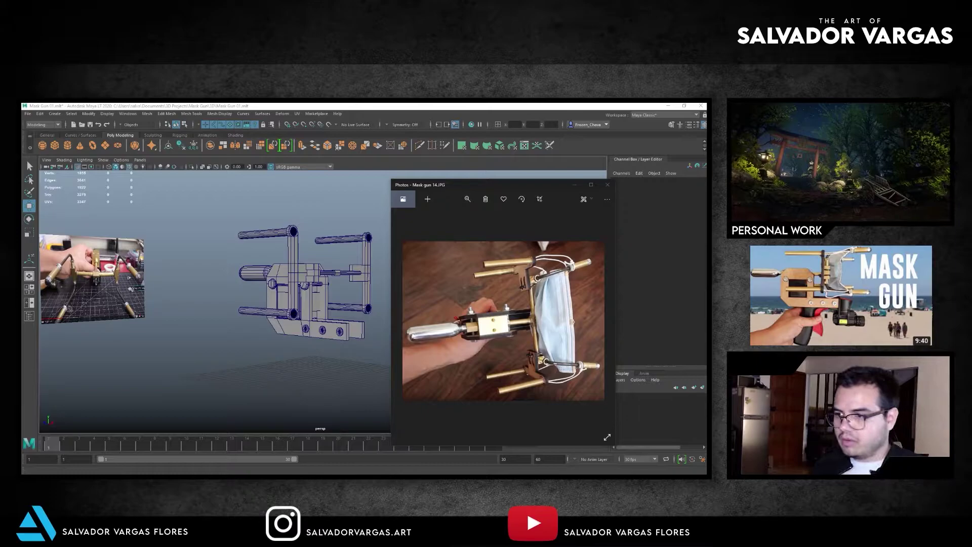
Bring the Maya viewport back in front of the Photos viewer.
{"action": "left_click", "coordinate": [443, 150]}
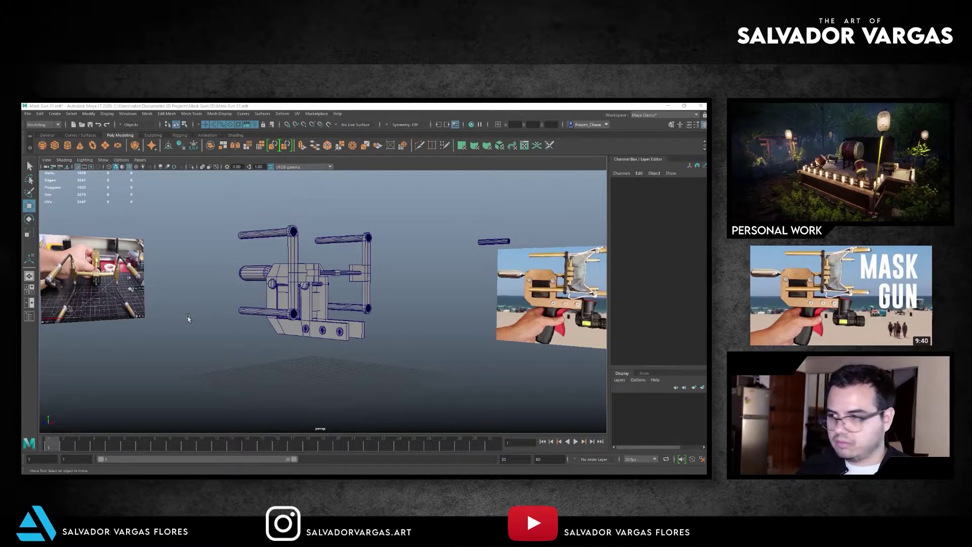
{"action": "left_click_drag", "start_coordinate": [183, 316], "coordinate": [279, 331], "text": "alt"}
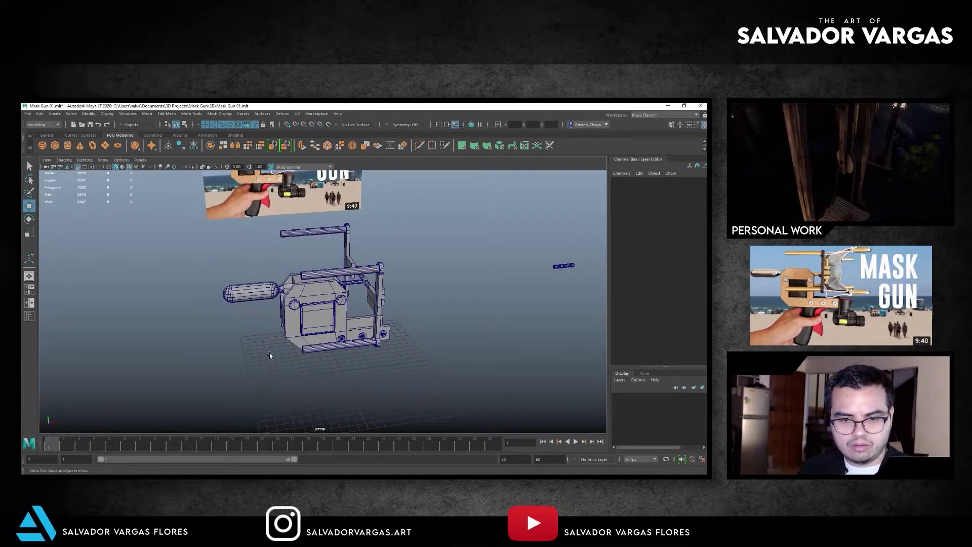
{"action": "mouse_move", "coordinate": [271, 352]}
{"action": "left_mouse_down", "text": "alt"}
{"action": "mouse_move", "coordinate": [310, 343]}
{"action": "mouse_move", "coordinate": [280, 342]}
{"action": "left_mouse_up", "text": "alt"}
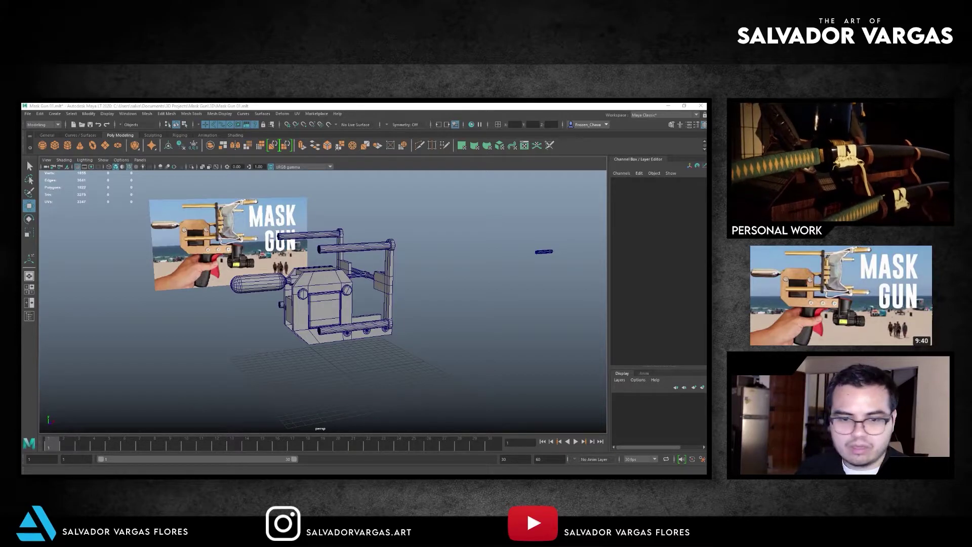
{"action": "mouse_move", "coordinate": [210, 340]}
{"action": "left_mouse_down", "text": "alt"}
{"action": "mouse_move", "coordinate": [239, 342]}
{"action": "mouse_move", "coordinate": [152, 323]}
{"action": "mouse_move", "coordinate": [345, 313]}
{"action": "left_mouse_up", "text": "alt"}
{"action": "left_click", "coordinate": [345, 313]}
{"action": "key", "text": "f"}
Narrow the pad block pCube4 by scaling it to 0.892 along Z.
{"action": "left_click_drag", "start_coordinate": [279, 316], "coordinate": [338, 309], "text": "alt"}
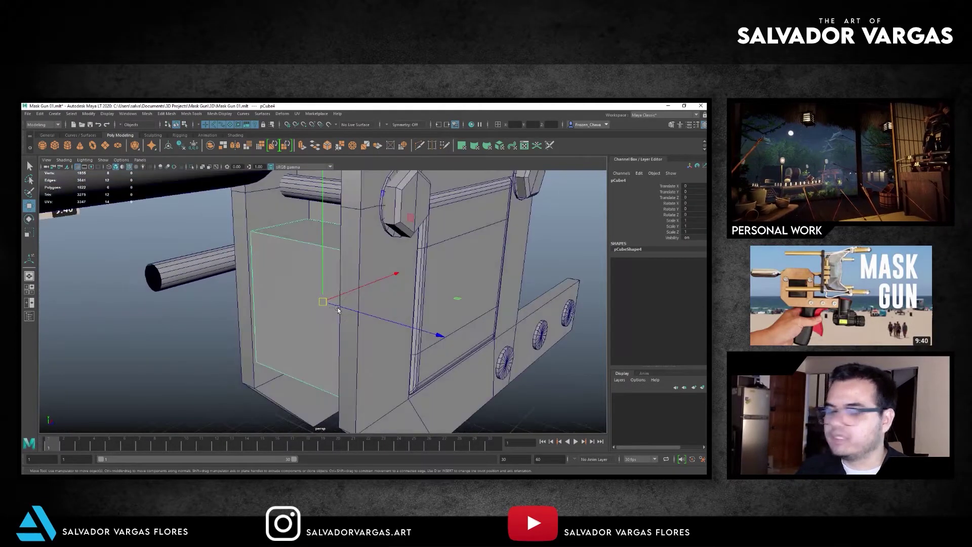
{"action": "left_click_drag", "start_coordinate": [255, 310], "coordinate": [324, 318], "text": "alt"}
{"action": "key", "text": "r"}
{"action": "left_click", "coordinate": [452, 306]}
{"action": "mouse_move", "coordinate": [452, 306]}
{"action": "left_mouse_down"}
{"action": "mouse_move", "coordinate": [400, 304]}
{"action": "mouse_move", "coordinate": [399, 286]}
{"action": "mouse_move", "coordinate": [284, 250]}
{"action": "left_mouse_up"}
{"action": "key", "text": "w"}
Inspect the block's side face, then bevel pCube4's edges at fraction 0.5 with one segment.
{"action": "key", "text": "ctrl+1"}
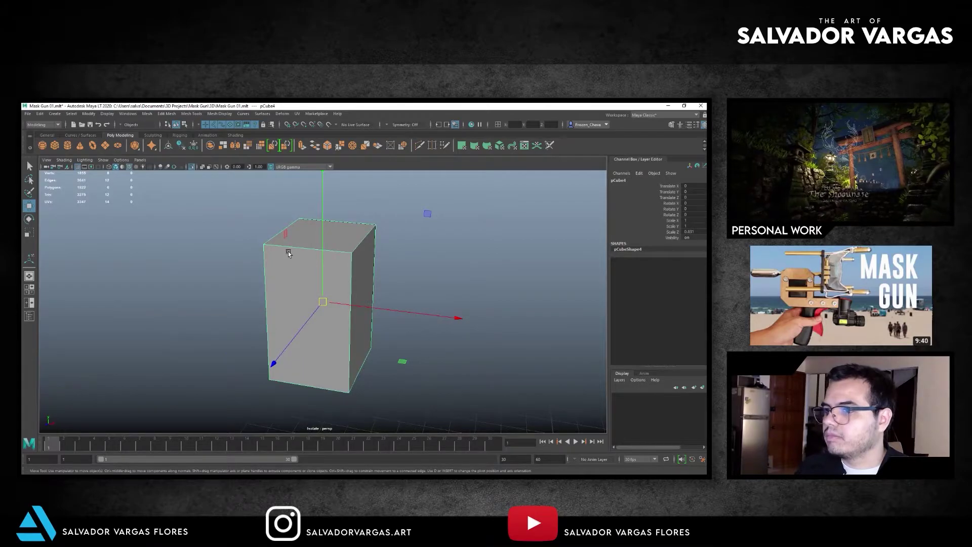
{"action": "key", "text": "F11"}
{"action": "left_click", "coordinate": [362, 269]}
{"action": "key", "text": "ctrl+1"}
{"action": "mouse_move", "coordinate": [256, 204]}
{"action": "left_mouse_down", "text": "alt"}
{"action": "mouse_move", "coordinate": [303, 196]}
{"action": "mouse_move", "coordinate": [324, 231]}
{"action": "mouse_move", "coordinate": [354, 184]}
{"action": "left_mouse_up", "text": "alt"}
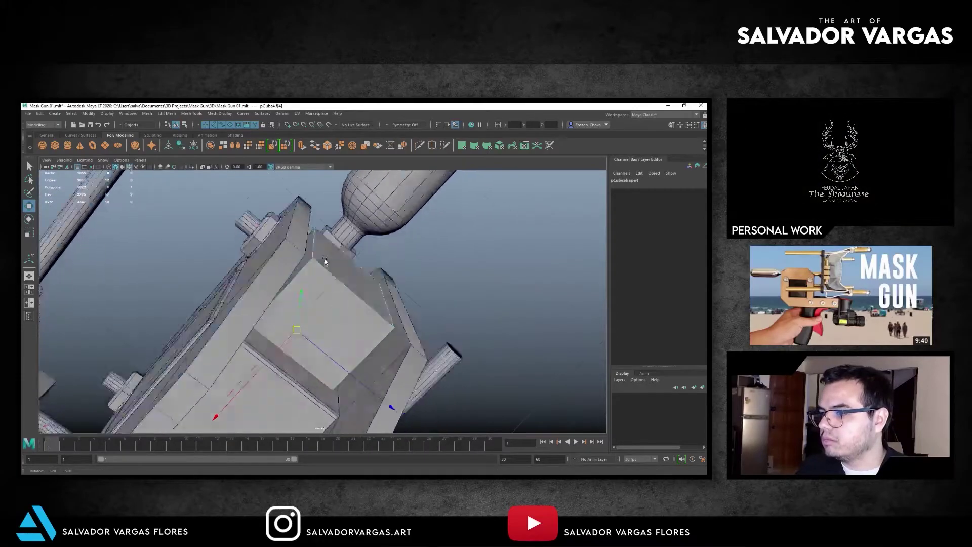
{"action": "mouse_move", "coordinate": [353, 183]}
{"action": "left_mouse_down", "text": "alt"}
{"action": "mouse_move", "coordinate": [330, 274]}
{"action": "mouse_move", "coordinate": [227, 192]}
{"action": "left_mouse_up", "text": "alt"}
{"action": "key", "text": "F8"}
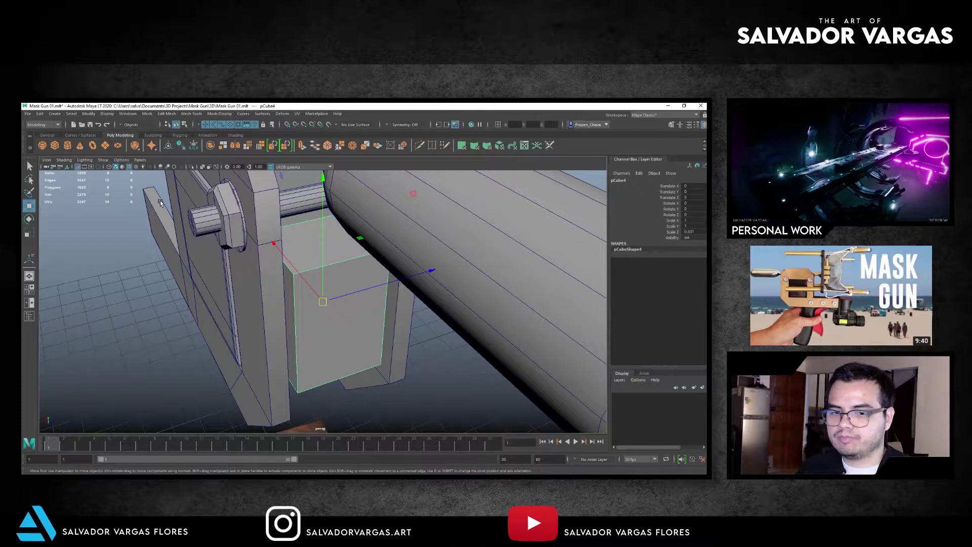
{"action": "left_click", "coordinate": [167, 113]}
{"action": "mouse_move", "coordinate": [190, 112]}
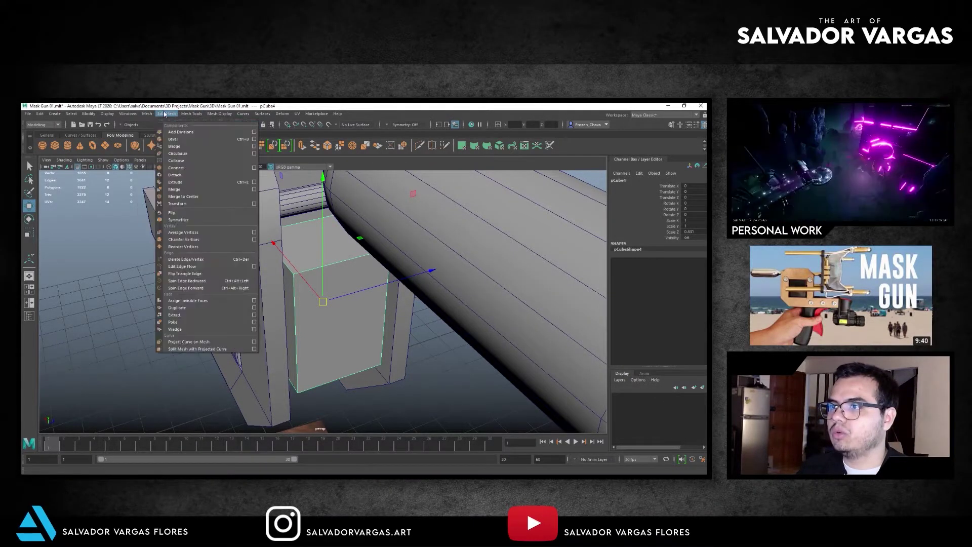
{"action": "left_click", "coordinate": [173, 138]}
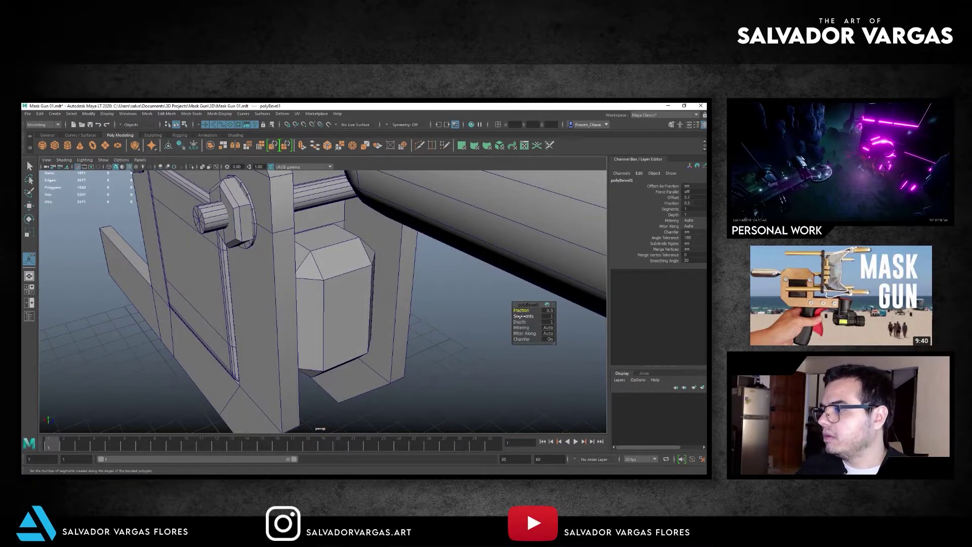
Set the pad block bevel to 2 segments with a 0.3 fraction.
{"action": "left_click_drag", "start_coordinate": [521, 315], "coordinate": [529, 316]}
{"action": "left_click_drag", "start_coordinate": [446, 294], "coordinate": [413, 280], "text": "alt"}
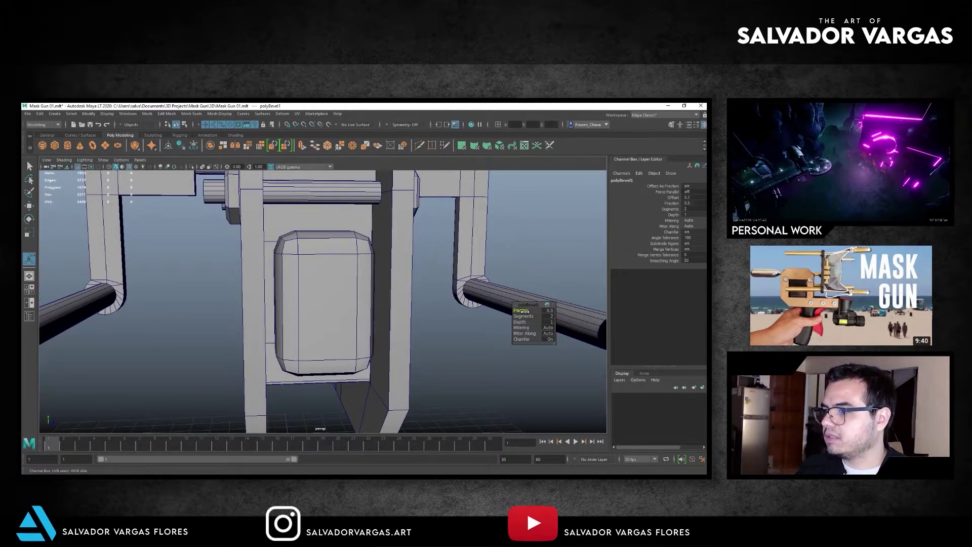
{"action": "left_click_drag", "start_coordinate": [524, 311], "coordinate": [523, 311]}
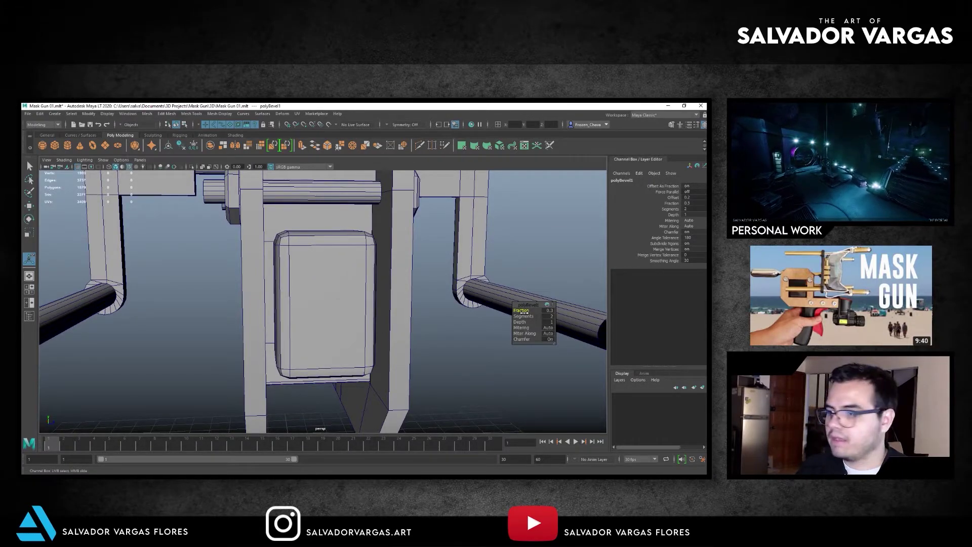
{"action": "left_click_drag", "start_coordinate": [523, 313], "coordinate": [524, 312]}
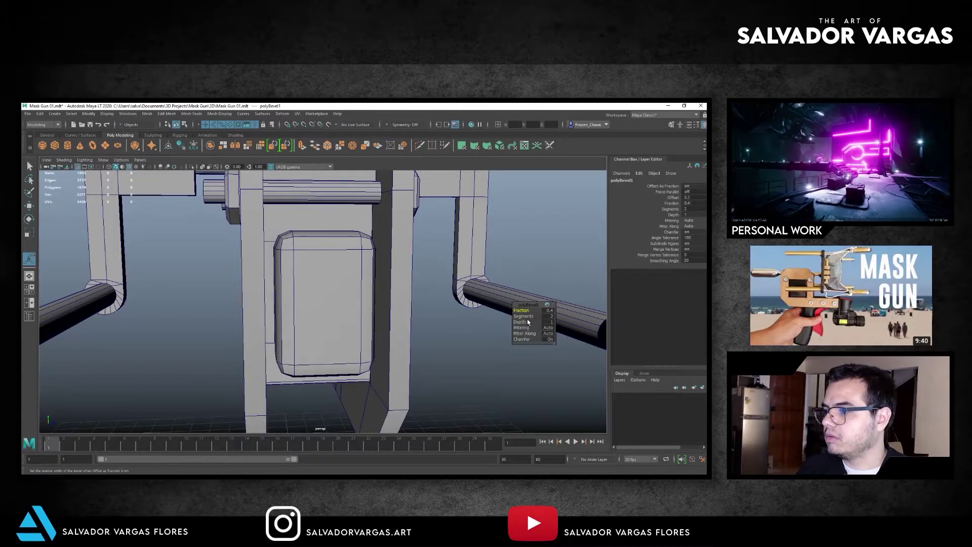
{"action": "left_click_drag", "start_coordinate": [522, 310], "coordinate": [521, 310]}
Orbit around the beveled block, deselecting and reselecting pCube4.
{"action": "left_click_drag", "start_coordinate": [401, 312], "coordinate": [344, 289], "text": "alt"}
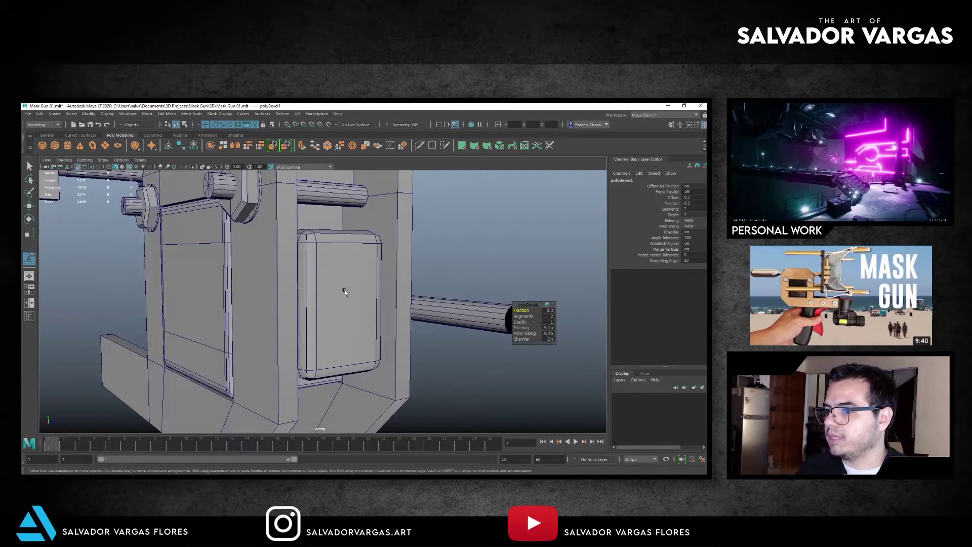
{"action": "key", "text": "w"}
{"action": "left_click", "coordinate": [471, 239]}
{"action": "mouse_move", "coordinate": [471, 239]}
{"action": "left_mouse_down", "text": "alt"}
{"action": "mouse_move", "coordinate": [406, 244]}
{"action": "mouse_move", "coordinate": [263, 285]}
{"action": "mouse_move", "coordinate": [230, 266]}
{"action": "mouse_move", "coordinate": [272, 233]}
{"action": "left_mouse_up", "text": "alt"}
{"action": "scroll", "coordinate": [304, 253], "scroll_direction": "up", "scroll_amount": 3}
{"action": "left_click", "coordinate": [319, 265]}
{"action": "left_click_drag", "start_coordinate": [319, 265], "coordinate": [319, 248], "text": "alt"}
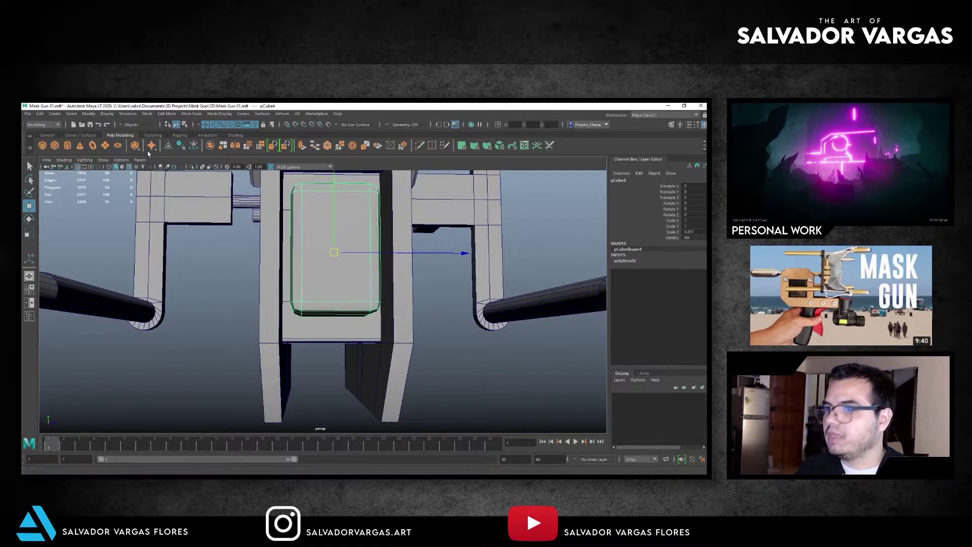
Add a horizontal edge loop, scale the bottom vertex row inward and lower the middle row.
{"action": "left_click", "coordinate": [194, 114]}
{"action": "left_click", "coordinate": [217, 168]}
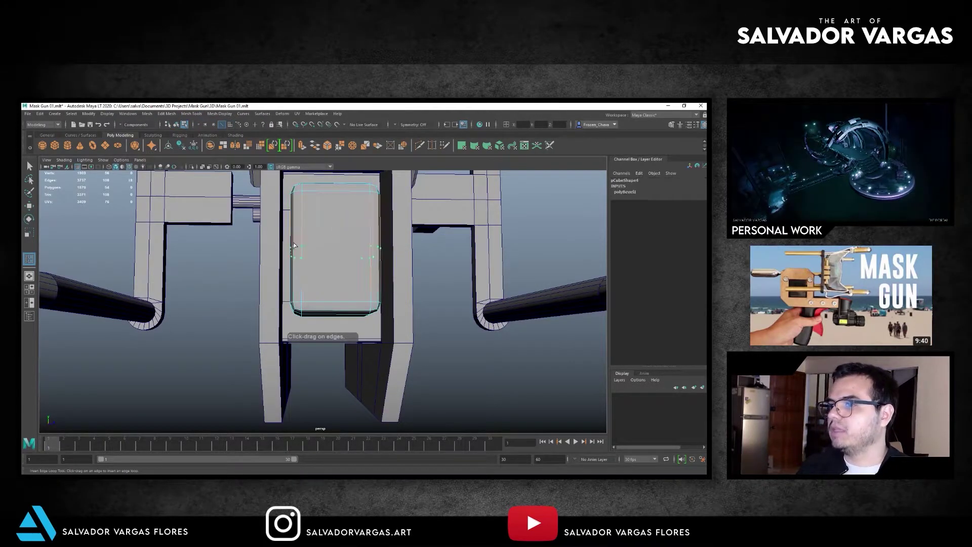
{"action": "left_click", "coordinate": [370, 246]}
{"action": "left_click_drag", "start_coordinate": [423, 278], "coordinate": [385, 303], "text": "alt"}
{"action": "left_click_drag", "start_coordinate": [283, 301], "coordinate": [356, 322]}
{"action": "key", "text": "r"}
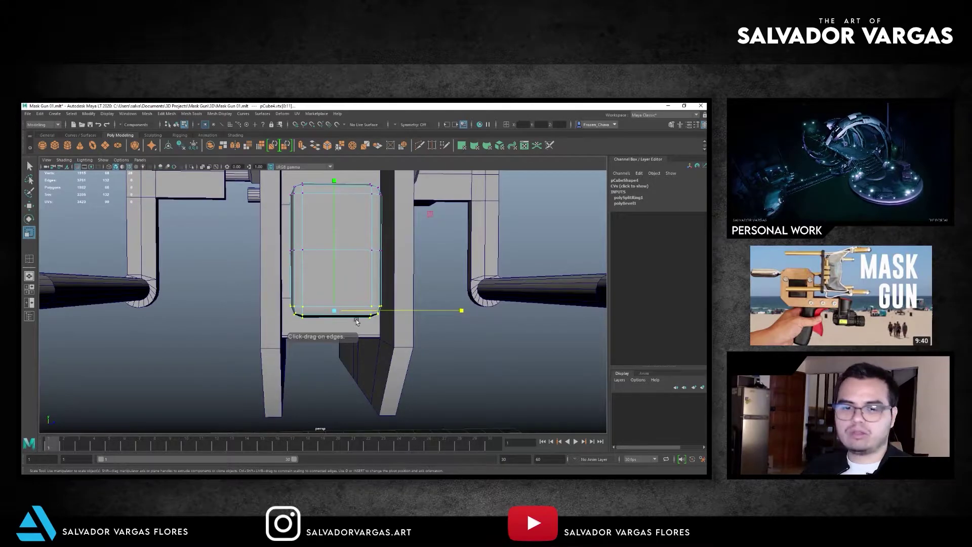
{"action": "left_click_drag", "start_coordinate": [457, 313], "coordinate": [432, 321]}
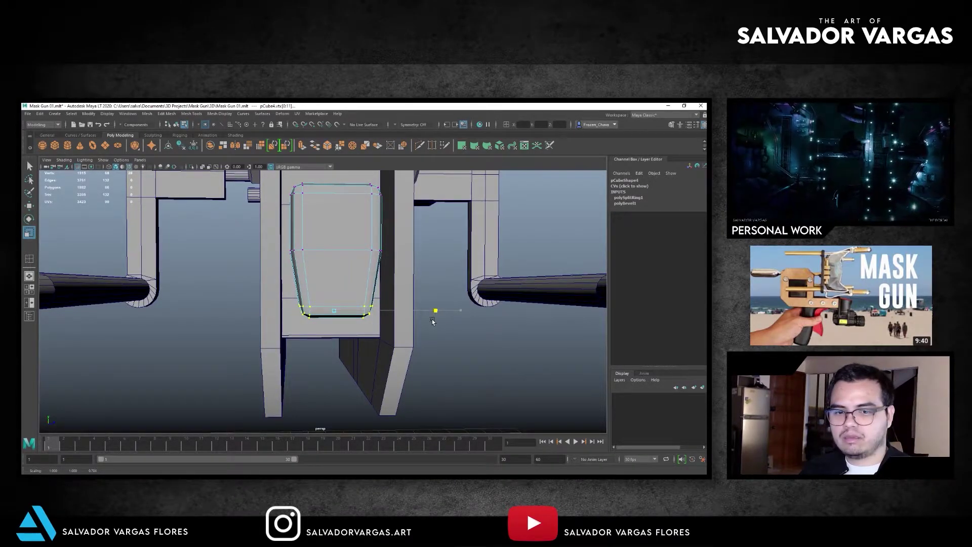
{"action": "key", "text": "w"}
{"action": "left_click_drag", "start_coordinate": [341, 228], "coordinate": [331, 230]}
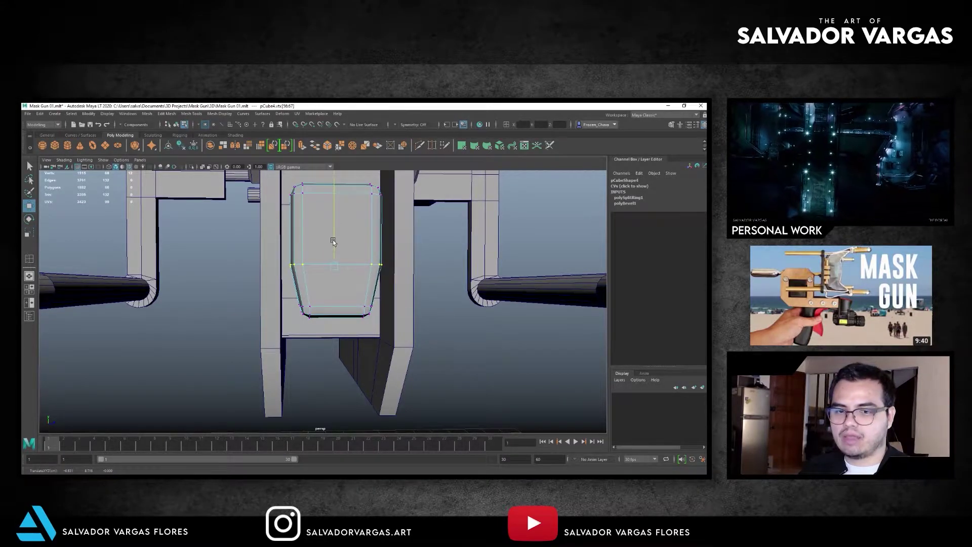
Insert another edge loop on the block and scale it slightly narrower.
{"action": "left_click", "coordinate": [192, 113]}
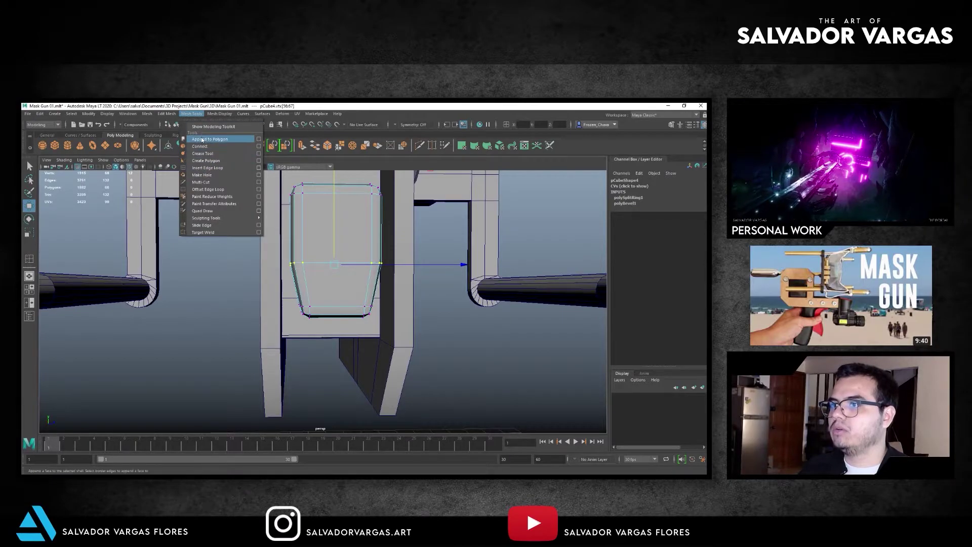
{"action": "left_click", "coordinate": [205, 167]}
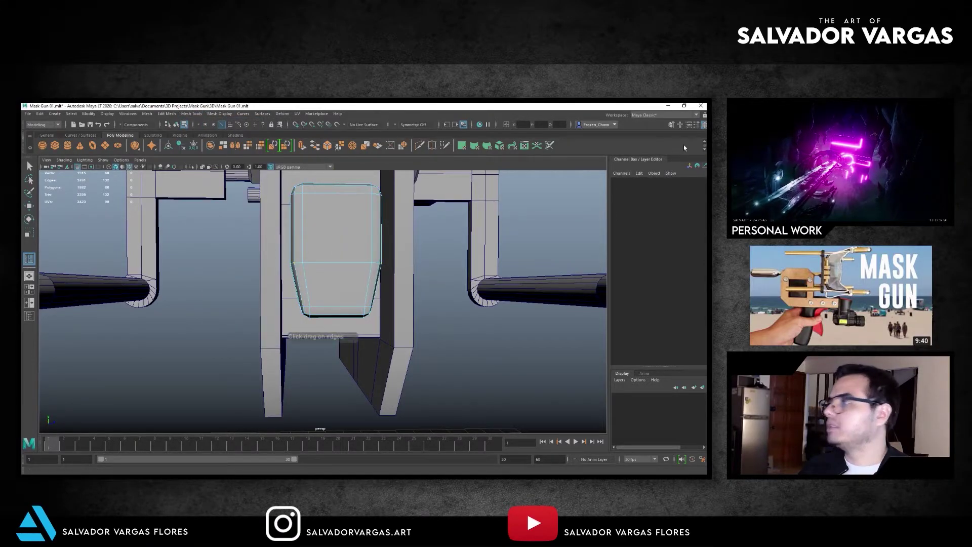
{"action": "left_click", "coordinate": [696, 125]}
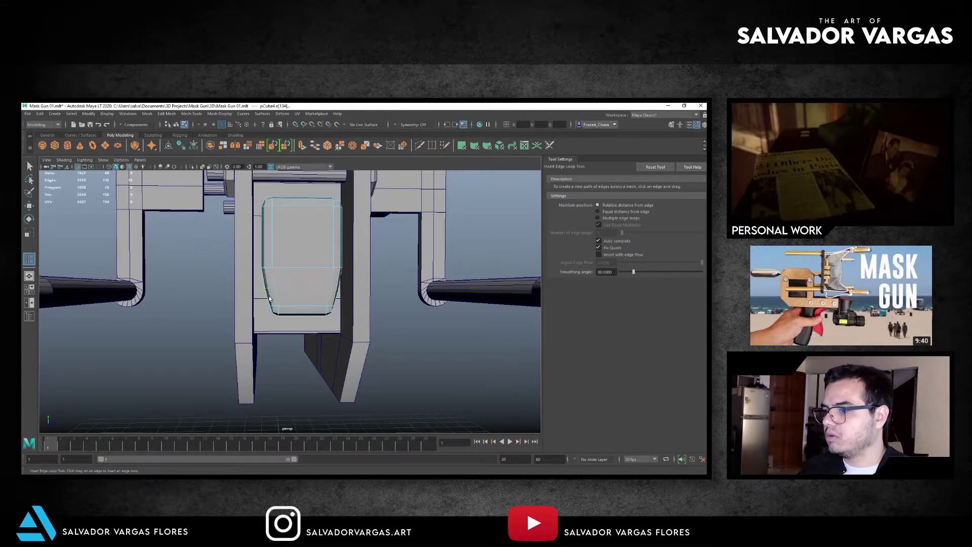
{"action": "scroll", "coordinate": [278, 269], "scroll_direction": "up", "scroll_amount": 2}
{"action": "key", "text": "r"}
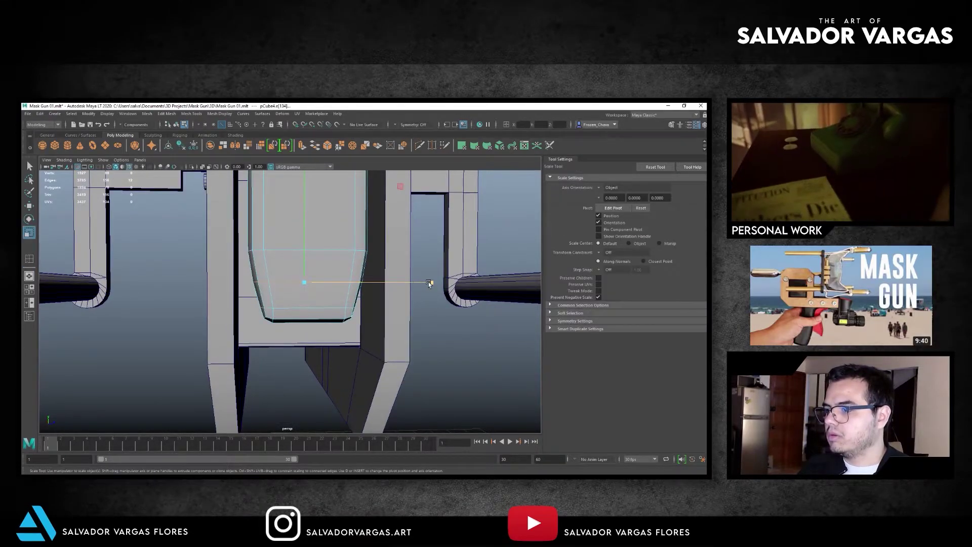
{"action": "left_click_drag", "start_coordinate": [427, 281], "coordinate": [429, 284]}
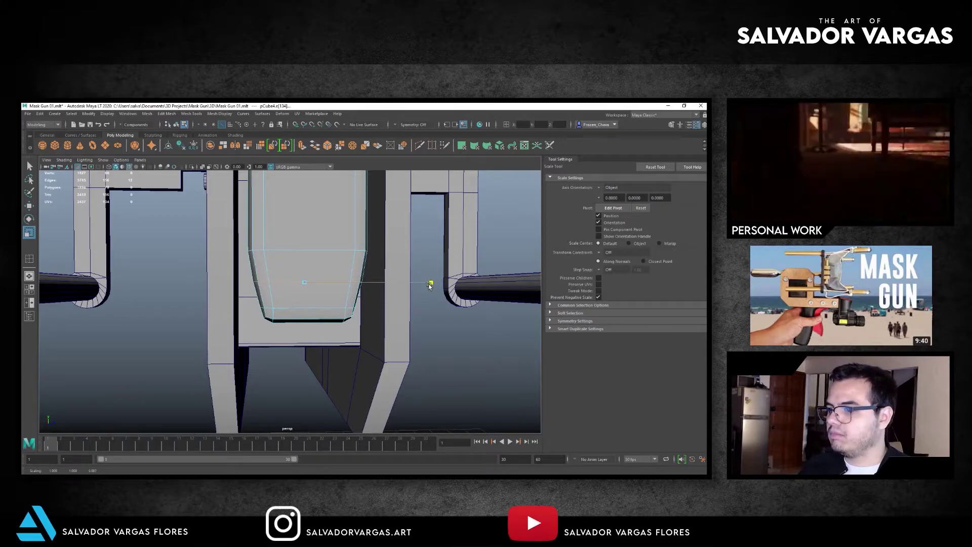
Select the bottom vertex row and bring up the hotbox to switch to Right View.
{"action": "key", "text": "F9"}
{"action": "left_click_drag", "start_coordinate": [290, 303], "coordinate": [298, 300], "text": "alt"}
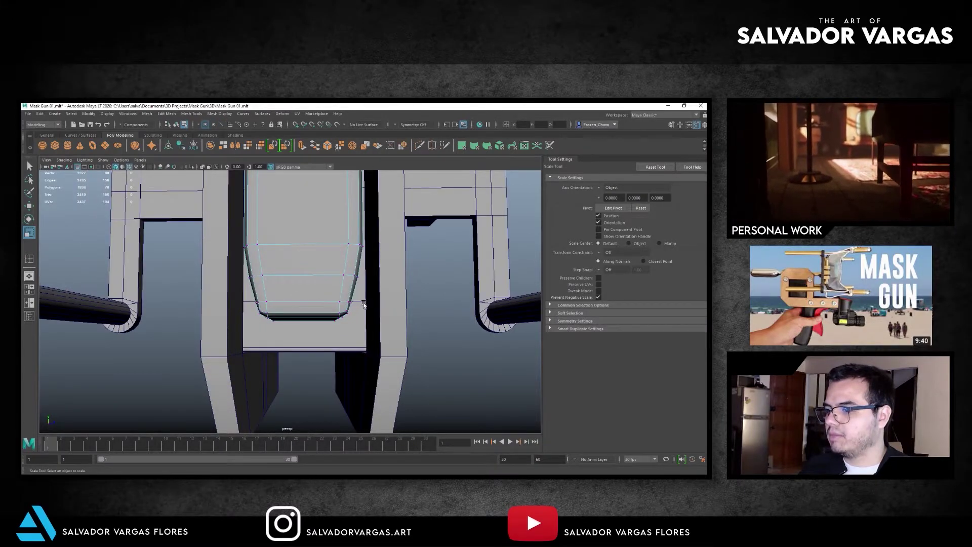
{"action": "mouse_move", "coordinate": [363, 305]}
{"action": "left_mouse_down"}
{"action": "mouse_move", "coordinate": [238, 326]}
{"action": "mouse_move", "coordinate": [433, 315]}
{"action": "left_mouse_up"}
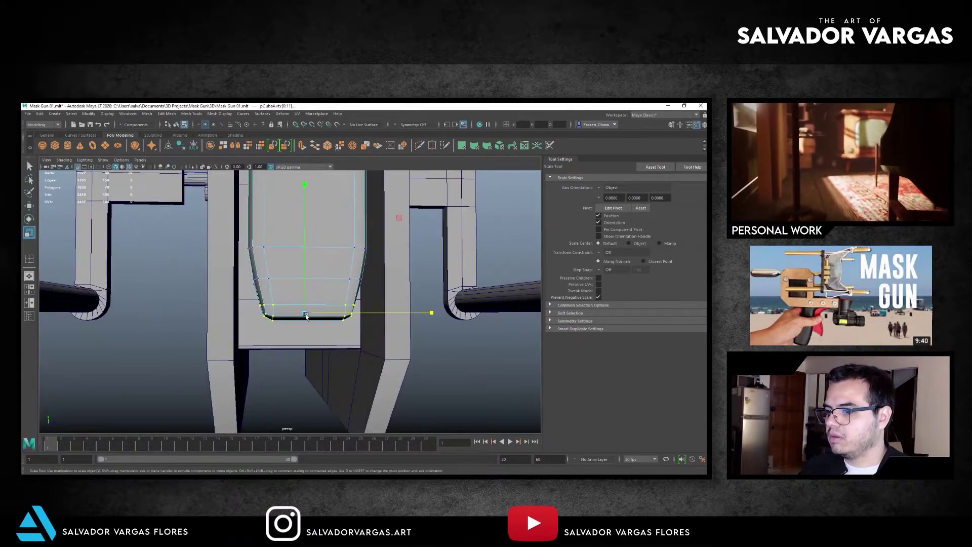
{"action": "left_click", "coordinate": [432, 314]}
{"action": "key", "text": "space"}
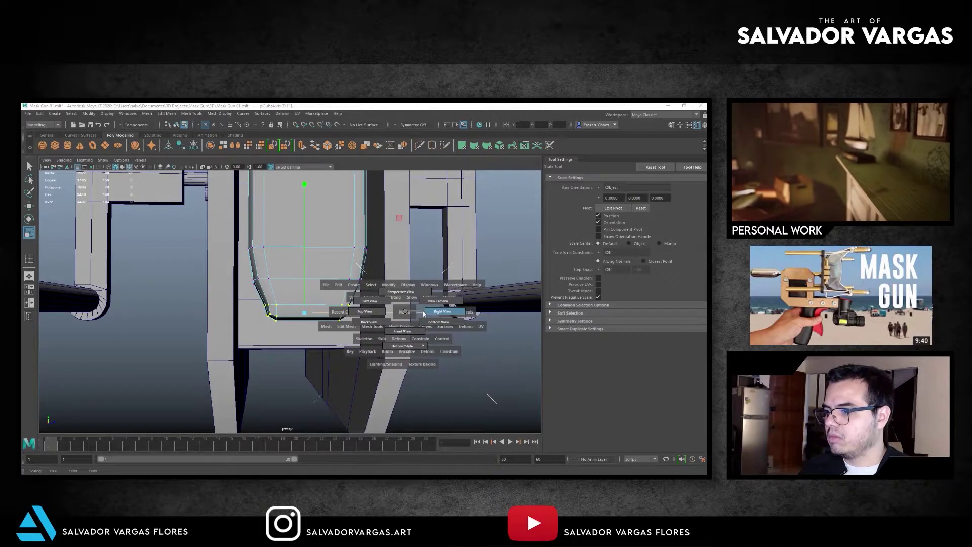
In side view, scale the block's bottom vertex rows narrower along X.
{"action": "left_click_drag", "start_coordinate": [423, 314], "coordinate": [369, 300]}
{"action": "mouse_move", "coordinate": [199, 241]}
{"action": "left_mouse_down", "text": "alt"}
{"action": "mouse_move", "coordinate": [226, 207]}
{"action": "mouse_move", "coordinate": [231, 227]}
{"action": "left_mouse_up", "text": "alt"}
{"action": "key", "text": "space"}
{"action": "key", "text": "w"}
{"action": "key", "text": "space"}
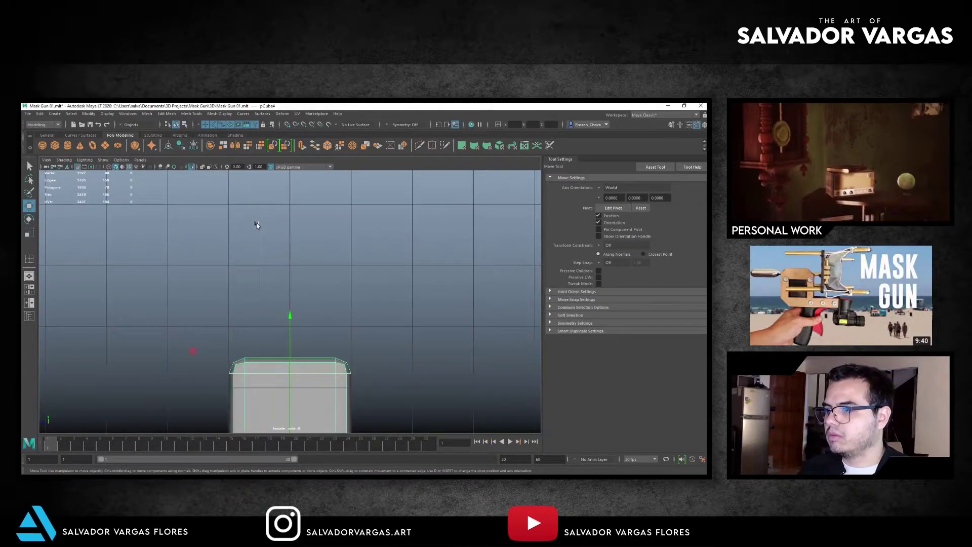
{"action": "scroll", "coordinate": [257, 224], "scroll_direction": "up", "scroll_amount": 3}
{"action": "middle_click_drag", "start_coordinate": [284, 253], "coordinate": [294, 286], "text": "alt"}
{"action": "key", "text": "F9"}
{"action": "mouse_move", "coordinate": [205, 314]}
{"action": "left_mouse_down"}
{"action": "mouse_move", "coordinate": [366, 338]}
{"action": "mouse_move", "coordinate": [161, 388]}
{"action": "left_mouse_up"}
{"action": "key", "text": "r"}
{"action": "left_click_drag", "start_coordinate": [161, 344], "coordinate": [176, 349]}
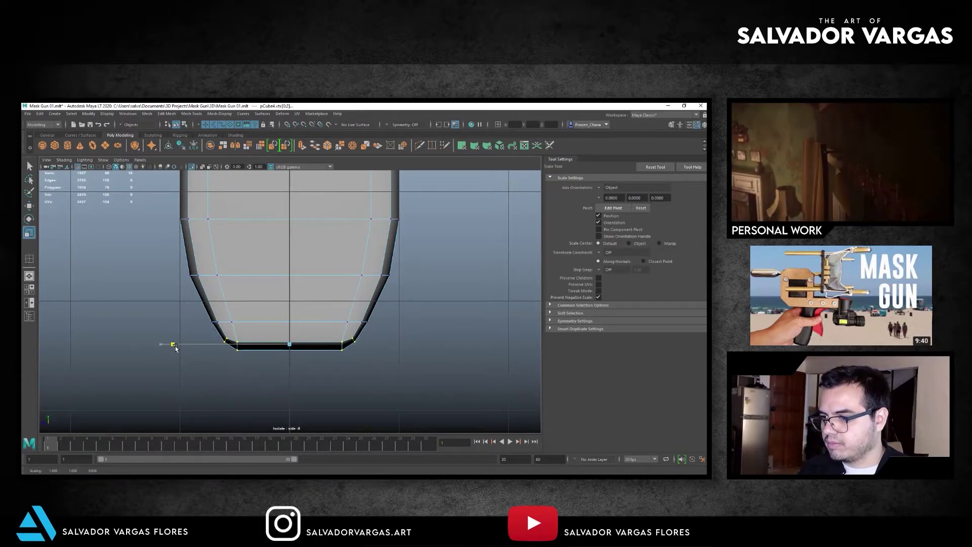
{"action": "left_click_drag", "start_coordinate": [181, 348], "coordinate": [181, 348]}
Pull the lowest vertex row slightly narrower, then check the block in front view.
{"action": "mouse_move", "coordinate": [348, 336]}
{"action": "left_mouse_down"}
{"action": "mouse_move", "coordinate": [262, 371]}
{"action": "mouse_move", "coordinate": [229, 365]}
{"action": "left_mouse_up"}
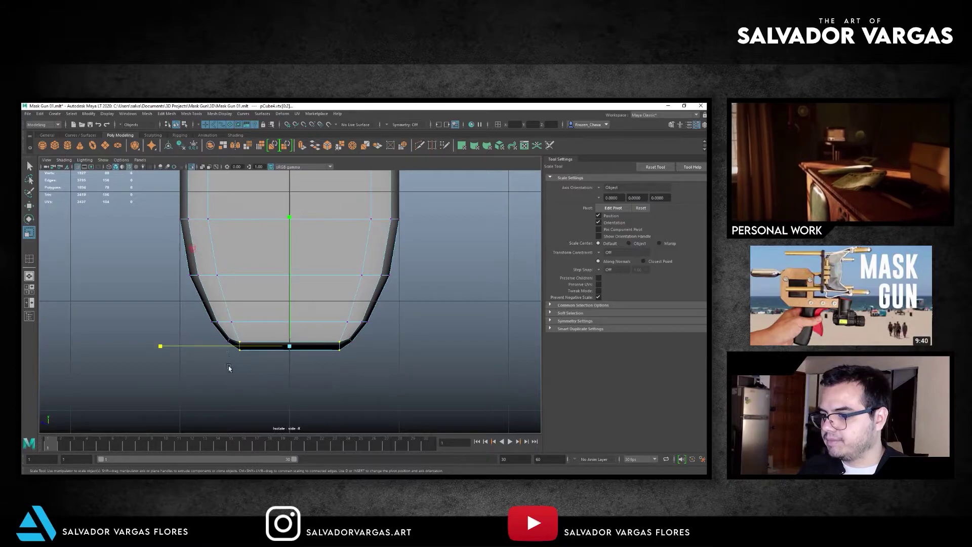
{"action": "mouse_move", "coordinate": [167, 345]}
{"action": "left_mouse_down"}
{"action": "mouse_move", "coordinate": [359, 238]}
{"action": "mouse_move", "coordinate": [300, 241]}
{"action": "mouse_move", "coordinate": [296, 283]}
{"action": "left_mouse_up"}
{"action": "key", "text": "space"}
{"action": "key", "text": "space"}
{"action": "key", "text": "w"}
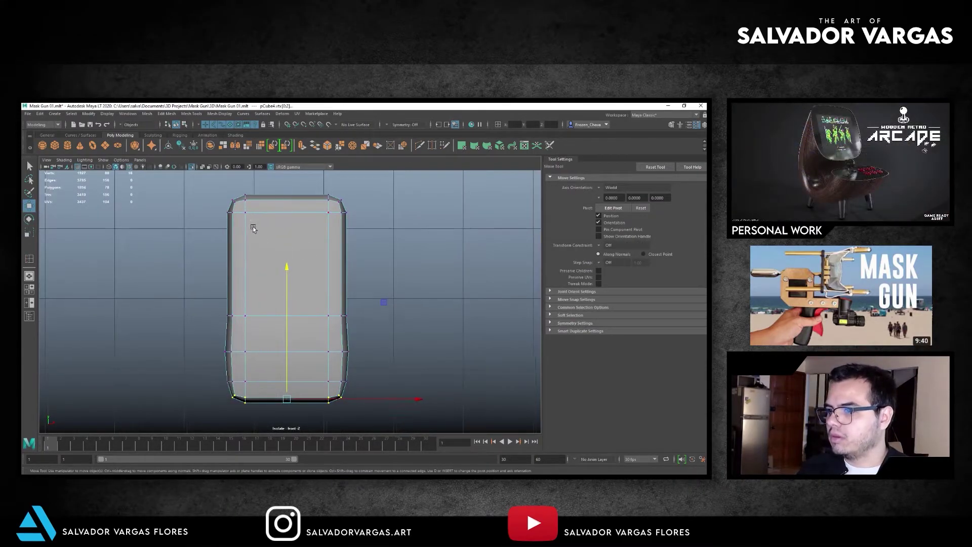
{"action": "left_click", "coordinate": [220, 212]}
{"action": "middle_click_drag", "start_coordinate": [219, 212], "coordinate": [222, 189], "text": "alt"}
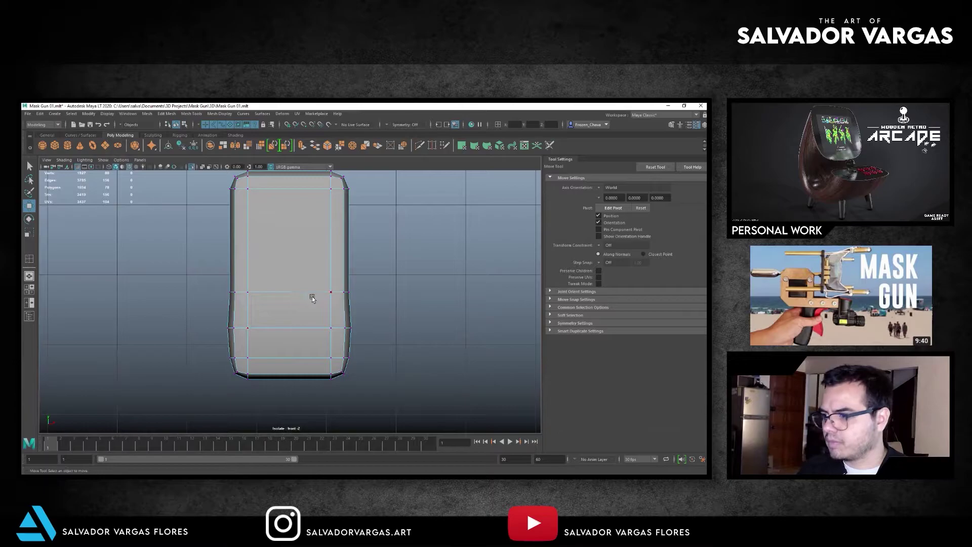
{"action": "middle_click_drag", "start_coordinate": [280, 272], "coordinate": [247, 288], "text": "alt"}
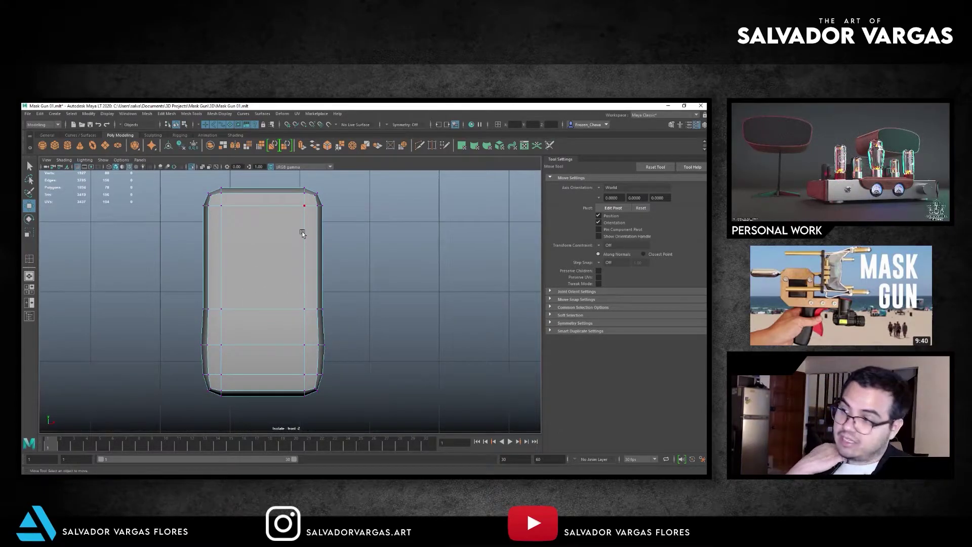
In the top view over the reference, select the block's right vertex column.
{"action": "key", "text": "space"}
{"action": "mouse_move", "coordinate": [238, 216]}
{"action": "left_mouse_down"}
{"action": "mouse_move", "coordinate": [297, 230]}
{"action": "mouse_move", "coordinate": [259, 216]}
{"action": "mouse_move", "coordinate": [311, 253]}
{"action": "mouse_move", "coordinate": [324, 238]}
{"action": "left_mouse_up"}
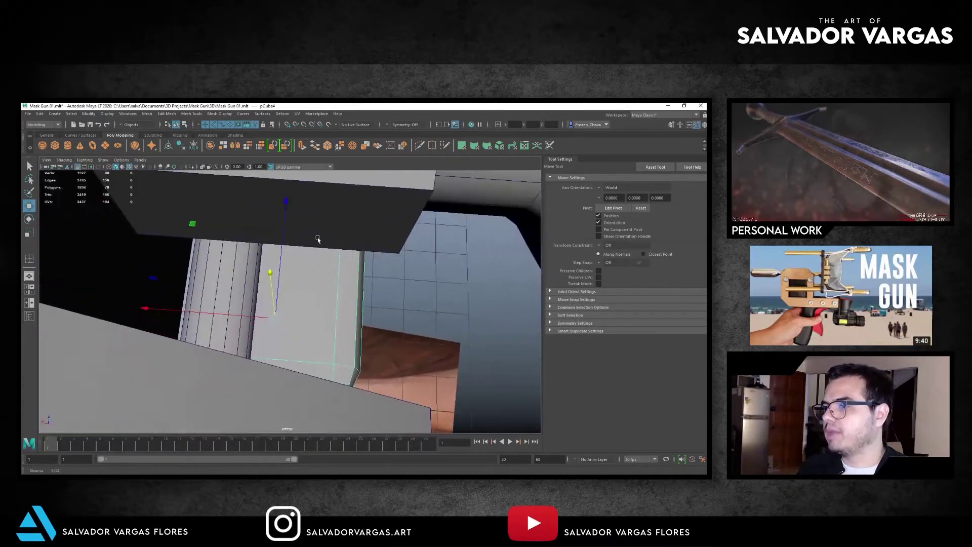
{"action": "left_click_drag", "start_coordinate": [247, 244], "coordinate": [209, 238]}
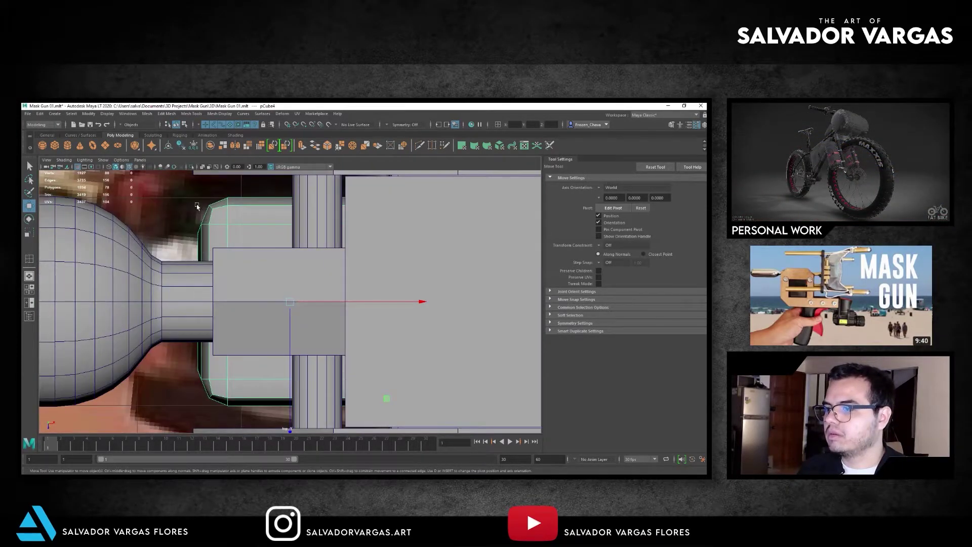
{"action": "left_click", "coordinate": [224, 219]}
{"action": "scroll", "coordinate": [339, 211], "scroll_direction": "up", "scroll_amount": 3}
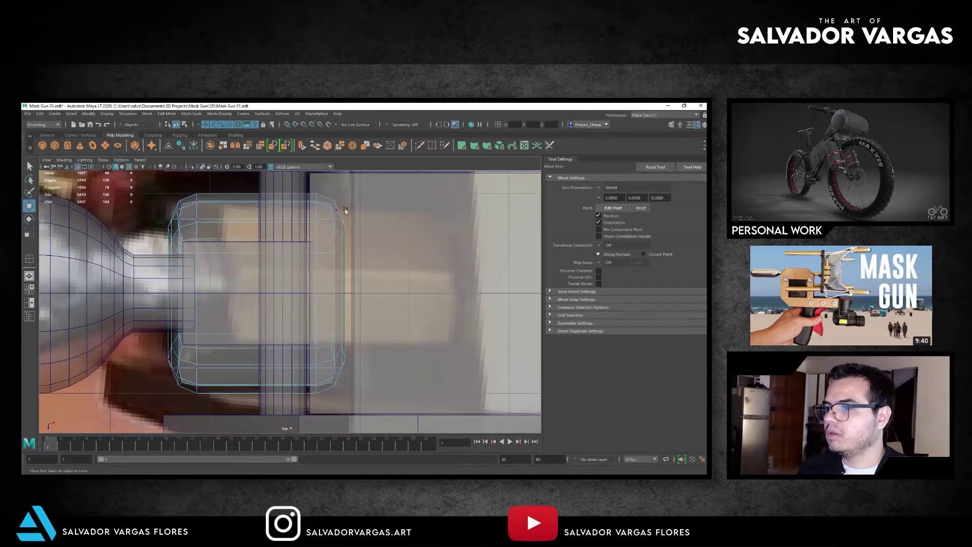
{"action": "left_click_drag", "start_coordinate": [269, 363], "coordinate": [269, 361]}
{"action": "middle_click_drag", "start_coordinate": [268, 361], "coordinate": [231, 354], "text": "alt"}
Move the right vertex column further right to match the reference, then turn off X-ray.
{"action": "key", "text": "r"}
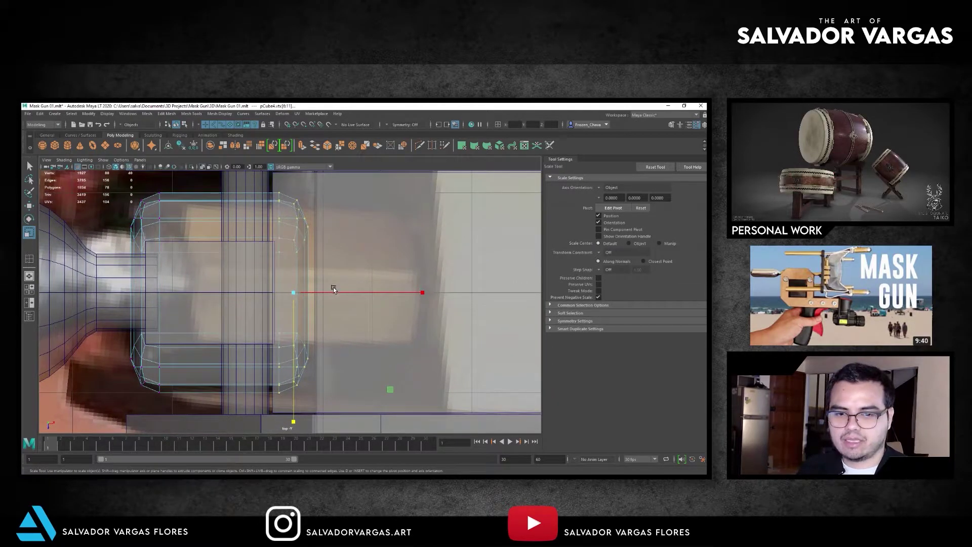
{"action": "key", "text": "w"}
{"action": "left_click_drag", "start_coordinate": [400, 293], "coordinate": [409, 294]}
{"action": "scroll", "coordinate": [250, 214], "scroll_direction": "up", "scroll_amount": 2}
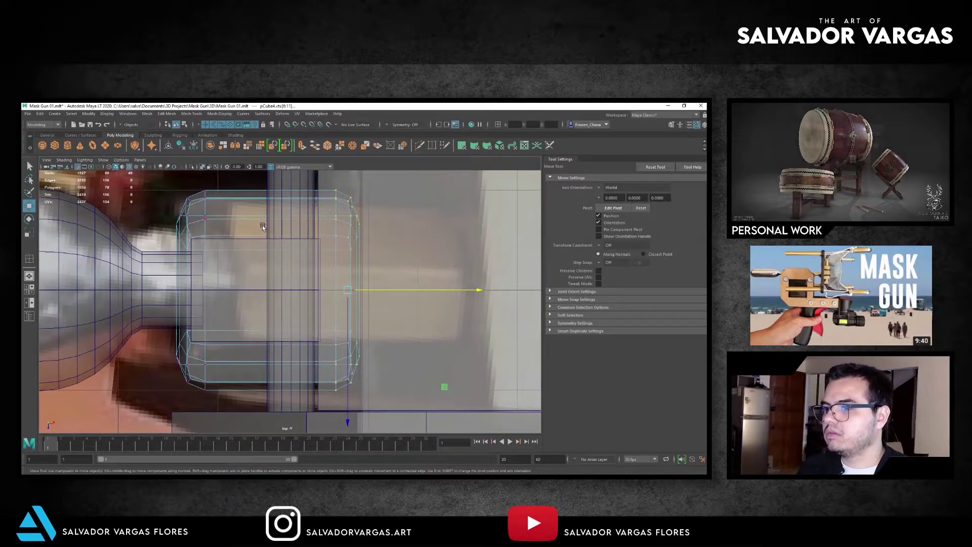
{"action": "key", "text": "space"}
{"action": "key", "text": "alt+x"}
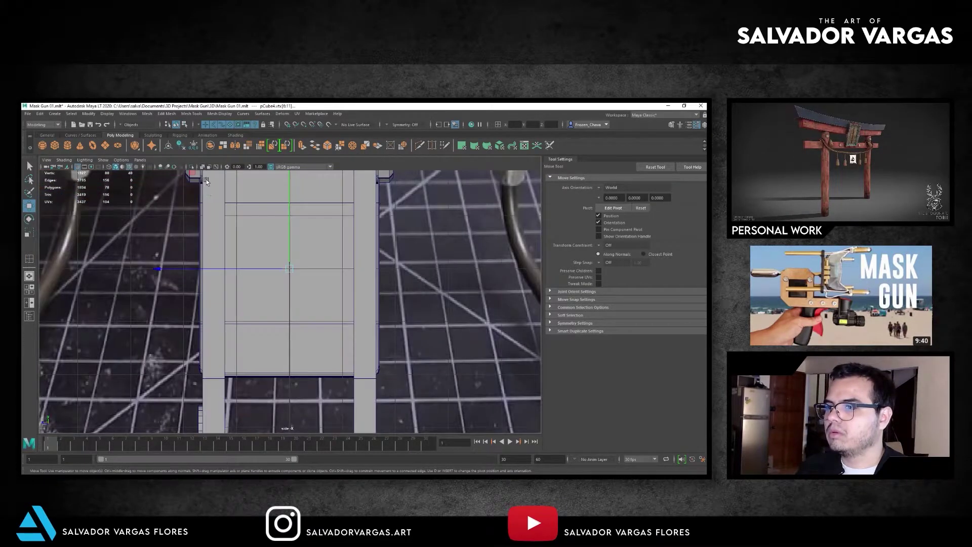
In isolated front view, straighten the block's right-edge vertices by scaling X around a repositioned pivot.
{"action": "key", "text": "space"}
{"action": "left_click", "coordinate": [192, 167]}
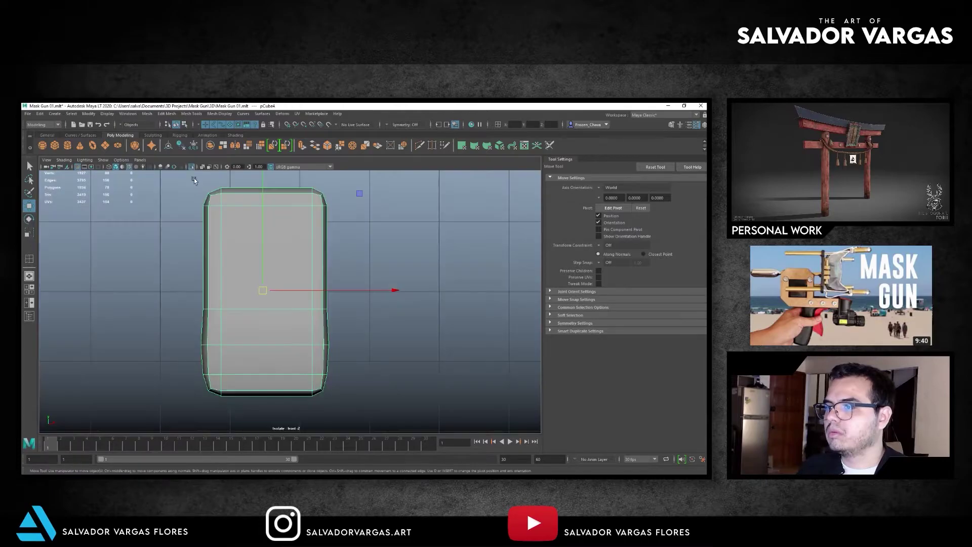
{"action": "key", "text": "F9"}
{"action": "middle_click_drag", "start_coordinate": [280, 240], "coordinate": [265, 249], "text": "alt"}
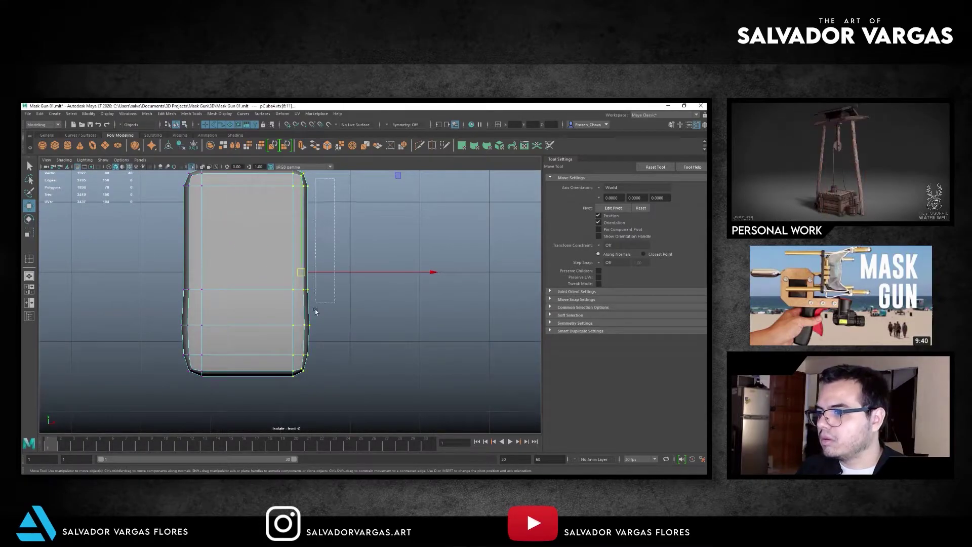
{"action": "right_click_drag", "start_coordinate": [269, 249], "coordinate": [276, 265], "text": "alt"}
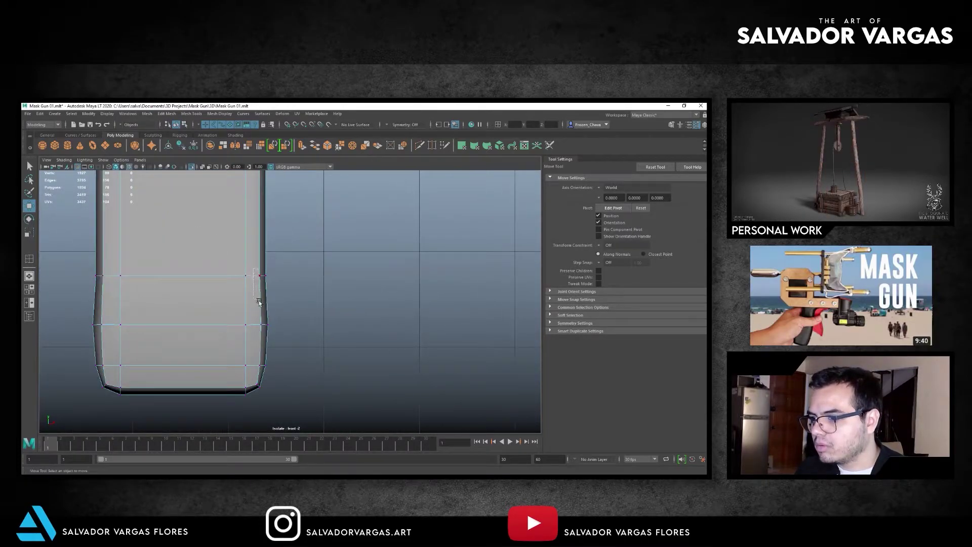
{"action": "left_click_drag", "start_coordinate": [260, 331], "coordinate": [252, 334]}
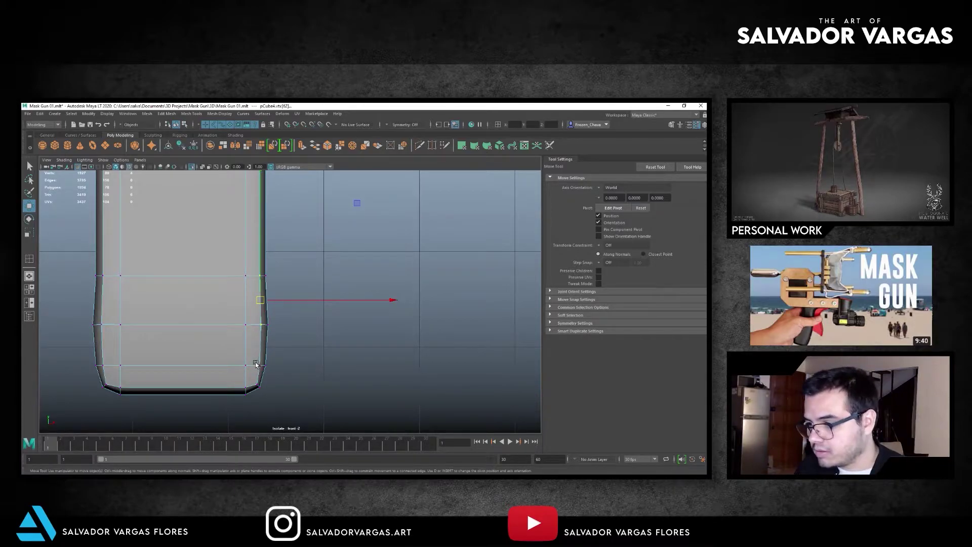
{"action": "middle_click_drag", "start_coordinate": [250, 343], "coordinate": [254, 372], "text": "alt"}
{"action": "key", "text": "r"}
{"action": "key", "text": "d"}
{"action": "left_click_drag", "start_coordinate": [246, 389], "coordinate": [246, 343]}
{"action": "middle_click_drag", "start_coordinate": [134, 318], "coordinate": [126, 261], "text": "alt"}
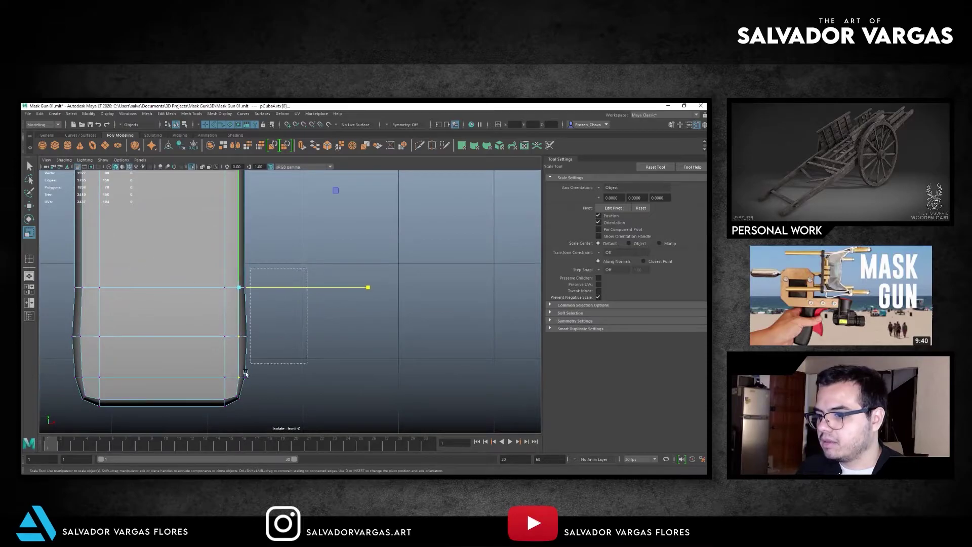
{"action": "left_click_drag", "start_coordinate": [238, 397], "coordinate": [238, 398]}
{"action": "left_click_drag", "start_coordinate": [369, 287], "coordinate": [222, 291]}
Straighten the left vertex column the same way and return to object mode.
{"action": "middle_click_drag", "start_coordinate": [222, 291], "coordinate": [138, 336], "text": "alt"}
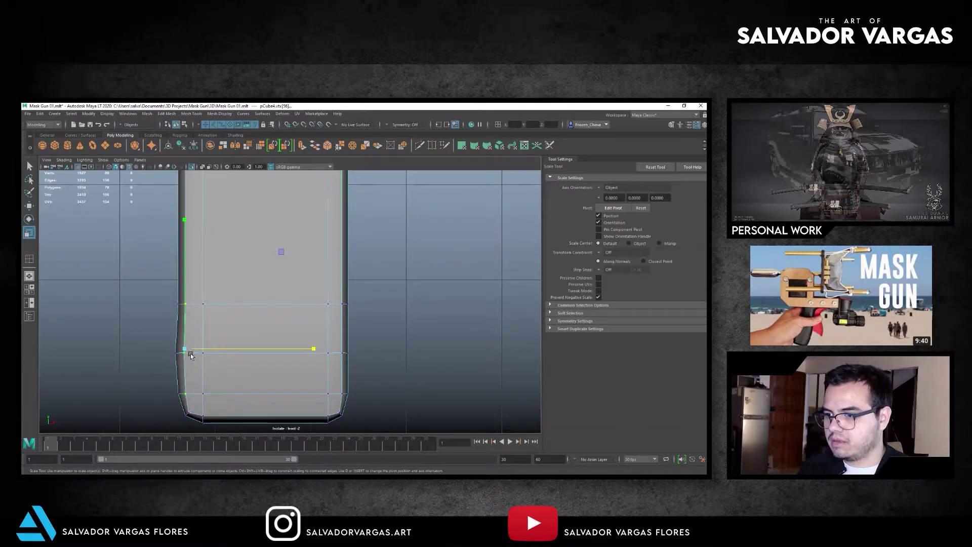
{"action": "left_click", "coordinate": [185, 304]}
{"action": "left_click", "coordinate": [314, 303]}
{"action": "left_click_drag", "start_coordinate": [102, 297], "coordinate": [177, 412]}
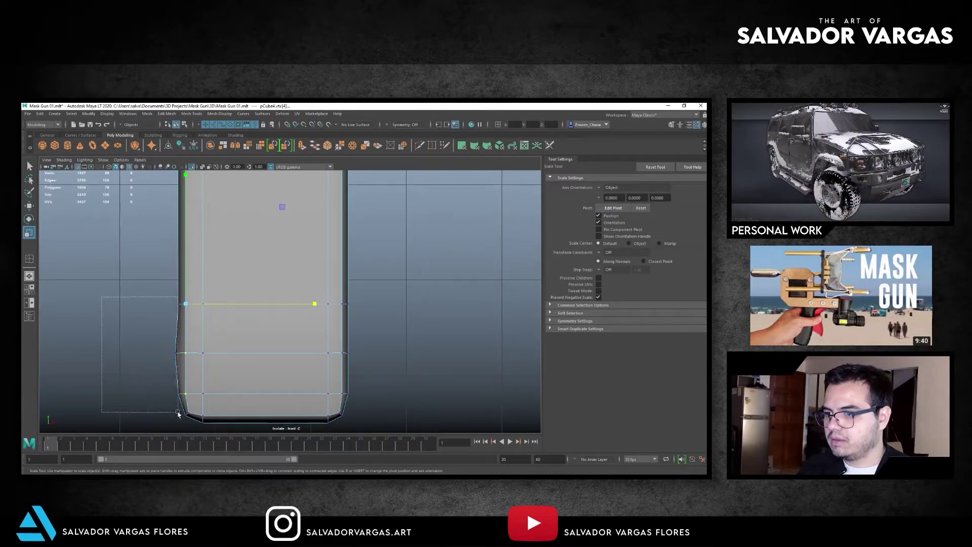
{"action": "left_click", "coordinate": [178, 304]}
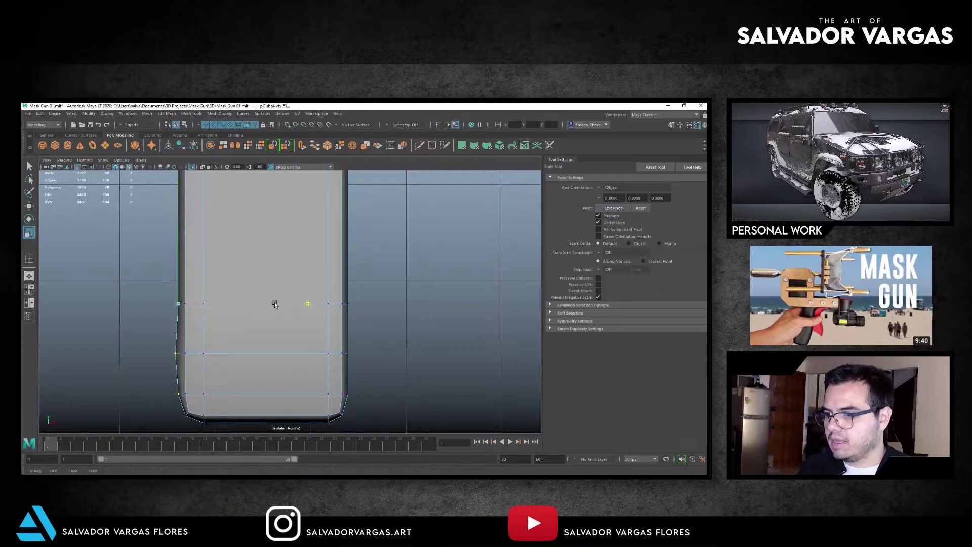
{"action": "key", "text": "F8"}
{"action": "scroll", "coordinate": [135, 287], "scroll_direction": "down", "scroll_amount": 3}
Deselect the block, turn Isolate Select off, and orbit around the full gun model.
{"action": "key", "text": "w"}
{"action": "mouse_move", "coordinate": [282, 261]}
{"action": "left_mouse_down"}
{"action": "mouse_move", "coordinate": [188, 265]}
{"action": "mouse_move", "coordinate": [287, 236]}
{"action": "left_mouse_up"}
{"action": "left_click", "coordinate": [187, 264]}
{"action": "left_click", "coordinate": [192, 167]}
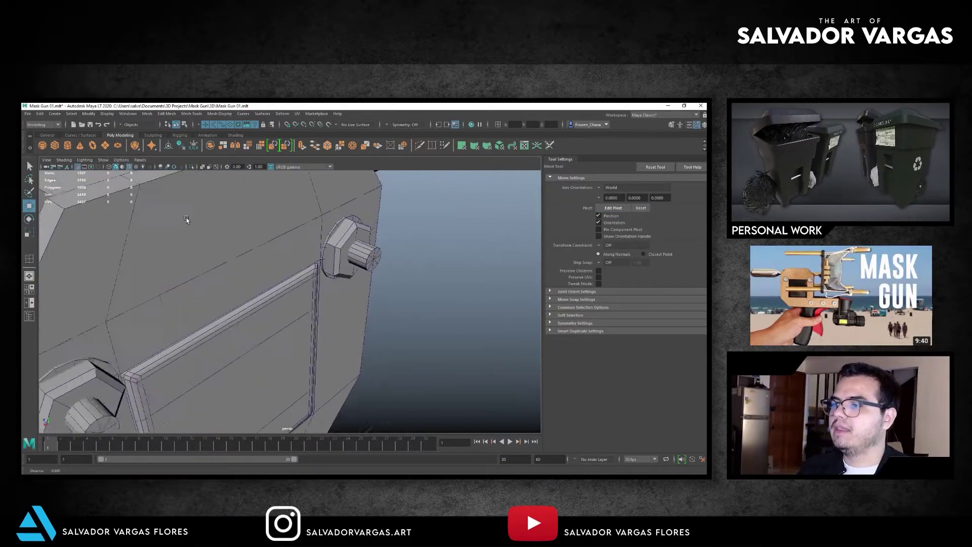
{"action": "left_click_drag", "start_coordinate": [192, 212], "coordinate": [206, 259], "text": "alt"}
{"action": "right_click_drag", "start_coordinate": [207, 259], "coordinate": [330, 219], "text": "alt"}
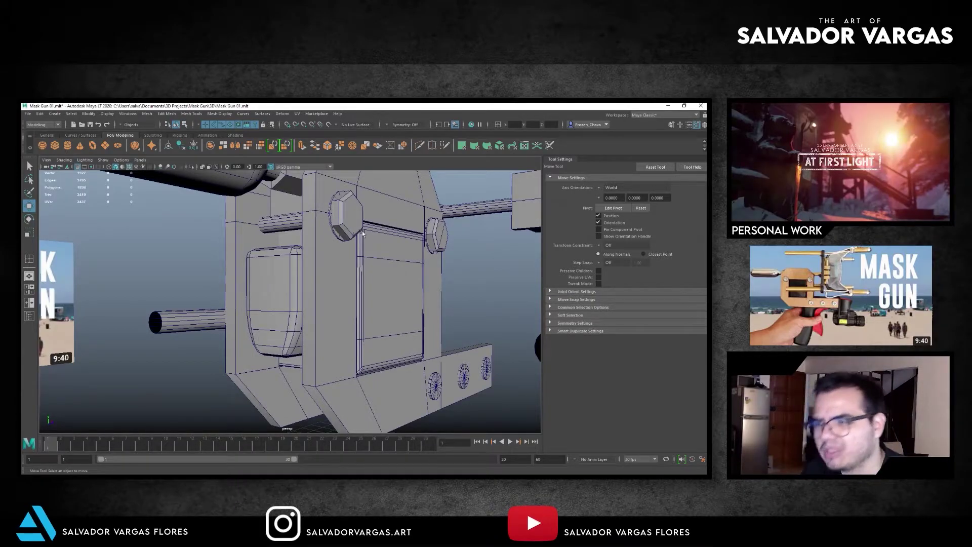
{"action": "left_click_drag", "start_coordinate": [319, 260], "coordinate": [326, 251], "text": "alt"}
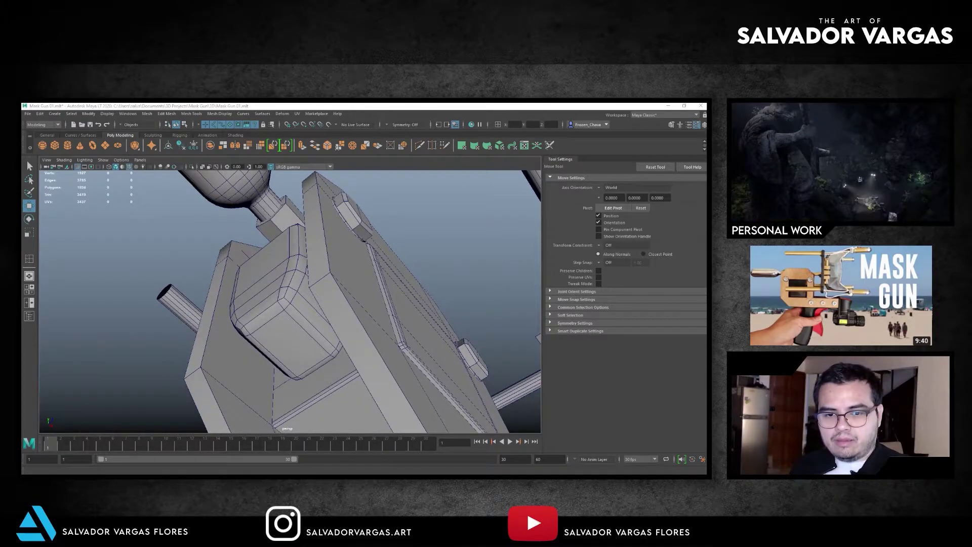
{"action": "mouse_move", "coordinate": [326, 251]}
{"action": "left_mouse_down", "text": "alt"}
{"action": "mouse_move", "coordinate": [317, 318]}
{"action": "mouse_move", "coordinate": [338, 315]}
{"action": "mouse_move", "coordinate": [294, 329]}
{"action": "left_mouse_up", "text": "alt"}
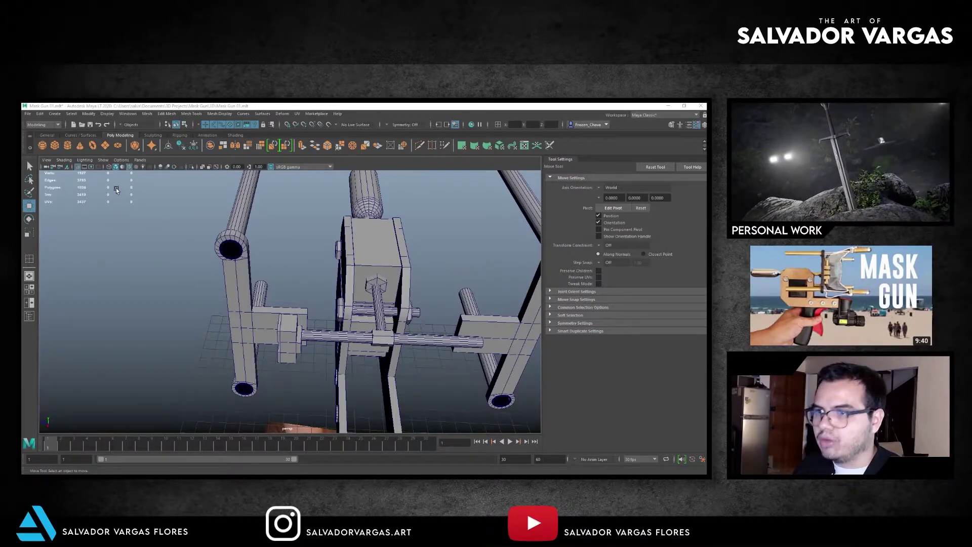
{"action": "left_click", "coordinate": [68, 146]}
Drag out a new polygon cylinder in the scene from a tilted view.
{"action": "left_click_drag", "start_coordinate": [304, 263], "coordinate": [249, 282], "text": "alt"}
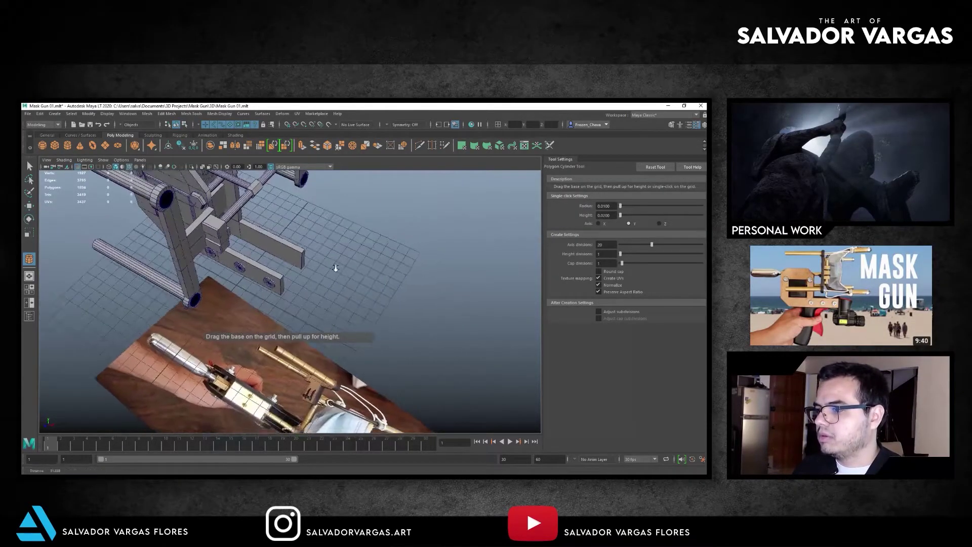
{"action": "key", "text": "w"}
{"action": "left_click", "coordinate": [249, 282]}
{"action": "mouse_move", "coordinate": [249, 282]}
{"action": "left_mouse_down", "text": "alt"}
{"action": "mouse_move", "coordinate": [308, 324]}
{"action": "mouse_move", "coordinate": [249, 238]}
{"action": "mouse_move", "coordinate": [253, 228]}
{"action": "left_mouse_up", "text": "alt"}
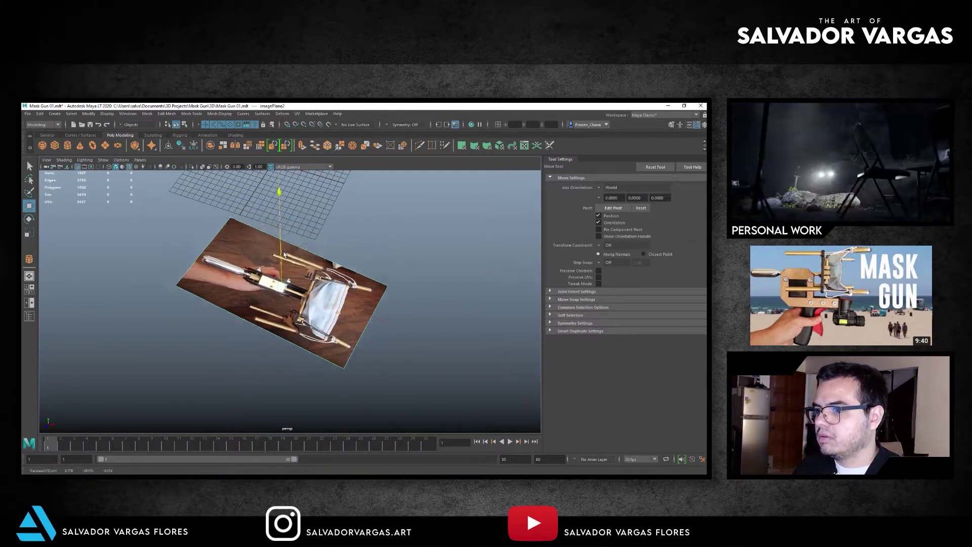
{"action": "left_click", "coordinate": [67, 146]}
{"action": "mouse_move", "coordinate": [360, 244]}
{"action": "left_mouse_down"}
{"action": "mouse_move", "coordinate": [379, 246]}
{"action": "mouse_move", "coordinate": [342, 226]}
{"action": "mouse_move", "coordinate": [317, 273]}
{"action": "mouse_move", "coordinate": [329, 291]}
{"action": "left_mouse_up"}
Set the cylinder's Subdivisions Axis to 18 and frame it in view.
{"action": "left_click", "coordinate": [702, 124]}
{"action": "left_click", "coordinate": [703, 124]}
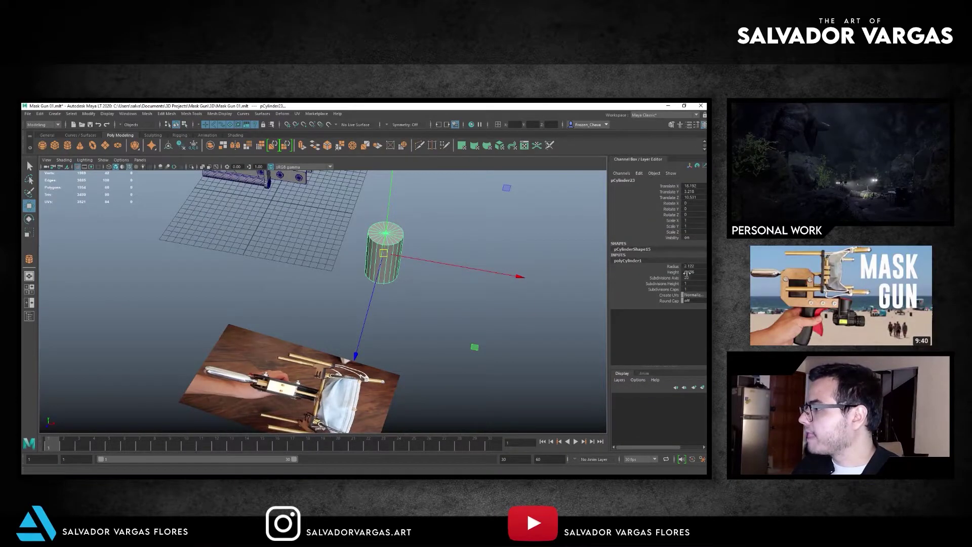
{"action": "type", "text": "3018"}
{"action": "key", "text": "Return"}
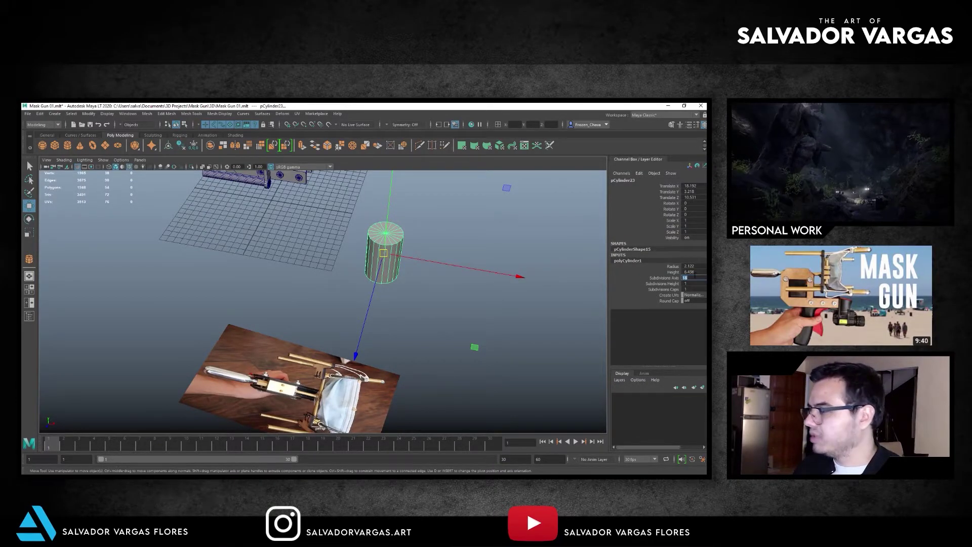
{"action": "left_click", "coordinate": [449, 237]}
{"action": "left_click", "coordinate": [385, 254]}
{"action": "key", "text": "f"}
{"action": "left_click", "coordinate": [431, 291]}
{"action": "mouse_move", "coordinate": [430, 291]}
{"action": "left_mouse_down", "text": "alt"}
{"action": "mouse_move", "coordinate": [434, 300]}
{"action": "mouse_move", "coordinate": [387, 288]}
{"action": "left_mouse_up", "text": "alt"}
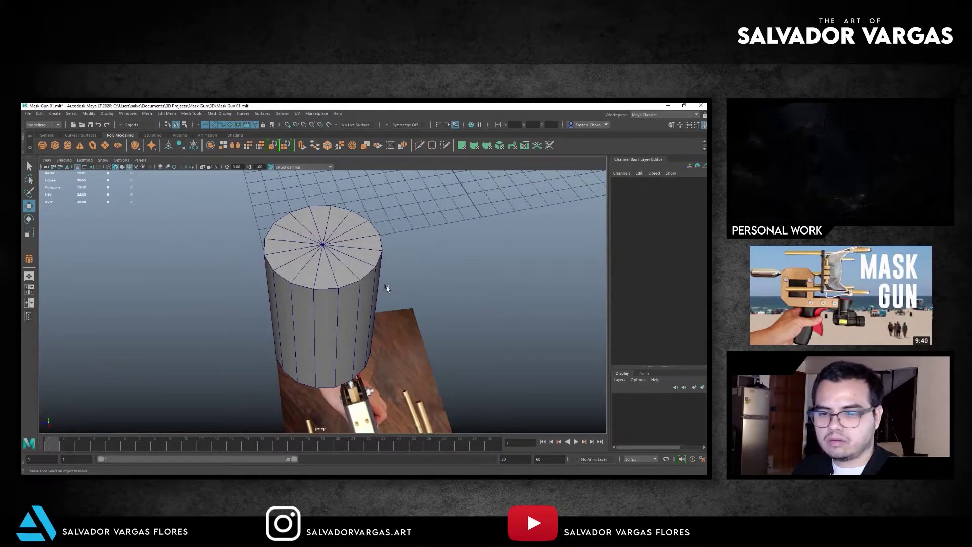
In top view, move the new cylinder over the square block.
{"action": "scroll", "coordinate": [354, 293], "scroll_direction": "down", "scroll_amount": 5}
{"action": "left_click", "coordinate": [319, 293]}
{"action": "key", "text": "space"}
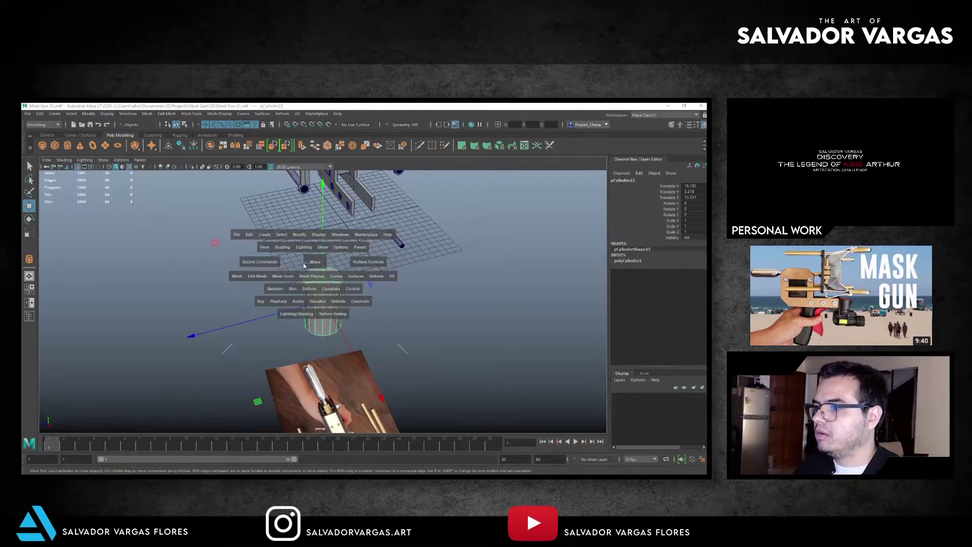
{"action": "left_click_drag", "start_coordinate": [303, 263], "coordinate": [303, 238]}
{"action": "key", "text": "f"}
{"action": "scroll", "coordinate": [403, 271], "scroll_direction": "down", "scroll_amount": 5}
{"action": "mouse_move", "coordinate": [323, 302]}
{"action": "left_mouse_down"}
{"action": "mouse_move", "coordinate": [163, 233]}
{"action": "mouse_move", "coordinate": [173, 241]}
{"action": "left_mouse_up"}
{"action": "key", "text": "f"}
Scale the cylinder down to about 0.219 and centre it on the block.
{"action": "key", "text": "r"}
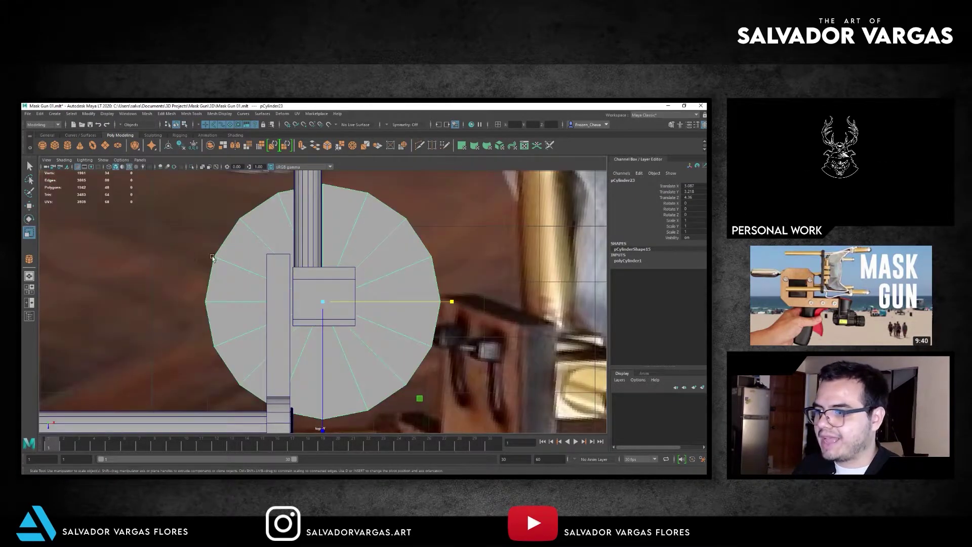
{"action": "left_click_drag", "start_coordinate": [327, 302], "coordinate": [151, 324]}
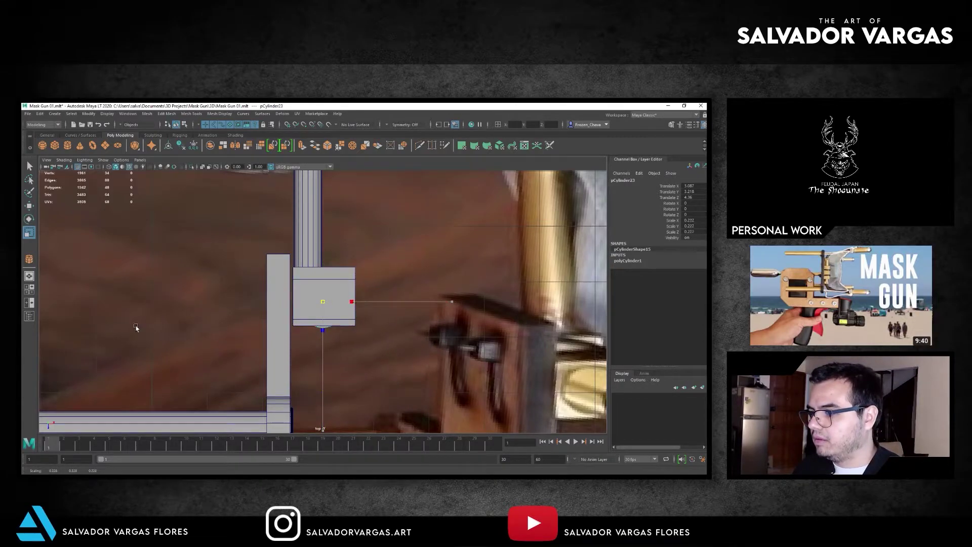
{"action": "key", "text": "w"}
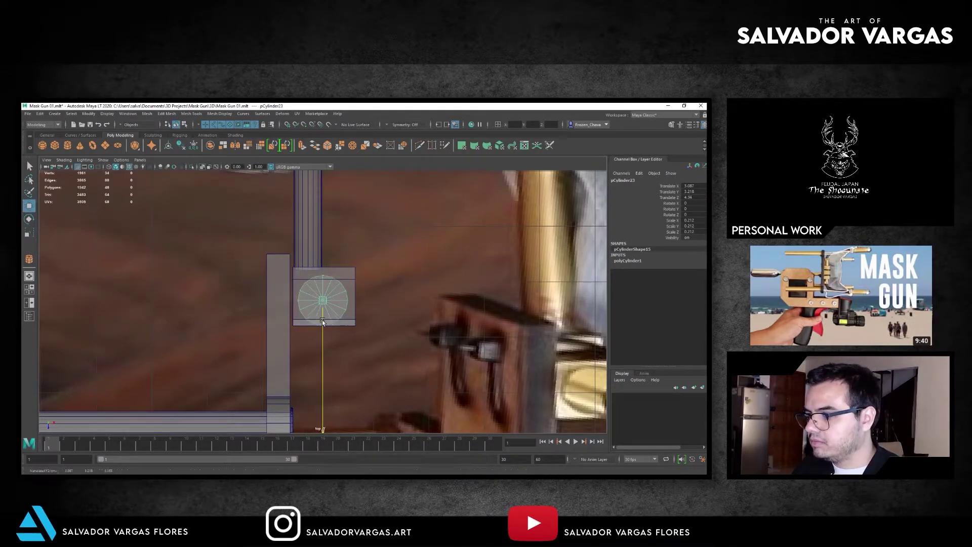
{"action": "left_click_drag", "start_coordinate": [323, 318], "coordinate": [324, 311]}
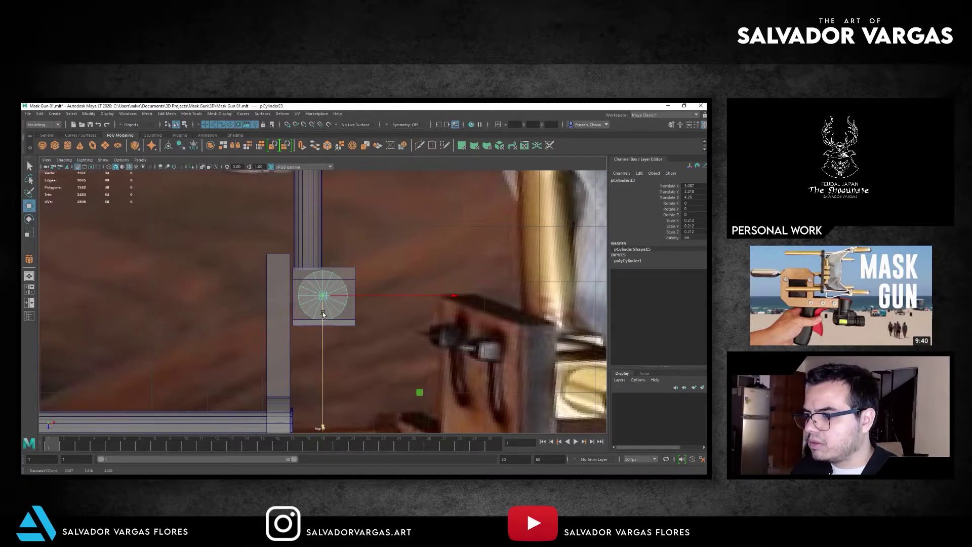
{"action": "key", "text": "r"}
{"action": "left_click_drag", "start_coordinate": [324, 295], "coordinate": [325, 298]}
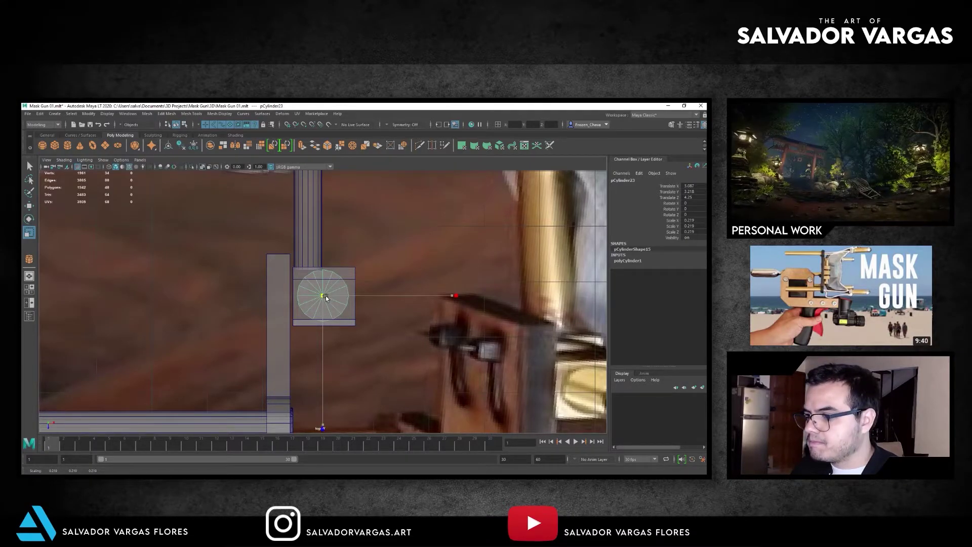
{"action": "key", "text": "w"}
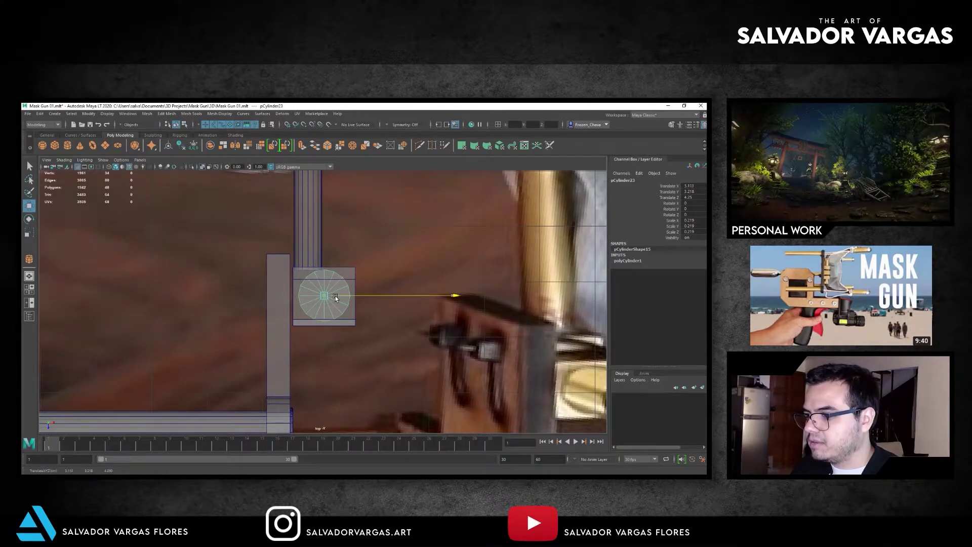
Move the round piece's left-edge vertices against the bar.
{"action": "left_click", "coordinate": [278, 312]}
{"action": "scroll", "coordinate": [296, 314], "scroll_direction": "down", "scroll_amount": 3}
{"action": "key", "text": "F9"}
{"action": "left_click_drag", "start_coordinate": [313, 207], "coordinate": [277, 232]}
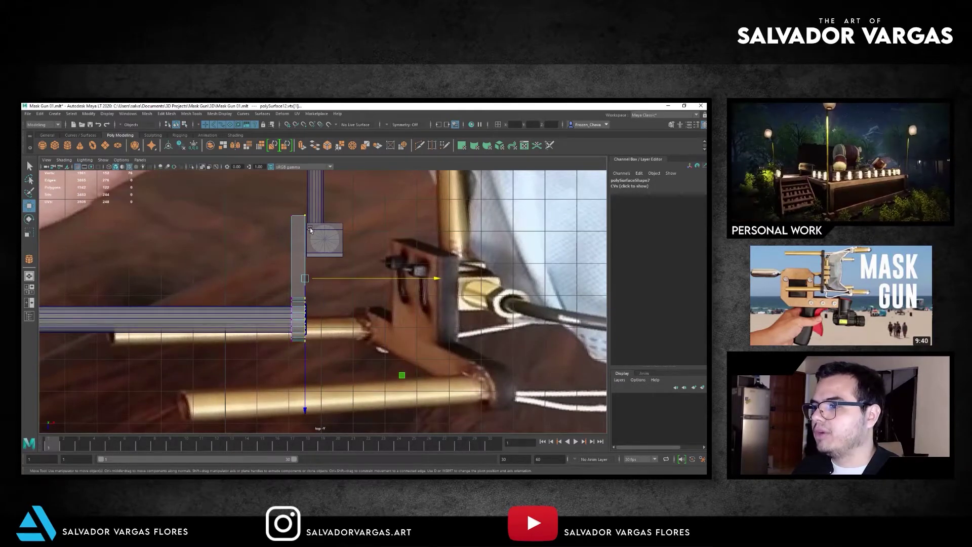
{"action": "left_click", "coordinate": [311, 231]}
{"action": "scroll", "coordinate": [346, 200], "scroll_direction": "up", "scroll_amount": 2}
{"action": "middle_click_drag", "start_coordinate": [290, 197], "coordinate": [285, 253], "text": "alt"}
{"action": "key", "text": "F9"}
{"action": "left_click_drag", "start_coordinate": [281, 238], "coordinate": [304, 299]}
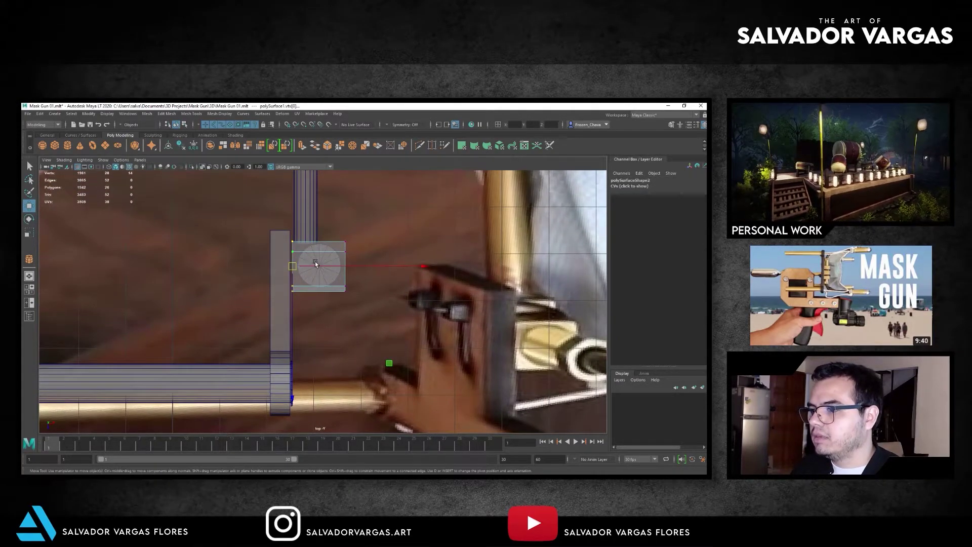
{"action": "left_click_drag", "start_coordinate": [299, 266], "coordinate": [289, 236]}
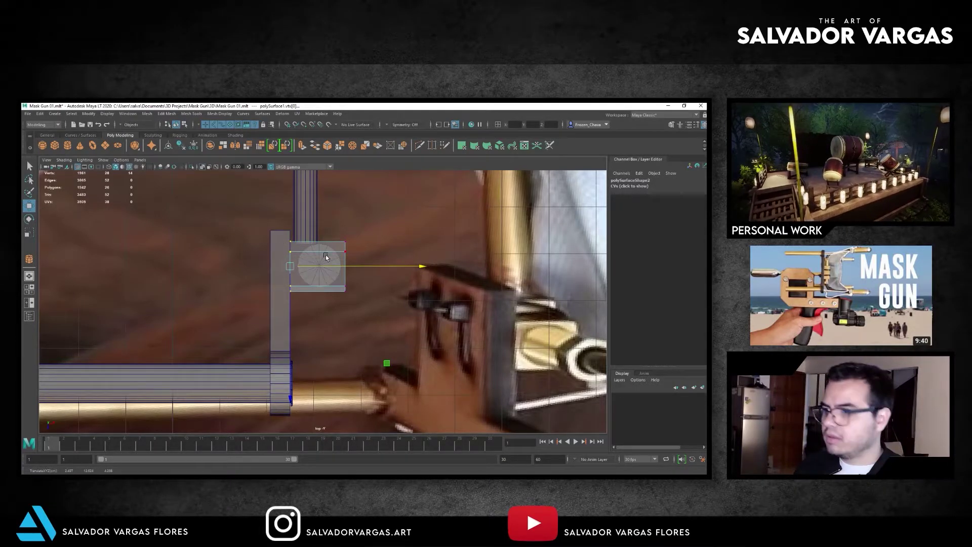
{"action": "key", "text": "space"}
{"action": "key", "text": "space"}
{"action": "mouse_move", "coordinate": [350, 229]}
{"action": "left_mouse_down", "text": "alt"}
{"action": "mouse_move", "coordinate": [299, 275]}
{"action": "mouse_move", "coordinate": [328, 210]}
{"action": "left_mouse_up", "text": "alt"}
{"action": "left_click", "coordinate": [325, 281]}
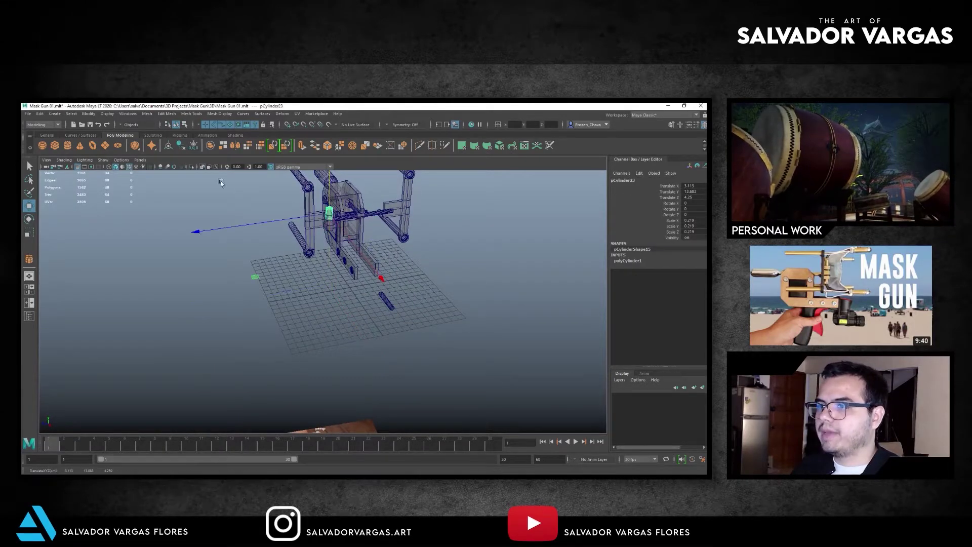
Scale the small cylinder knob to a uniform 0.175.
{"action": "key", "text": "f"}
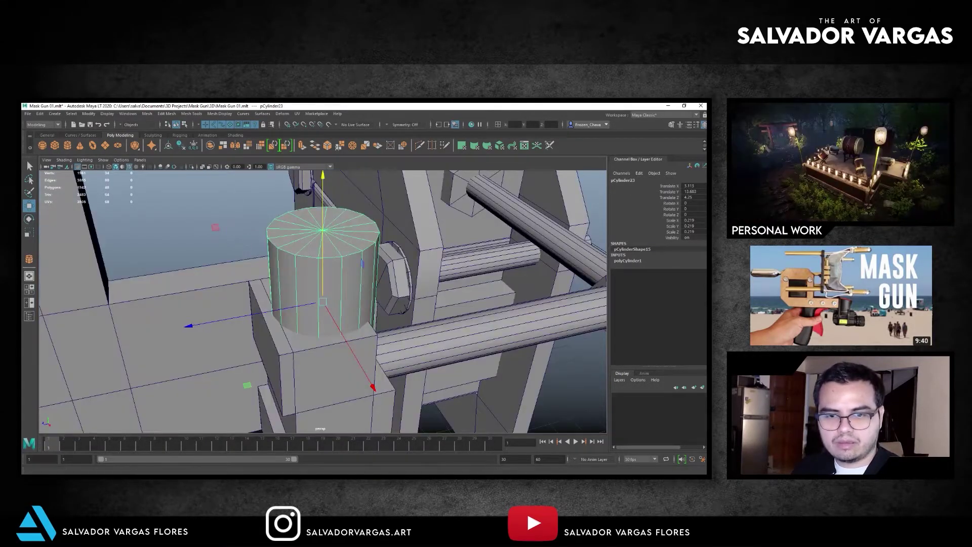
{"action": "mouse_move", "coordinate": [241, 298]}
{"action": "left_mouse_down", "text": "alt"}
{"action": "mouse_move", "coordinate": [330, 266]}
{"action": "mouse_move", "coordinate": [293, 269]}
{"action": "mouse_move", "coordinate": [313, 278]}
{"action": "mouse_move", "coordinate": [312, 293]}
{"action": "left_mouse_up", "text": "alt"}
{"action": "key", "text": "r"}
{"action": "mouse_move", "coordinate": [300, 255]}
{"action": "left_mouse_down", "text": "alt"}
{"action": "mouse_move", "coordinate": [268, 264]}
{"action": "mouse_move", "coordinate": [278, 253]}
{"action": "mouse_move", "coordinate": [269, 246]}
{"action": "left_mouse_up", "text": "alt"}
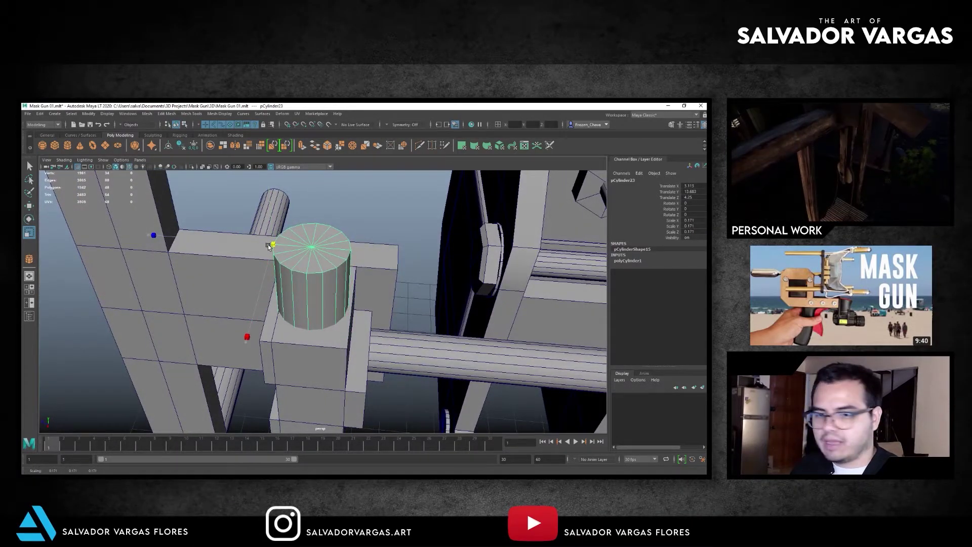
{"action": "left_click_drag", "start_coordinate": [267, 247], "coordinate": [272, 245], "text": "alt"}
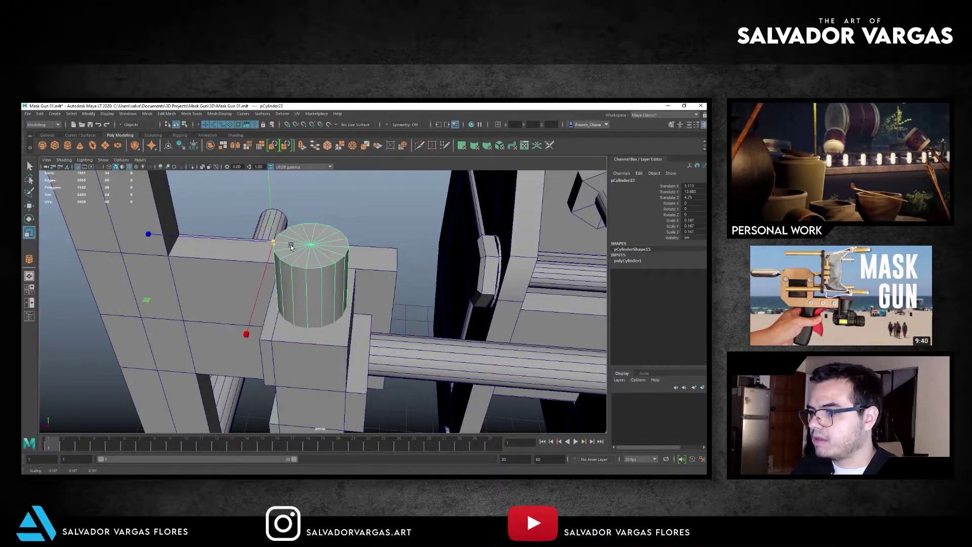
{"action": "mouse_move", "coordinate": [278, 244]}
{"action": "left_mouse_down", "text": "alt"}
{"action": "mouse_move", "coordinate": [354, 242]}
{"action": "mouse_move", "coordinate": [344, 227]}
{"action": "left_mouse_up", "text": "alt"}
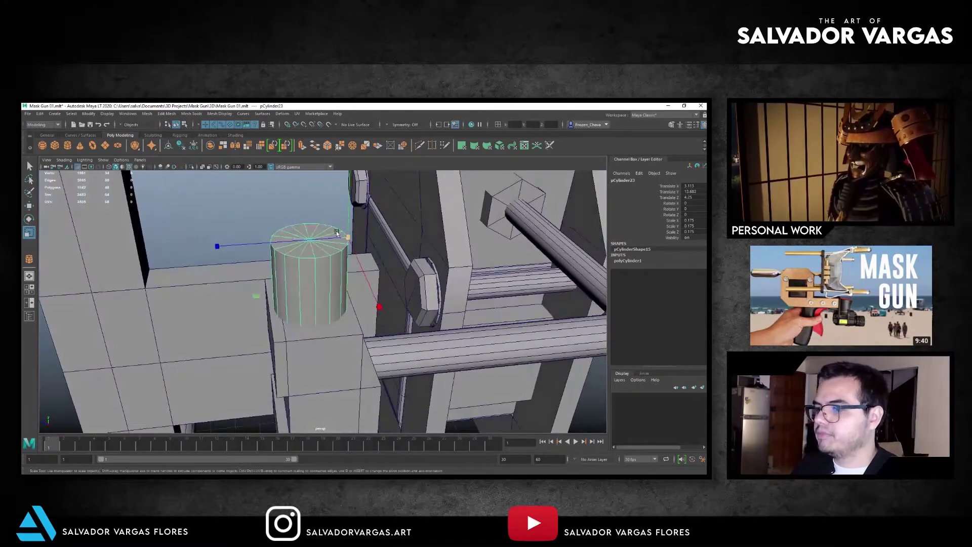
Centre the knob's pivot and raise it to sit on top of the block.
{"action": "key", "text": "w"}
{"action": "left_click", "coordinate": [88, 114]}
{"action": "left_click", "coordinate": [111, 166]}
{"action": "key", "text": "f"}
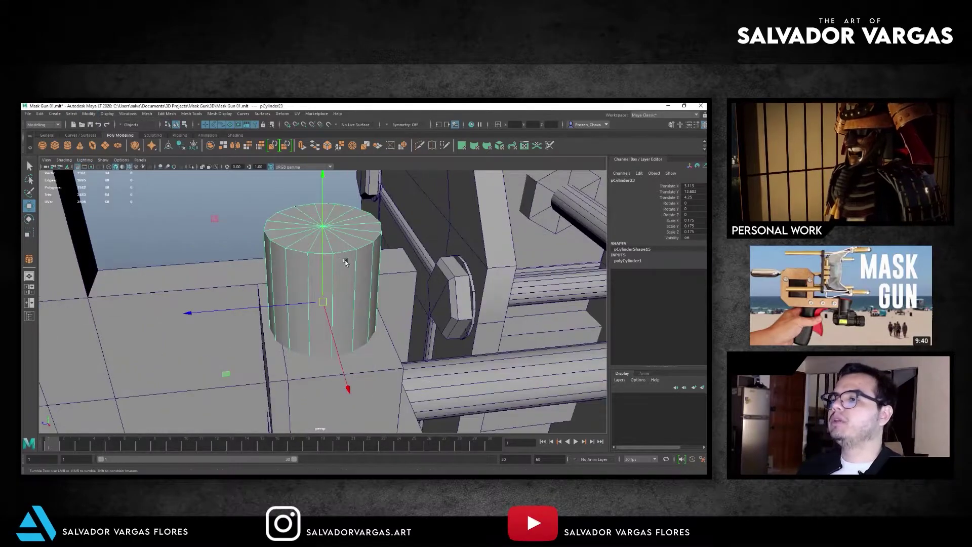
{"action": "mouse_move", "coordinate": [322, 259]}
{"action": "left_mouse_down"}
{"action": "mouse_move", "coordinate": [324, 187]}
{"action": "mouse_move", "coordinate": [287, 234]}
{"action": "mouse_move", "coordinate": [314, 239]}
{"action": "mouse_move", "coordinate": [265, 247]}
{"action": "left_mouse_up"}
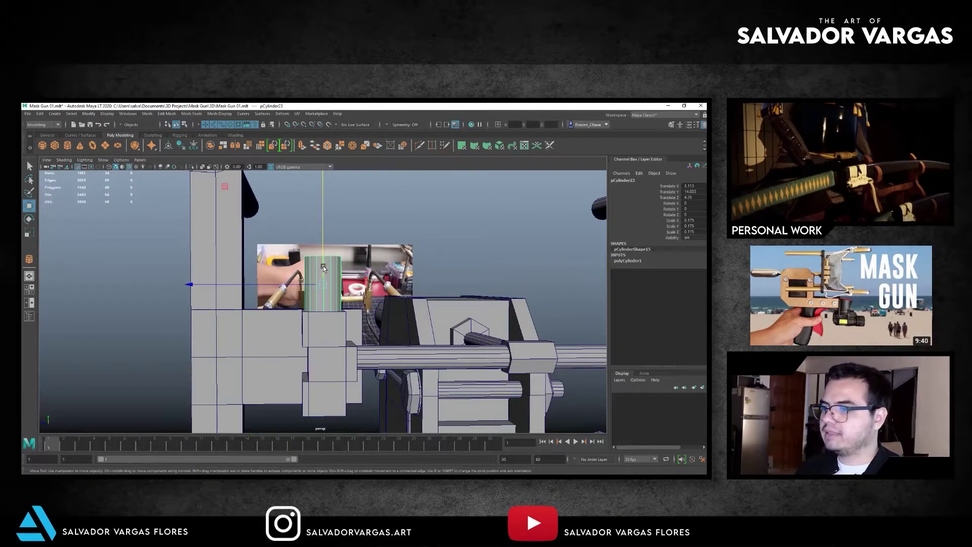
Raise the knob's top vertices slightly in Y, viewed in X-ray front view over the reference.
{"action": "right_click_drag", "start_coordinate": [323, 266], "coordinate": [324, 238]}
{"action": "key", "text": "space"}
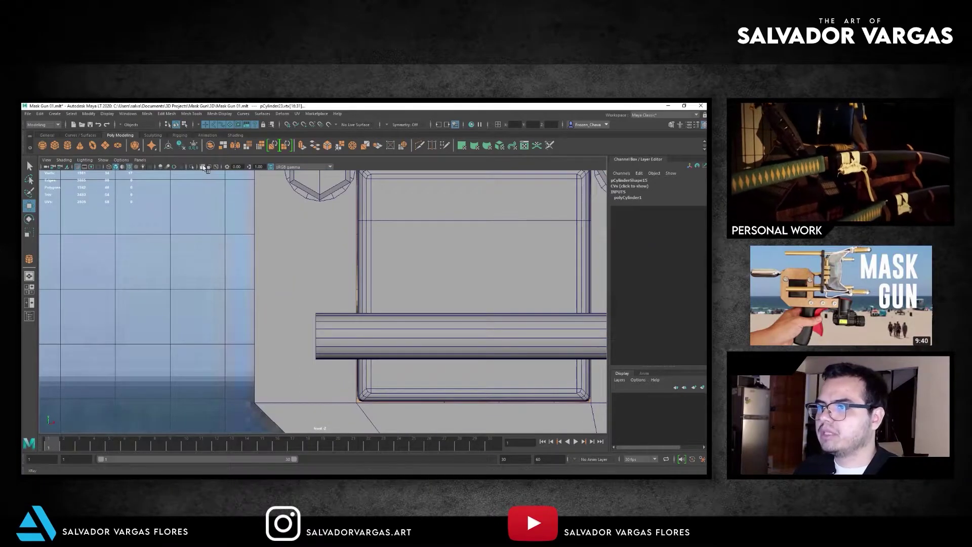
{"action": "left_click", "coordinate": [203, 168]}
{"action": "scroll", "coordinate": [290, 263], "scroll_direction": "down", "scroll_amount": 5}
{"action": "scroll", "coordinate": [291, 263], "scroll_direction": "down", "scroll_amount": 2}
{"action": "scroll", "coordinate": [271, 274], "scroll_direction": "down", "scroll_amount": 3}
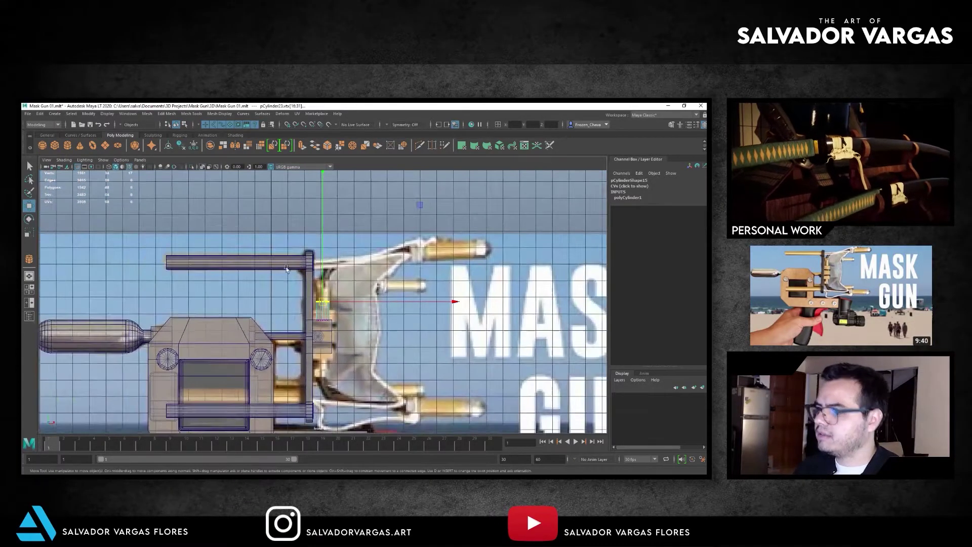
{"action": "scroll", "coordinate": [271, 273], "scroll_direction": "down", "scroll_amount": 3}
{"action": "scroll", "coordinate": [271, 273], "scroll_direction": "down", "scroll_amount": 2}
{"action": "scroll", "coordinate": [429, 233], "scroll_direction": "up", "scroll_amount": 3}
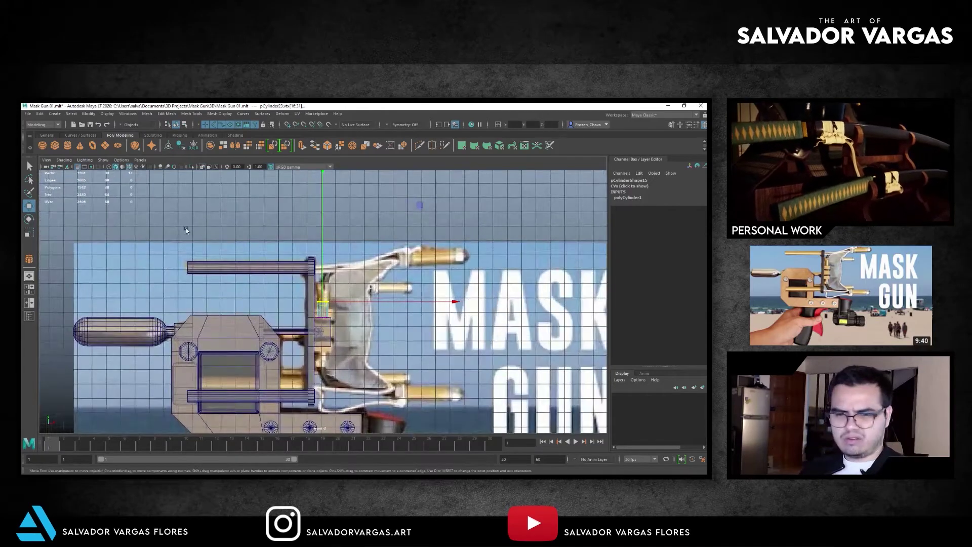
{"action": "left_click_drag", "start_coordinate": [322, 244], "coordinate": [323, 241]}
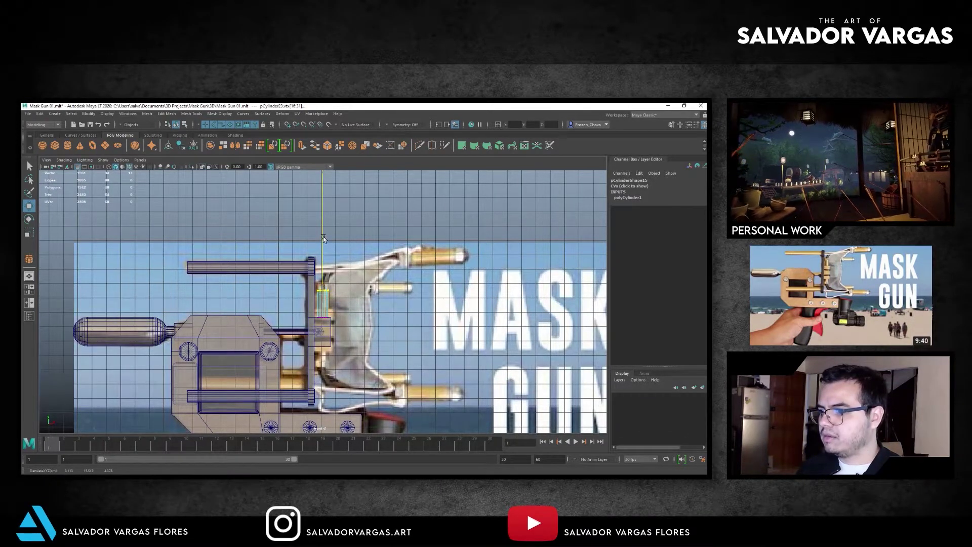
{"action": "left_click_drag", "start_coordinate": [323, 239], "coordinate": [323, 236]}
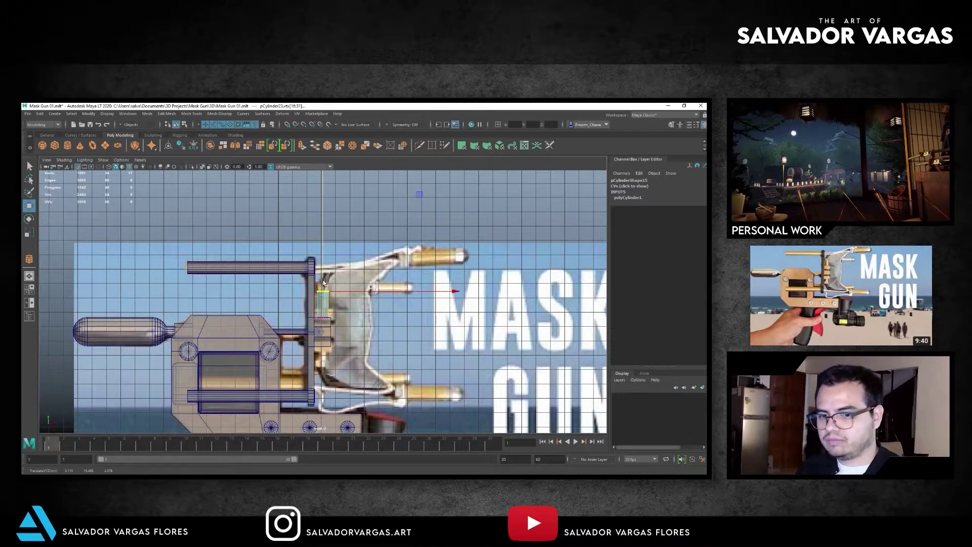
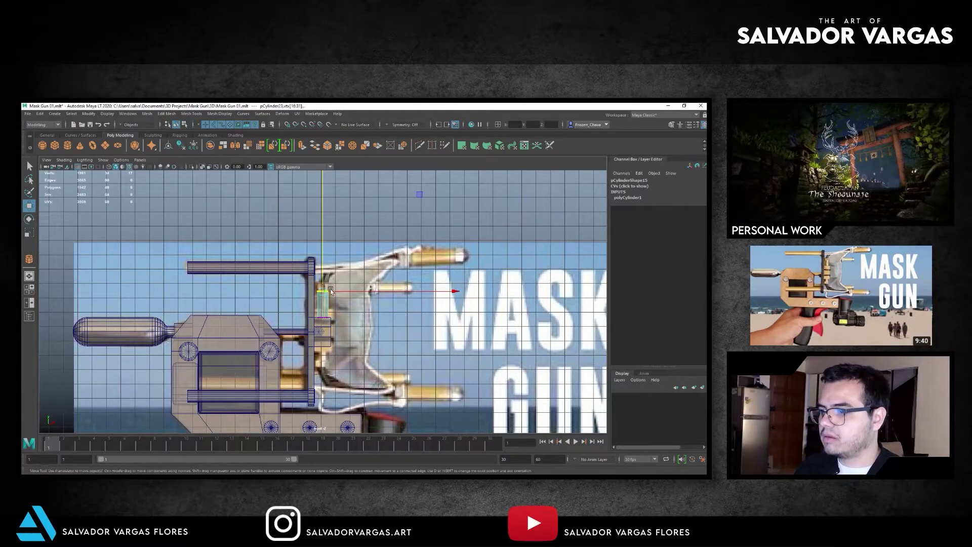
Bevel the upright cylinder's top rim edges with a fraction of 0.1.
{"action": "right_click_drag", "start_coordinate": [325, 301], "coordinate": [303, 284]}
{"action": "left_click_drag", "start_coordinate": [250, 213], "coordinate": [310, 193], "text": "alt"}
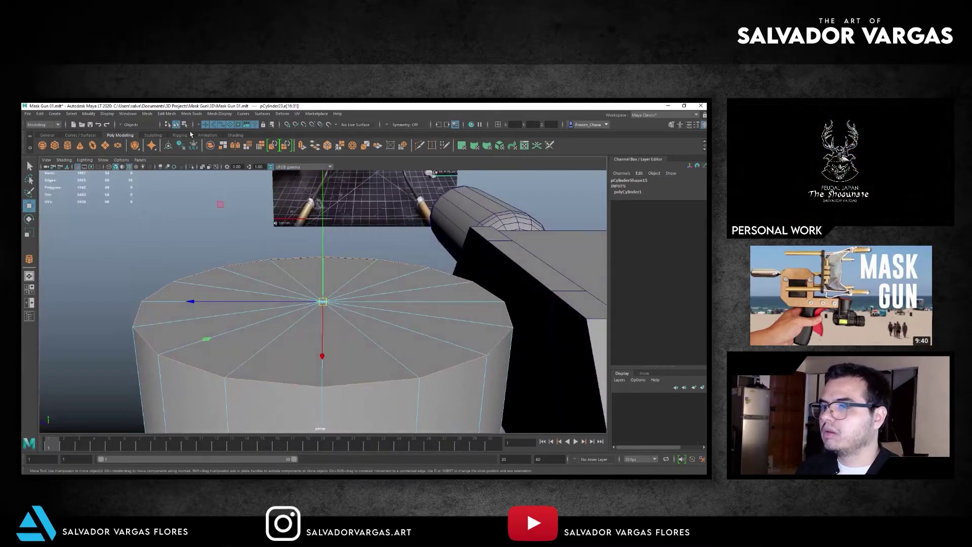
{"action": "left_click", "coordinate": [167, 113]}
{"action": "left_click", "coordinate": [175, 144]}
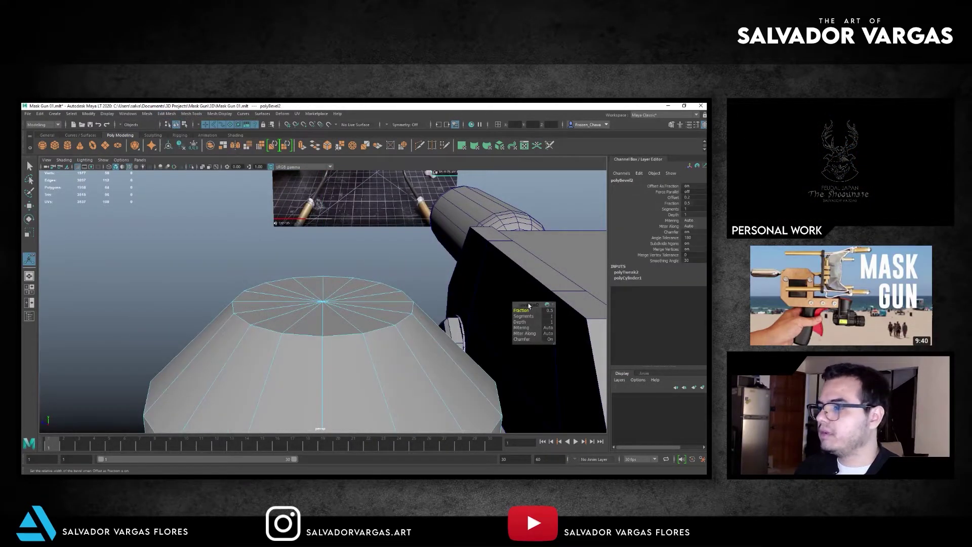
{"action": "middle_click_drag", "start_coordinate": [521, 310], "coordinate": [501, 311]}
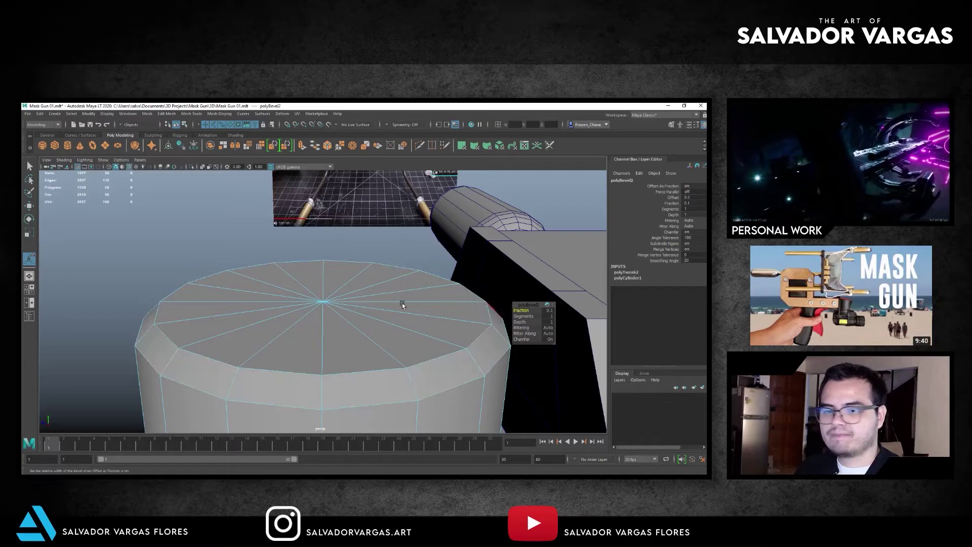
{"action": "right_click_drag", "start_coordinate": [402, 305], "coordinate": [332, 306], "text": "alt"}
Isolate the upright cylinder and delete its top cap faces.
{"action": "key", "text": "w"}
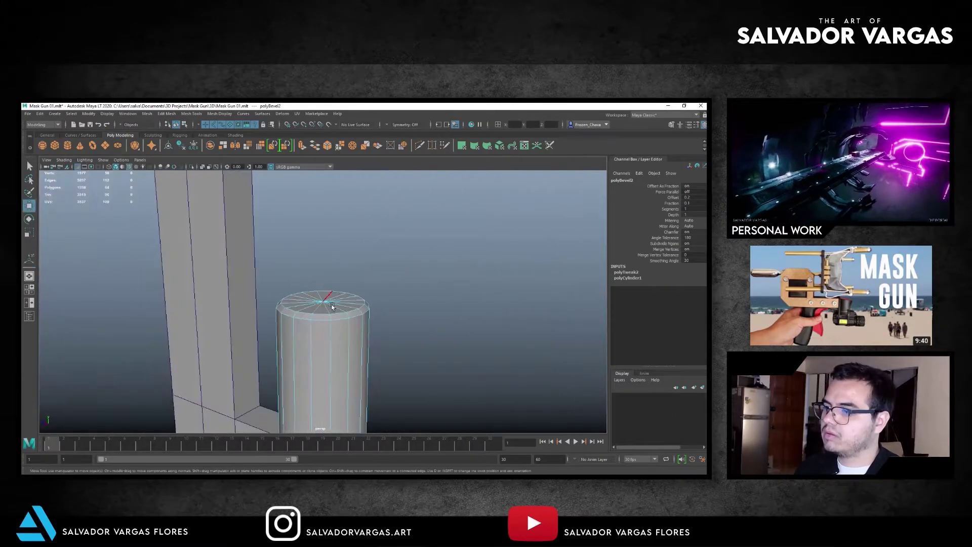
{"action": "left_click", "coordinate": [397, 269]}
{"action": "left_click", "coordinate": [386, 288]}
{"action": "mouse_move", "coordinate": [386, 288]}
{"action": "left_mouse_down", "text": "alt"}
{"action": "mouse_move", "coordinate": [406, 274]}
{"action": "mouse_move", "coordinate": [294, 273]}
{"action": "left_mouse_up", "text": "alt"}
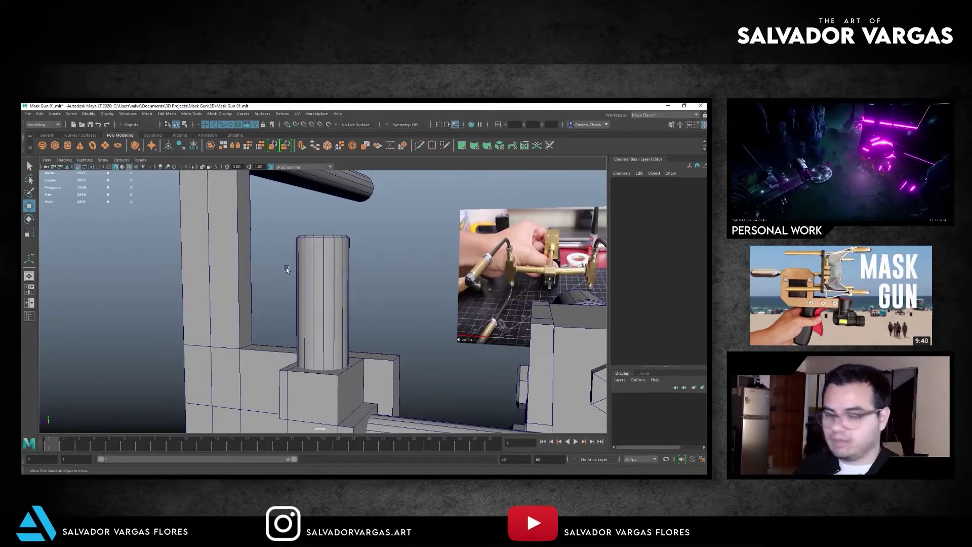
{"action": "left_click", "coordinate": [314, 264]}
{"action": "left_click", "coordinate": [192, 167]}
{"action": "key", "text": "ctrl+F11"}
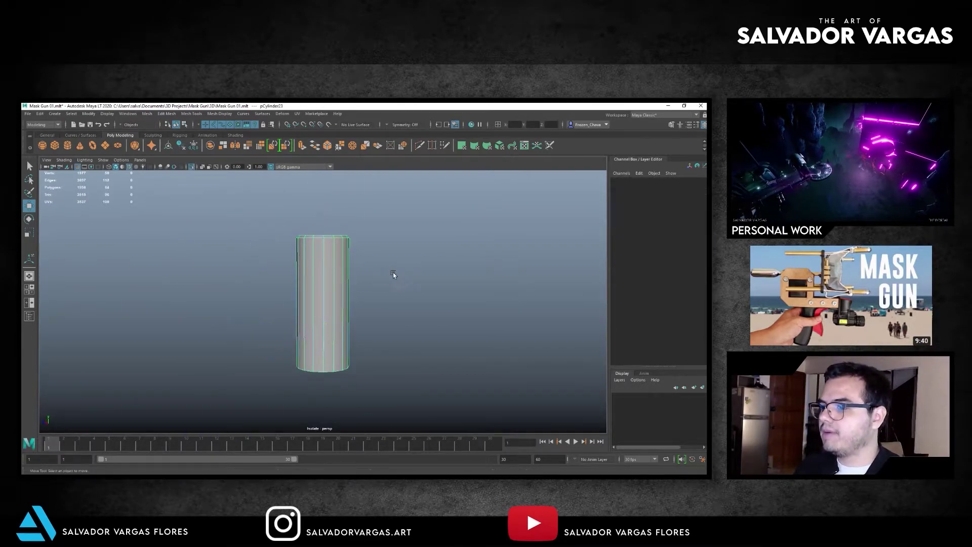
{"action": "left_click_drag", "start_coordinate": [263, 264], "coordinate": [268, 260]}
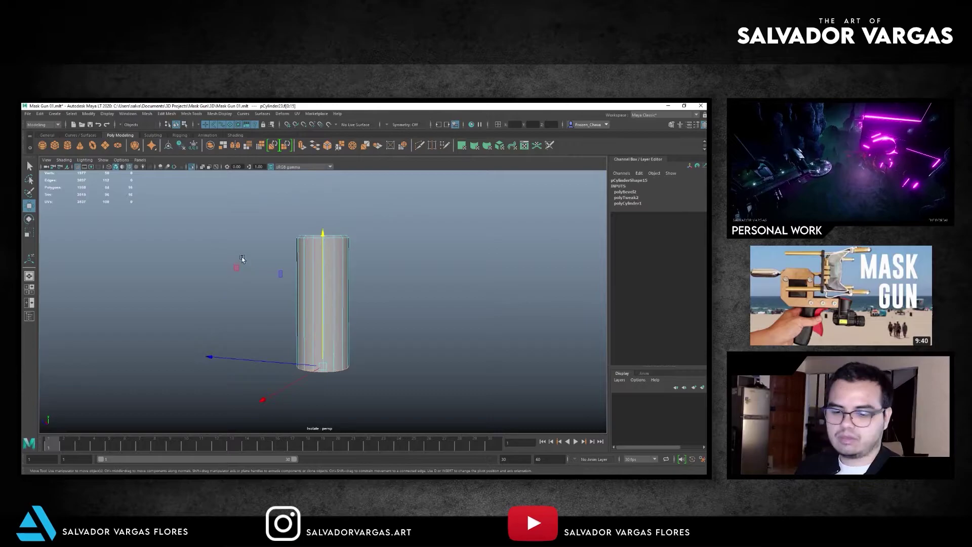
{"action": "key", "text": "Delete"}
Return to object mode, inspect the open cylinder, and show the whole gun again.
{"action": "key", "text": "F8"}
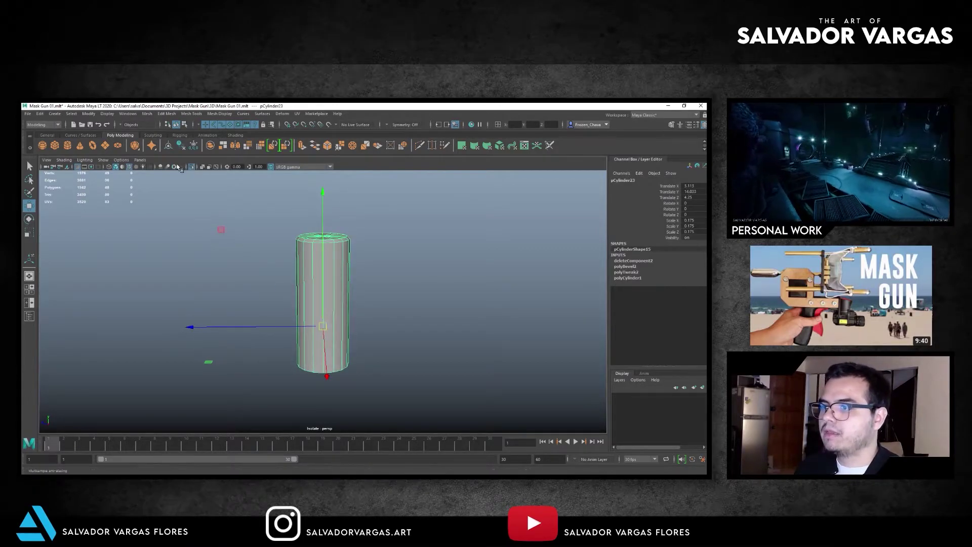
{"action": "mouse_move", "coordinate": [228, 173]}
{"action": "left_mouse_down", "text": "alt"}
{"action": "mouse_move", "coordinate": [180, 175]}
{"action": "mouse_move", "coordinate": [291, 259]}
{"action": "mouse_move", "coordinate": [317, 262]}
{"action": "mouse_move", "coordinate": [266, 300]}
{"action": "mouse_move", "coordinate": [289, 296]}
{"action": "left_mouse_up", "text": "alt"}
{"action": "key", "text": "ctrl+1"}
{"action": "left_click", "coordinate": [290, 259]}
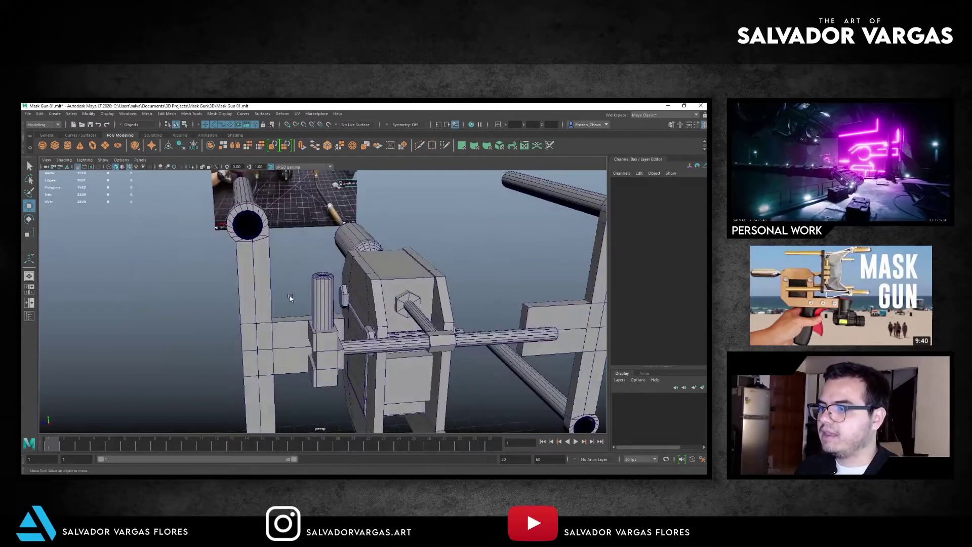
Move the hexagonal part pCylinder24 onto the top of the column.
{"action": "left_click", "coordinate": [401, 305]}
{"action": "key", "text": "f"}
{"action": "mouse_move", "coordinate": [401, 307]}
{"action": "left_mouse_down", "text": "alt"}
{"action": "mouse_move", "coordinate": [422, 290]}
{"action": "mouse_move", "coordinate": [276, 327]}
{"action": "left_mouse_up", "text": "alt"}
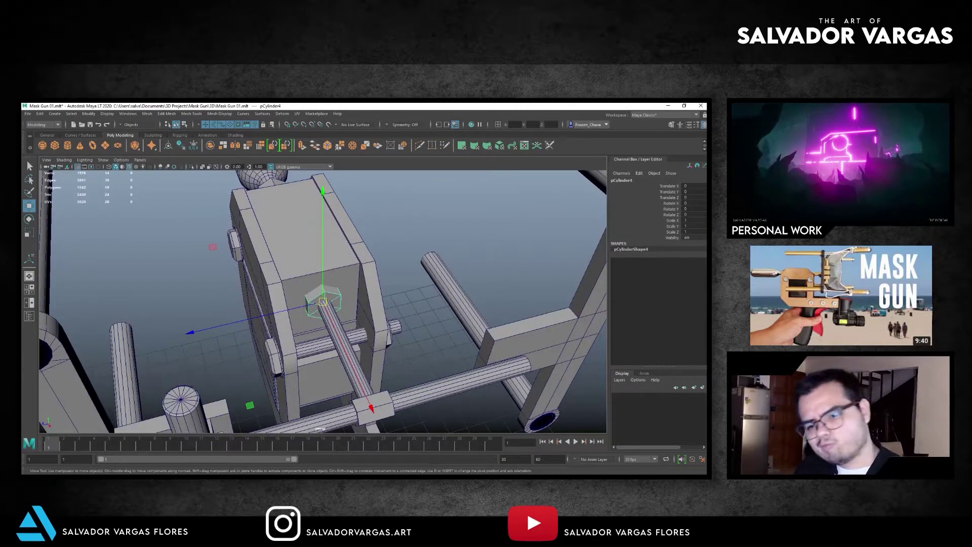
{"action": "mouse_move", "coordinate": [324, 304]}
{"action": "left_mouse_down", "text": "alt"}
{"action": "mouse_move", "coordinate": [195, 314]}
{"action": "mouse_move", "coordinate": [252, 286]}
{"action": "mouse_move", "coordinate": [110, 277]}
{"action": "left_mouse_up", "text": "alt"}
{"action": "key", "text": "ctrl+d"}
{"action": "key", "text": "f"}
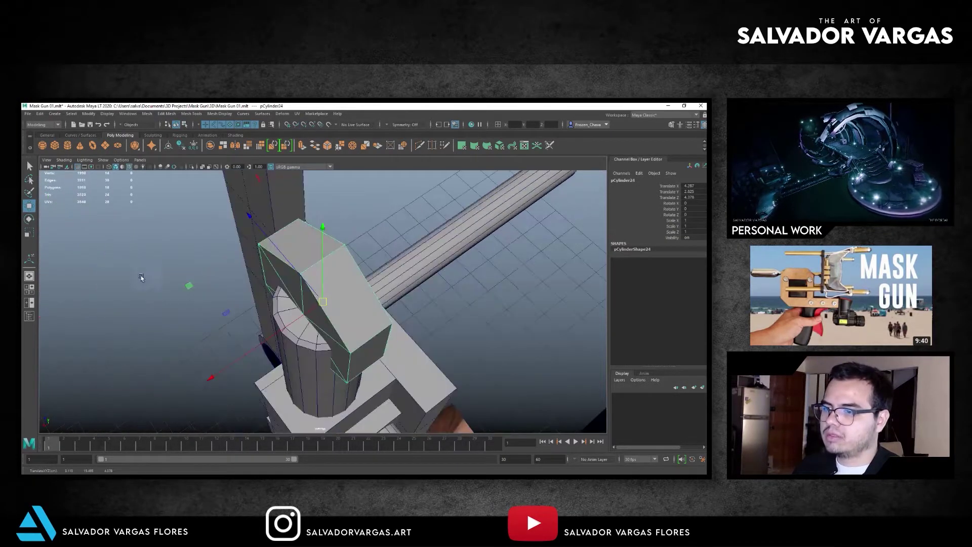
Rotate the hexagonal part 90° in Z so its flat face points up.
{"action": "key", "text": "e"}
{"action": "mouse_move", "coordinate": [264, 268]}
{"action": "left_mouse_down", "text": "alt"}
{"action": "mouse_move", "coordinate": [304, 283]}
{"action": "mouse_move", "coordinate": [319, 243]}
{"action": "mouse_move", "coordinate": [371, 218]}
{"action": "mouse_move", "coordinate": [339, 247]}
{"action": "left_mouse_up", "text": "alt"}
{"action": "key", "text": "w"}
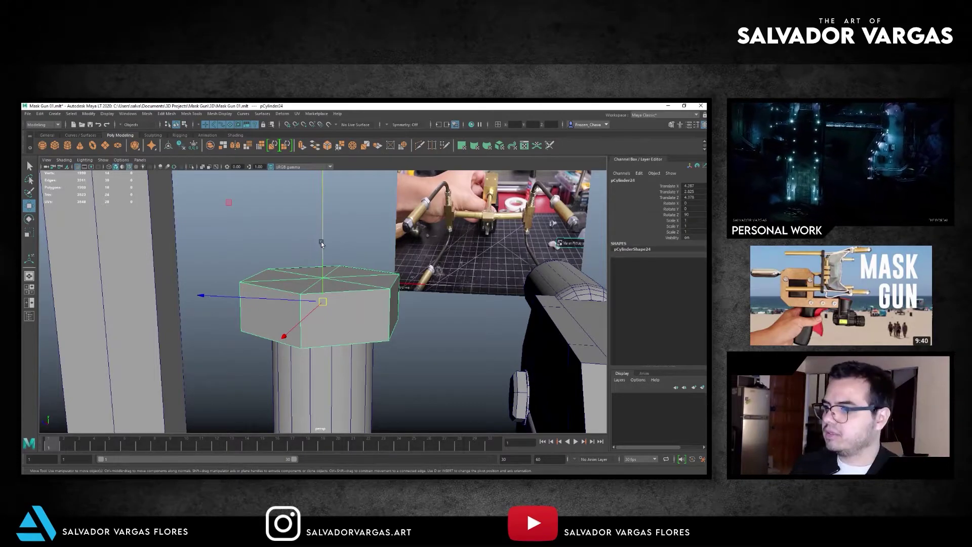
{"action": "left_click_drag", "start_coordinate": [339, 247], "coordinate": [336, 227], "text": "alt"}
Scale the hexagonal cap down to 0.795 to fit the column.
{"action": "key", "text": "r"}
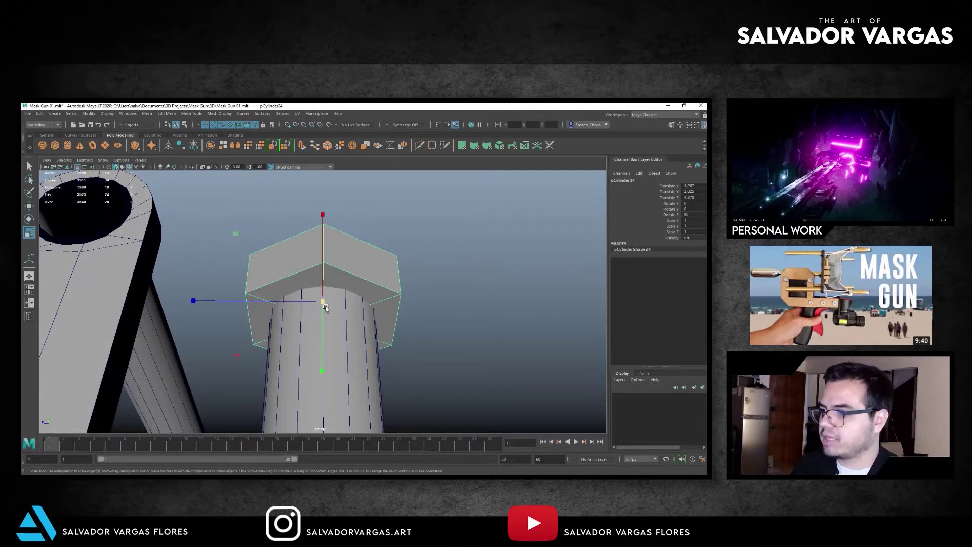
{"action": "mouse_move", "coordinate": [325, 308]}
{"action": "left_mouse_down"}
{"action": "mouse_move", "coordinate": [297, 306]}
{"action": "mouse_move", "coordinate": [302, 280]}
{"action": "mouse_move", "coordinate": [326, 280]}
{"action": "mouse_move", "coordinate": [319, 303]}
{"action": "mouse_move", "coordinate": [317, 290]}
{"action": "mouse_move", "coordinate": [255, 288]}
{"action": "mouse_move", "coordinate": [324, 260]}
{"action": "mouse_move", "coordinate": [227, 256]}
{"action": "left_mouse_up"}
{"action": "key", "text": "w"}
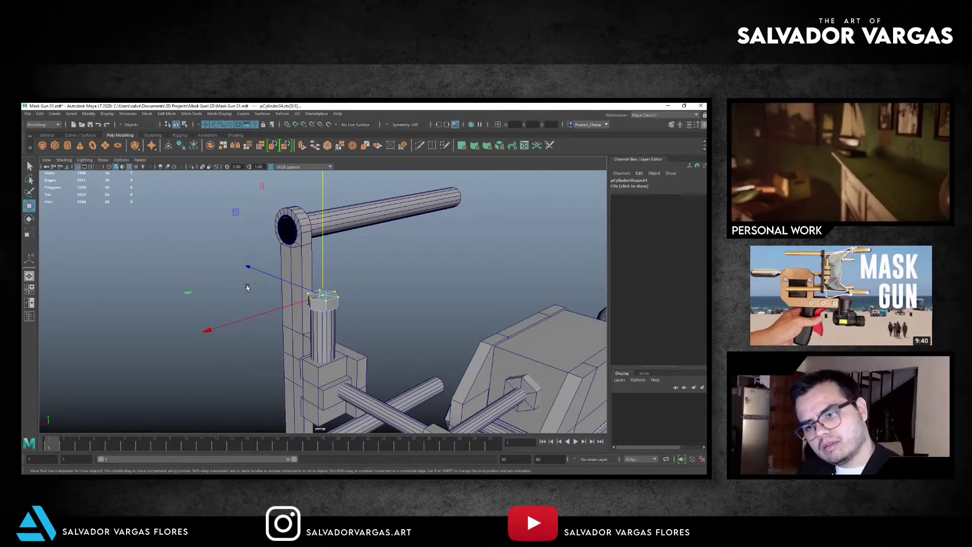
{"action": "left_click_drag", "start_coordinate": [283, 295], "coordinate": [326, 281], "text": "alt"}
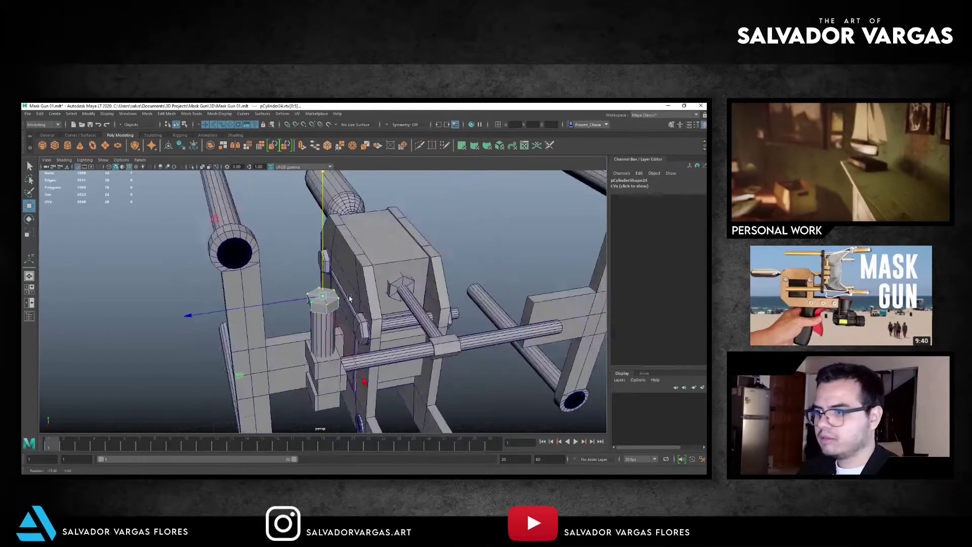
{"action": "mouse_move", "coordinate": [328, 281]}
{"action": "left_mouse_down", "text": "alt"}
{"action": "mouse_move", "coordinate": [366, 269]}
{"action": "mouse_move", "coordinate": [262, 275]}
{"action": "mouse_move", "coordinate": [194, 215]}
{"action": "left_mouse_up", "text": "alt"}
{"action": "left_click", "coordinate": [194, 215]}
{"action": "key", "text": "f"}
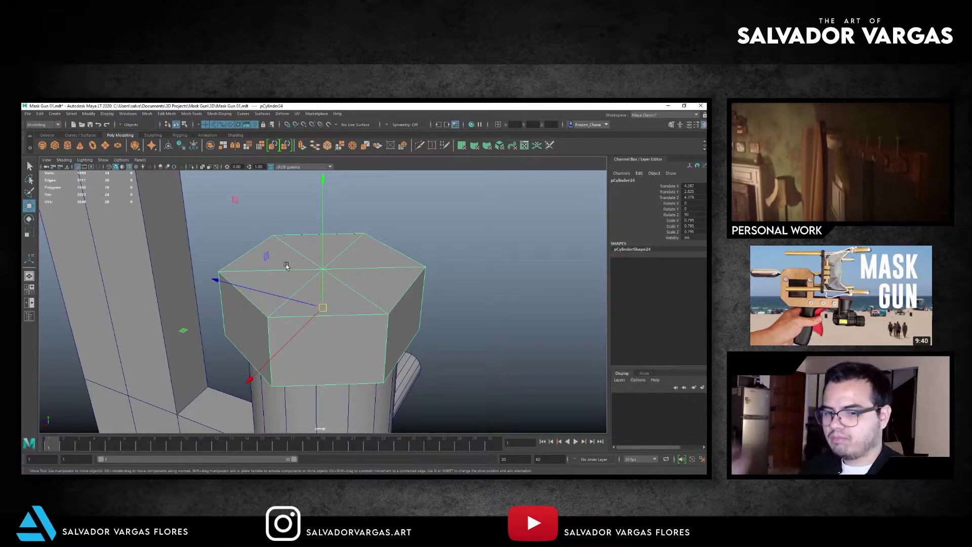
Subdivide the hexagonal cap's faces, isolate it, and delete the extra side edge loop.
{"action": "left_click", "coordinate": [168, 116]}
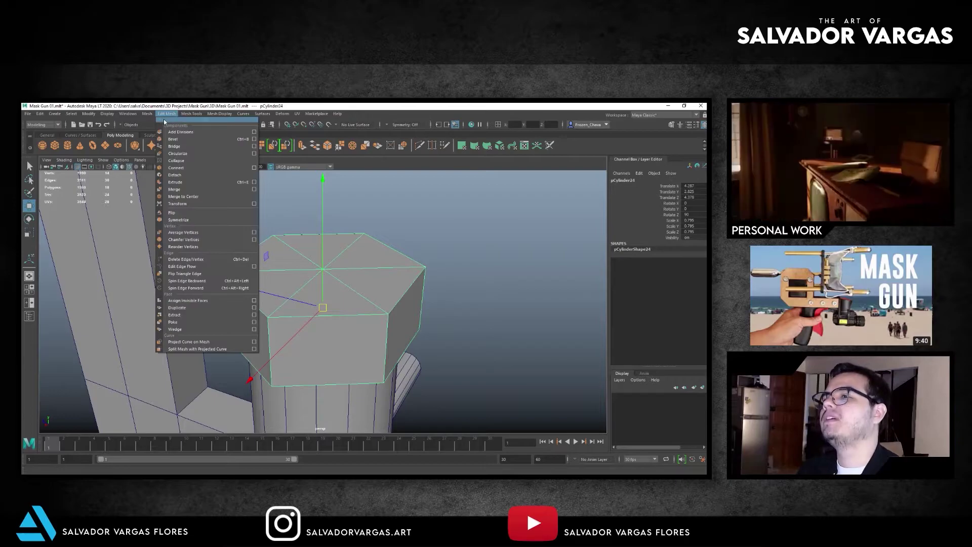
{"action": "left_click", "coordinate": [182, 133]}
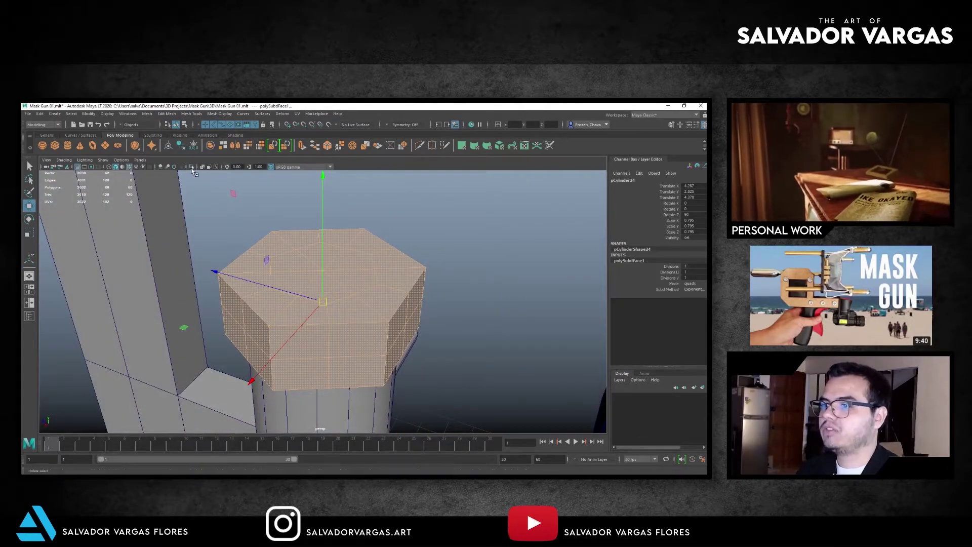
{"action": "key", "text": "F8"}
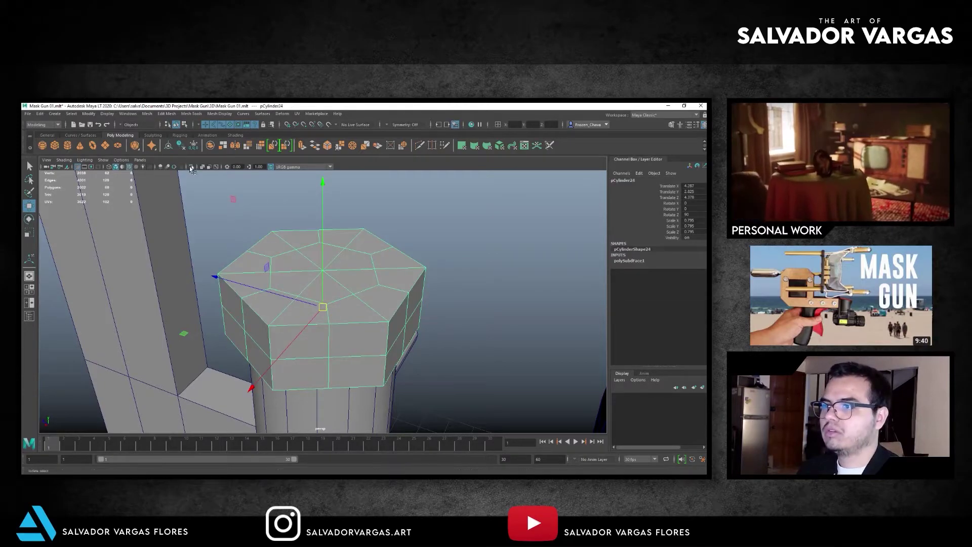
{"action": "left_click", "coordinate": [191, 168]}
{"action": "left_click_drag", "start_coordinate": [354, 227], "coordinate": [367, 314], "text": "alt"}
{"action": "key", "text": "F10"}
{"action": "left_click", "coordinate": [367, 314]}
{"action": "key", "text": "Delete"}
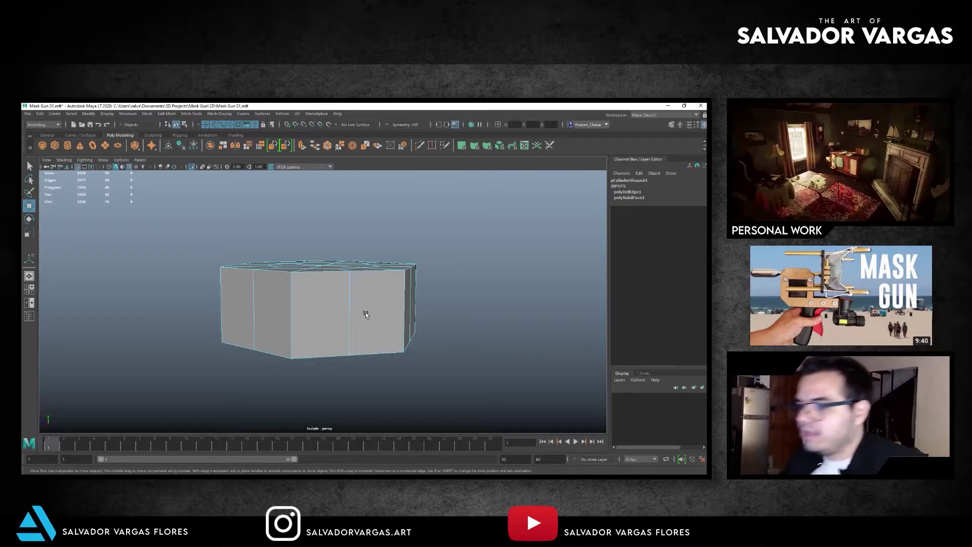
Delete the cap's central top faces and circularize the hole's border edges.
{"action": "mouse_move", "coordinate": [303, 293]}
{"action": "left_mouse_down", "text": "alt"}
{"action": "mouse_move", "coordinate": [326, 294]}
{"action": "mouse_move", "coordinate": [347, 271]}
{"action": "left_mouse_up", "text": "alt"}
{"action": "key", "text": "F11"}
{"action": "left_click_drag", "start_coordinate": [284, 263], "coordinate": [365, 329]}
{"action": "key", "text": "Delete"}
{"action": "key", "text": "F10"}
{"action": "double_click", "coordinate": [351, 256]}
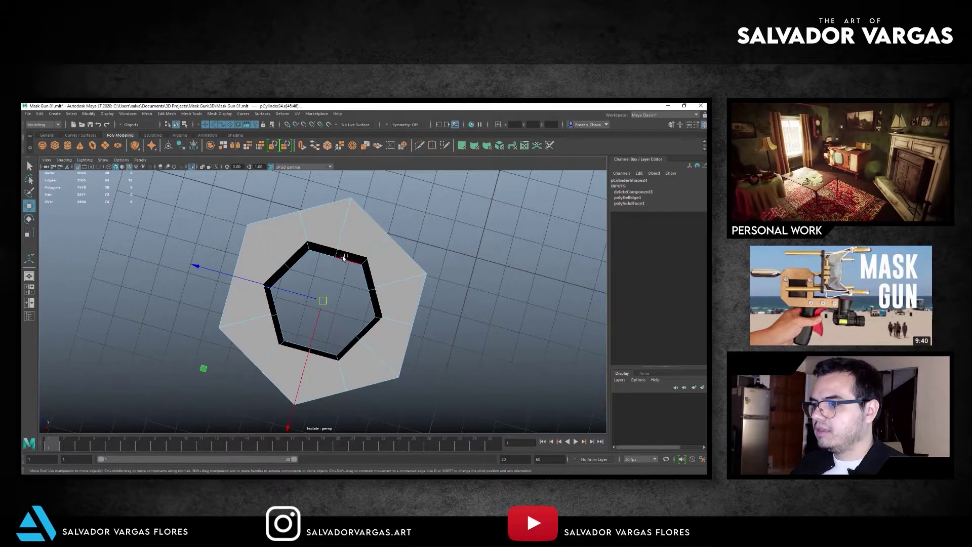
{"action": "left_click", "coordinate": [166, 114]}
{"action": "left_click", "coordinate": [175, 159]}
Orbit around the nut to inspect the new round hole.
{"action": "scroll", "coordinate": [199, 200], "scroll_direction": "down", "scroll_amount": 2}
{"action": "mouse_move", "coordinate": [199, 200]}
{"action": "left_mouse_down", "text": "alt"}
{"action": "mouse_move", "coordinate": [296, 244]}
{"action": "mouse_move", "coordinate": [318, 232]}
{"action": "left_mouse_up", "text": "alt"}
{"action": "key", "text": "F8"}
{"action": "left_click", "coordinate": [274, 273]}
{"action": "scroll", "coordinate": [274, 273], "scroll_direction": "up", "scroll_amount": 2}
{"action": "left_click", "coordinate": [225, 256]}
{"action": "scroll", "coordinate": [226, 256], "scroll_direction": "down", "scroll_amount": 2}
{"action": "left_click_drag", "start_coordinate": [226, 256], "coordinate": [234, 286], "text": "alt"}
{"action": "scroll", "coordinate": [367, 242], "scroll_direction": "up", "scroll_amount": 3}
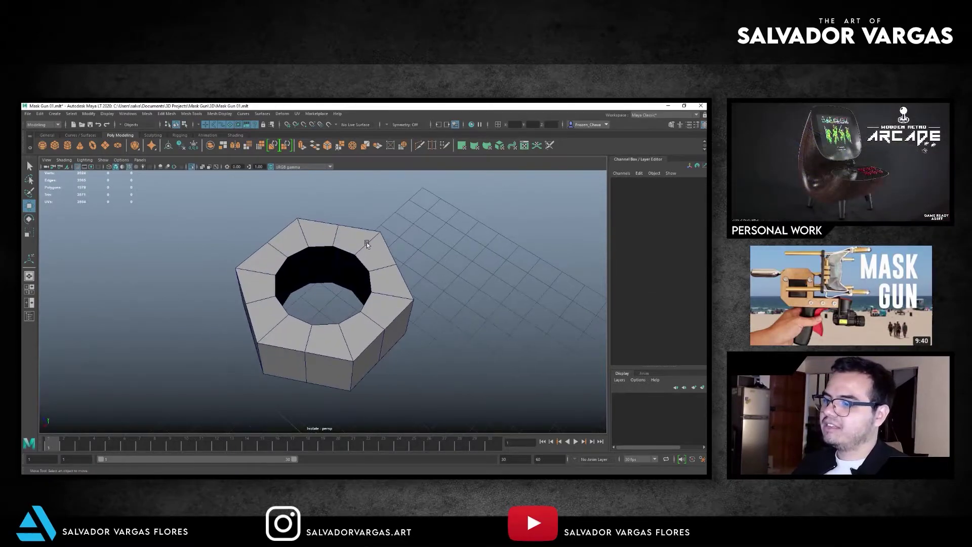
{"action": "mouse_move", "coordinate": [366, 242]}
{"action": "left_mouse_down", "text": "alt"}
{"action": "mouse_move", "coordinate": [288, 255]}
{"action": "mouse_move", "coordinate": [304, 248]}
{"action": "left_mouse_up", "text": "alt"}
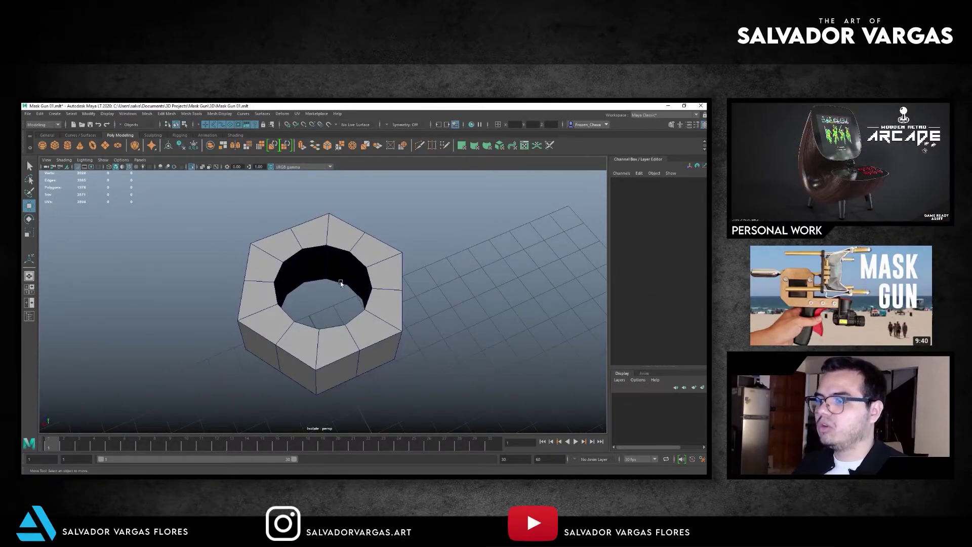
Delete the hex ring's construction history and freeze its transformations.
{"action": "left_click", "coordinate": [282, 242]}
{"action": "left_click_drag", "start_coordinate": [281, 242], "coordinate": [314, 238], "text": "alt"}
{"action": "left_click", "coordinate": [39, 113]}
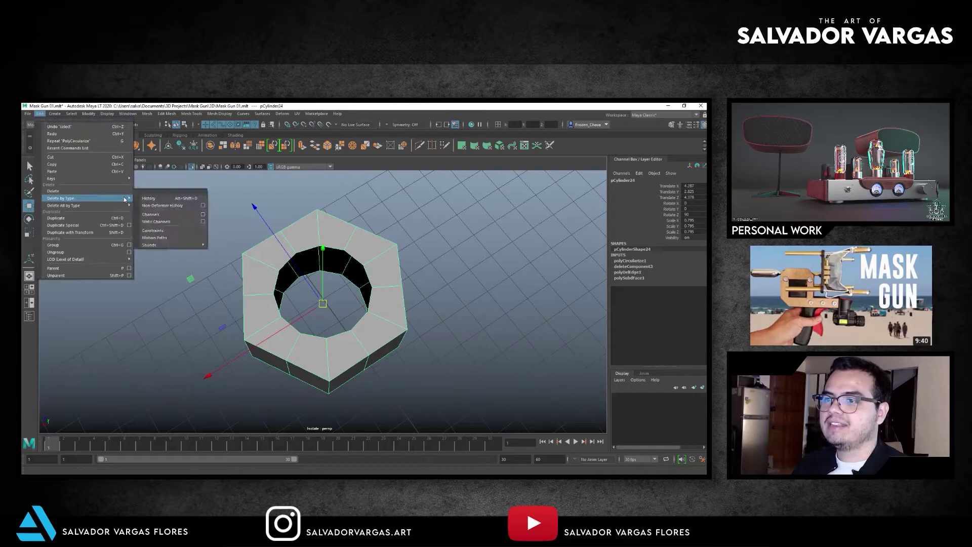
{"action": "left_click", "coordinate": [167, 199]}
{"action": "left_click", "coordinate": [89, 113]}
{"action": "left_click", "coordinate": [89, 113]}
{"action": "left_click", "coordinate": [114, 146]}
Check the ring with X-ray shading, then select its inner rim edge loop.
{"action": "mouse_move", "coordinate": [253, 283]}
{"action": "left_mouse_down", "text": "alt"}
{"action": "mouse_move", "coordinate": [269, 279]}
{"action": "mouse_move", "coordinate": [256, 254]}
{"action": "left_mouse_up", "text": "alt"}
{"action": "key", "text": "f"}
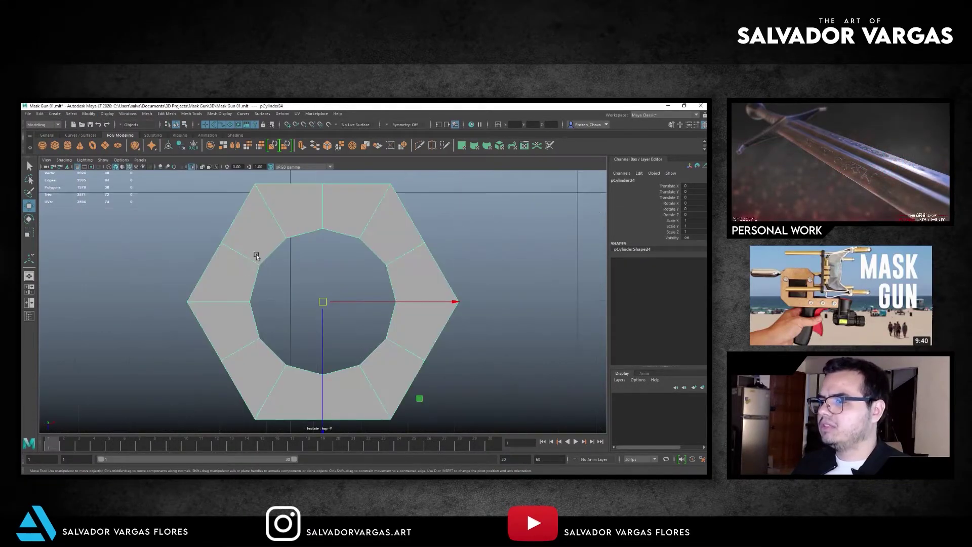
{"action": "left_click", "coordinate": [202, 168]}
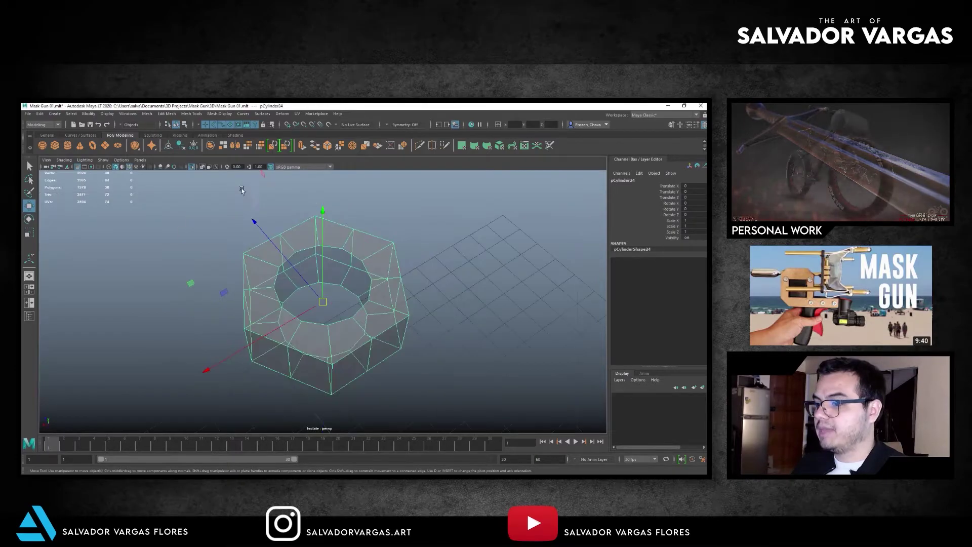
{"action": "left_click", "coordinate": [199, 168]}
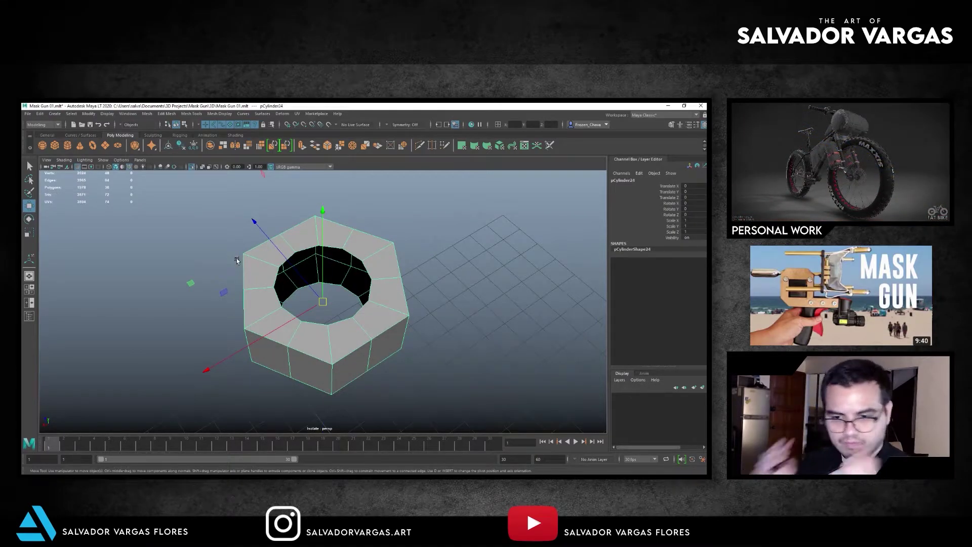
{"action": "mouse_move", "coordinate": [237, 260]}
{"action": "left_mouse_down", "text": "alt"}
{"action": "mouse_move", "coordinate": [261, 262]}
{"action": "mouse_move", "coordinate": [271, 239]}
{"action": "left_mouse_up", "text": "alt"}
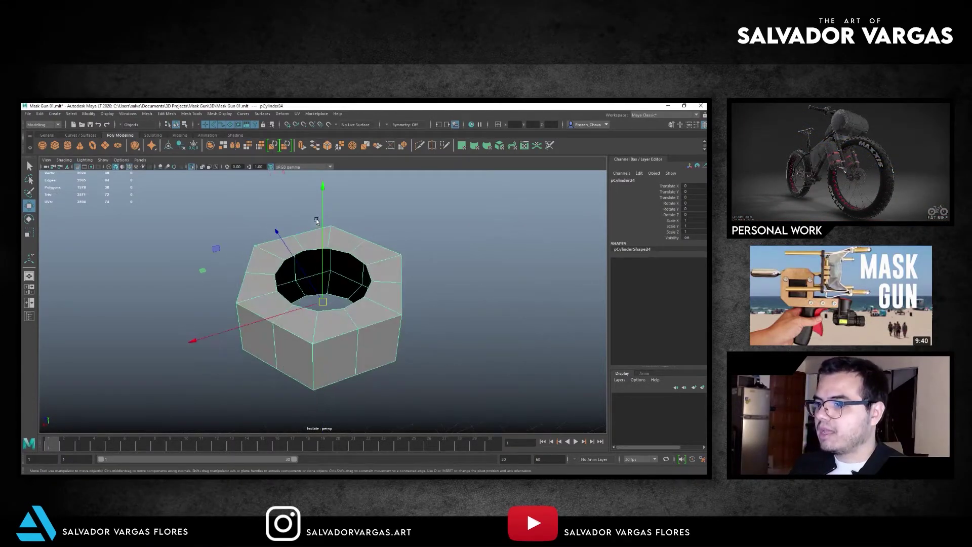
{"action": "key", "text": "F10"}
{"action": "double_click", "coordinate": [336, 297]}
{"action": "left_click", "coordinate": [165, 113]}
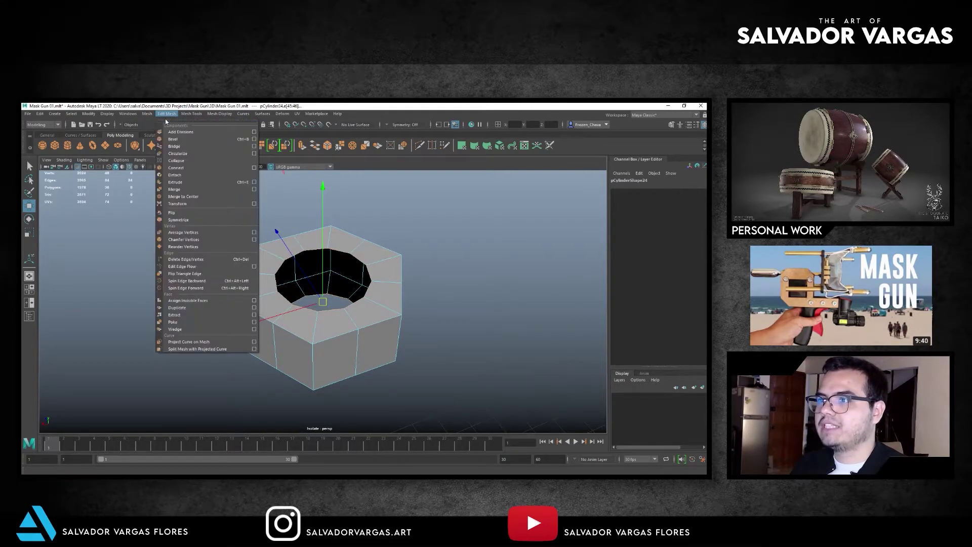
Extrude the nut's inner rim edges twice, flattening and shrinking the new rings.
{"action": "left_click", "coordinate": [186, 182]}
{"action": "key", "text": "r"}
{"action": "left_click_drag", "start_coordinate": [324, 190], "coordinate": [326, 199]}
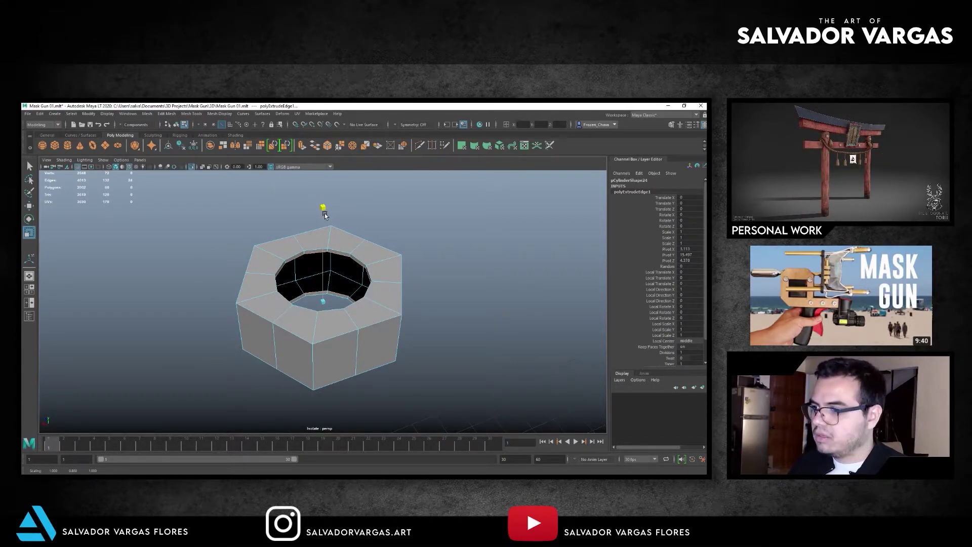
{"action": "key", "text": "ctrl+e"}
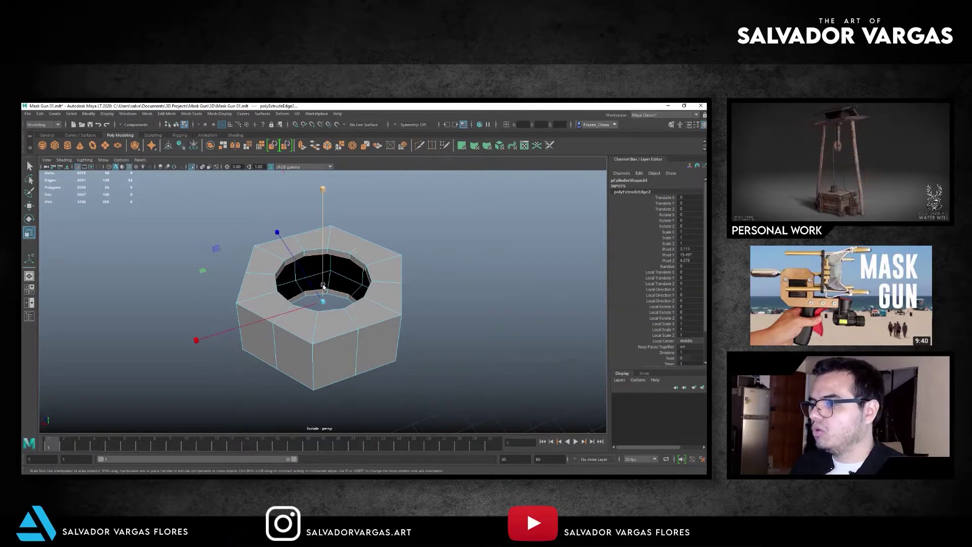
{"action": "left_click_drag", "start_coordinate": [324, 306], "coordinate": [317, 304]}
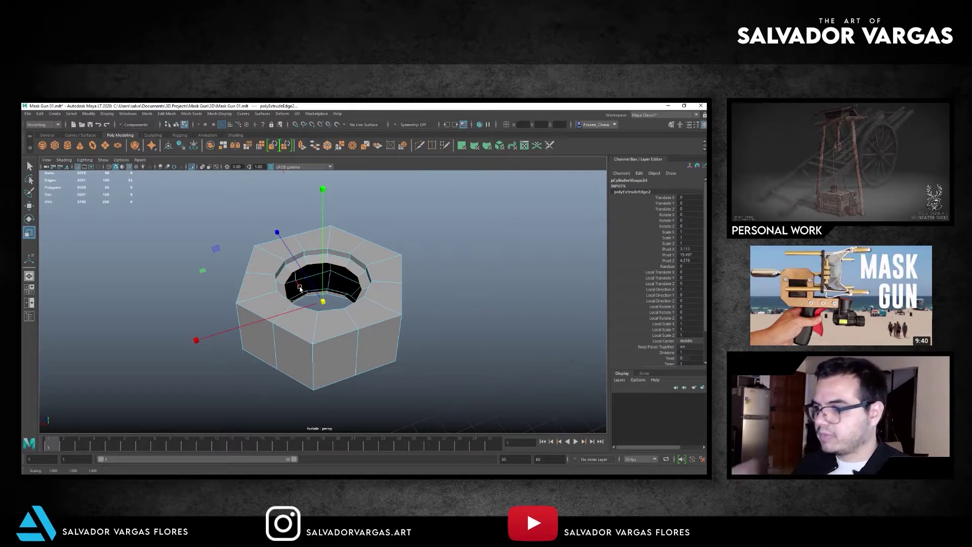
Extrude the hole's inner edge ring again and flatten it in Y.
{"action": "left_click_drag", "start_coordinate": [300, 288], "coordinate": [325, 292], "text": "alt"}
{"action": "key", "text": "ctrl+e"}
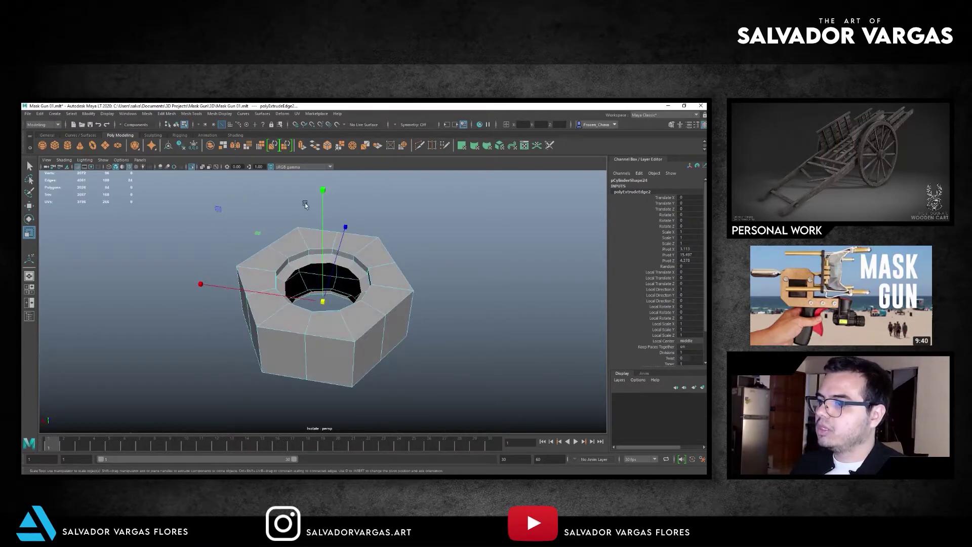
{"action": "left_click_drag", "start_coordinate": [322, 190], "coordinate": [319, 220]}
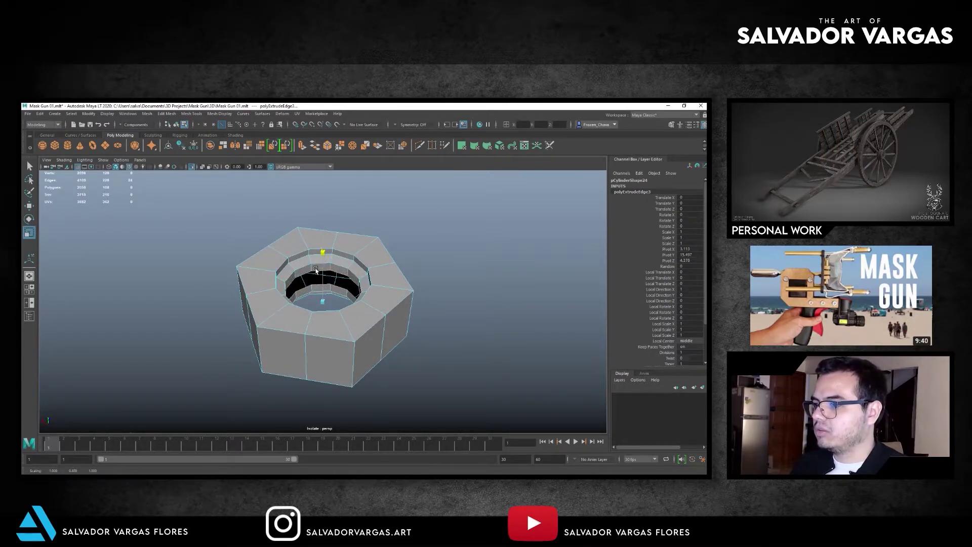
{"action": "left_click_drag", "start_coordinate": [312, 308], "coordinate": [310, 303]}
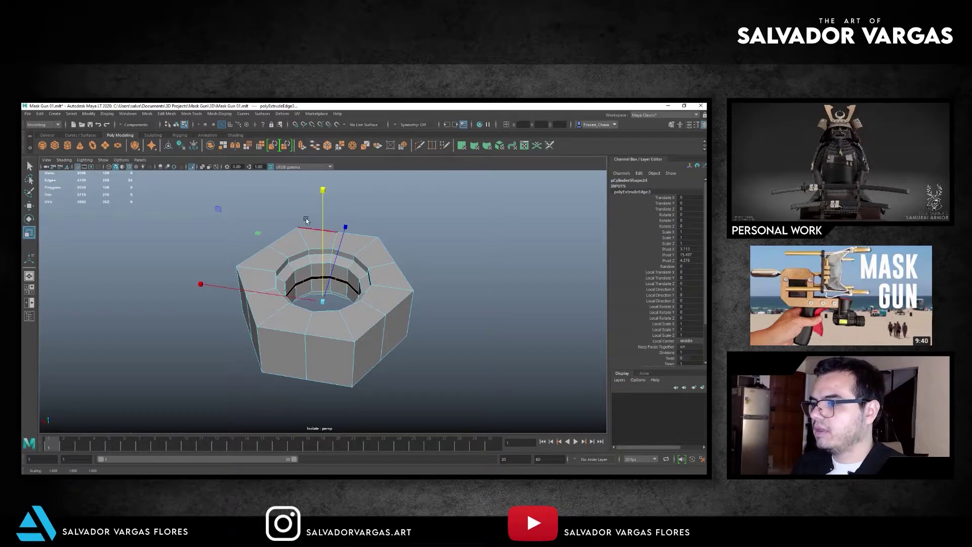
{"action": "key", "text": "f"}
{"action": "mouse_move", "coordinate": [283, 253]}
{"action": "left_mouse_down", "text": "alt"}
{"action": "mouse_move", "coordinate": [263, 273]}
{"action": "mouse_move", "coordinate": [250, 267]}
{"action": "left_mouse_up", "text": "alt"}
Squash the nut's middle vertex rows together and merge them.
{"action": "key", "text": "F9"}
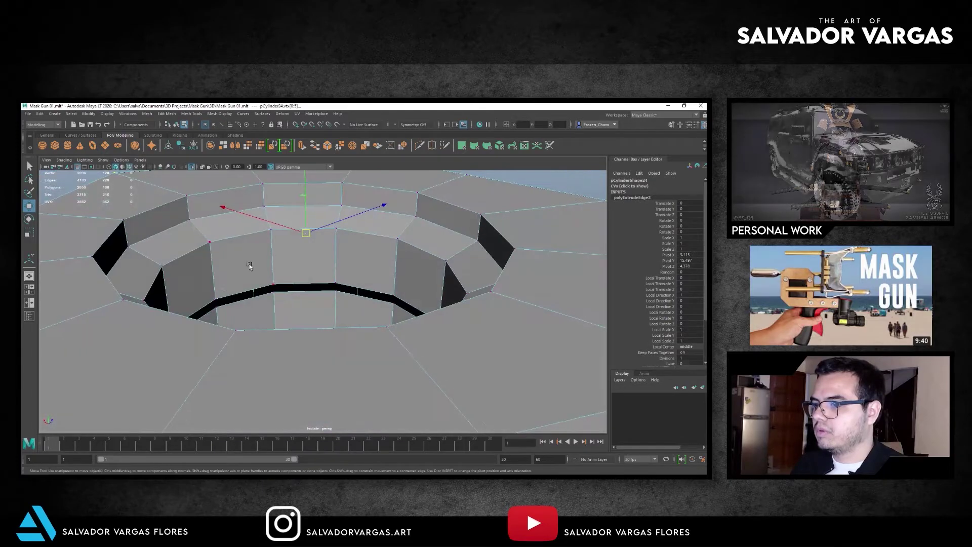
{"action": "scroll", "coordinate": [308, 269], "scroll_direction": "up", "scroll_amount": 3}
{"action": "left_click_drag", "start_coordinate": [308, 269], "coordinate": [248, 191], "text": "alt+shift"}
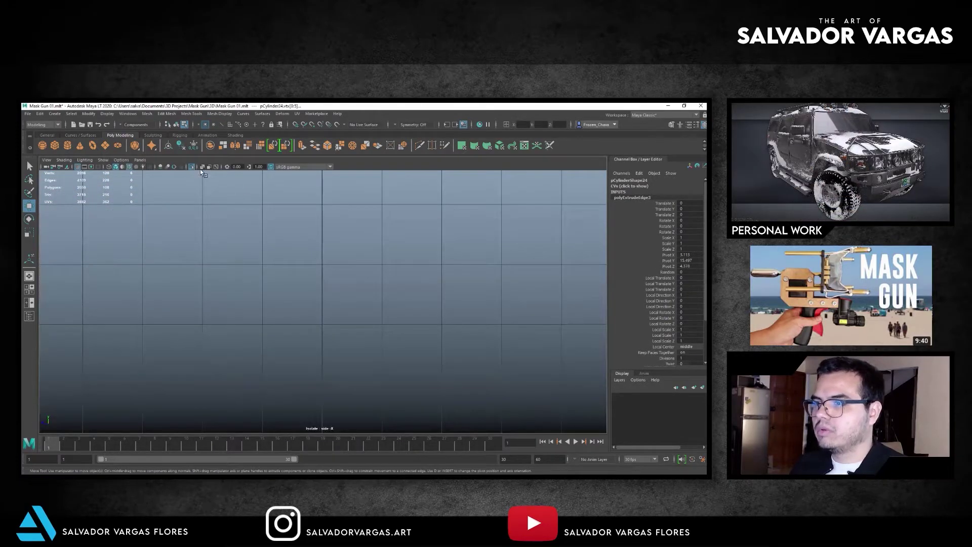
{"action": "scroll", "coordinate": [278, 232], "scroll_direction": "down", "scroll_amount": 3}
{"action": "middle_click_drag", "start_coordinate": [278, 232], "coordinate": [297, 191], "text": "alt"}
{"action": "left_click_drag", "start_coordinate": [200, 296], "coordinate": [461, 331]}
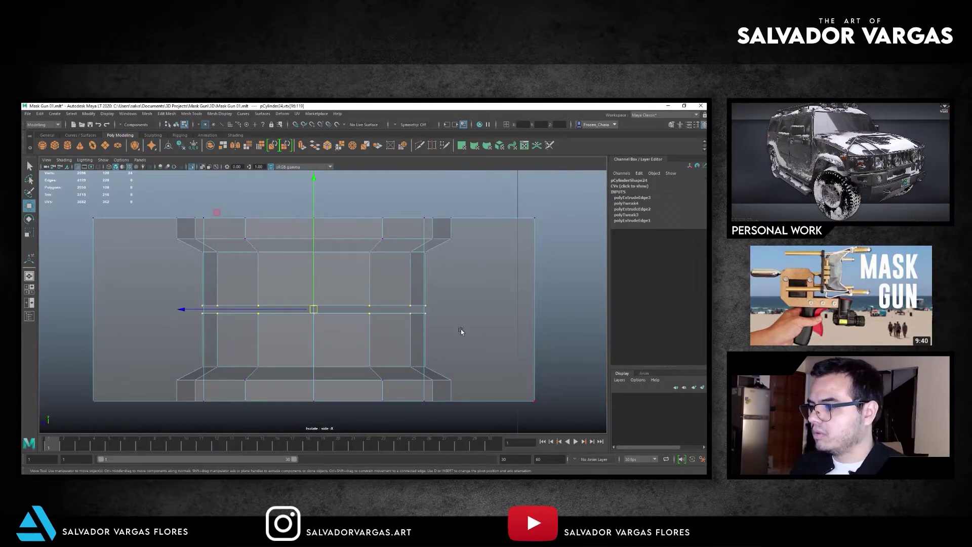
{"action": "key", "text": "r"}
{"action": "left_click_drag", "start_coordinate": [314, 180], "coordinate": [312, 259]}
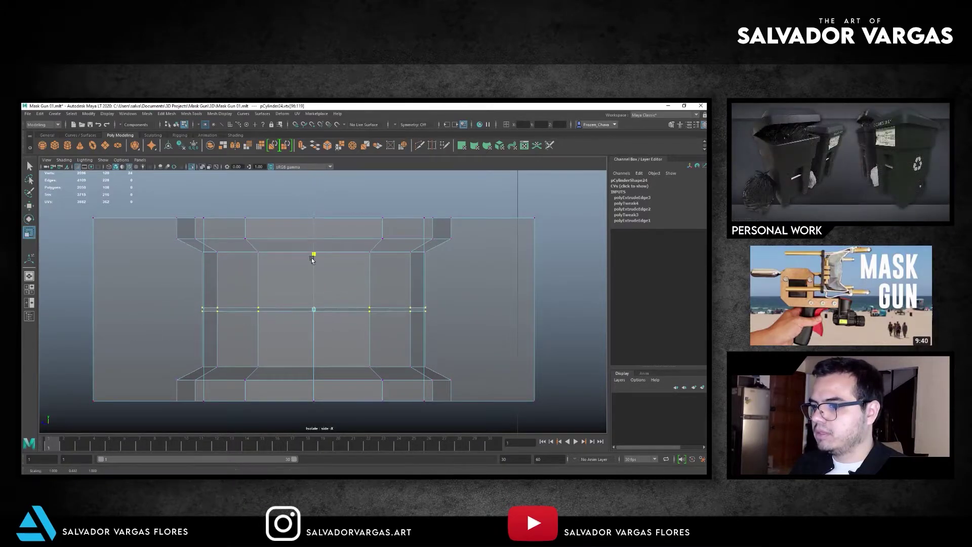
{"action": "left_click", "coordinate": [166, 113]}
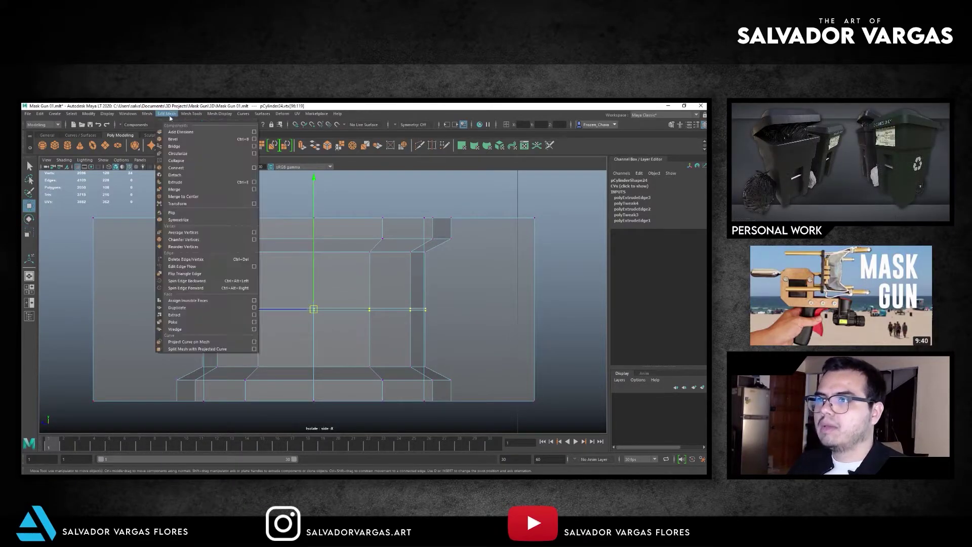
{"action": "left_click", "coordinate": [174, 195]}
Delete the leftover middle edge loop of the nut.
{"action": "key", "text": "w"}
{"action": "key", "text": "F10"}
{"action": "double_click", "coordinate": [329, 309]}
{"action": "key", "text": "ctrl+Delete"}
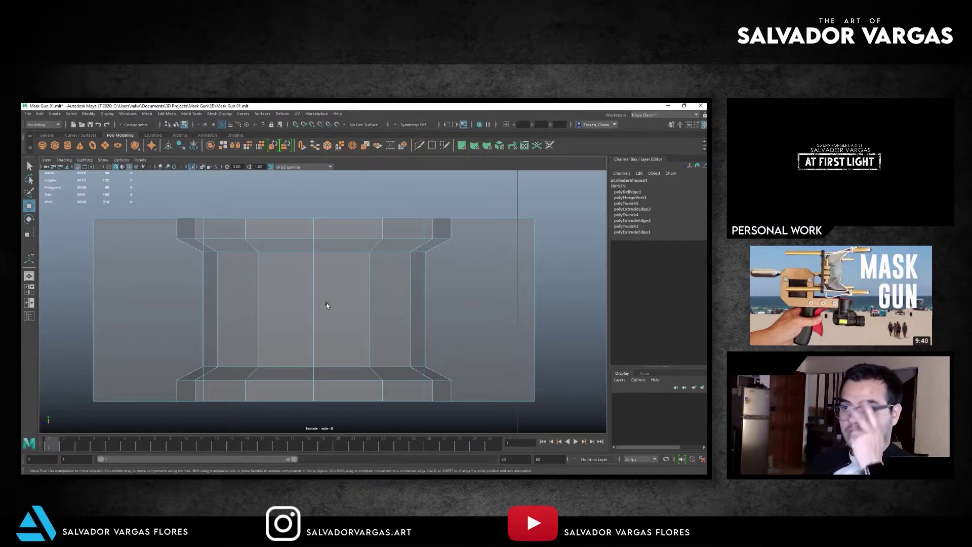
View the finished nut smooth-shaded and exit Isolate Select.
{"action": "key", "text": "space"}
{"action": "left_click_drag", "start_coordinate": [326, 292], "coordinate": [111, 263], "text": "alt"}
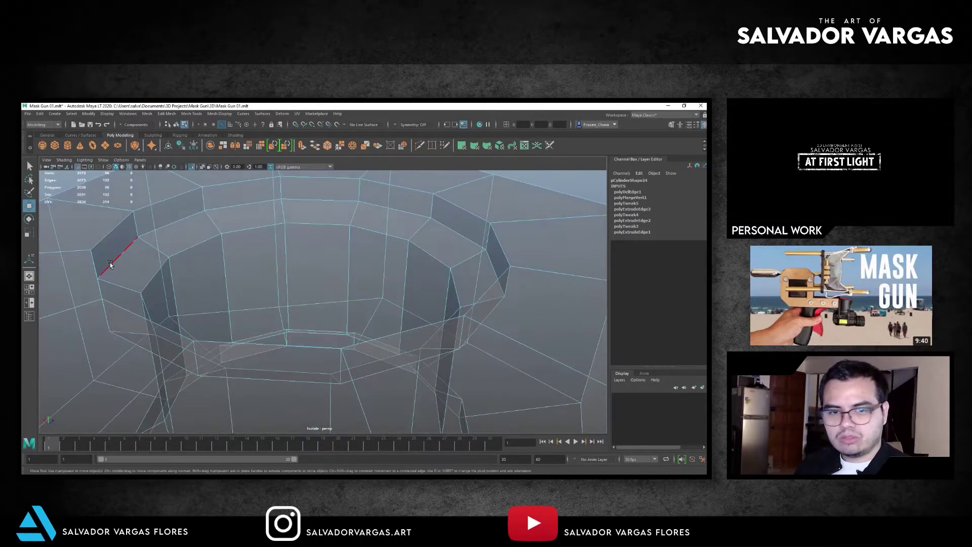
{"action": "key", "text": "F8"}
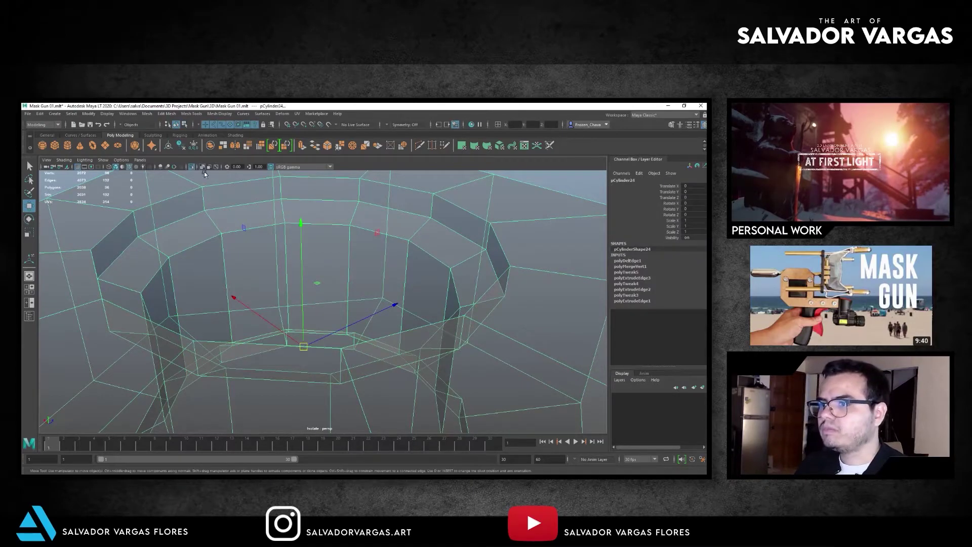
{"action": "key", "text": "f"}
{"action": "key", "text": "5"}
{"action": "left_click", "coordinate": [262, 232]}
{"action": "scroll", "coordinate": [261, 233], "scroll_direction": "down", "scroll_amount": 3}
{"action": "left_click_drag", "start_coordinate": [198, 230], "coordinate": [188, 174], "text": "alt"}
{"action": "left_click", "coordinate": [192, 168]}
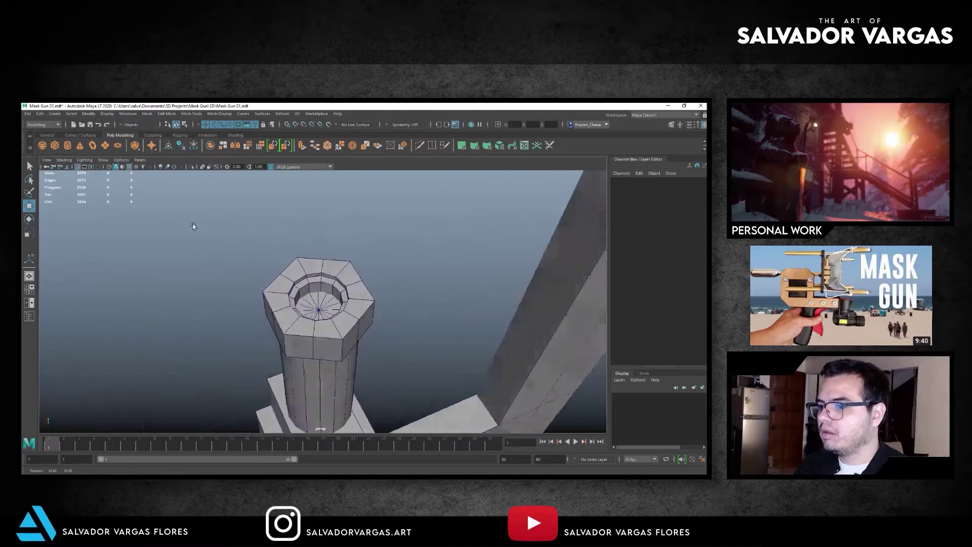
Isolate the column cylinder and delete the inner faces of its top cap.
{"action": "left_click_drag", "start_coordinate": [193, 224], "coordinate": [246, 241], "text": "alt"}
{"action": "left_click", "coordinate": [328, 314]}
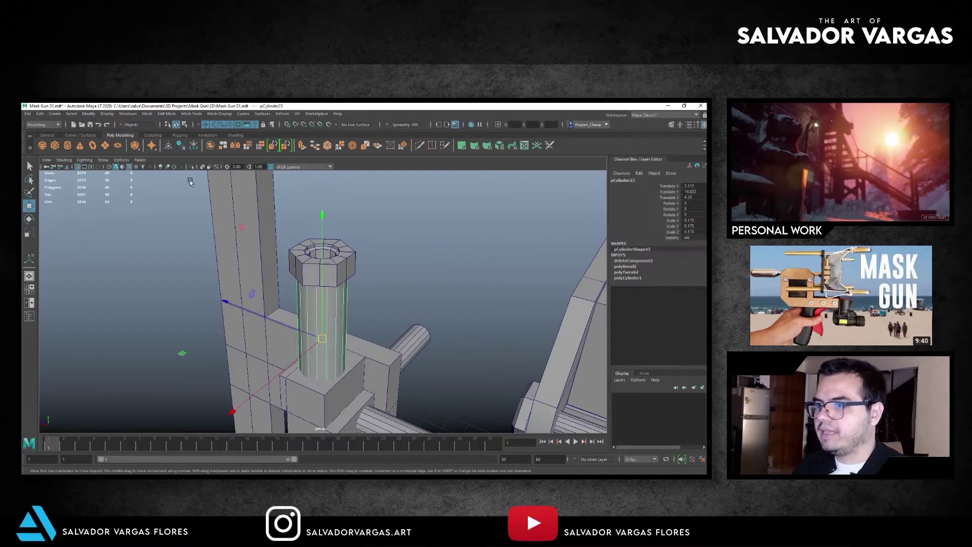
{"action": "key", "text": "ctrl+1"}
{"action": "mouse_move", "coordinate": [374, 217]}
{"action": "left_mouse_down", "text": "alt"}
{"action": "mouse_move", "coordinate": [368, 167]}
{"action": "mouse_move", "coordinate": [360, 205]}
{"action": "left_mouse_up", "text": "alt"}
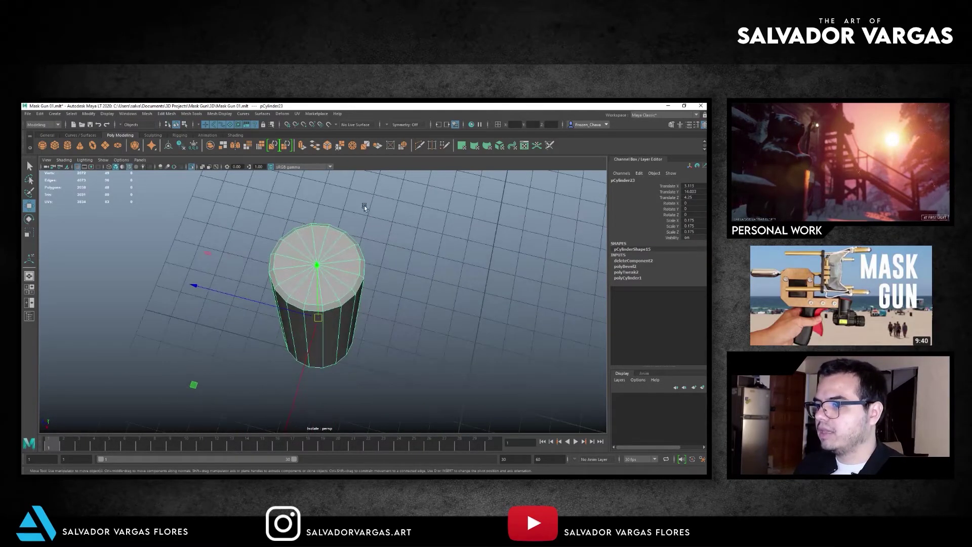
{"action": "right_click_drag", "start_coordinate": [360, 204], "coordinate": [331, 247]}
{"action": "left_click", "coordinate": [326, 268]}
{"action": "mouse_move", "coordinate": [325, 268]}
{"action": "left_mouse_down", "text": "alt"}
{"action": "mouse_move", "coordinate": [330, 178]}
{"action": "mouse_move", "coordinate": [317, 268]}
{"action": "left_mouse_up", "text": "alt"}
{"action": "key", "text": "space"}
{"action": "key", "text": "Delete"}
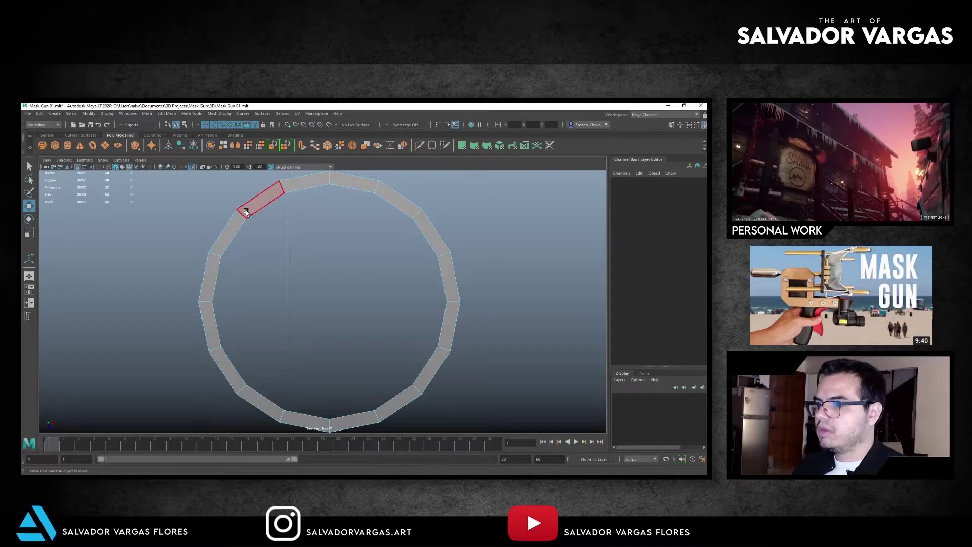
Extrude the open ring's inner edge loop and scale the new edges inward.
{"action": "double_click", "coordinate": [262, 209]}
{"action": "left_click", "coordinate": [166, 113]}
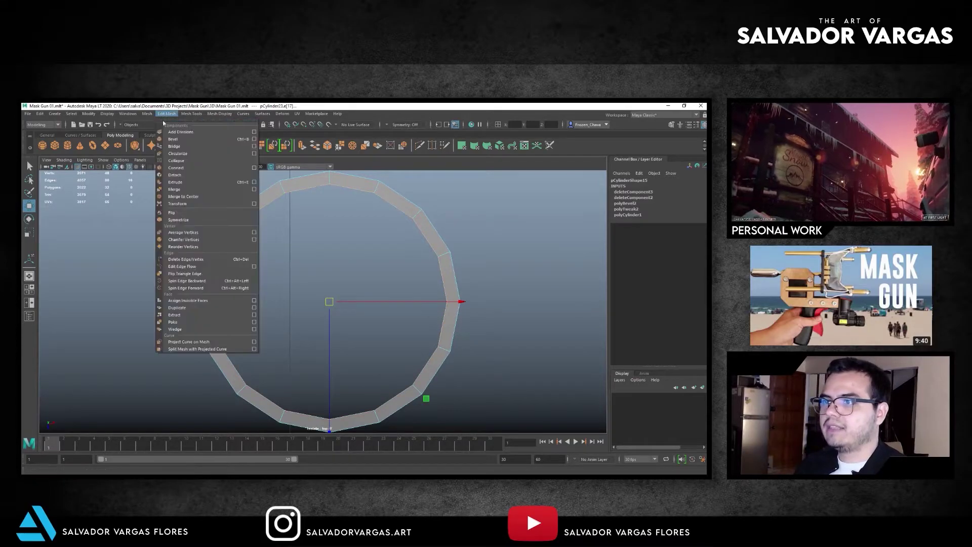
{"action": "left_click", "coordinate": [182, 182]}
{"action": "key", "text": "r"}
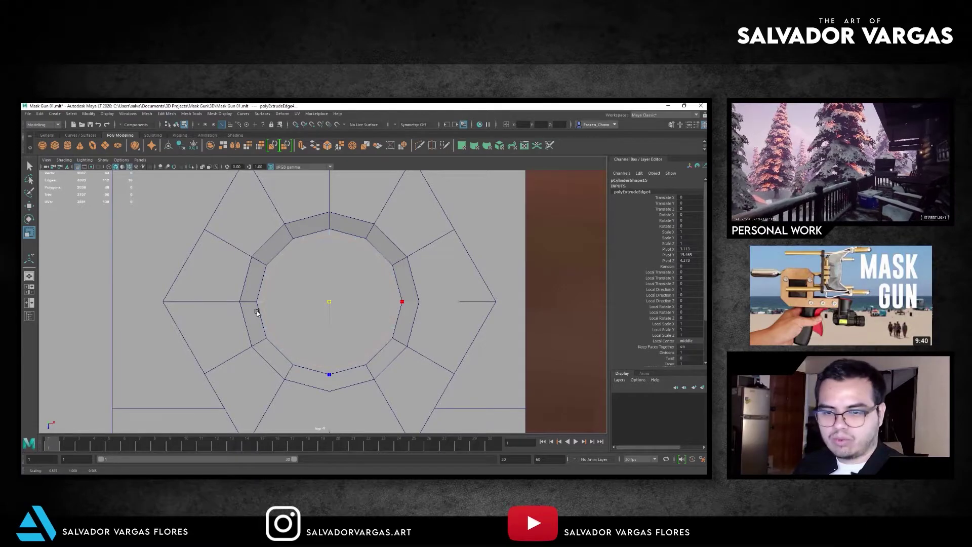
{"action": "key", "text": "space"}
{"action": "left_click_drag", "start_coordinate": [260, 312], "coordinate": [260, 291]}
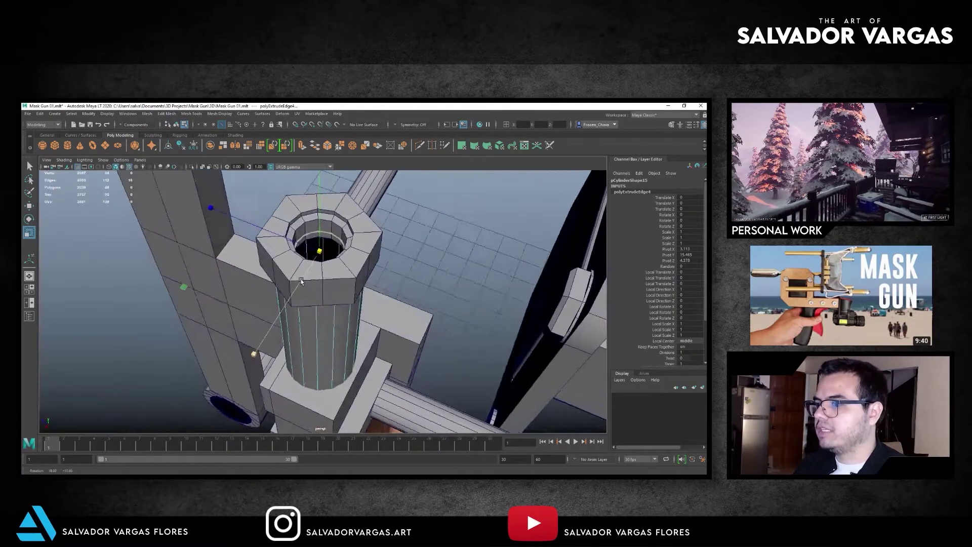
{"action": "scroll", "coordinate": [339, 267], "scroll_direction": "up", "scroll_amount": 3}
{"action": "scroll", "coordinate": [340, 266], "scroll_direction": "up", "scroll_amount": 2}
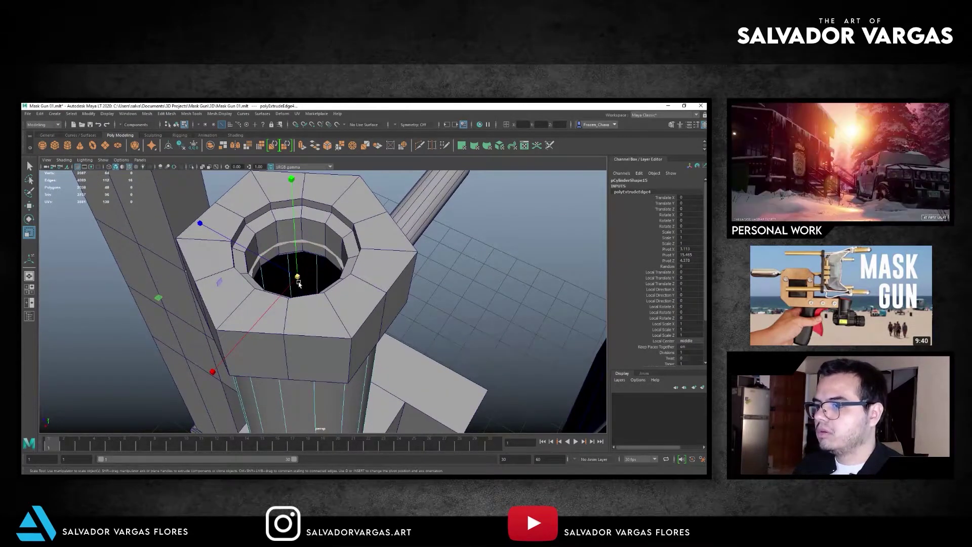
{"action": "mouse_move", "coordinate": [298, 276]}
{"action": "left_mouse_down"}
{"action": "mouse_move", "coordinate": [309, 284]}
{"action": "mouse_move", "coordinate": [310, 322]}
{"action": "mouse_move", "coordinate": [305, 238]}
{"action": "left_mouse_up"}
{"action": "key", "text": "w"}
{"action": "key", "text": "F8"}
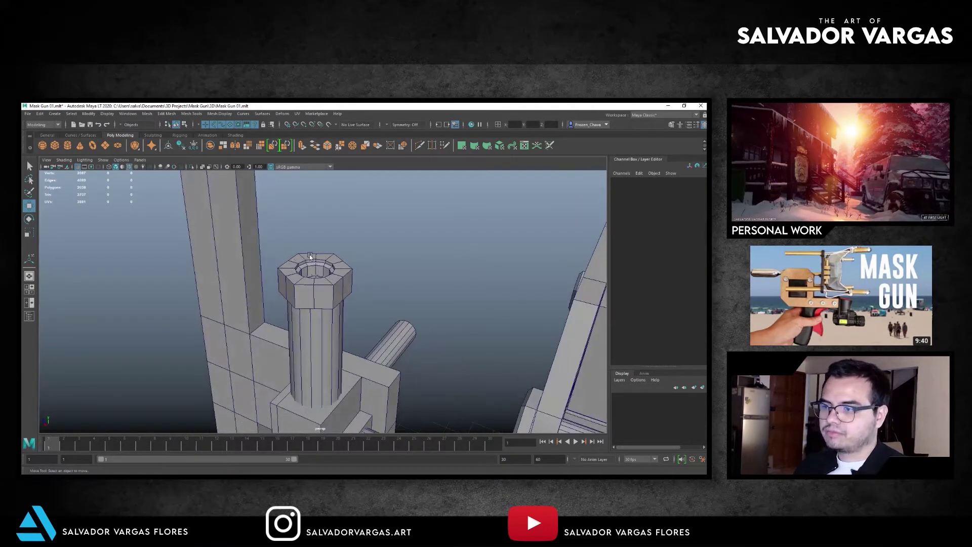
Select the hex nut's two outer rim edge loops.
{"action": "scroll", "coordinate": [304, 231], "scroll_direction": "up", "scroll_amount": 2}
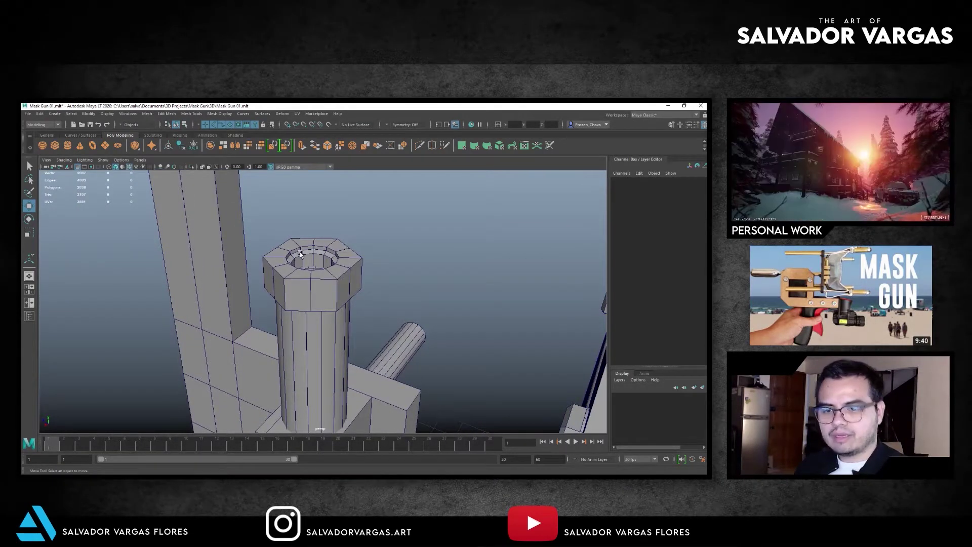
{"action": "double_click", "coordinate": [297, 279]}
{"action": "mouse_move", "coordinate": [297, 280]}
{"action": "left_mouse_down", "text": "alt"}
{"action": "mouse_move", "coordinate": [302, 300]}
{"action": "mouse_move", "coordinate": [228, 274]}
{"action": "left_mouse_up", "text": "alt"}
{"action": "double_click", "coordinate": [303, 301], "text": "shift"}
{"action": "scroll", "coordinate": [303, 300], "scroll_direction": "up", "scroll_amount": 3}
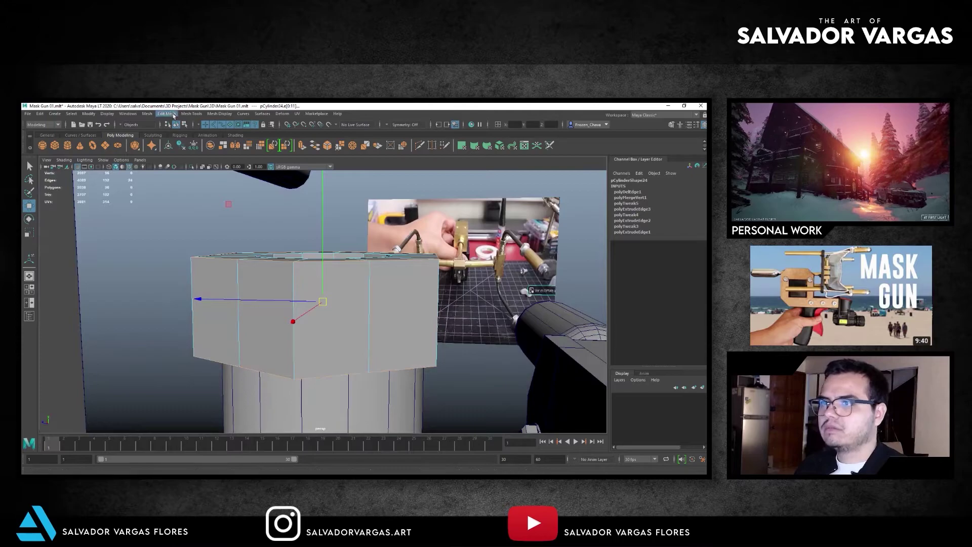
{"action": "left_click", "coordinate": [174, 116]}
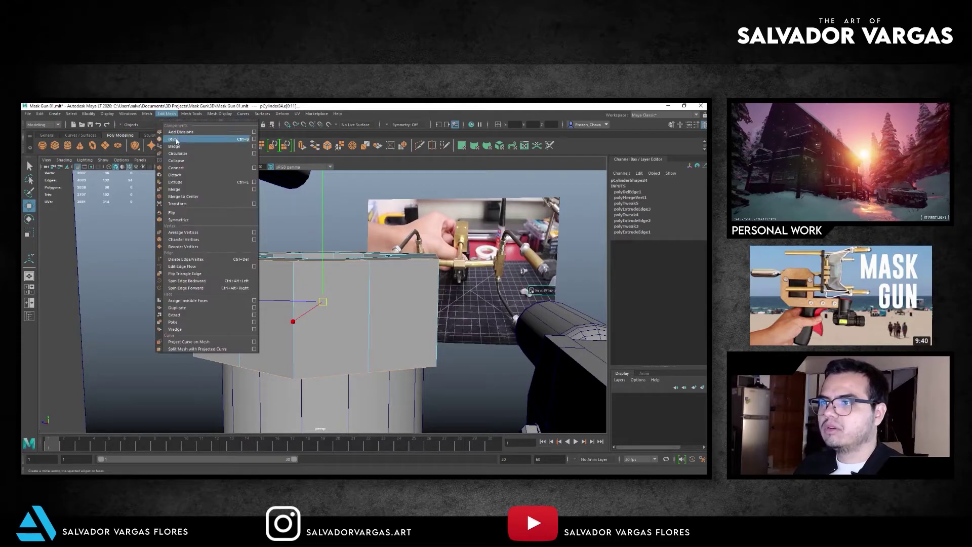
Bevel the nut's outer edge loops with a narrow Fraction of 0.1.
{"action": "left_click", "coordinate": [174, 137]}
{"action": "left_click_drag", "start_coordinate": [349, 237], "coordinate": [353, 274], "text": "alt"}
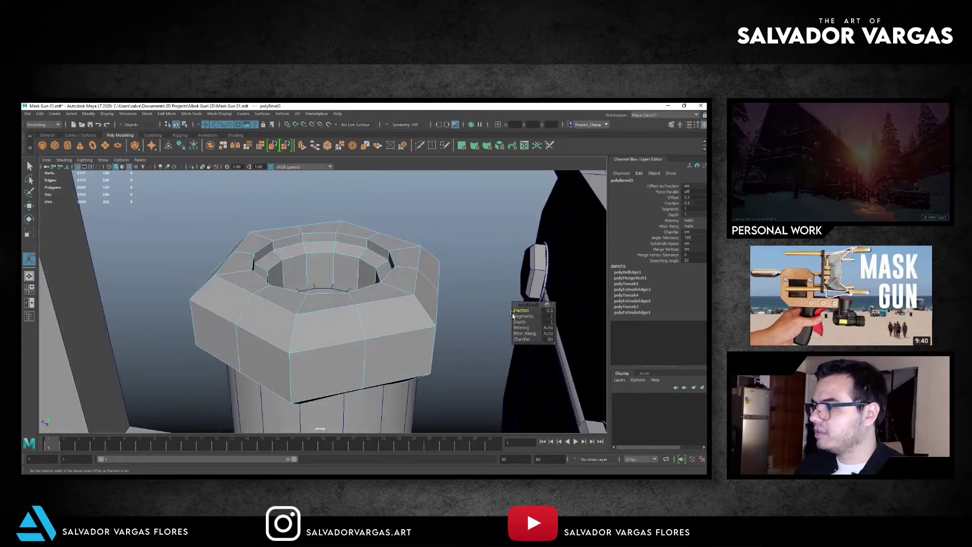
{"action": "middle_click_drag", "start_coordinate": [504, 314], "coordinate": [474, 313]}
{"action": "left_click_drag", "start_coordinate": [474, 312], "coordinate": [534, 314], "text": "alt"}
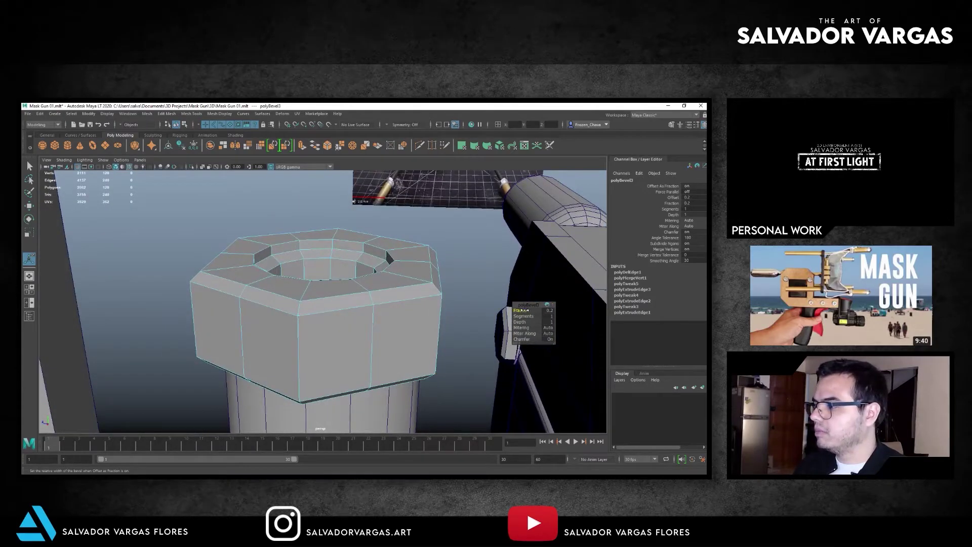
{"action": "middle_click_drag", "start_coordinate": [521, 310], "coordinate": [522, 310]}
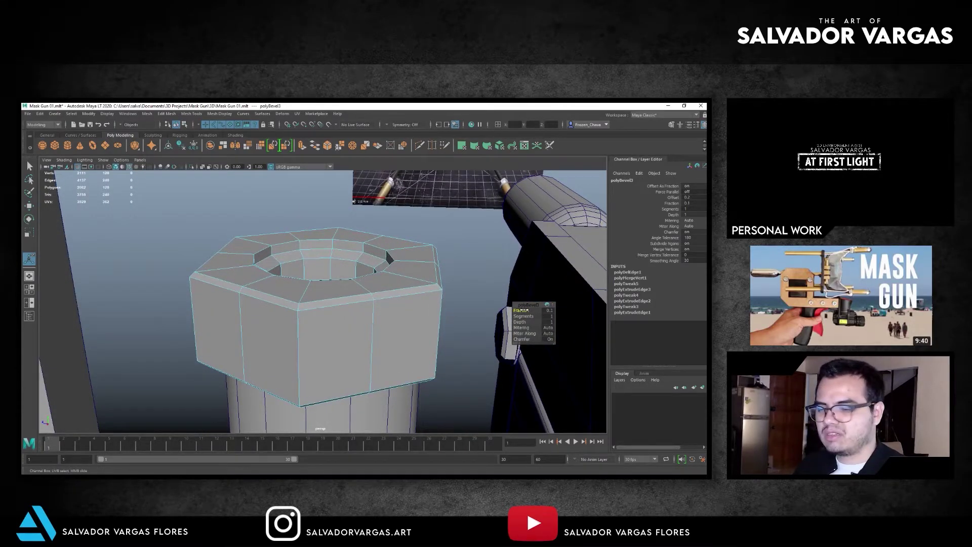
{"action": "key", "text": "w"}
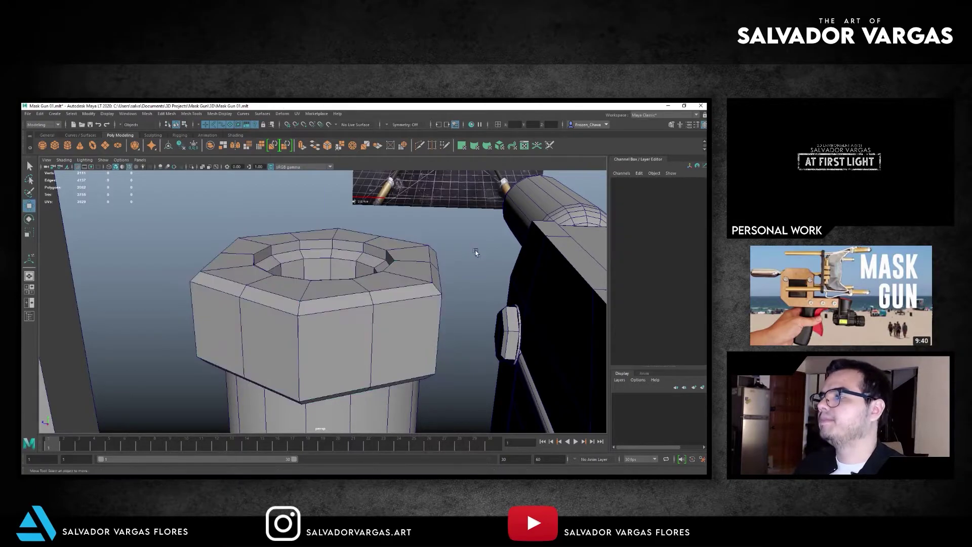
Orbit around the assembly and reselect the hex nut.
{"action": "left_click", "coordinate": [429, 271]}
{"action": "left_click", "coordinate": [228, 210]}
{"action": "left_click_drag", "start_coordinate": [228, 210], "coordinate": [182, 211], "text": "alt"}
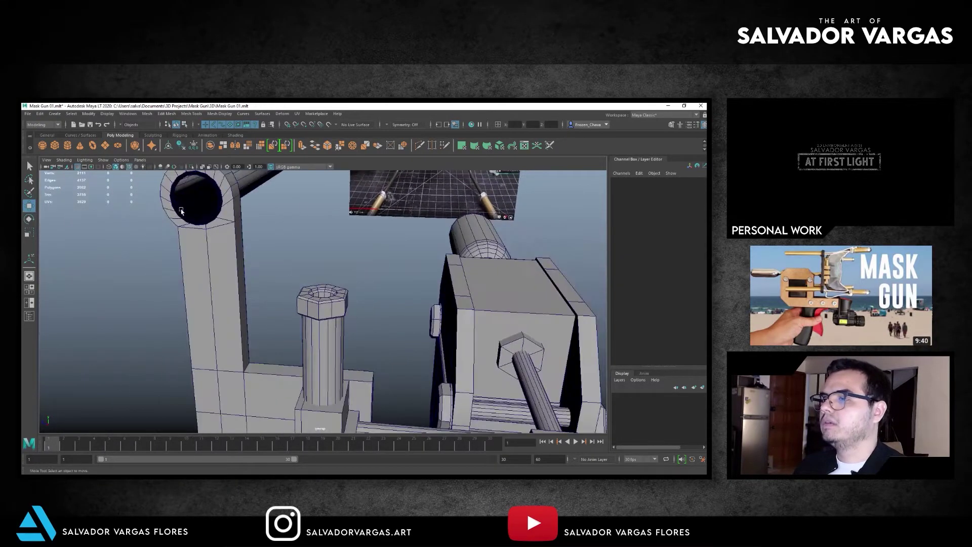
{"action": "mouse_move", "coordinate": [145, 177]}
{"action": "left_mouse_down", "text": "alt"}
{"action": "mouse_move", "coordinate": [245, 280]}
{"action": "mouse_move", "coordinate": [314, 299]}
{"action": "left_mouse_up", "text": "alt"}
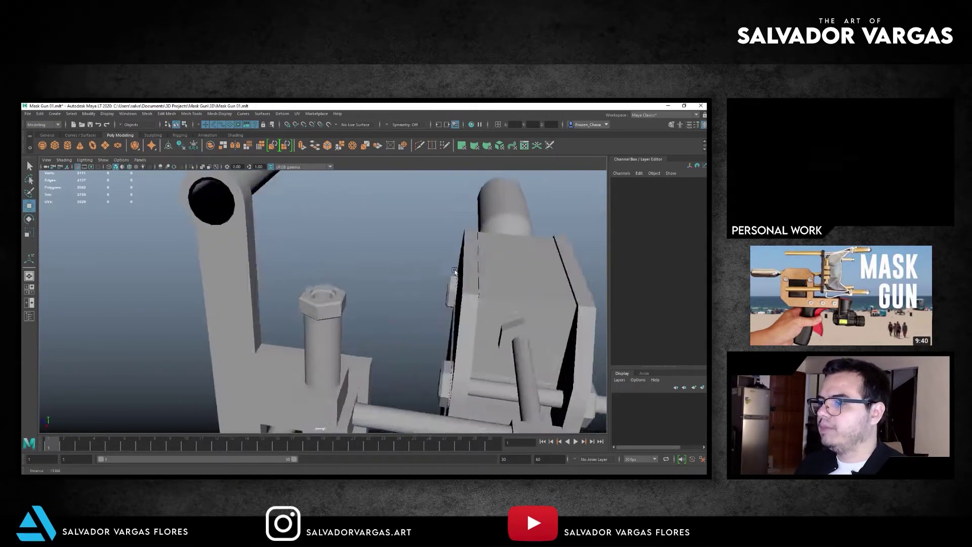
{"action": "left_click", "coordinate": [321, 302]}
{"action": "left_click", "coordinate": [219, 113]}
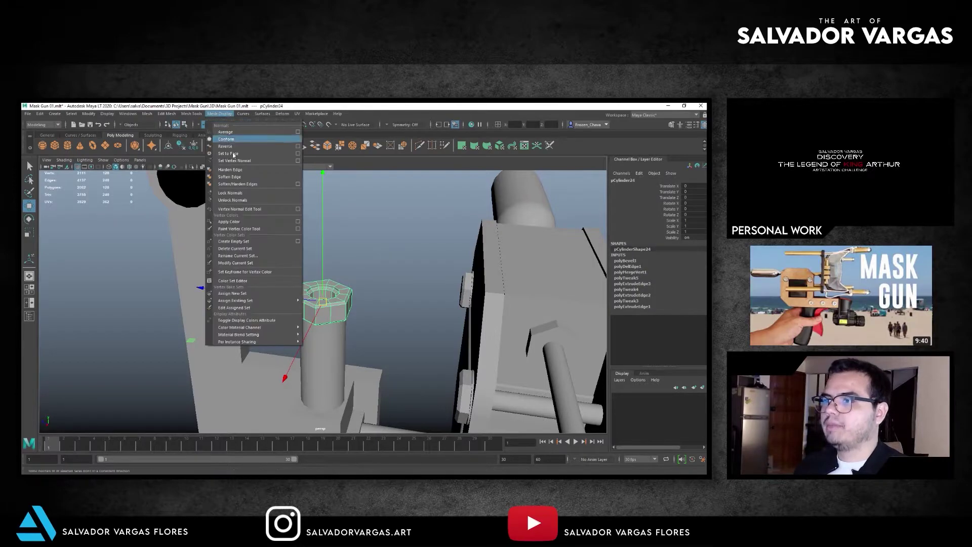
Smooth the nut's shading by edge angle, then frame and isolate the nut.
{"action": "left_click", "coordinate": [238, 183]}
{"action": "left_click_drag", "start_coordinate": [334, 284], "coordinate": [351, 279], "text": "alt"}
{"action": "left_click", "coordinate": [351, 279]}
{"action": "key", "text": "f"}
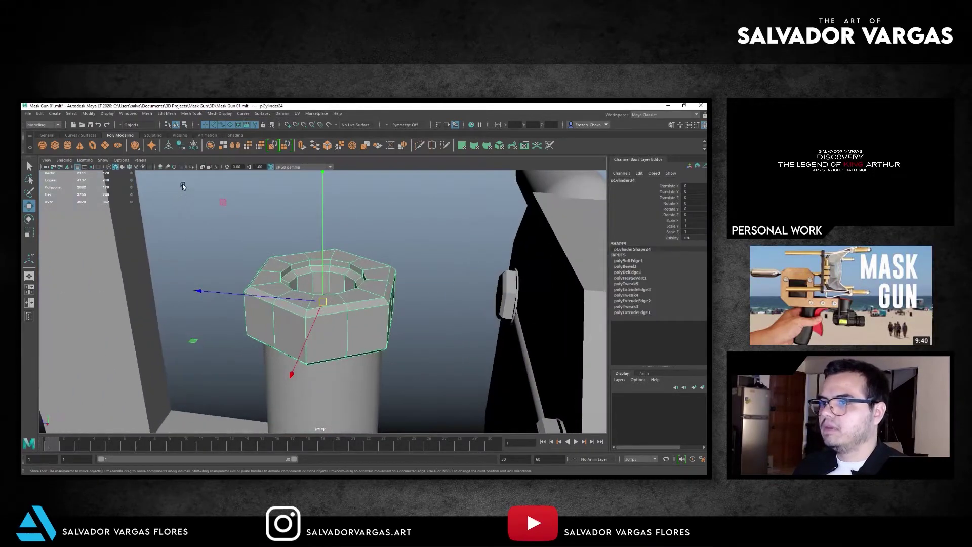
{"action": "left_click", "coordinate": [192, 166]}
{"action": "mouse_move", "coordinate": [346, 200]}
{"action": "left_mouse_down", "text": "alt"}
{"action": "mouse_move", "coordinate": [304, 255]}
{"action": "mouse_move", "coordinate": [331, 240]}
{"action": "mouse_move", "coordinate": [274, 237]}
{"action": "left_mouse_up", "text": "alt"}
Soften the edges of the nut's inner bore and inner bevel face rings.
{"action": "left_click", "coordinate": [292, 266]}
{"action": "double_click", "coordinate": [322, 256], "text": "shift"}
{"action": "scroll", "coordinate": [305, 193], "scroll_direction": "up", "scroll_amount": 3}
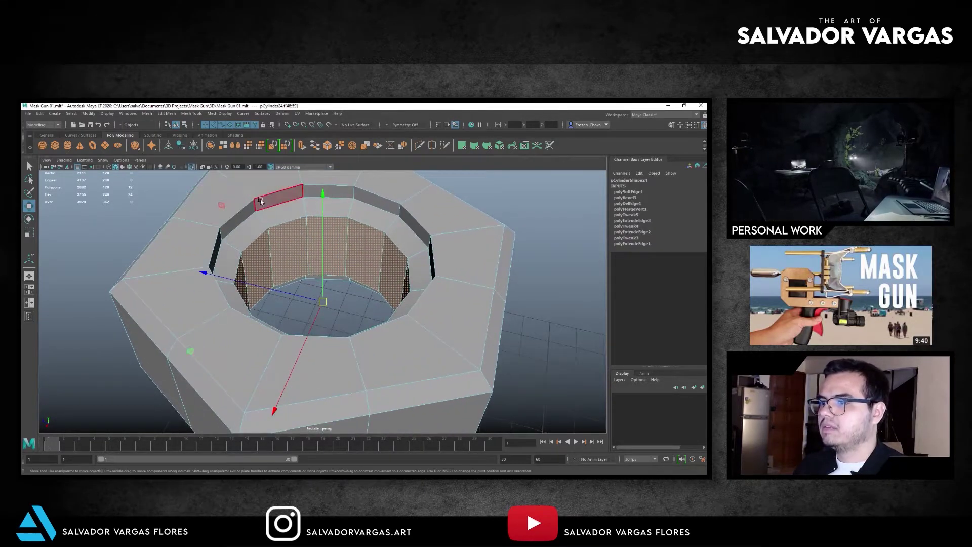
{"action": "double_click", "coordinate": [244, 211], "text": "shift"}
{"action": "left_click", "coordinate": [215, 114]}
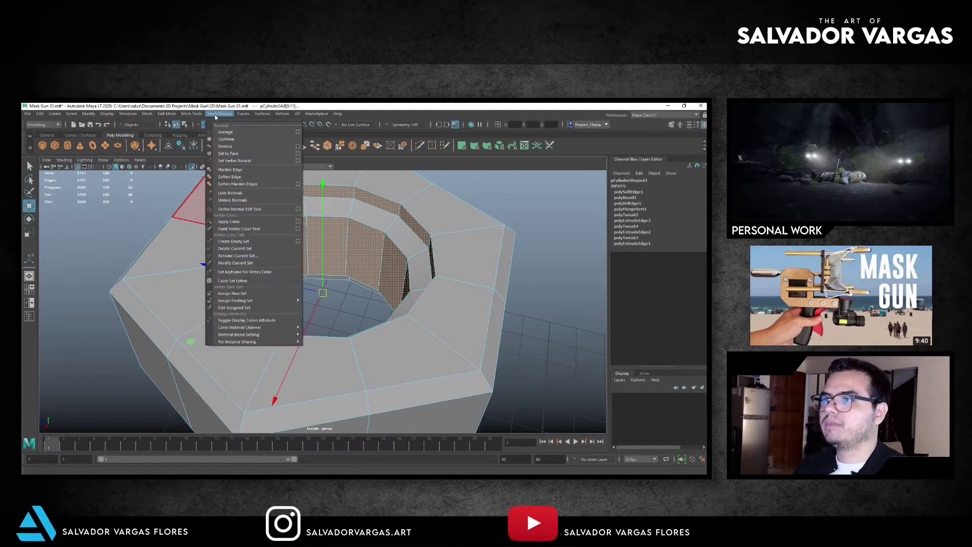
{"action": "left_click", "coordinate": [234, 177]}
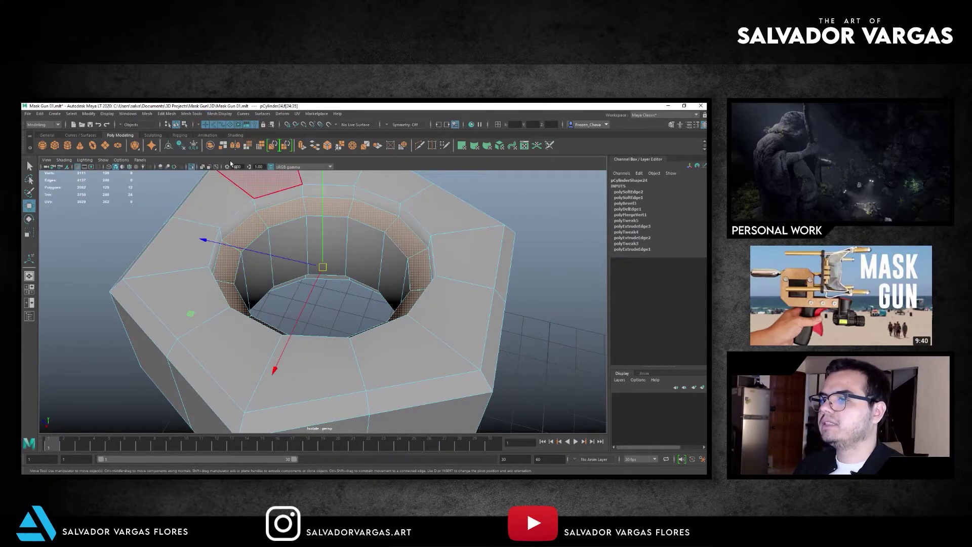
{"action": "left_click", "coordinate": [219, 114]}
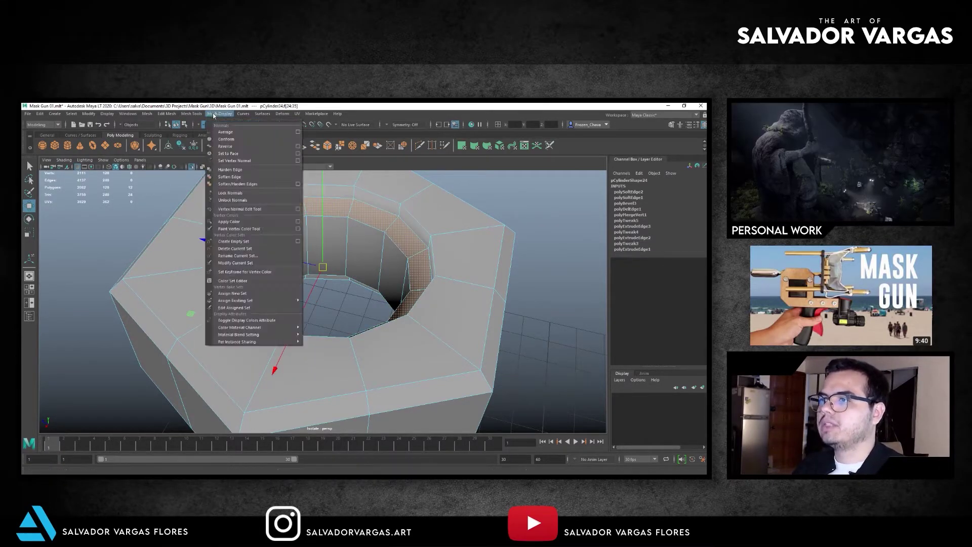
{"action": "left_click", "coordinate": [234, 176]}
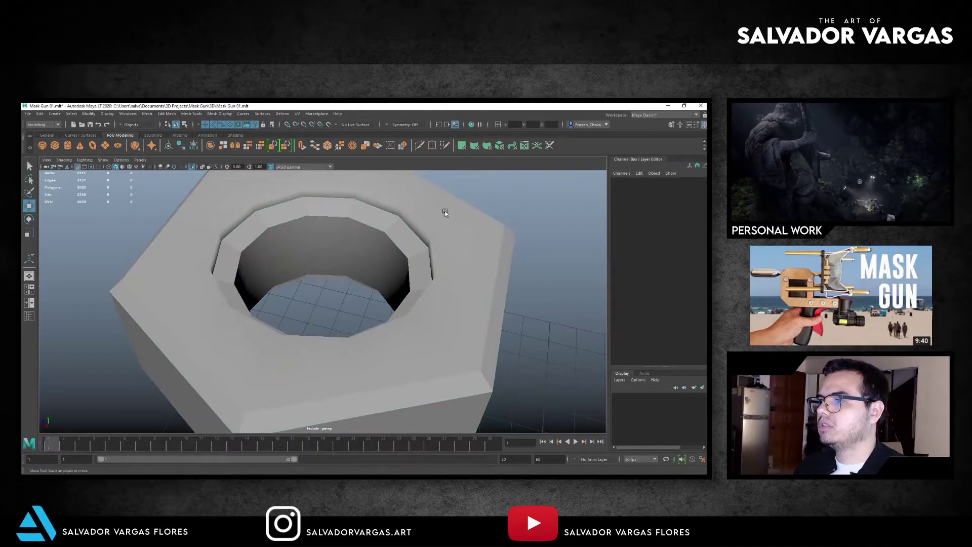
Try the top face ring around the hole, then clear it and reselect the nut.
{"action": "double_click", "coordinate": [454, 244]}
{"action": "scroll", "coordinate": [454, 244], "scroll_direction": "down", "scroll_amount": 5}
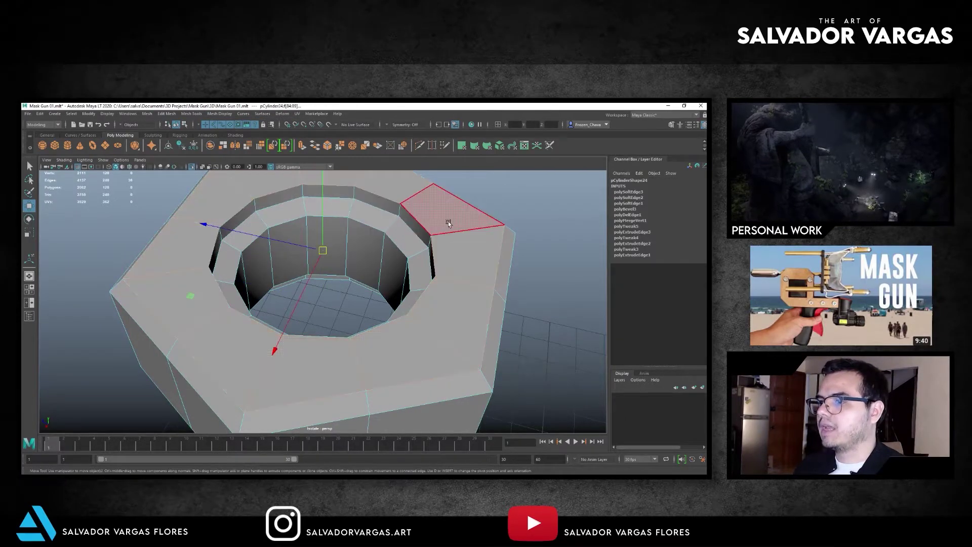
{"action": "left_click", "coordinate": [516, 210]}
{"action": "mouse_move", "coordinate": [516, 210]}
{"action": "left_mouse_down", "text": "alt"}
{"action": "mouse_move", "coordinate": [282, 249]}
{"action": "mouse_move", "coordinate": [347, 218]}
{"action": "left_mouse_up", "text": "alt"}
{"action": "scroll", "coordinate": [281, 249], "scroll_direction": "up", "scroll_amount": 3}
{"action": "left_click", "coordinate": [347, 217]}
Soften the edges of the nut's inner top face ring.
{"action": "key", "text": "F11"}
{"action": "left_click", "coordinate": [279, 232]}
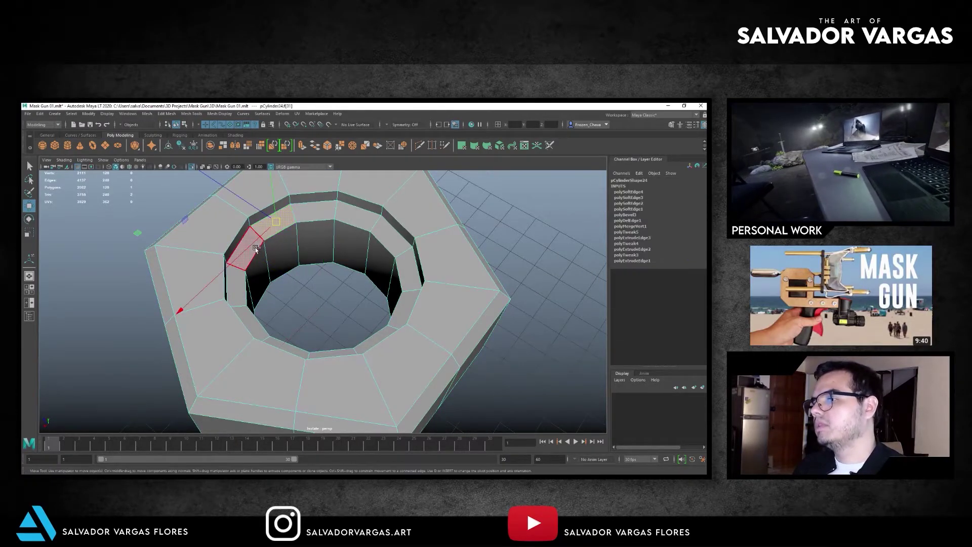
{"action": "key", "text": "F8"}
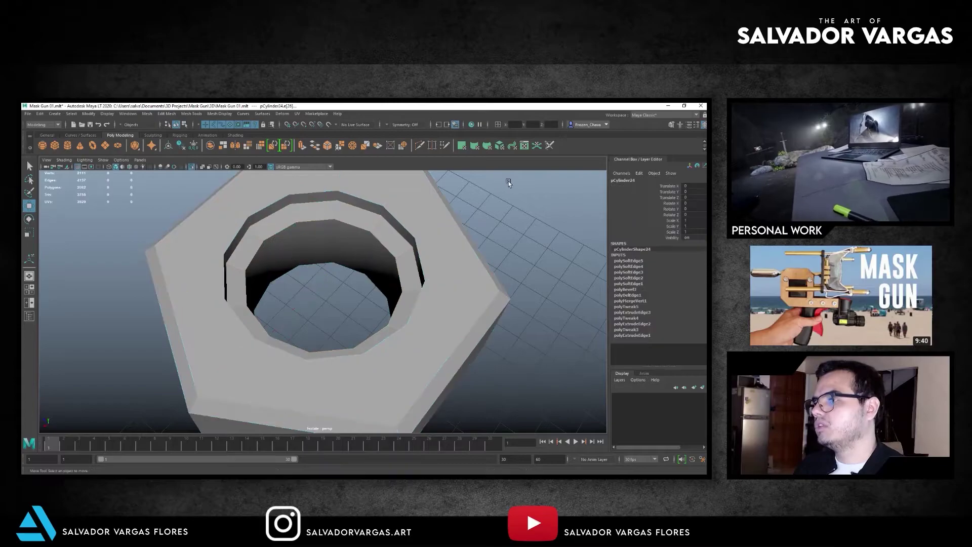
{"action": "mouse_move", "coordinate": [358, 232]}
{"action": "left_mouse_down", "text": "alt"}
{"action": "mouse_move", "coordinate": [354, 219]}
{"action": "mouse_move", "coordinate": [327, 212]}
{"action": "left_mouse_up", "text": "alt"}
{"action": "key", "text": "F11"}
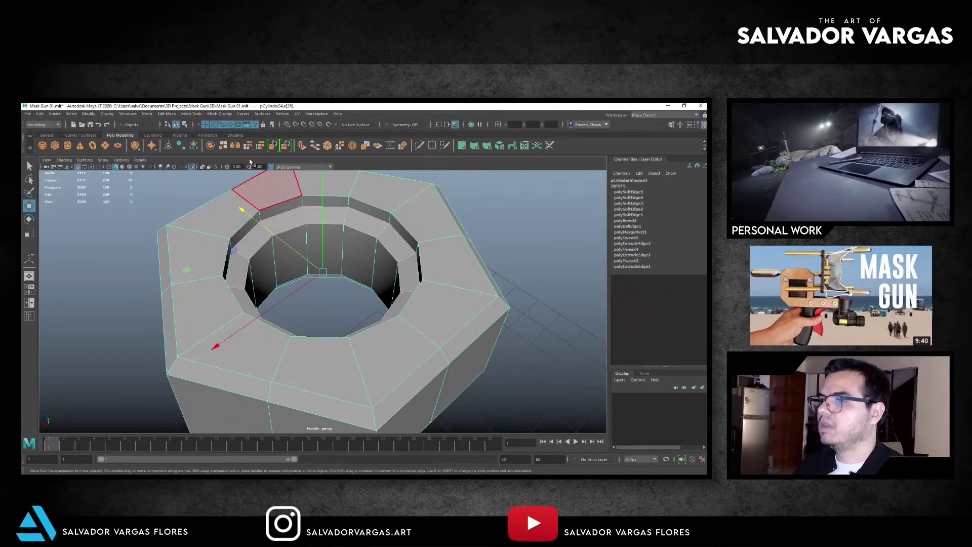
{"action": "double_click", "coordinate": [260, 192]}
{"action": "left_click", "coordinate": [219, 114]}
{"action": "left_click", "coordinate": [231, 177]}
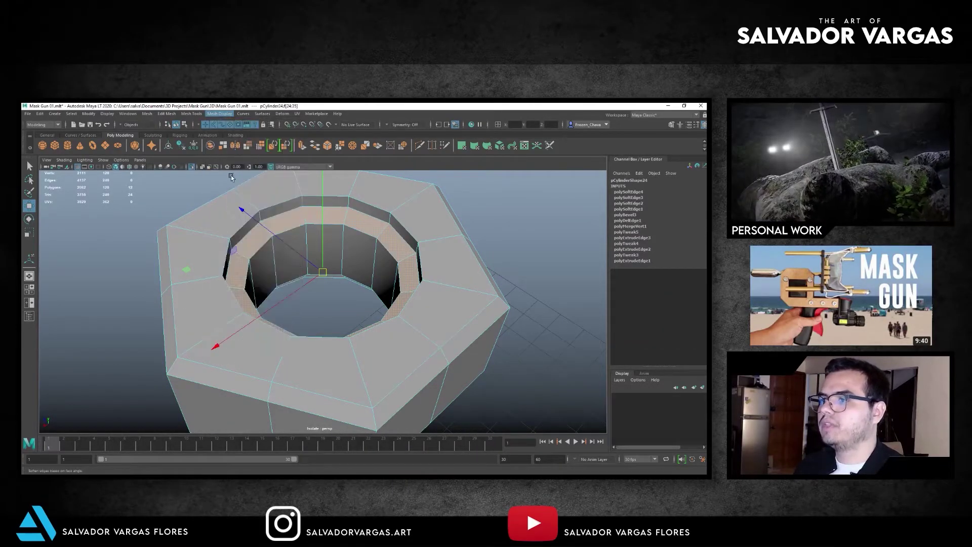
Harden the nut's rim edge loop and a second lower edge ring.
{"action": "double_click", "coordinate": [284, 203]}
{"action": "left_click", "coordinate": [219, 114]}
{"action": "left_click", "coordinate": [238, 172]}
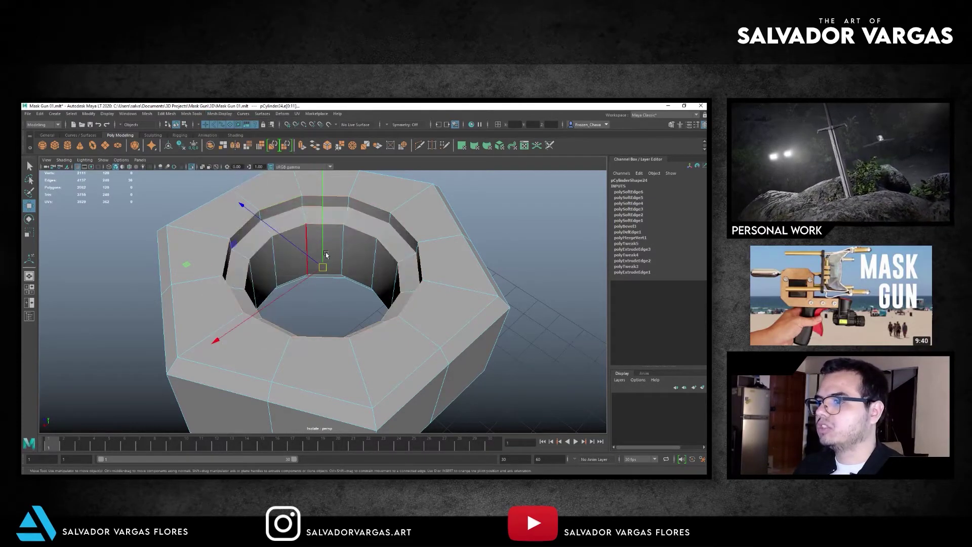
{"action": "left_click", "coordinate": [515, 219]}
{"action": "scroll", "coordinate": [272, 262], "scroll_direction": "down", "scroll_amount": 5}
{"action": "mouse_move", "coordinate": [205, 251]}
{"action": "left_mouse_down", "text": "alt"}
{"action": "mouse_move", "coordinate": [311, 274]}
{"action": "mouse_move", "coordinate": [338, 239]}
{"action": "mouse_move", "coordinate": [269, 206]}
{"action": "mouse_move", "coordinate": [455, 217]}
{"action": "mouse_move", "coordinate": [364, 250]}
{"action": "mouse_move", "coordinate": [279, 306]}
{"action": "left_mouse_up", "text": "alt"}
{"action": "left_click", "coordinate": [364, 250]}
{"action": "scroll", "coordinate": [363, 251], "scroll_direction": "up", "scroll_amount": 5}
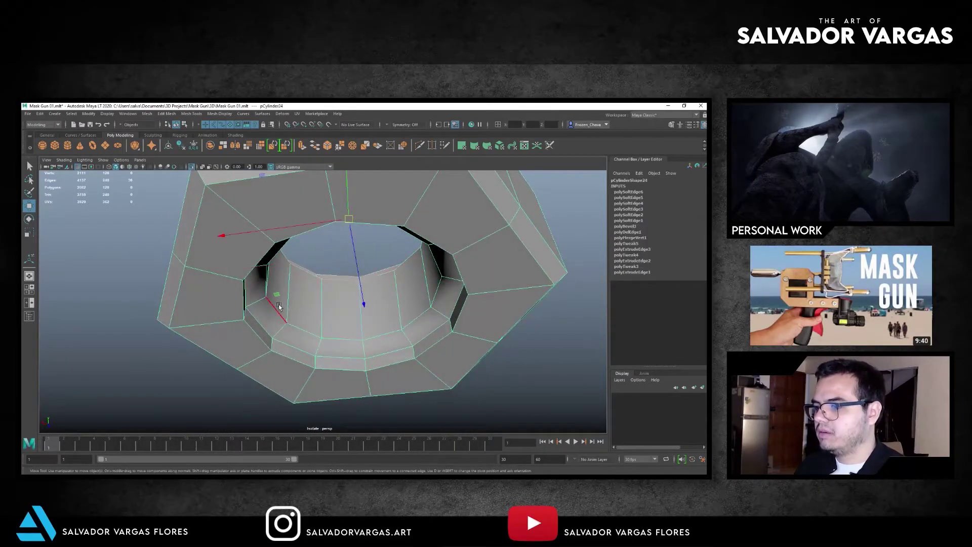
{"action": "middle_click_drag", "start_coordinate": [263, 325], "coordinate": [261, 332]}
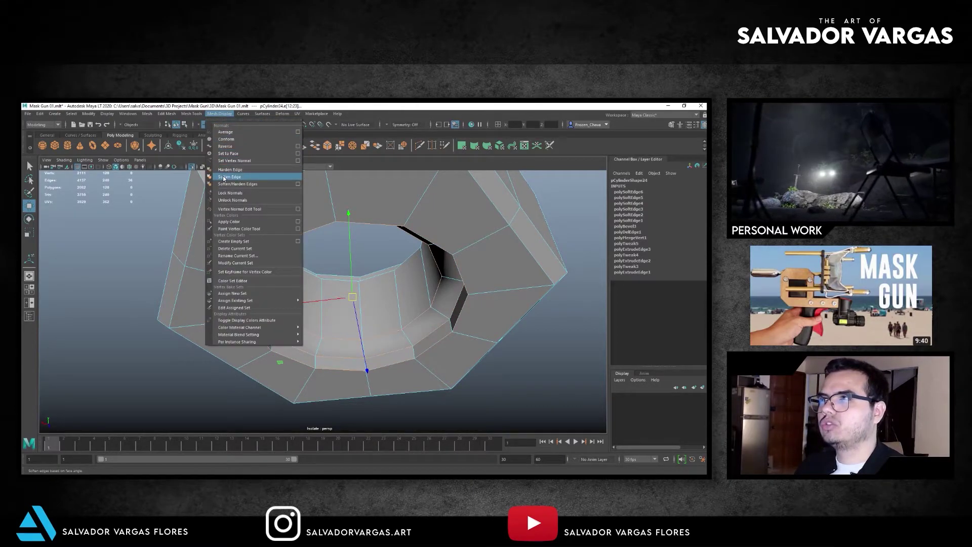
{"action": "left_click", "coordinate": [225, 169]}
Soften the edges of the nut's ring of twelve faces, viewed from the front.
{"action": "mouse_move", "coordinate": [348, 241]}
{"action": "left_mouse_down", "text": "alt"}
{"action": "mouse_move", "coordinate": [269, 233]}
{"action": "mouse_move", "coordinate": [209, 257]}
{"action": "mouse_move", "coordinate": [354, 253]}
{"action": "left_mouse_up", "text": "alt"}
{"action": "left_click", "coordinate": [272, 297]}
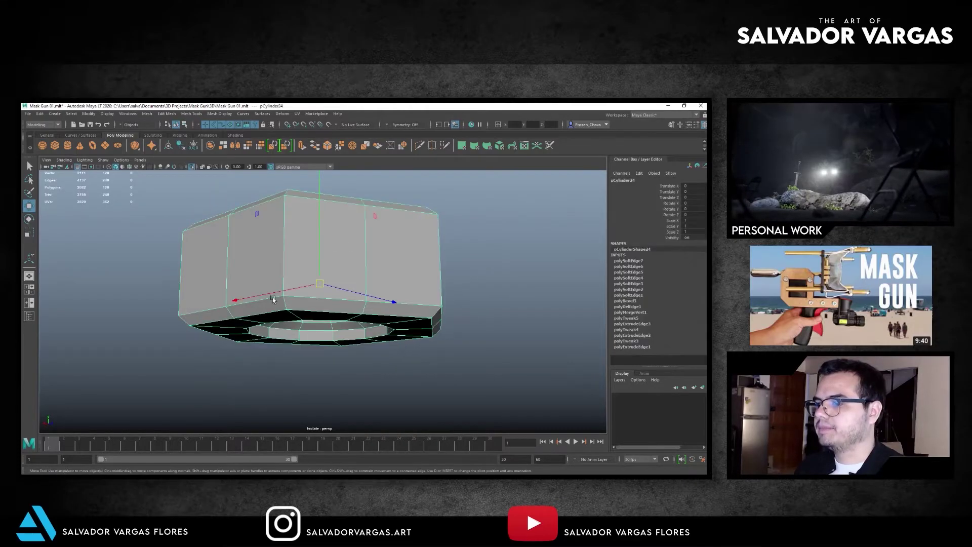
{"action": "left_click_drag", "start_coordinate": [293, 302], "coordinate": [189, 349], "text": "alt"}
{"action": "left_click", "coordinate": [188, 349]}
{"action": "left_click", "coordinate": [274, 354]}
{"action": "right_click_drag", "start_coordinate": [274, 354], "coordinate": [274, 372]}
{"action": "double_click", "coordinate": [274, 372]}
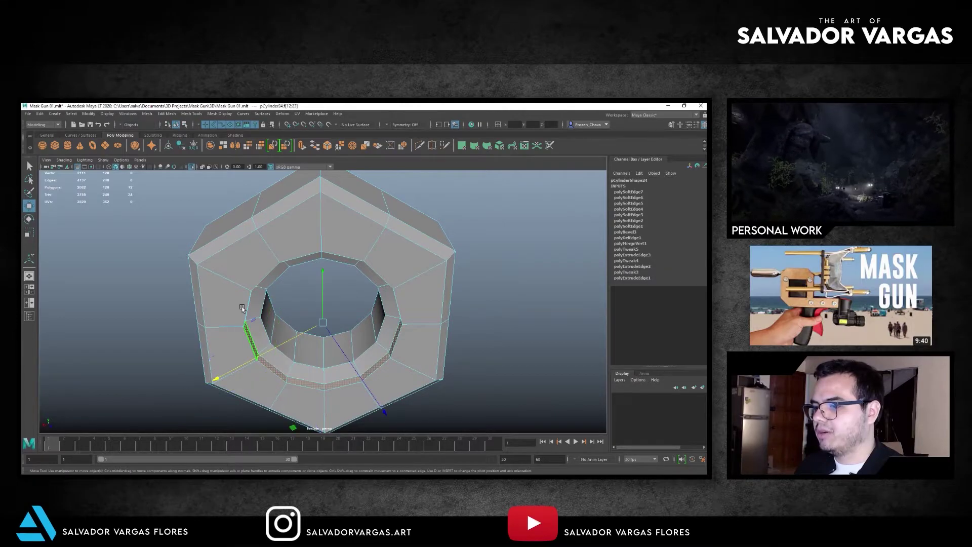
{"action": "left_click", "coordinate": [219, 114]}
{"action": "left_click", "coordinate": [229, 177]}
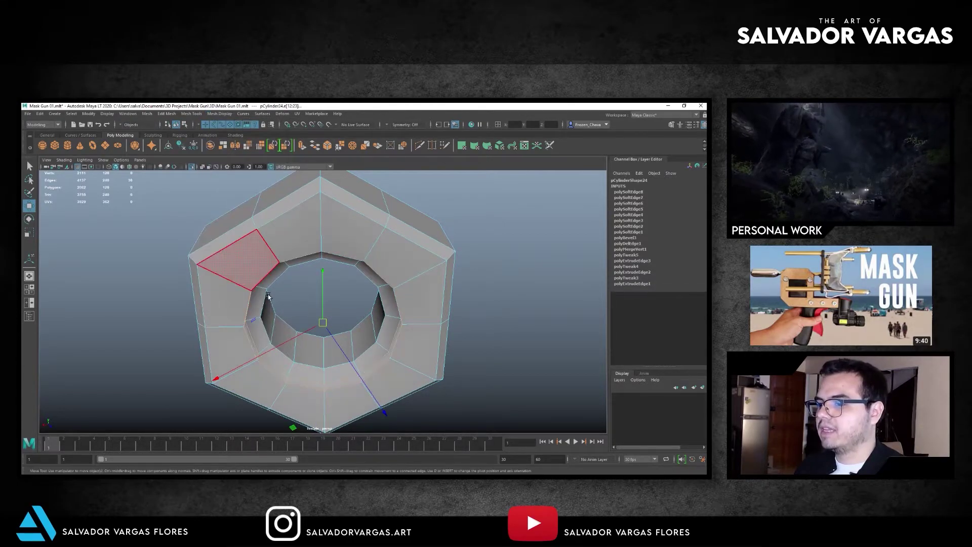
Harden a single inner-ring edge, then box-select the whole nut.
{"action": "left_click_drag", "start_coordinate": [229, 182], "coordinate": [230, 315], "text": "alt"}
{"action": "left_click", "coordinate": [198, 312]}
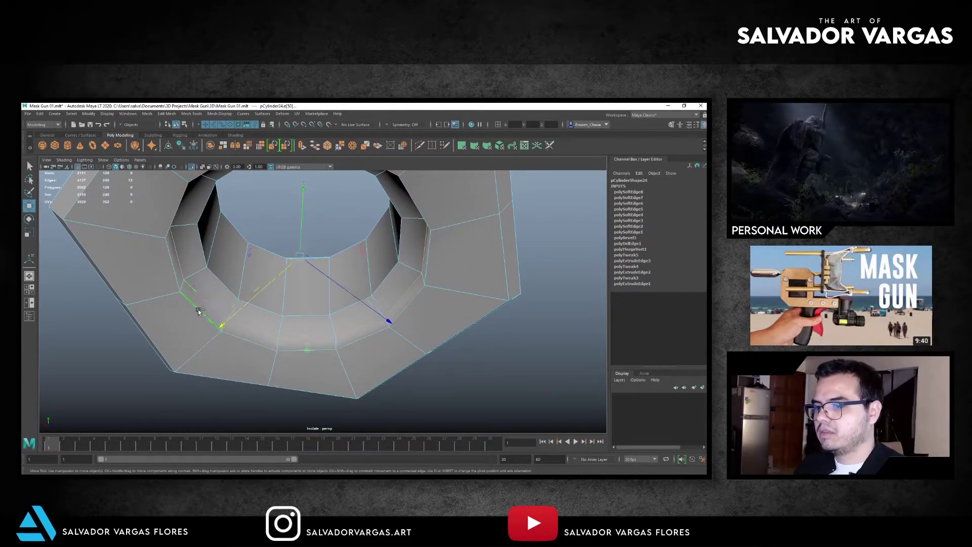
{"action": "left_click", "coordinate": [221, 114]}
{"action": "left_click", "coordinate": [221, 170]}
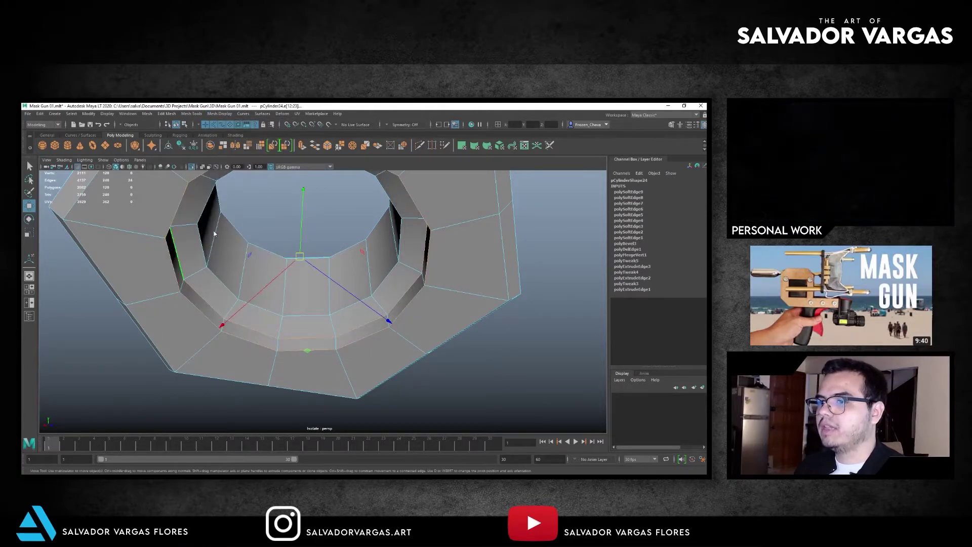
{"action": "left_click", "coordinate": [315, 209]}
{"action": "left_click_drag", "start_coordinate": [315, 210], "coordinate": [206, 214], "text": "alt"}
{"action": "mouse_move", "coordinate": [258, 261]}
{"action": "left_mouse_down"}
{"action": "mouse_move", "coordinate": [228, 287]}
{"action": "mouse_move", "coordinate": [171, 302]}
{"action": "left_mouse_up"}
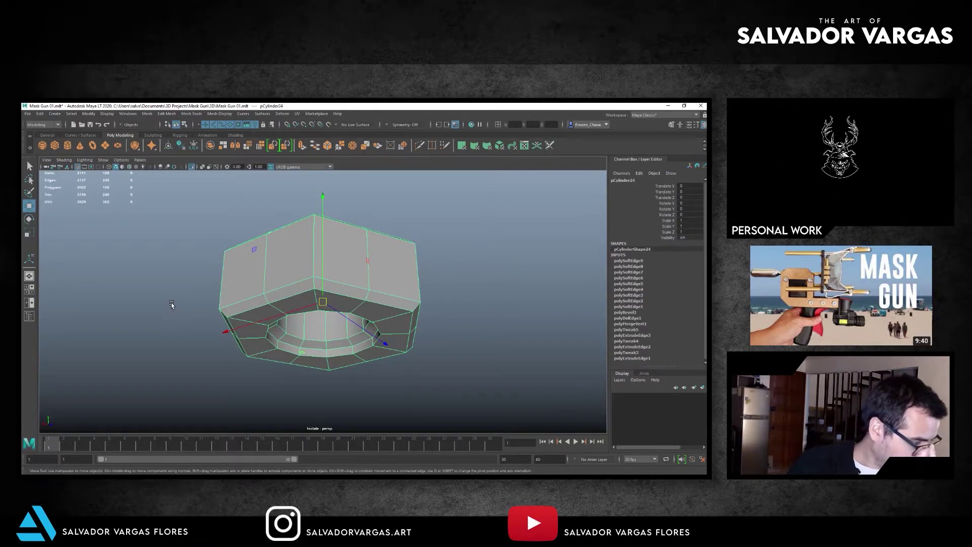
Delete the hex nut's construction history.
{"action": "left_click", "coordinate": [40, 114]}
{"action": "left_click", "coordinate": [144, 197]}
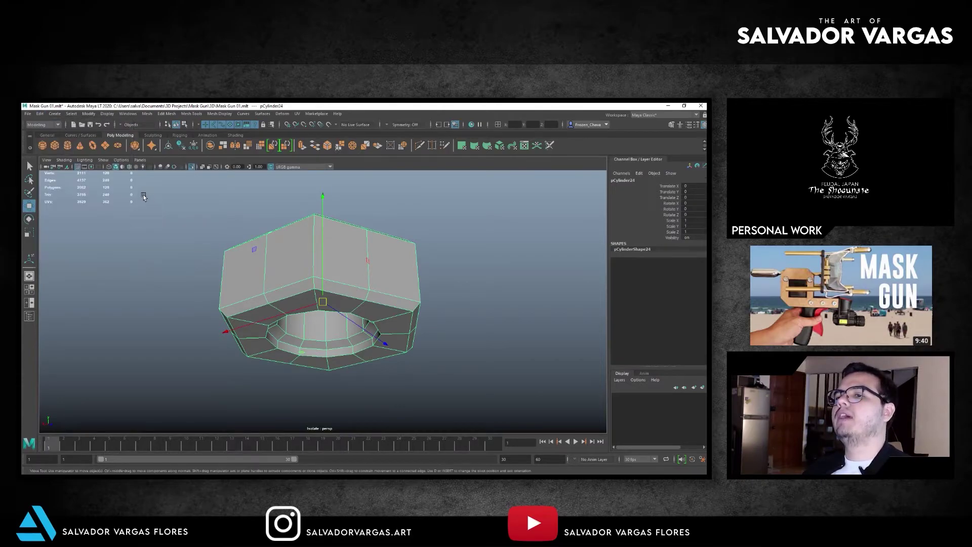
{"action": "left_click", "coordinate": [88, 113]}
{"action": "left_click", "coordinate": [89, 114]}
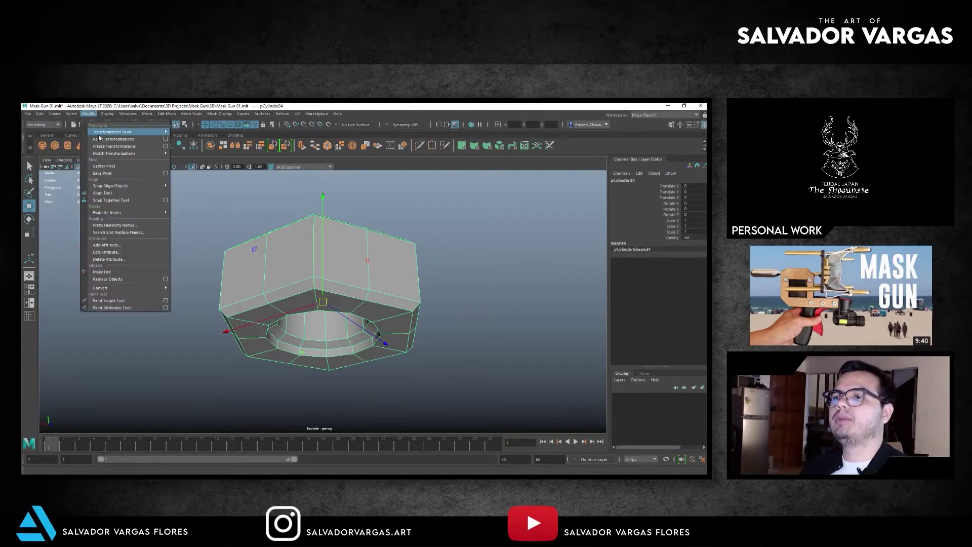
Exit isolate mode and orbit to a front view of the full Mask Gun.
{"action": "left_click", "coordinate": [192, 168]}
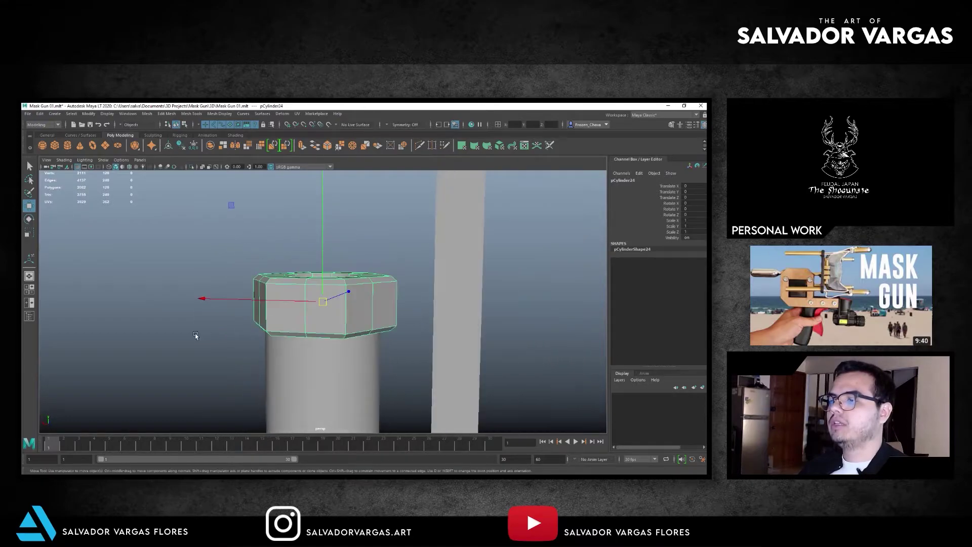
{"action": "left_click_drag", "start_coordinate": [272, 251], "coordinate": [348, 224], "text": "alt"}
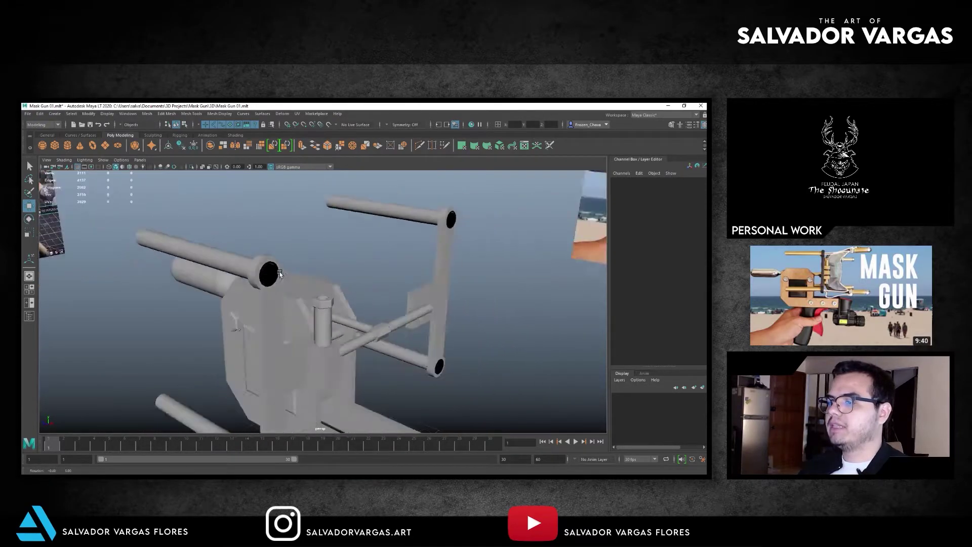
{"action": "left_click_drag", "start_coordinate": [178, 266], "coordinate": [403, 282], "text": "alt"}
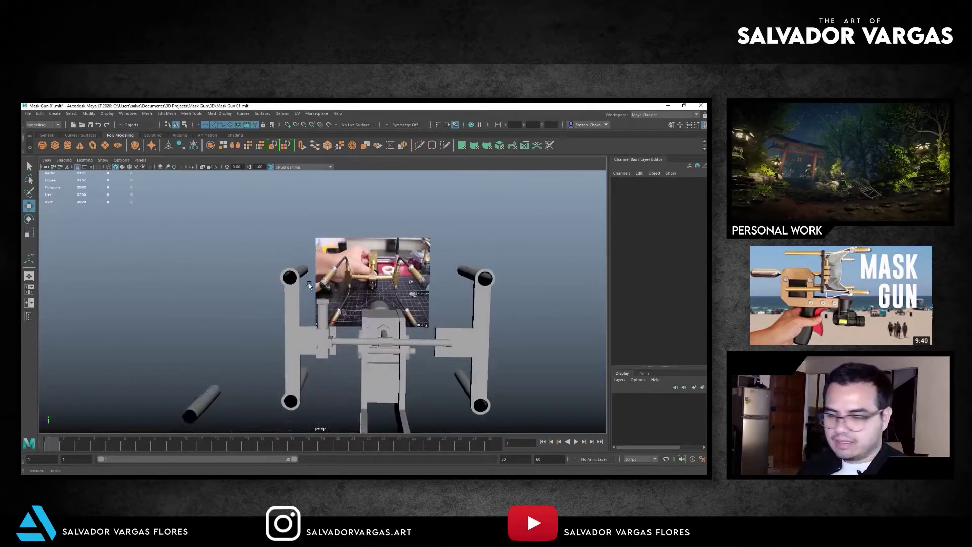
{"action": "scroll", "coordinate": [403, 281], "scroll_direction": "up", "scroll_amount": 3}
{"action": "scroll", "coordinate": [338, 296], "scroll_direction": "up", "scroll_amount": 3}
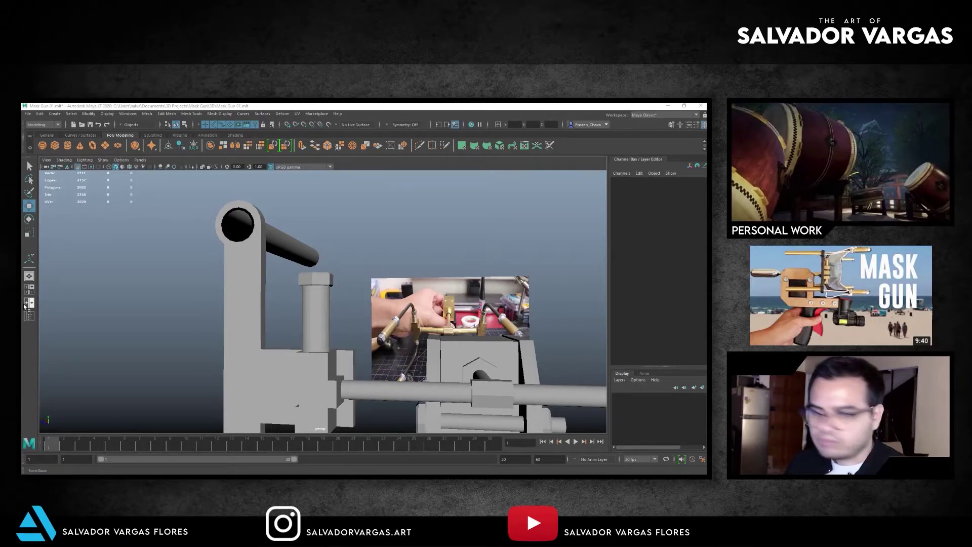
Lower the vertical cap cylinder slightly onto the front tube using the side view.
{"action": "left_click", "coordinate": [303, 295]}
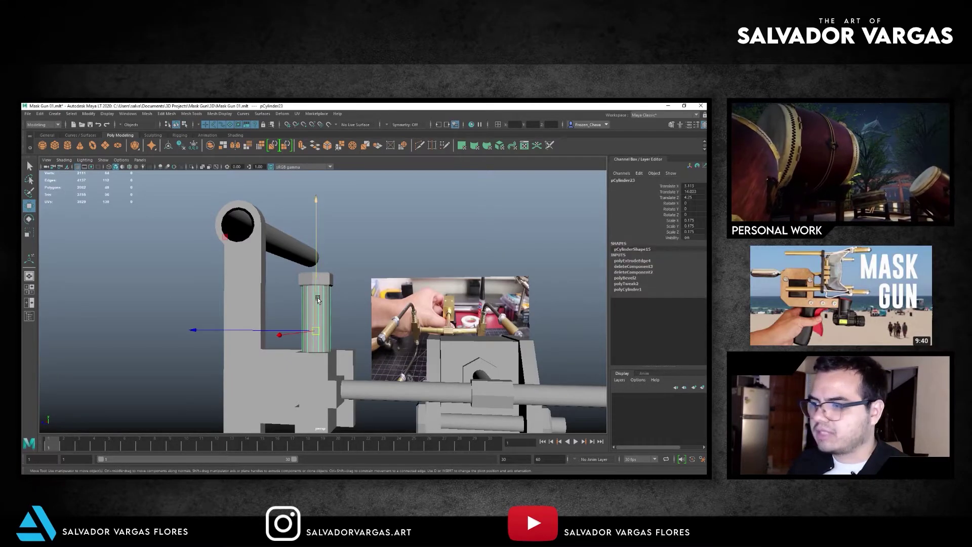
{"action": "left_click_drag", "start_coordinate": [360, 255], "coordinate": [315, 270], "text": "alt"}
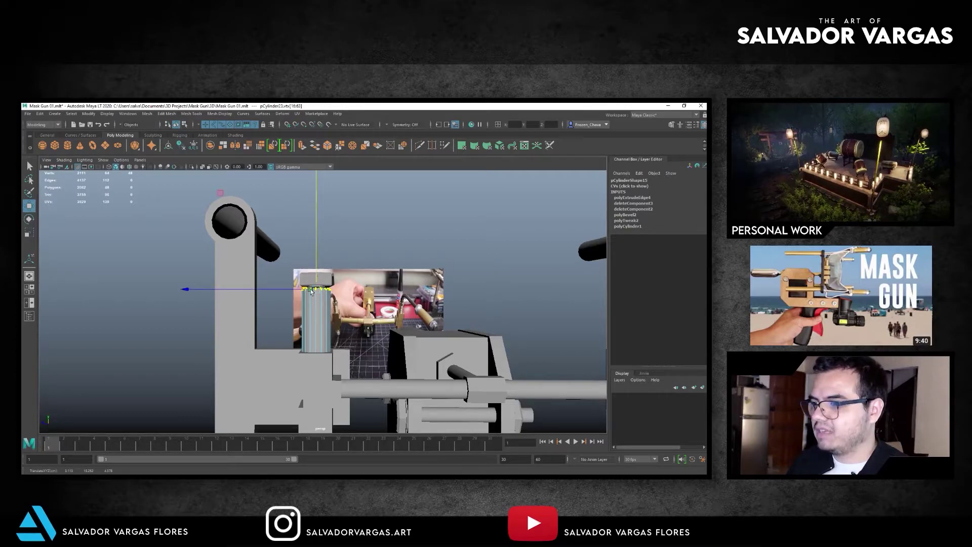
{"action": "left_click", "coordinate": [316, 278]}
{"action": "mouse_move", "coordinate": [325, 279]}
{"action": "left_mouse_down"}
{"action": "mouse_move", "coordinate": [341, 277]}
{"action": "mouse_move", "coordinate": [321, 306]}
{"action": "left_mouse_up"}
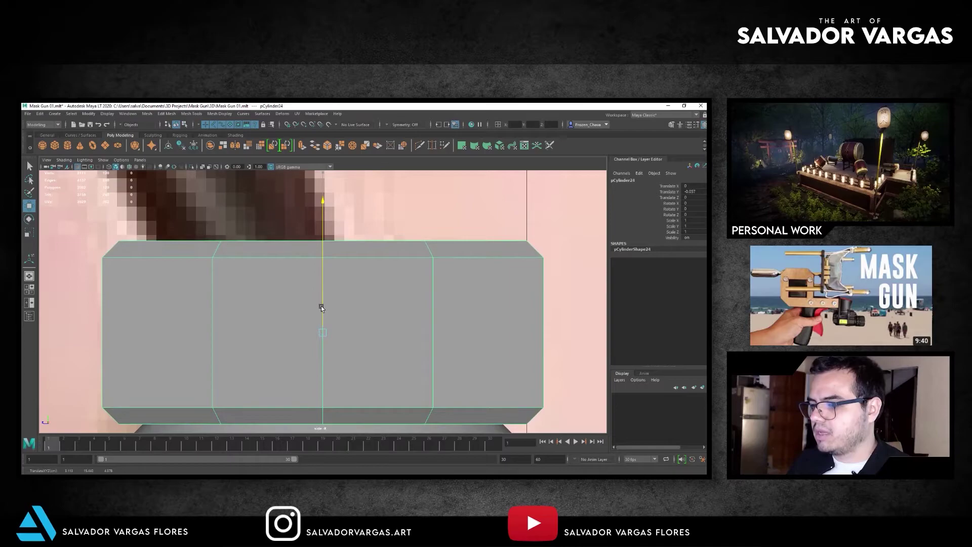
{"action": "key", "text": "space"}
{"action": "left_click", "coordinate": [321, 291]}
{"action": "mouse_move", "coordinate": [344, 278]}
{"action": "left_mouse_down", "text": "alt"}
{"action": "mouse_move", "coordinate": [80, 260]}
{"action": "mouse_move", "coordinate": [269, 259]}
{"action": "left_mouse_up", "text": "alt"}
Freeze the cap cylinder's transformations, then isolate the tall hollow tube below it.
{"action": "left_click", "coordinate": [80, 260]}
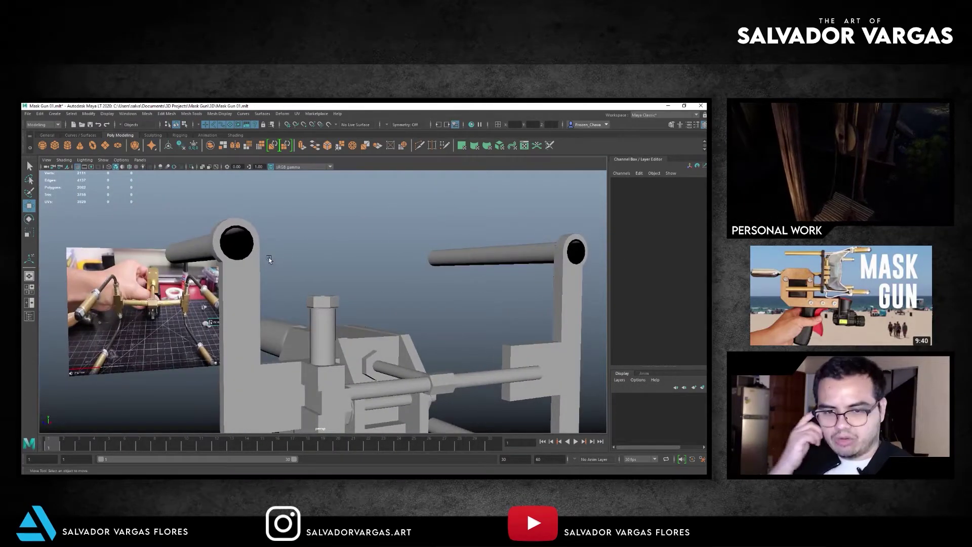
{"action": "mouse_move", "coordinate": [322, 247]}
{"action": "left_mouse_down", "text": "alt"}
{"action": "mouse_move", "coordinate": [307, 193]}
{"action": "mouse_move", "coordinate": [230, 160]}
{"action": "left_mouse_up", "text": "alt"}
{"action": "left_click", "coordinate": [325, 239]}
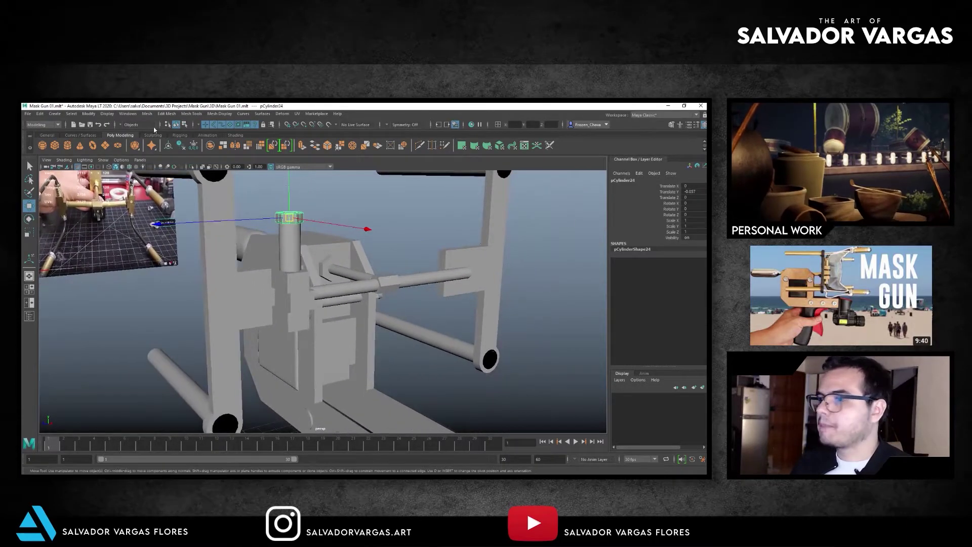
{"action": "left_click", "coordinate": [103, 160]}
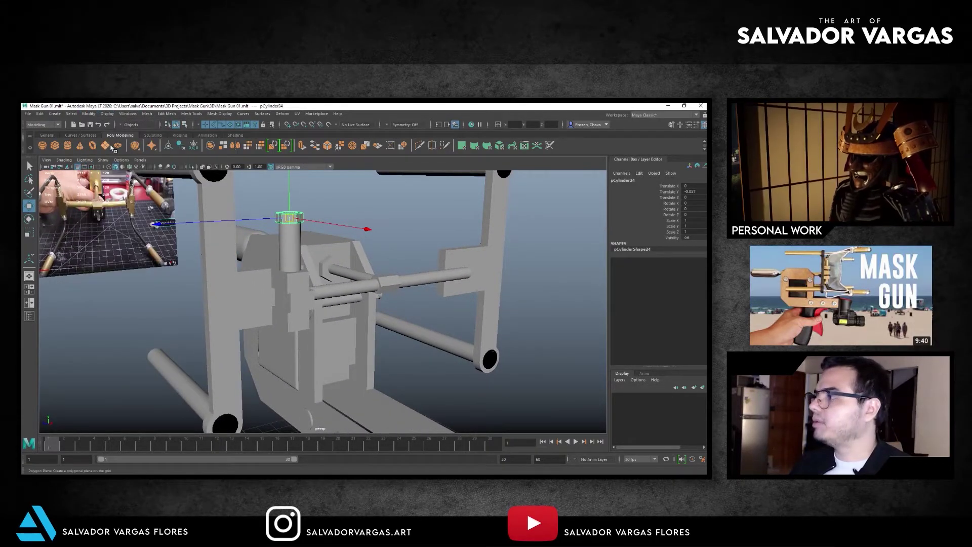
{"action": "left_click", "coordinate": [95, 116]}
{"action": "left_click", "coordinate": [117, 146]}
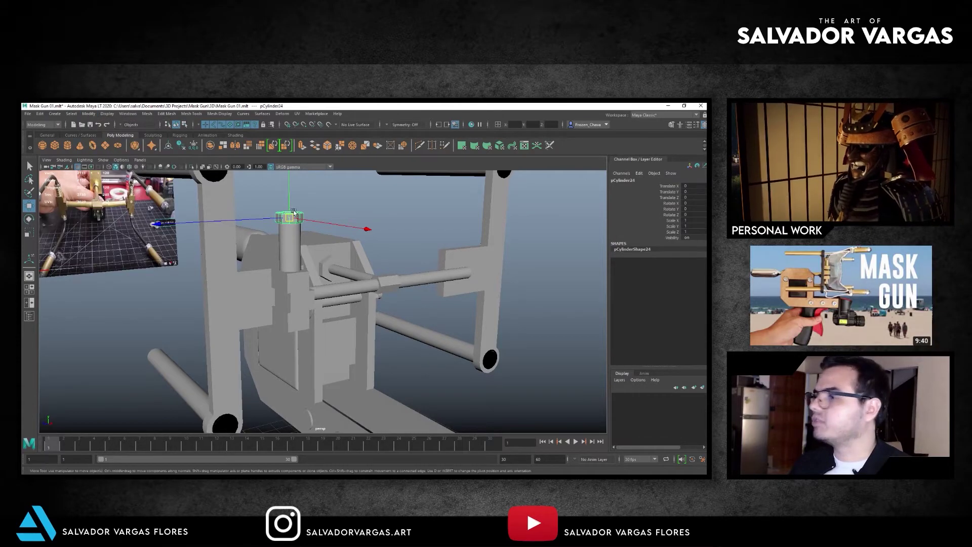
{"action": "left_click", "coordinate": [291, 236]}
{"action": "left_click", "coordinate": [192, 167]}
Delete the hollow tube's history and freeze its transformations.
{"action": "key", "text": "f"}
{"action": "mouse_move", "coordinate": [257, 235]}
{"action": "left_mouse_down", "text": "alt"}
{"action": "mouse_move", "coordinate": [270, 169]}
{"action": "mouse_move", "coordinate": [254, 218]}
{"action": "mouse_move", "coordinate": [219, 240]}
{"action": "left_mouse_up", "text": "alt"}
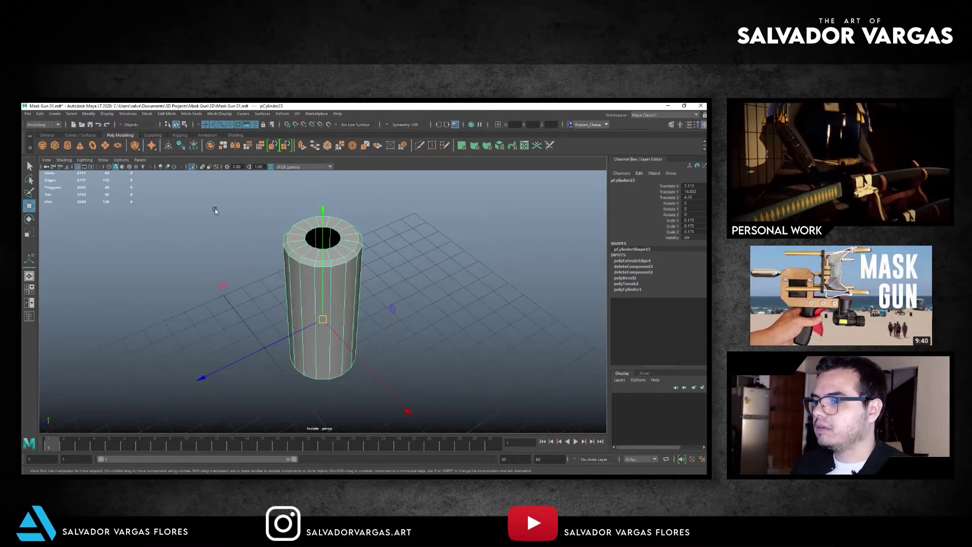
{"action": "left_click", "coordinate": [40, 113]}
{"action": "left_click", "coordinate": [184, 200]}
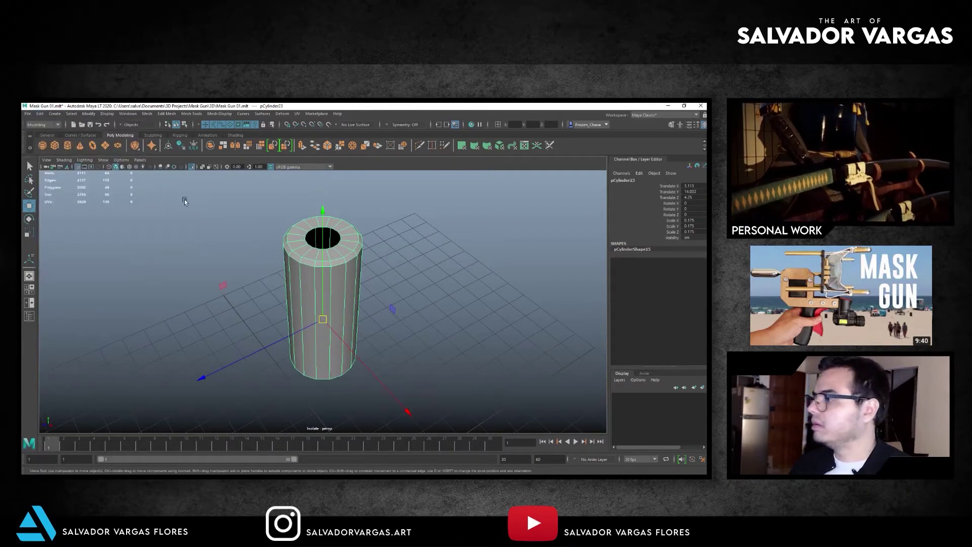
{"action": "left_click", "coordinate": [88, 114]}
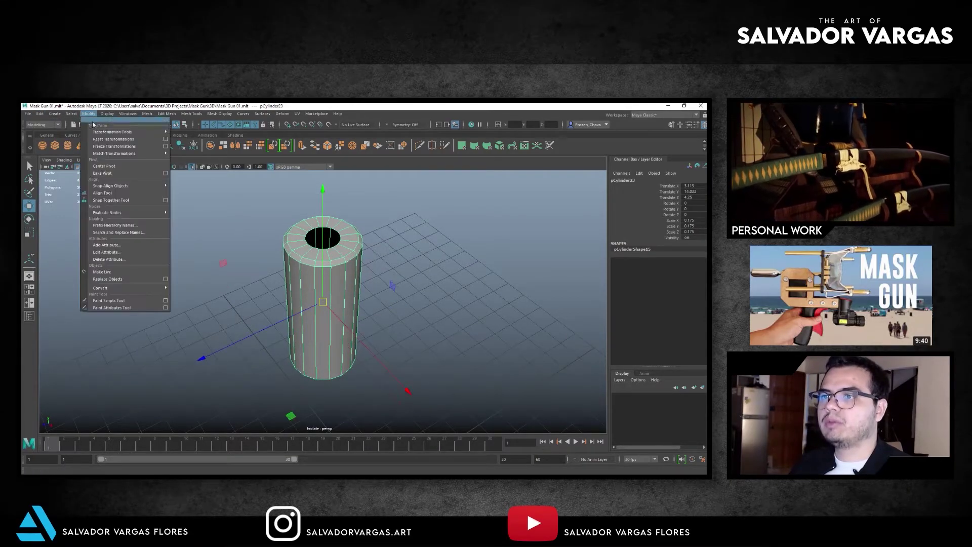
{"action": "left_click", "coordinate": [114, 146]}
{"action": "key", "text": "f"}
Move the tube copy below the block, flip it 180° in Z, and show the full scene.
{"action": "left_click_drag", "start_coordinate": [321, 220], "coordinate": [257, 294]}
{"action": "key", "text": "f"}
{"action": "key", "text": "e"}
{"action": "mouse_move", "coordinate": [393, 231]}
{"action": "left_mouse_down"}
{"action": "mouse_move", "coordinate": [408, 280]}
{"action": "mouse_move", "coordinate": [406, 323]}
{"action": "left_mouse_up"}
{"action": "key", "text": "w"}
{"action": "key", "text": "ctrl+1"}
{"action": "mouse_move", "coordinate": [394, 283]}
{"action": "left_mouse_down", "text": "alt"}
{"action": "mouse_move", "coordinate": [288, 273]}
{"action": "mouse_move", "coordinate": [321, 279]}
{"action": "left_mouse_up", "text": "alt"}
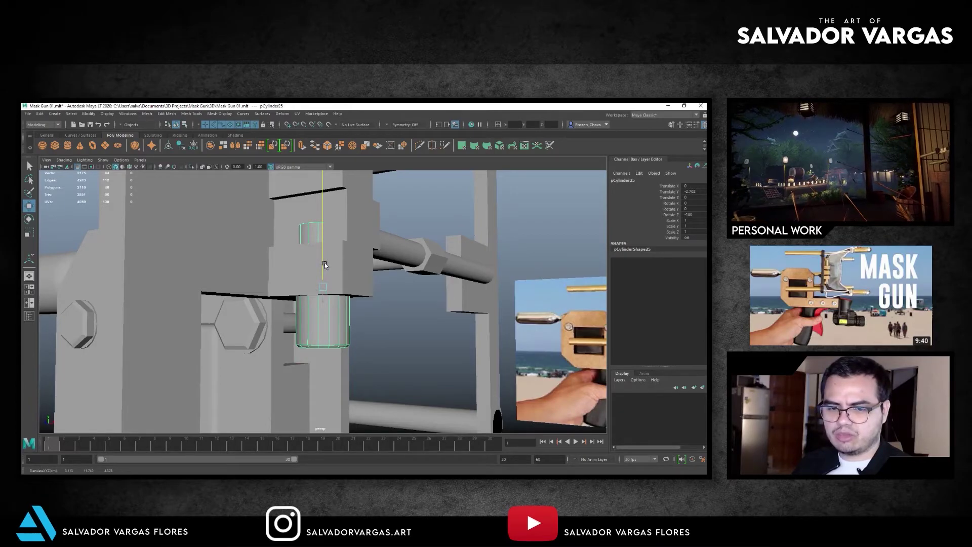
Pull the lower tube's bottom-ring vertices down to the block's base.
{"action": "left_click_drag", "start_coordinate": [325, 265], "coordinate": [325, 288], "text": "alt"}
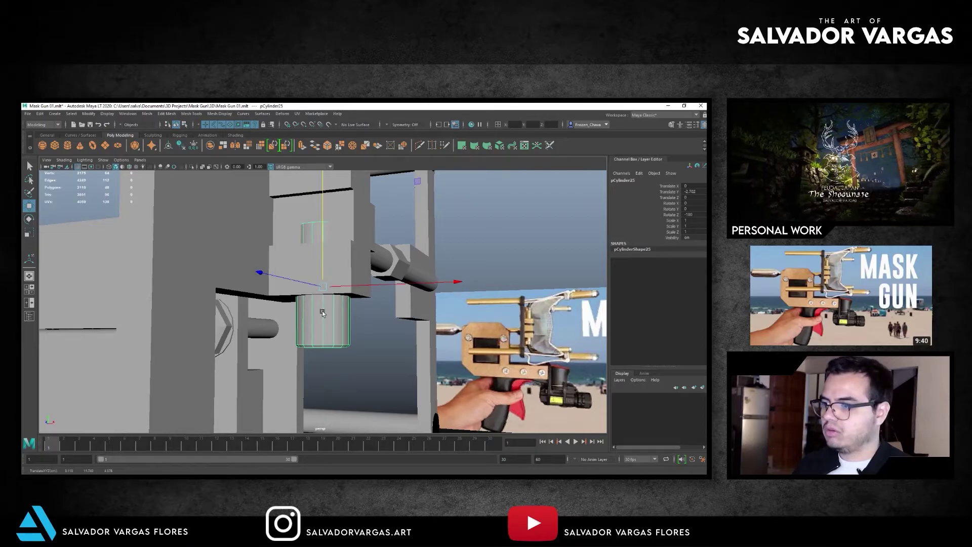
{"action": "key", "text": "F9"}
{"action": "mouse_move", "coordinate": [322, 210]}
{"action": "left_mouse_down"}
{"action": "mouse_move", "coordinate": [323, 294]}
{"action": "mouse_move", "coordinate": [323, 278]}
{"action": "left_mouse_up"}
{"action": "left_click", "coordinate": [478, 260]}
{"action": "mouse_move", "coordinate": [478, 260]}
{"action": "left_mouse_down", "text": "alt"}
{"action": "mouse_move", "coordinate": [221, 275]}
{"action": "mouse_move", "coordinate": [344, 221]}
{"action": "mouse_move", "coordinate": [321, 249]}
{"action": "left_mouse_up", "text": "alt"}
Flip the hex nut 180° in Z and raise it snugly beneath the lower tube.
{"action": "left_click", "coordinate": [324, 221]}
{"action": "key", "text": "f"}
{"action": "key", "text": "e"}
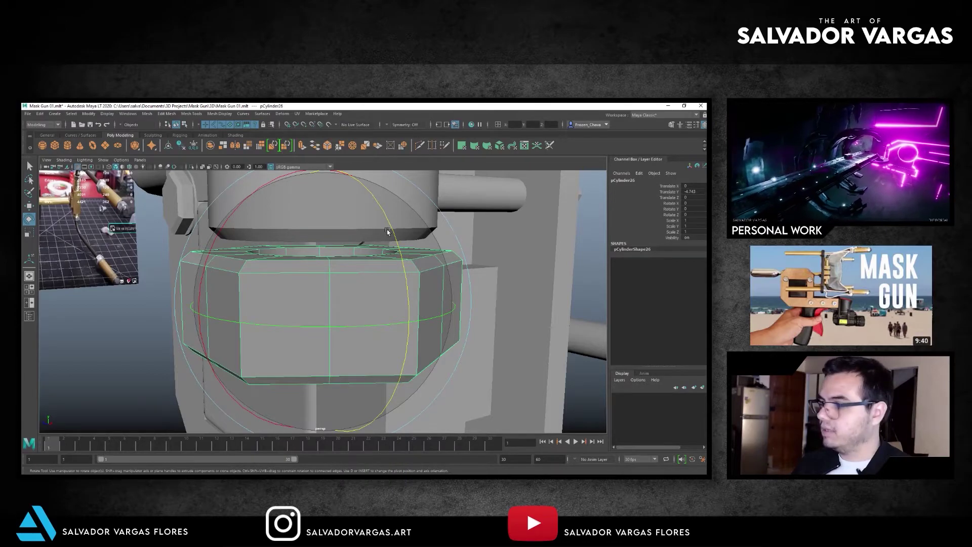
{"action": "left_click_drag", "start_coordinate": [387, 231], "coordinate": [388, 314]}
{"action": "key", "text": "w"}
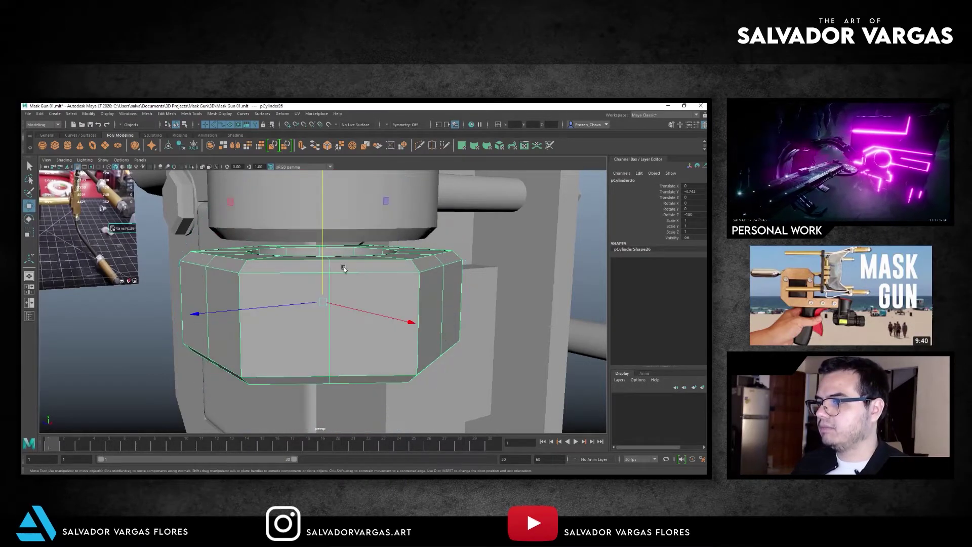
{"action": "left_click_drag", "start_coordinate": [322, 268], "coordinate": [323, 249]}
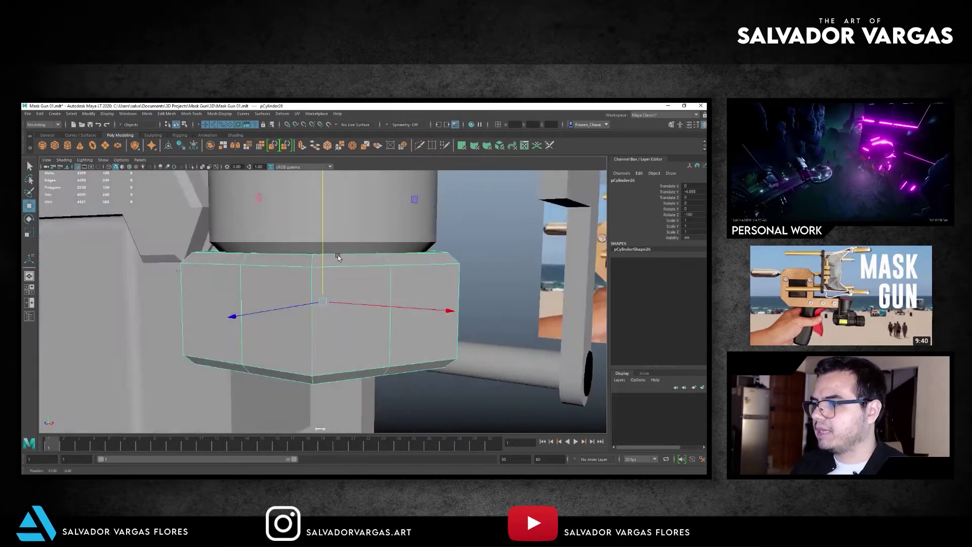
{"action": "right_click_drag", "start_coordinate": [323, 249], "coordinate": [259, 213], "text": "alt"}
{"action": "left_click_drag", "start_coordinate": [260, 212], "coordinate": [315, 233], "text": "alt"}
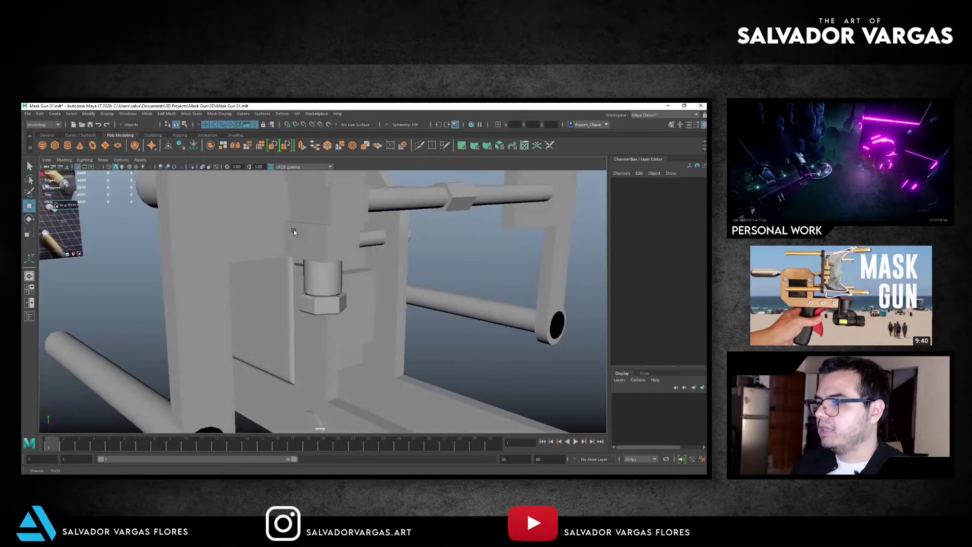
{"action": "right_click_drag", "start_coordinate": [315, 232], "coordinate": [213, 226], "text": "alt"}
{"action": "mouse_move", "coordinate": [306, 251]}
{"action": "left_mouse_down", "text": "alt"}
{"action": "mouse_move", "coordinate": [300, 242]}
{"action": "mouse_move", "coordinate": [202, 388]}
{"action": "mouse_move", "coordinate": [455, 175]}
{"action": "left_mouse_up", "text": "alt"}
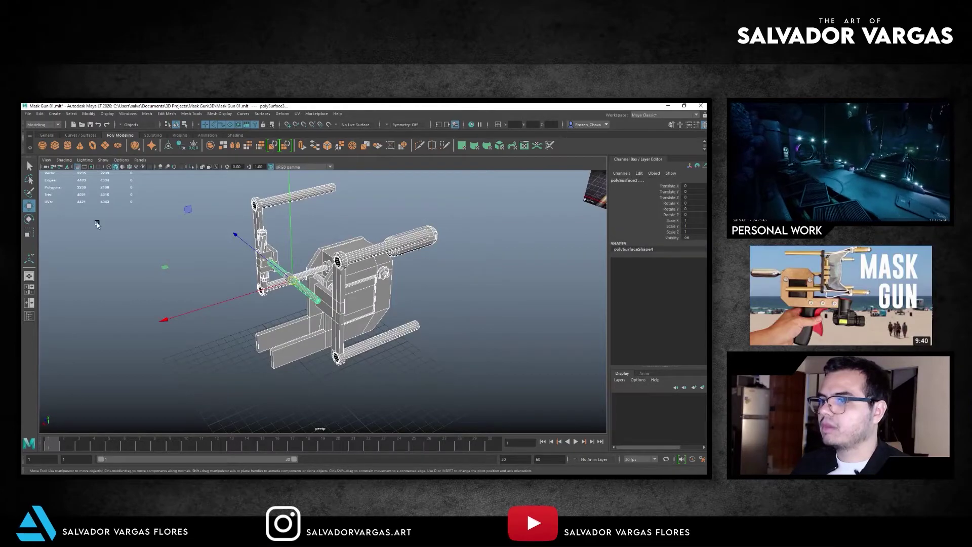
{"action": "left_click", "coordinate": [39, 113]}
{"action": "left_click", "coordinate": [88, 113]}
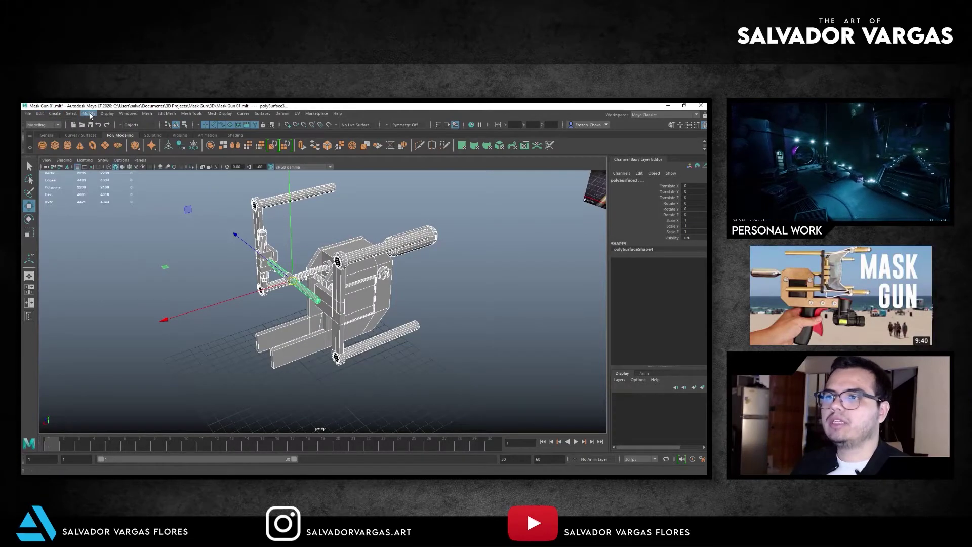
{"action": "left_click", "coordinate": [116, 173]}
{"action": "left_click", "coordinate": [28, 114]}
{"action": "left_click", "coordinate": [39, 143]}
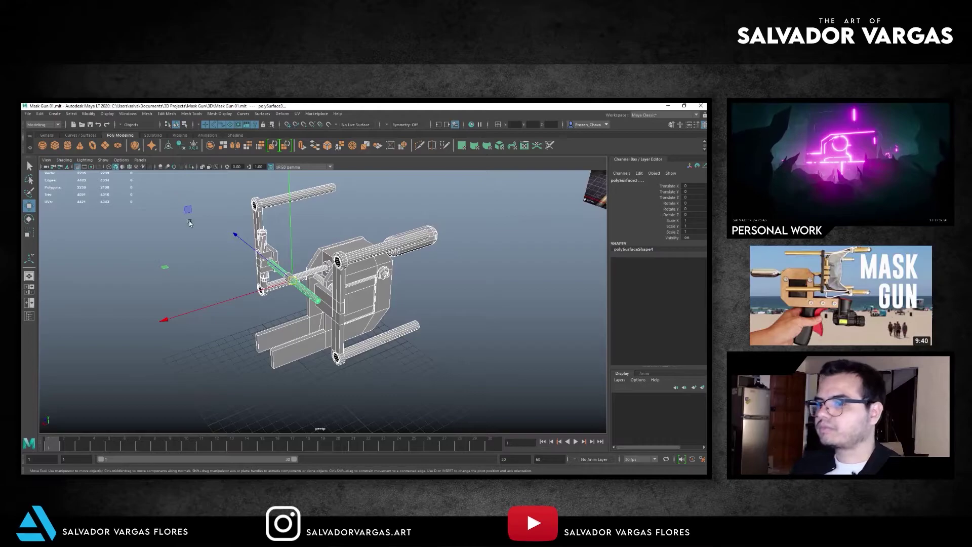
{"action": "mouse_move", "coordinate": [249, 257]}
{"action": "left_mouse_down", "text": "alt"}
{"action": "mouse_move", "coordinate": [327, 262]}
{"action": "mouse_move", "coordinate": [324, 236]}
{"action": "mouse_move", "coordinate": [349, 259]}
{"action": "mouse_move", "coordinate": [301, 257]}
{"action": "mouse_move", "coordinate": [268, 305]}
{"action": "left_mouse_up", "text": "alt"}
{"action": "scroll", "coordinate": [324, 236], "scroll_direction": "up", "scroll_amount": 3}
{"action": "left_click", "coordinate": [334, 266]}
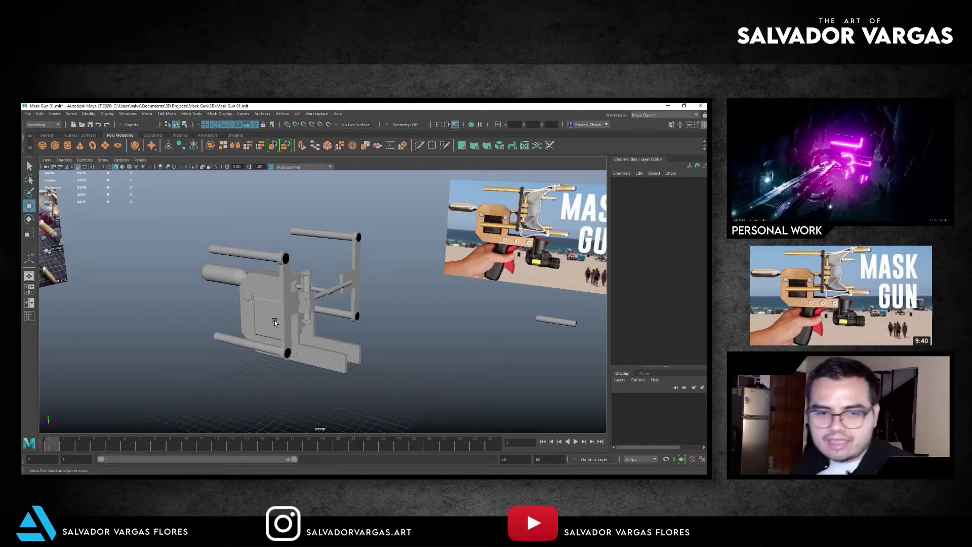
{"action": "mouse_move", "coordinate": [310, 293]}
{"action": "left_mouse_down", "text": "alt"}
{"action": "mouse_move", "coordinate": [375, 260]}
{"action": "mouse_move", "coordinate": [248, 266]}
{"action": "left_mouse_up", "text": "alt"}
{"action": "left_click", "coordinate": [272, 272]}
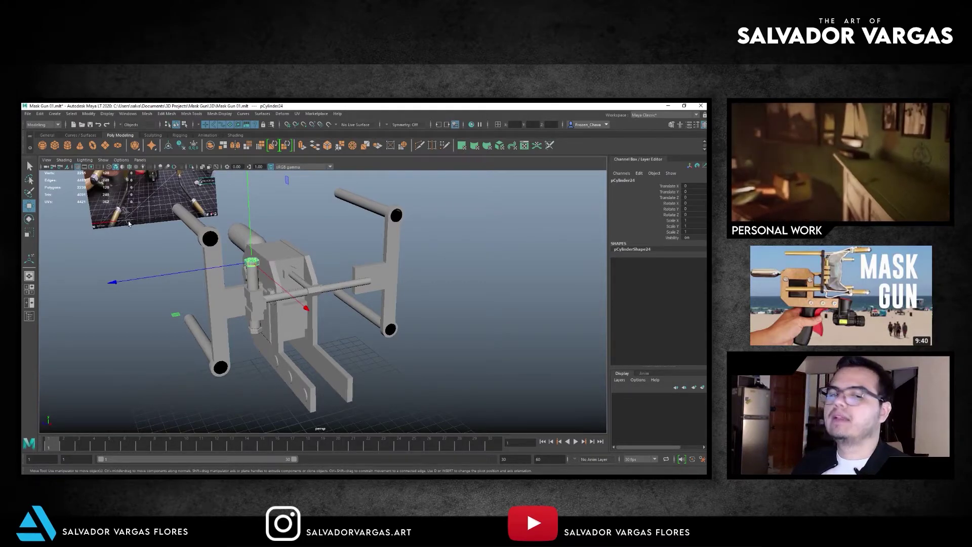
Create a polygon cylinder with 20 axis subdivisions and lay it horizontal (rotate Z -90).
{"action": "left_click", "coordinate": [70, 150]}
{"action": "mouse_move", "coordinate": [336, 245]}
{"action": "left_mouse_down", "text": "alt"}
{"action": "mouse_move", "coordinate": [244, 233]}
{"action": "mouse_move", "coordinate": [323, 316]}
{"action": "left_mouse_up", "text": "alt"}
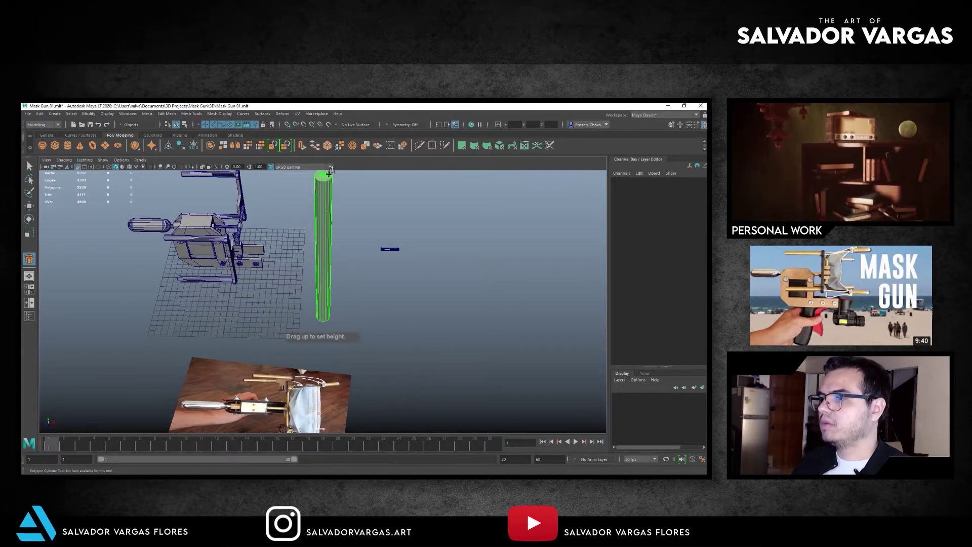
{"action": "left_click_drag", "start_coordinate": [331, 172], "coordinate": [275, 275], "text": "alt"}
{"action": "left_click", "coordinate": [673, 279]}
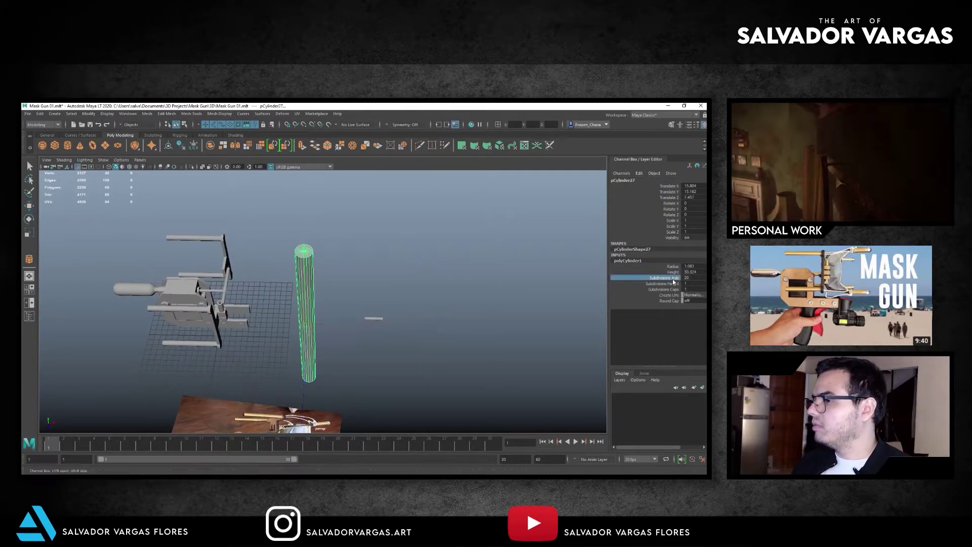
{"action": "middle_click_drag", "start_coordinate": [518, 286], "coordinate": [518, 290]}
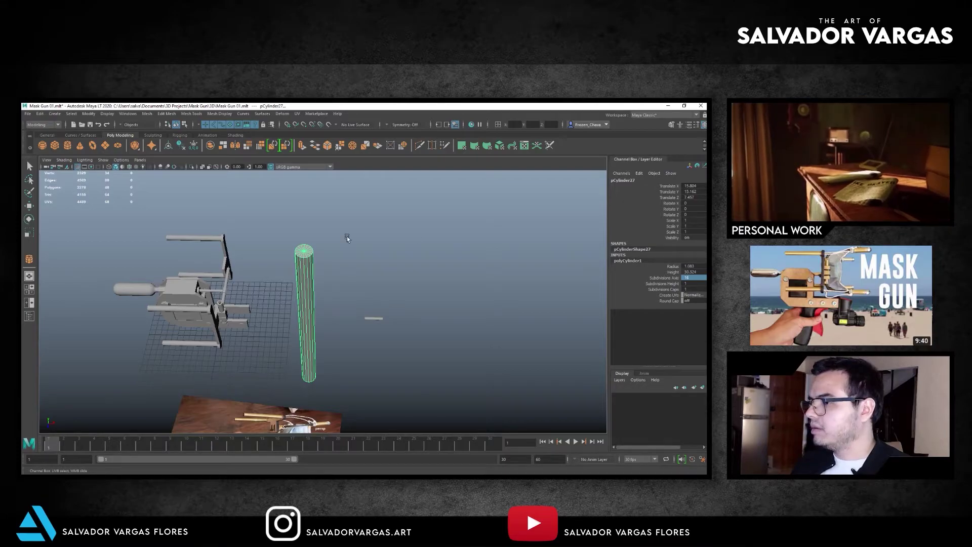
{"action": "key", "text": "e"}
{"action": "mouse_move", "coordinate": [356, 240]}
{"action": "left_mouse_down"}
{"action": "mouse_move", "coordinate": [396, 257]}
{"action": "mouse_move", "coordinate": [390, 245]}
{"action": "mouse_move", "coordinate": [447, 252]}
{"action": "mouse_move", "coordinate": [320, 287]}
{"action": "left_mouse_up"}
In front view, move the cylinder into line with the reference photo's lower rod.
{"action": "key", "text": "f"}
{"action": "key", "text": "w"}
{"action": "key", "text": "space"}
{"action": "key", "text": "r"}
{"action": "scroll", "coordinate": [466, 265], "scroll_direction": "down", "scroll_amount": 2}
{"action": "key", "text": "w"}
{"action": "mouse_move", "coordinate": [478, 271]}
{"action": "left_mouse_down"}
{"action": "mouse_move", "coordinate": [376, 234]}
{"action": "mouse_move", "coordinate": [383, 229]}
{"action": "mouse_move", "coordinate": [397, 364]}
{"action": "left_mouse_up"}
Scale the rod down to about 0.2, nudge it into place and check it in perspective.
{"action": "key", "text": "r"}
{"action": "key", "text": "w"}
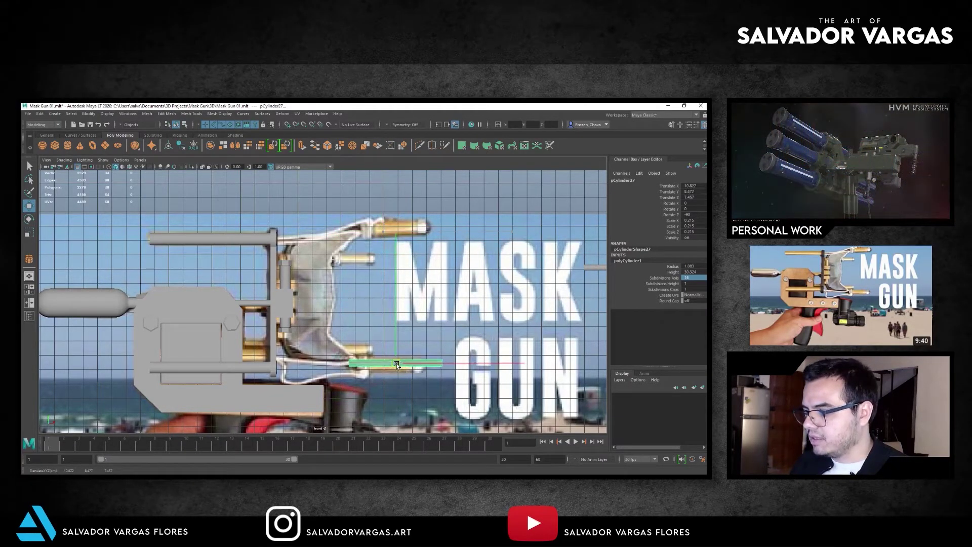
{"action": "key", "text": "r"}
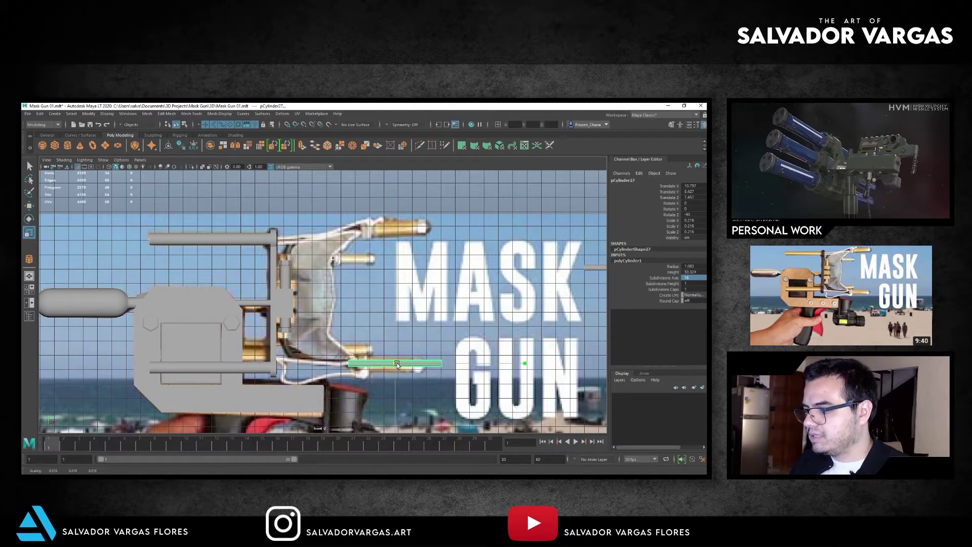
{"action": "key", "text": "space"}
{"action": "key", "text": "w"}
{"action": "mouse_move", "coordinate": [397, 363]}
{"action": "left_mouse_down", "text": "alt"}
{"action": "mouse_move", "coordinate": [389, 289]}
{"action": "mouse_move", "coordinate": [345, 274]}
{"action": "mouse_move", "coordinate": [355, 271]}
{"action": "mouse_move", "coordinate": [340, 293]}
{"action": "mouse_move", "coordinate": [283, 303]}
{"action": "mouse_move", "coordinate": [326, 328]}
{"action": "left_mouse_up", "text": "alt"}
{"action": "key", "text": "F9"}
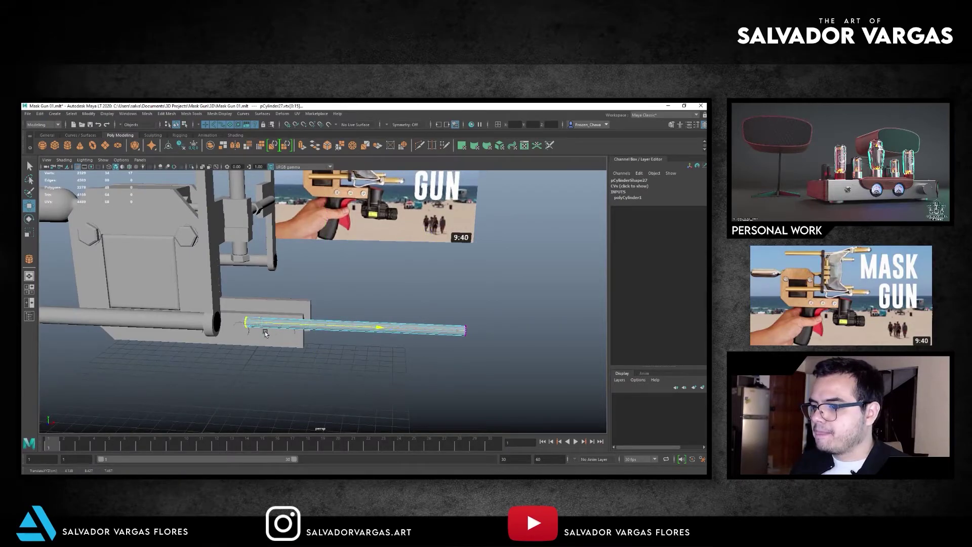
{"action": "key", "text": "F8"}
Start Insert Edge Loop on the rod, then cancel it and reposition the rod.
{"action": "left_click", "coordinate": [192, 113]}
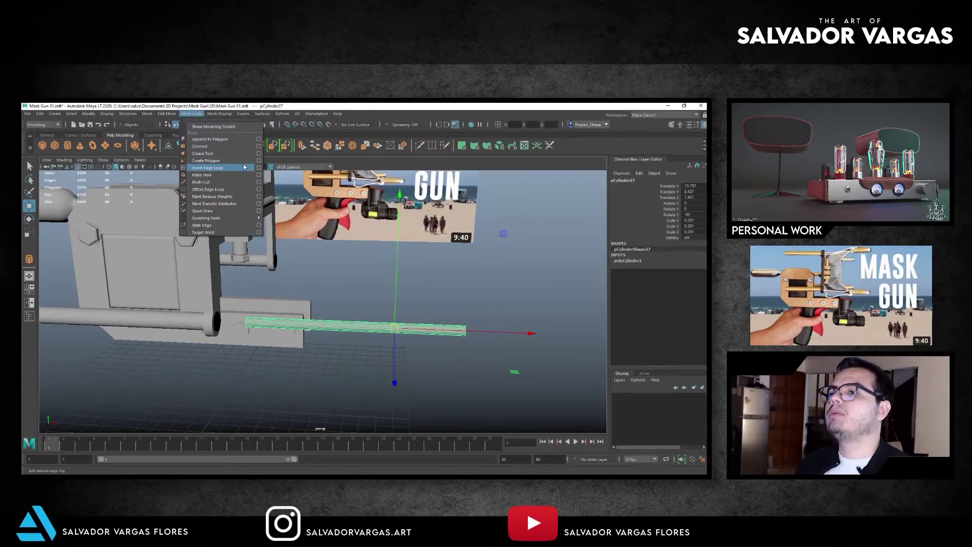
{"action": "left_click", "coordinate": [258, 168]}
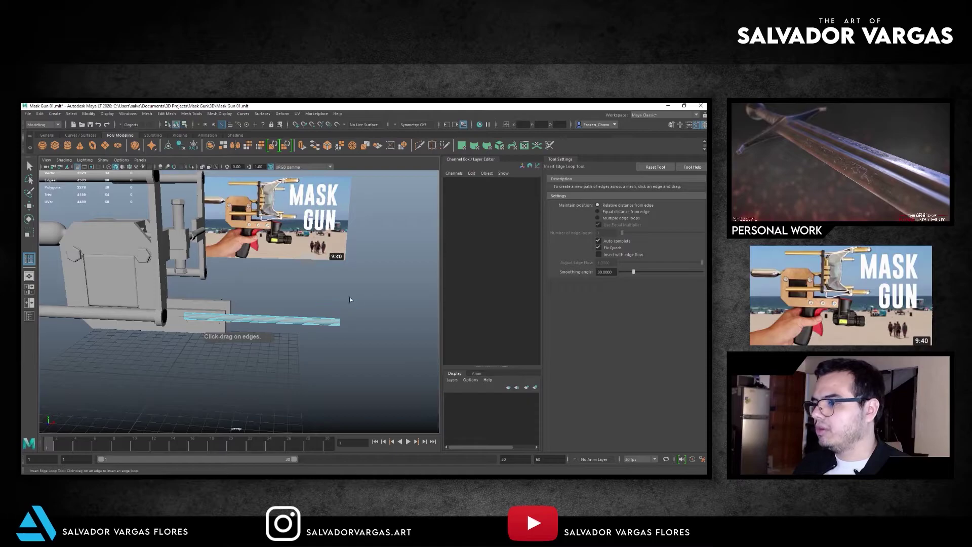
{"action": "right_click_drag", "start_coordinate": [348, 300], "coordinate": [360, 298]}
{"action": "key", "text": "w"}
{"action": "left_click", "coordinate": [696, 125]}
{"action": "left_click", "coordinate": [645, 262]}
{"action": "left_click", "coordinate": [672, 277]}
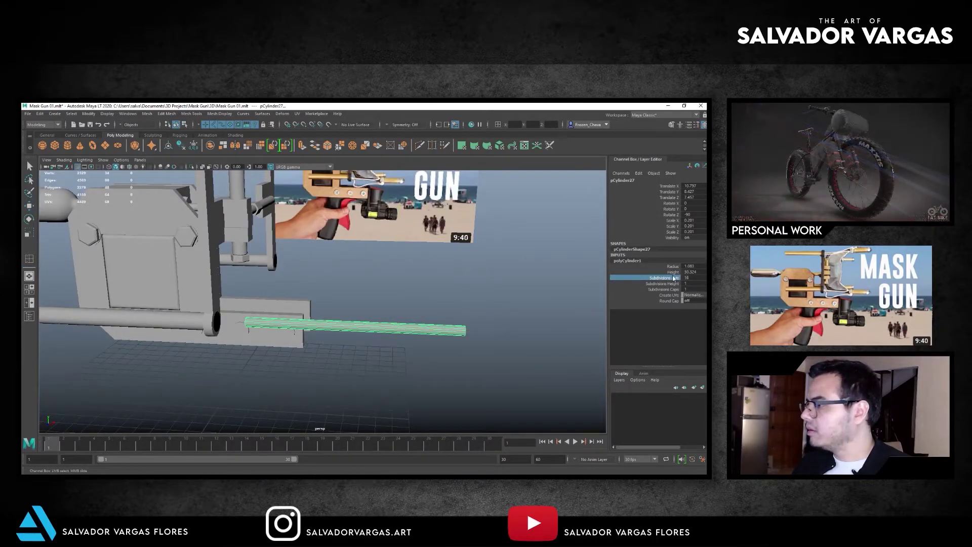
{"action": "key", "text": "w"}
{"action": "mouse_move", "coordinate": [386, 331]}
{"action": "left_mouse_down", "text": "alt"}
{"action": "mouse_move", "coordinate": [324, 316]}
{"action": "mouse_move", "coordinate": [373, 282]}
{"action": "mouse_move", "coordinate": [325, 282]}
{"action": "mouse_move", "coordinate": [310, 247]}
{"action": "left_mouse_up", "text": "alt"}
{"action": "left_click", "coordinate": [310, 246]}
{"action": "key", "text": "ctrl+z"}
{"action": "key", "text": "ctrl+z"}
{"action": "key", "text": "ctrl+z"}
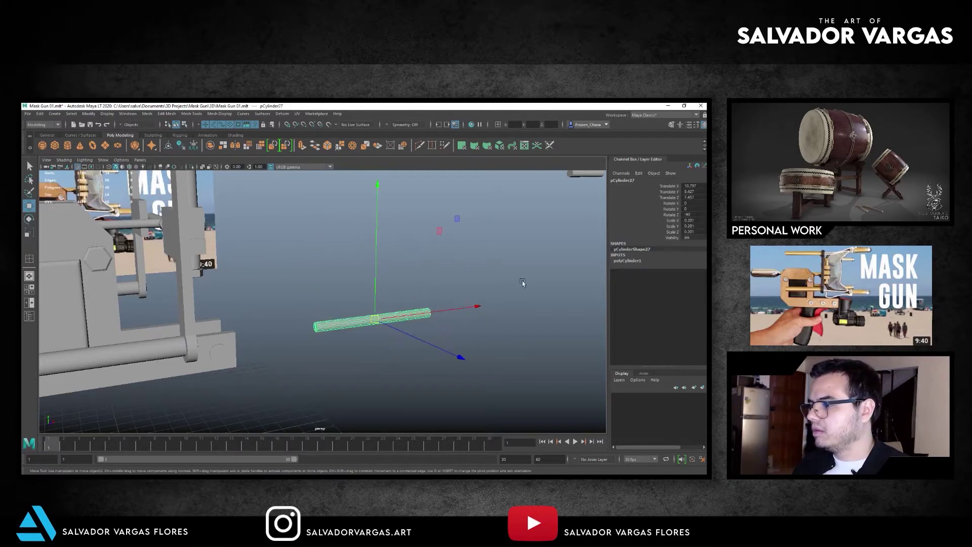
Set the rod's Subdivisions Height from 10 to 11.
{"action": "left_click", "coordinate": [630, 261]}
{"action": "left_click", "coordinate": [664, 283]}
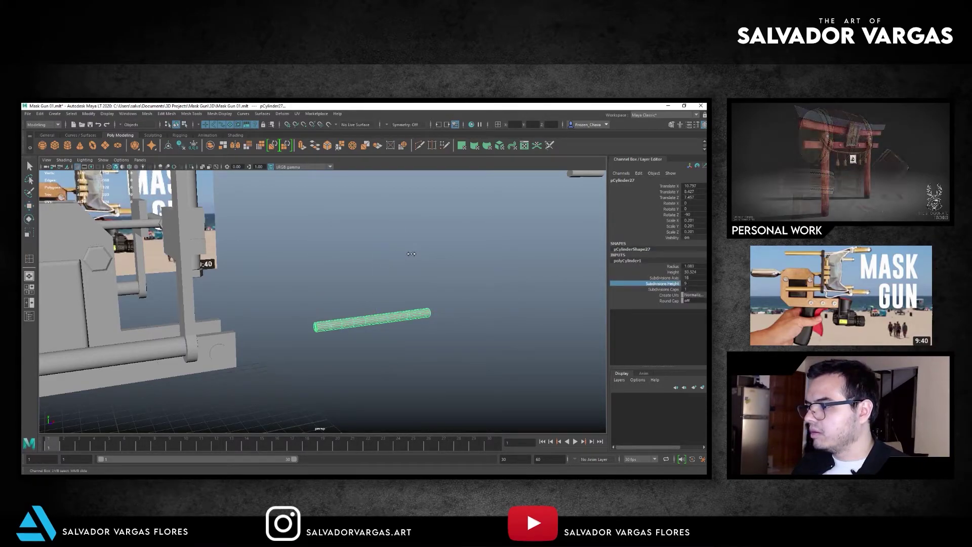
{"action": "left_click_drag", "start_coordinate": [404, 253], "coordinate": [363, 251], "text": "alt"}
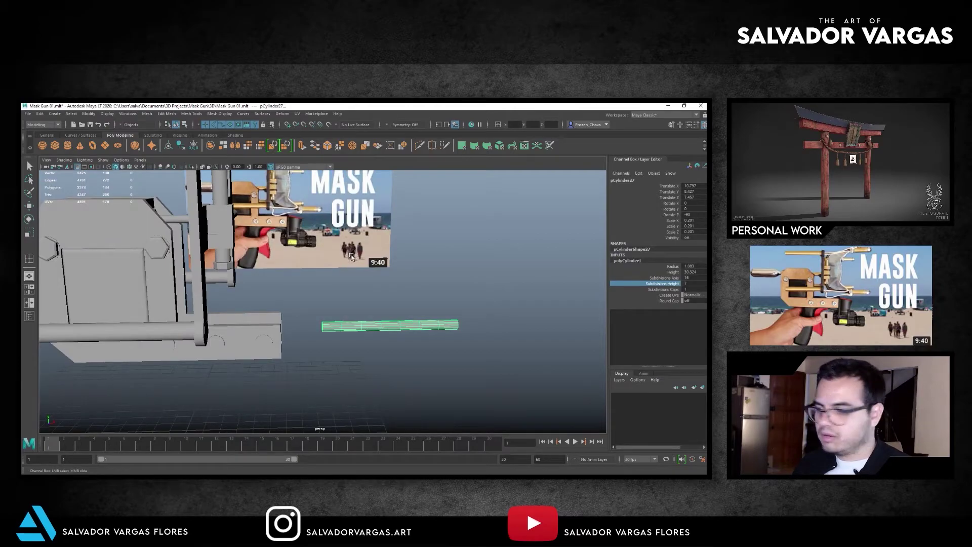
{"action": "middle_click_drag", "start_coordinate": [360, 268], "coordinate": [365, 280]}
Scale the rod to nearly twice its length toward the gun block.
{"action": "key", "text": "r"}
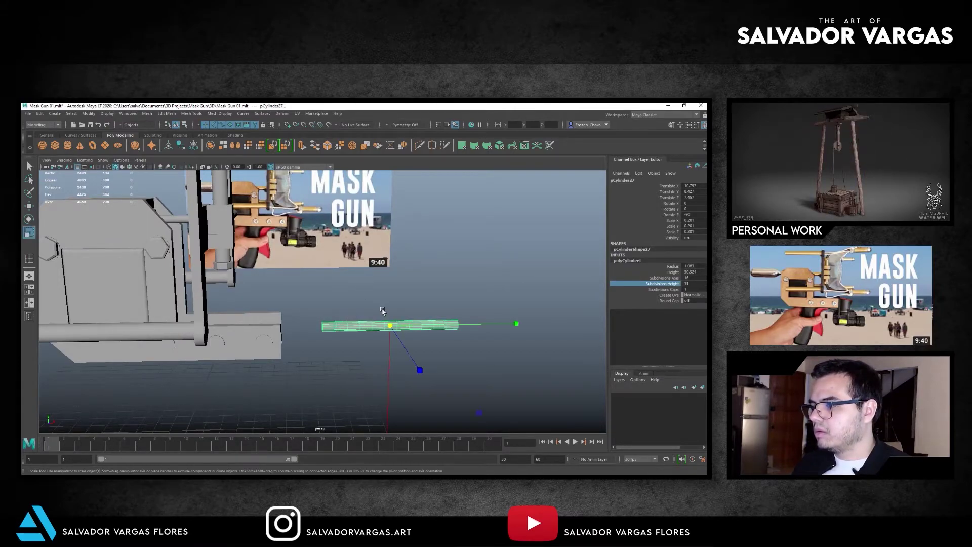
{"action": "left_click_drag", "start_coordinate": [509, 318], "coordinate": [552, 325]}
{"action": "middle_click_drag", "start_coordinate": [404, 291], "coordinate": [369, 278], "text": "alt"}
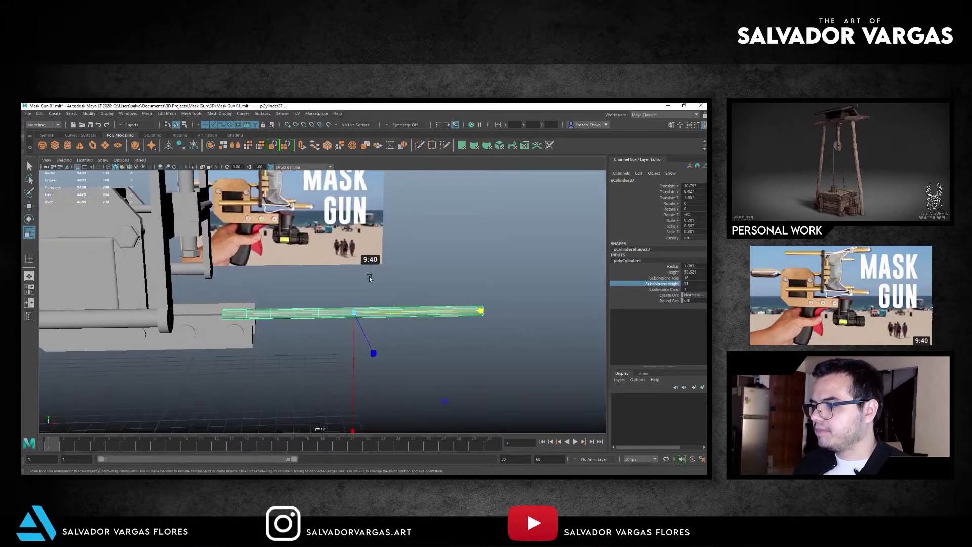
{"action": "left_click_drag", "start_coordinate": [481, 314], "coordinate": [448, 308]}
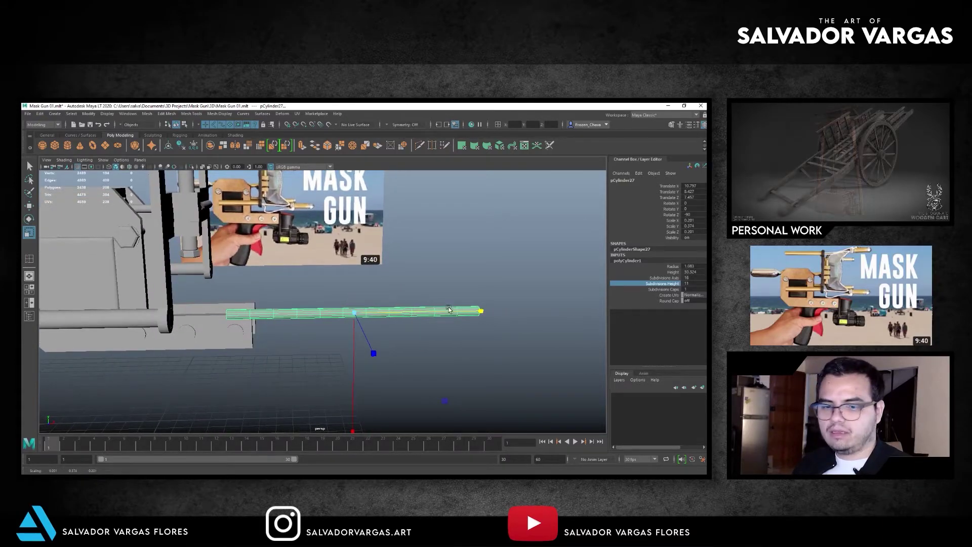
{"action": "left_click_drag", "start_coordinate": [481, 313], "coordinate": [483, 312]}
{"action": "key", "text": "w"}
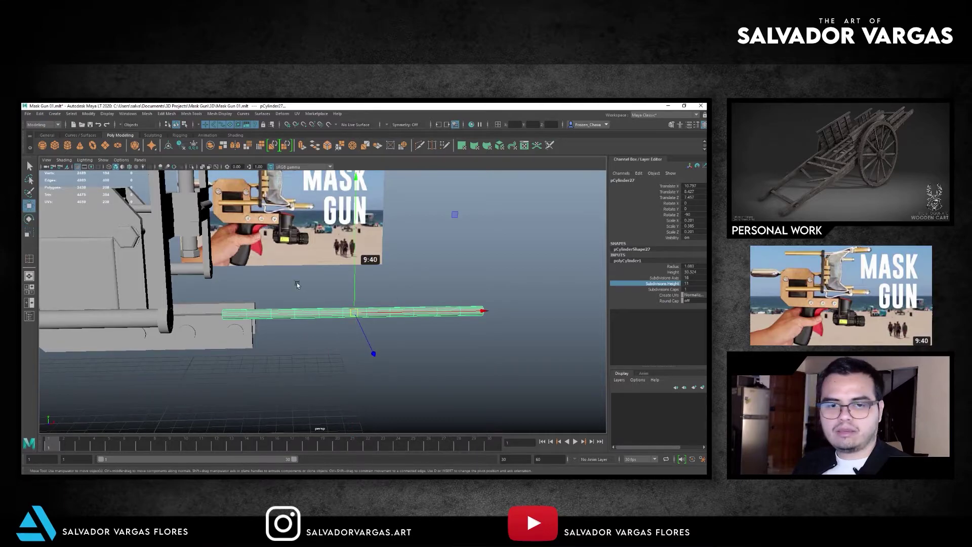
{"action": "middle_click_drag", "start_coordinate": [297, 284], "coordinate": [330, 297], "text": "alt"}
{"action": "left_click", "coordinate": [356, 313]}
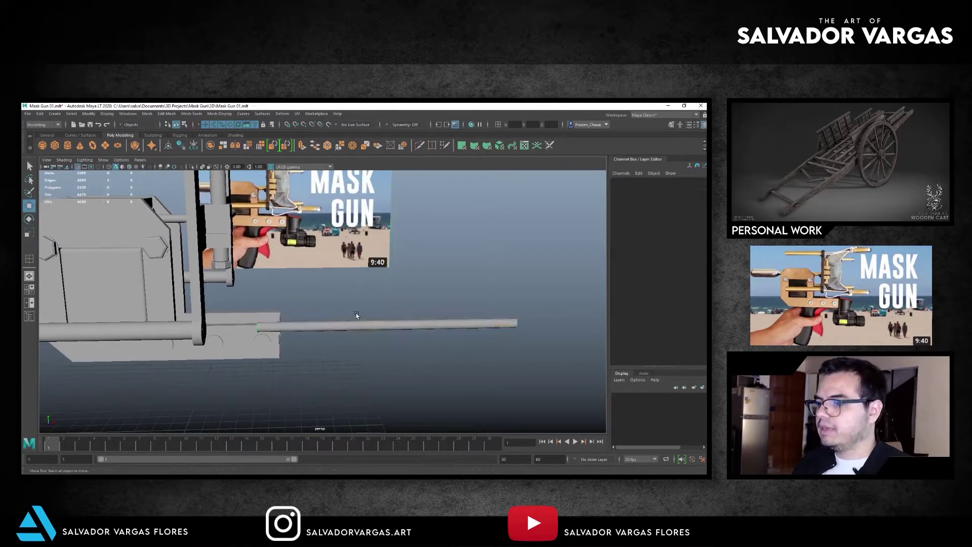
Add a nonlinear Bend deformer to the pipe and bend it into an arc.
{"action": "left_click", "coordinate": [280, 114]}
{"action": "left_click", "coordinate": [388, 161]}
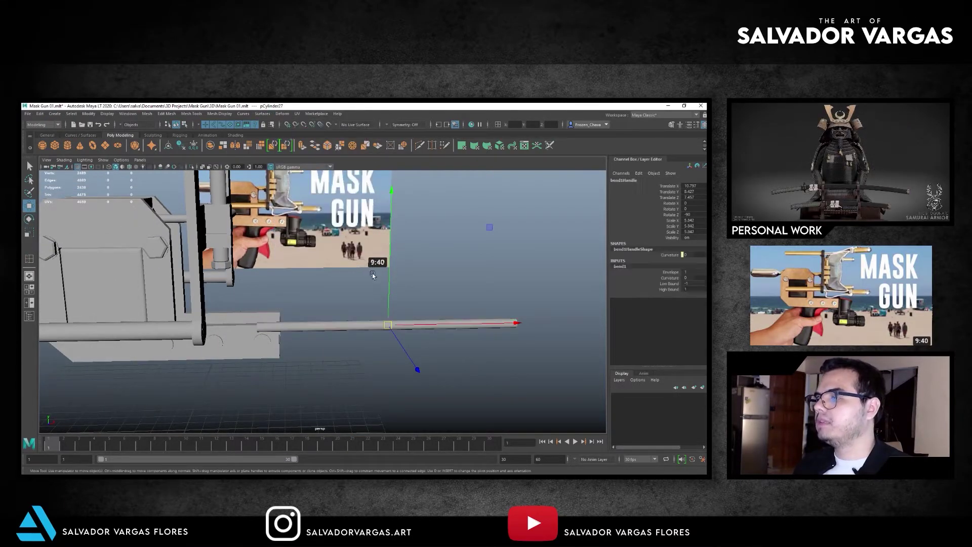
{"action": "left_click_drag", "start_coordinate": [330, 215], "coordinate": [385, 206]}
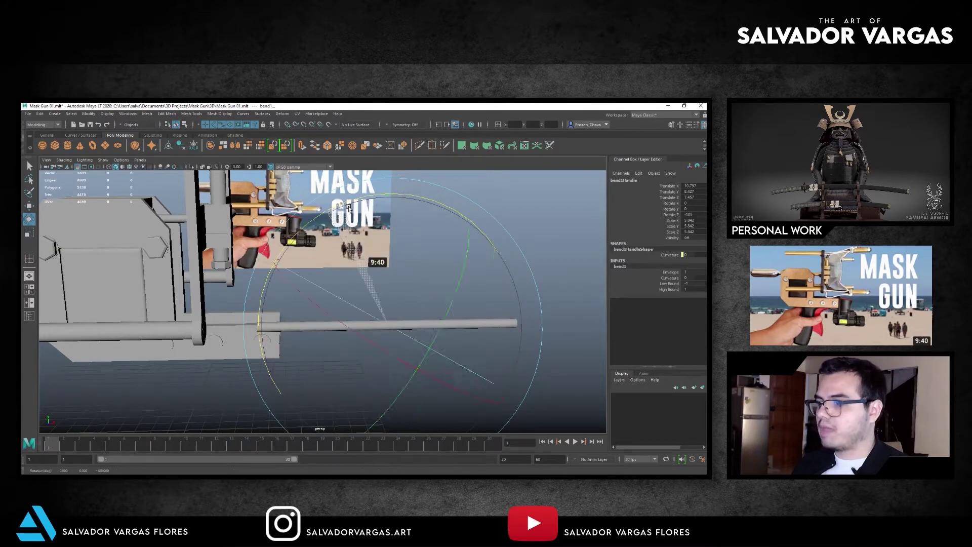
{"action": "key", "text": "ctrl+z"}
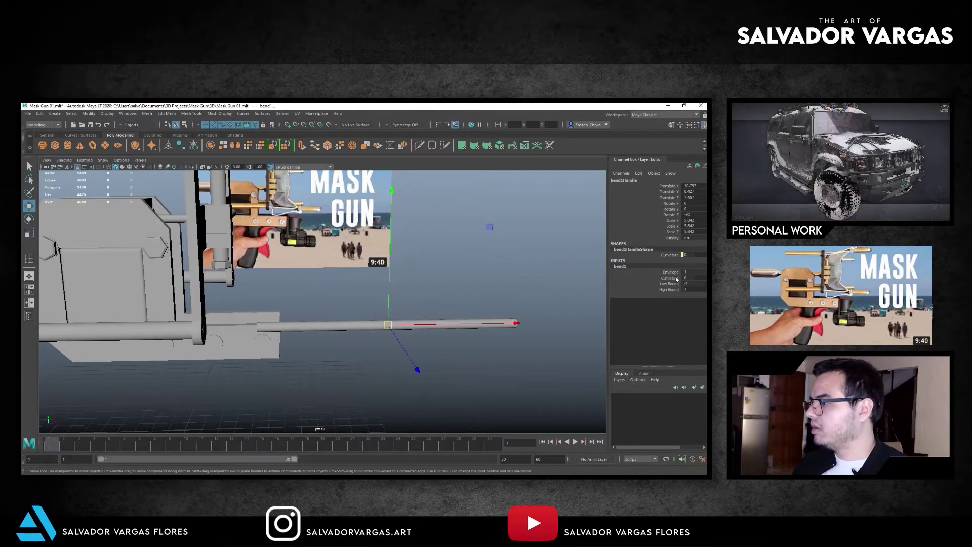
{"action": "left_click", "coordinate": [669, 278]}
{"action": "middle_click_drag", "start_coordinate": [364, 251], "coordinate": [315, 269]}
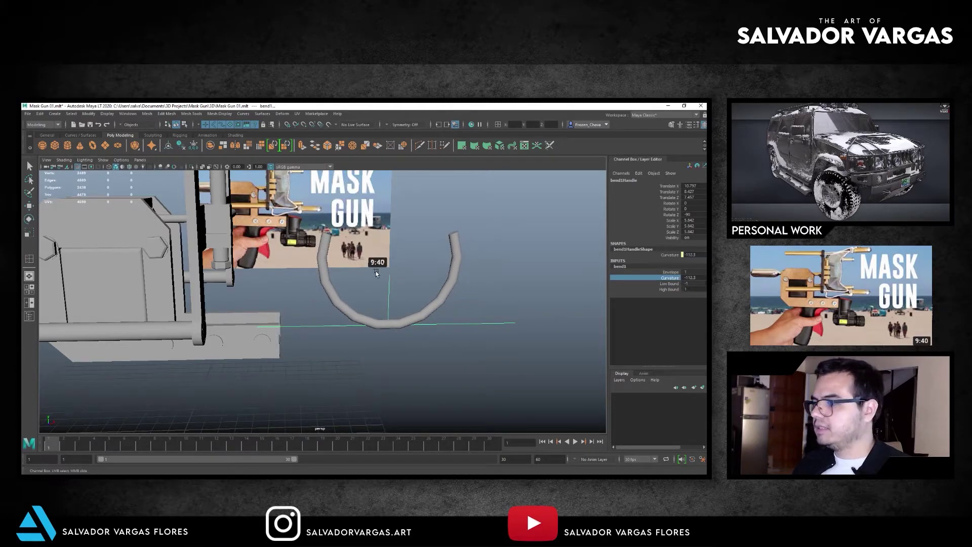
Adjust the bend1 Curvature so the pipe curves upward, viewed from the front.
{"action": "scroll", "coordinate": [403, 284], "scroll_direction": "up", "scroll_amount": 1}
{"action": "mouse_move", "coordinate": [399, 295]}
{"action": "middle_mouse_down"}
{"action": "mouse_move", "coordinate": [383, 301]}
{"action": "mouse_move", "coordinate": [430, 303]}
{"action": "middle_mouse_up"}
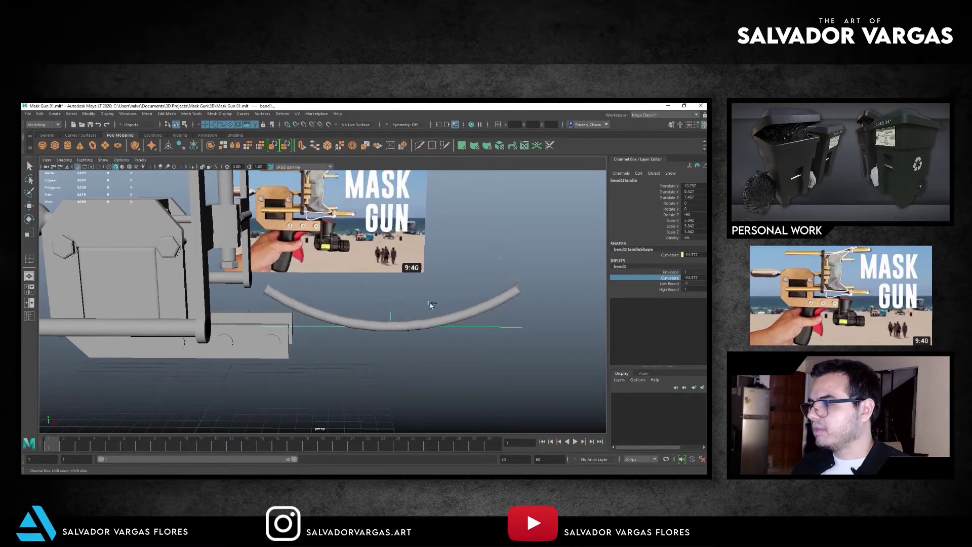
{"action": "left_click", "coordinate": [670, 278]}
{"action": "mouse_move", "coordinate": [504, 293]}
{"action": "middle_mouse_down"}
{"action": "mouse_move", "coordinate": [522, 294]}
{"action": "mouse_move", "coordinate": [493, 304]}
{"action": "mouse_move", "coordinate": [479, 294]}
{"action": "middle_mouse_up"}
{"action": "key", "text": "space"}
{"action": "left_click_drag", "start_coordinate": [476, 305], "coordinate": [383, 295]}
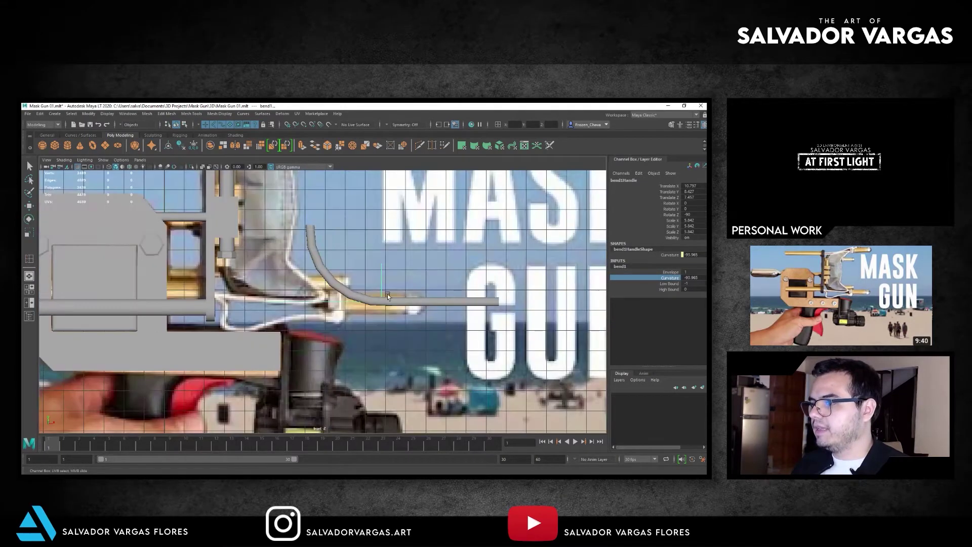
Set the bend1 Curvature to -90 and shrink the bend handle to tighten the elbow.
{"action": "scroll", "coordinate": [382, 235], "scroll_direction": "up", "scroll_amount": 2}
{"action": "scroll", "coordinate": [382, 235], "scroll_direction": "up", "scroll_amount": 2}
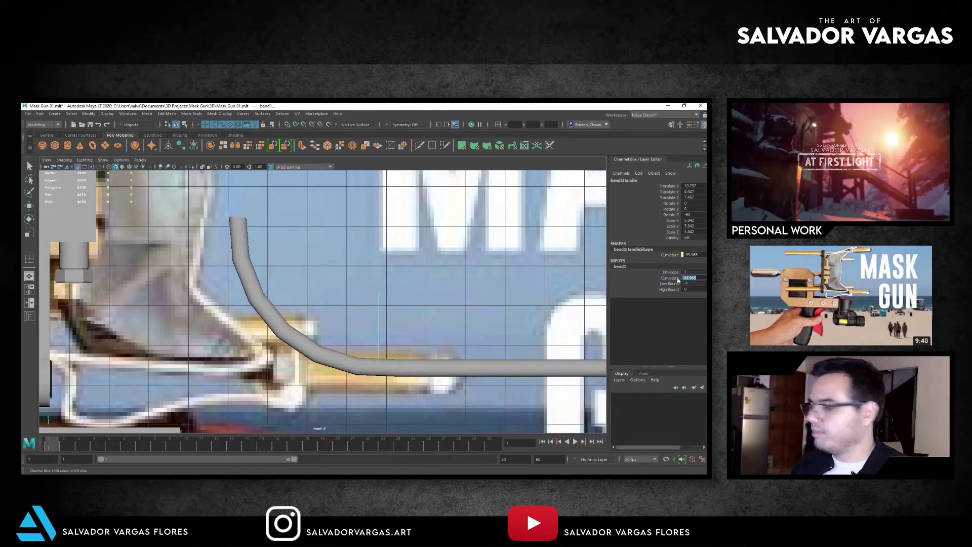
{"action": "type", "text": "40"}
{"action": "key", "text": "Return"}
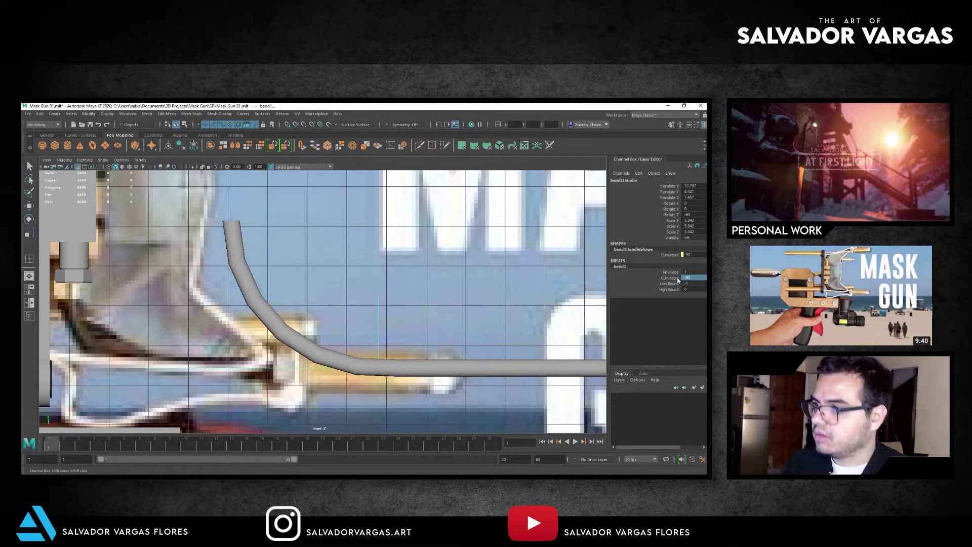
{"action": "scroll", "coordinate": [395, 304], "scroll_direction": "down", "scroll_amount": 3}
{"action": "key", "text": "w"}
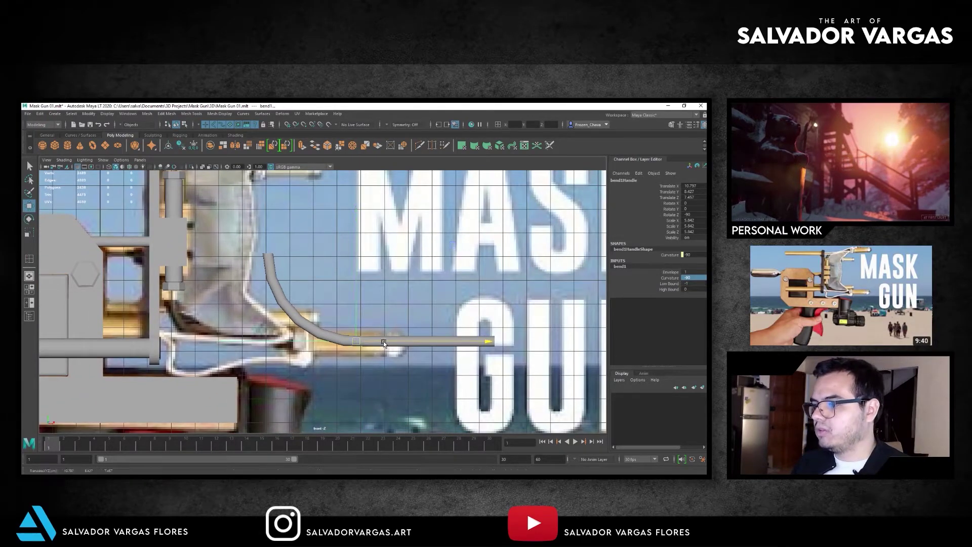
{"action": "left_click_drag", "start_coordinate": [381, 343], "coordinate": [365, 343]}
{"action": "key", "text": "ctrl+z"}
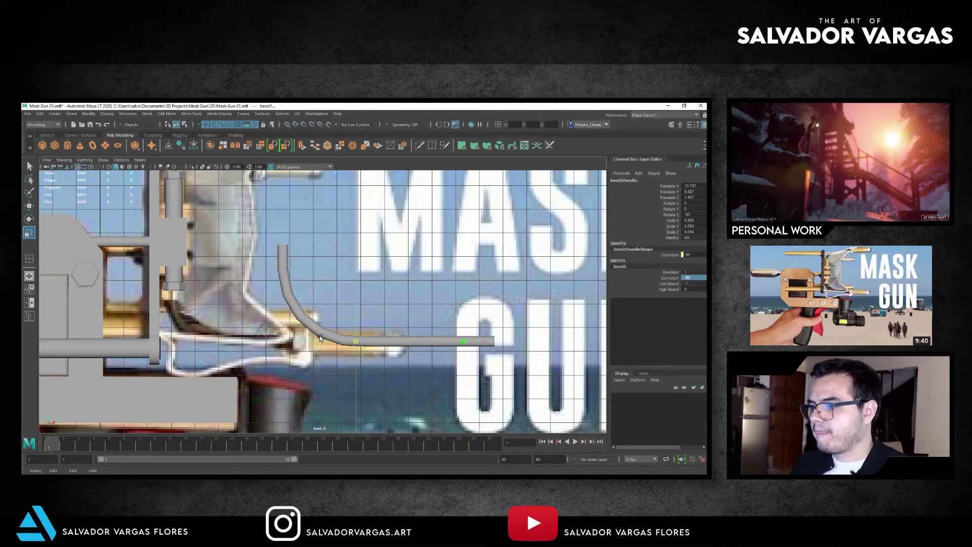
{"action": "left_click_drag", "start_coordinate": [320, 337], "coordinate": [308, 336]}
{"action": "left_click_drag", "start_coordinate": [370, 343], "coordinate": [342, 344]}
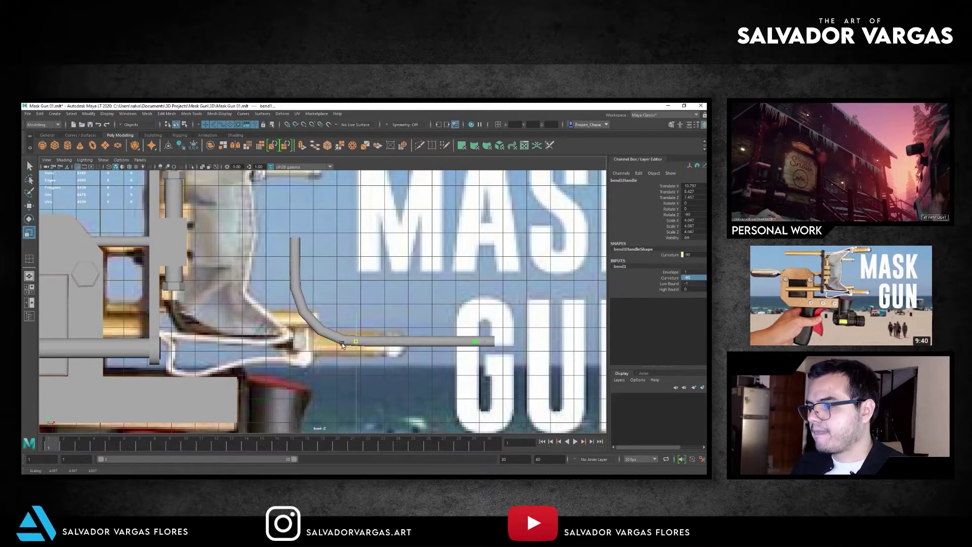
{"action": "left_click_drag", "start_coordinate": [338, 347], "coordinate": [333, 346]}
Move the bend handle toward the pipe's left end, shrink it, and slide pCylinder27 along X.
{"action": "key", "text": "w"}
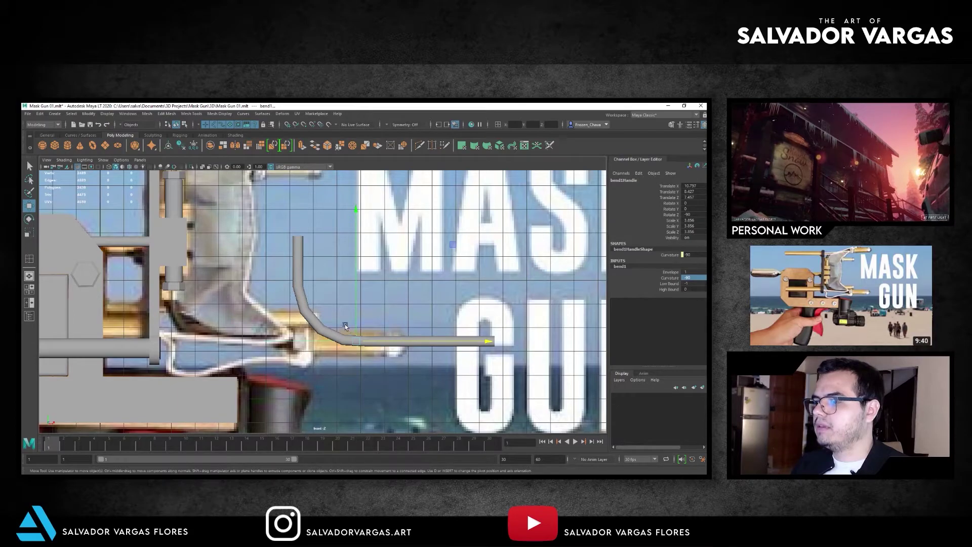
{"action": "left_click", "coordinate": [346, 327]}
{"action": "left_click_drag", "start_coordinate": [347, 327], "coordinate": [254, 349]}
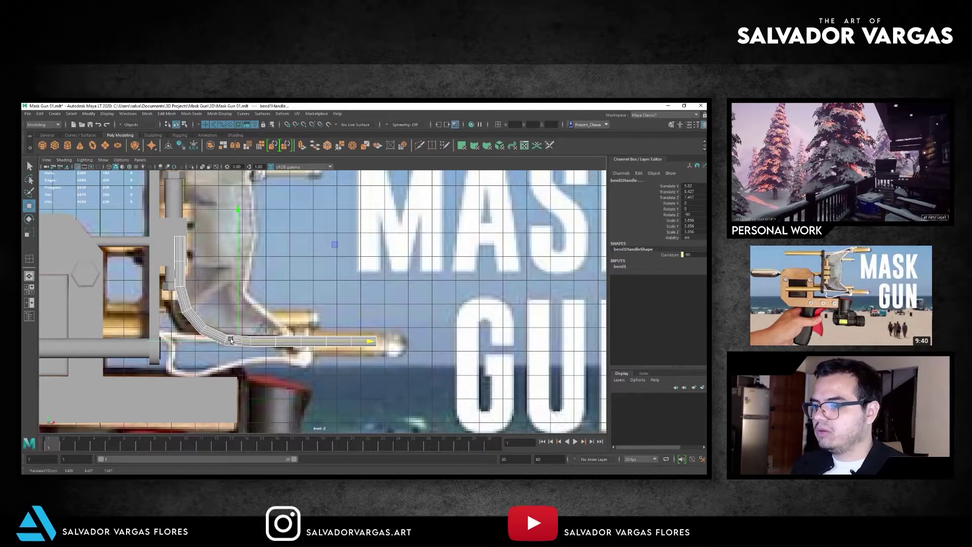
{"action": "key", "text": "r"}
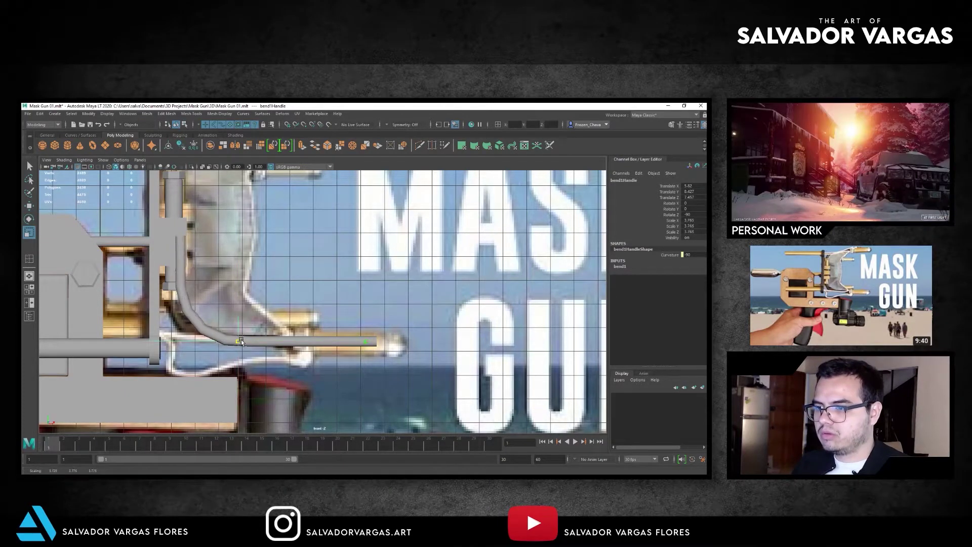
{"action": "left_click_drag", "start_coordinate": [278, 332], "coordinate": [236, 338]}
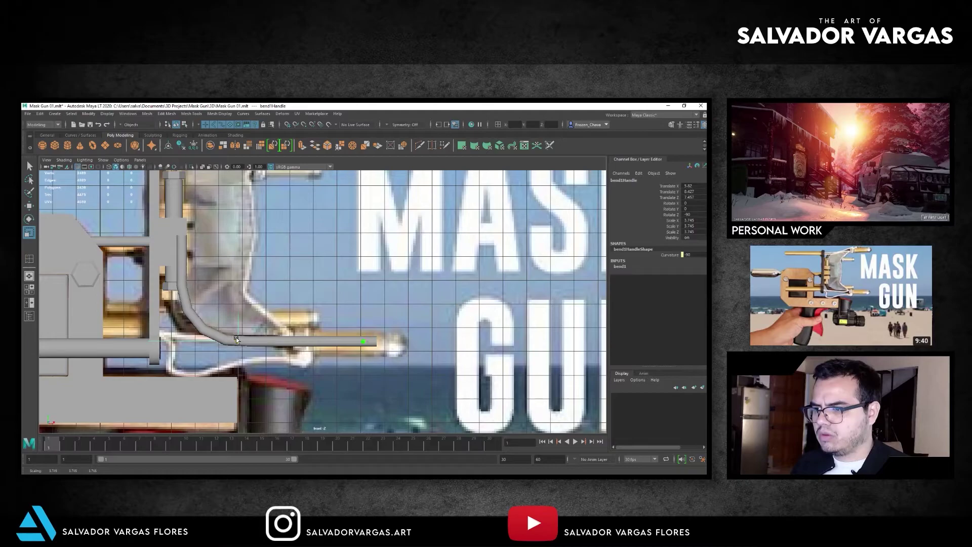
{"action": "key", "text": "w"}
{"action": "left_click", "coordinate": [258, 339]}
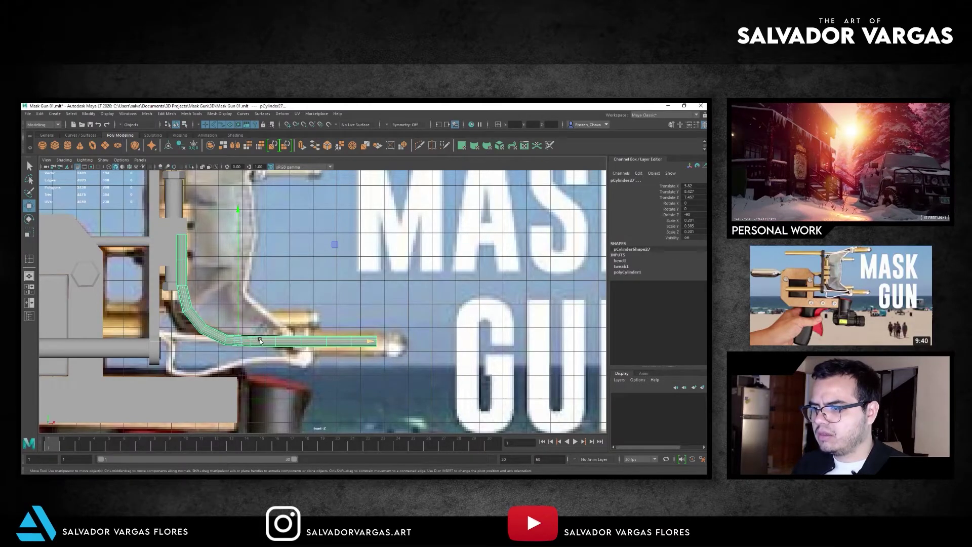
{"action": "mouse_move", "coordinate": [246, 342]}
{"action": "left_mouse_down"}
{"action": "mouse_move", "coordinate": [269, 343]}
{"action": "mouse_move", "coordinate": [251, 341]}
{"action": "left_mouse_up"}
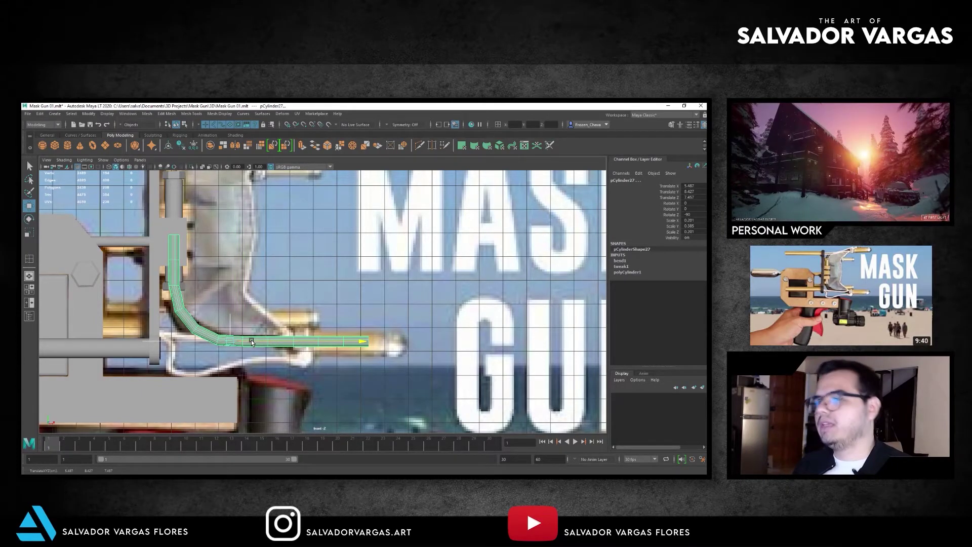
{"action": "mouse_move", "coordinate": [251, 340]}
{"action": "left_mouse_down"}
{"action": "mouse_move", "coordinate": [269, 317]}
{"action": "mouse_move", "coordinate": [334, 307]}
{"action": "mouse_move", "coordinate": [311, 331]}
{"action": "mouse_move", "coordinate": [265, 290]}
{"action": "mouse_move", "coordinate": [301, 267]}
{"action": "mouse_move", "coordinate": [390, 254]}
{"action": "mouse_move", "coordinate": [373, 284]}
{"action": "mouse_move", "coordinate": [386, 334]}
{"action": "mouse_move", "coordinate": [376, 335]}
{"action": "mouse_move", "coordinate": [413, 304]}
{"action": "mouse_move", "coordinate": [290, 281]}
{"action": "left_mouse_up"}
{"action": "left_click", "coordinate": [311, 331]}
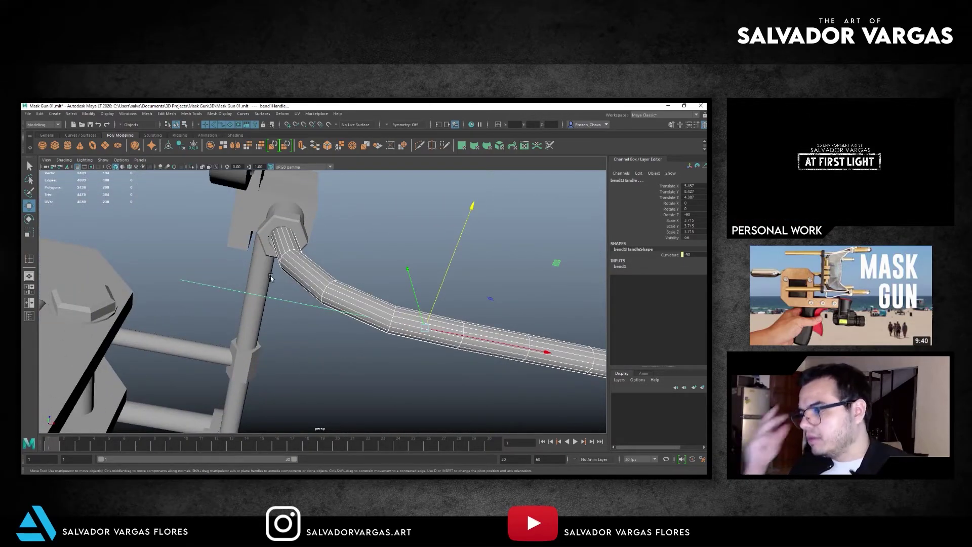
Scale bend1Handle down further for a tighter elbow.
{"action": "left_click", "coordinate": [363, 284]}
{"action": "mouse_move", "coordinate": [363, 284]}
{"action": "left_mouse_down", "text": "alt"}
{"action": "mouse_move", "coordinate": [349, 284]}
{"action": "mouse_move", "coordinate": [406, 280]}
{"action": "mouse_move", "coordinate": [352, 305]}
{"action": "mouse_move", "coordinate": [326, 270]}
{"action": "mouse_move", "coordinate": [328, 283]}
{"action": "mouse_move", "coordinate": [313, 285]}
{"action": "left_mouse_up", "text": "alt"}
{"action": "left_click", "coordinate": [327, 339]}
{"action": "left_click_drag", "start_coordinate": [390, 324], "coordinate": [395, 337]}
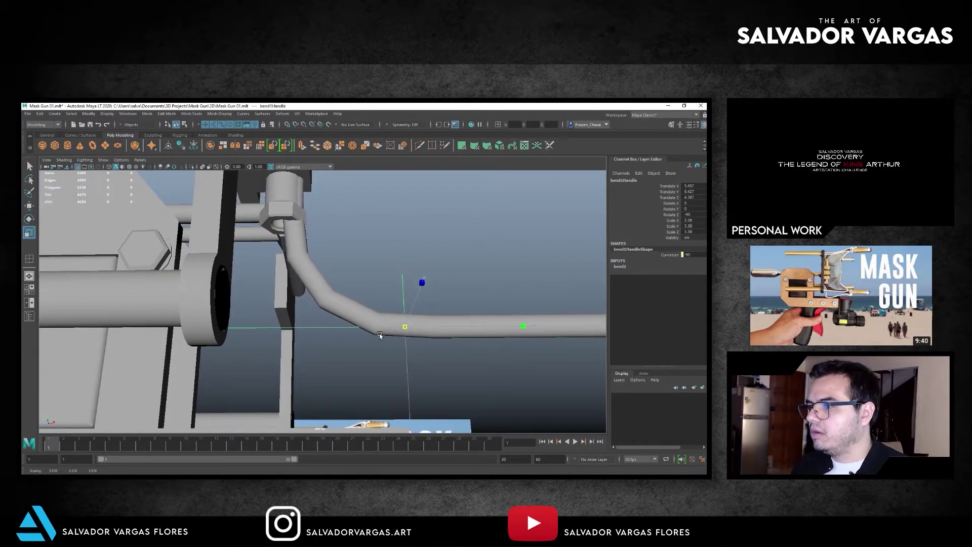
{"action": "left_click_drag", "start_coordinate": [410, 336], "coordinate": [362, 344]}
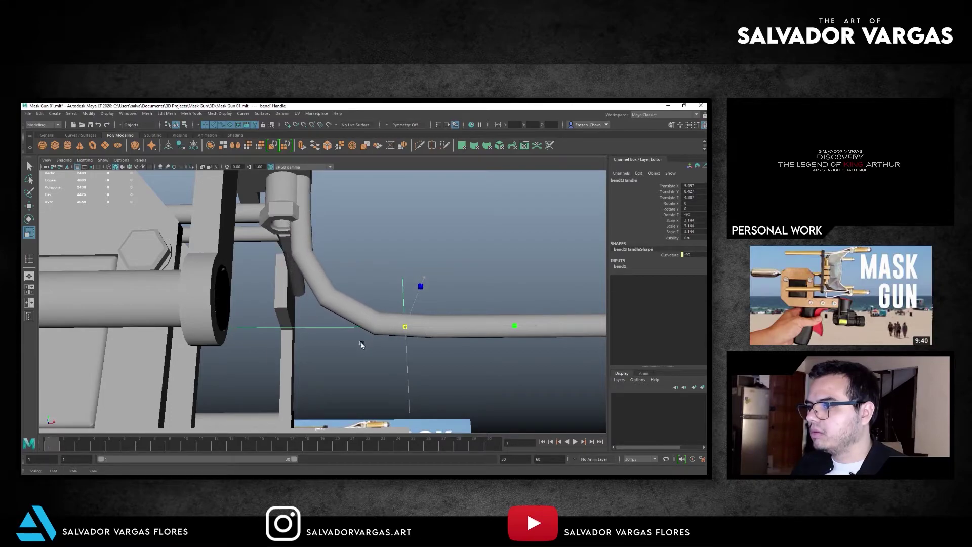
Shift the bend handle left toward the nut, then select and isolate pCylinder27.
{"action": "key", "text": "w"}
{"action": "left_click", "coordinate": [365, 330], "text": "shift"}
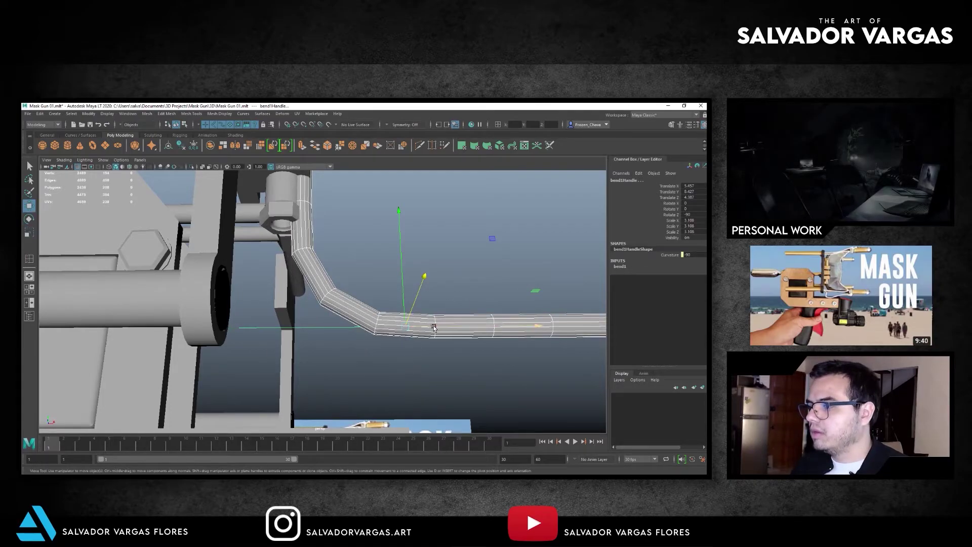
{"action": "left_click_drag", "start_coordinate": [435, 328], "coordinate": [415, 330]}
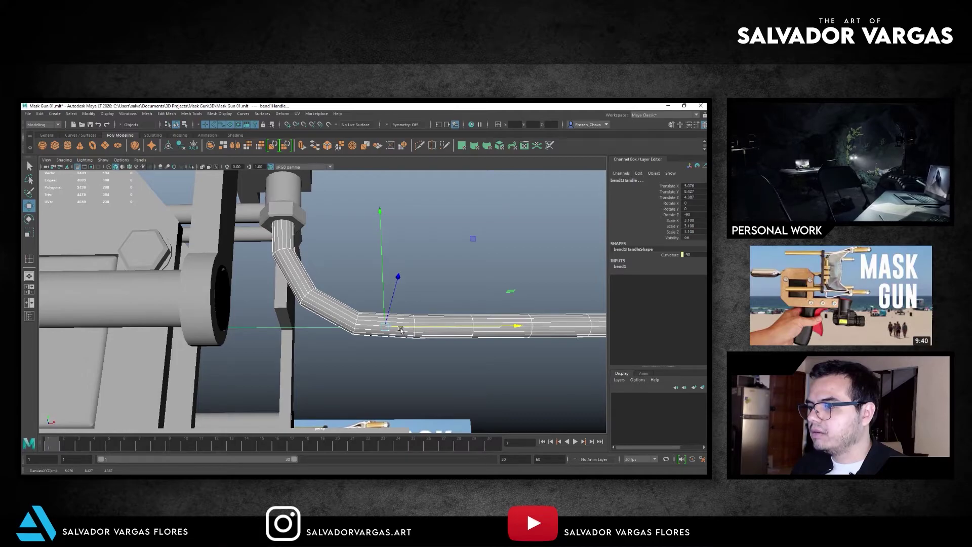
{"action": "left_click", "coordinate": [361, 321]}
{"action": "key", "text": "ctrl+1"}
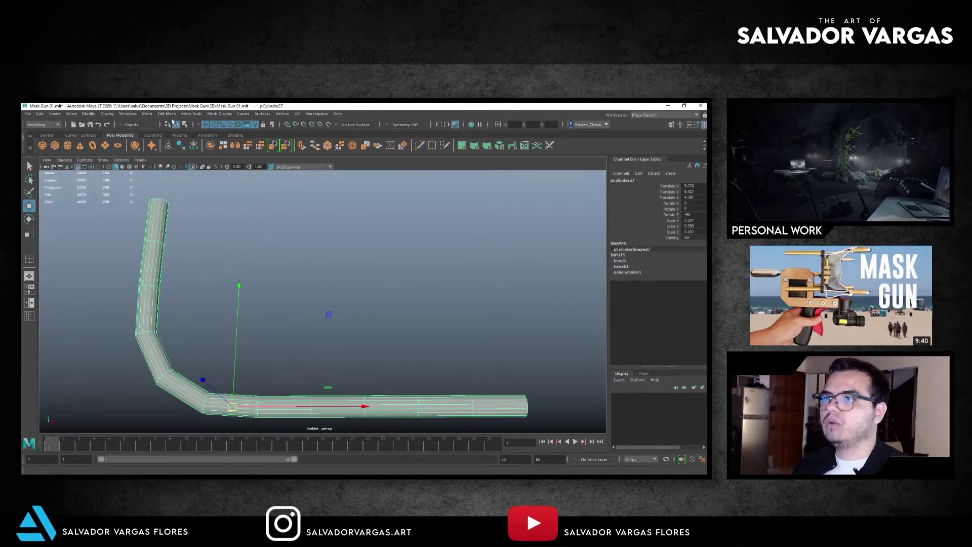
Smooth the pipe mesh and delete its end-cap faces.
{"action": "left_click", "coordinate": [147, 113]}
{"action": "left_click", "coordinate": [167, 197]}
{"action": "mouse_move", "coordinate": [254, 205]}
{"action": "left_mouse_down", "text": "alt"}
{"action": "mouse_move", "coordinate": [309, 291]}
{"action": "mouse_move", "coordinate": [203, 231]}
{"action": "mouse_move", "coordinate": [256, 232]}
{"action": "mouse_move", "coordinate": [204, 235]}
{"action": "left_mouse_up", "text": "alt"}
{"action": "mouse_move", "coordinate": [298, 285]}
{"action": "left_mouse_down", "text": "alt"}
{"action": "mouse_move", "coordinate": [398, 226]}
{"action": "mouse_move", "coordinate": [361, 299]}
{"action": "left_mouse_up", "text": "alt"}
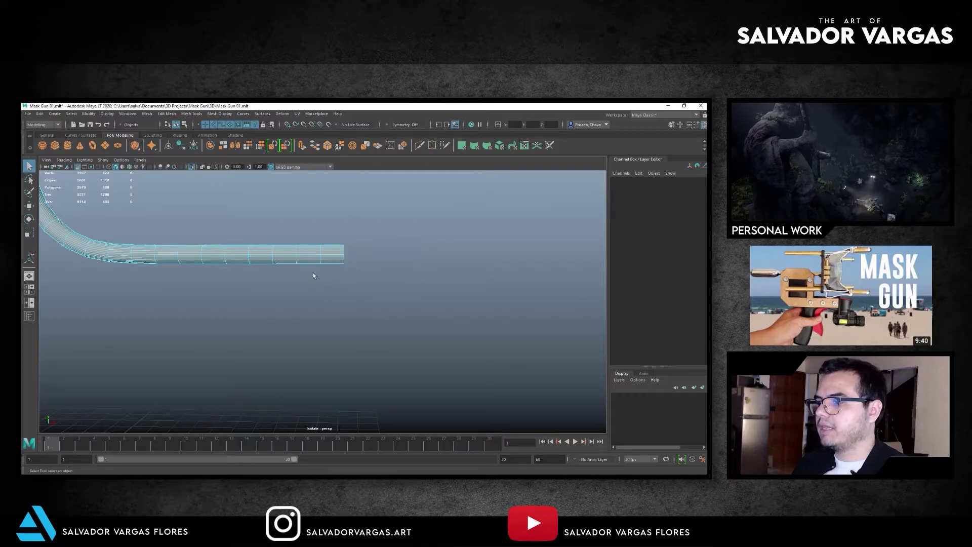
{"action": "key", "text": "Delete"}
{"action": "mouse_move", "coordinate": [480, 215]}
{"action": "left_mouse_down", "text": "alt"}
{"action": "mouse_move", "coordinate": [322, 285]}
{"action": "mouse_move", "coordinate": [460, 230]}
{"action": "left_mouse_up", "text": "alt"}
Frame and select edges near the pipe's open end.
{"action": "key", "text": "w"}
{"action": "left_click", "coordinate": [308, 263]}
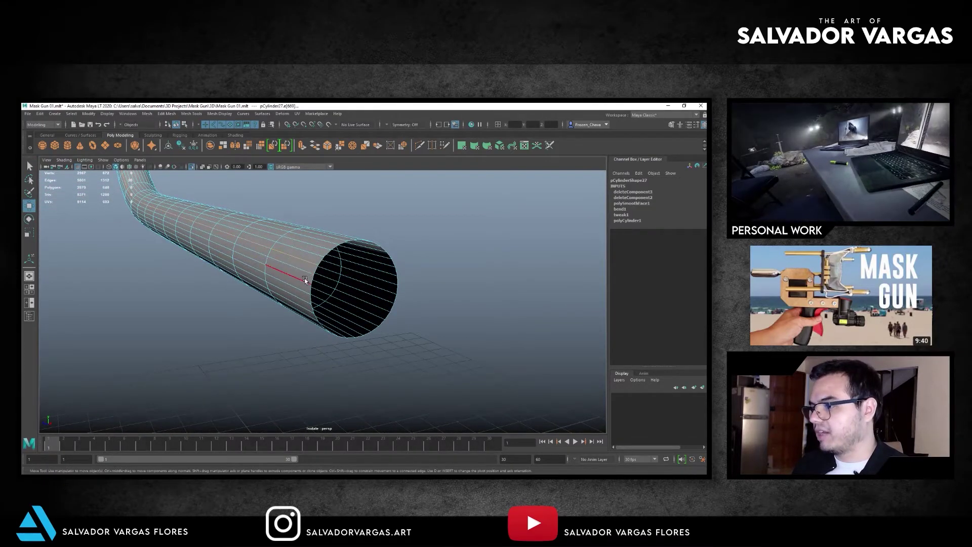
{"action": "key", "text": "f"}
{"action": "scroll", "coordinate": [333, 295], "scroll_direction": "down", "scroll_amount": 3}
{"action": "mouse_move", "coordinate": [333, 295]}
{"action": "left_mouse_down", "text": "alt"}
{"action": "mouse_move", "coordinate": [345, 258]}
{"action": "mouse_move", "coordinate": [354, 263]}
{"action": "left_mouse_up", "text": "alt"}
{"action": "left_click", "coordinate": [345, 258]}
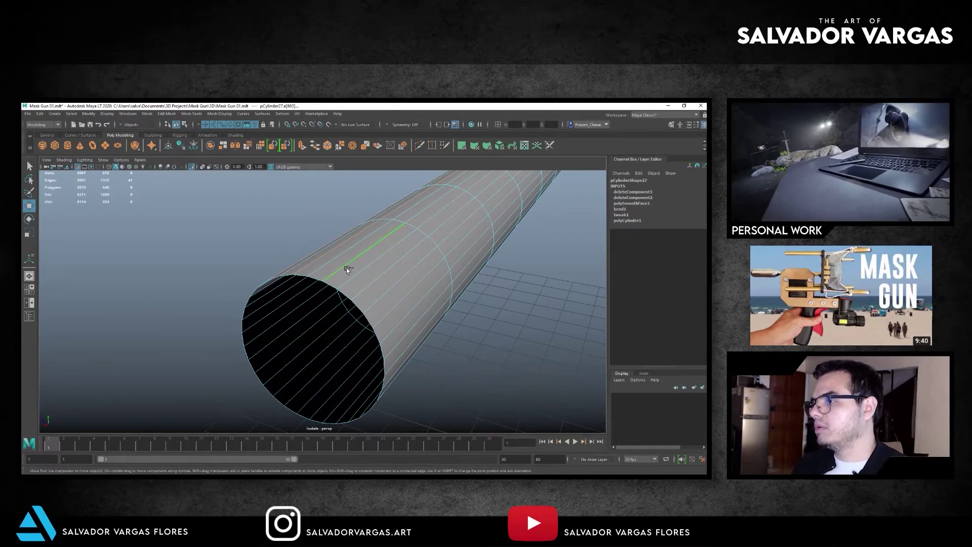
{"action": "left_click", "coordinate": [338, 264]}
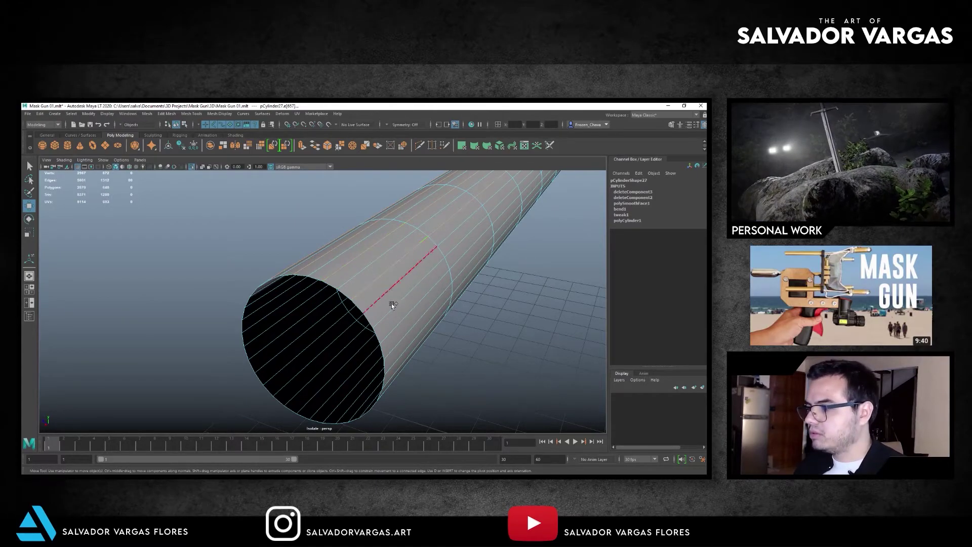
Select neighbouring edges at the open end and orbit to view the tube lengthwise.
{"action": "left_click", "coordinate": [406, 327]}
{"action": "left_click_drag", "start_coordinate": [406, 327], "coordinate": [408, 302], "text": "alt"}
{"action": "key", "text": "w"}
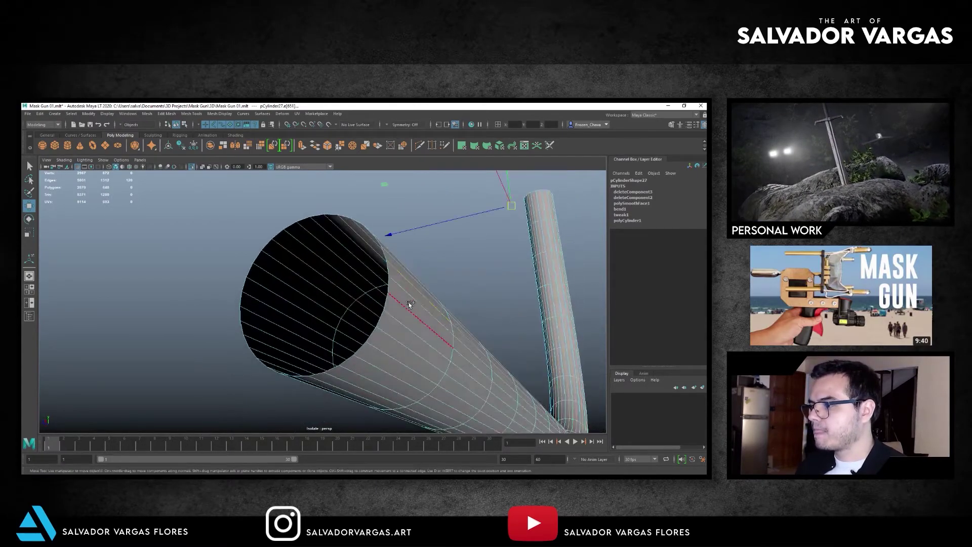
{"action": "left_click", "coordinate": [400, 335]}
{"action": "left_click", "coordinate": [377, 363]}
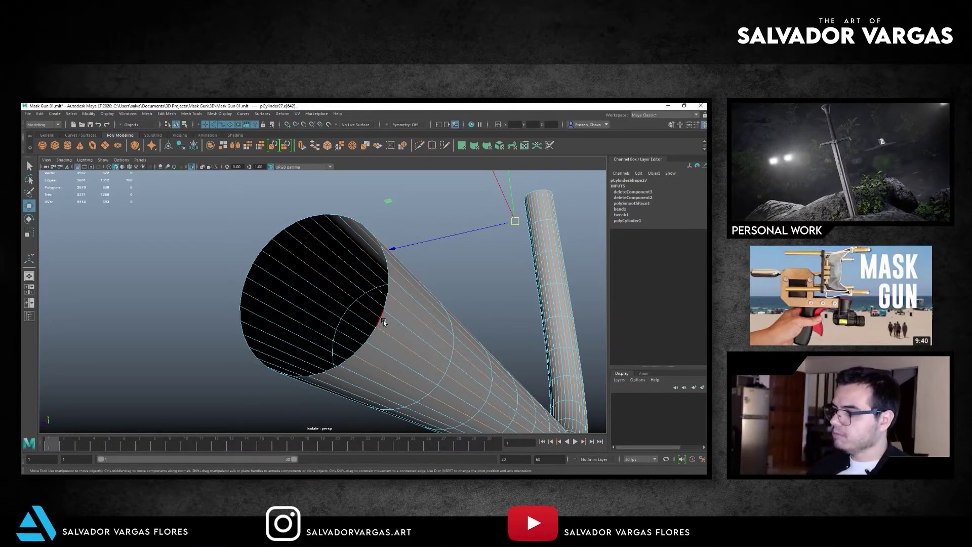
{"action": "left_click_drag", "start_coordinate": [384, 319], "coordinate": [379, 335], "text": "alt"}
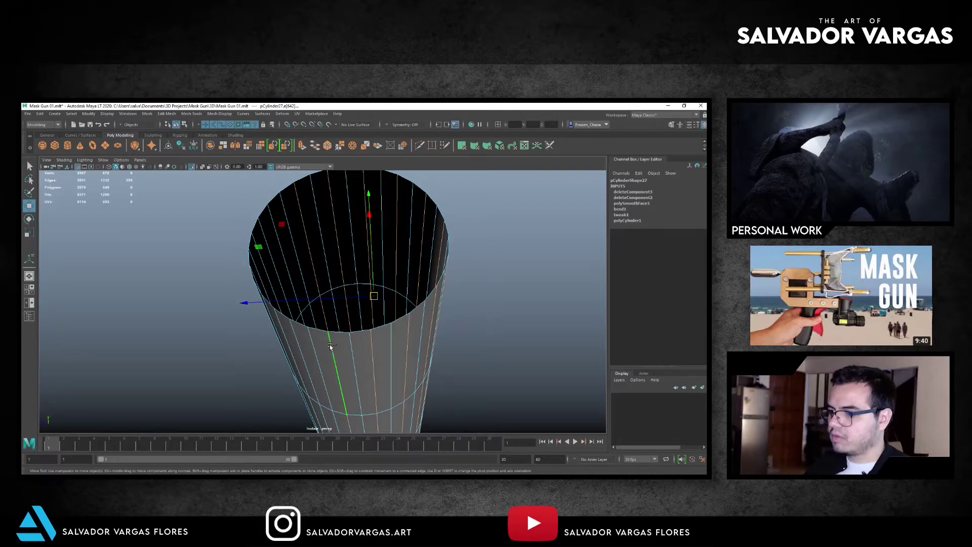
{"action": "mouse_move", "coordinate": [302, 344]}
{"action": "left_mouse_down", "text": "alt"}
{"action": "mouse_move", "coordinate": [375, 322]}
{"action": "mouse_move", "coordinate": [359, 320]}
{"action": "left_mouse_up", "text": "alt"}
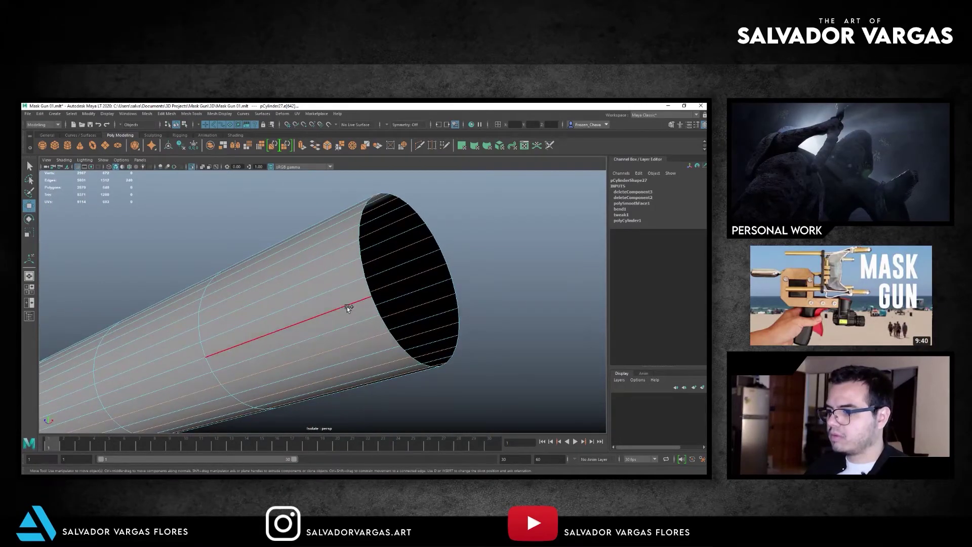
{"action": "mouse_move", "coordinate": [323, 243]}
{"action": "left_mouse_down", "text": "alt"}
{"action": "mouse_move", "coordinate": [350, 250]}
{"action": "mouse_move", "coordinate": [315, 261]}
{"action": "left_mouse_up", "text": "alt"}
Delete one lengthwise edge loop from the tube and pick the next loop.
{"action": "double_click", "coordinate": [315, 262]}
{"action": "key", "text": "ctrl+Delete"}
{"action": "mouse_move", "coordinate": [314, 261]}
{"action": "left_mouse_down", "text": "alt"}
{"action": "mouse_move", "coordinate": [291, 266]}
{"action": "mouse_move", "coordinate": [323, 259]}
{"action": "mouse_move", "coordinate": [216, 262]}
{"action": "left_mouse_up", "text": "alt"}
{"action": "double_click", "coordinate": [311, 263]}
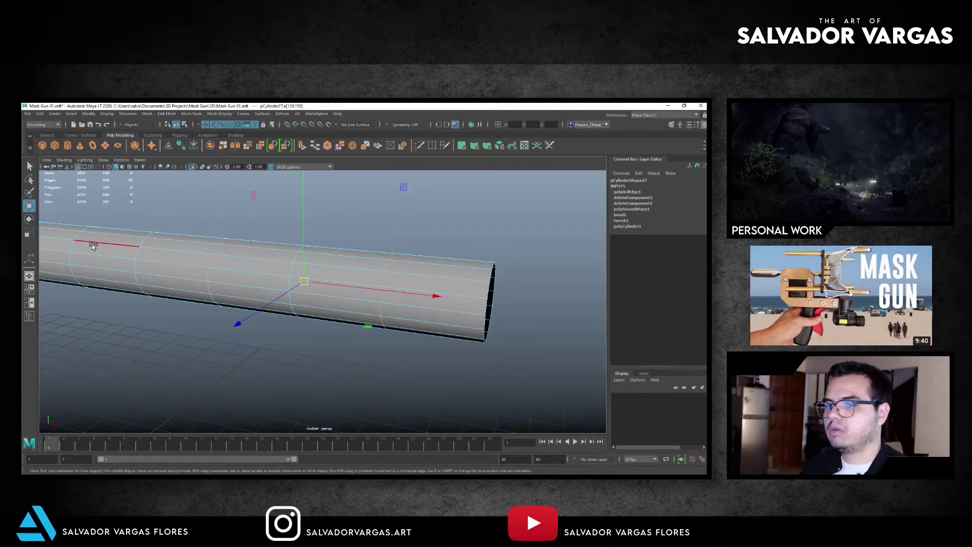
Delete the picked edge loop from the bent tube and return to object mode.
{"action": "mouse_move", "coordinate": [71, 248]}
{"action": "left_mouse_down", "text": "alt"}
{"action": "mouse_move", "coordinate": [323, 250]}
{"action": "mouse_move", "coordinate": [225, 294]}
{"action": "left_mouse_up", "text": "alt"}
{"action": "left_click_drag", "start_coordinate": [157, 314], "coordinate": [267, 287], "text": "alt"}
{"action": "key", "text": "Delete"}
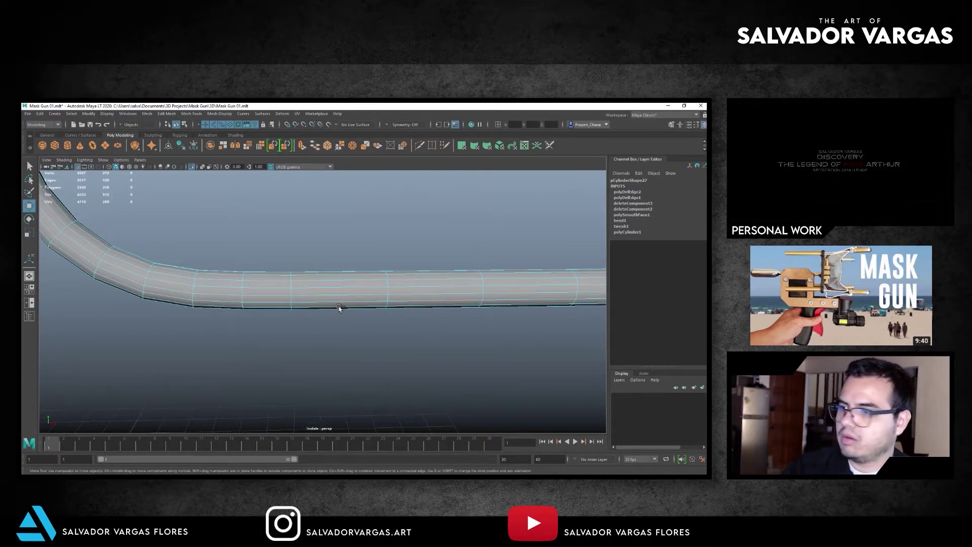
{"action": "scroll", "coordinate": [339, 307], "scroll_direction": "down", "scroll_amount": 5}
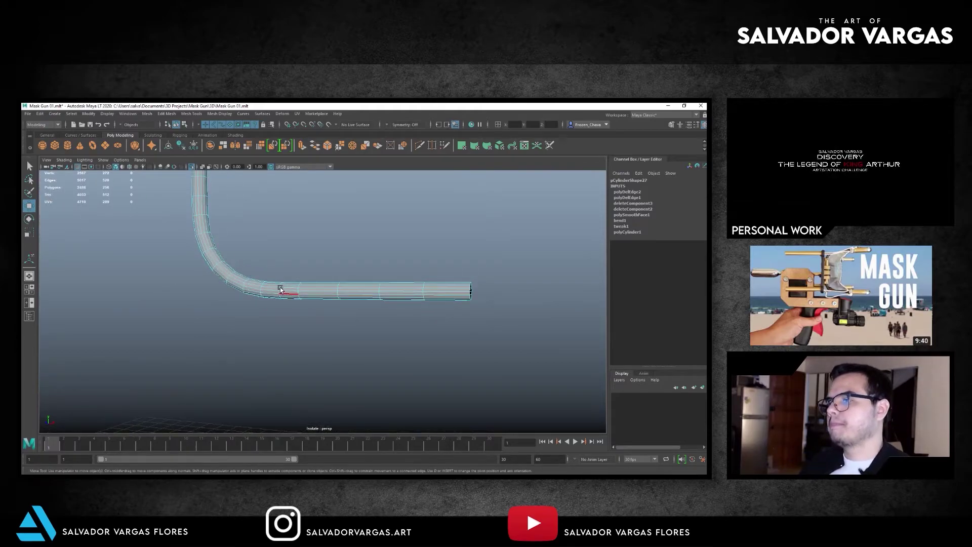
{"action": "mouse_move", "coordinate": [338, 313]}
{"action": "left_mouse_down", "text": "alt"}
{"action": "mouse_move", "coordinate": [269, 268]}
{"action": "mouse_move", "coordinate": [319, 248]}
{"action": "mouse_move", "coordinate": [269, 278]}
{"action": "mouse_move", "coordinate": [309, 307]}
{"action": "mouse_move", "coordinate": [289, 263]}
{"action": "mouse_move", "coordinate": [303, 286]}
{"action": "mouse_move", "coordinate": [292, 244]}
{"action": "mouse_move", "coordinate": [290, 273]}
{"action": "left_mouse_up", "text": "alt"}
{"action": "double_click", "coordinate": [287, 275]}
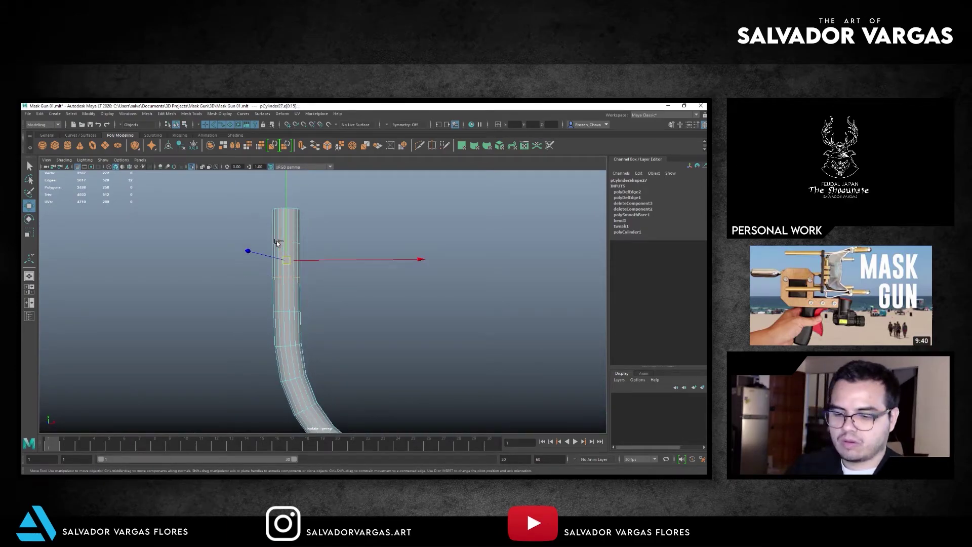
{"action": "key", "text": "F8"}
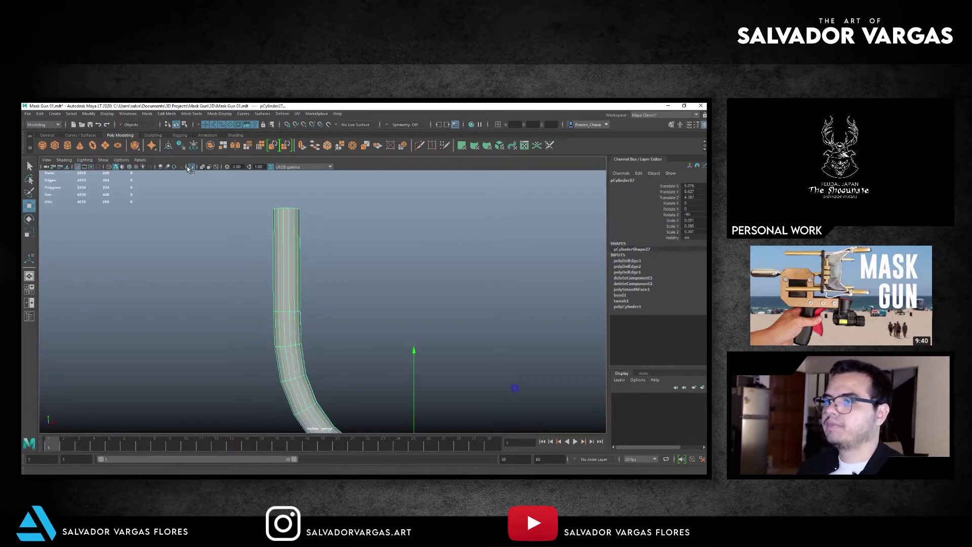
Turn off Isolate Select to show the full mask-gun model and zoom out.
{"action": "left_click", "coordinate": [191, 166]}
{"action": "mouse_move", "coordinate": [253, 213]}
{"action": "left_mouse_down", "text": "alt"}
{"action": "mouse_move", "coordinate": [327, 220]}
{"action": "mouse_move", "coordinate": [243, 238]}
{"action": "mouse_move", "coordinate": [313, 275]}
{"action": "mouse_move", "coordinate": [281, 278]}
{"action": "left_mouse_up", "text": "alt"}
{"action": "scroll", "coordinate": [243, 238], "scroll_direction": "down", "scroll_amount": 3}
{"action": "left_click", "coordinate": [243, 238]}
{"action": "scroll", "coordinate": [282, 277], "scroll_direction": "up", "scroll_amount": 5}
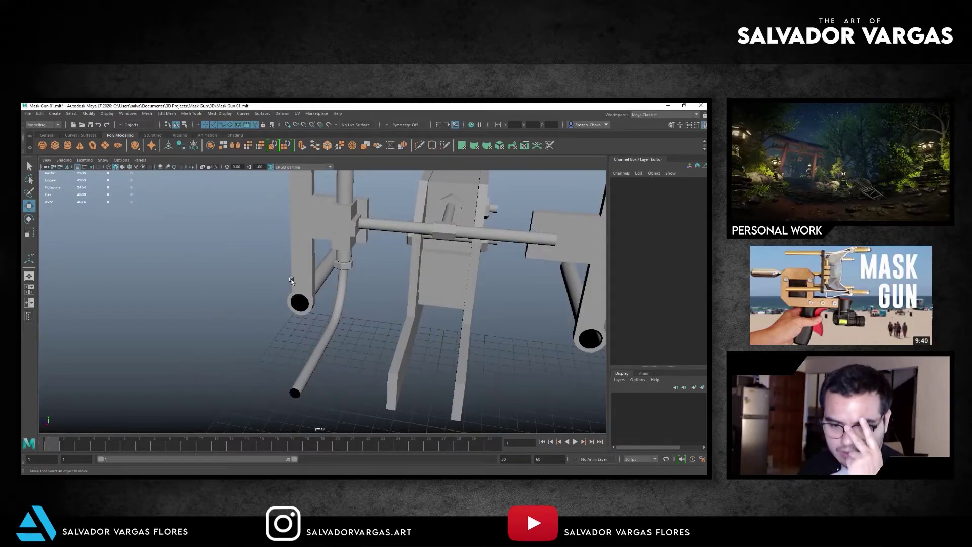
Delete another edge loop on pCylinder27's straight section, then deselect and frame the whole gun.
{"action": "left_click", "coordinate": [329, 330]}
{"action": "mouse_move", "coordinate": [329, 330]}
{"action": "left_mouse_down", "text": "alt"}
{"action": "mouse_move", "coordinate": [373, 320]}
{"action": "mouse_move", "coordinate": [368, 343]}
{"action": "mouse_move", "coordinate": [363, 251]}
{"action": "left_mouse_up", "text": "alt"}
{"action": "scroll", "coordinate": [362, 251], "scroll_direction": "up", "scroll_amount": 3}
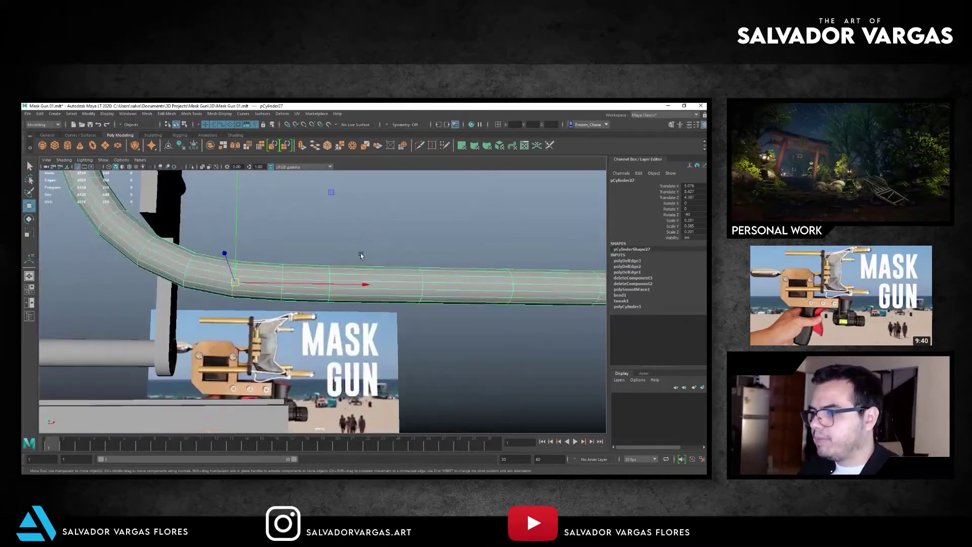
{"action": "scroll", "coordinate": [327, 282], "scroll_direction": "up", "scroll_amount": 2}
{"action": "double_click", "coordinate": [327, 283]}
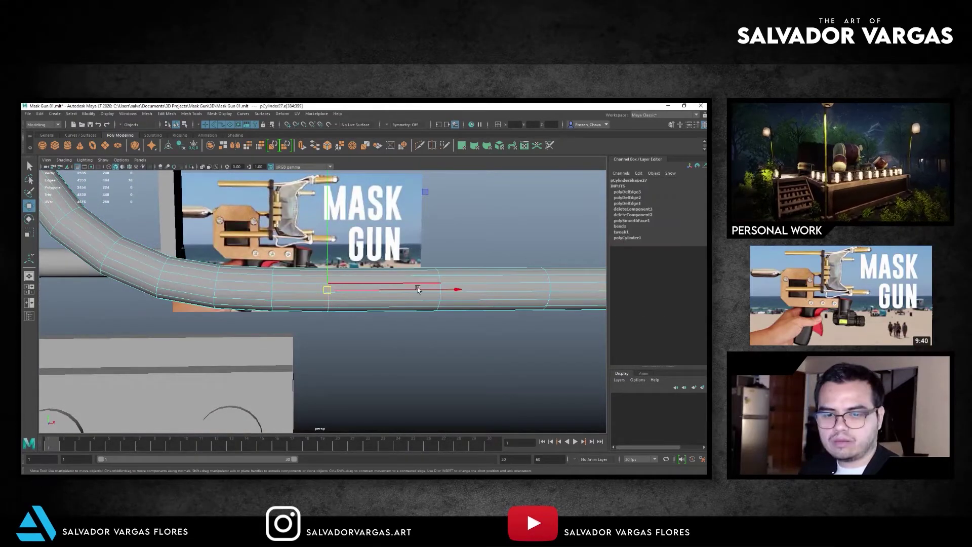
{"action": "left_click_drag", "start_coordinate": [328, 283], "coordinate": [408, 284], "text": "alt"}
{"action": "key", "text": "Delete"}
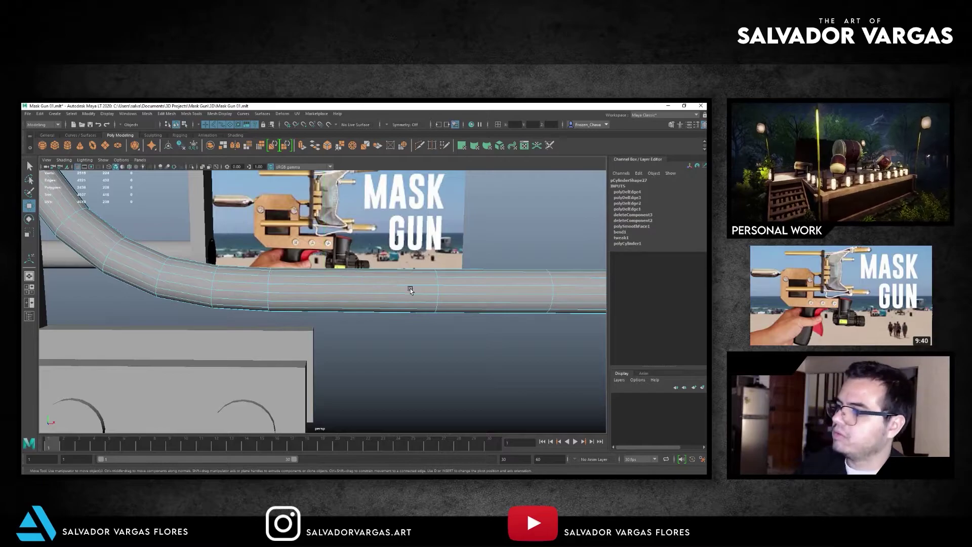
{"action": "left_click", "coordinate": [486, 256]}
{"action": "key", "text": "a"}
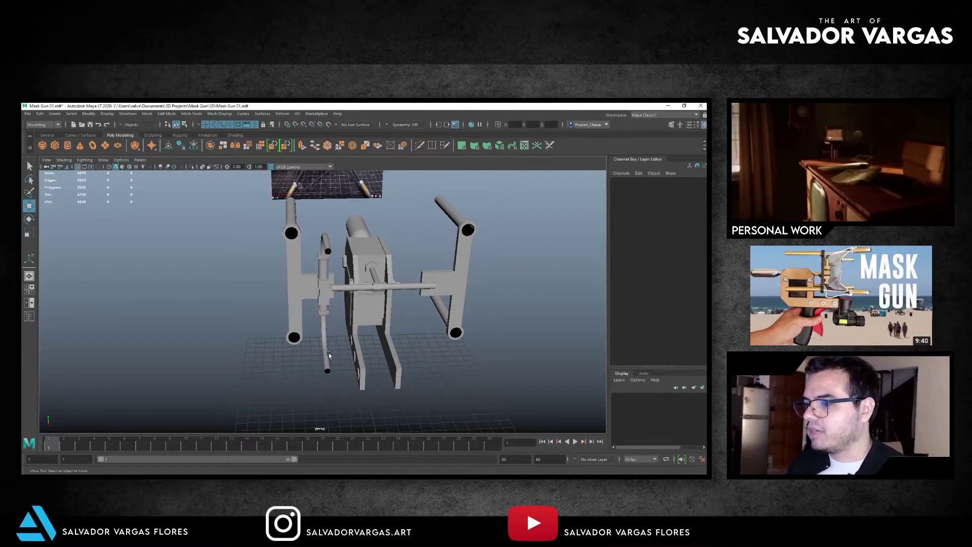
Combine the selected bent pipe pieces into a single mesh.
{"action": "left_click", "coordinate": [329, 349]}
{"action": "left_click_drag", "start_coordinate": [352, 267], "coordinate": [332, 260], "text": "alt"}
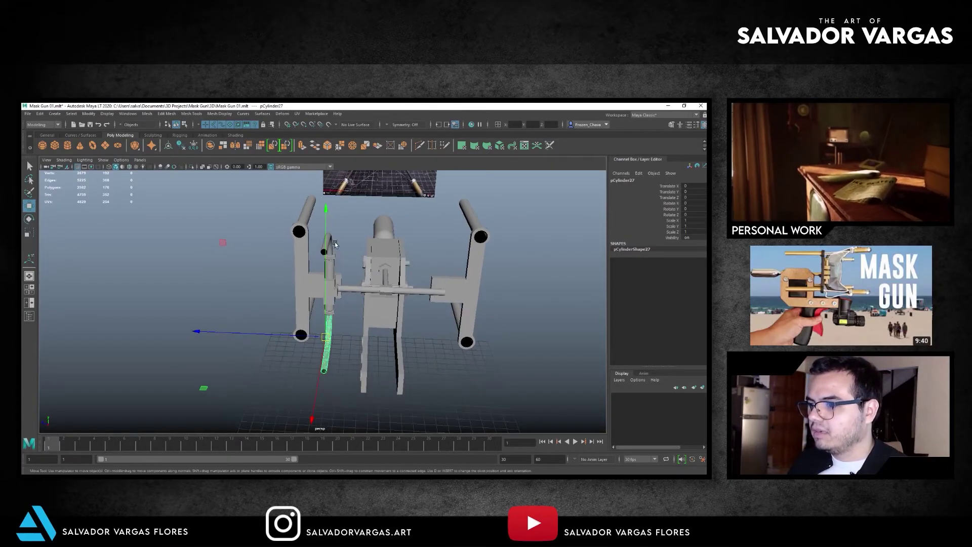
{"action": "left_click", "coordinate": [146, 114]}
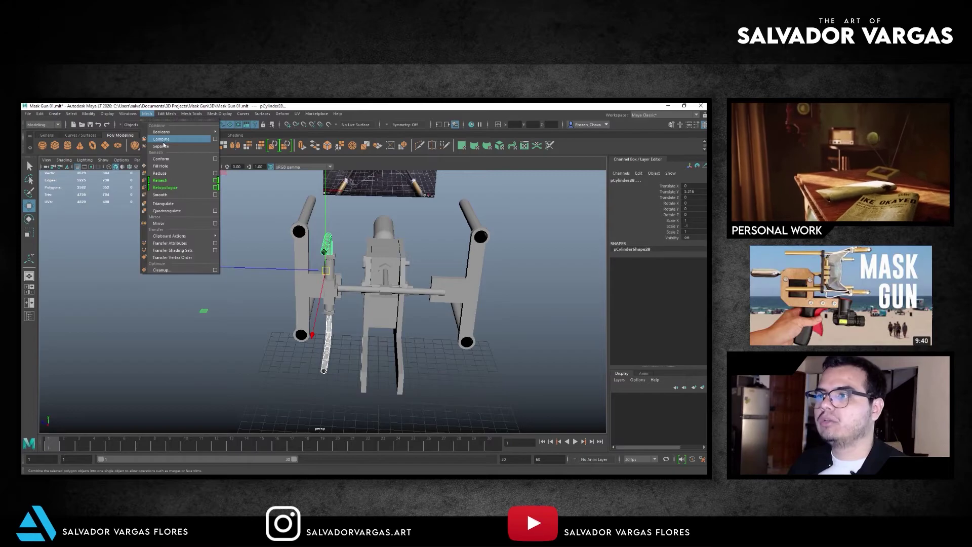
{"action": "left_click", "coordinate": [157, 139]}
Rotate the combined tube about -20 degrees around the vertical Y axis.
{"action": "key", "text": "e"}
{"action": "middle_click_drag", "start_coordinate": [369, 308], "coordinate": [366, 320]}
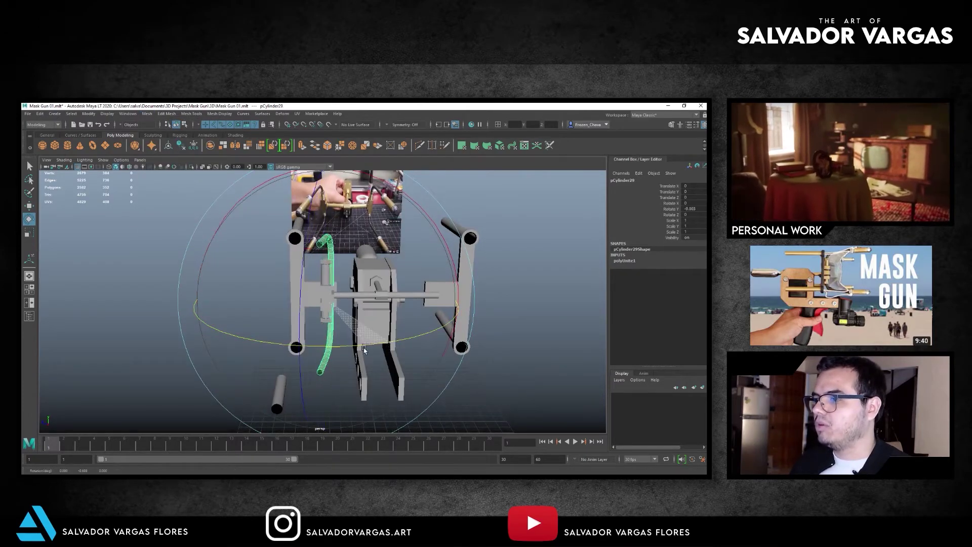
{"action": "left_click_drag", "start_coordinate": [366, 320], "coordinate": [404, 374], "text": "alt"}
{"action": "middle_click_drag", "start_coordinate": [400, 375], "coordinate": [362, 394]}
{"action": "left_click_drag", "start_coordinate": [362, 394], "coordinate": [359, 399]}
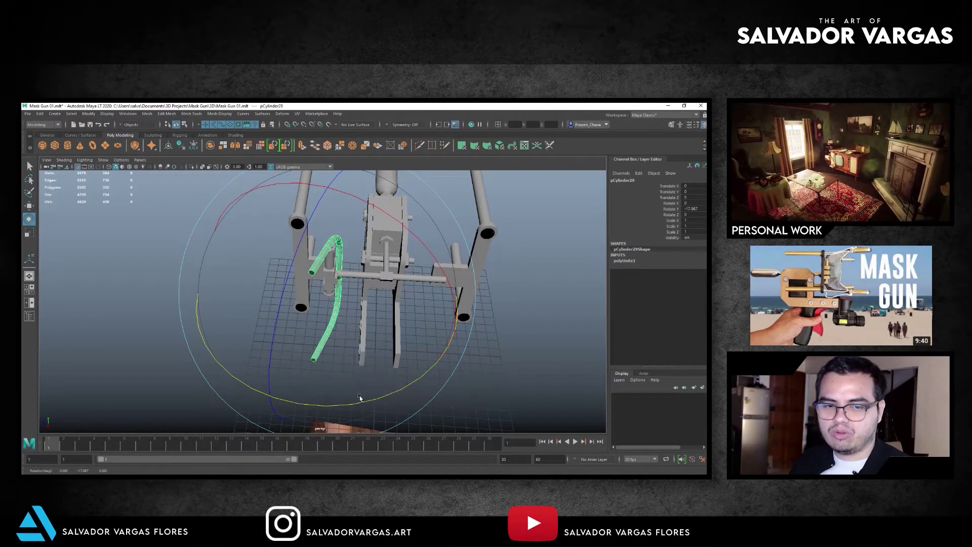
{"action": "key", "text": "w"}
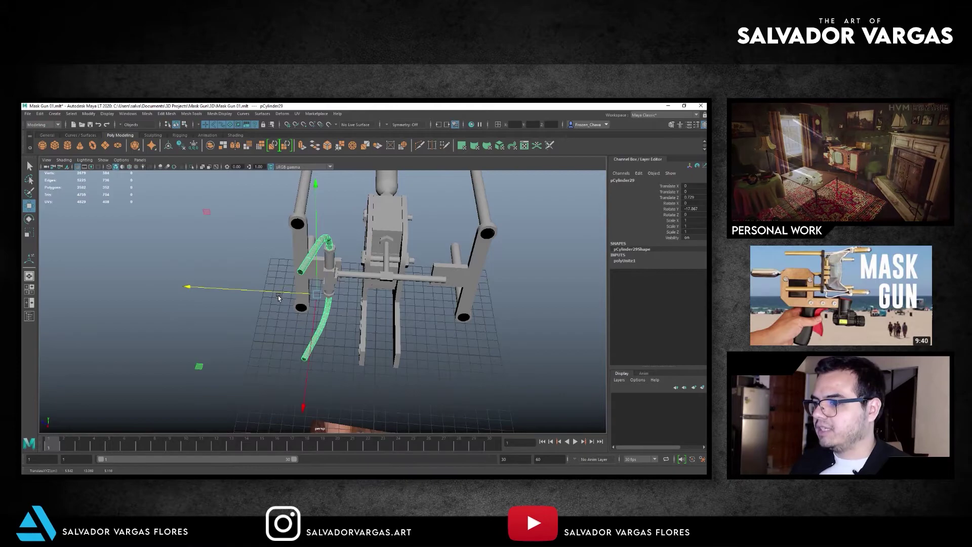
{"action": "left_click", "coordinate": [278, 296]}
{"action": "mouse_move", "coordinate": [278, 296]}
{"action": "left_mouse_down", "text": "alt"}
{"action": "mouse_move", "coordinate": [247, 338]}
{"action": "mouse_move", "coordinate": [290, 295]}
{"action": "left_mouse_up", "text": "alt"}
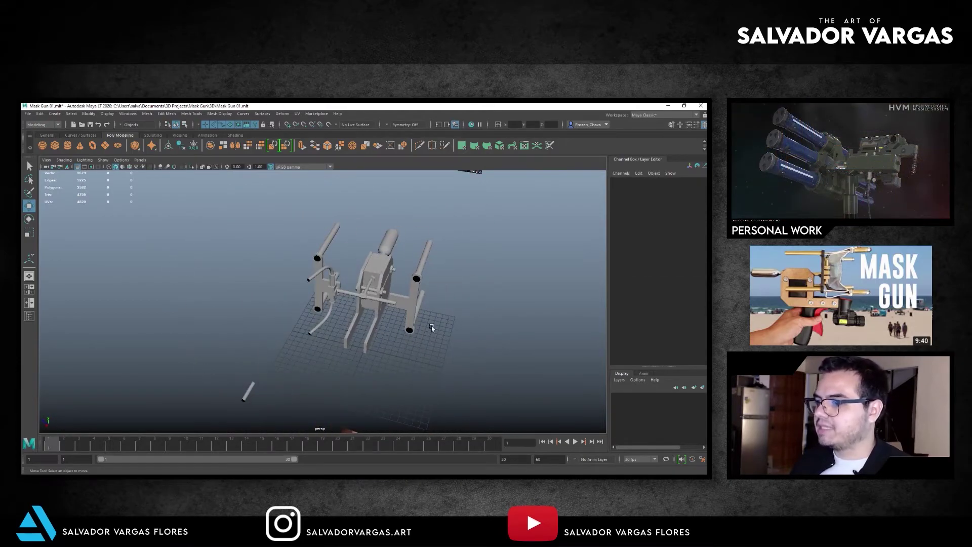
{"action": "mouse_move", "coordinate": [431, 326]}
{"action": "left_mouse_down", "text": "alt"}
{"action": "mouse_move", "coordinate": [439, 345]}
{"action": "mouse_move", "coordinate": [343, 297]}
{"action": "mouse_move", "coordinate": [394, 320]}
{"action": "left_mouse_up", "text": "alt"}
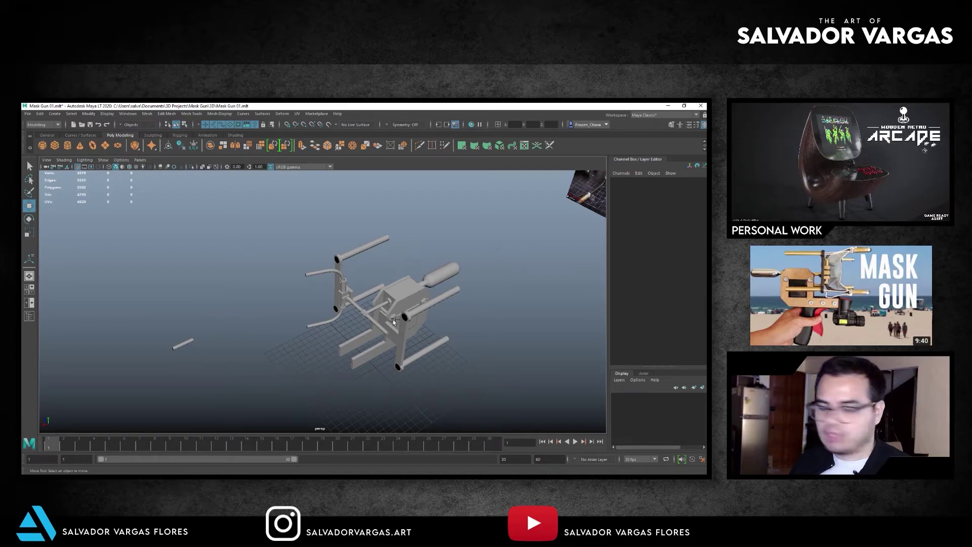
Select the straight tube behind the nut and pick the edge ring at its open end.
{"action": "left_click", "coordinate": [385, 320]}
{"action": "key", "text": "f"}
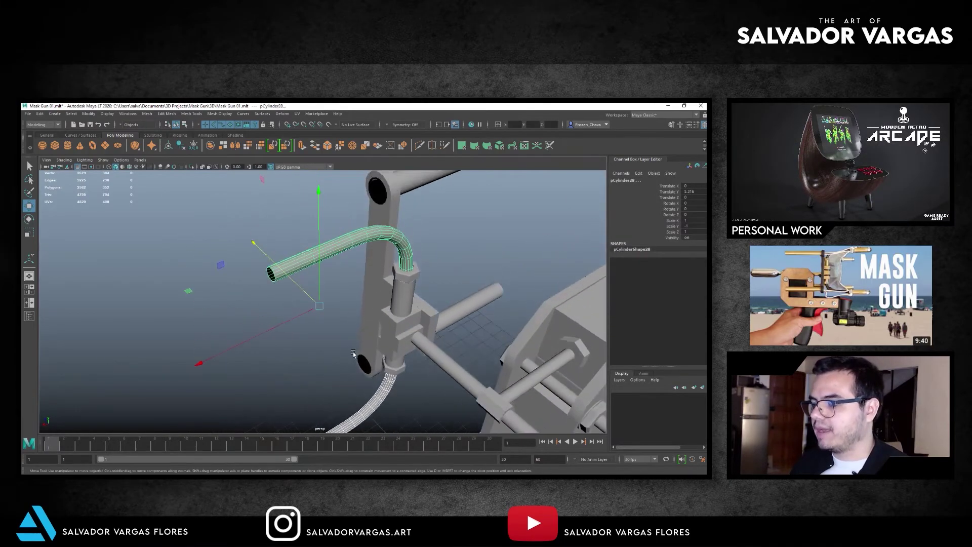
{"action": "left_click", "coordinate": [353, 353]}
{"action": "left_click_drag", "start_coordinate": [353, 353], "coordinate": [320, 338], "text": "alt"}
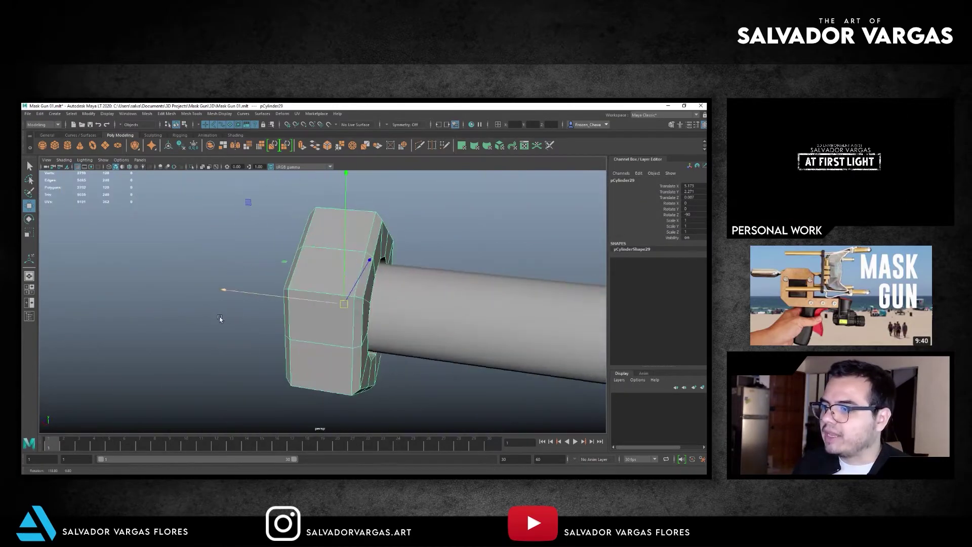
{"action": "left_click", "coordinate": [200, 166]}
{"action": "left_click_drag", "start_coordinate": [208, 186], "coordinate": [287, 229], "text": "alt"}
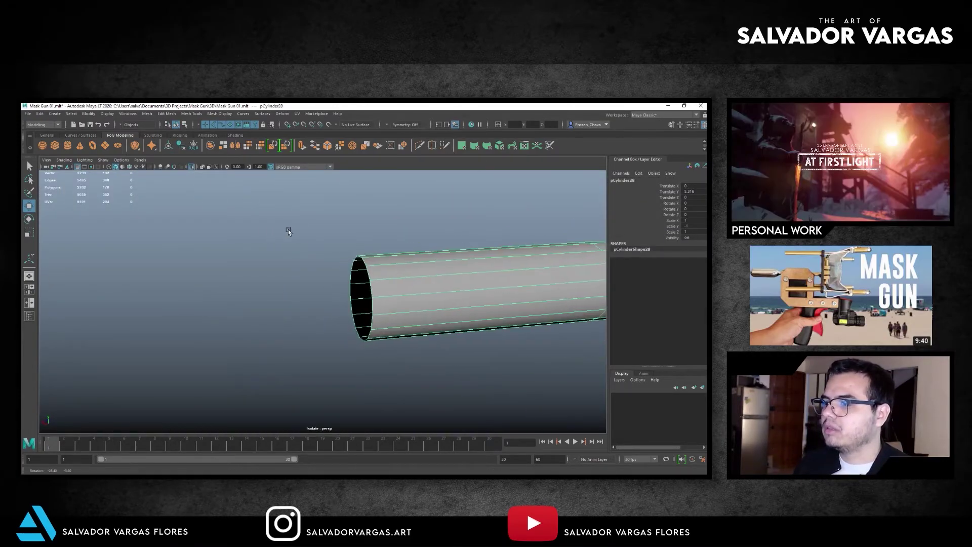
{"action": "double_click", "coordinate": [368, 272]}
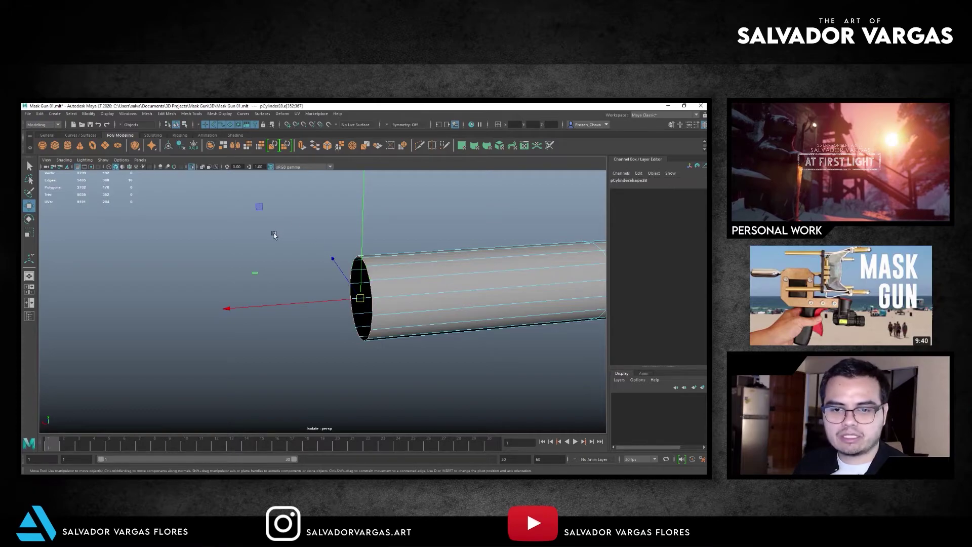
{"action": "left_click_drag", "start_coordinate": [273, 235], "coordinate": [356, 291], "text": "alt"}
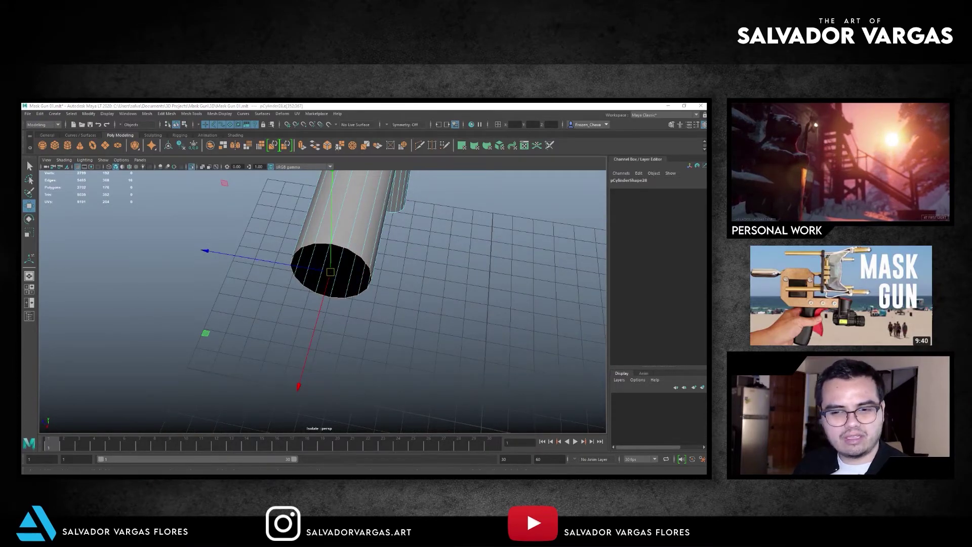
{"action": "key", "text": "F8"}
Duplicate the hex nut and move the copy down onto the bent tube's lower end.
{"action": "left_click", "coordinate": [328, 304]}
{"action": "left_click_drag", "start_coordinate": [326, 261], "coordinate": [338, 393]}
{"action": "key", "text": "f"}
{"action": "scroll", "coordinate": [354, 369], "scroll_direction": "down", "scroll_amount": 5}
{"action": "mouse_move", "coordinate": [355, 303]}
{"action": "left_mouse_down", "text": "alt"}
{"action": "mouse_move", "coordinate": [330, 265]}
{"action": "mouse_move", "coordinate": [319, 353]}
{"action": "mouse_move", "coordinate": [356, 335]}
{"action": "left_mouse_up", "text": "alt"}
{"action": "key", "text": "space"}
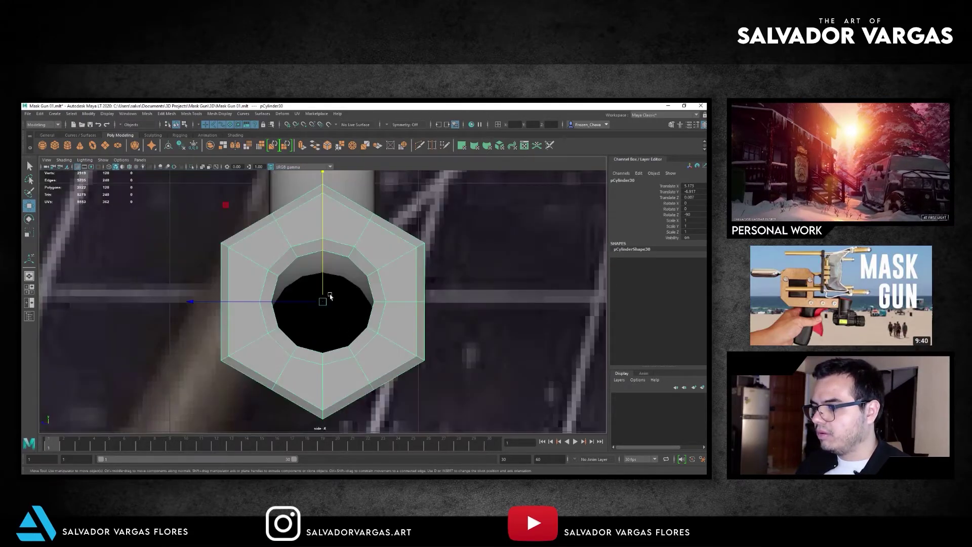
{"action": "left_click_drag", "start_coordinate": [323, 269], "coordinate": [322, 292]}
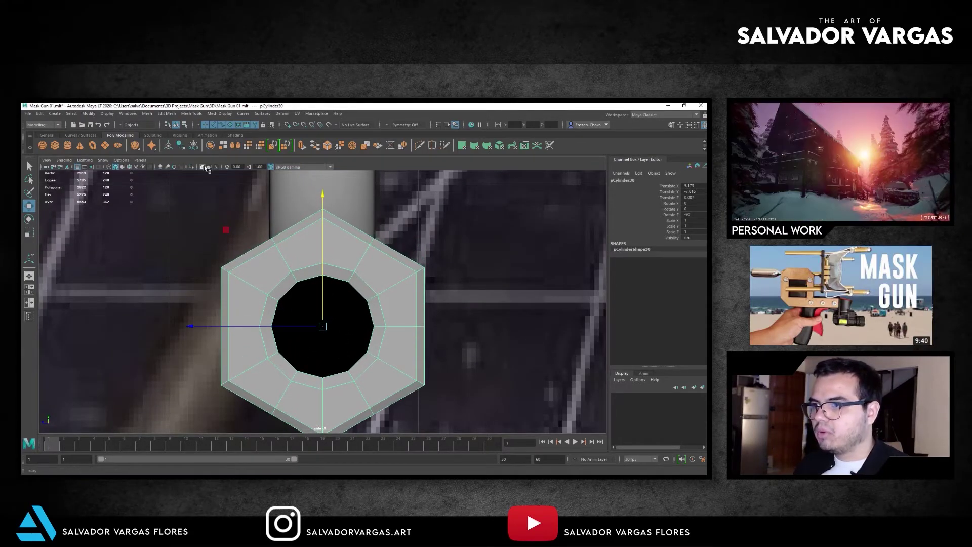
Fine-tune the nut's height in side view with X-ray, then restore the solid perspective view.
{"action": "key", "text": "alt+x"}
{"action": "left_click_drag", "start_coordinate": [323, 242], "coordinate": [253, 193]}
{"action": "key", "text": "space"}
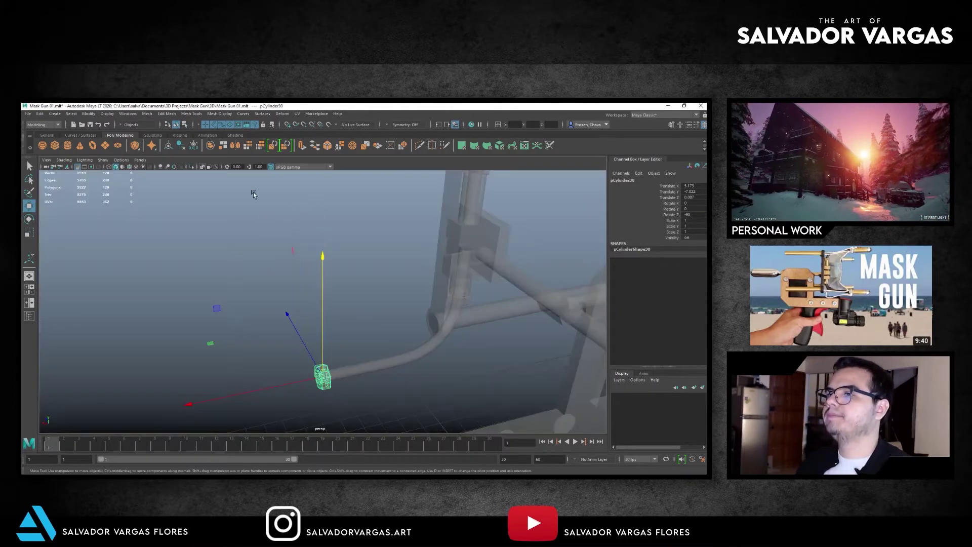
{"action": "left_click", "coordinate": [201, 166]}
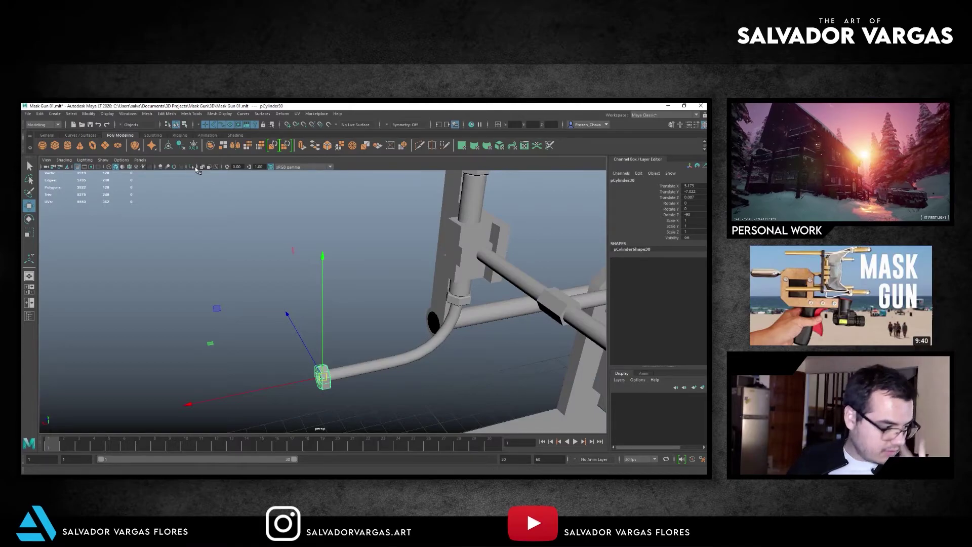
{"action": "left_click", "coordinate": [348, 251]}
{"action": "key", "text": "f"}
{"action": "mouse_move", "coordinate": [348, 251]}
{"action": "left_mouse_down", "text": "alt"}
{"action": "mouse_move", "coordinate": [307, 259]}
{"action": "mouse_move", "coordinate": [305, 295]}
{"action": "mouse_move", "coordinate": [217, 302]}
{"action": "left_mouse_up", "text": "alt"}
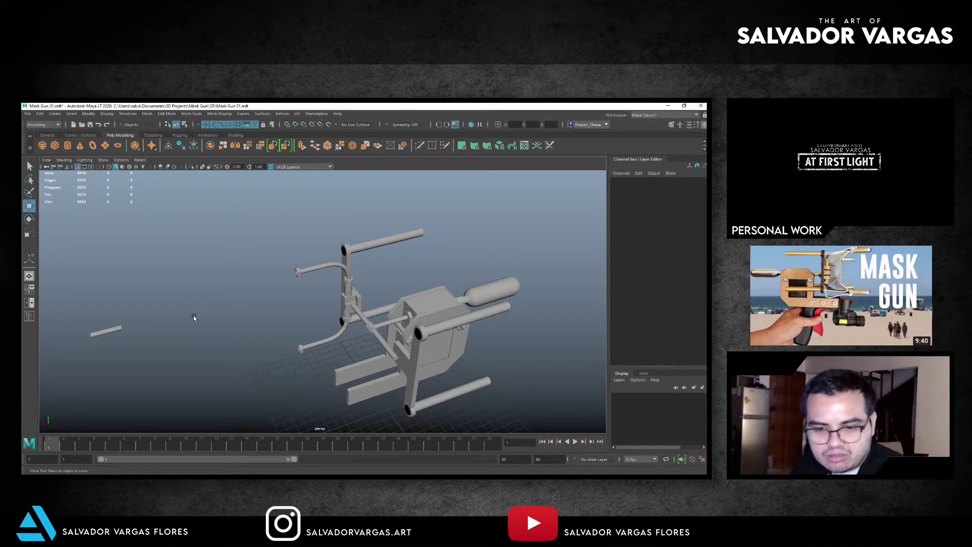
Delete the end cap faces of the small loose pipe.
{"action": "left_click", "coordinate": [115, 330]}
{"action": "key", "text": "f"}
{"action": "mouse_move", "coordinate": [287, 323]}
{"action": "left_mouse_down", "text": "alt"}
{"action": "mouse_move", "coordinate": [321, 301]}
{"action": "mouse_move", "coordinate": [208, 296]}
{"action": "mouse_move", "coordinate": [428, 299]}
{"action": "left_mouse_up", "text": "alt"}
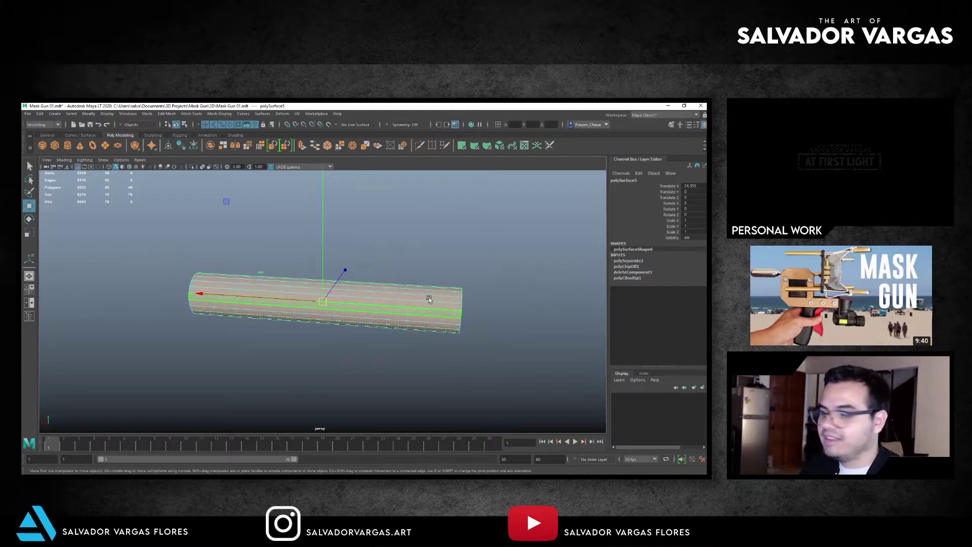
{"action": "right_click_drag", "start_coordinate": [429, 299], "coordinate": [406, 390]}
{"action": "left_click_drag", "start_coordinate": [386, 316], "coordinate": [155, 401], "text": "ctrl"}
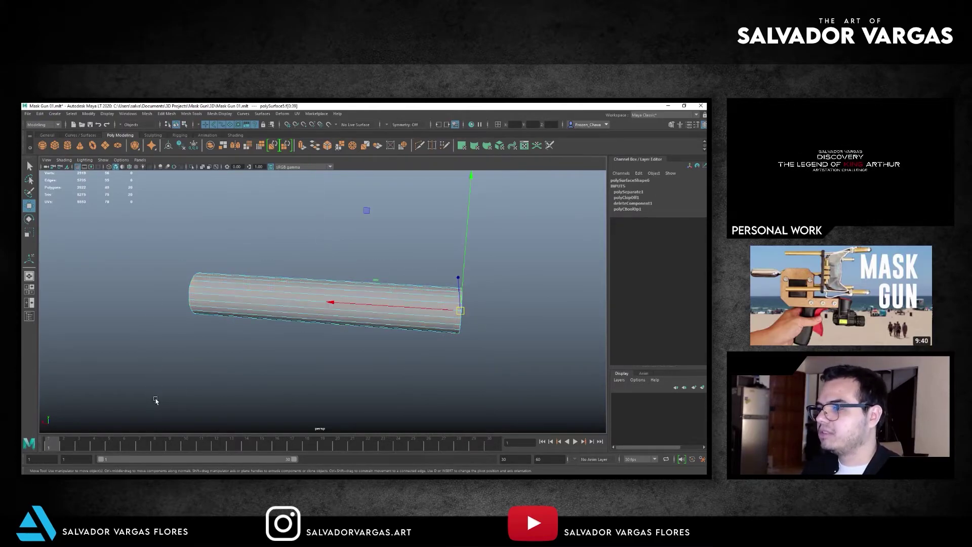
{"action": "key", "text": "Delete"}
{"action": "key", "text": "F8"}
{"action": "key", "text": "f"}
Position the small pipe against the reference image in the side view.
{"action": "key", "text": "space"}
{"action": "left_click_drag", "start_coordinate": [344, 312], "coordinate": [371, 306]}
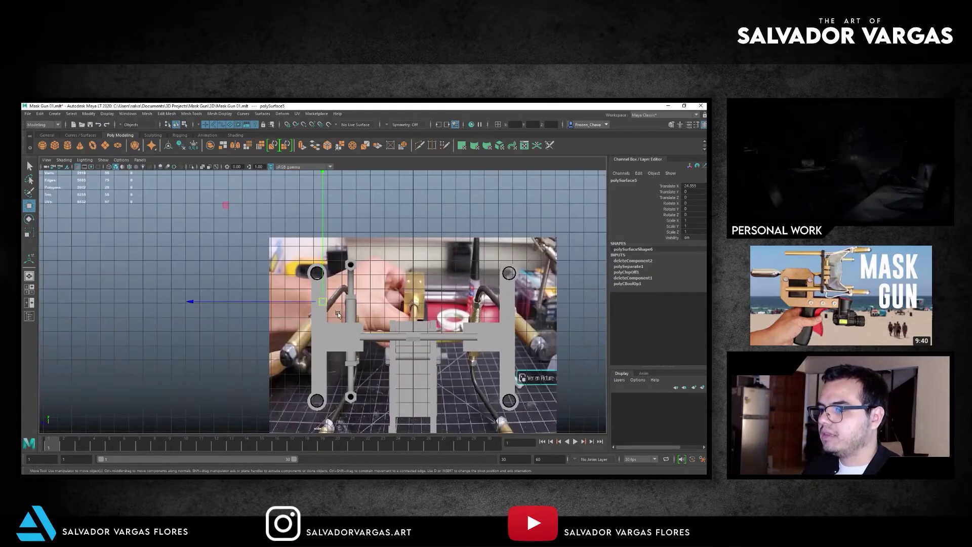
{"action": "left_click_drag", "start_coordinate": [323, 295], "coordinate": [351, 268]}
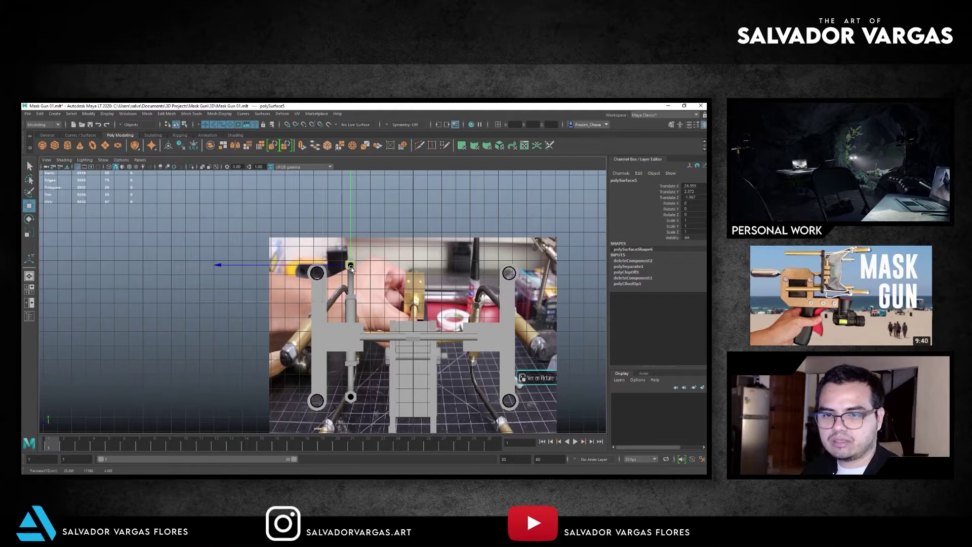
{"action": "key", "text": "f"}
{"action": "scroll", "coordinate": [354, 273], "scroll_direction": "down", "scroll_amount": 5}
{"action": "scroll", "coordinate": [328, 302], "scroll_direction": "up", "scroll_amount": 3}
Scale and move the hex nut to approach the reference nut's size.
{"action": "key", "text": "r"}
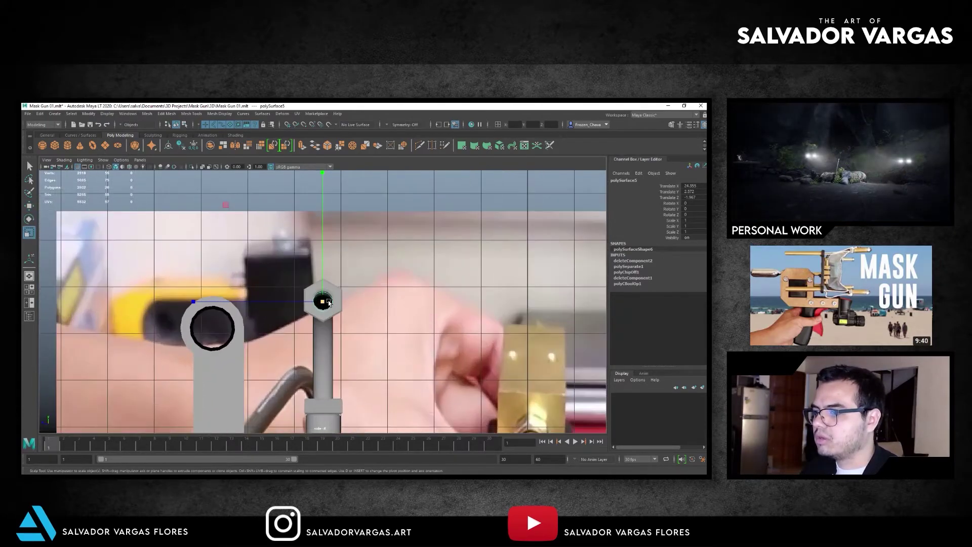
{"action": "scroll", "coordinate": [327, 303], "scroll_direction": "up", "scroll_amount": 2}
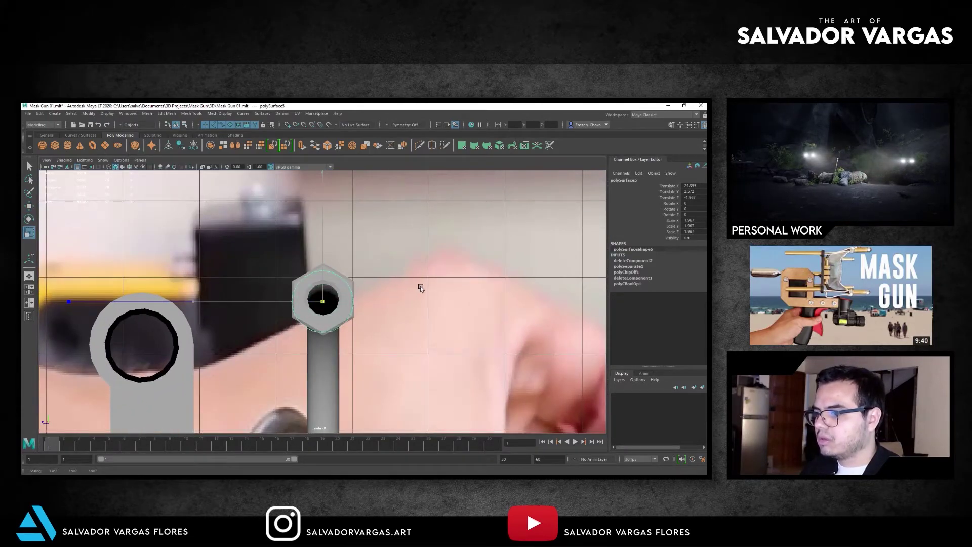
{"action": "left_click_drag", "start_coordinate": [421, 286], "coordinate": [404, 289]}
{"action": "key", "text": "w"}
{"action": "left_click_drag", "start_coordinate": [323, 303], "coordinate": [324, 332]}
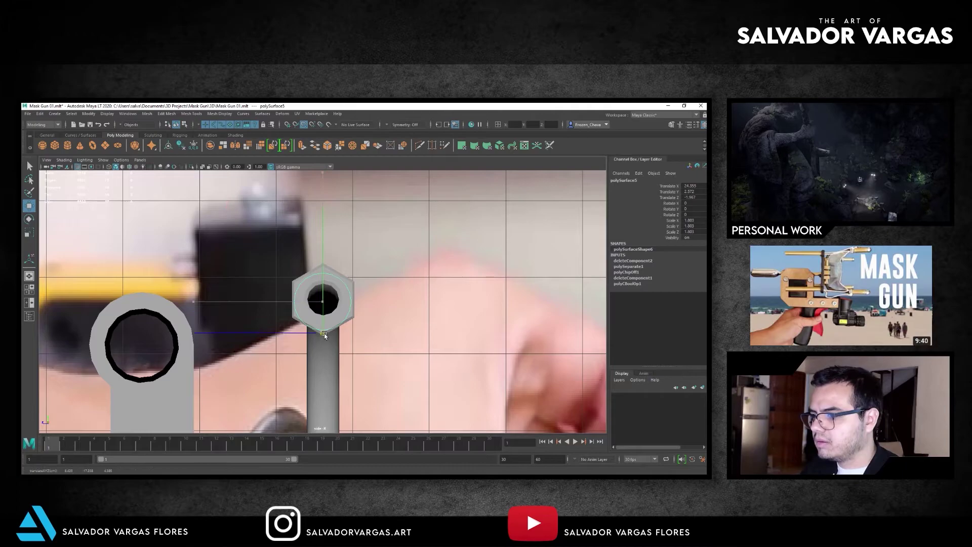
{"action": "key", "text": "r"}
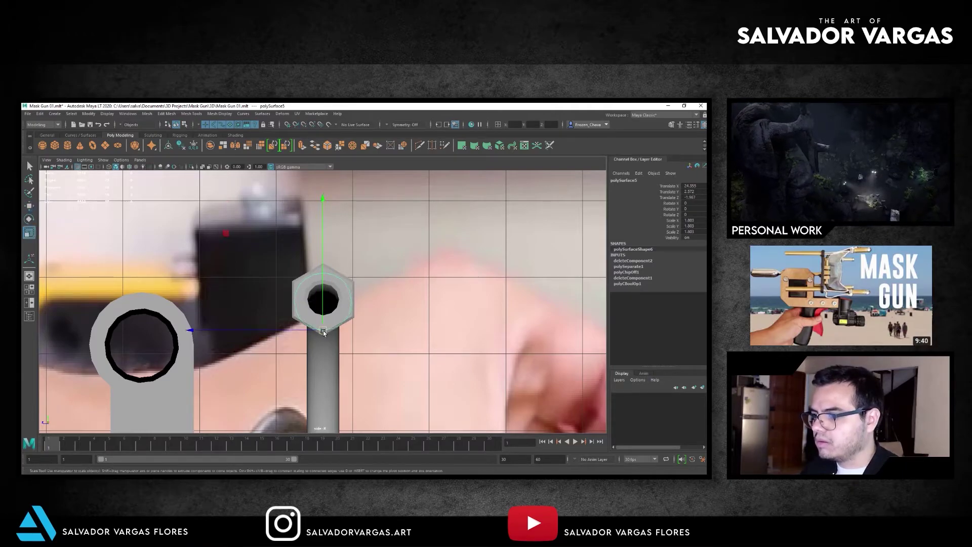
{"action": "left_click_drag", "start_coordinate": [329, 332], "coordinate": [324, 315]}
Shrink the nut to about 1.77 and recentre it over the opening.
{"action": "key", "text": "w"}
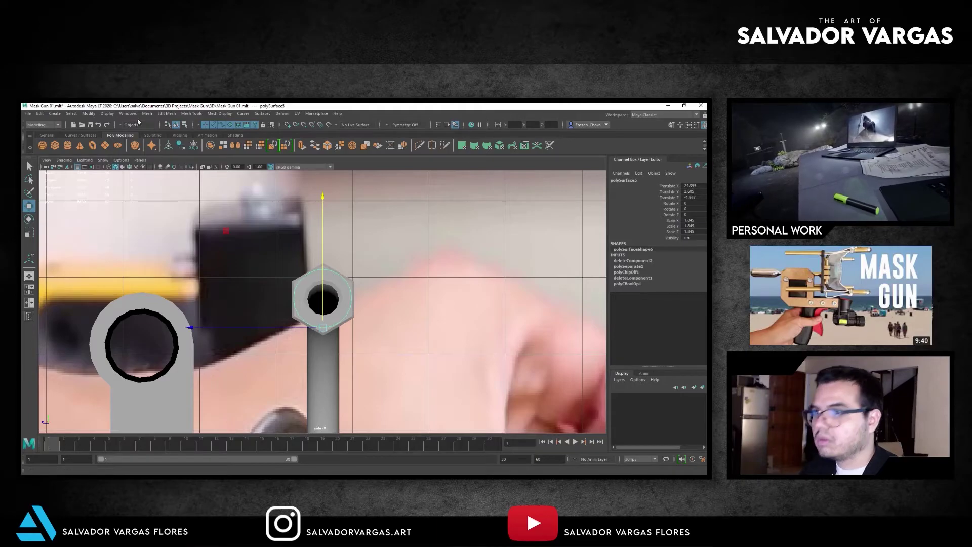
{"action": "key", "text": "f"}
{"action": "key", "text": "r"}
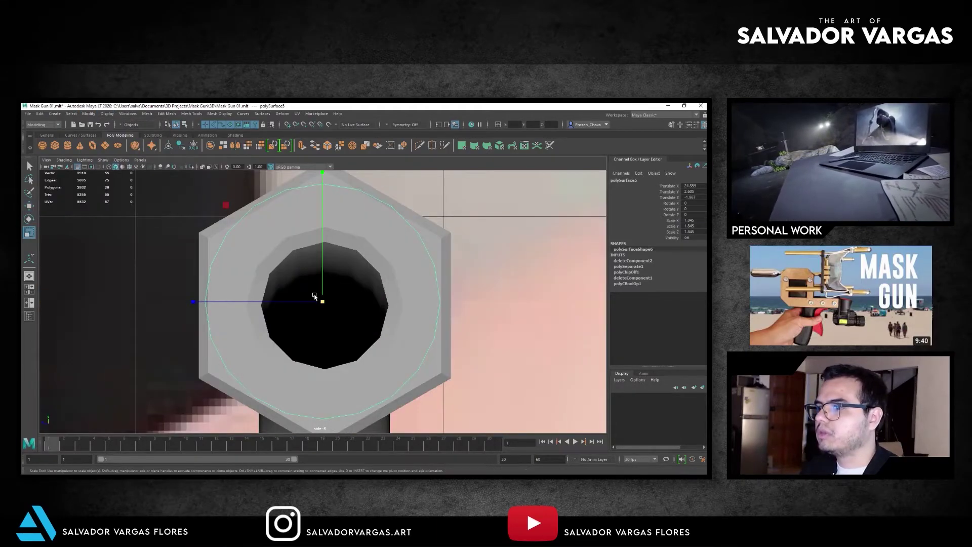
{"action": "mouse_move", "coordinate": [322, 302]}
{"action": "left_mouse_down"}
{"action": "mouse_move", "coordinate": [290, 304]}
{"action": "mouse_move", "coordinate": [323, 239]}
{"action": "mouse_move", "coordinate": [314, 242]}
{"action": "left_mouse_up"}
{"action": "key", "text": "w"}
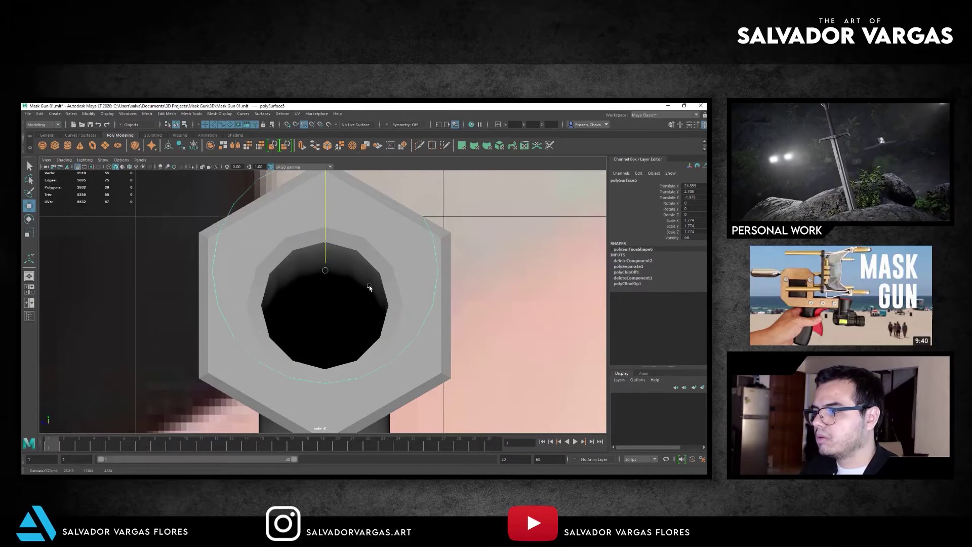
{"action": "left_click", "coordinate": [356, 305]}
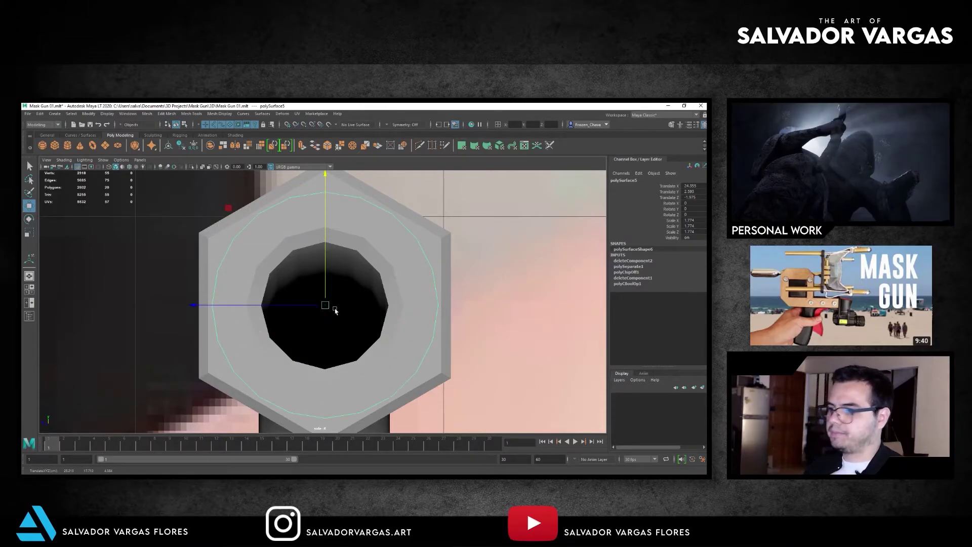
{"action": "right_click_drag", "start_coordinate": [334, 313], "coordinate": [309, 303]}
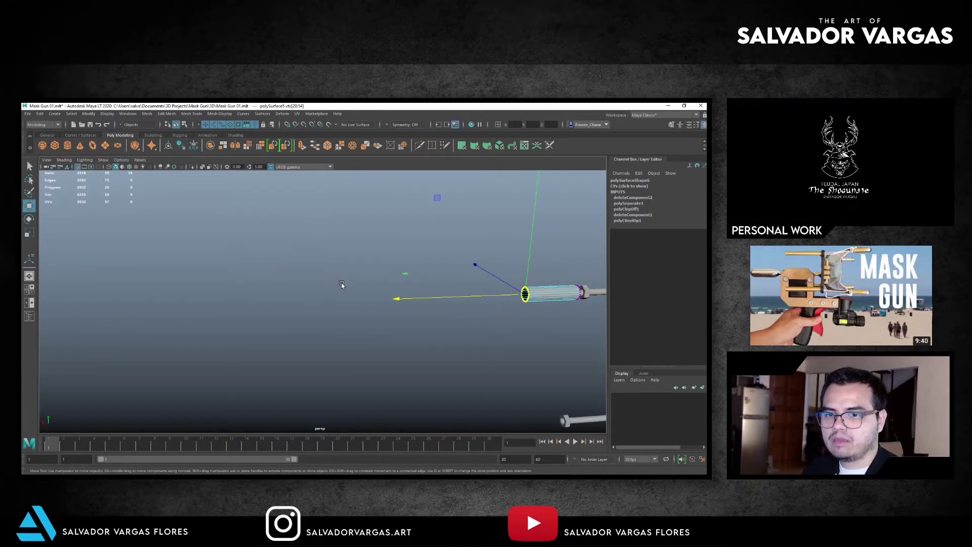
Orbit to the long tube's open end and select the tube beside the hex nut.
{"action": "mouse_move", "coordinate": [360, 295]}
{"action": "left_mouse_down", "text": "alt"}
{"action": "mouse_move", "coordinate": [347, 303]}
{"action": "mouse_move", "coordinate": [296, 283]}
{"action": "mouse_move", "coordinate": [389, 212]}
{"action": "mouse_move", "coordinate": [195, 382]}
{"action": "left_mouse_up", "text": "alt"}
{"action": "key", "text": "F8"}
{"action": "key", "text": "F8"}
{"action": "mouse_move", "coordinate": [320, 358]}
{"action": "left_mouse_down", "text": "alt"}
{"action": "mouse_move", "coordinate": [478, 336]}
{"action": "mouse_move", "coordinate": [465, 318]}
{"action": "mouse_move", "coordinate": [443, 317]}
{"action": "mouse_move", "coordinate": [360, 330]}
{"action": "mouse_move", "coordinate": [373, 352]}
{"action": "mouse_move", "coordinate": [312, 317]}
{"action": "left_mouse_up", "text": "alt"}
{"action": "left_click_drag", "start_coordinate": [427, 226], "coordinate": [238, 354]}
{"action": "left_click", "coordinate": [206, 396]}
{"action": "mouse_move", "coordinate": [347, 361]}
{"action": "left_mouse_down", "text": "alt"}
{"action": "mouse_move", "coordinate": [217, 391]}
{"action": "mouse_move", "coordinate": [478, 294]}
{"action": "left_mouse_up", "text": "alt"}
{"action": "left_click", "coordinate": [407, 384]}
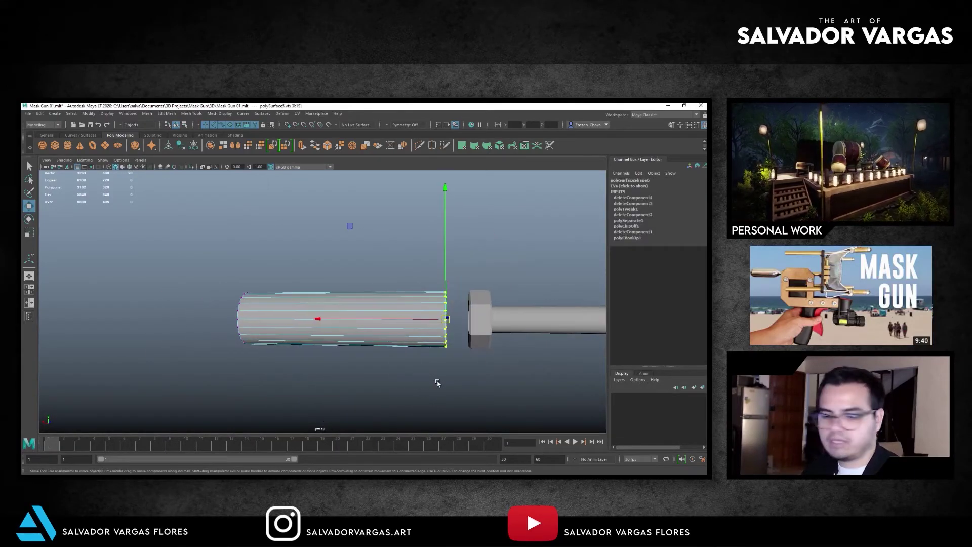
{"action": "left_click", "coordinate": [410, 317]}
{"action": "left_click_drag", "start_coordinate": [410, 316], "coordinate": [366, 336], "text": "alt"}
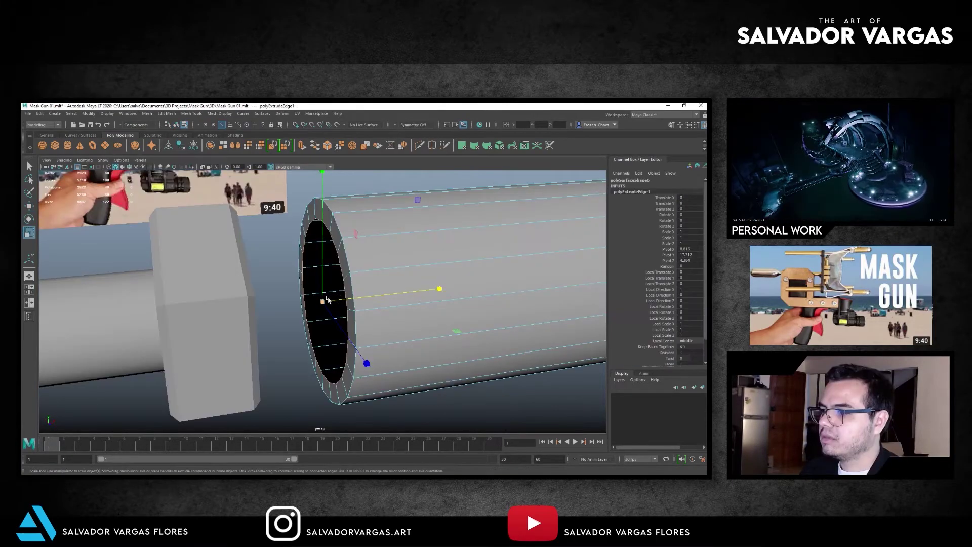
Slide the extruded end ring toward the nut, extrude again, and scale it into a tapered neck.
{"action": "key", "text": "w"}
{"action": "left_click_drag", "start_coordinate": [338, 300], "coordinate": [335, 302]}
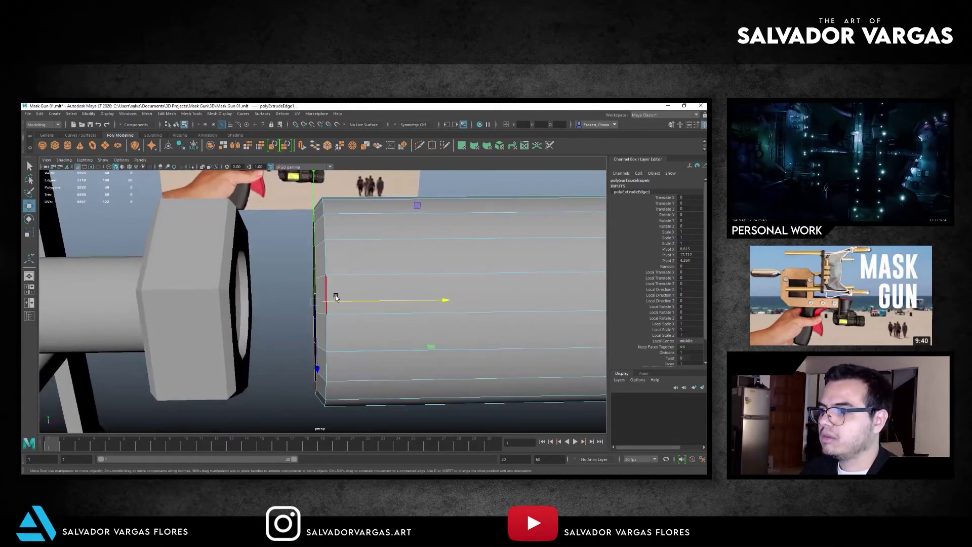
{"action": "key", "text": "ctrl+e"}
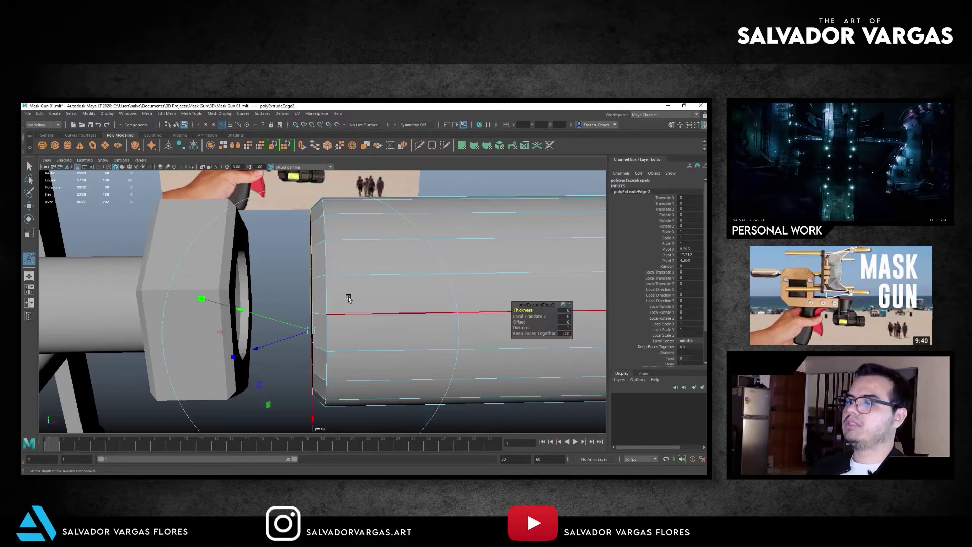
{"action": "mouse_move", "coordinate": [361, 302]}
{"action": "left_mouse_down"}
{"action": "mouse_move", "coordinate": [226, 306]}
{"action": "mouse_move", "coordinate": [301, 286]}
{"action": "mouse_move", "coordinate": [263, 269]}
{"action": "left_mouse_up"}
{"action": "key", "text": "r"}
{"action": "key", "text": "w"}
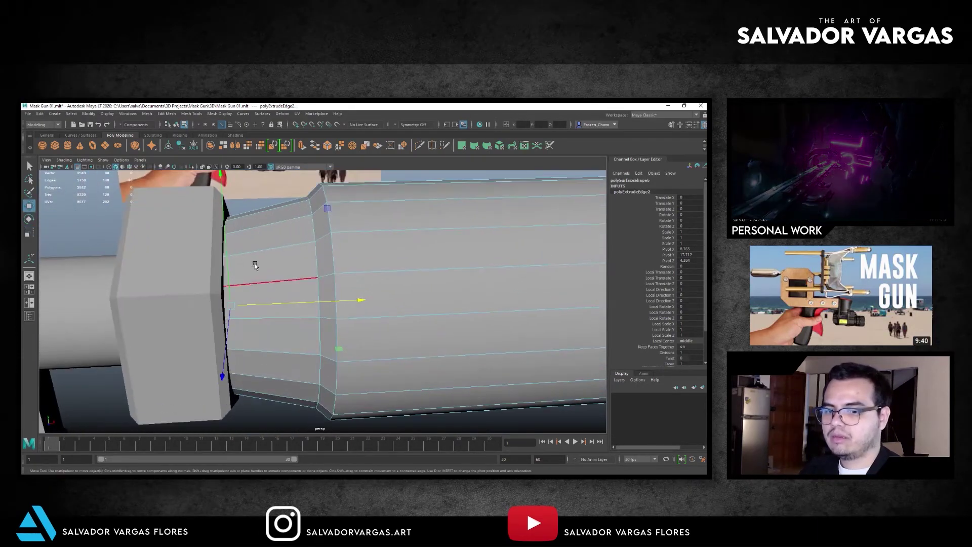
{"action": "left_click_drag", "start_coordinate": [289, 251], "coordinate": [276, 246], "text": "alt"}
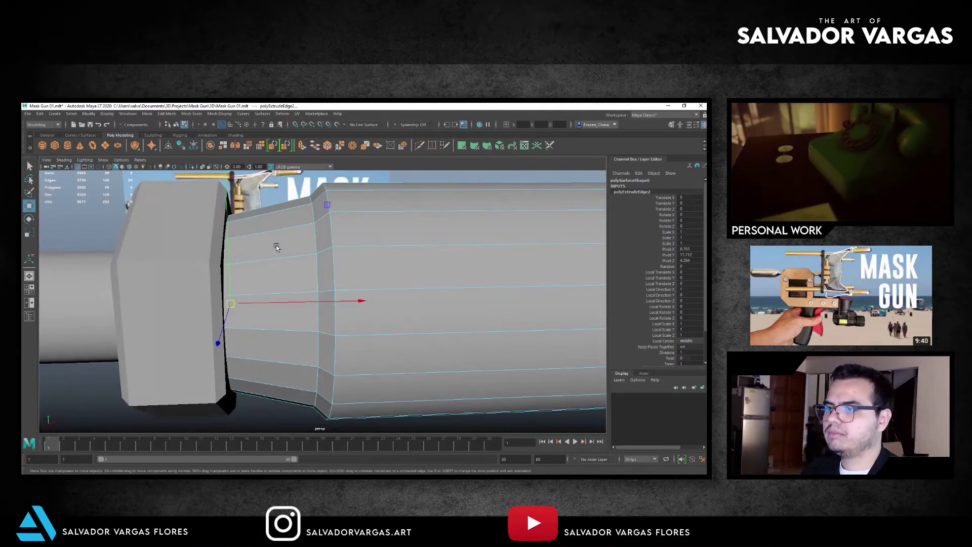
{"action": "mouse_move", "coordinate": [276, 235]}
{"action": "left_mouse_down", "text": "alt"}
{"action": "mouse_move", "coordinate": [217, 241]}
{"action": "mouse_move", "coordinate": [290, 251]}
{"action": "left_mouse_up", "text": "alt"}
{"action": "key", "text": "F8"}
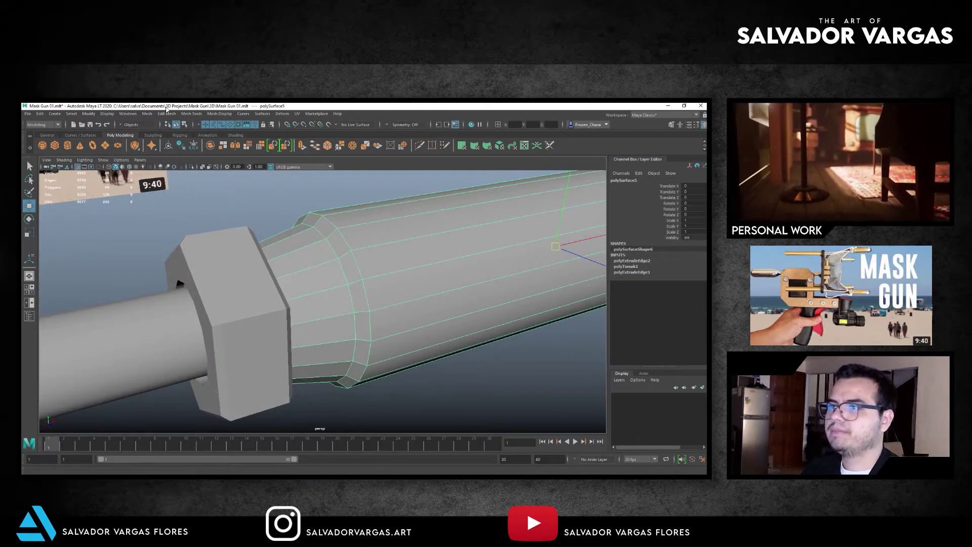
Soften the tube's edge shading.
{"action": "left_click", "coordinate": [191, 113]}
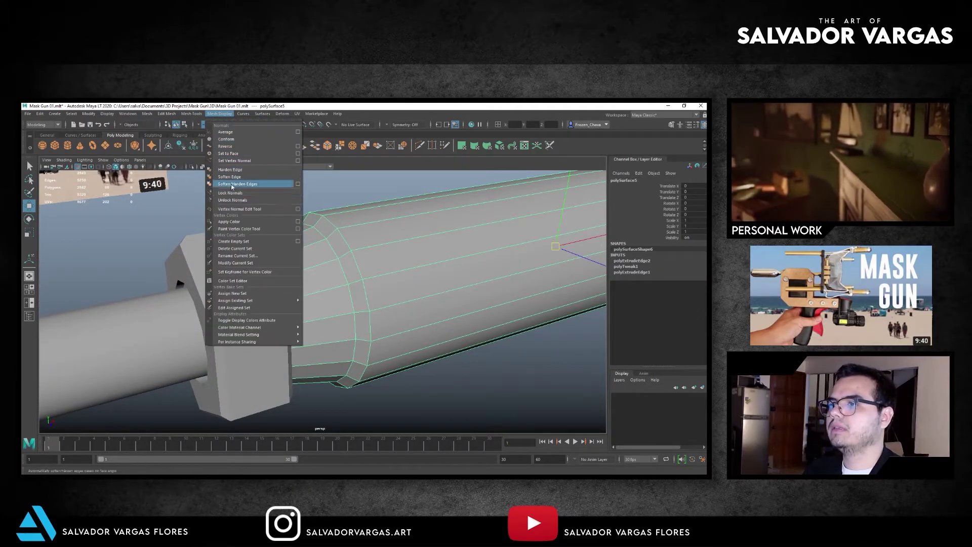
{"action": "left_click", "coordinate": [231, 185]}
{"action": "left_click", "coordinate": [344, 214]}
{"action": "scroll", "coordinate": [256, 226], "scroll_direction": "down", "scroll_amount": 5}
{"action": "mouse_move", "coordinate": [237, 267]}
{"action": "left_mouse_down", "text": "alt"}
{"action": "mouse_move", "coordinate": [299, 236]}
{"action": "mouse_move", "coordinate": [348, 320]}
{"action": "left_mouse_up", "text": "alt"}
Pull the tube's end vertices slightly back along X to shorten it.
{"action": "left_click", "coordinate": [353, 321]}
{"action": "key", "text": "F9"}
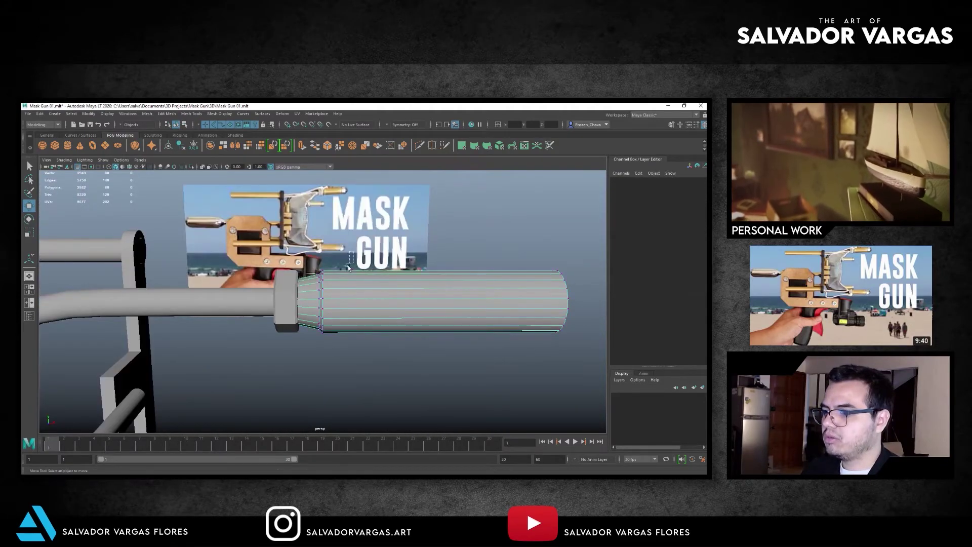
{"action": "left_click_drag", "start_coordinate": [347, 266], "coordinate": [312, 335]}
{"action": "scroll", "coordinate": [325, 287], "scroll_direction": "up", "scroll_amount": 2}
{"action": "mouse_move", "coordinate": [337, 302]}
{"action": "left_mouse_down"}
{"action": "mouse_move", "coordinate": [217, 277]}
{"action": "mouse_move", "coordinate": [260, 293]}
{"action": "mouse_move", "coordinate": [250, 263]}
{"action": "mouse_move", "coordinate": [270, 275]}
{"action": "mouse_move", "coordinate": [253, 275]}
{"action": "left_mouse_up"}
{"action": "left_click", "coordinate": [337, 296]}
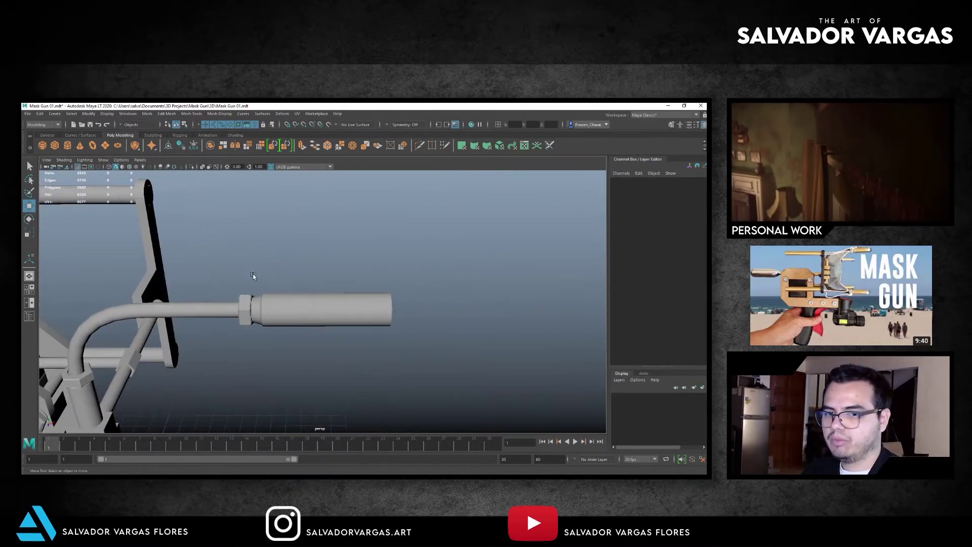
{"action": "left_click", "coordinate": [242, 302]}
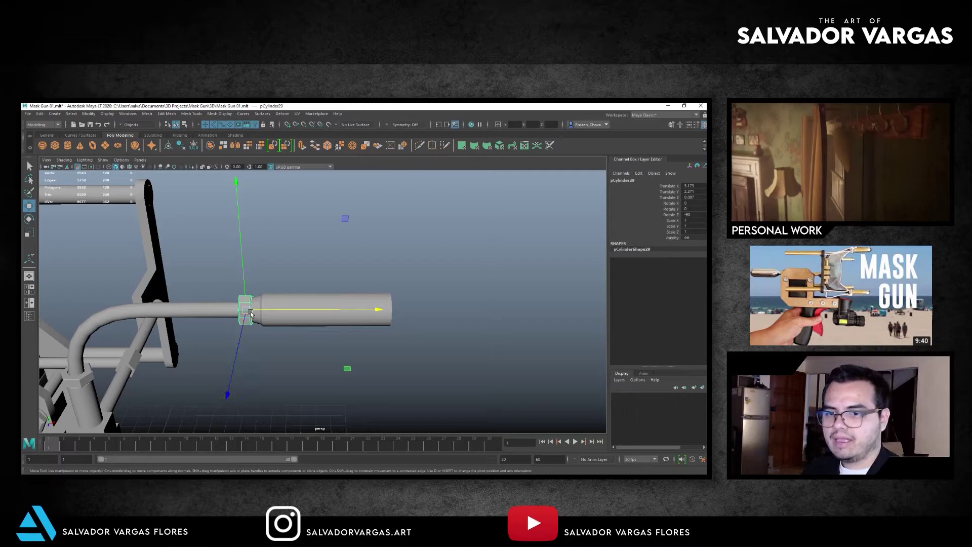
Duplicate the small ring onto the tube's far end and scale it up slightly.
{"action": "left_click_drag", "start_coordinate": [296, 311], "coordinate": [296, 311], "text": "shift"}
{"action": "mouse_move", "coordinate": [435, 318]}
{"action": "left_mouse_down"}
{"action": "mouse_move", "coordinate": [449, 317]}
{"action": "mouse_move", "coordinate": [385, 336]}
{"action": "left_mouse_up"}
{"action": "key", "text": "f"}
{"action": "key", "text": "r"}
{"action": "left_click_drag", "start_coordinate": [323, 301], "coordinate": [354, 284]}
{"action": "key", "text": "w"}
Stretch the copied ring's end vertices outward along X past the tube.
{"action": "key", "text": "F9"}
{"action": "mouse_move", "coordinate": [335, 223]}
{"action": "left_mouse_down"}
{"action": "mouse_move", "coordinate": [369, 302]}
{"action": "mouse_move", "coordinate": [358, 293]}
{"action": "left_mouse_up"}
{"action": "middle_click_drag", "start_coordinate": [338, 231], "coordinate": [263, 232], "text": "alt"}
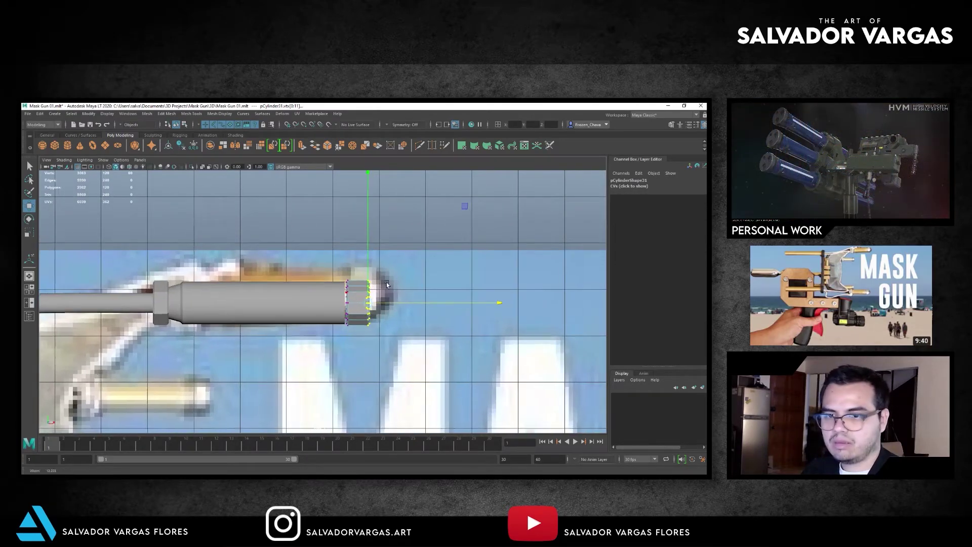
{"action": "scroll", "coordinate": [361, 300], "scroll_direction": "up", "scroll_amount": 2}
{"action": "right_click_drag", "start_coordinate": [391, 286], "coordinate": [383, 284]}
{"action": "left_click_drag", "start_coordinate": [400, 263], "coordinate": [372, 340]}
{"action": "left_click_drag", "start_coordinate": [400, 302], "coordinate": [418, 303]}
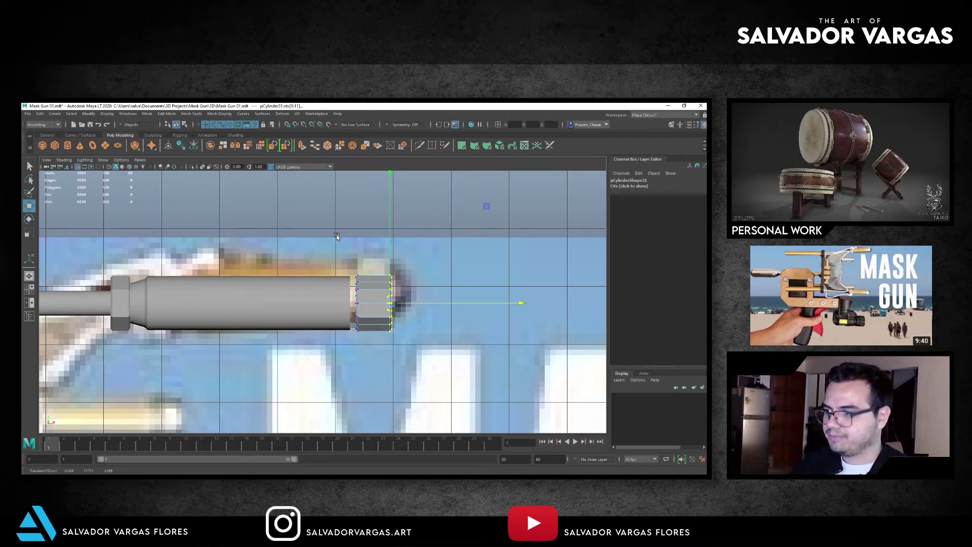
{"action": "left_click", "coordinate": [289, 286]}
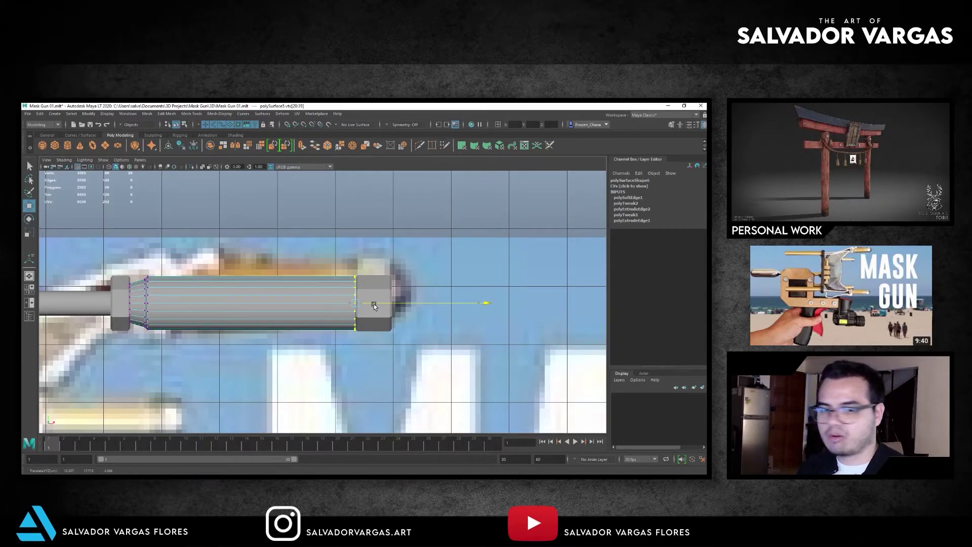
Extrude the tube's end edge loop and slide the new ring along the tube.
{"action": "scroll", "coordinate": [354, 301], "scroll_direction": "up", "scroll_amount": 6}
{"action": "mouse_move", "coordinate": [358, 297]}
{"action": "left_mouse_down", "text": "alt"}
{"action": "mouse_move", "coordinate": [377, 320]}
{"action": "mouse_move", "coordinate": [307, 250]}
{"action": "left_mouse_up", "text": "alt"}
{"action": "key", "text": "space"}
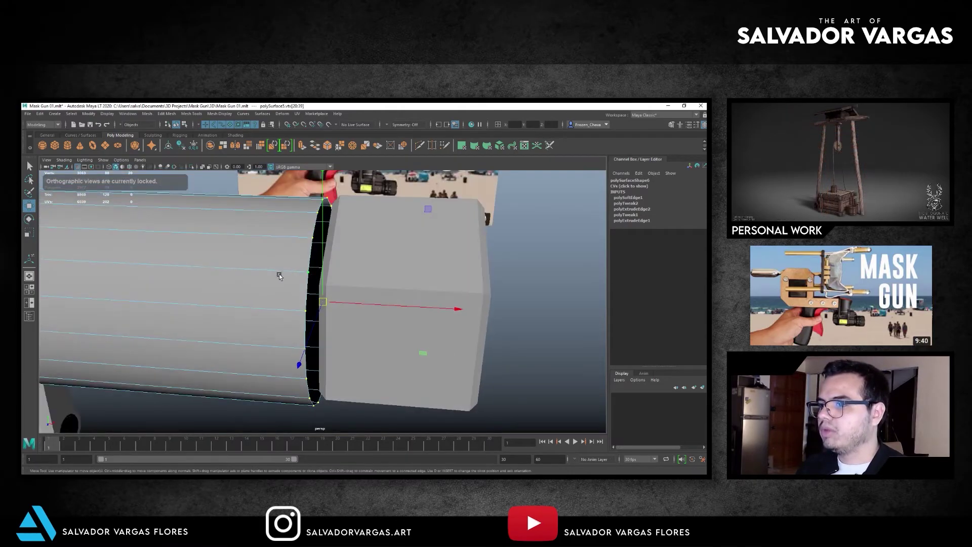
{"action": "double_click", "coordinate": [307, 251]}
{"action": "left_click", "coordinate": [167, 113]}
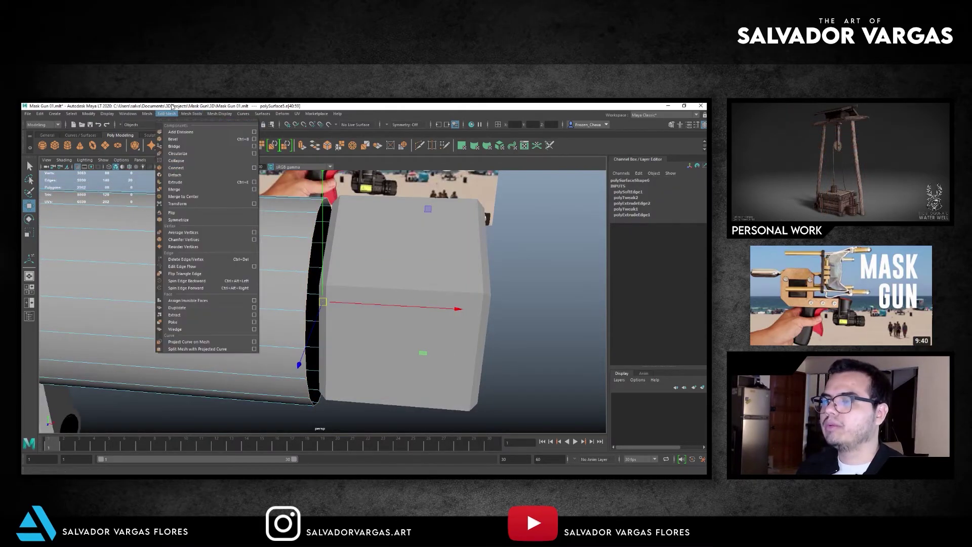
{"action": "left_click", "coordinate": [176, 183]}
{"action": "key", "text": "w"}
{"action": "mouse_move", "coordinate": [354, 287]}
{"action": "left_mouse_down", "text": "alt"}
{"action": "mouse_move", "coordinate": [364, 299]}
{"action": "mouse_move", "coordinate": [341, 301]}
{"action": "mouse_move", "coordinate": [303, 246]}
{"action": "left_mouse_up", "text": "alt"}
{"action": "key", "text": "r"}
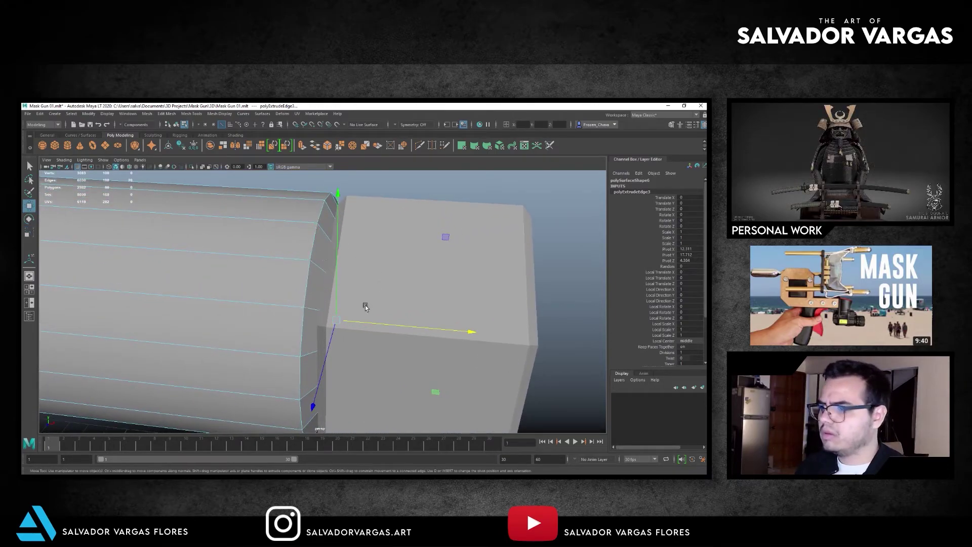
Bevel the tube's end edge and slide the edge loops tight against the rim.
{"action": "left_click_drag", "start_coordinate": [354, 308], "coordinate": [324, 286], "text": "alt"}
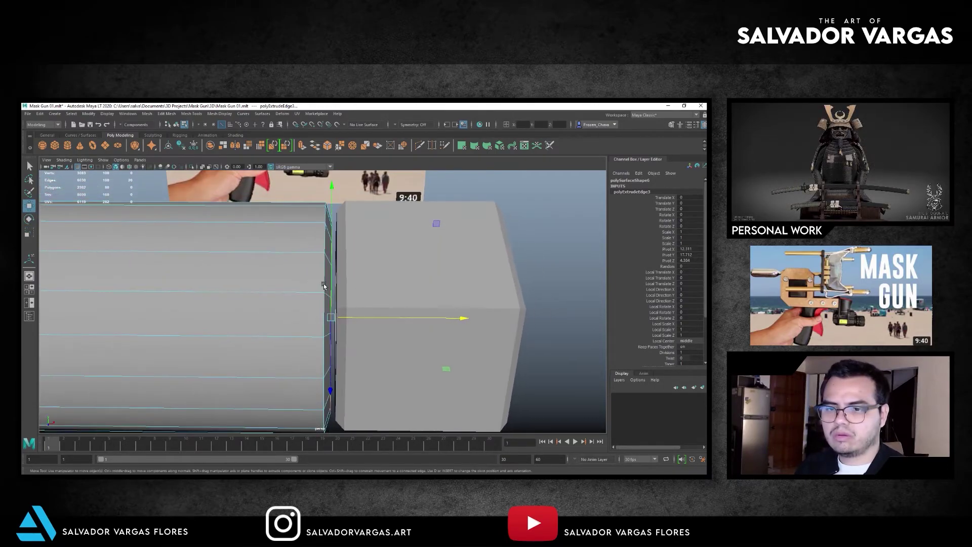
{"action": "left_click", "coordinate": [167, 113]}
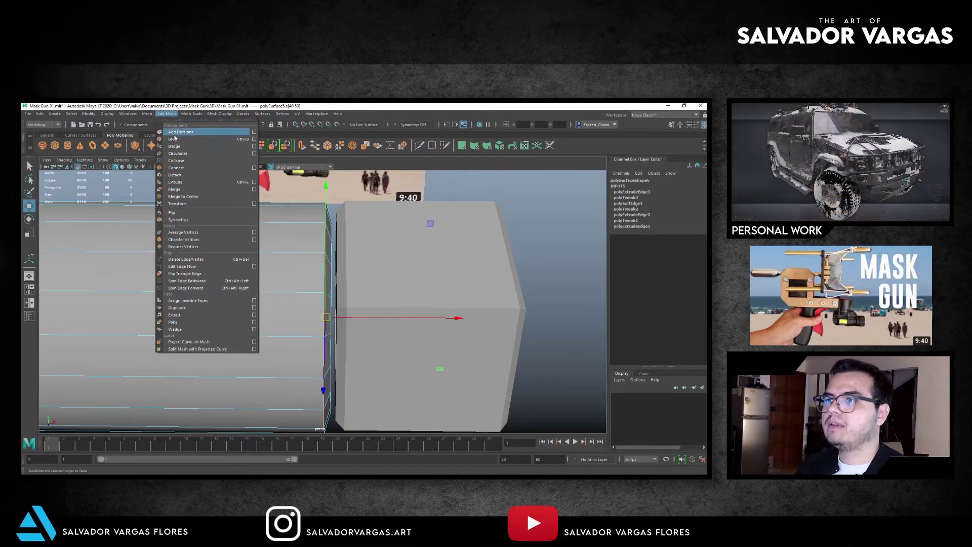
{"action": "left_click", "coordinate": [185, 144]}
{"action": "left_click_drag", "start_coordinate": [369, 284], "coordinate": [306, 246], "text": "alt"}
{"action": "key", "text": "t"}
{"action": "left_click", "coordinate": [211, 116]}
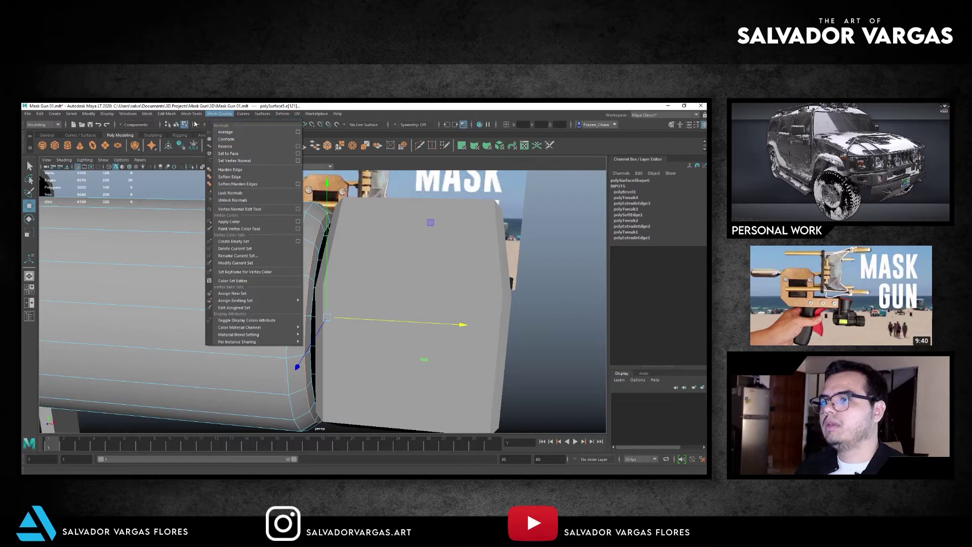
{"action": "left_click", "coordinate": [208, 225]}
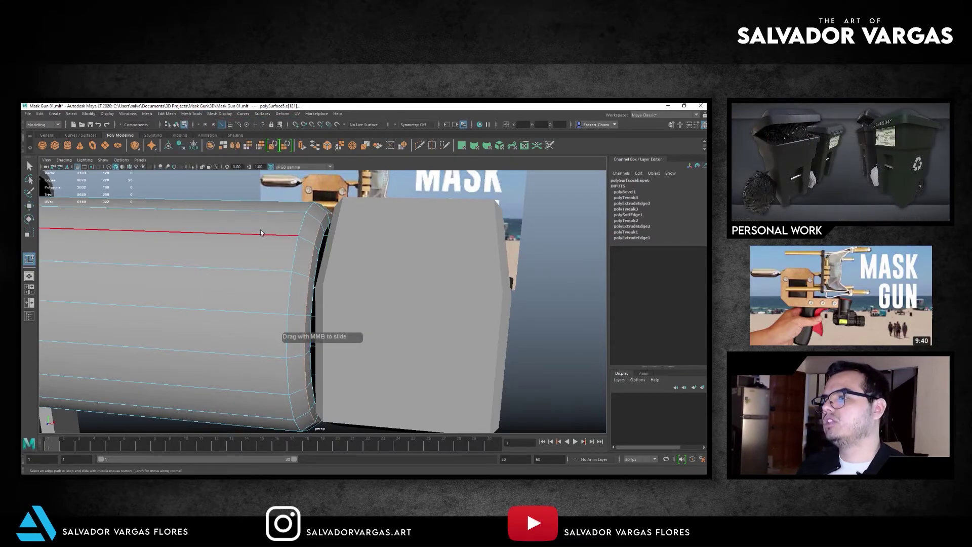
Return to object mode and select the hex nut block beside the tube.
{"action": "left_click_drag", "start_coordinate": [250, 236], "coordinate": [278, 229], "text": "alt"}
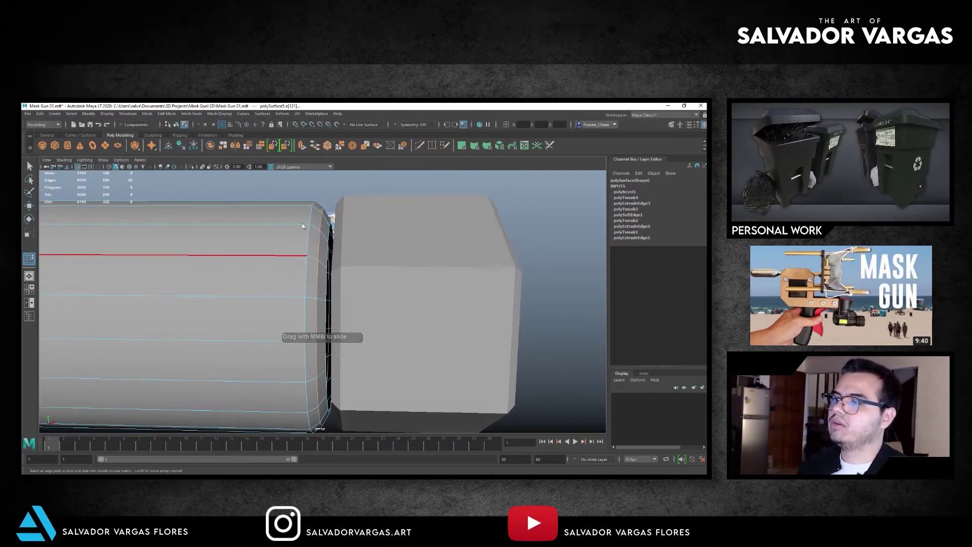
{"action": "key", "text": "F8"}
{"action": "left_click_drag", "start_coordinate": [325, 189], "coordinate": [356, 208], "text": "alt"}
{"action": "left_click", "coordinate": [356, 209]}
{"action": "middle_click_drag", "start_coordinate": [295, 198], "coordinate": [231, 188], "text": "alt"}
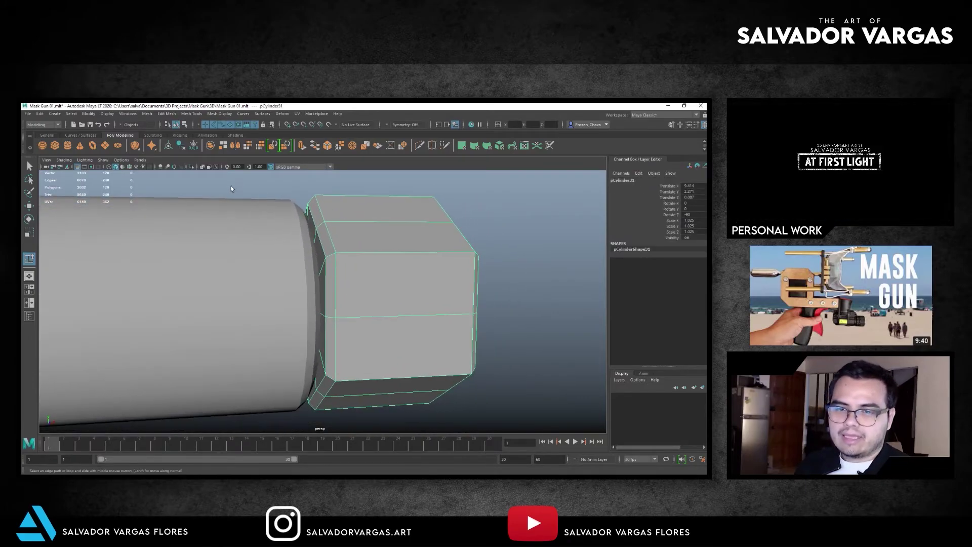
Isolate the hex nut and delete the chamfer faces inside its hole.
{"action": "left_click", "coordinate": [192, 168]}
{"action": "mouse_move", "coordinate": [367, 256]}
{"action": "left_mouse_down", "text": "alt"}
{"action": "mouse_move", "coordinate": [422, 258]}
{"action": "mouse_move", "coordinate": [352, 253]}
{"action": "left_mouse_up", "text": "alt"}
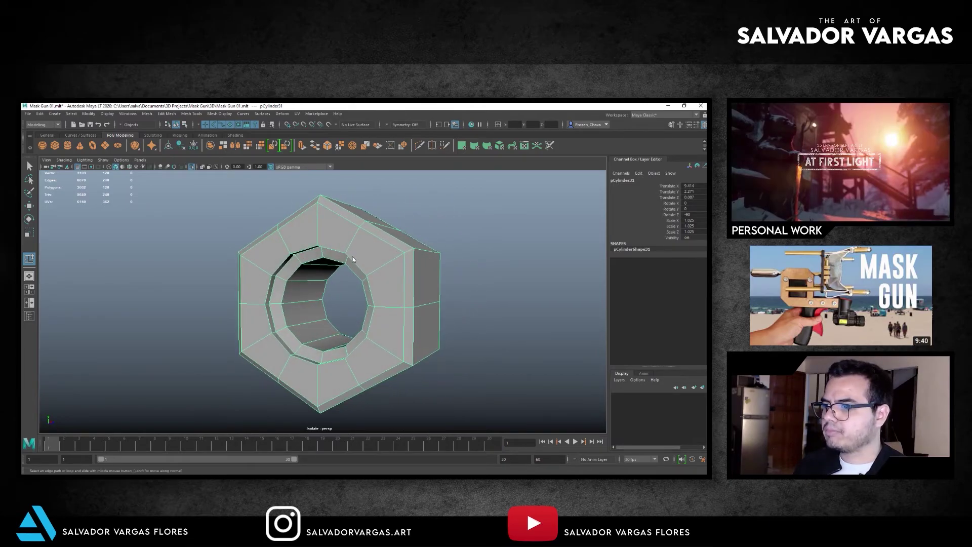
{"action": "key", "text": "F10"}
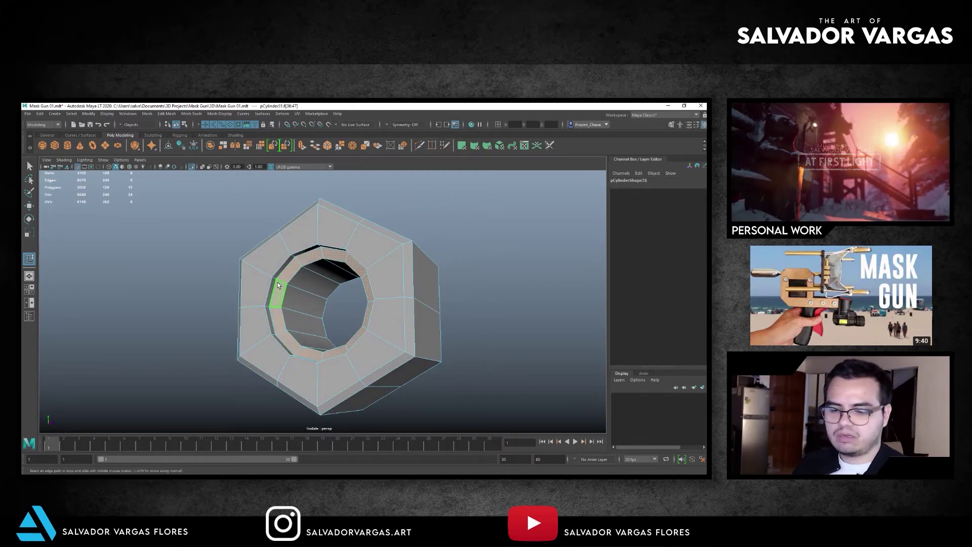
{"action": "left_click", "coordinate": [277, 282]}
{"action": "key", "text": "Delete"}
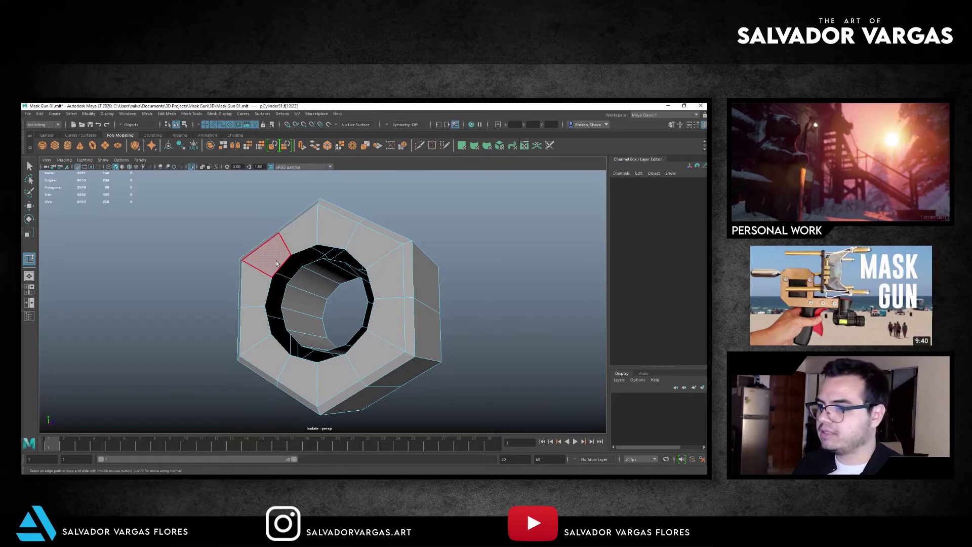
Scale up the edge loop around the nut's hole to widen it.
{"action": "left_click", "coordinate": [273, 274]}
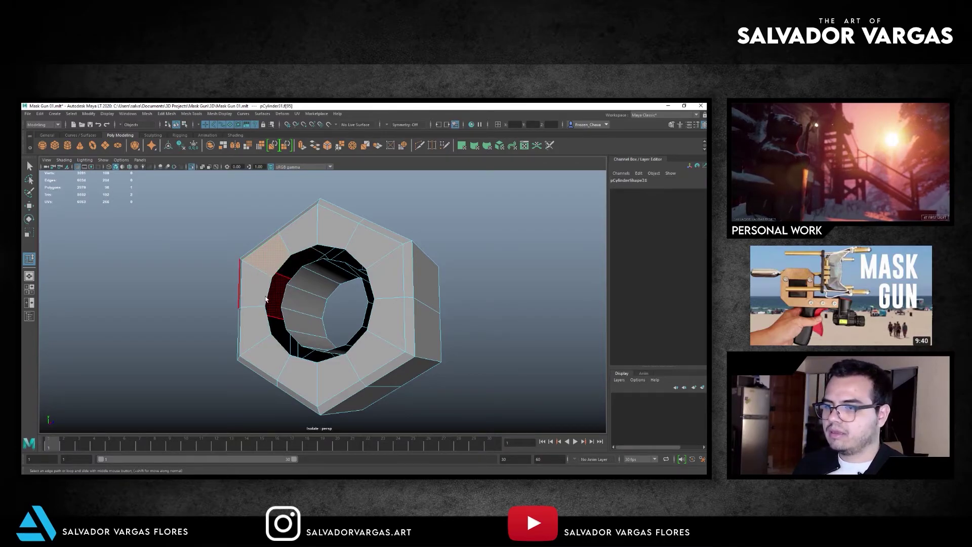
{"action": "mouse_move", "coordinate": [271, 298]}
{"action": "left_mouse_down", "text": "alt"}
{"action": "mouse_move", "coordinate": [337, 302]}
{"action": "mouse_move", "coordinate": [303, 304]}
{"action": "left_mouse_up", "text": "alt"}
{"action": "double_click", "coordinate": [282, 264]}
{"action": "key", "text": "r"}
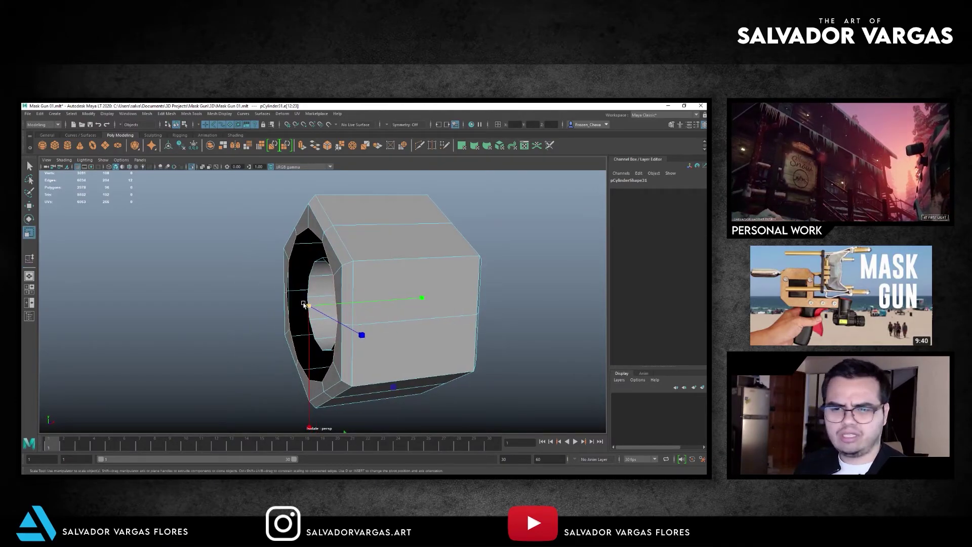
With the scene restored, extrude the hole's edge loop toward the tube as a short collar.
{"action": "key", "text": "ctrl+1"}
{"action": "left_click_drag", "start_coordinate": [204, 183], "coordinate": [213, 210], "text": "alt"}
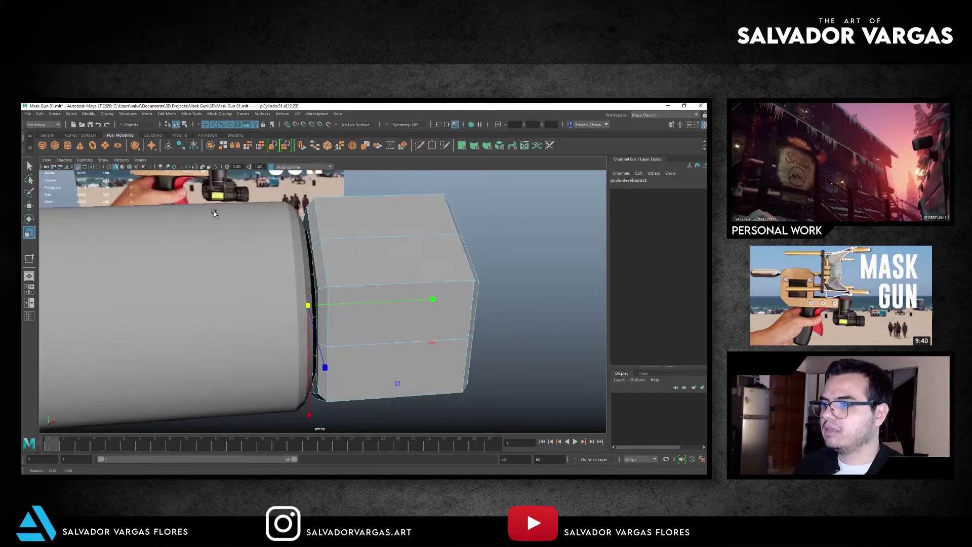
{"action": "key", "text": "w"}
{"action": "left_click", "coordinate": [187, 114]}
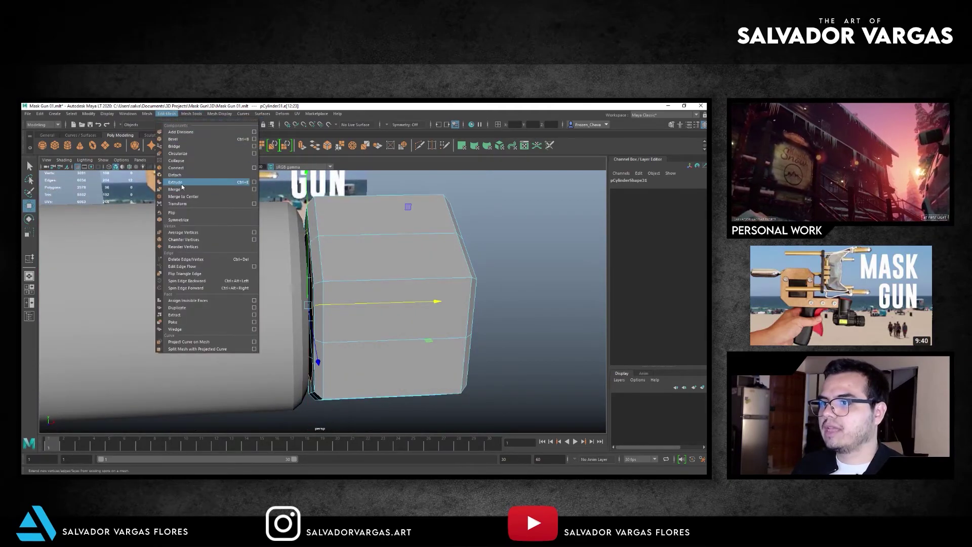
{"action": "left_click", "coordinate": [184, 184]}
{"action": "mouse_move", "coordinate": [339, 295]}
{"action": "left_mouse_down"}
{"action": "mouse_move", "coordinate": [342, 306]}
{"action": "mouse_move", "coordinate": [341, 290]}
{"action": "left_mouse_up"}
Select the large tube and isolate it, viewing its open end.
{"action": "key", "text": "F8"}
{"action": "mouse_move", "coordinate": [358, 349]}
{"action": "left_mouse_down", "text": "alt"}
{"action": "mouse_move", "coordinate": [366, 305]}
{"action": "mouse_move", "coordinate": [240, 262]}
{"action": "left_mouse_up", "text": "alt"}
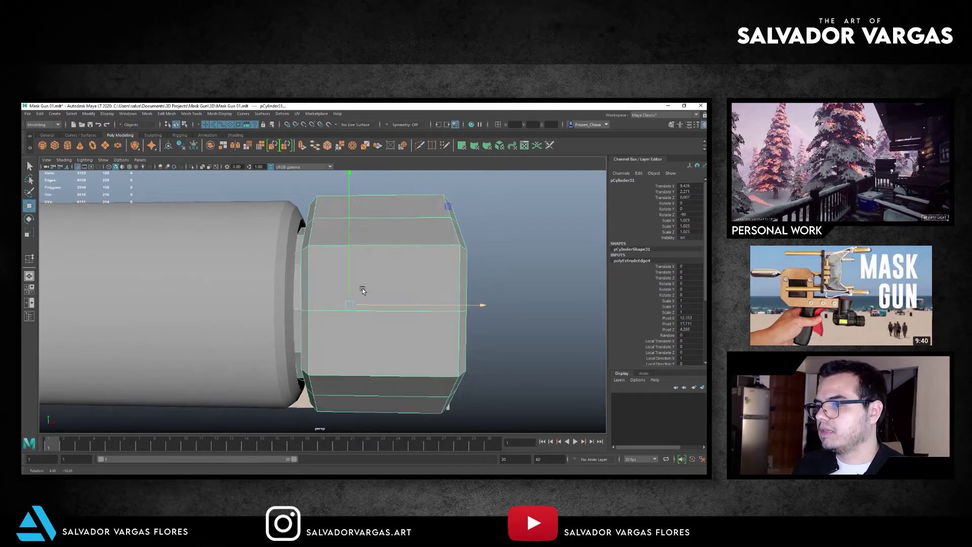
{"action": "left_click", "coordinate": [240, 263]}
{"action": "left_click", "coordinate": [192, 167]}
{"action": "left_click_drag", "start_coordinate": [192, 207], "coordinate": [202, 233], "text": "alt"}
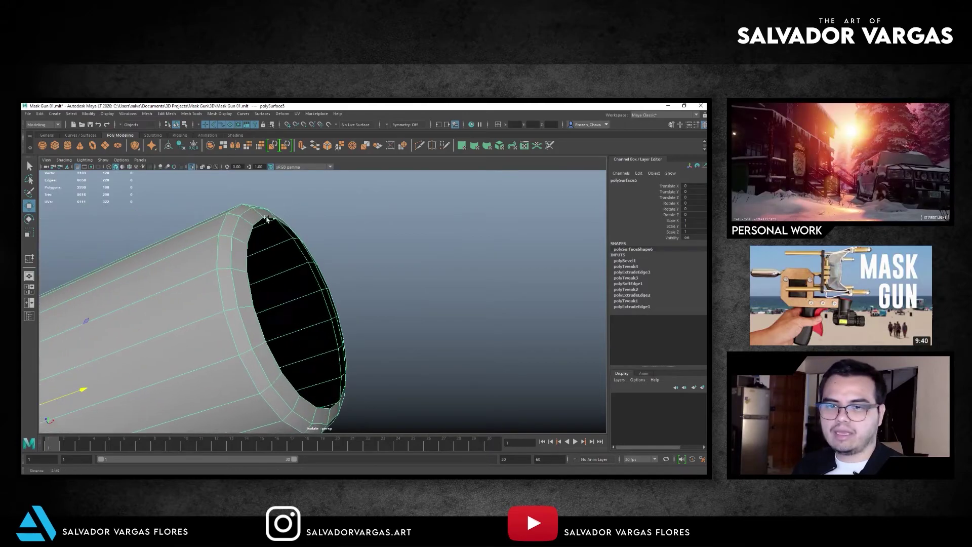
Extrude the tube's rim edge loop and scale it inward into a lip.
{"action": "double_click", "coordinate": [244, 232]}
{"action": "left_click", "coordinate": [167, 113]}
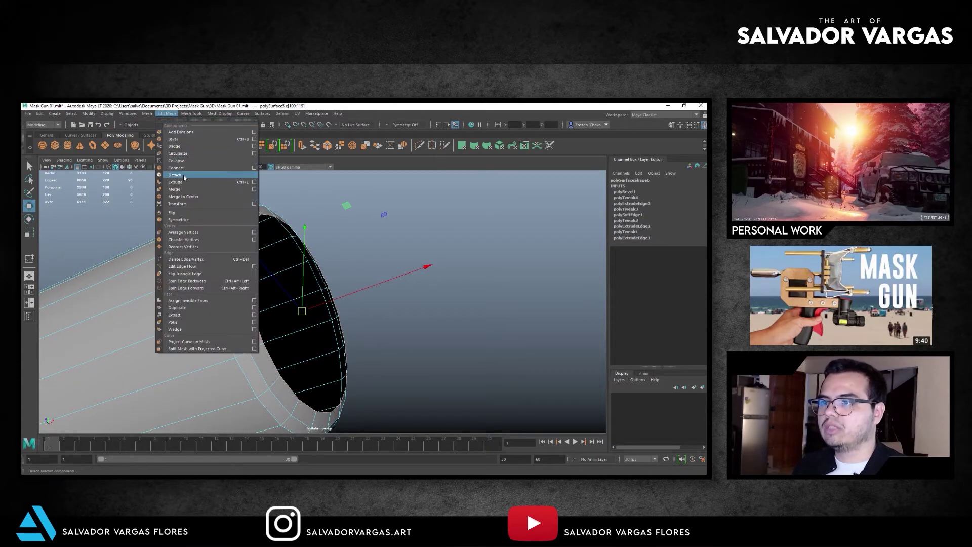
{"action": "left_click", "coordinate": [172, 177]}
{"action": "mouse_move", "coordinate": [302, 311]}
{"action": "left_mouse_down"}
{"action": "mouse_move", "coordinate": [281, 314]}
{"action": "mouse_move", "coordinate": [354, 253]}
{"action": "left_mouse_up"}
Bring the scene back and soften the tube's edges for smooth shading.
{"action": "key", "text": "w"}
{"action": "left_click", "coordinate": [374, 245]}
{"action": "key", "text": "F8"}
{"action": "left_click", "coordinate": [192, 167]}
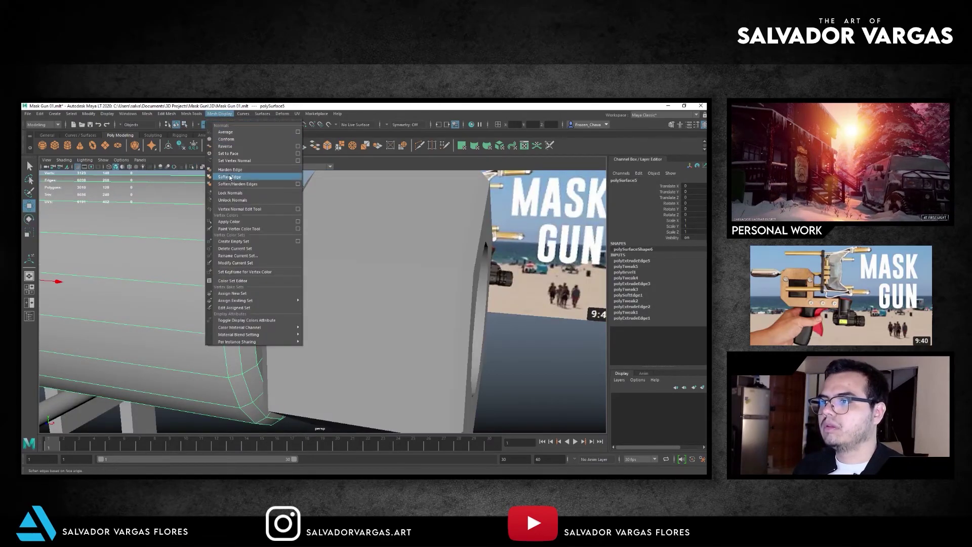
{"action": "left_click", "coordinate": [214, 178]}
Nudge the hex nut along X in front view so it sits flush against the tube.
{"action": "left_click", "coordinate": [363, 305]}
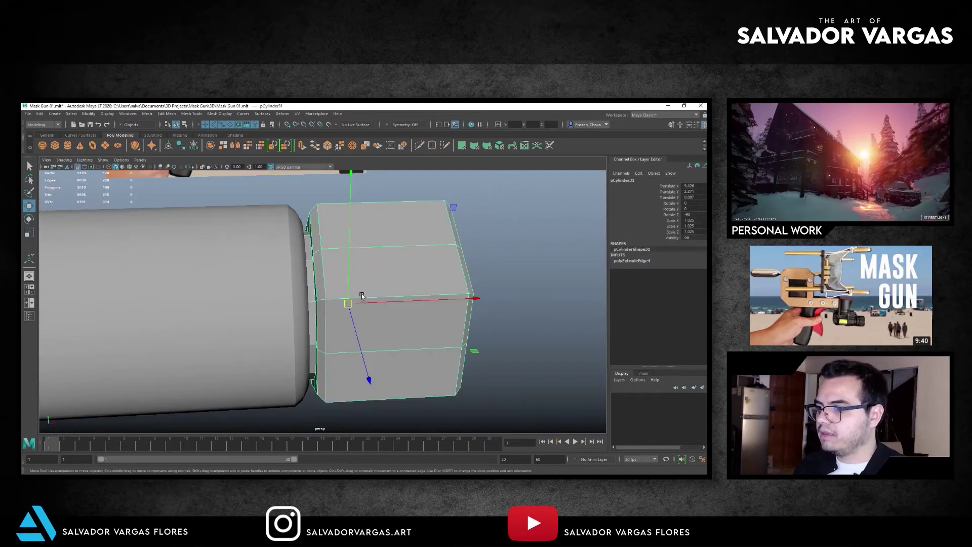
{"action": "key", "text": "f"}
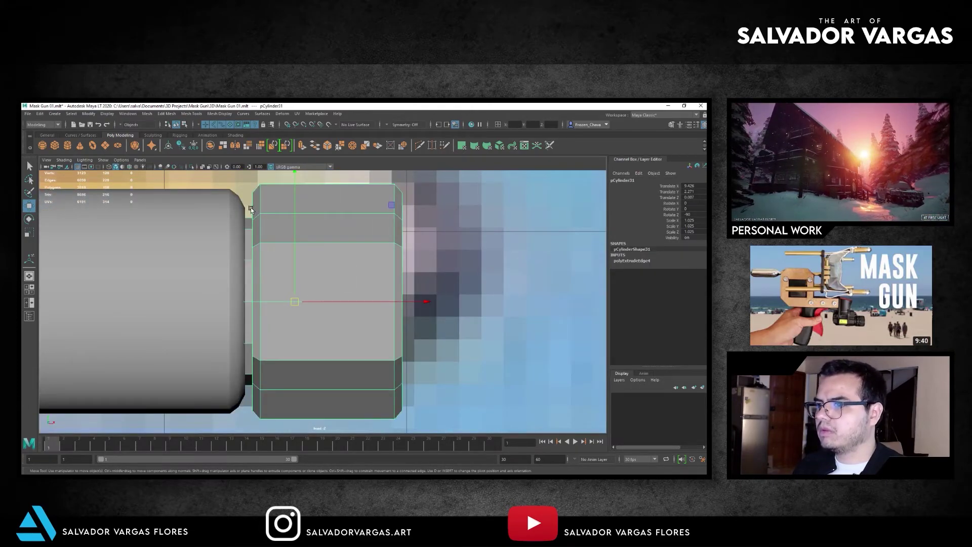
{"action": "scroll", "coordinate": [282, 216], "scroll_direction": "down", "scroll_amount": 3}
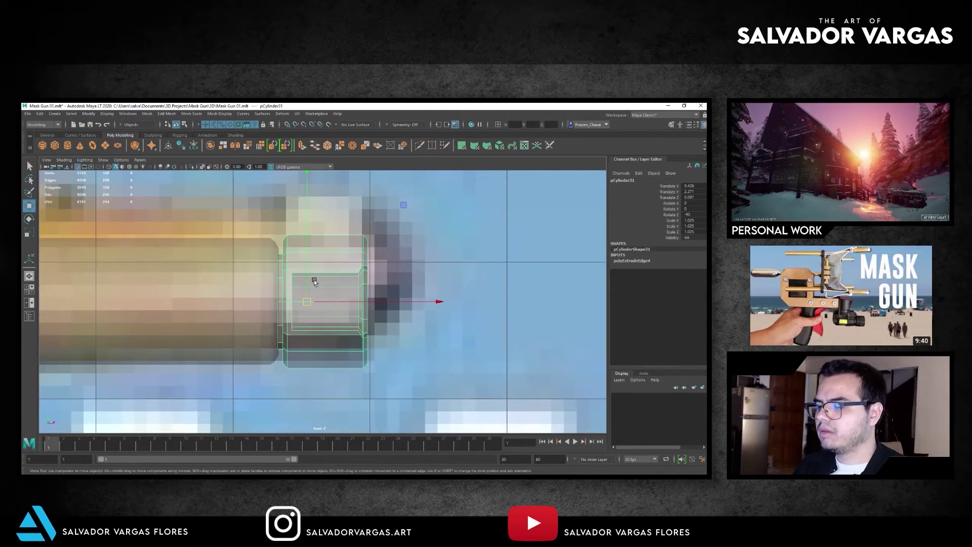
{"action": "left_click_drag", "start_coordinate": [320, 301], "coordinate": [321, 298]}
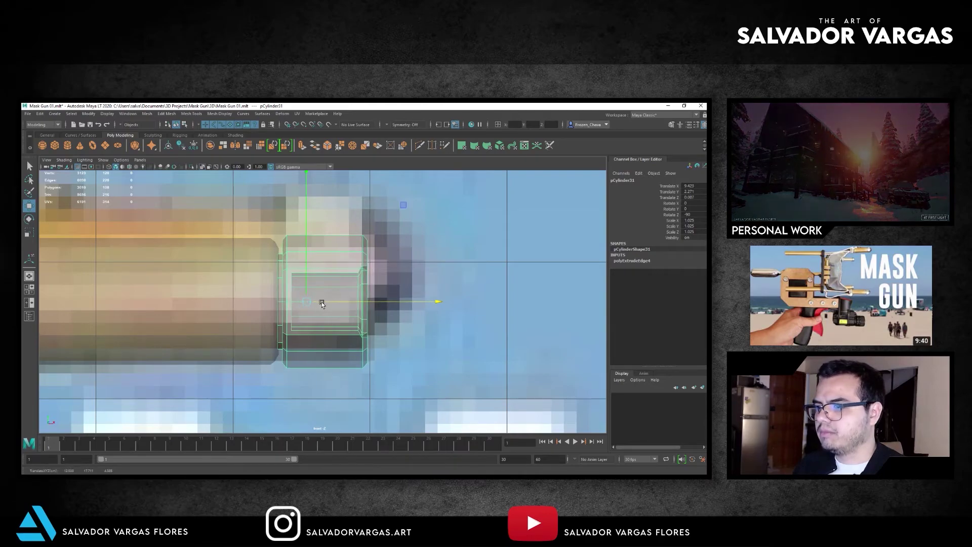
{"action": "key", "text": "space"}
{"action": "left_click", "coordinate": [320, 297]}
{"action": "left_click_drag", "start_coordinate": [296, 236], "coordinate": [213, 217], "text": "alt"}
{"action": "left_click", "coordinate": [213, 218]}
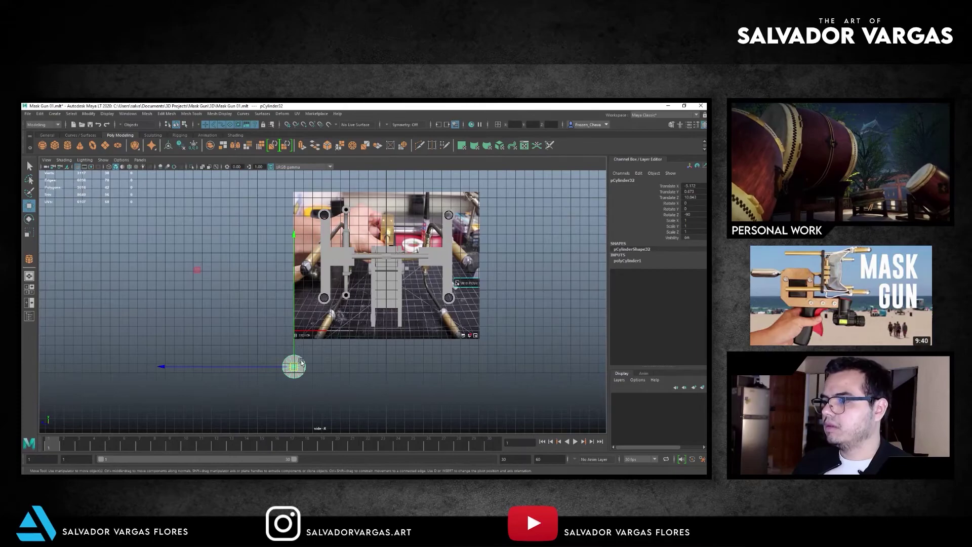
Snap the new cylinder's centre into the hole and scale it to 0.259.
{"action": "key", "text": "f"}
{"action": "mouse_move", "coordinate": [321, 300]}
{"action": "left_mouse_down"}
{"action": "mouse_move", "coordinate": [313, 288]}
{"action": "mouse_move", "coordinate": [350, 300]}
{"action": "mouse_move", "coordinate": [190, 301]}
{"action": "left_mouse_up"}
{"action": "key", "text": "r"}
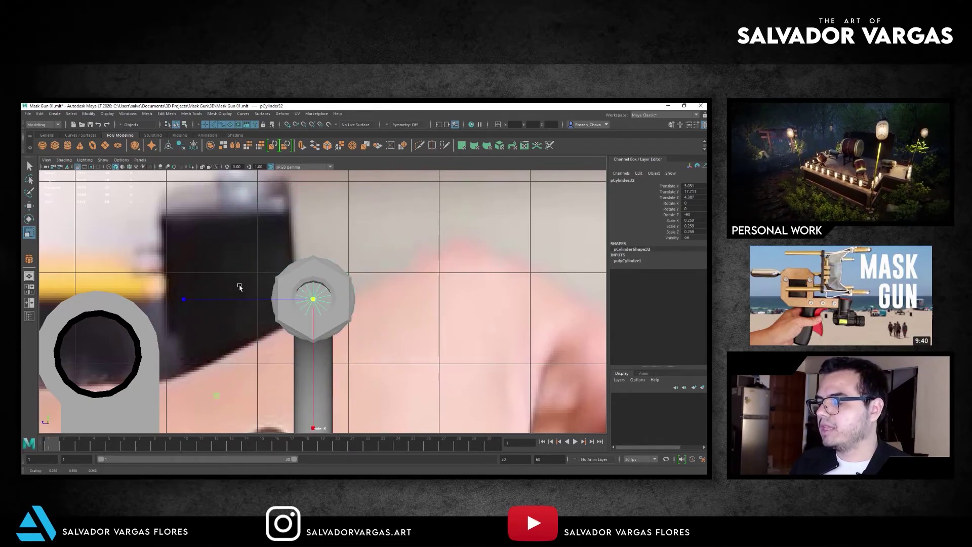
Move the cylinder along X to the pipe end, against the hex nut.
{"action": "key", "text": "space"}
{"action": "key", "text": "w"}
{"action": "mouse_move", "coordinate": [215, 174]}
{"action": "left_mouse_down", "text": "alt"}
{"action": "mouse_move", "coordinate": [210, 212]}
{"action": "mouse_move", "coordinate": [173, 242]}
{"action": "left_mouse_up", "text": "alt"}
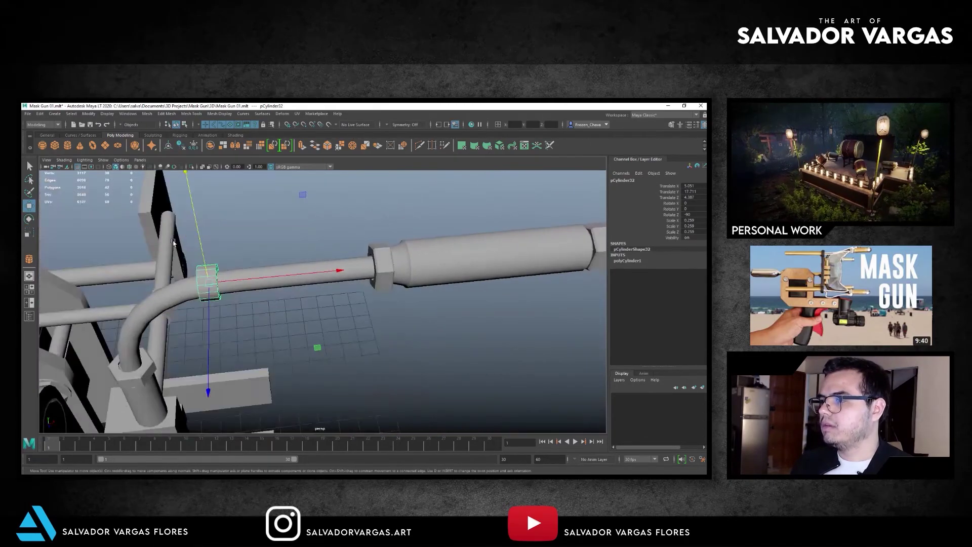
{"action": "mouse_move", "coordinate": [254, 281]}
{"action": "left_mouse_down"}
{"action": "mouse_move", "coordinate": [582, 253]}
{"action": "mouse_move", "coordinate": [312, 257]}
{"action": "left_mouse_up"}
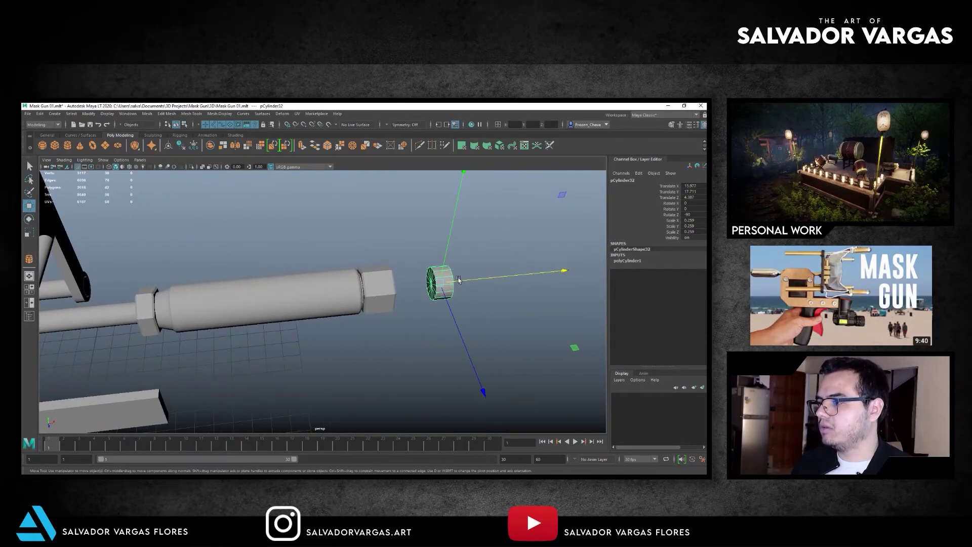
{"action": "left_click_drag", "start_coordinate": [446, 281], "coordinate": [433, 285]}
{"action": "key", "text": "f"}
{"action": "middle_click_drag", "start_coordinate": [440, 296], "coordinate": [391, 269]}
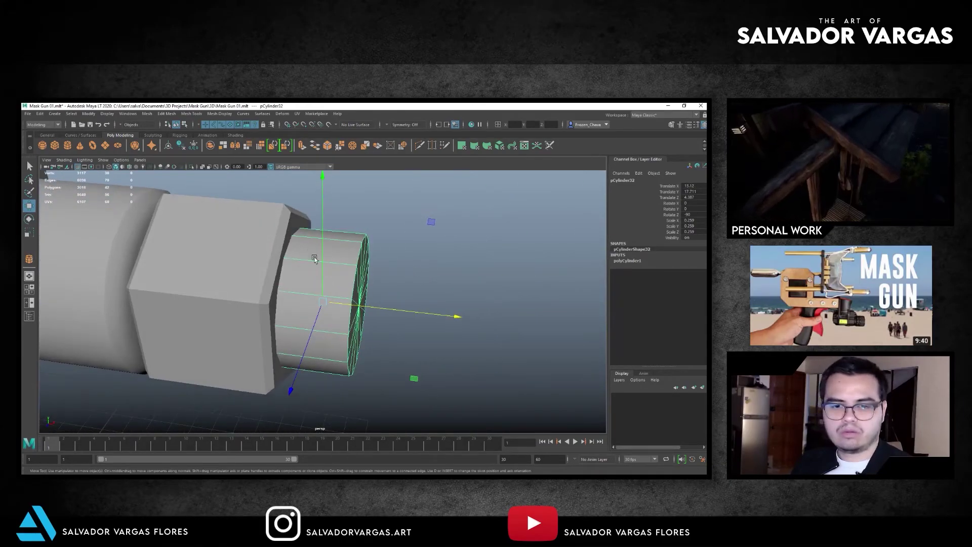
{"action": "left_click_drag", "start_coordinate": [390, 269], "coordinate": [362, 308], "text": "alt"}
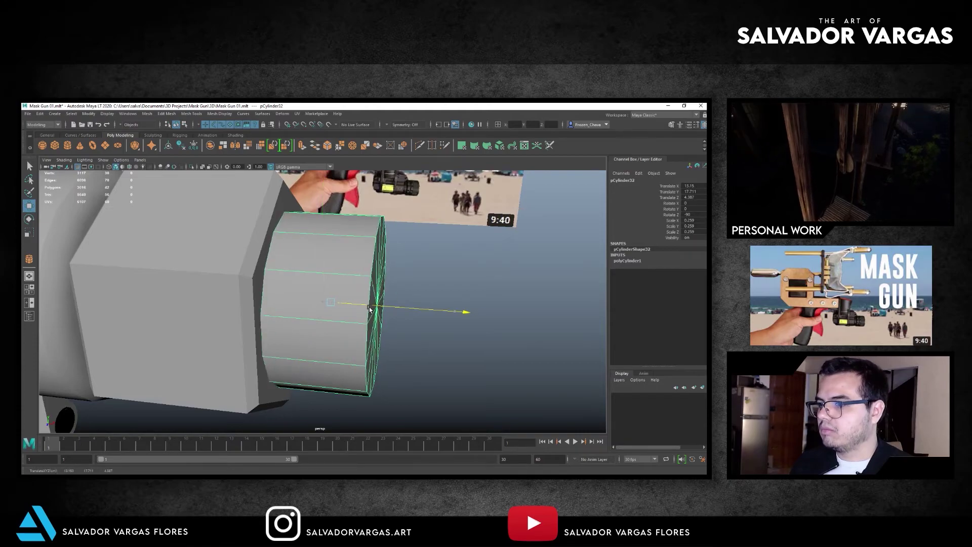
{"action": "left_click_drag", "start_coordinate": [375, 308], "coordinate": [371, 290], "text": "alt"}
Shorten the cylinder by pulling its front vertices back.
{"action": "left_click", "coordinate": [396, 229]}
{"action": "left_click_drag", "start_coordinate": [396, 226], "coordinate": [351, 400]}
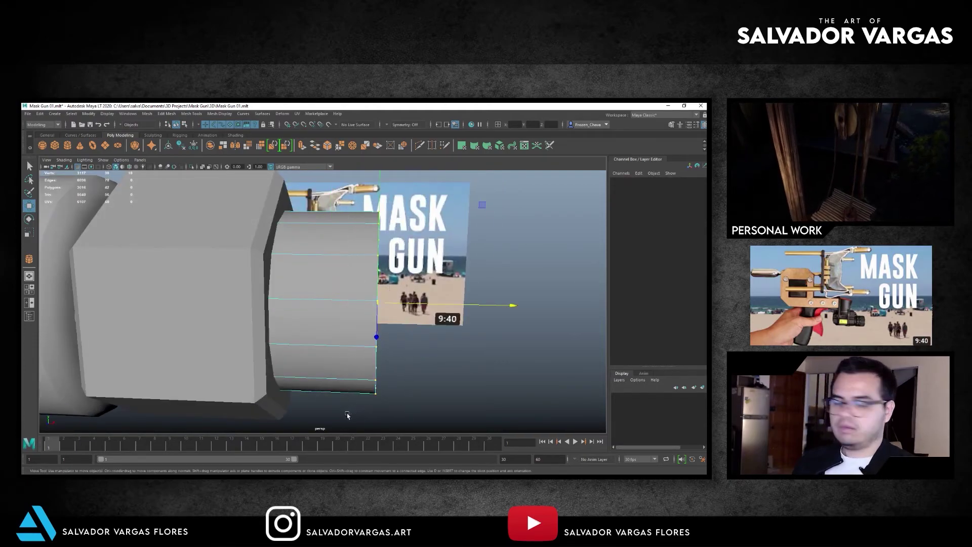
{"action": "mouse_move", "coordinate": [415, 304]}
{"action": "left_mouse_down"}
{"action": "mouse_move", "coordinate": [367, 303]}
{"action": "mouse_move", "coordinate": [281, 230]}
{"action": "left_mouse_up"}
{"action": "scroll", "coordinate": [357, 299], "scroll_direction": "up", "scroll_amount": 2}
Bevel the cylinder's front edges with 2 segments.
{"action": "key", "text": "F10"}
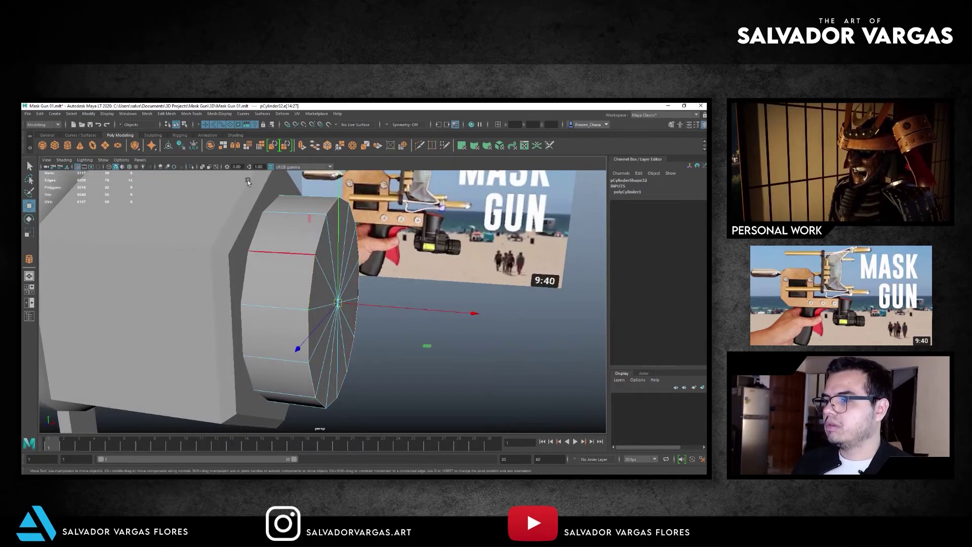
{"action": "left_click", "coordinate": [167, 113]}
{"action": "left_click", "coordinate": [173, 140]}
{"action": "mouse_move", "coordinate": [530, 318]}
{"action": "left_mouse_down"}
{"action": "mouse_move", "coordinate": [384, 297]}
{"action": "mouse_move", "coordinate": [359, 192]}
{"action": "left_mouse_up"}
{"action": "key", "text": "w"}
{"action": "key", "text": "F8"}
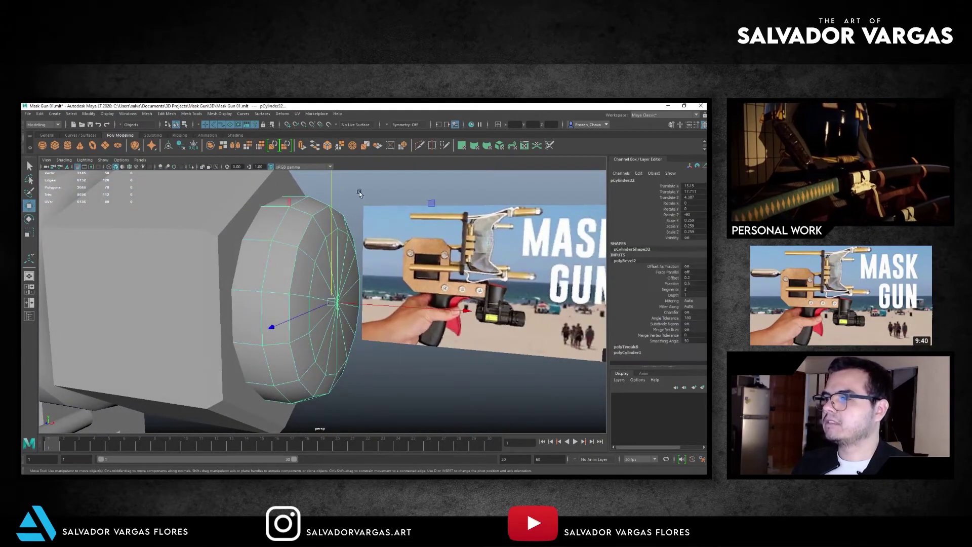
Soften the cylinder cap's edges for smooth shading.
{"action": "left_click", "coordinate": [390, 200]}
{"action": "left_click", "coordinate": [354, 214]}
{"action": "left_click", "coordinate": [220, 114]}
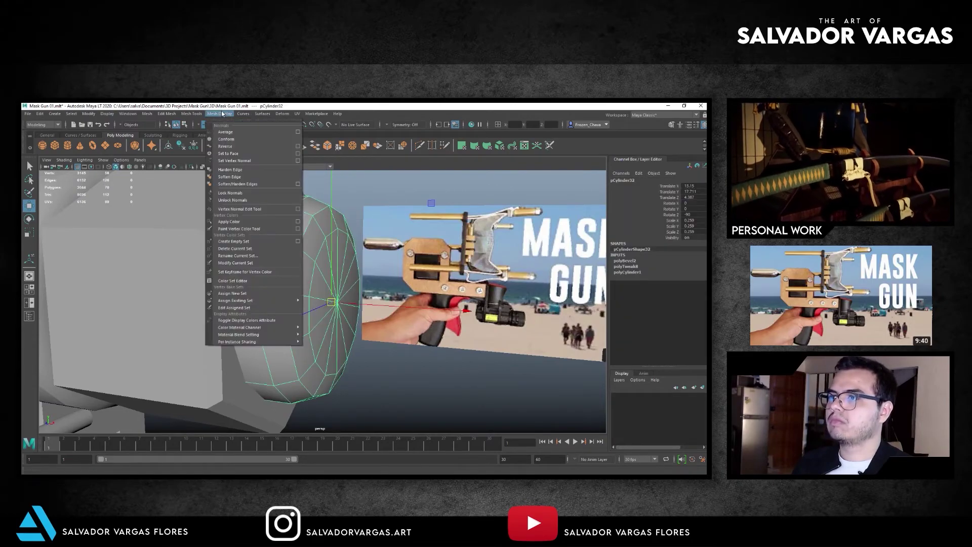
{"action": "left_click", "coordinate": [227, 172]}
{"action": "key", "text": "F8"}
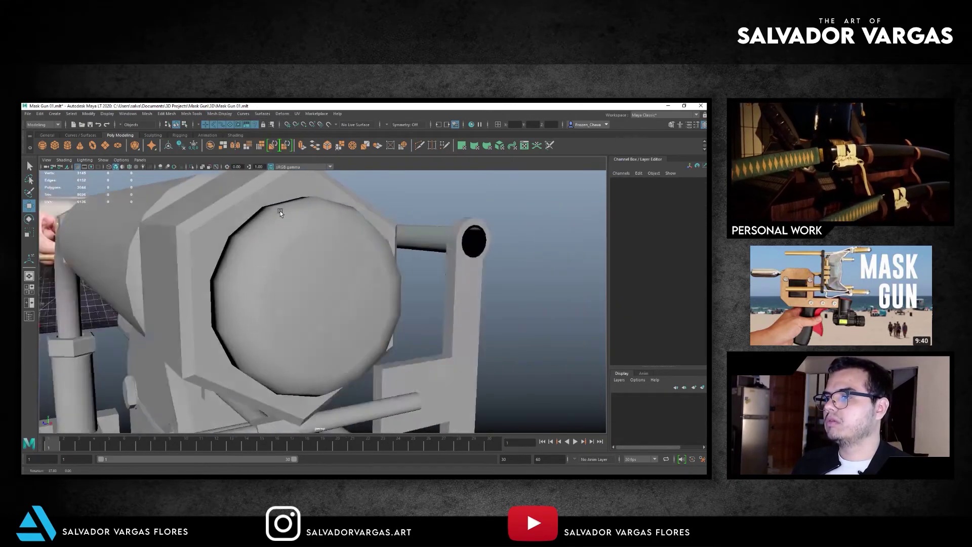
Isolate the cap cylinder and delete the stray face on it.
{"action": "left_click_drag", "start_coordinate": [333, 186], "coordinate": [305, 219], "text": "alt"}
{"action": "left_click", "coordinate": [191, 166]}
{"action": "mouse_move", "coordinate": [197, 172]}
{"action": "left_mouse_down", "text": "alt"}
{"action": "mouse_move", "coordinate": [287, 269]}
{"action": "mouse_move", "coordinate": [325, 267]}
{"action": "mouse_move", "coordinate": [287, 289]}
{"action": "left_mouse_up", "text": "alt"}
{"action": "left_click", "coordinate": [287, 289]}
{"action": "scroll", "coordinate": [281, 293], "scroll_direction": "up", "scroll_amount": 10}
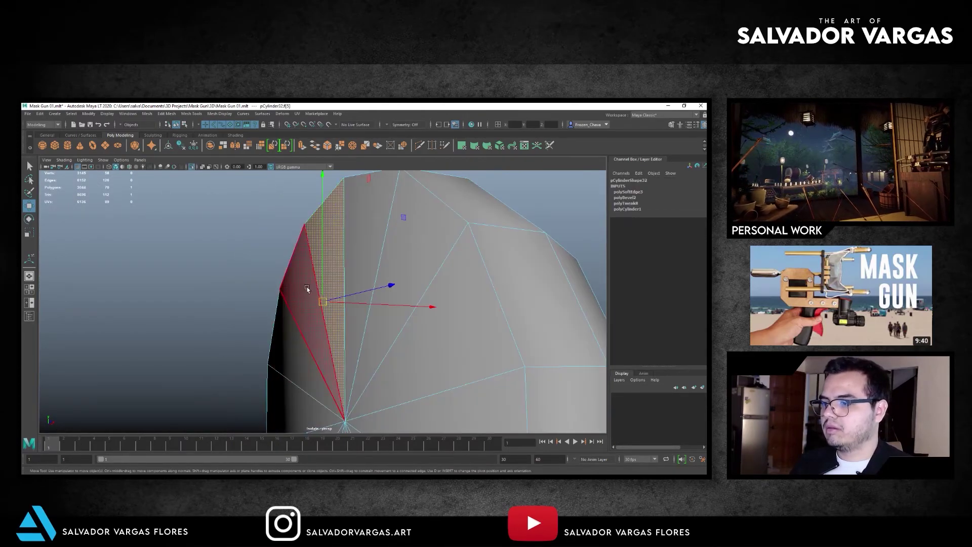
{"action": "key", "text": "Delete"}
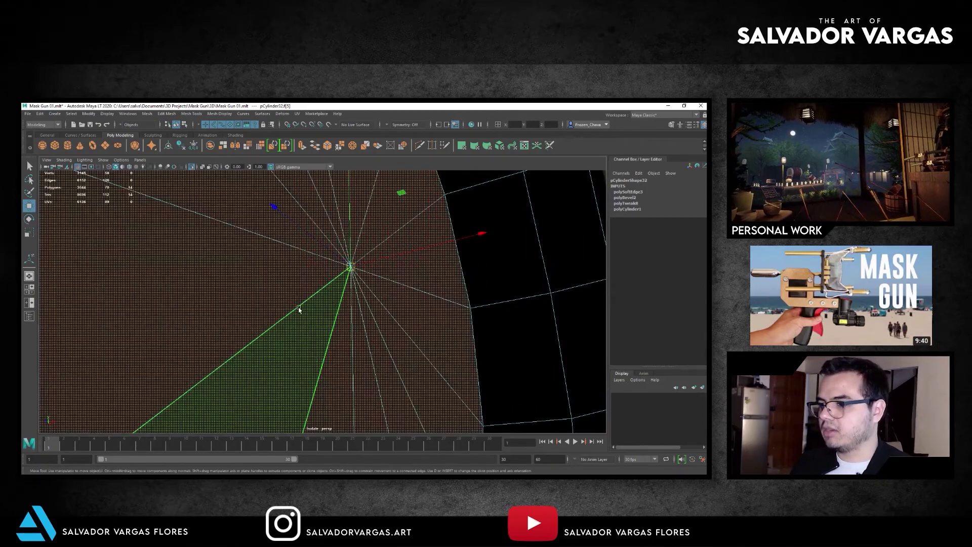
{"action": "key", "text": "F8"}
Exit isolation and pull back to a wide view of the whole gun.
{"action": "scroll", "coordinate": [440, 254], "scroll_direction": "down", "scroll_amount": 10}
{"action": "mouse_move", "coordinate": [239, 239]}
{"action": "left_mouse_down", "text": "alt"}
{"action": "mouse_move", "coordinate": [299, 236]}
{"action": "mouse_move", "coordinate": [163, 245]}
{"action": "mouse_move", "coordinate": [358, 277]}
{"action": "mouse_move", "coordinate": [217, 303]}
{"action": "mouse_move", "coordinate": [212, 253]}
{"action": "left_mouse_up", "text": "alt"}
{"action": "left_click", "coordinate": [217, 303]}
{"action": "left_click", "coordinate": [192, 167]}
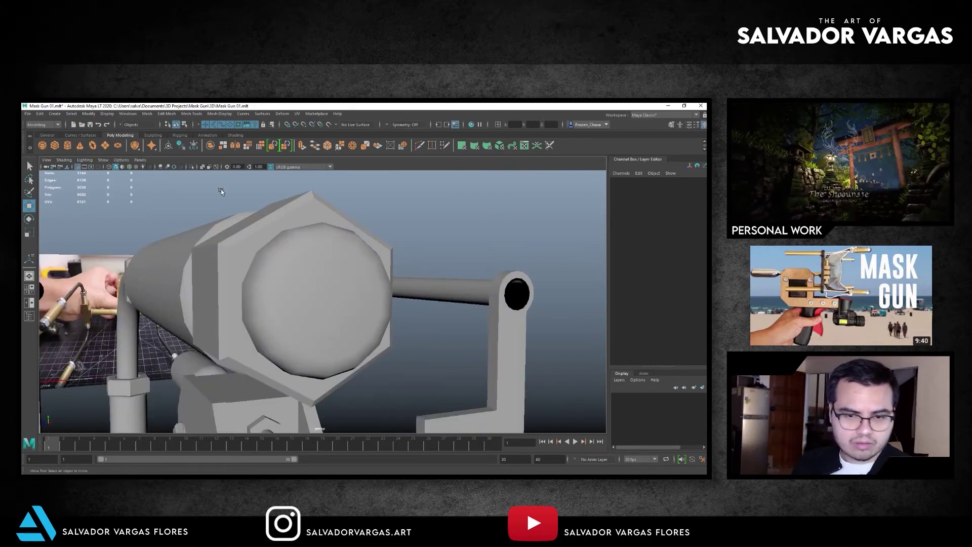
{"action": "mouse_move", "coordinate": [269, 171]}
{"action": "left_mouse_down", "text": "alt"}
{"action": "mouse_move", "coordinate": [190, 274]}
{"action": "mouse_move", "coordinate": [245, 286]}
{"action": "mouse_move", "coordinate": [319, 266]}
{"action": "mouse_move", "coordinate": [413, 257]}
{"action": "mouse_move", "coordinate": [327, 289]}
{"action": "mouse_move", "coordinate": [216, 241]}
{"action": "mouse_move", "coordinate": [269, 260]}
{"action": "left_mouse_up", "text": "alt"}
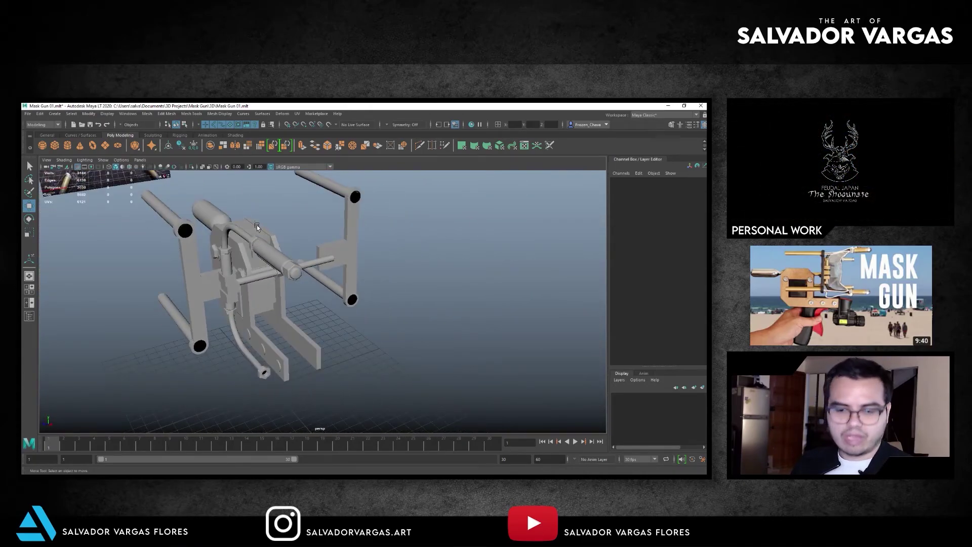
Lower the rod-end cylinder in side view to line up with the reference ring.
{"action": "mouse_move", "coordinate": [319, 233]}
{"action": "left_mouse_down"}
{"action": "mouse_move", "coordinate": [313, 326]}
{"action": "mouse_move", "coordinate": [278, 317]}
{"action": "left_mouse_up"}
{"action": "key", "text": "space"}
{"action": "scroll", "coordinate": [308, 238], "scroll_direction": "up", "scroll_amount": 3}
{"action": "left_click_drag", "start_coordinate": [302, 226], "coordinate": [300, 315]}
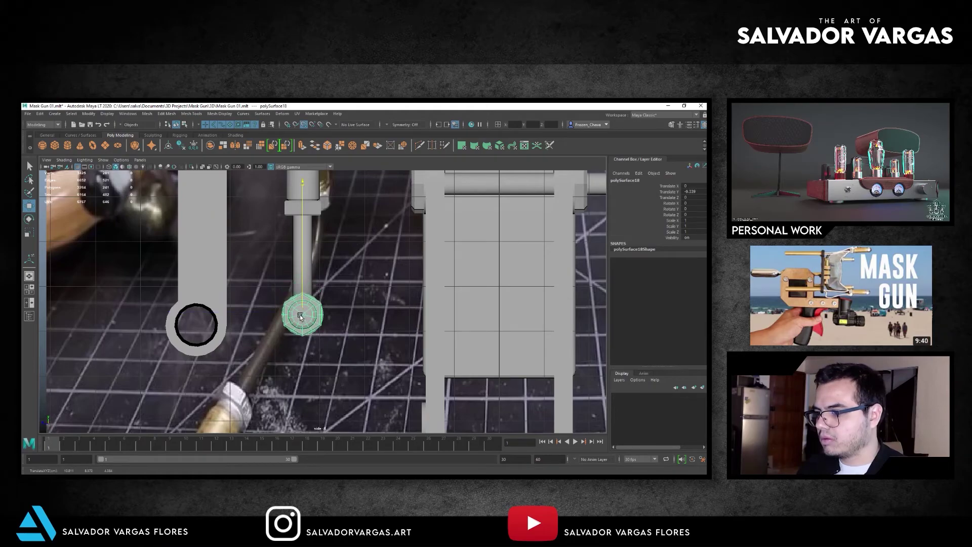
{"action": "scroll", "coordinate": [280, 292], "scroll_direction": "up", "scroll_amount": 5}
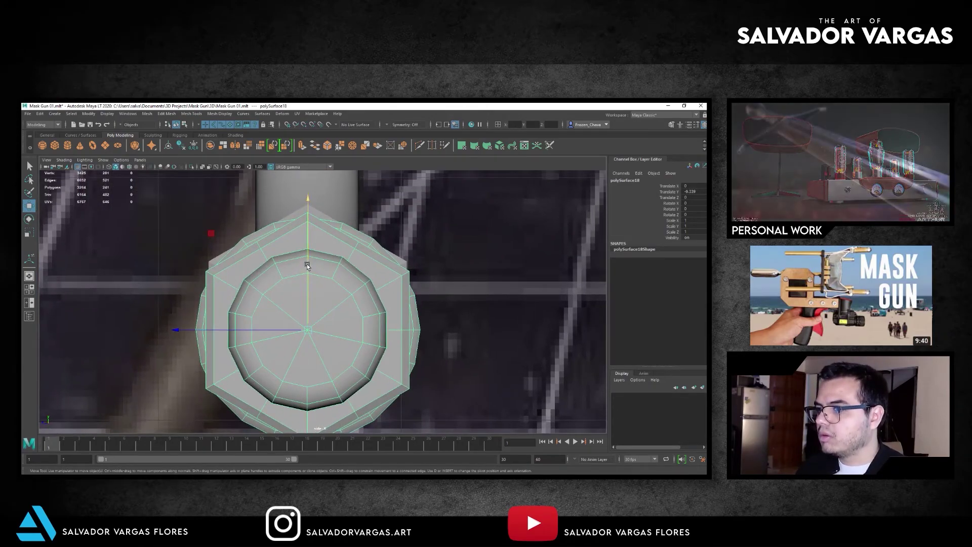
{"action": "left_click_drag", "start_coordinate": [310, 265], "coordinate": [311, 258]}
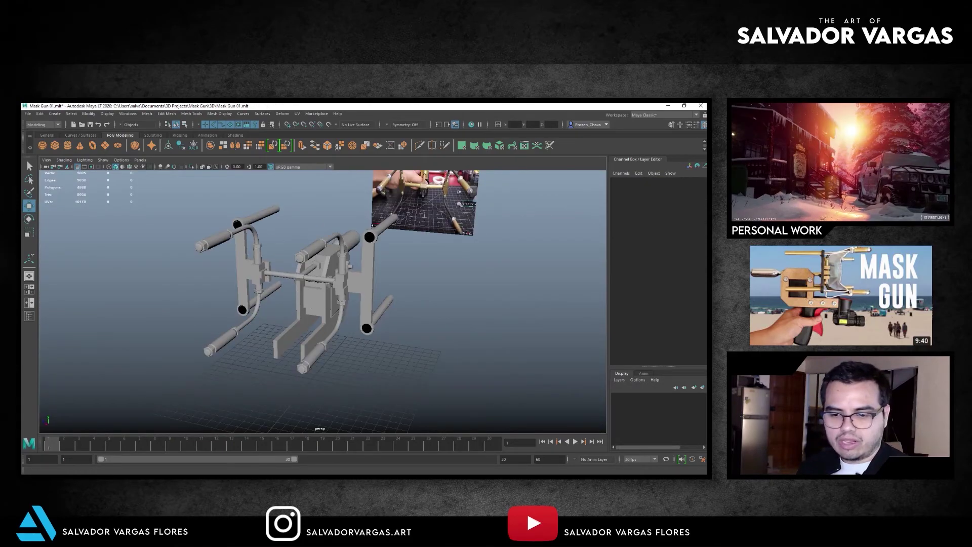
{"action": "mouse_move", "coordinate": [263, 330]}
{"action": "left_mouse_down", "text": "alt"}
{"action": "mouse_move", "coordinate": [276, 345]}
{"action": "mouse_move", "coordinate": [227, 332]}
{"action": "mouse_move", "coordinate": [242, 233]}
{"action": "left_mouse_up", "text": "alt"}
{"action": "left_click_drag", "start_coordinate": [306, 326], "coordinate": [338, 336], "text": "alt"}
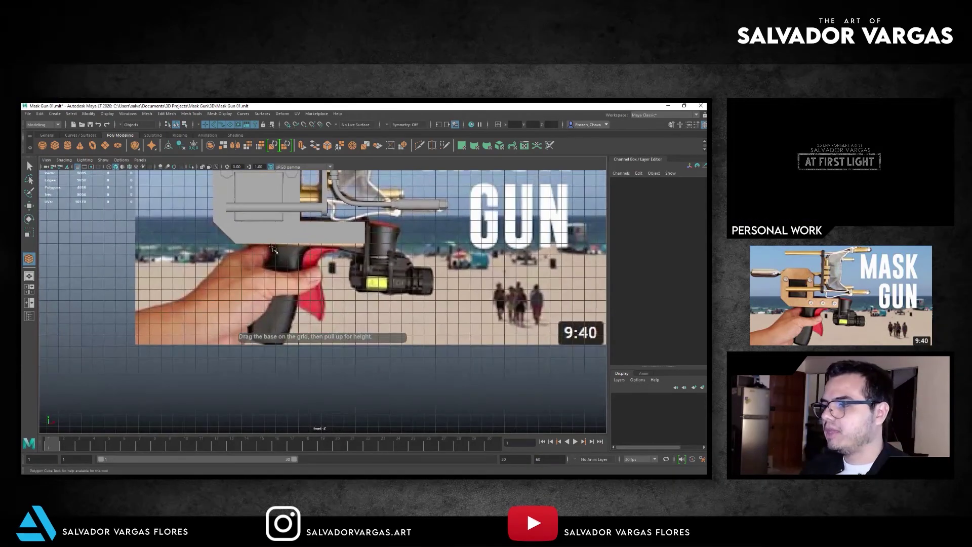
Draw a tall box over the reference grip and slant it by sliding its bottom vertices left.
{"action": "left_click_drag", "start_coordinate": [271, 247], "coordinate": [308, 342]}
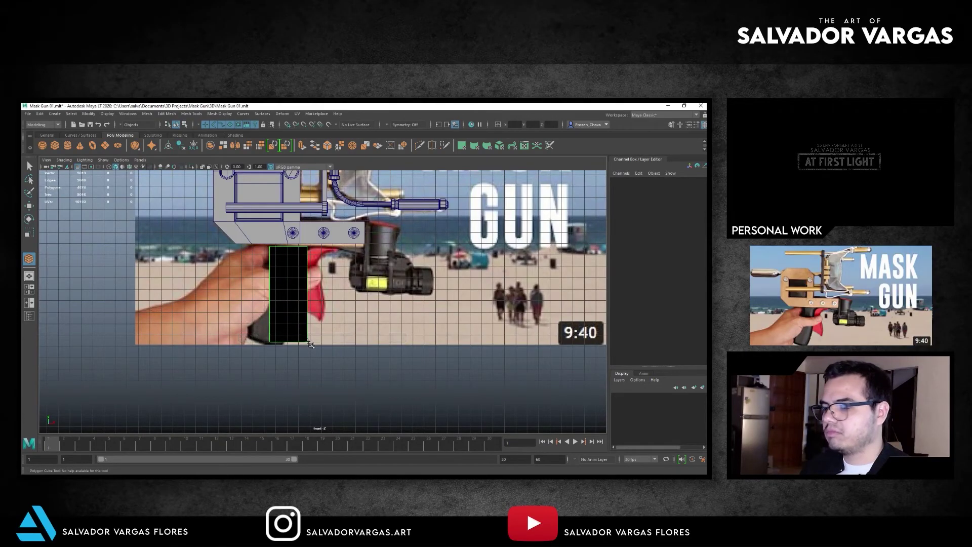
{"action": "left_click_drag", "start_coordinate": [295, 315], "coordinate": [272, 327]}
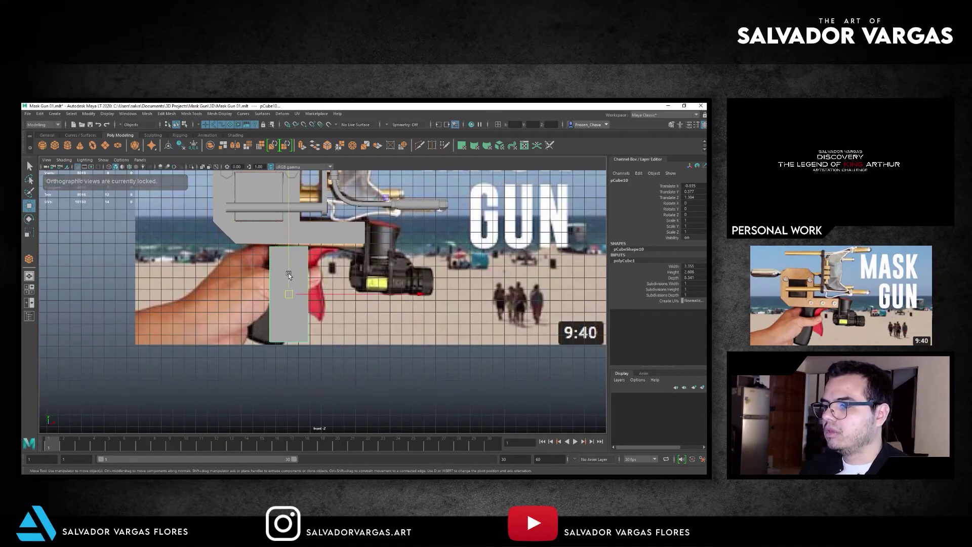
{"action": "key", "text": "F9"}
{"action": "mouse_move", "coordinate": [351, 310]}
{"action": "left_mouse_down"}
{"action": "mouse_move", "coordinate": [253, 354]}
{"action": "mouse_move", "coordinate": [286, 349]}
{"action": "left_mouse_up"}
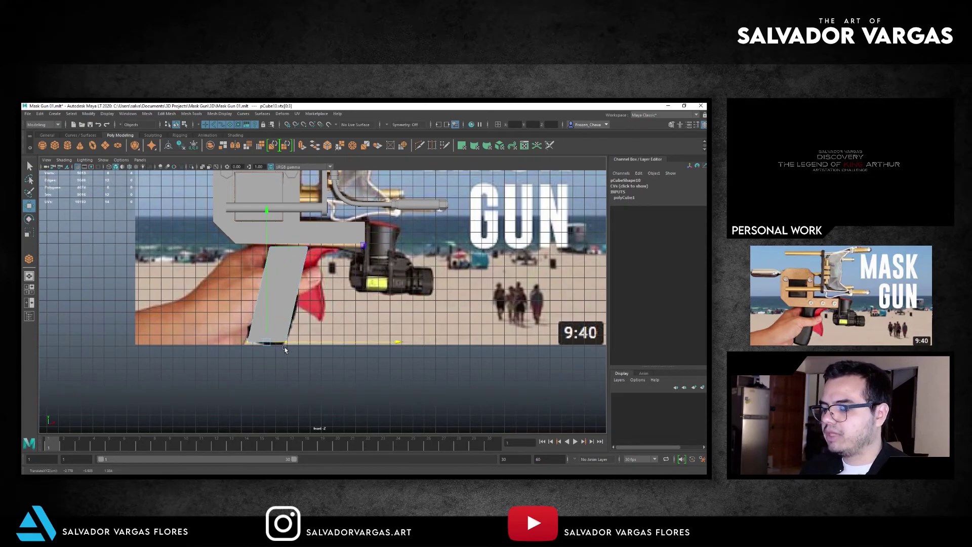
{"action": "scroll", "coordinate": [232, 283], "scroll_direction": "up", "scroll_amount": 3}
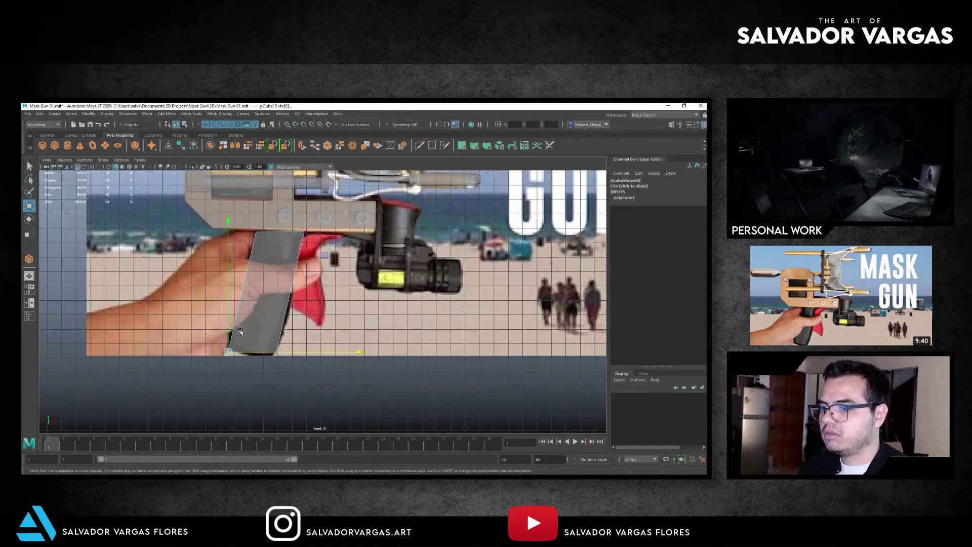
{"action": "scroll", "coordinate": [225, 241], "scroll_direction": "up", "scroll_amount": 2}
{"action": "left_click_drag", "start_coordinate": [225, 241], "coordinate": [299, 266]}
{"action": "middle_click_drag", "start_coordinate": [267, 243], "coordinate": [263, 285], "text": "alt"}
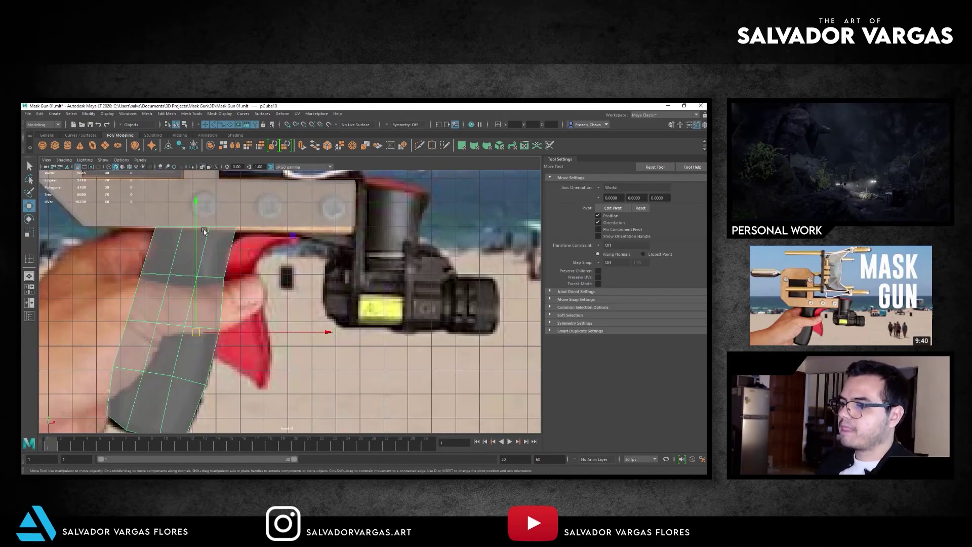
{"action": "left_click", "coordinate": [55, 146]}
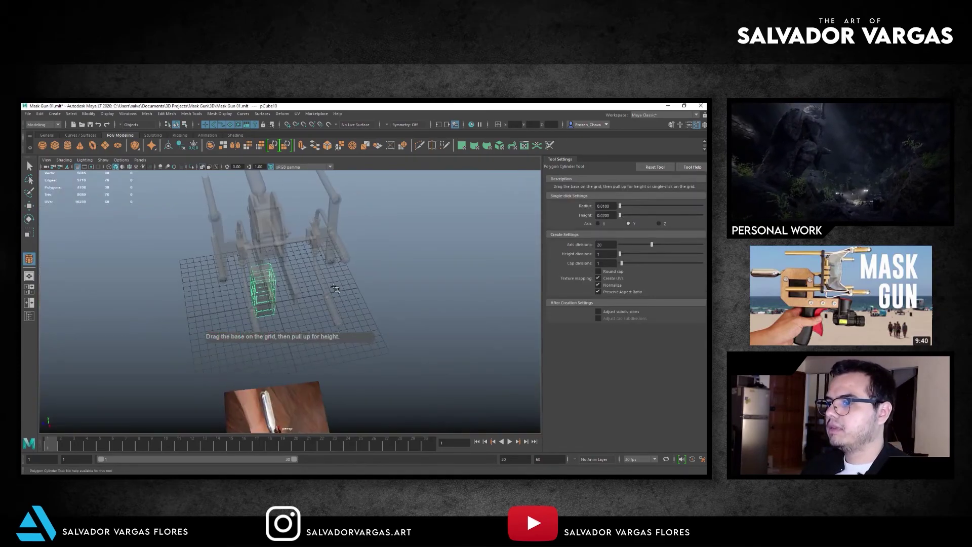
Turn off X-ray and draw a new cylinder on the grid.
{"action": "left_click", "coordinate": [203, 168]}
{"action": "left_click_drag", "start_coordinate": [203, 202], "coordinate": [152, 192], "text": "alt"}
{"action": "left_click", "coordinate": [131, 176]}
{"action": "key", "text": "g"}
{"action": "mouse_move", "coordinate": [336, 293]}
{"action": "left_mouse_down"}
{"action": "mouse_move", "coordinate": [355, 293]}
{"action": "mouse_move", "coordinate": [285, 253]}
{"action": "left_mouse_up"}
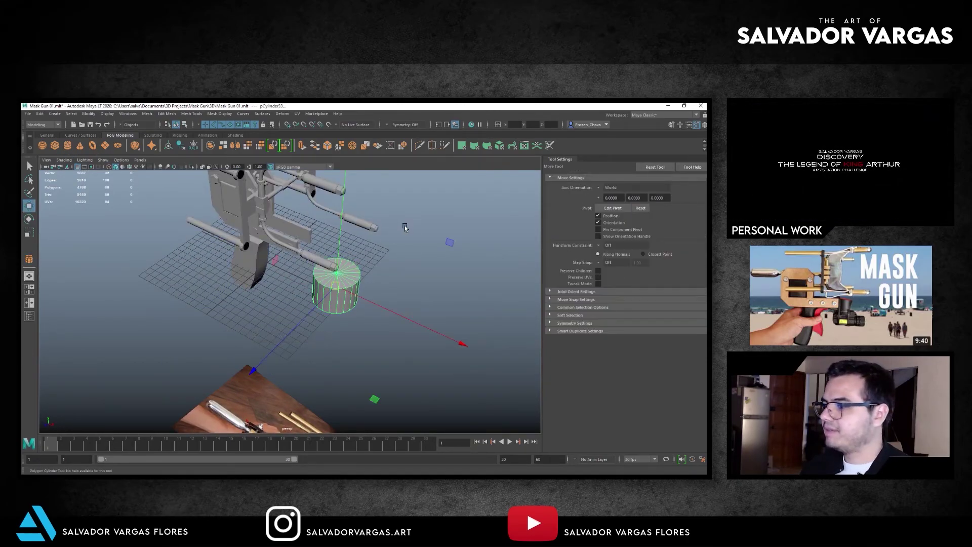
Rotate, shrink and position the cylinder over the reference flashlight body in front view.
{"action": "left_click_drag", "start_coordinate": [260, 365], "coordinate": [383, 267], "text": "alt"}
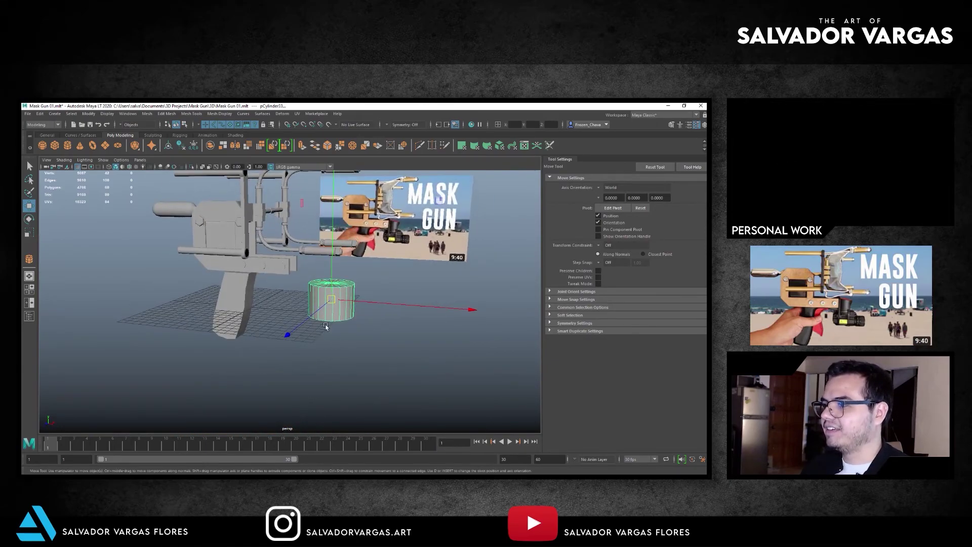
{"action": "key", "text": "e"}
{"action": "left_click_drag", "start_coordinate": [431, 209], "coordinate": [408, 251], "text": "alt"}
{"action": "key", "text": "w"}
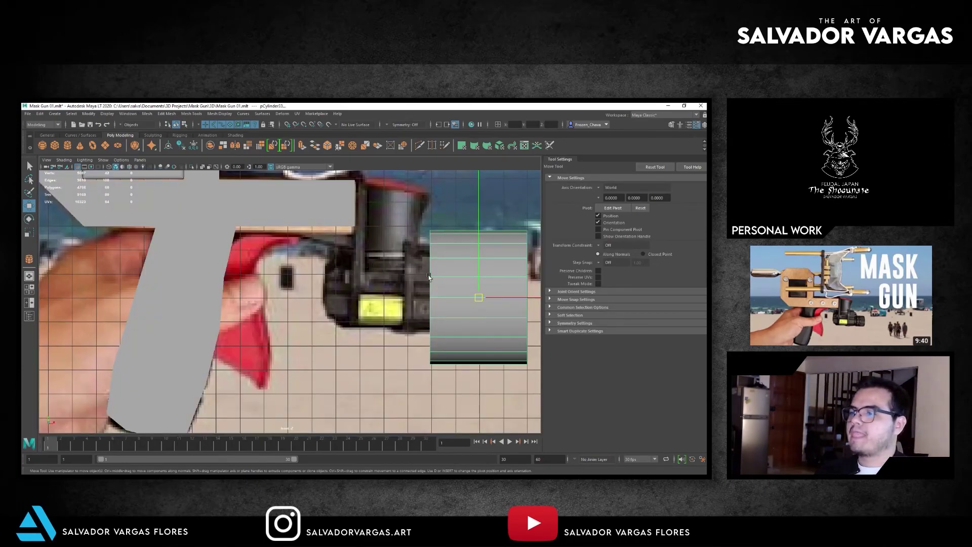
{"action": "key", "text": "r"}
{"action": "left_click_drag", "start_coordinate": [478, 297], "coordinate": [360, 308]}
{"action": "key", "text": "w"}
{"action": "left_click_drag", "start_coordinate": [443, 297], "coordinate": [433, 299]}
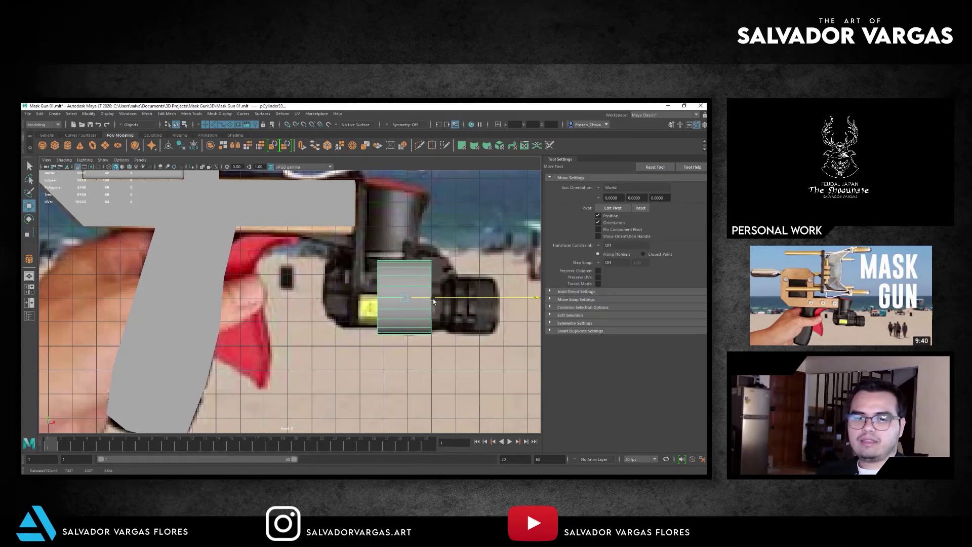
{"action": "middle_click_drag", "start_coordinate": [422, 299], "coordinate": [410, 283], "text": "alt"}
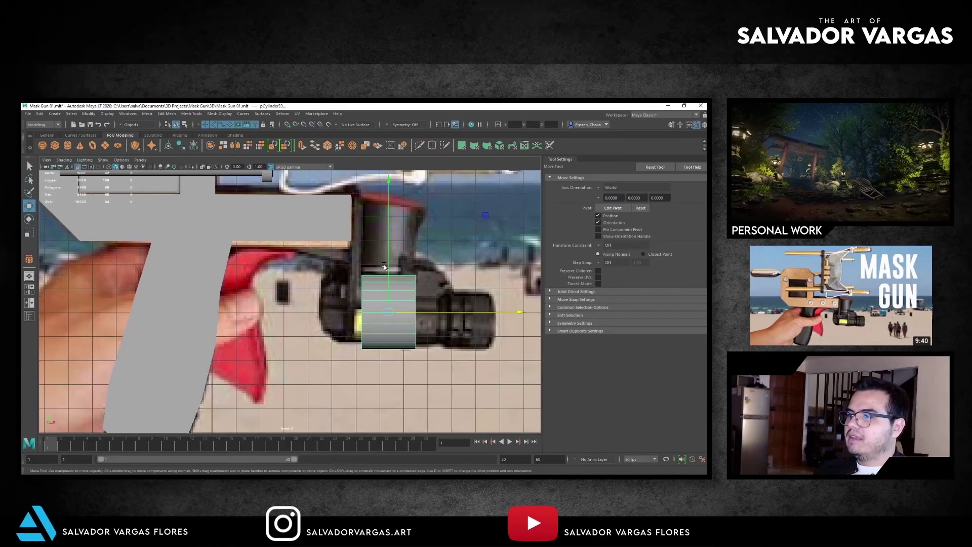
{"action": "left_click_drag", "start_coordinate": [396, 261], "coordinate": [397, 202]}
{"action": "middle_click_drag", "start_coordinate": [396, 201], "coordinate": [381, 222], "text": "alt"}
{"action": "left_click_drag", "start_coordinate": [372, 246], "coordinate": [370, 314]}
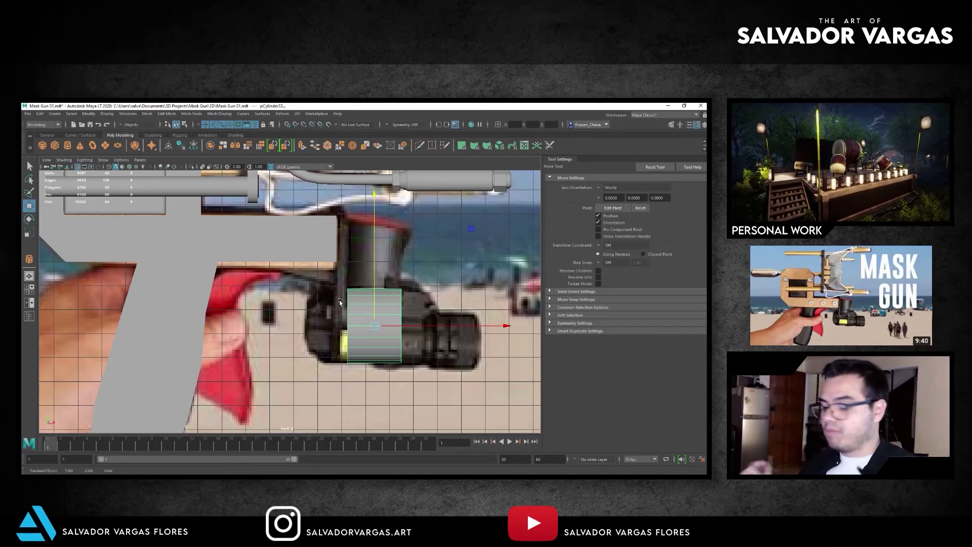
Place a second, wider cylinder to the right of the first.
{"action": "middle_click_drag", "start_coordinate": [336, 290], "coordinate": [291, 283], "text": "alt"}
{"action": "left_click", "coordinate": [318, 277]}
{"action": "left_click_drag", "start_coordinate": [338, 311], "coordinate": [414, 309], "text": "shift"}
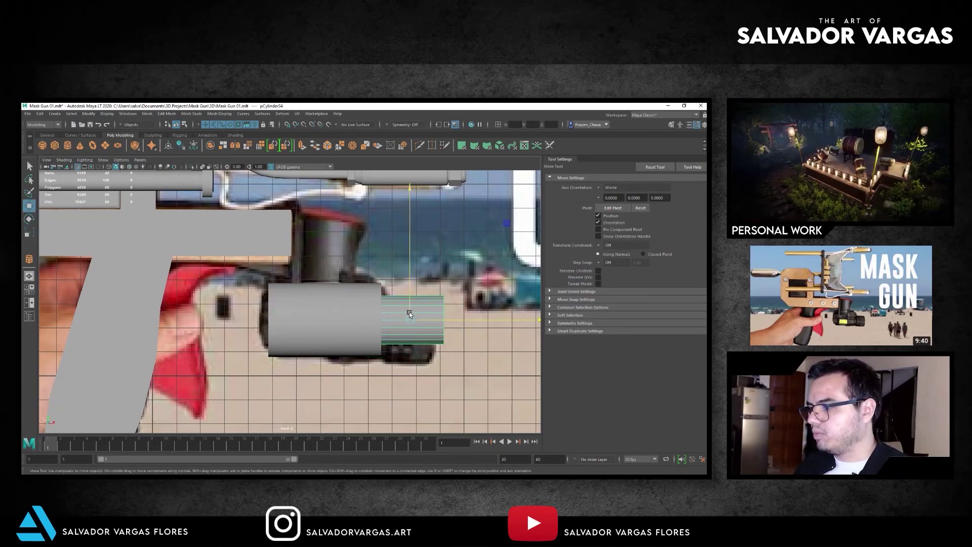
{"action": "key", "text": "r"}
{"action": "left_click_drag", "start_coordinate": [409, 314], "coordinate": [423, 319]}
Shift the second cylinder's right-end vertices to adjust its shape.
{"action": "key", "text": "w"}
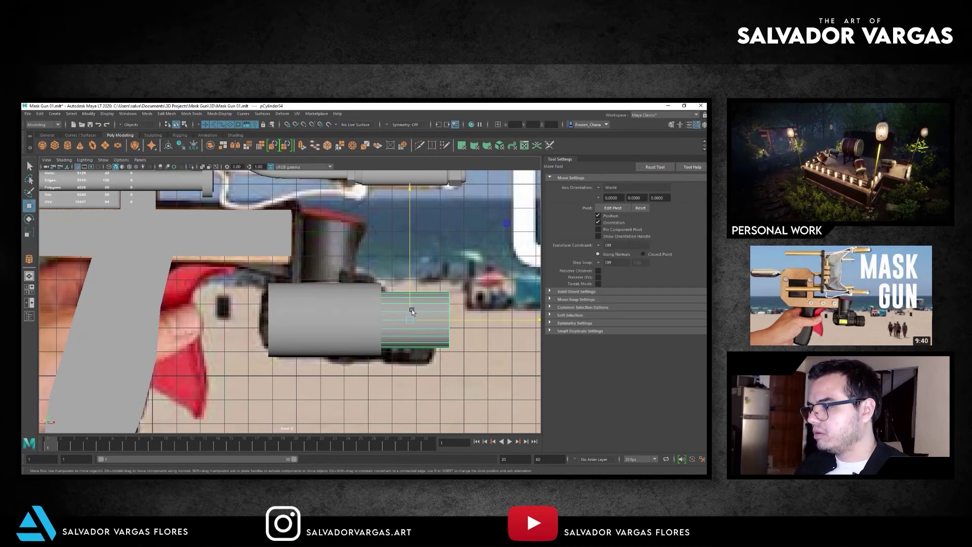
{"action": "key", "text": "F9"}
{"action": "left_click_drag", "start_coordinate": [458, 286], "coordinate": [440, 372]}
{"action": "left_click_drag", "start_coordinate": [473, 320], "coordinate": [473, 332]}
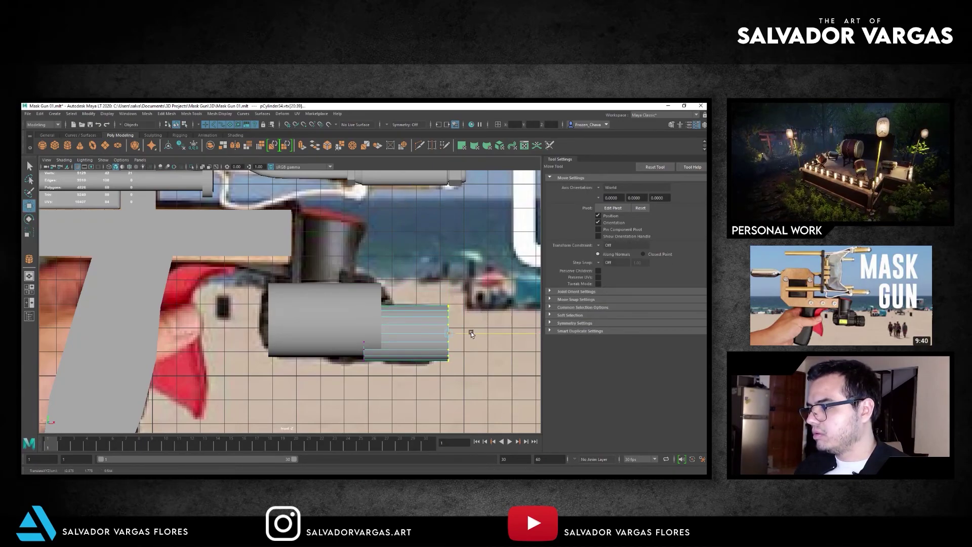
{"action": "key", "text": "F8"}
Shorten the cylinder by sliding its left-end vertices right in perspective view.
{"action": "key", "text": "space"}
{"action": "key", "text": "space"}
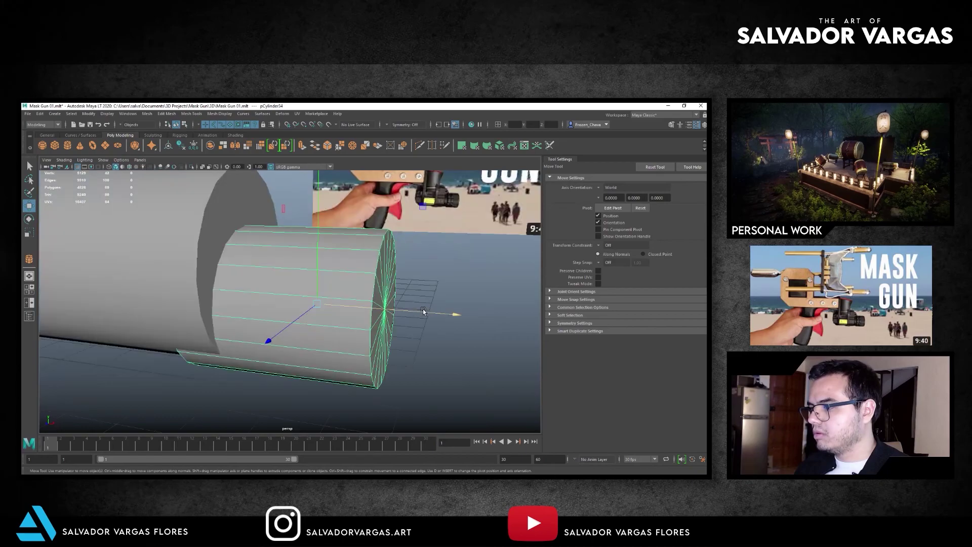
{"action": "left_click_drag", "start_coordinate": [422, 311], "coordinate": [321, 316], "text": "alt"}
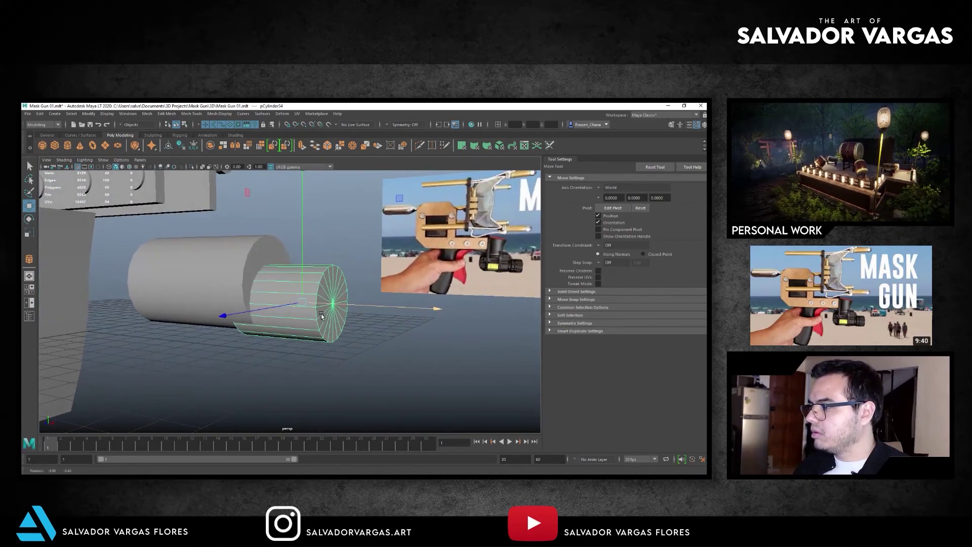
{"action": "left_click_drag", "start_coordinate": [321, 316], "coordinate": [281, 302], "text": "alt"}
{"action": "key", "text": "F9"}
{"action": "left_click_drag", "start_coordinate": [290, 242], "coordinate": [191, 399]}
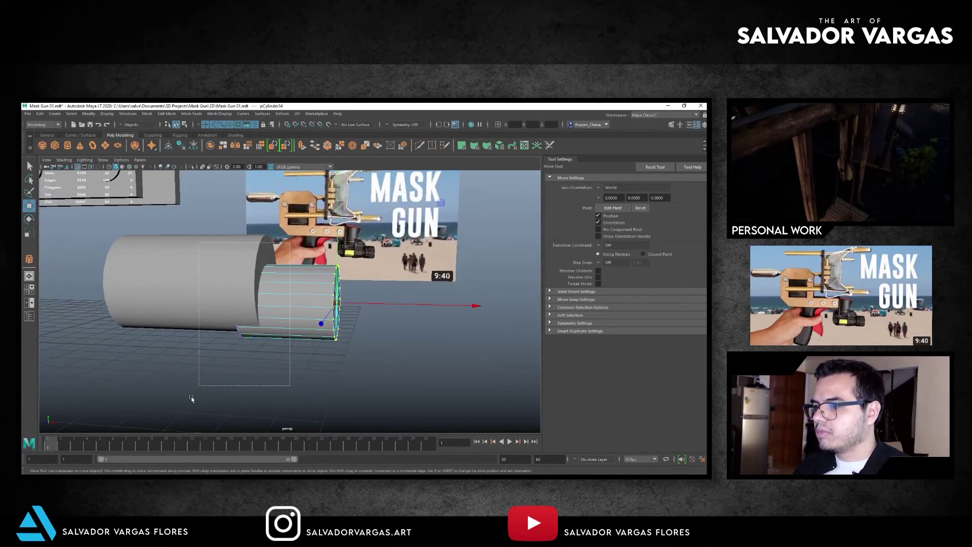
{"action": "left_click_drag", "start_coordinate": [288, 302], "coordinate": [316, 307]}
{"action": "left_click", "coordinate": [405, 355]}
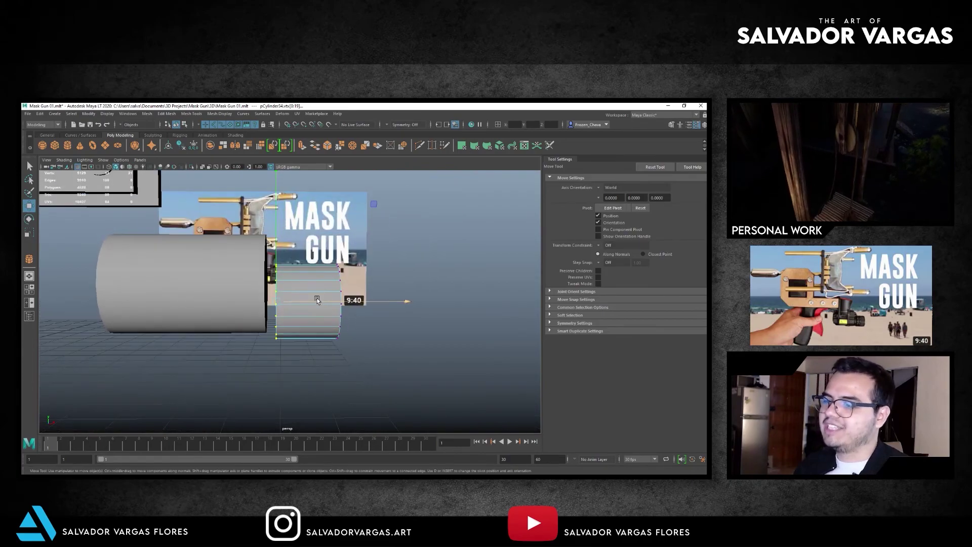
{"action": "mouse_move", "coordinate": [329, 253]}
{"action": "left_mouse_down", "text": "alt"}
{"action": "mouse_move", "coordinate": [408, 272]}
{"action": "mouse_move", "coordinate": [168, 255]}
{"action": "left_mouse_up", "text": "alt"}
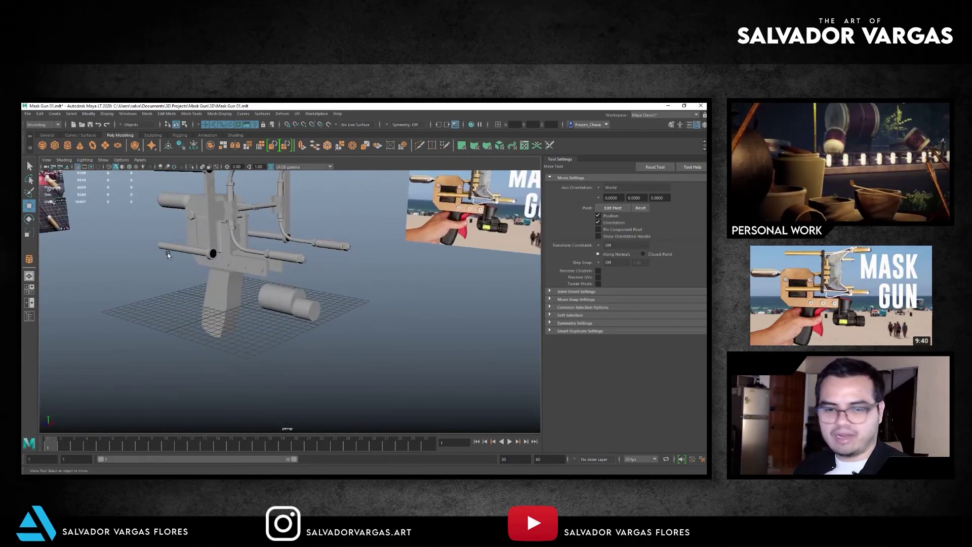
Show the model alone, tumble around it, and place the Mask gun 9.JPG photo beside it.
{"action": "left_click_drag", "start_coordinate": [286, 278], "coordinate": [268, 276], "text": "alt"}
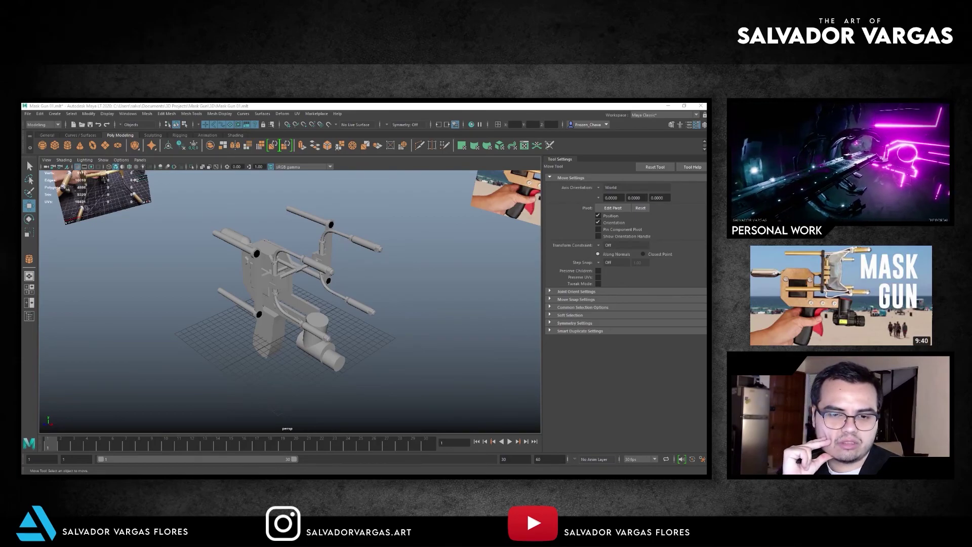
{"action": "key", "text": "ctrl+1"}
{"action": "left_click_drag", "start_coordinate": [284, 238], "coordinate": [244, 230], "text": "alt"}
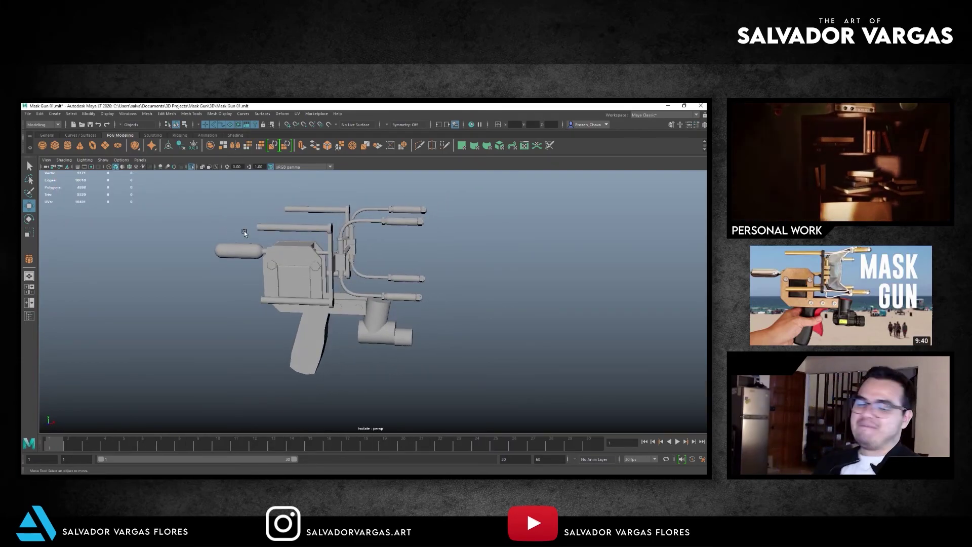
{"action": "mouse_move", "coordinate": [244, 231]}
{"action": "left_mouse_down", "text": "alt"}
{"action": "mouse_move", "coordinate": [287, 259]}
{"action": "mouse_move", "coordinate": [244, 471]}
{"action": "left_mouse_up", "text": "alt"}
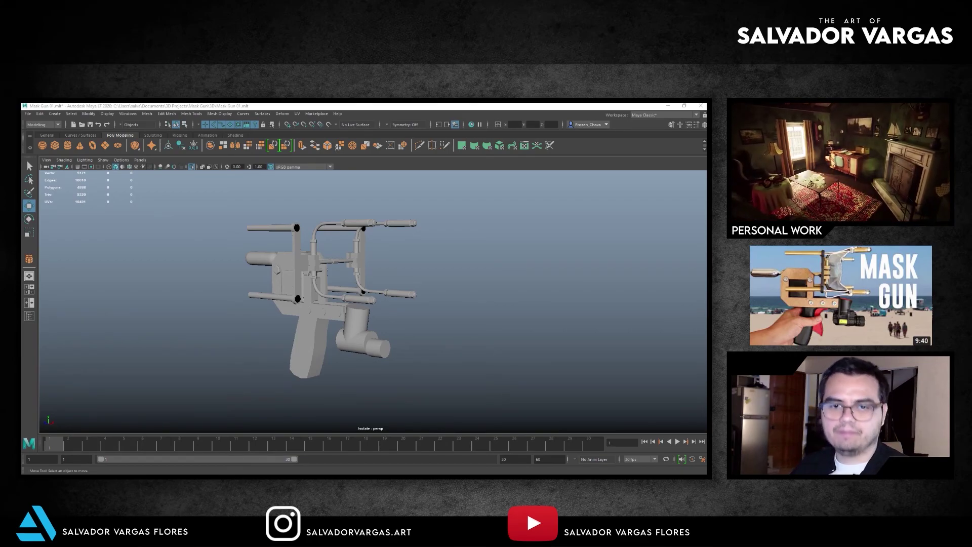
{"action": "left_click_drag", "start_coordinate": [238, 161], "coordinate": [540, 162]}
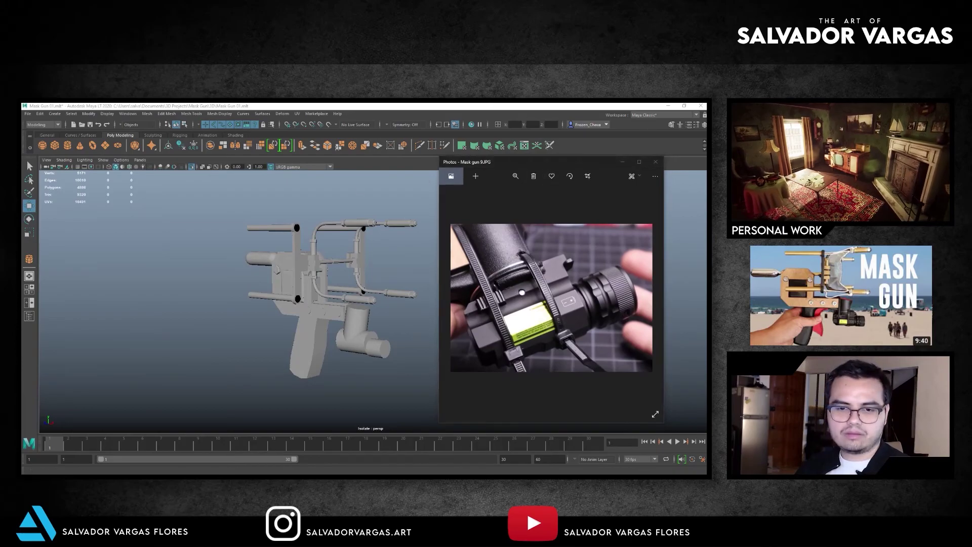